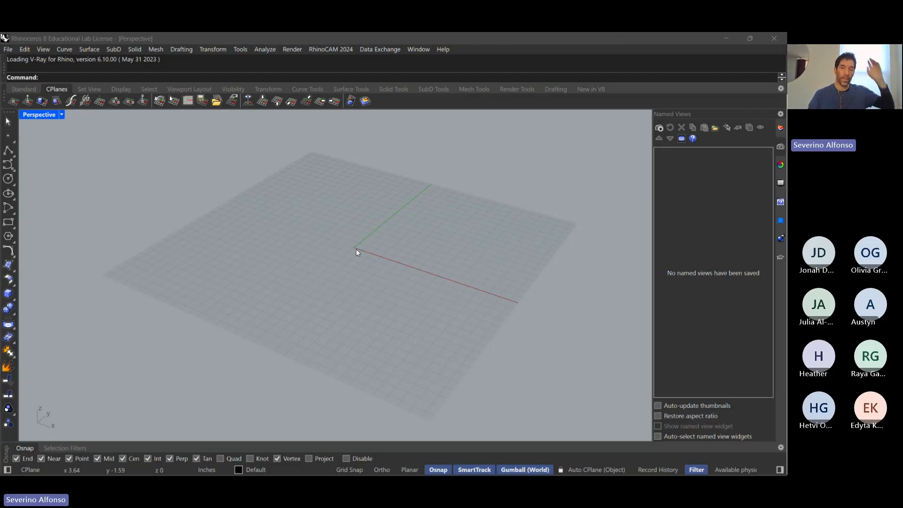
{"action": "scroll", "coordinate": [357, 235], "scroll_direction": "up", "scroll_amount": 2}
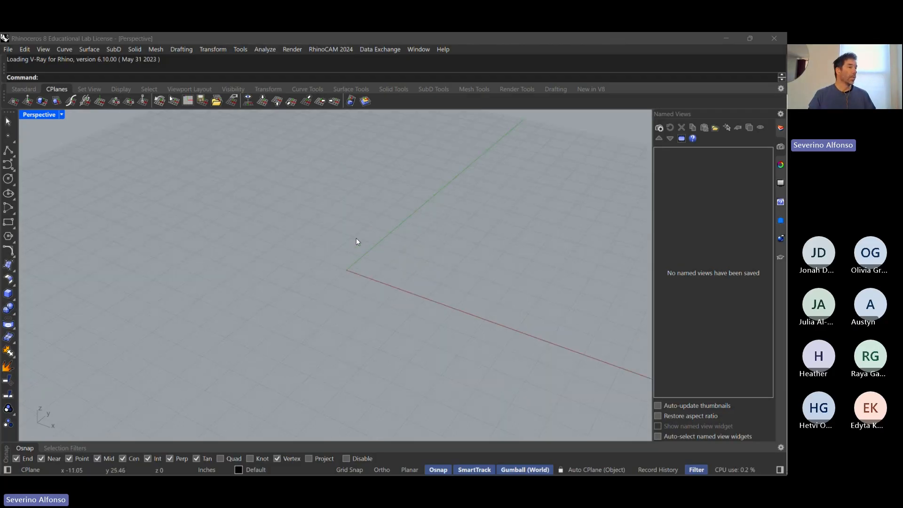
{"action": "scroll", "coordinate": [364, 258], "scroll_direction": "up", "scroll_amount": 3}
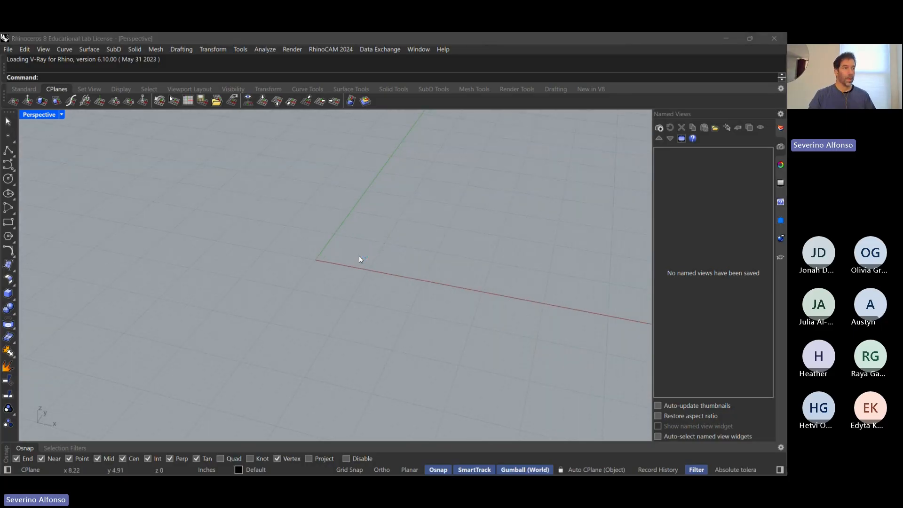
- Switch to the Concept Diagram _ Deformaciones slide deck in the browser and clear the selection on the deformation slide
{"action": "key", "text": "alt+Tab"}
{"action": "left_click", "coordinate": [564, 213]}
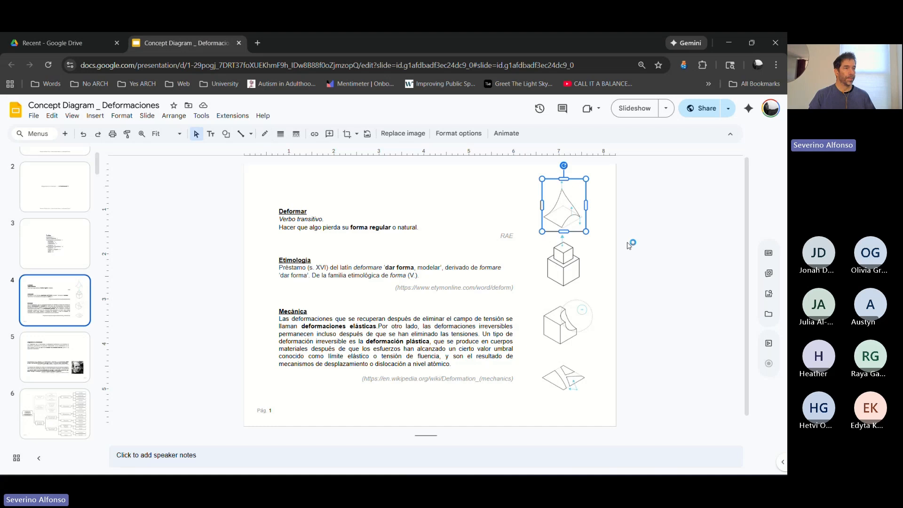
{"action": "left_click", "coordinate": [628, 242]}
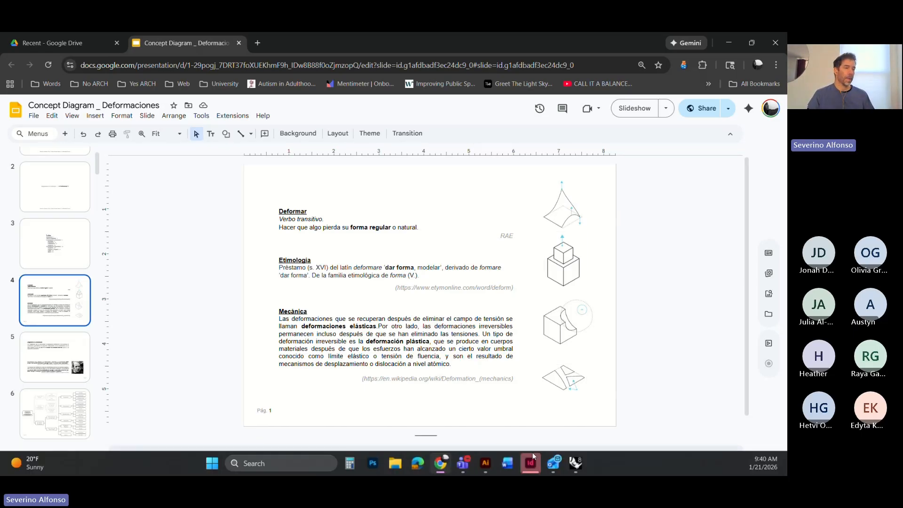
- Bring up the Adobe InDesign window without sharing it separately, move it onto this screen and maximize it
{"action": "mouse_move", "coordinate": [531, 464]}
{"action": "left_click", "coordinate": [535, 431]}
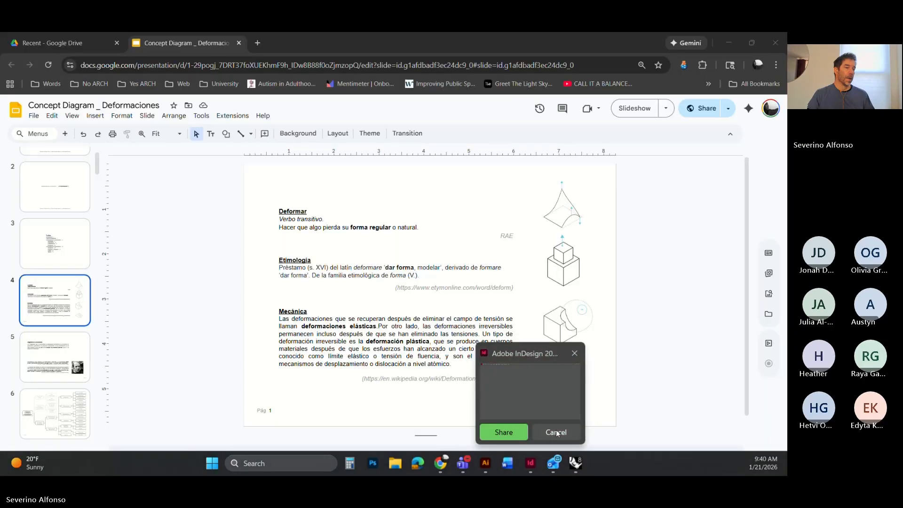
{"action": "left_click", "coordinate": [556, 432]}
{"action": "left_click", "coordinate": [561, 390]}
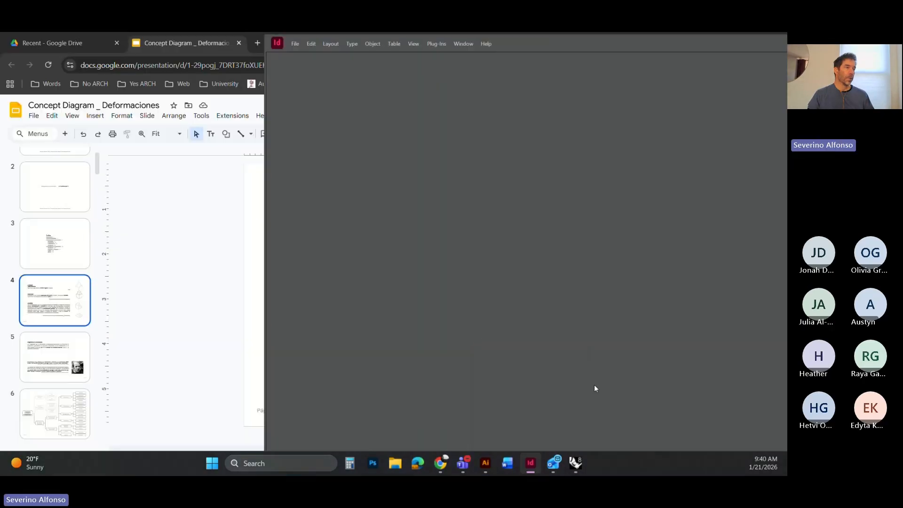
{"action": "left_click_drag", "start_coordinate": [686, 48], "coordinate": [346, 79]}
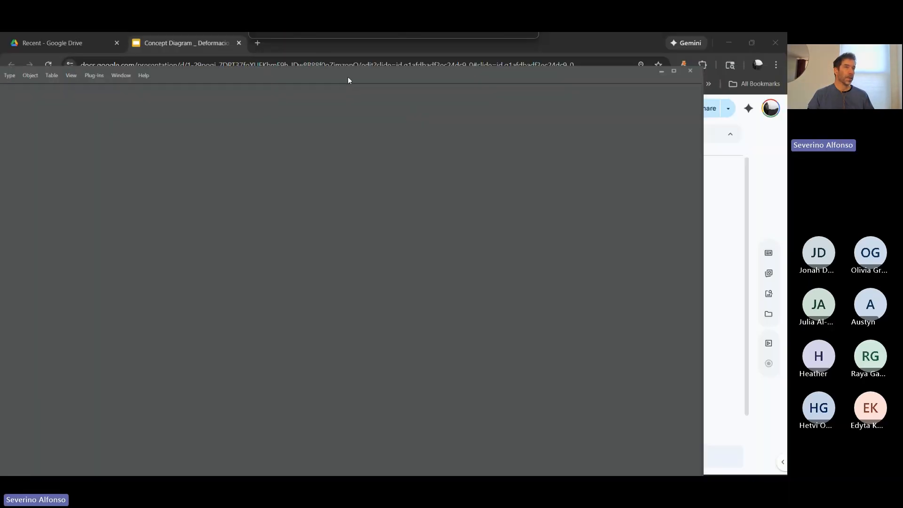
{"action": "left_click", "coordinate": [671, 73]}
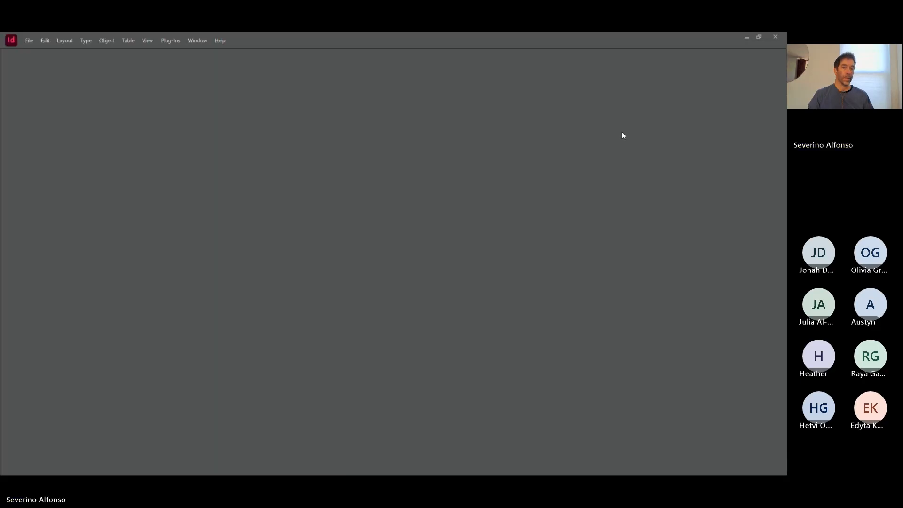
- Return to the Google Slides deck and magnify the slide to 200% to examine the deformation diagrams beside the definitions
{"action": "key", "text": "alt+Tab"}
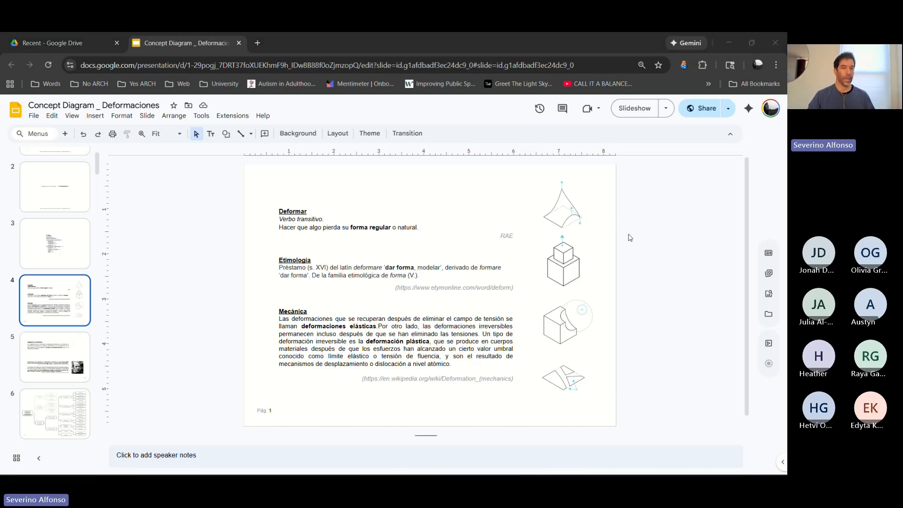
{"action": "key", "text": "alt+Tab"}
{"action": "key", "text": "alt+Tab"}
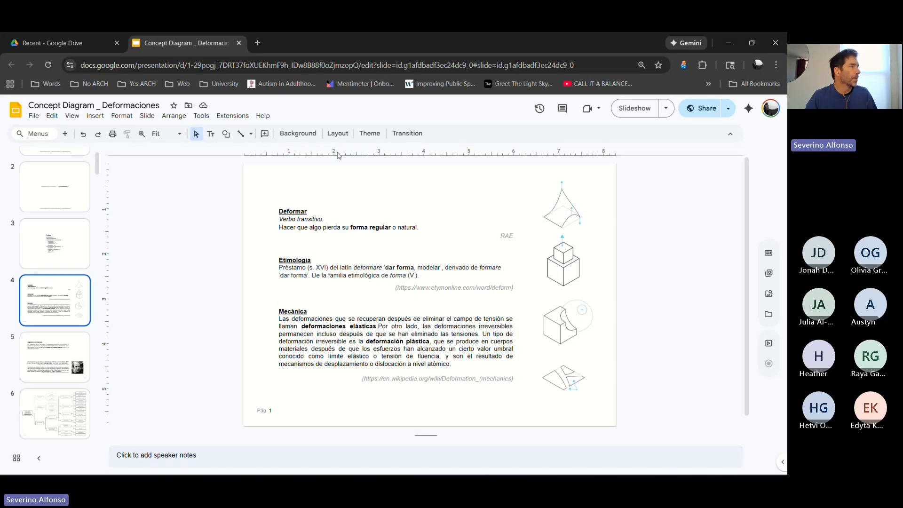
{"action": "left_click", "coordinate": [168, 131]}
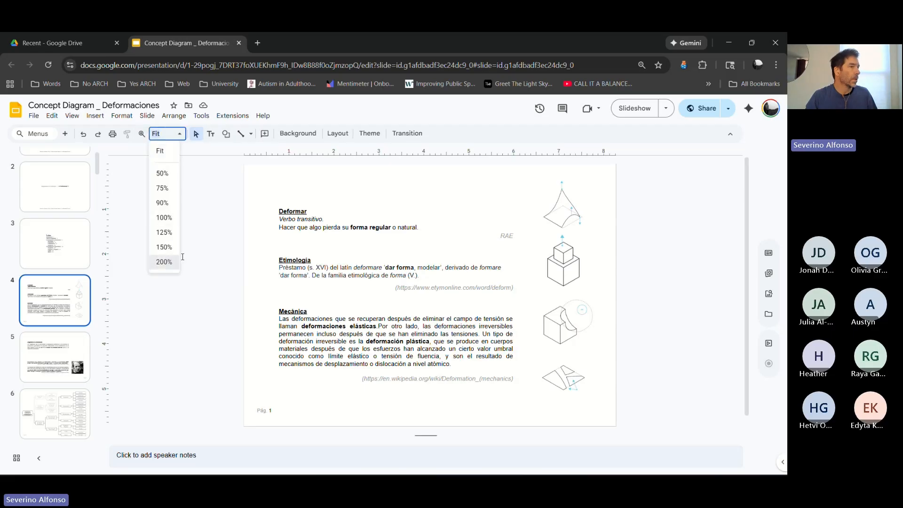
{"action": "left_click", "coordinate": [165, 261]}
{"action": "scroll", "coordinate": [613, 339], "scroll_direction": "up", "scroll_amount": 3}
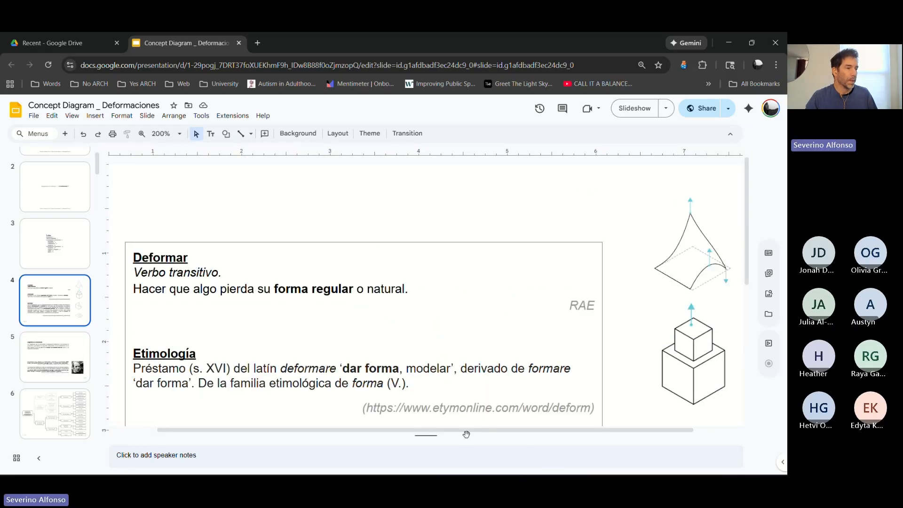
{"action": "left_click_drag", "start_coordinate": [411, 433], "coordinate": [457, 433]}
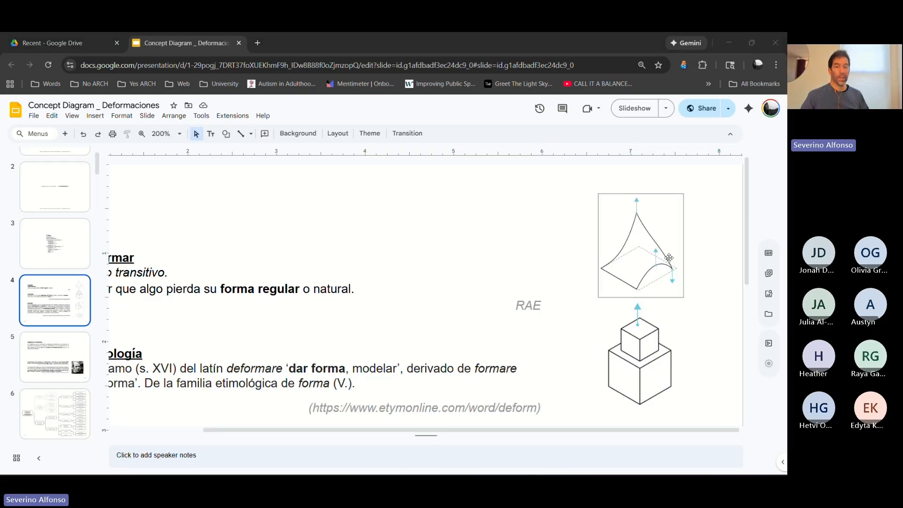
- Switch to Rhino and set the document's distance display to Feet & Inches
{"action": "key", "text": "alt+Tab"}
{"action": "right_click_drag", "start_coordinate": [388, 261], "coordinate": [345, 263]}
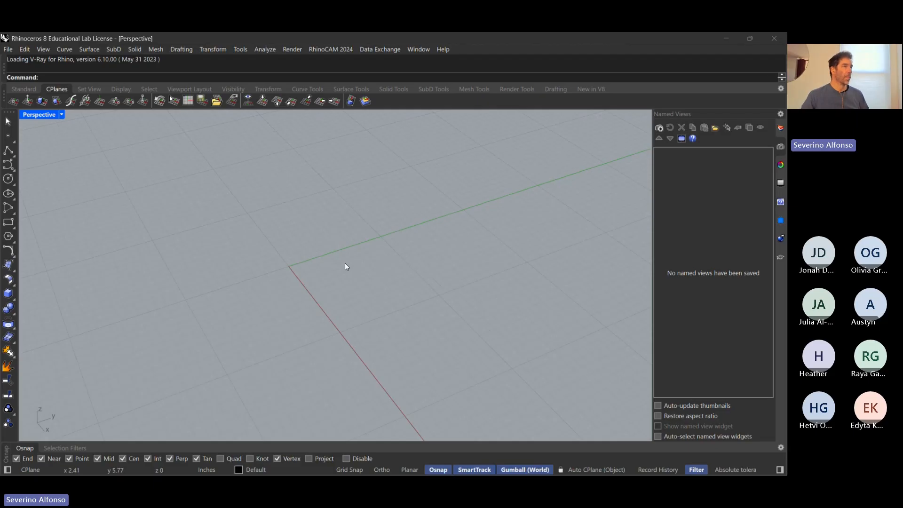
{"action": "right_click_drag", "start_coordinate": [346, 264], "coordinate": [316, 236]}
{"action": "type", "text": "Units"}
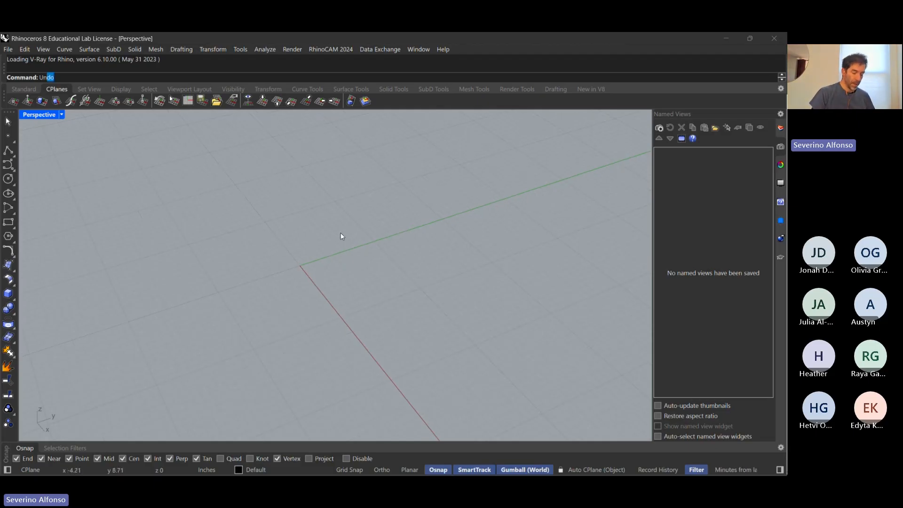
{"action": "key", "text": "Return"}
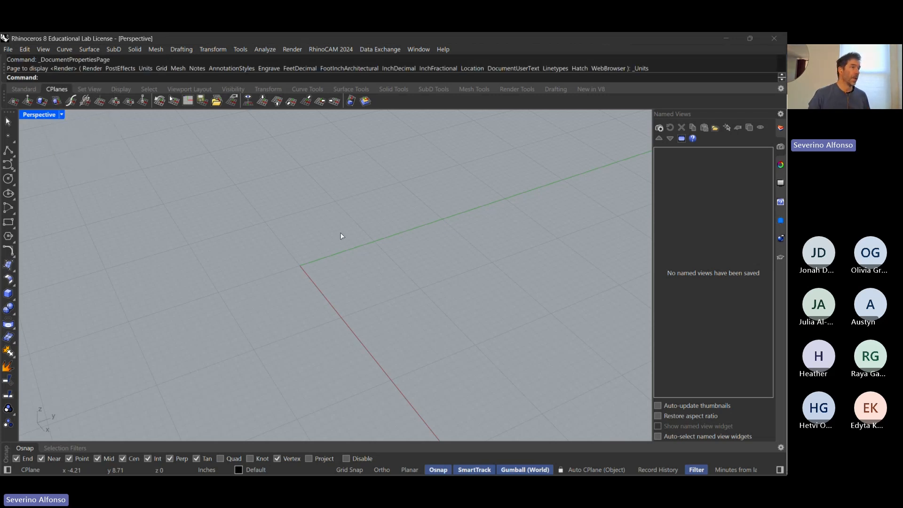
{"action": "left_click_drag", "start_coordinate": [535, 41], "coordinate": [337, 61]}
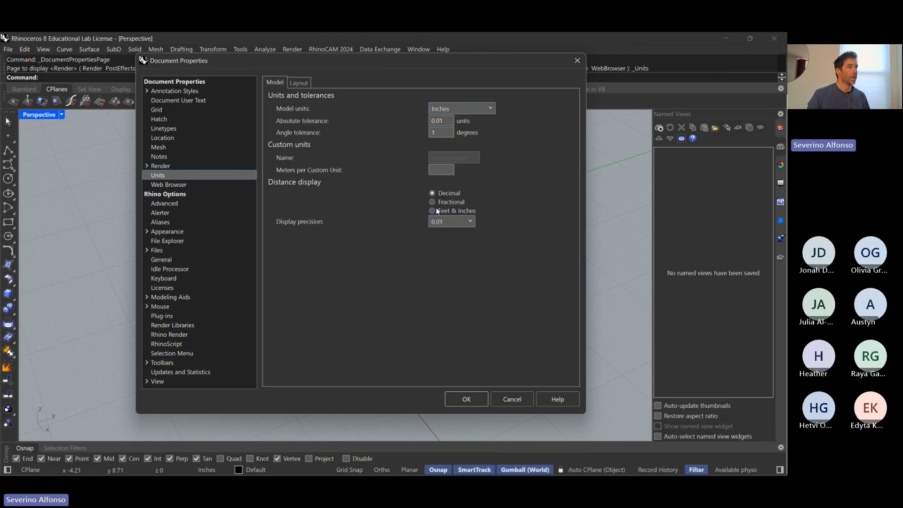
{"action": "left_click", "coordinate": [465, 111]}
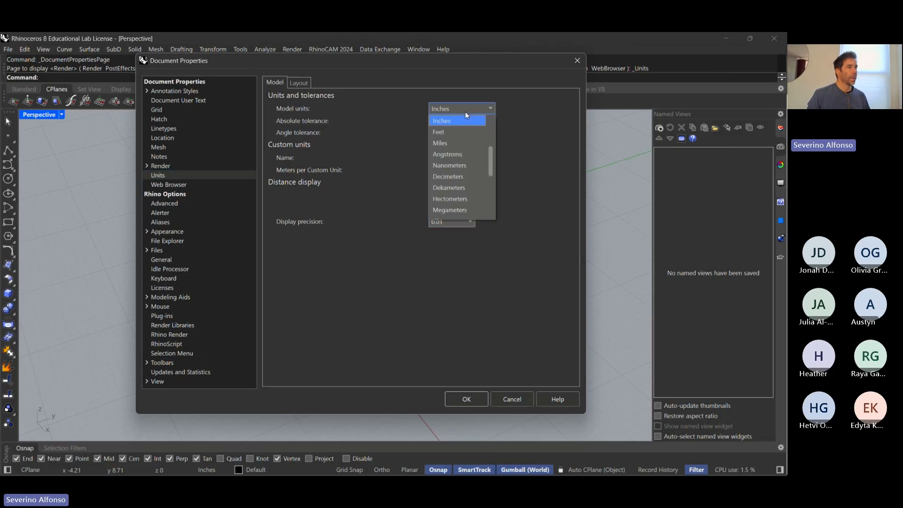
{"action": "left_click", "coordinate": [464, 112]}
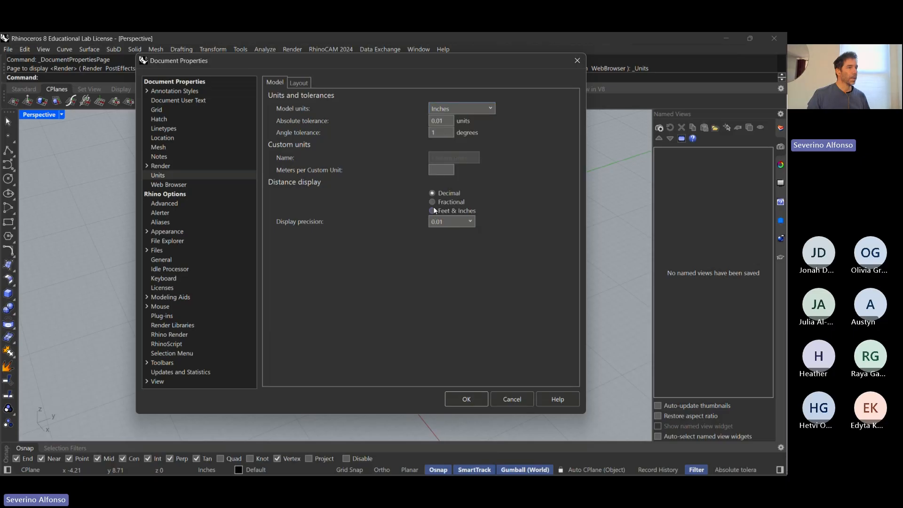
{"action": "left_click", "coordinate": [478, 397]}
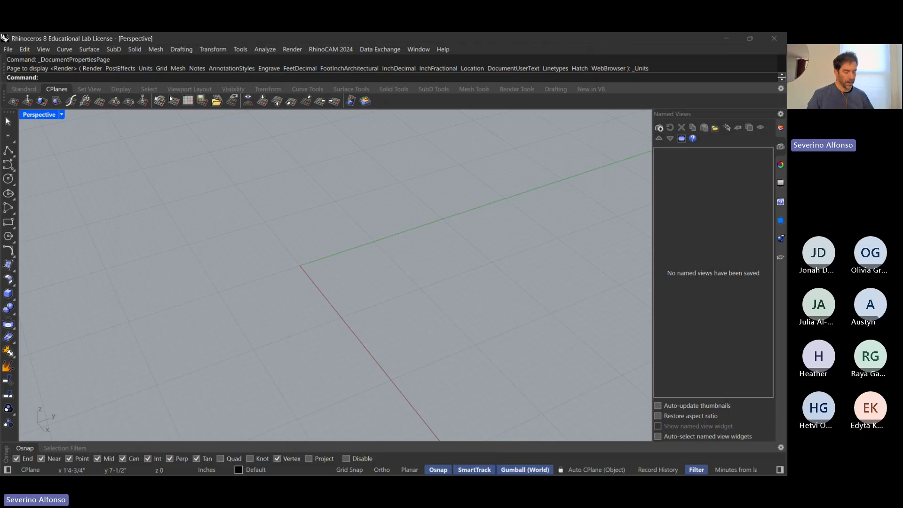
- Draw a plane surface with its first corner grid-snapped to the origin and its opposite corner placed freely without Grid Snap
{"action": "right_click_drag", "start_coordinate": [397, 309], "coordinate": [280, 270]}
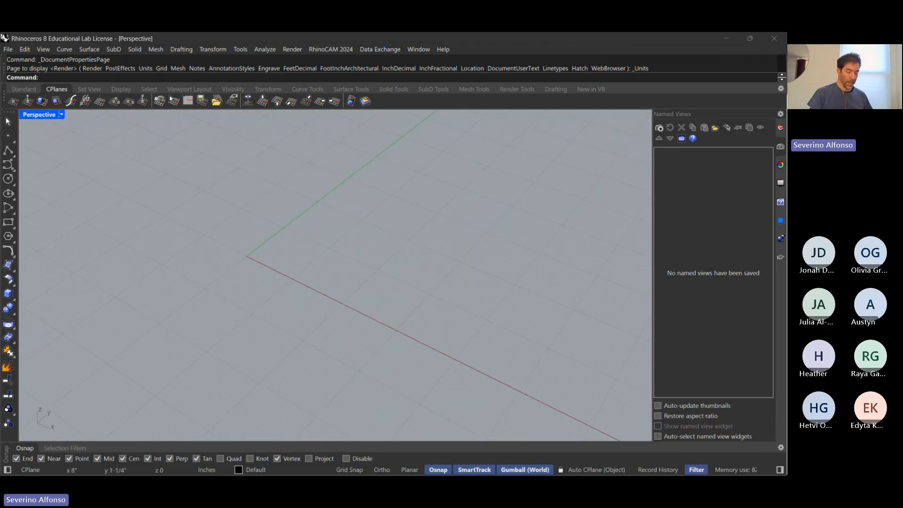
{"action": "type", "text": "Plane"}
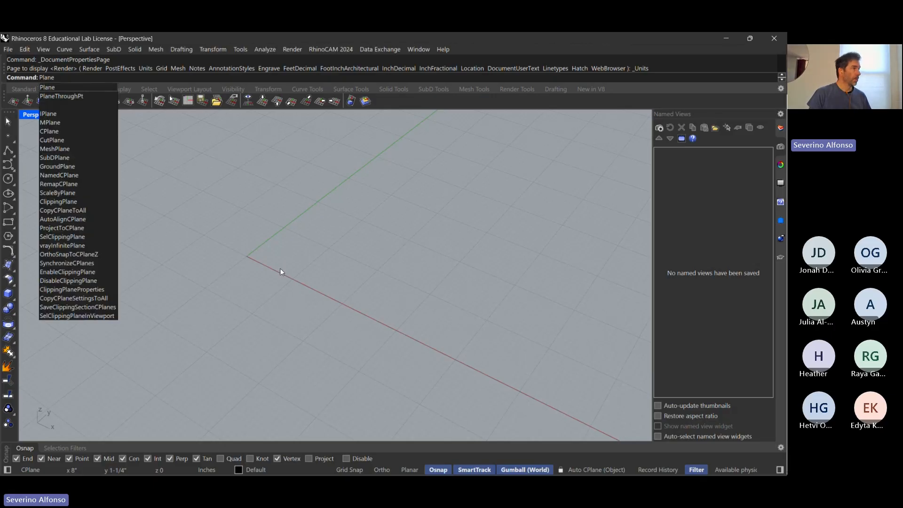
{"action": "key", "text": "Return"}
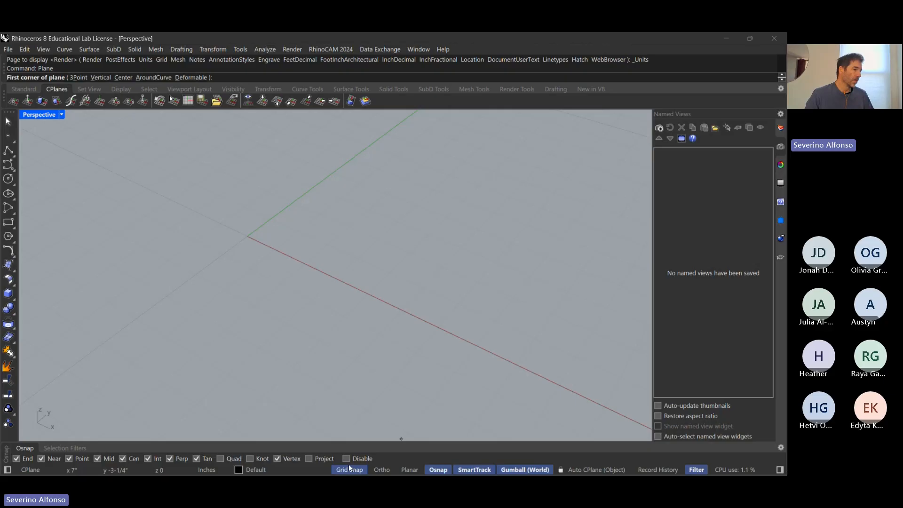
{"action": "left_click", "coordinate": [245, 236]}
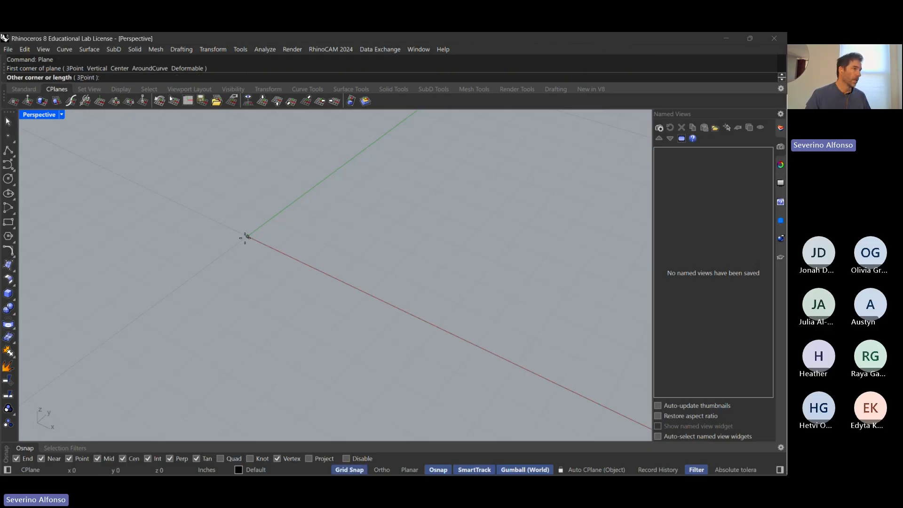
{"action": "left_click", "coordinate": [350, 469]}
{"action": "scroll", "coordinate": [476, 258], "scroll_direction": "down", "scroll_amount": 5}
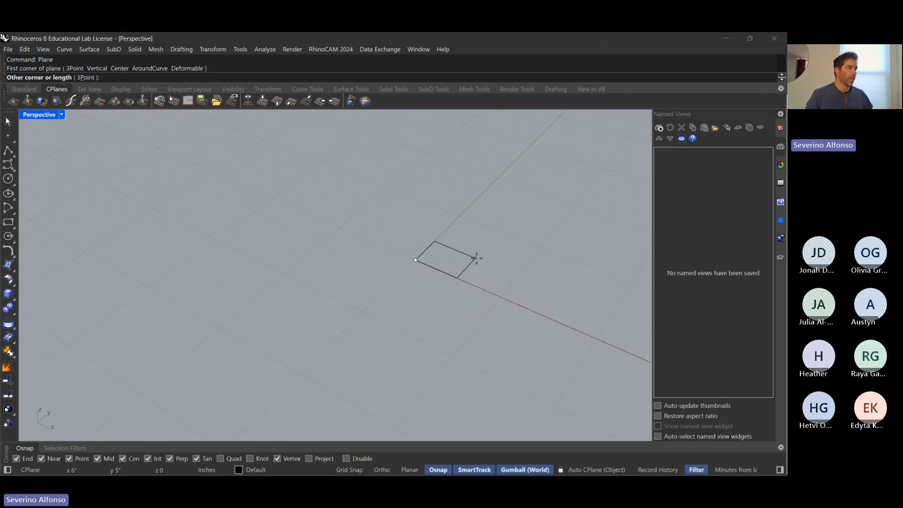
{"action": "scroll", "coordinate": [500, 250], "scroll_direction": "up", "scroll_amount": 5}
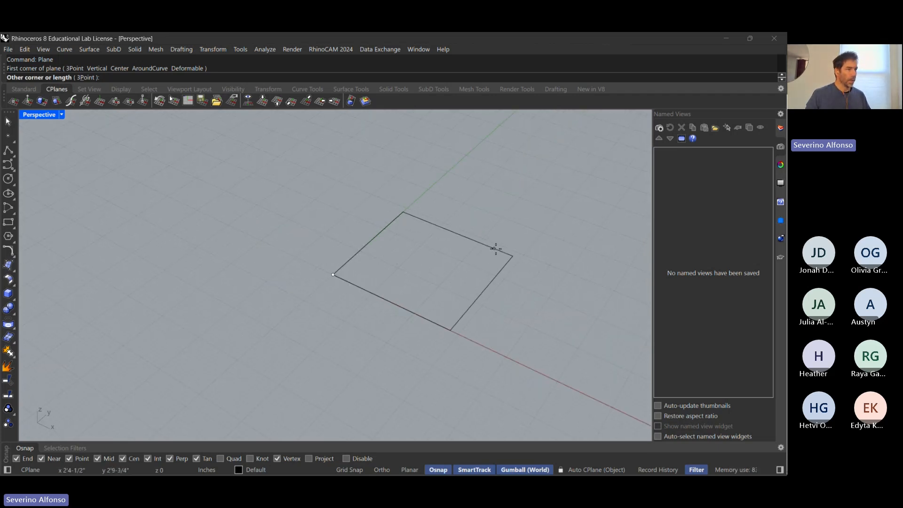
{"action": "scroll", "coordinate": [471, 231], "scroll_direction": "down", "scroll_amount": 3}
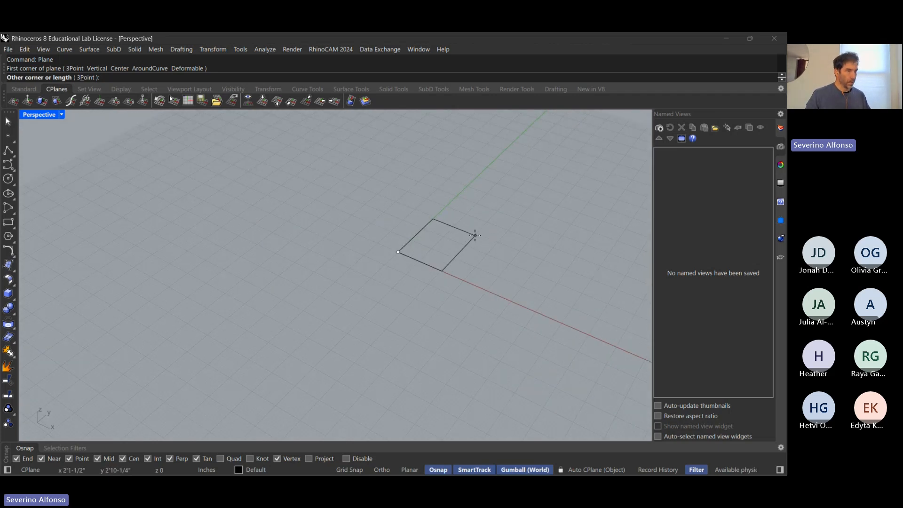
{"action": "scroll", "coordinate": [524, 222], "scroll_direction": "up", "scroll_amount": 3}
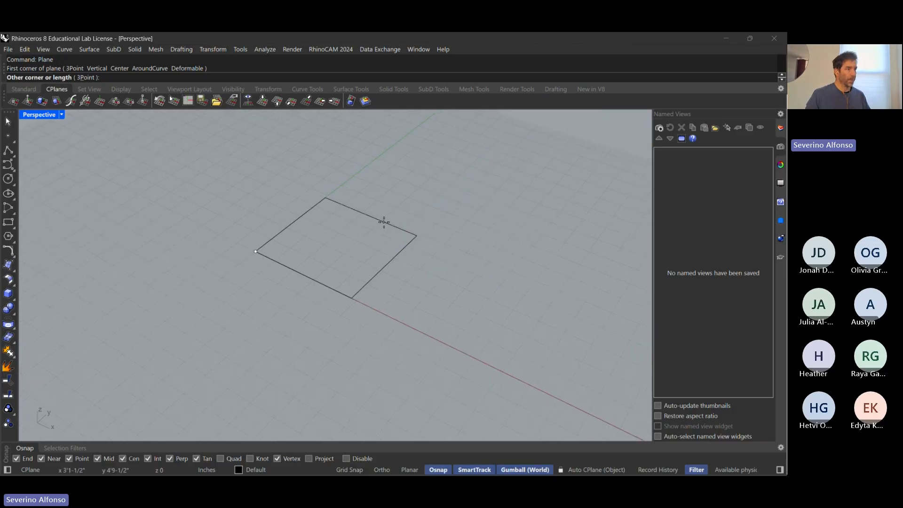
{"action": "scroll", "coordinate": [362, 226], "scroll_direction": "up", "scroll_amount": 5}
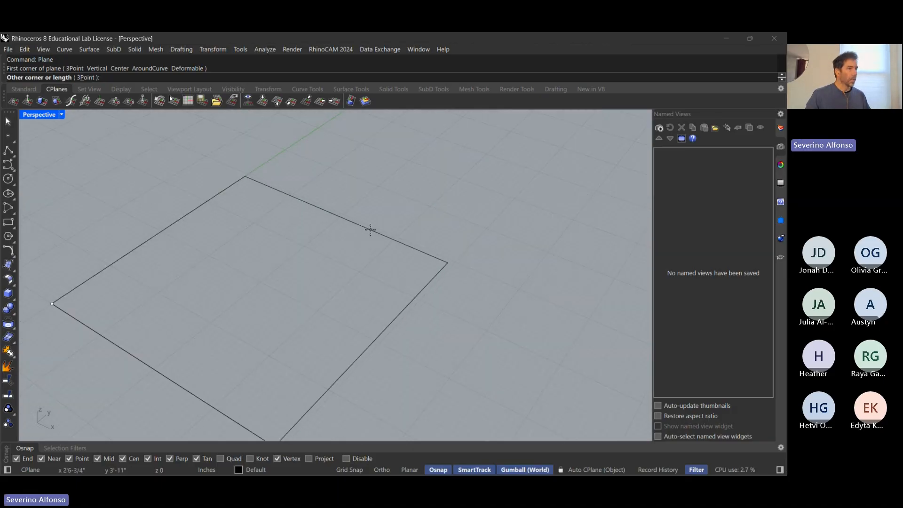
{"action": "scroll", "coordinate": [423, 301], "scroll_direction": "down", "scroll_amount": 3}
{"action": "left_click", "coordinate": [425, 264]}
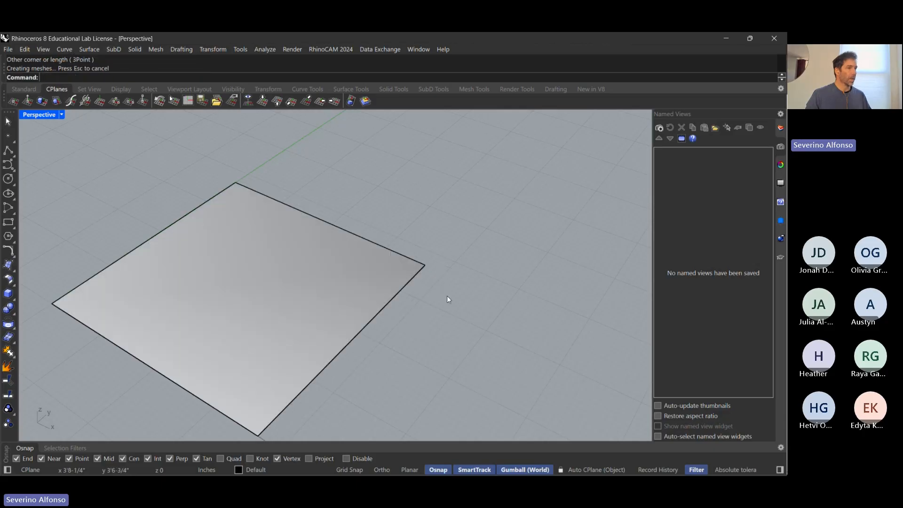
- Select the plane, zoom the view to the model's extents and deselect the plane
{"action": "scroll", "coordinate": [447, 297], "scroll_direction": "down", "scroll_amount": 2}
{"action": "left_click", "coordinate": [407, 306]}
{"action": "right_click_drag", "start_coordinate": [420, 328], "coordinate": [362, 333]}
{"action": "left_click", "coordinate": [369, 352]}
{"action": "scroll", "coordinate": [329, 331], "scroll_direction": "up", "scroll_amount": 2}
{"action": "left_click", "coordinate": [322, 323]}
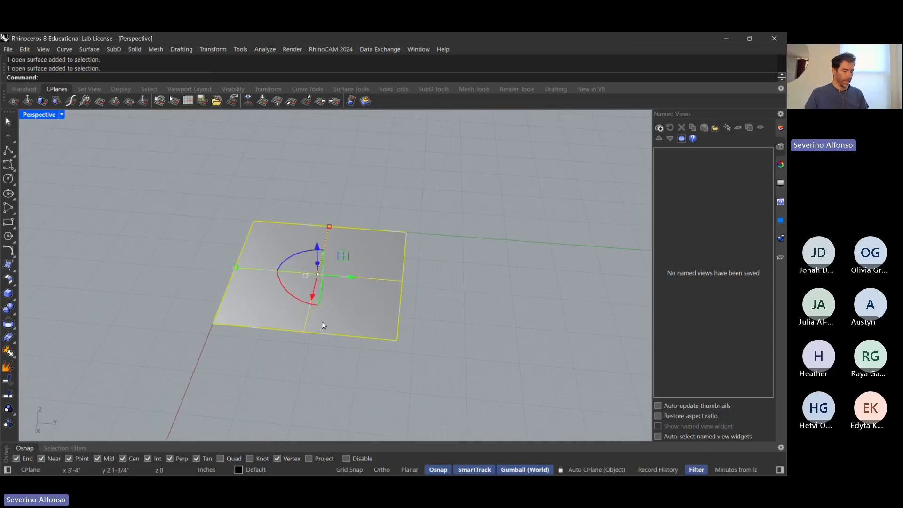
{"action": "type", "text": "z"}
{"action": "key", "text": "Return"}
{"action": "type", "text": "e"}
{"action": "key", "text": "Return"}
{"action": "scroll", "coordinate": [321, 319], "scroll_direction": "down", "scroll_amount": 5}
{"action": "right_click_drag", "start_coordinate": [301, 323], "coordinate": [397, 333]}
{"action": "key", "text": "Escape"}
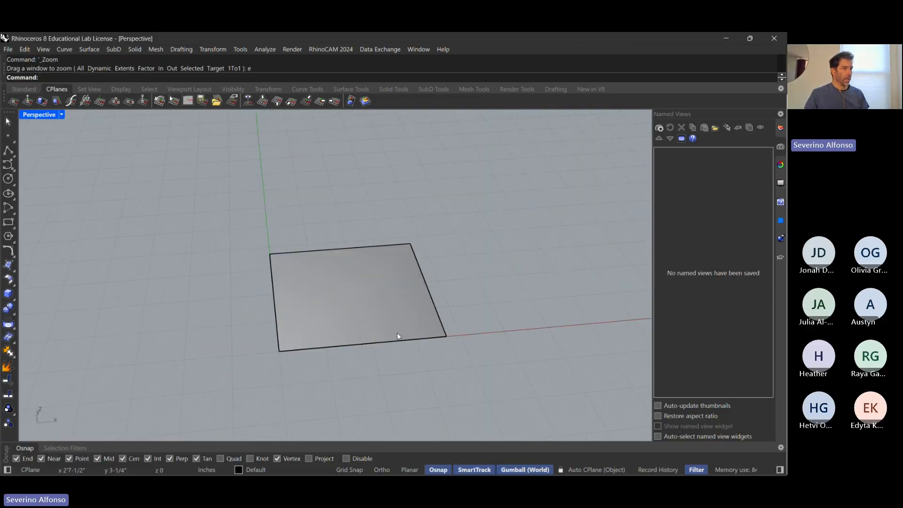
- Zoom the view to the selected plane surface and clear the selection
{"action": "left_click", "coordinate": [368, 324]}
{"action": "type", "text": "z"}
{"action": "key", "text": "Return"}
{"action": "type", "text": "s"}
{"action": "key", "text": "Return"}
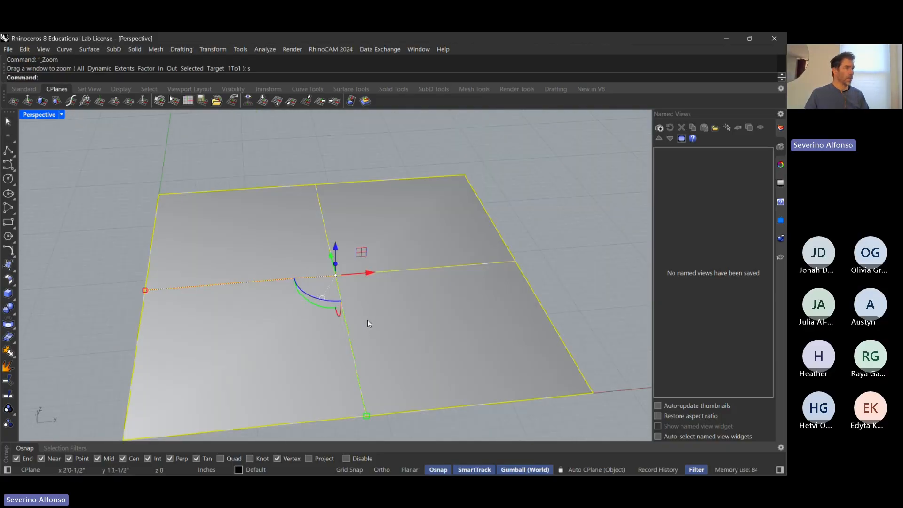
{"action": "key", "text": "Escape"}
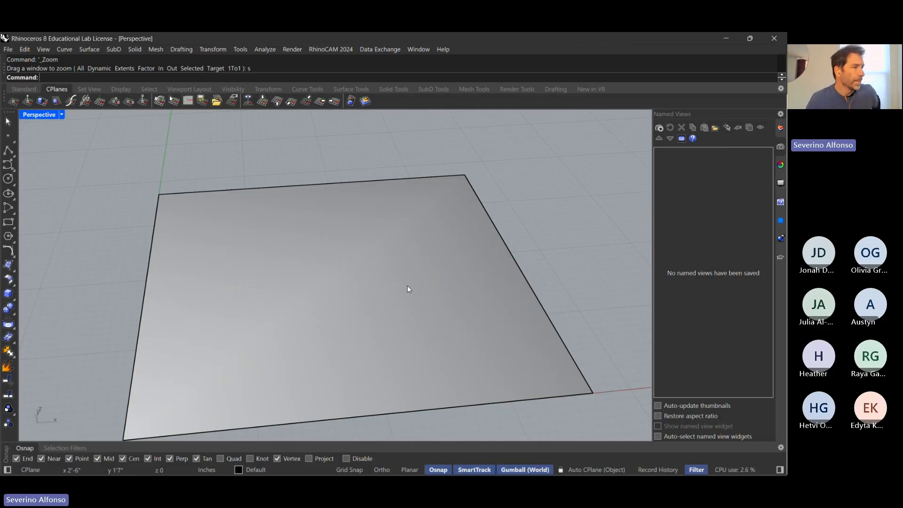
{"action": "scroll", "coordinate": [408, 286], "scroll_direction": "down", "scroll_amount": 3}
{"action": "left_click", "coordinate": [404, 300]}
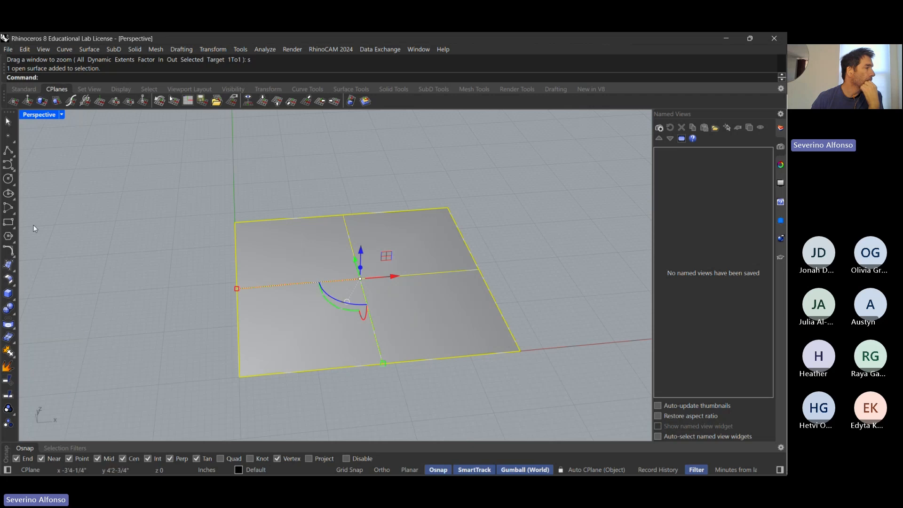
{"action": "left_click", "coordinate": [14, 272]}
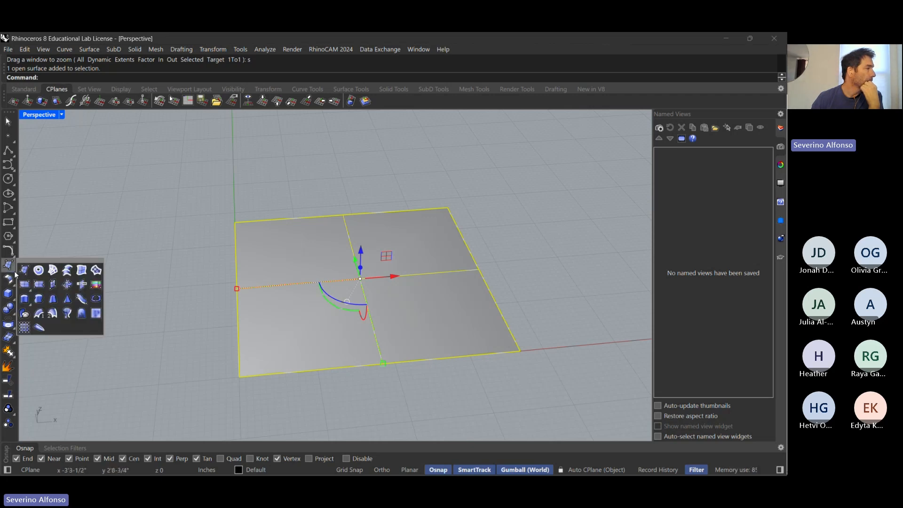
{"action": "left_click", "coordinate": [71, 239]}
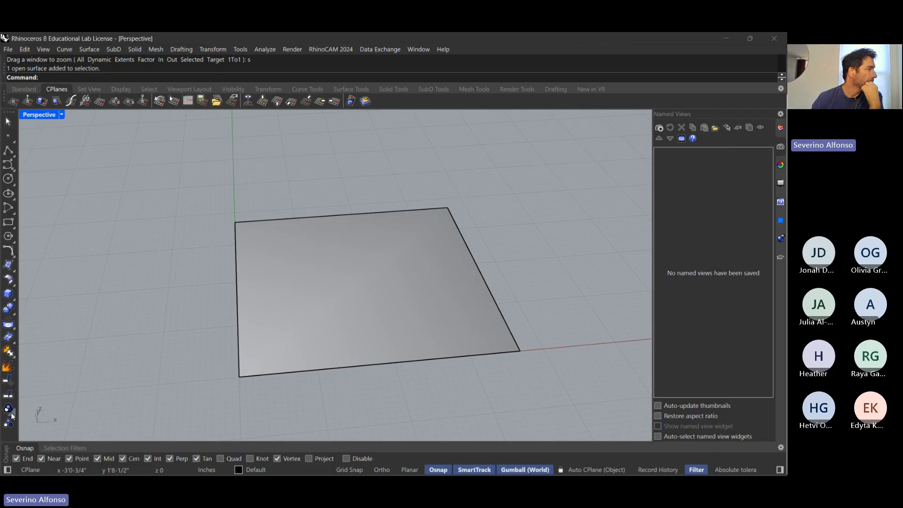
{"action": "left_click", "coordinate": [8, 265]}
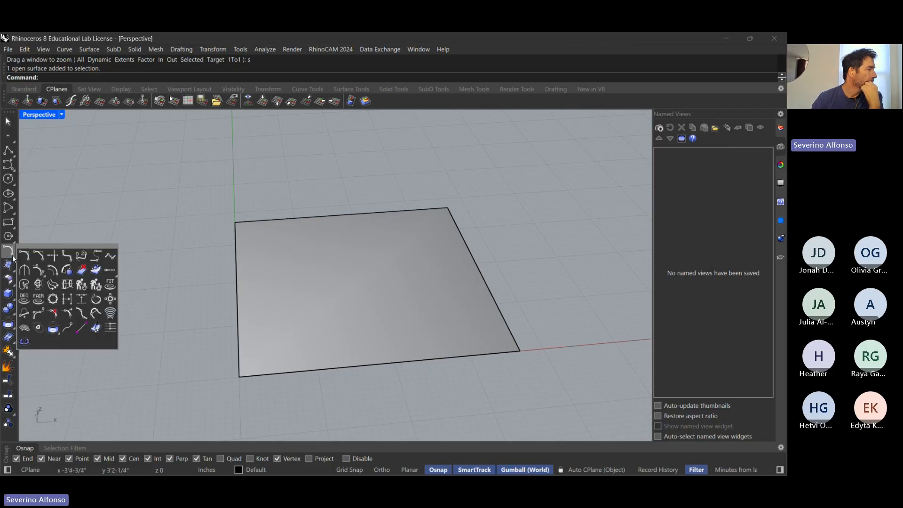
{"action": "left_click", "coordinate": [13, 257]}
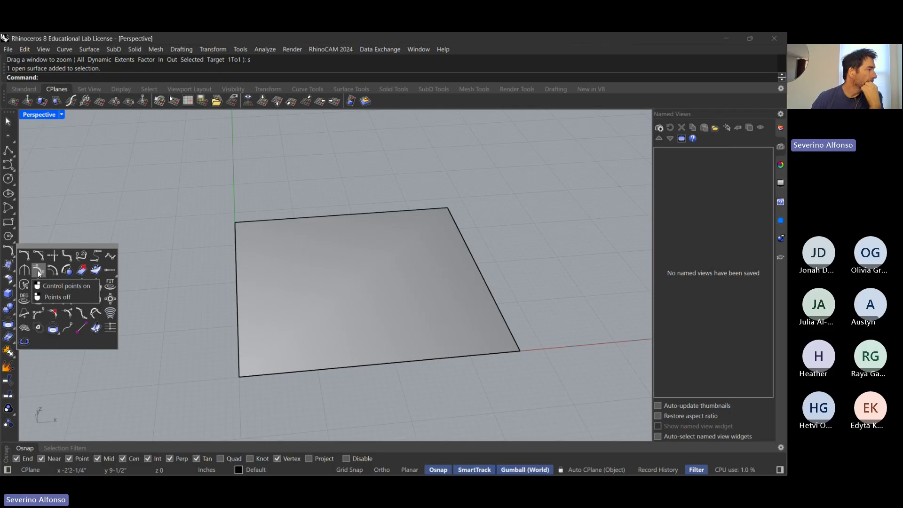
- Select the plane surface and try to display its control points with a Controlpointson command
{"action": "left_click", "coordinate": [327, 280]}
{"action": "type", "text": "C"}
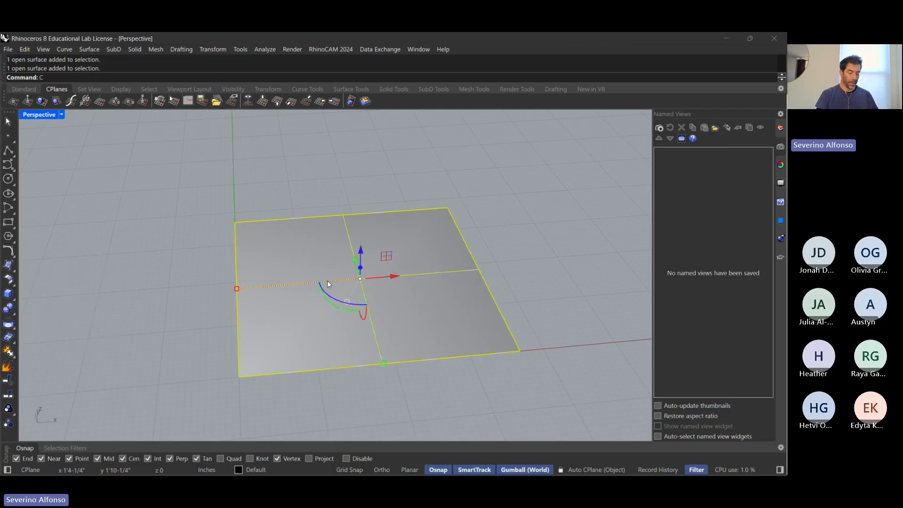
{"action": "type", "text": "ontrol"}
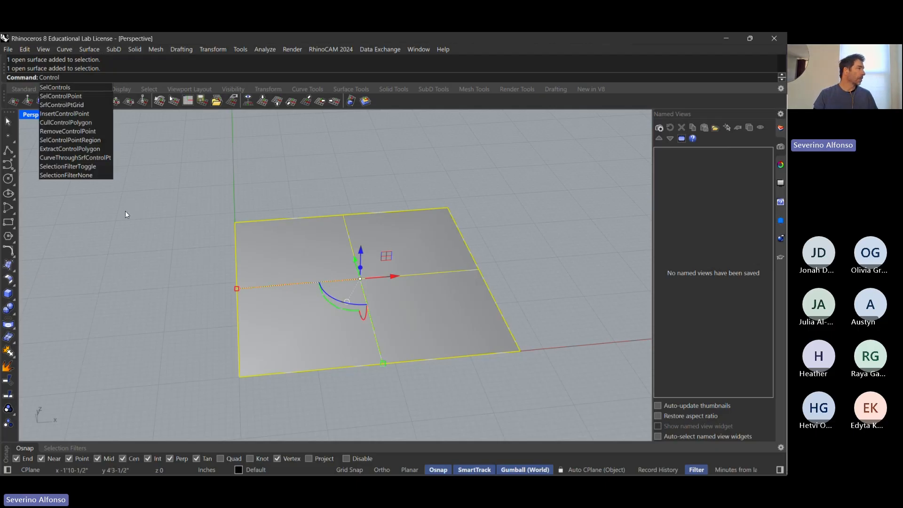
{"action": "type", "text": "points"}
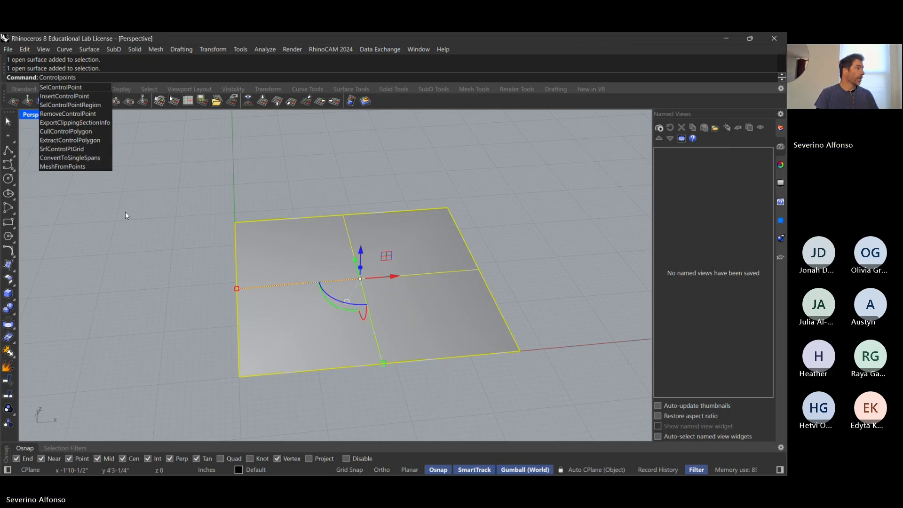
{"action": "type", "text": "on"}
{"action": "key", "text": "Return"}
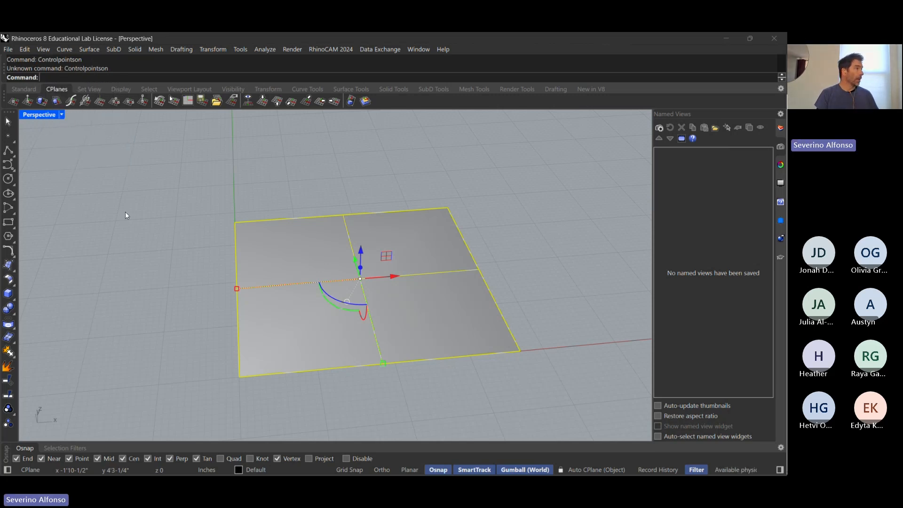
- Try the SelControlPoint command on the plane surface, then clear the selection
{"action": "type", "text": "Controlpo"}
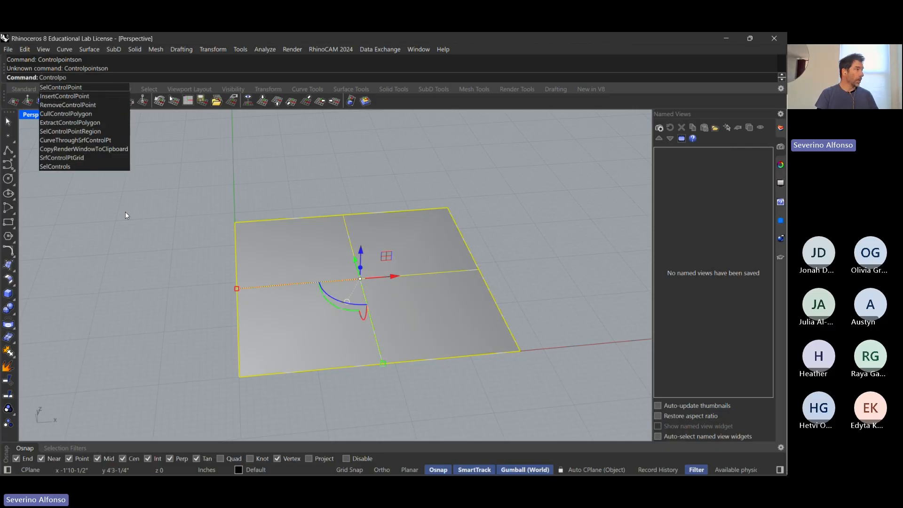
{"action": "left_click", "coordinate": [69, 88]}
{"action": "scroll", "coordinate": [295, 301], "scroll_direction": "down", "scroll_amount": 2}
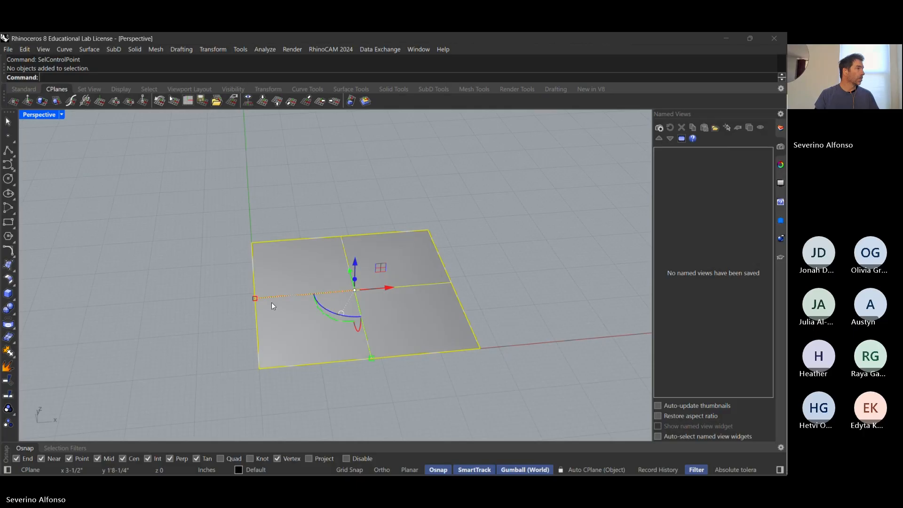
{"action": "key", "text": "Escape"}
- Display the plane surface's control points with PointsOn, then hide them again
{"action": "left_click", "coordinate": [281, 290]}
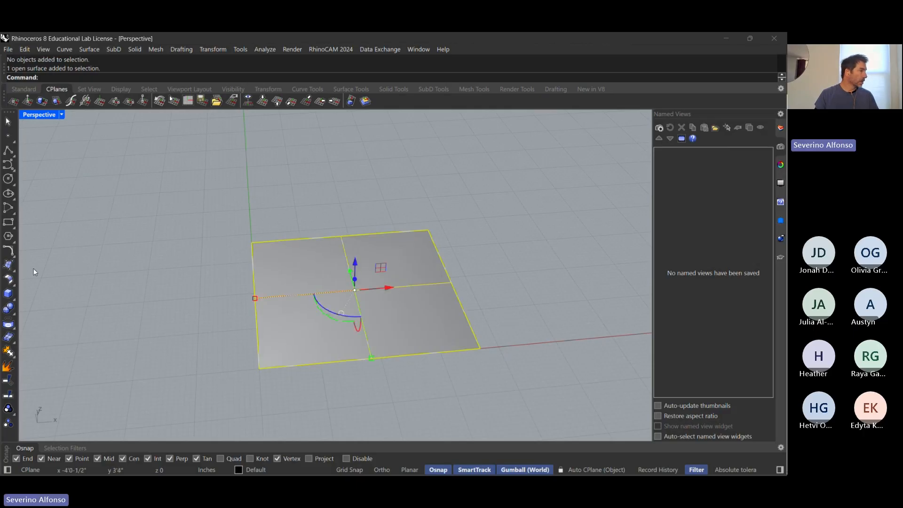
{"action": "left_click", "coordinate": [8, 266]}
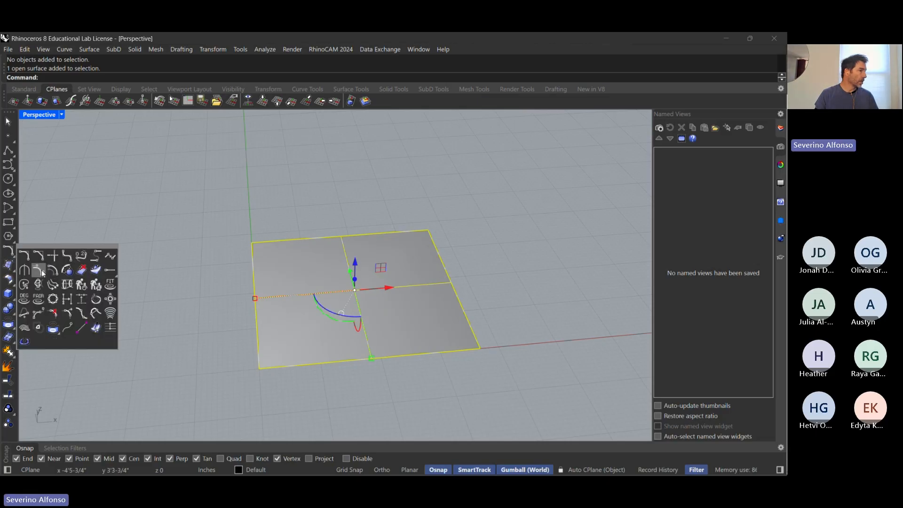
{"action": "left_click", "coordinate": [41, 270]}
{"action": "scroll", "coordinate": [273, 303], "scroll_direction": "down", "scroll_amount": 2}
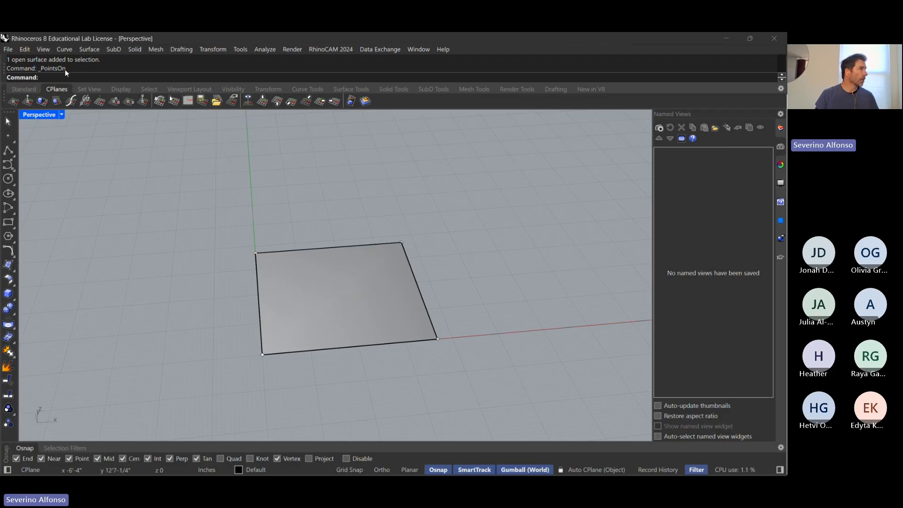
{"action": "key", "text": "Escape"}
- Run the PointsOn command by name, choose the plane surface for control point display, then cancel the command
{"action": "type", "text": "Points"}
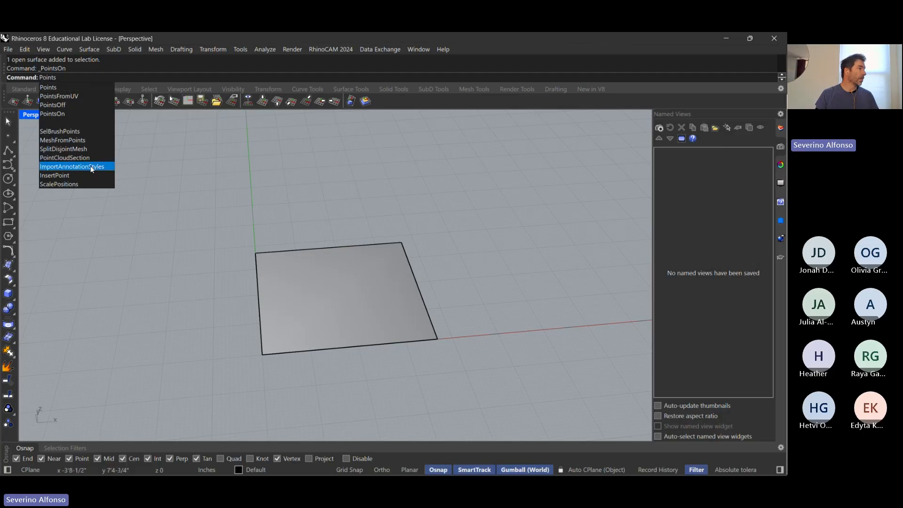
{"action": "left_click", "coordinate": [66, 113]}
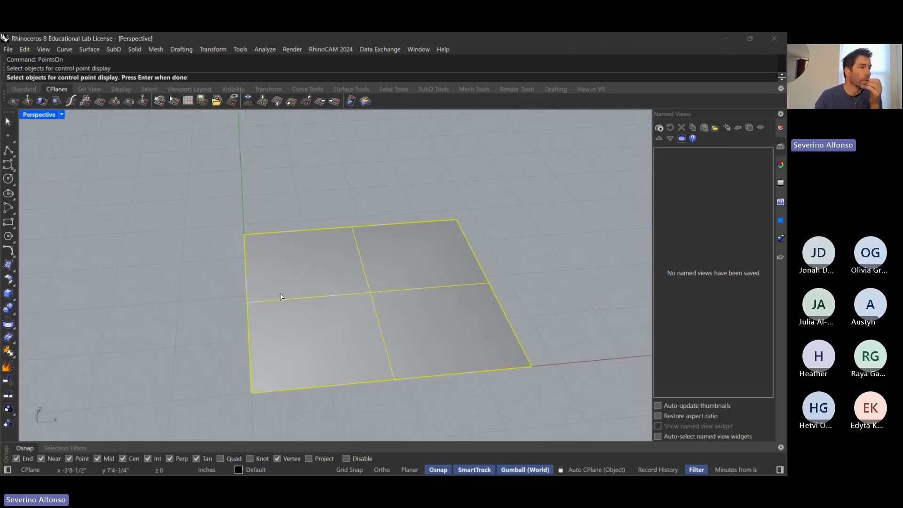
{"action": "scroll", "coordinate": [243, 227], "scroll_direction": "up", "scroll_amount": 5}
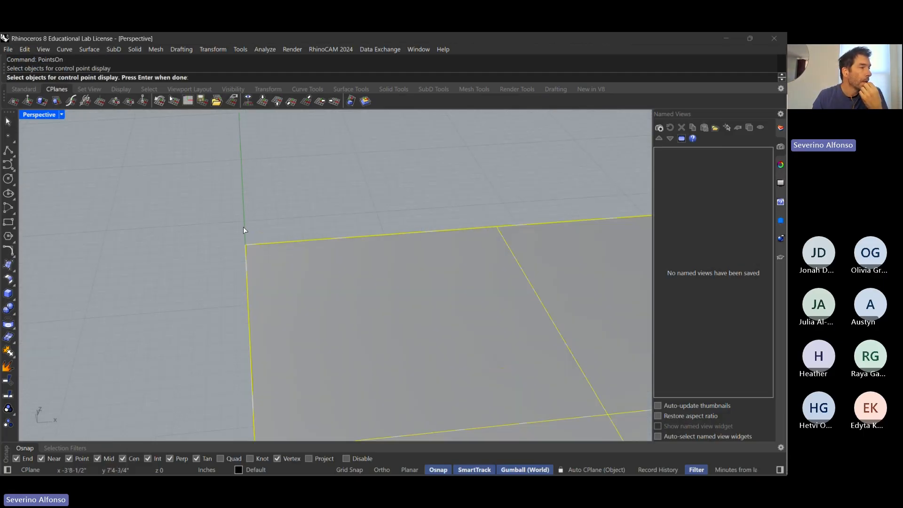
{"action": "scroll", "coordinate": [270, 274], "scroll_direction": "down", "scroll_amount": 5}
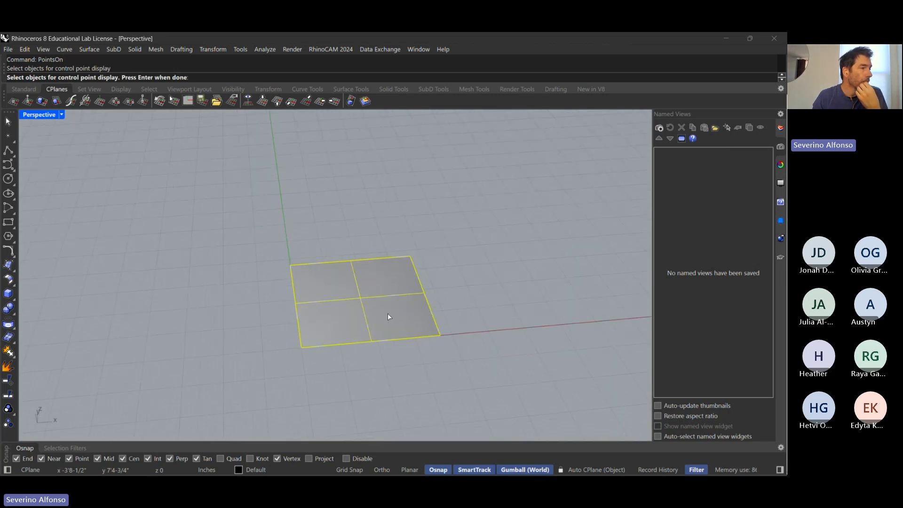
{"action": "key", "text": "Escape"}
- Draw an open, looping degree-3 control-point curve with nine points on the ground plane, beside the plane surface on its positive X side
{"action": "scroll", "coordinate": [471, 289], "scroll_direction": "down", "scroll_amount": 2}
{"action": "right_click_drag", "start_coordinate": [496, 298], "coordinate": [299, 295], "text": "shift"}
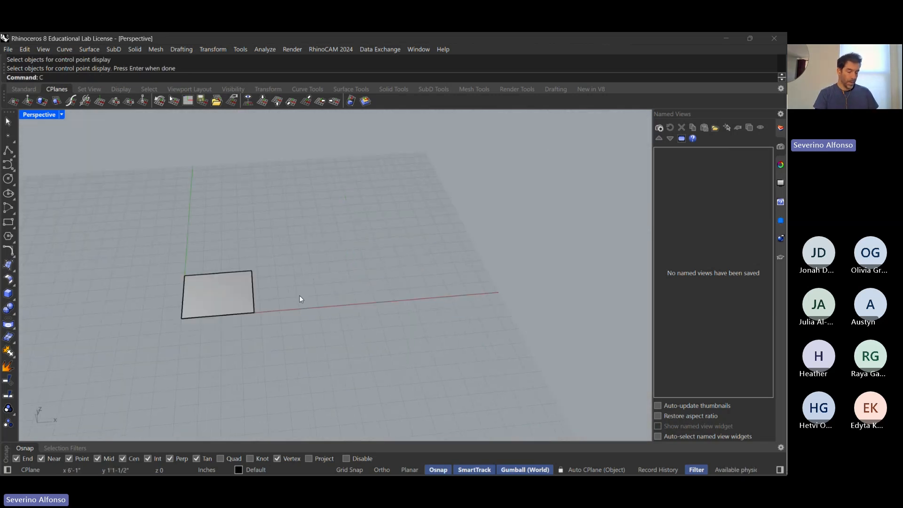
{"action": "type", "text": "Curve"}
{"action": "key", "text": "Return"}
{"action": "left_click", "coordinate": [299, 295]}
{"action": "left_click", "coordinate": [296, 274]}
{"action": "left_click", "coordinate": [325, 238]}
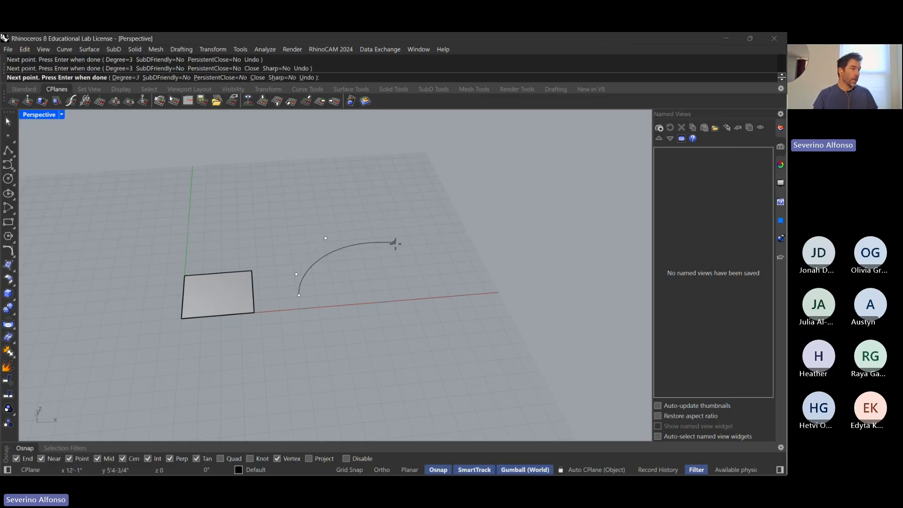
{"action": "left_click", "coordinate": [394, 242]}
{"action": "left_click", "coordinate": [447, 289]}
{"action": "left_click", "coordinate": [431, 336]}
{"action": "left_click", "coordinate": [363, 345]}
{"action": "left_click", "coordinate": [348, 302]}
{"action": "scroll", "coordinate": [348, 301], "scroll_direction": "up", "scroll_amount": 2}
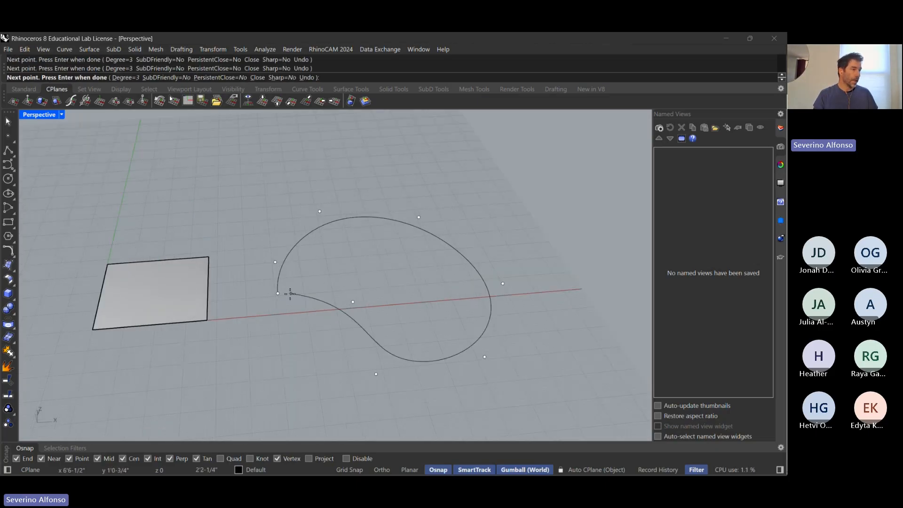
{"action": "left_click", "coordinate": [356, 274]}
{"action": "key", "text": "Return"}
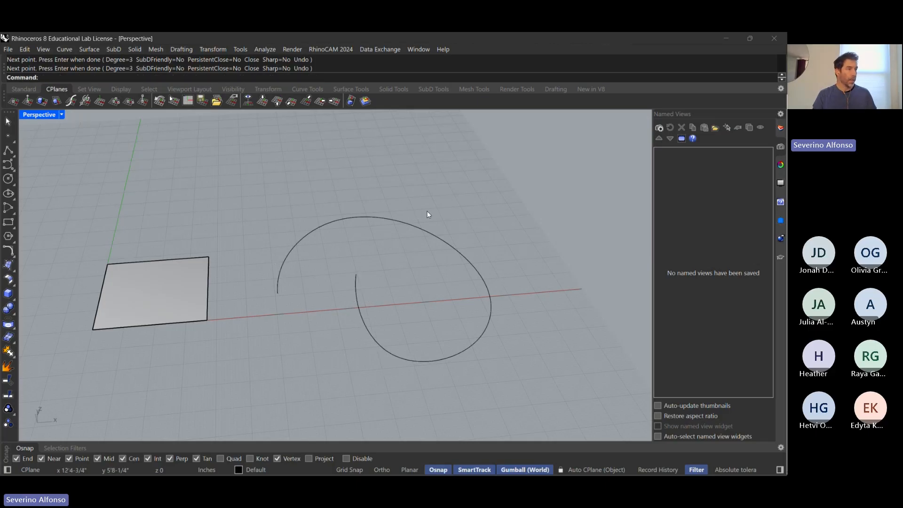
- Lift a control point on the curve's upper edge vertically with the Gumball twice, undoing each move, then clear the selection
{"action": "left_click", "coordinate": [418, 220]}
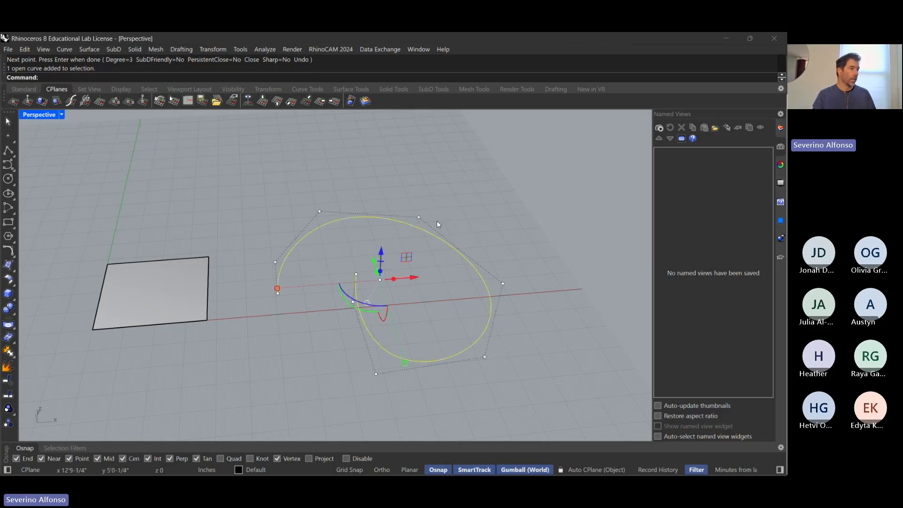
{"action": "left_click", "coordinate": [418, 217]}
{"action": "left_click_drag", "start_coordinate": [422, 194], "coordinate": [427, 156]}
{"action": "key", "text": "ctrl+z"}
{"action": "left_click", "coordinate": [453, 215]}
{"action": "left_click", "coordinate": [423, 229]}
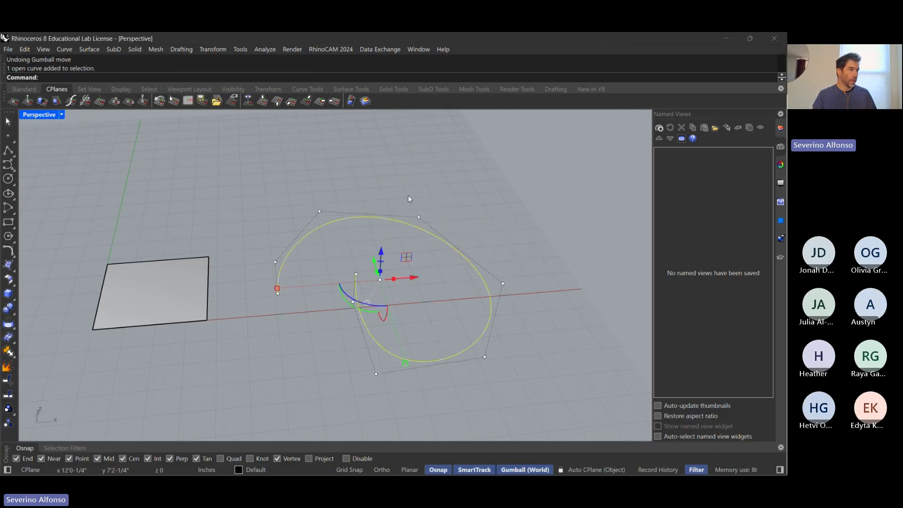
{"action": "left_click", "coordinate": [418, 217]}
{"action": "left_click_drag", "start_coordinate": [422, 196], "coordinate": [426, 154]}
{"action": "key", "text": "ctrl+z"}
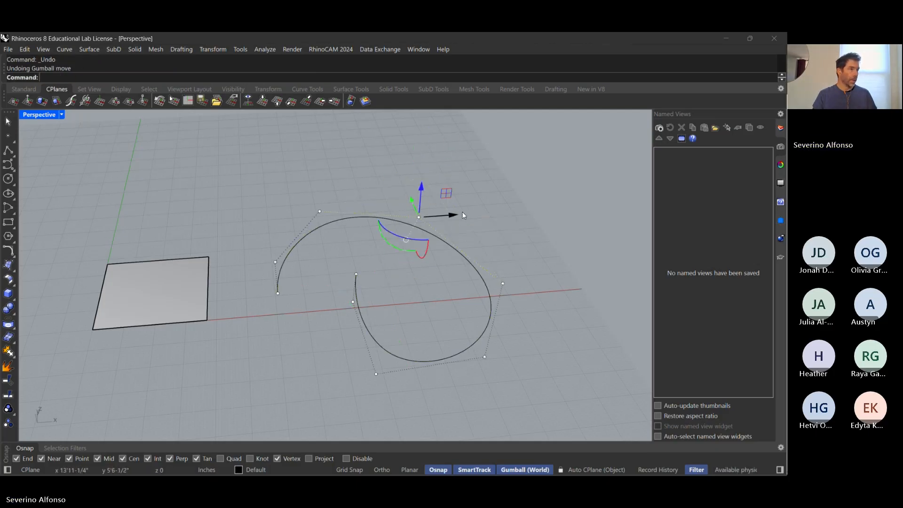
{"action": "key", "text": "Escape"}
{"action": "key", "text": "Escape"}
- Turn on the control points of the looping curve with the PointsOn command
{"action": "left_click", "coordinate": [13, 255]}
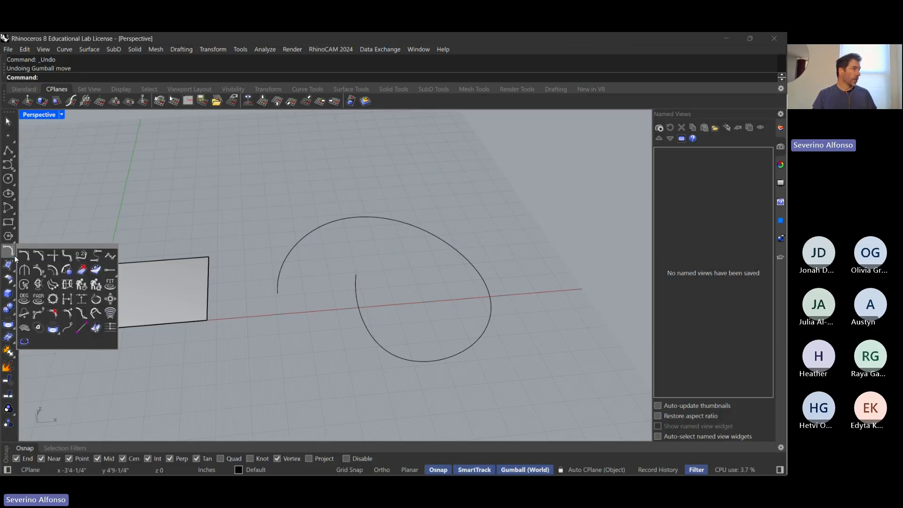
{"action": "type", "text": "Poi"}
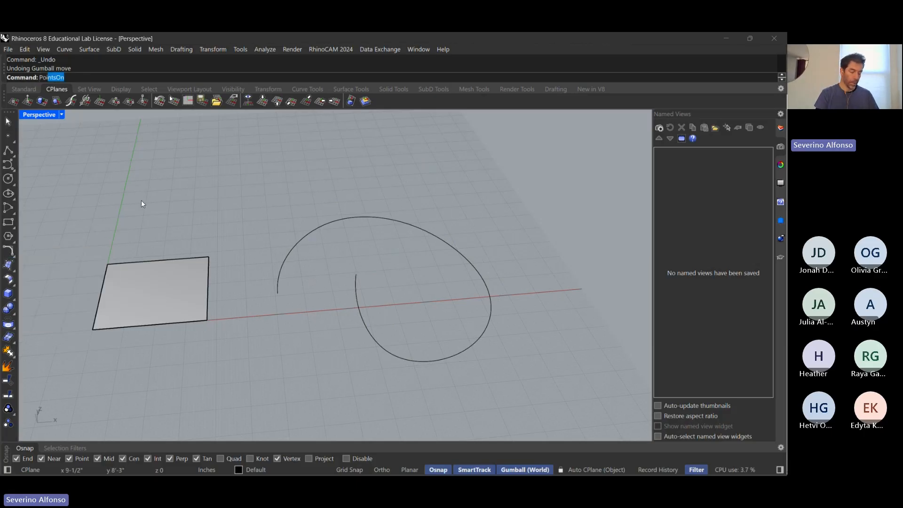
{"action": "type", "text": "nt"}
{"action": "left_click", "coordinate": [75, 175]}
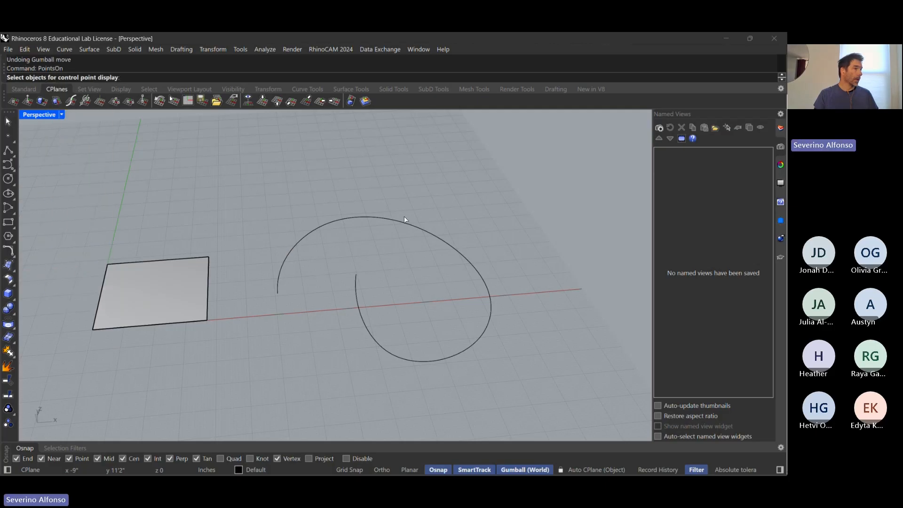
{"action": "left_click", "coordinate": [404, 219]}
{"action": "key", "text": "Return"}
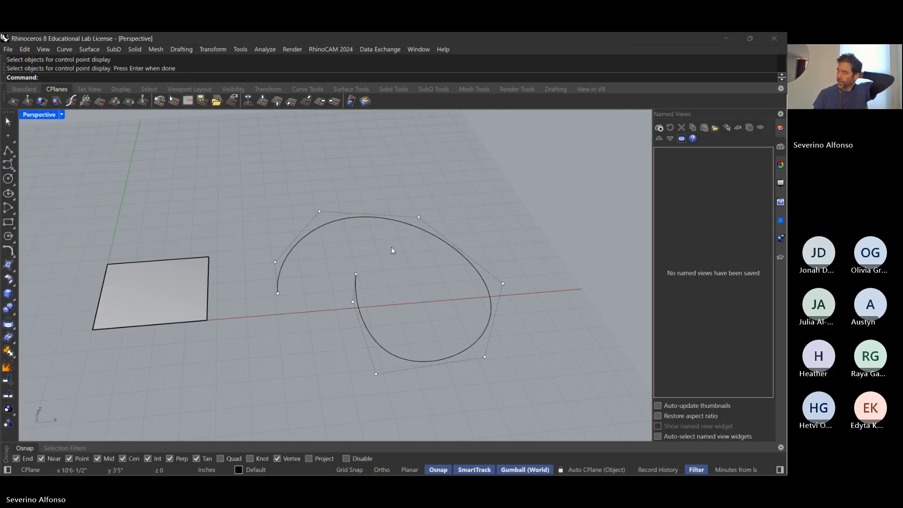
- Try lifting a control point of the curve vertically with the Gumball, then undo the move and hide the control points
{"action": "scroll", "coordinate": [369, 227], "scroll_direction": "up", "scroll_amount": 3}
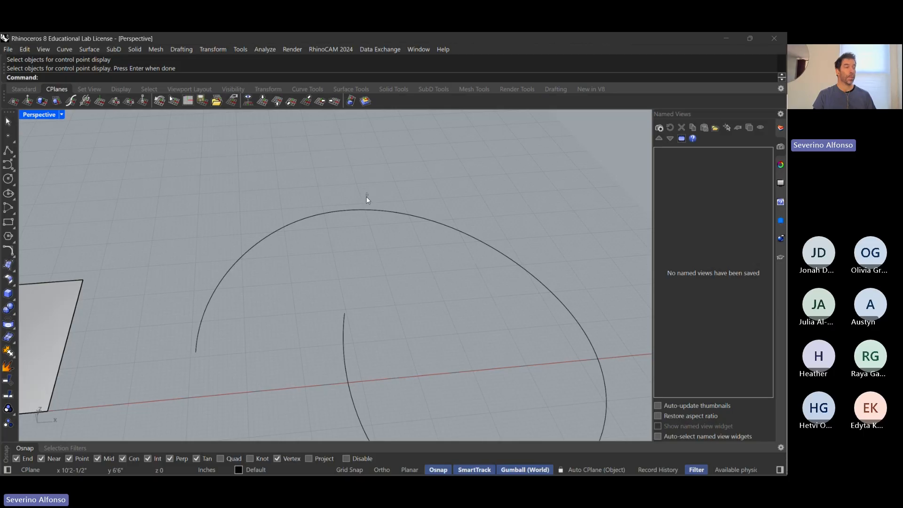
{"action": "left_click_drag", "start_coordinate": [355, 214], "coordinate": [355, 216]}
{"action": "scroll", "coordinate": [355, 215], "scroll_direction": "down", "scroll_amount": 2}
{"action": "left_click_drag", "start_coordinate": [284, 185], "coordinate": [315, 233]}
{"action": "scroll", "coordinate": [316, 234], "scroll_direction": "down", "scroll_amount": 4}
{"action": "left_click_drag", "start_coordinate": [295, 173], "coordinate": [295, 133]}
{"action": "scroll", "coordinate": [312, 247], "scroll_direction": "down", "scroll_amount": 2}
{"action": "mouse_move", "coordinate": [312, 247]}
{"action": "right_mouse_down"}
{"action": "mouse_move", "coordinate": [332, 215]}
{"action": "mouse_move", "coordinate": [317, 228]}
{"action": "mouse_move", "coordinate": [310, 254]}
{"action": "mouse_move", "coordinate": [337, 247]}
{"action": "mouse_move", "coordinate": [320, 258]}
{"action": "right_mouse_up"}
{"action": "key", "text": "ctrl+z"}
{"action": "key", "text": "Escape"}
{"action": "scroll", "coordinate": [216, 284], "scroll_direction": "down", "scroll_amount": 2}
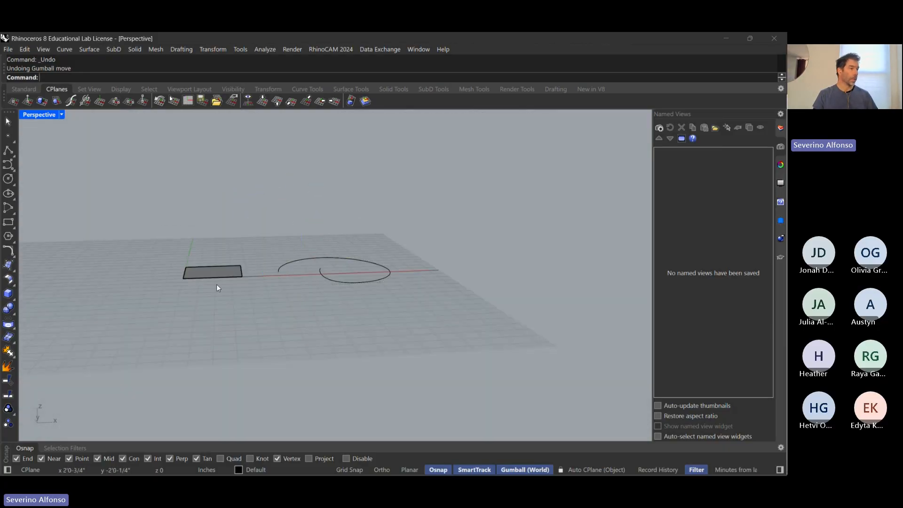
- Turn on the control points of the plane surface with the PointsOn command
{"action": "scroll", "coordinate": [204, 268], "scroll_direction": "up", "scroll_amount": 2}
{"action": "scroll", "coordinate": [204, 272], "scroll_direction": "up", "scroll_amount": 2}
{"action": "left_click", "coordinate": [168, 255]}
{"action": "scroll", "coordinate": [169, 254], "scroll_direction": "up", "scroll_amount": 5}
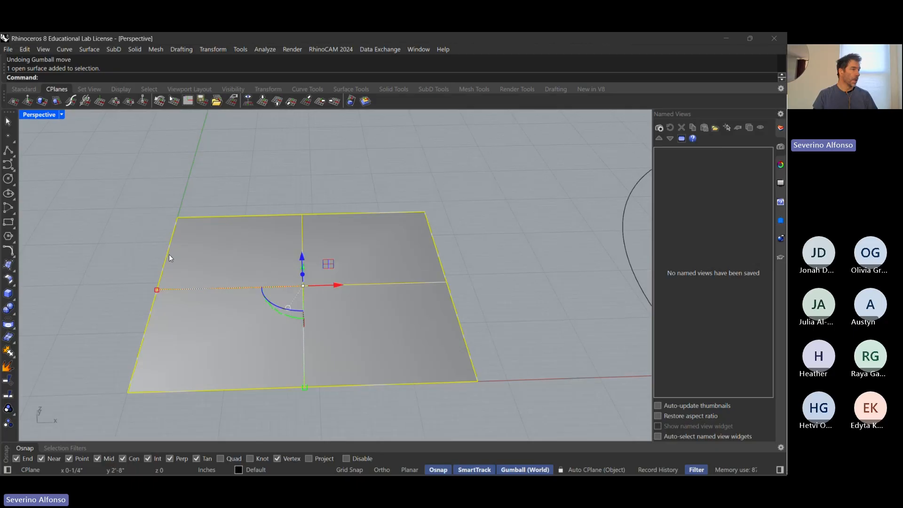
{"action": "scroll", "coordinate": [193, 226], "scroll_direction": "down", "scroll_amount": 5}
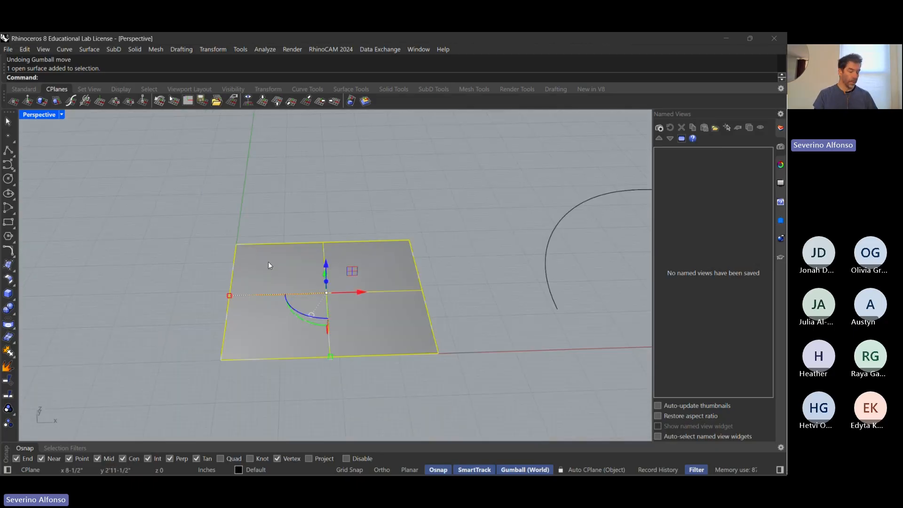
{"action": "type", "text": "Pointon"}
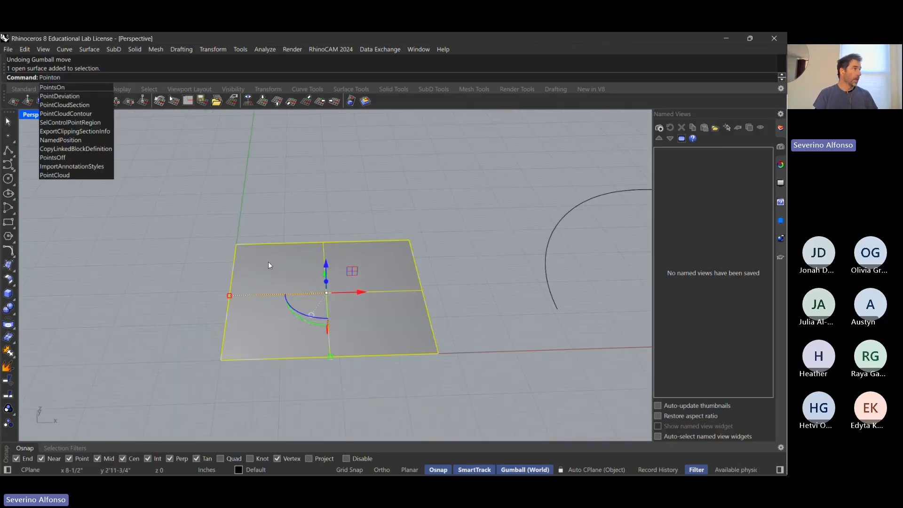
{"action": "key", "text": "Return"}
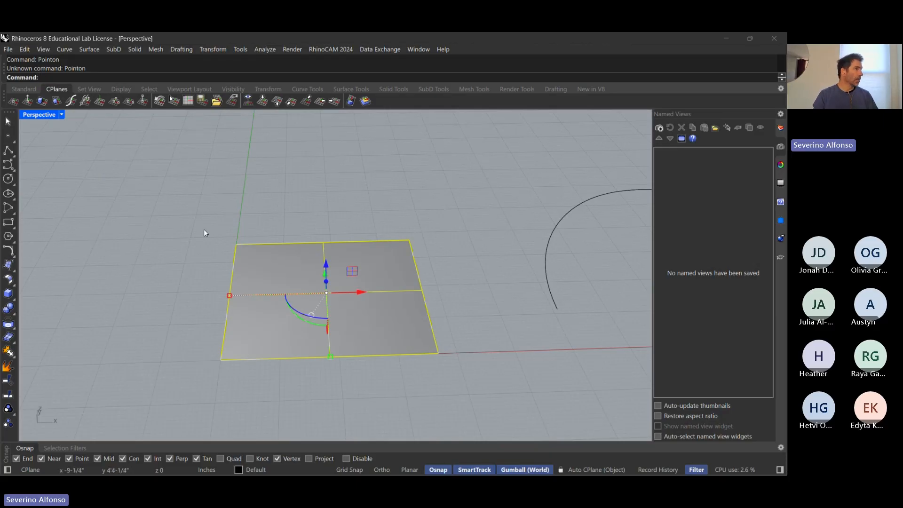
{"action": "key", "text": "Escape"}
{"action": "type", "text": "PointsOn"}
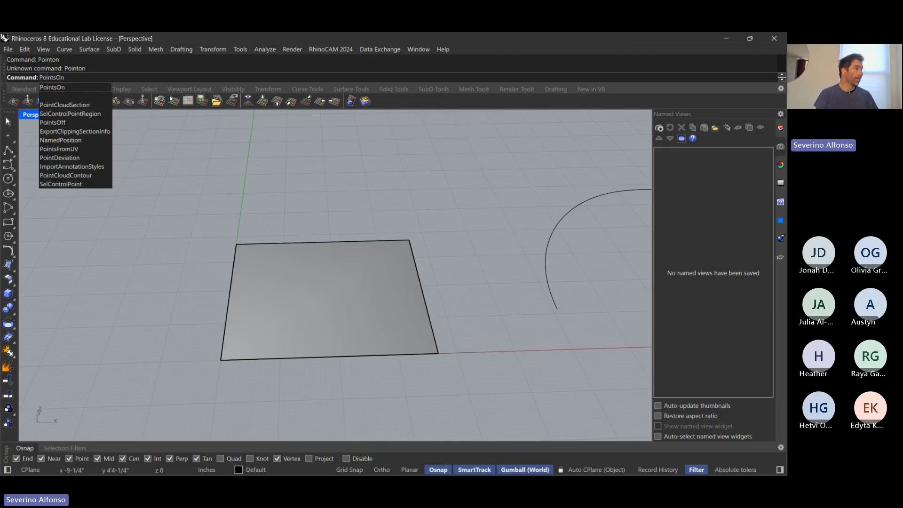
{"action": "key", "text": "Return"}
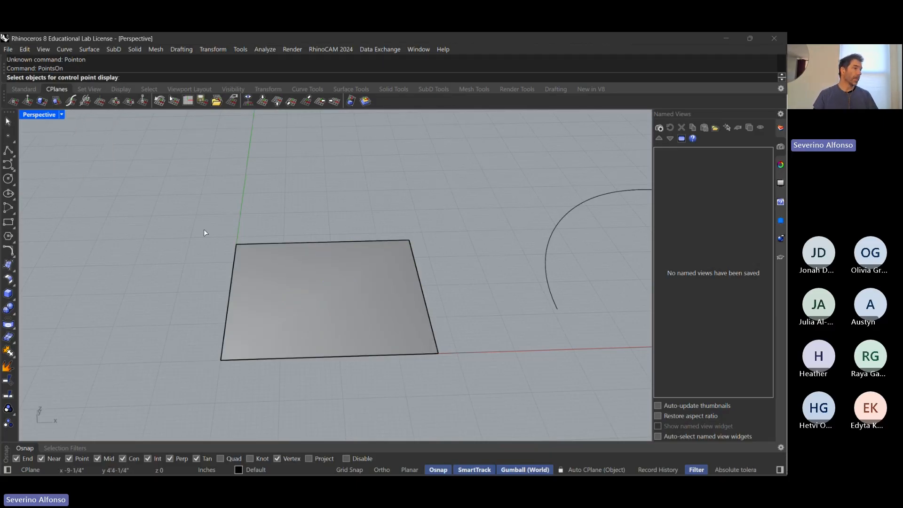
{"action": "left_click", "coordinate": [272, 299]}
{"action": "key", "text": "Return"}
- Try lifting the surface's corner control point on the Y axis vertically with the Gumball, then undo the move
{"action": "left_click", "coordinate": [242, 261]}
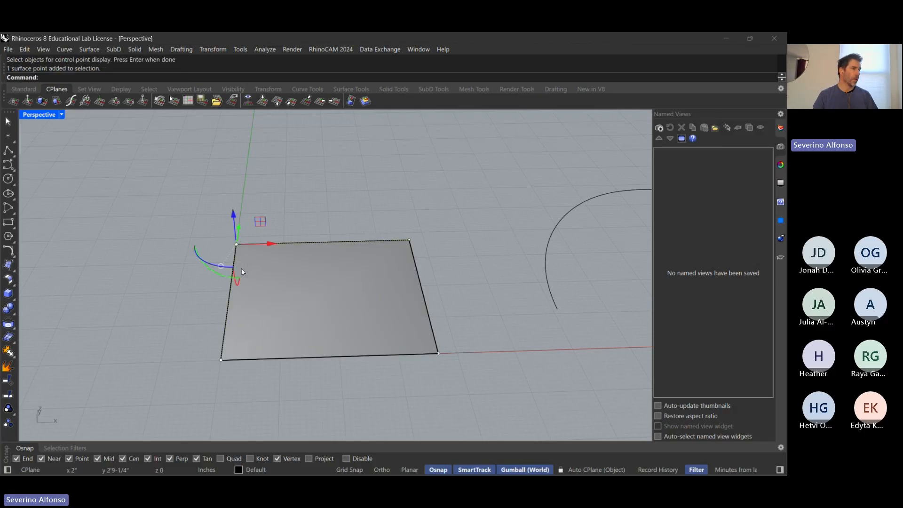
{"action": "right_click_drag", "start_coordinate": [246, 337], "coordinate": [276, 324]}
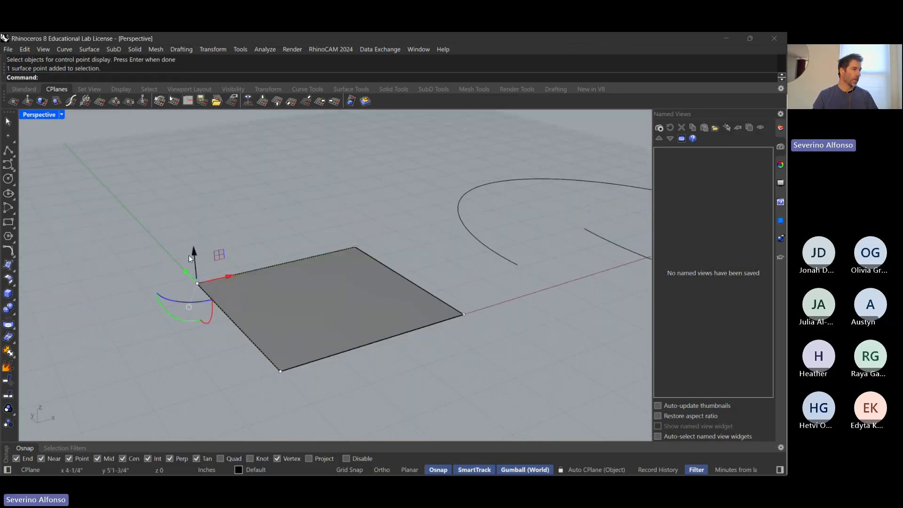
{"action": "left_click_drag", "start_coordinate": [192, 220], "coordinate": [186, 165]}
{"action": "right_click_drag", "start_coordinate": [328, 309], "coordinate": [270, 335]}
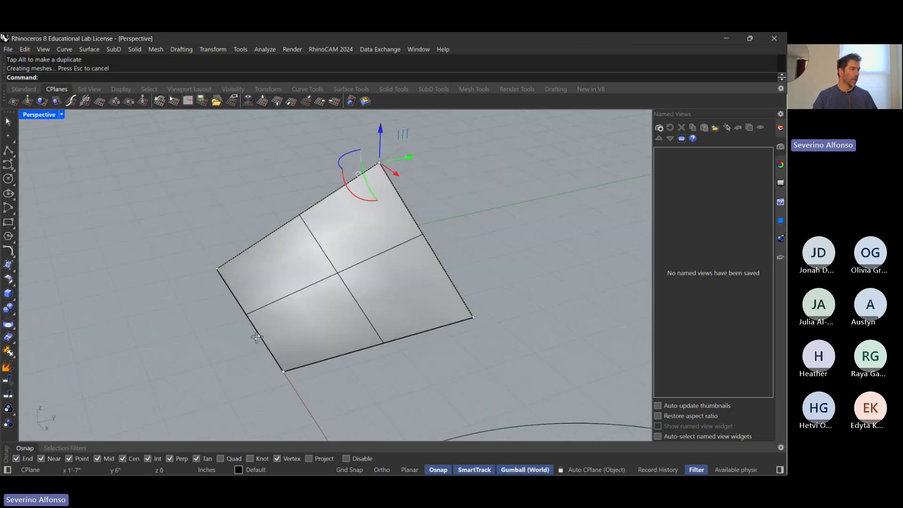
{"action": "key", "text": "ctrl+z"}
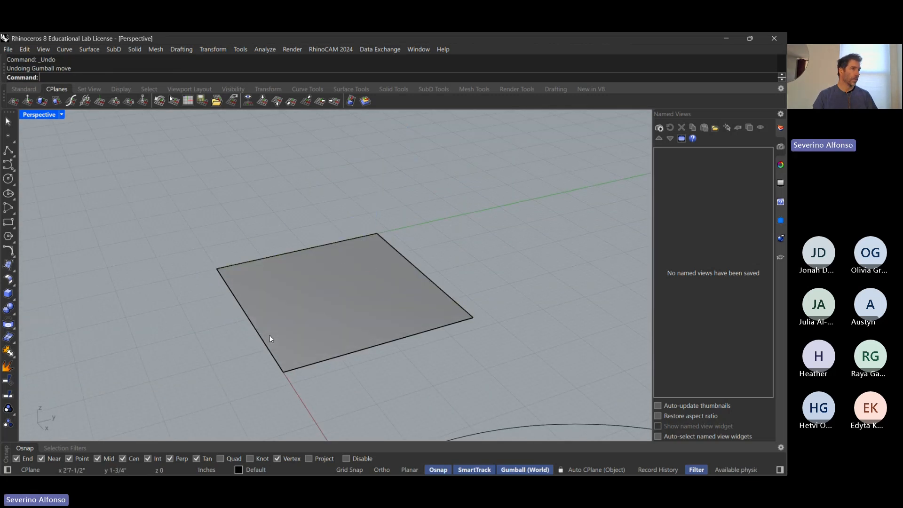
- Delete the looping curve beside the plane surface
{"action": "right_click_drag", "start_coordinate": [267, 332], "coordinate": [273, 340]}
{"action": "scroll", "coordinate": [274, 339], "scroll_direction": "up", "scroll_amount": 5}
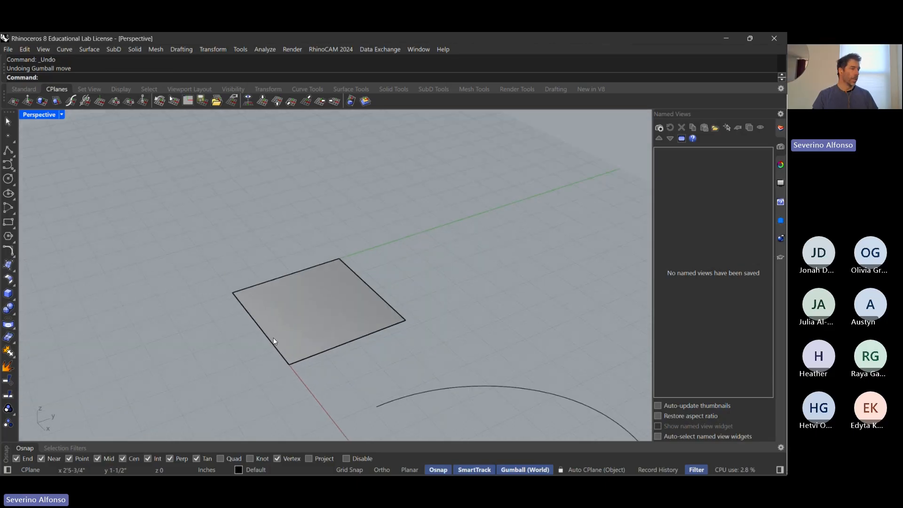
{"action": "scroll", "coordinate": [273, 337], "scroll_direction": "down", "scroll_amount": 4}
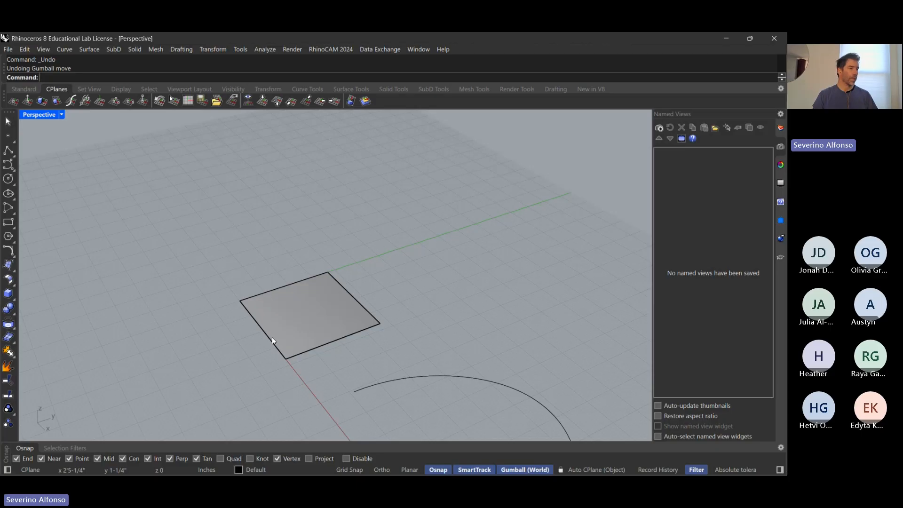
{"action": "right_click_drag", "start_coordinate": [286, 339], "coordinate": [373, 297]}
{"action": "left_click_drag", "start_coordinate": [537, 218], "coordinate": [484, 241]}
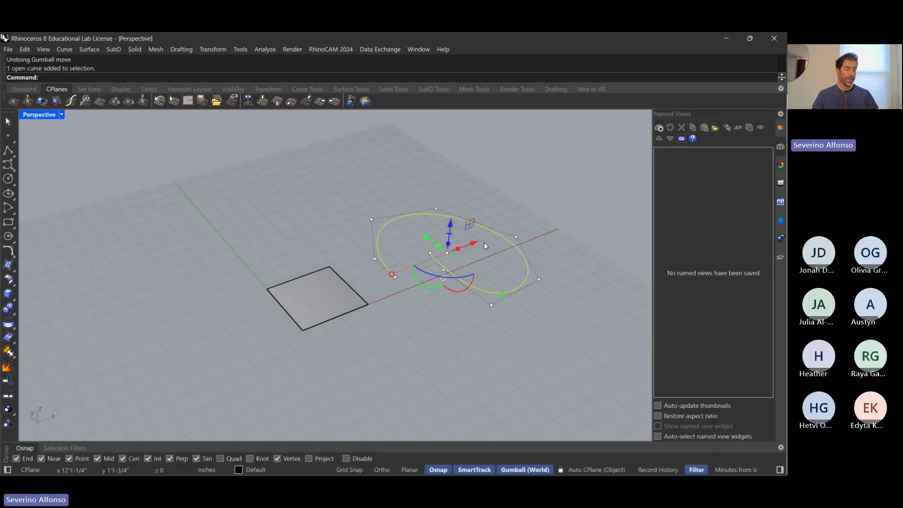
{"action": "key", "text": "Delete"}
- Select the plane surface and run PointsOn again to display its corner control points
{"action": "scroll", "coordinate": [300, 298], "scroll_direction": "up", "scroll_amount": 3}
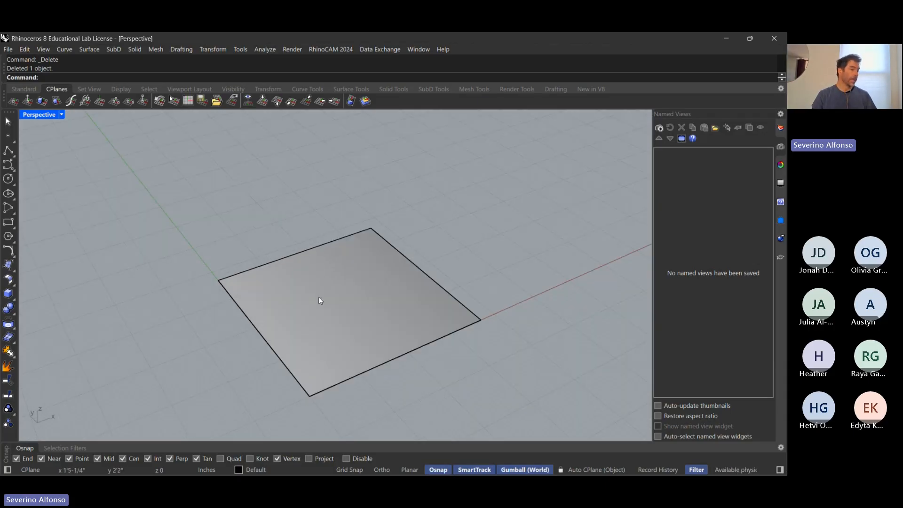
{"action": "left_click", "coordinate": [318, 300]}
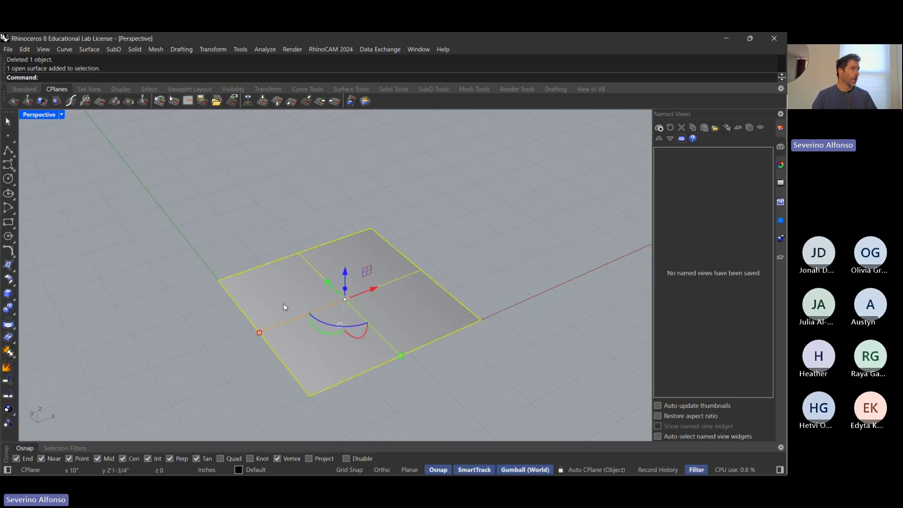
{"action": "type", "text": "Po"}
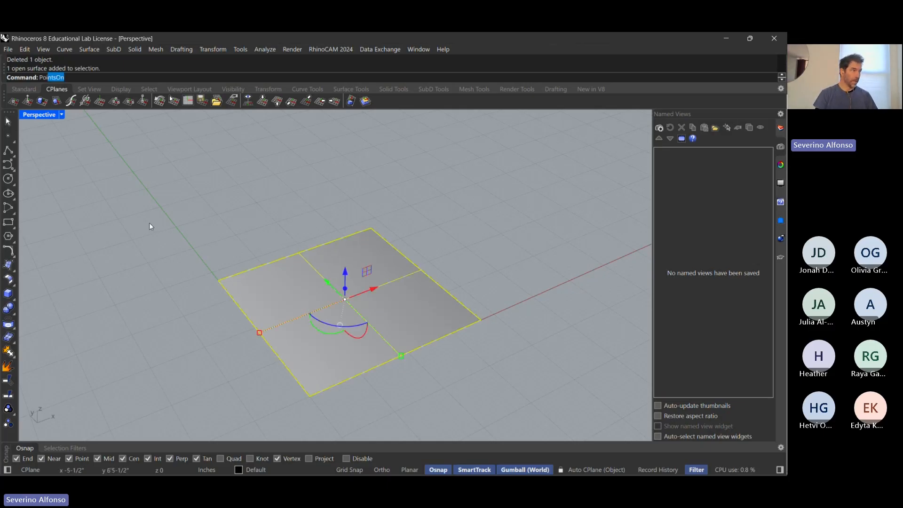
{"action": "type", "text": "ints"}
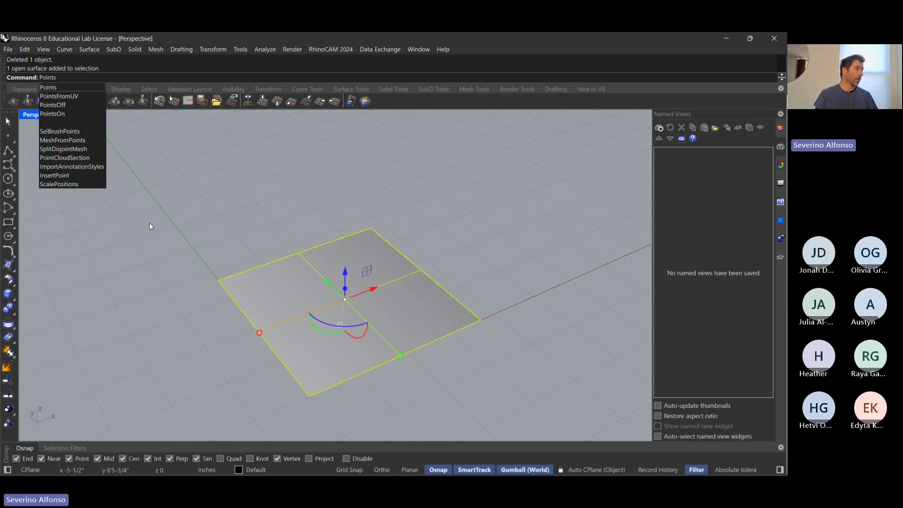
{"action": "left_click", "coordinate": [78, 115]}
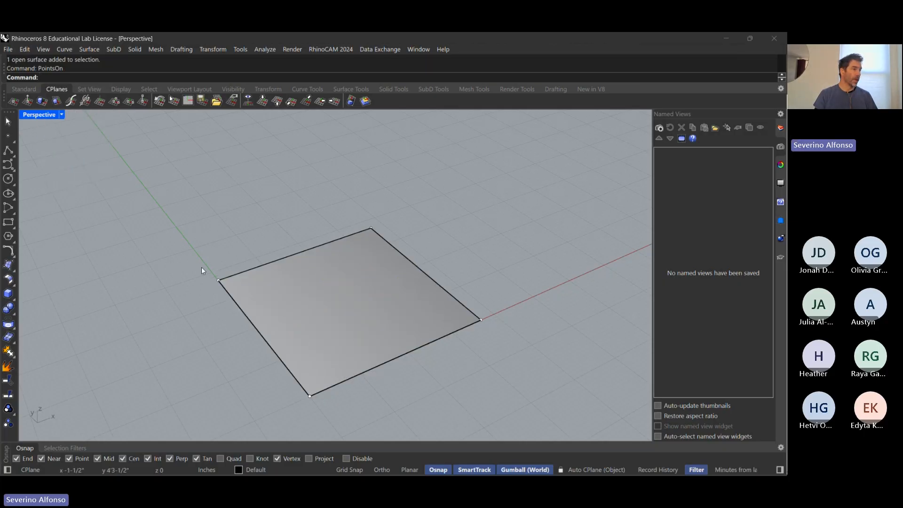
- Lift the surface's corner control point on the Y axis vertically with the Gumball and inspect the warped surface
{"action": "left_click", "coordinate": [218, 270]}
{"action": "left_click_drag", "start_coordinate": [213, 234], "coordinate": [208, 197]}
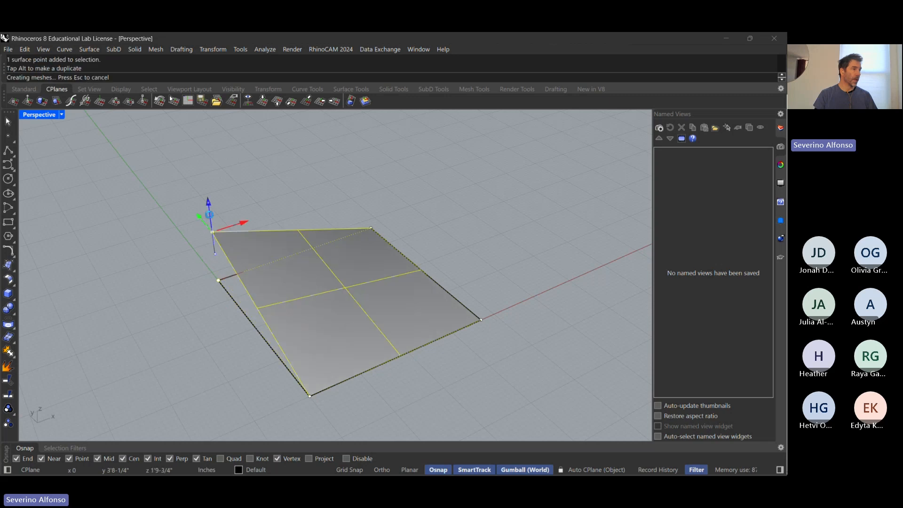
{"action": "right_click_drag", "start_coordinate": [219, 316], "coordinate": [219, 301]}
{"action": "scroll", "coordinate": [333, 249], "scroll_direction": "up", "scroll_amount": 8}
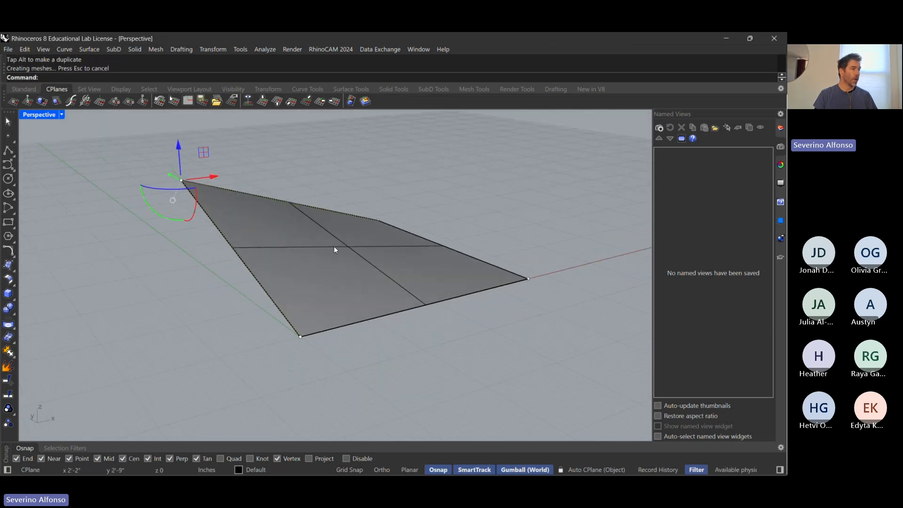
{"action": "scroll", "coordinate": [331, 248], "scroll_direction": "down", "scroll_amount": 5}
{"action": "right_click_drag", "start_coordinate": [353, 265], "coordinate": [339, 263]}
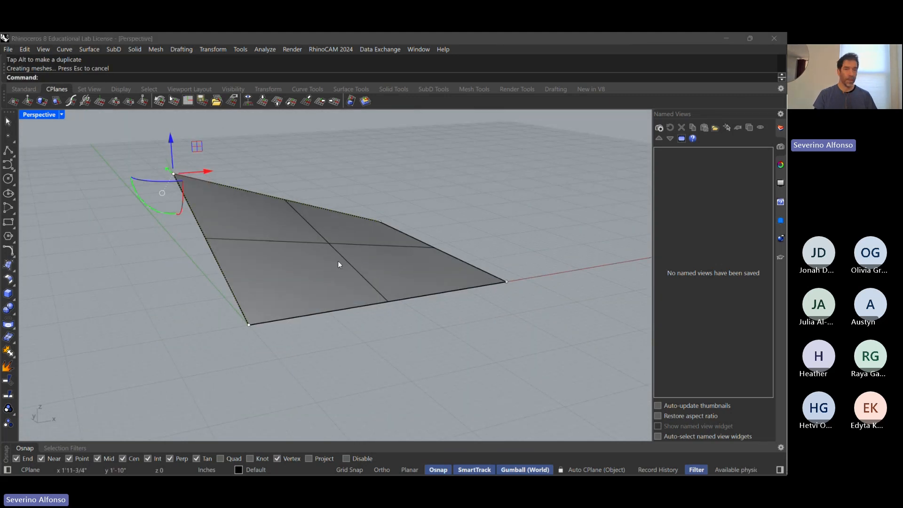
- Check the deformed-surface diagram in the Google Slides presentation, return to Rhino and undo the corner point's lift
{"action": "key", "text": "alt+Tab"}
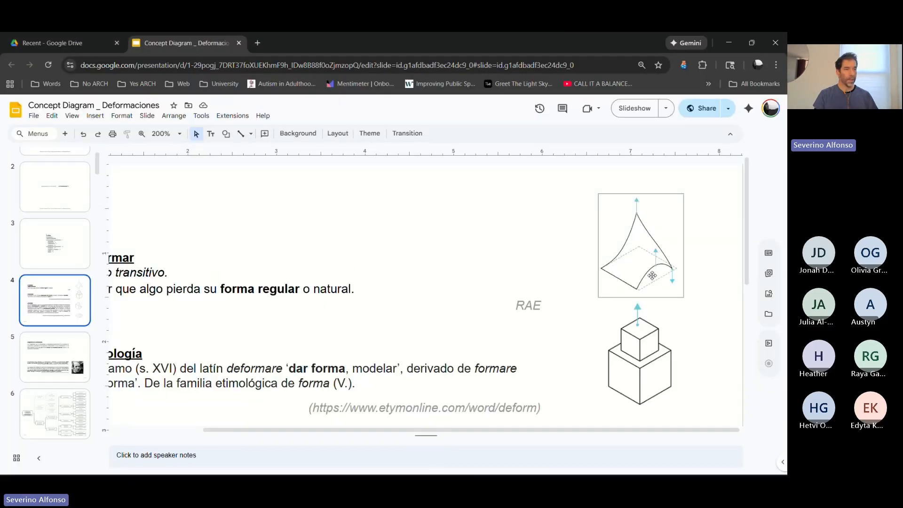
{"action": "key", "text": "alt+Tab"}
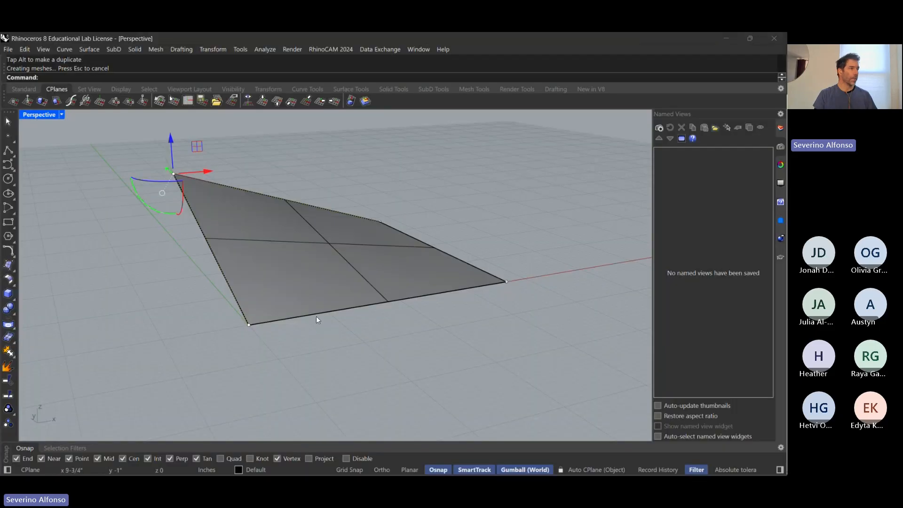
{"action": "key", "text": "ctrl+z"}
- Draw an open, spiralling degree-3 control-point curve with eleven points on the ground plane, beside the plane surface on its positive X side
{"action": "scroll", "coordinate": [329, 307], "scroll_direction": "down", "scroll_amount": 5}
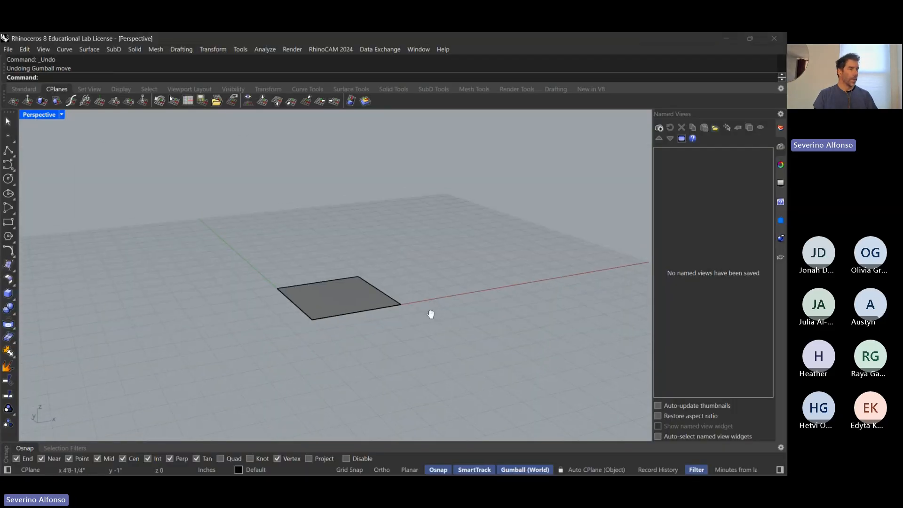
{"action": "right_click_drag", "start_coordinate": [431, 314], "coordinate": [347, 312]}
{"action": "type", "text": "Cur"}
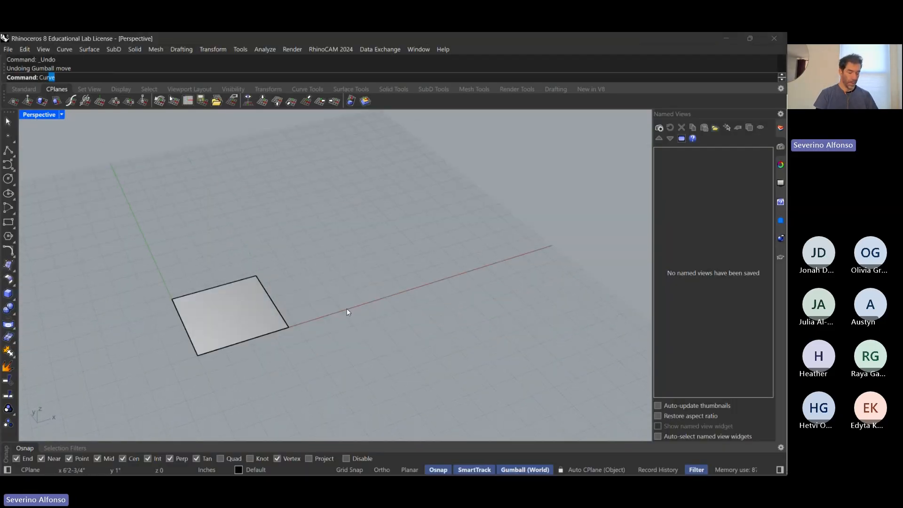
{"action": "type", "text": "ves"}
{"action": "key", "text": "Return"}
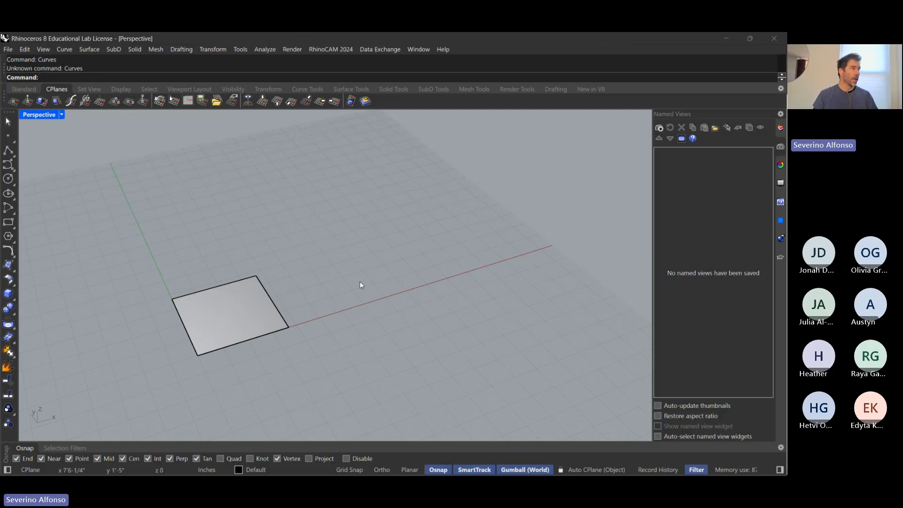
{"action": "type", "text": "Curve"}
{"action": "key", "text": "Return"}
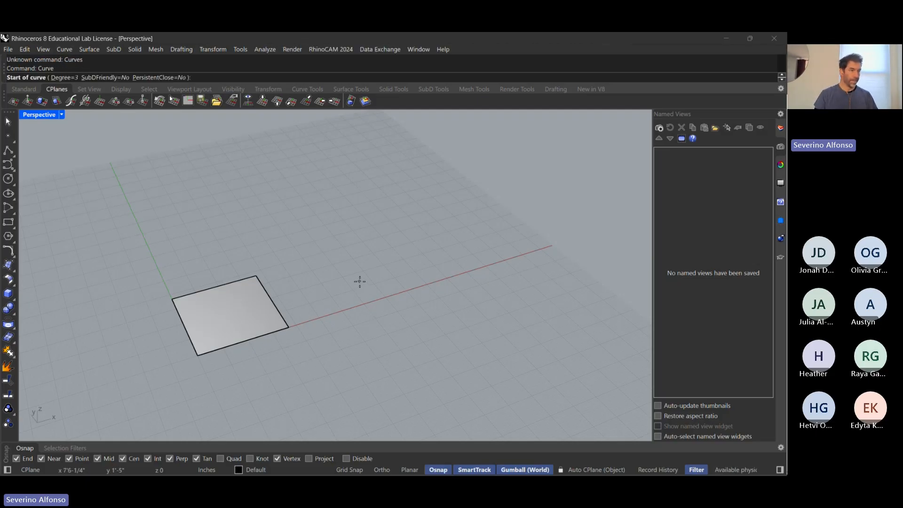
{"action": "left_click", "coordinate": [361, 294]}
{"action": "left_click", "coordinate": [343, 272]}
{"action": "left_click", "coordinate": [357, 231]}
{"action": "left_click", "coordinate": [423, 221]}
{"action": "left_click", "coordinate": [469, 242]}
{"action": "left_click", "coordinate": [485, 303]}
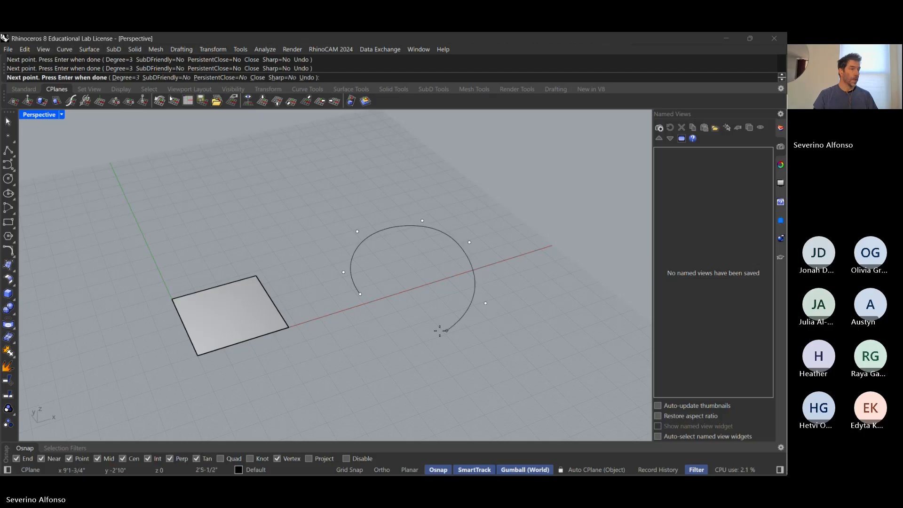
{"action": "left_click", "coordinate": [436, 330]}
{"action": "left_click", "coordinate": [389, 302]}
{"action": "left_click", "coordinate": [388, 260]}
{"action": "left_click", "coordinate": [440, 262]}
{"action": "left_click", "coordinate": [441, 284]}
{"action": "key", "text": "Return"}
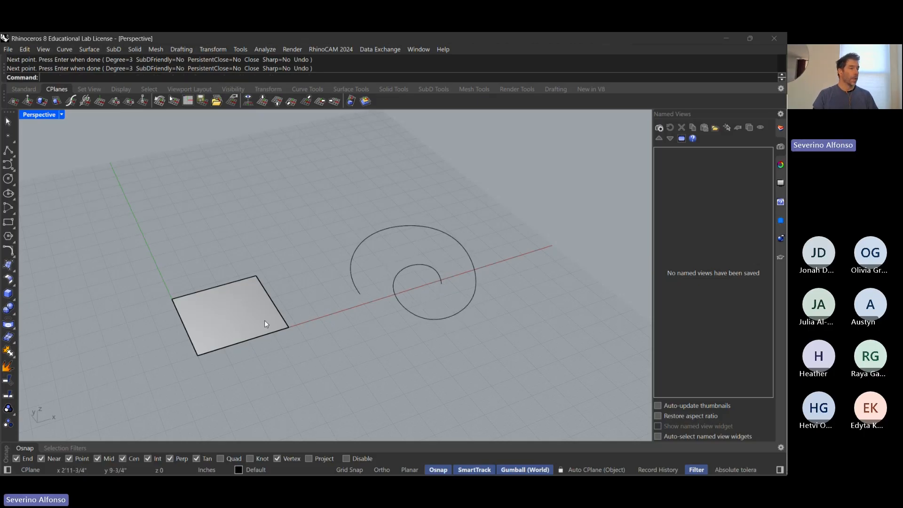
- Preview rebuilding the spiral curve with 30 points at degree 1 and at degree 3, and cancel the rebuild
{"action": "scroll", "coordinate": [230, 321], "scroll_direction": "up", "scroll_amount": 3}
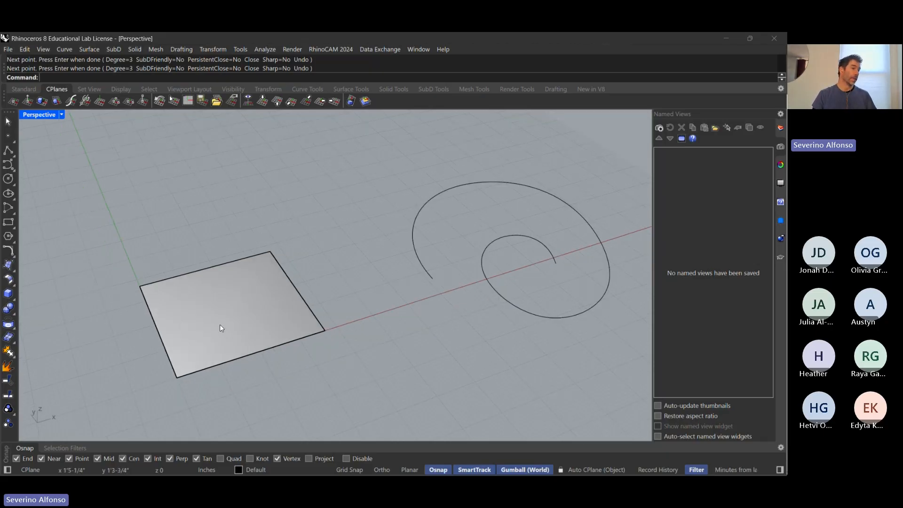
{"action": "scroll", "coordinate": [324, 291], "scroll_direction": "down", "scroll_amount": 3}
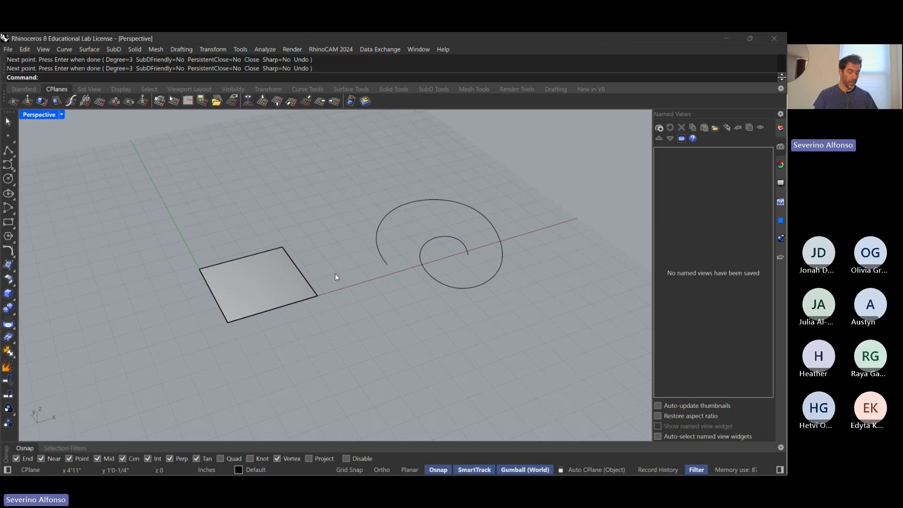
{"action": "type", "text": "Rebuild"}
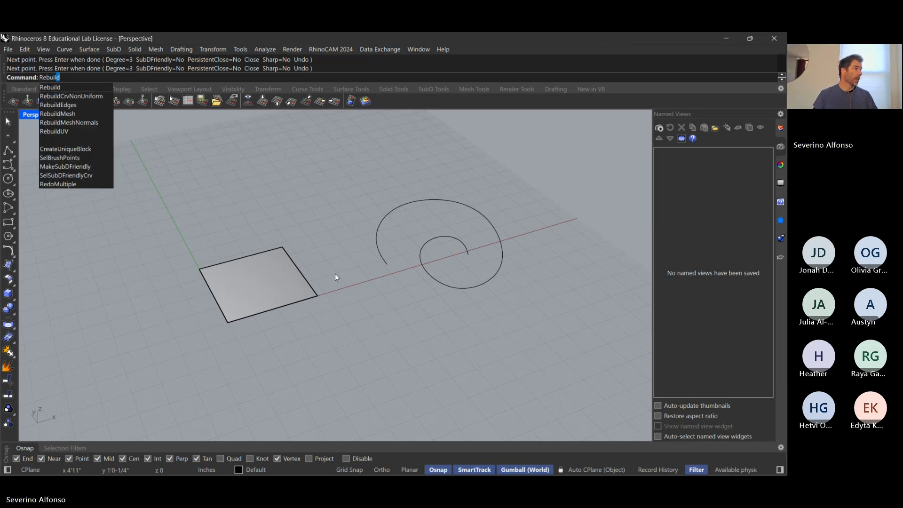
{"action": "left_click", "coordinate": [50, 89]}
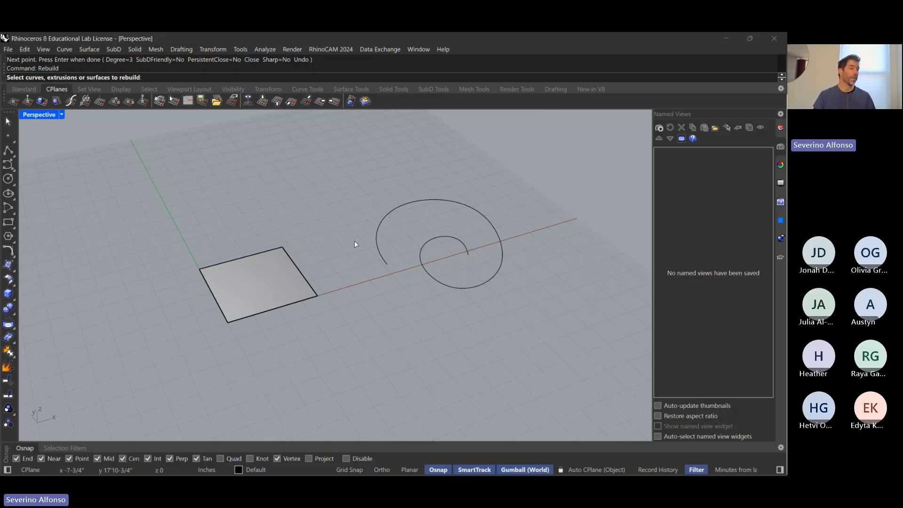
{"action": "left_click", "coordinate": [377, 234]}
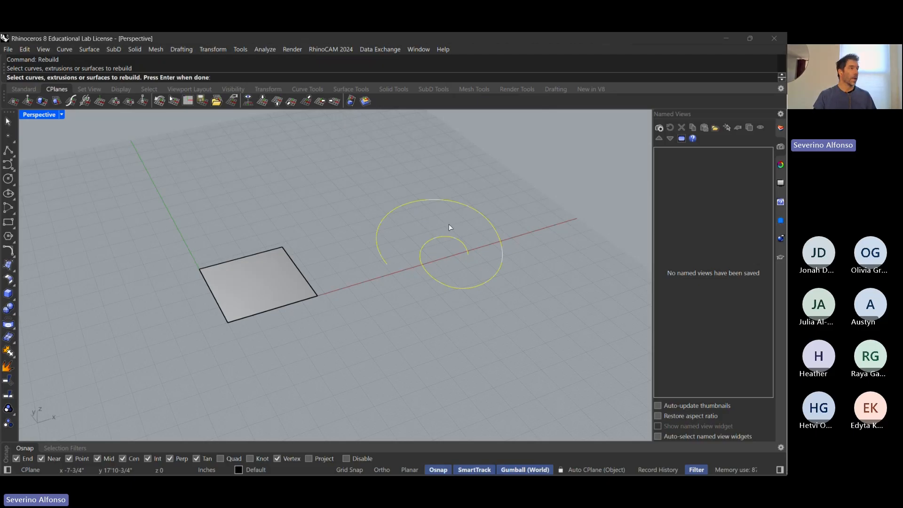
{"action": "key", "text": "Return"}
{"action": "left_click_drag", "start_coordinate": [396, 177], "coordinate": [175, 134]}
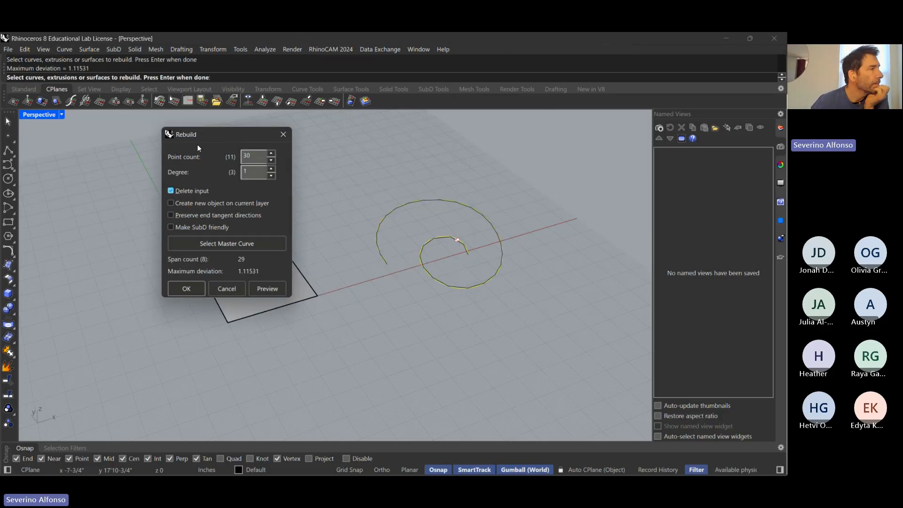
{"action": "left_click_drag", "start_coordinate": [215, 134], "coordinate": [261, 125]}
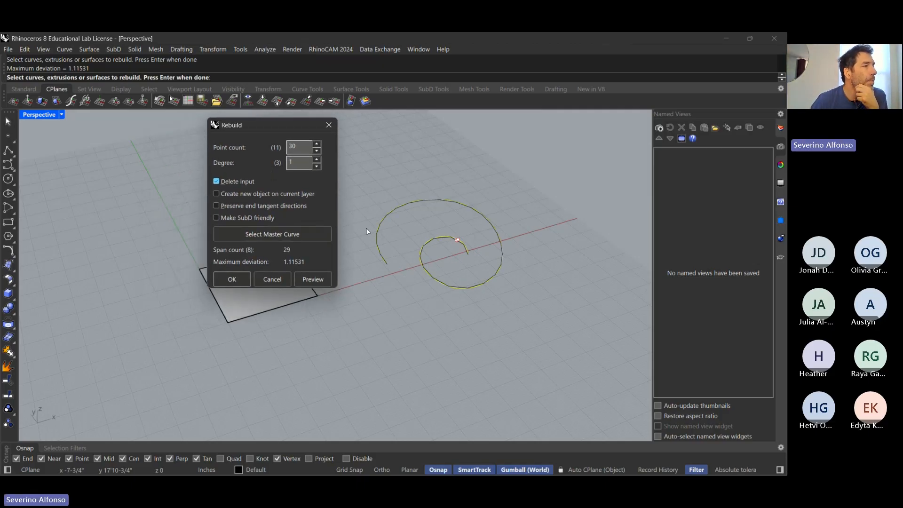
{"action": "scroll", "coordinate": [382, 281], "scroll_direction": "up", "scroll_amount": 5}
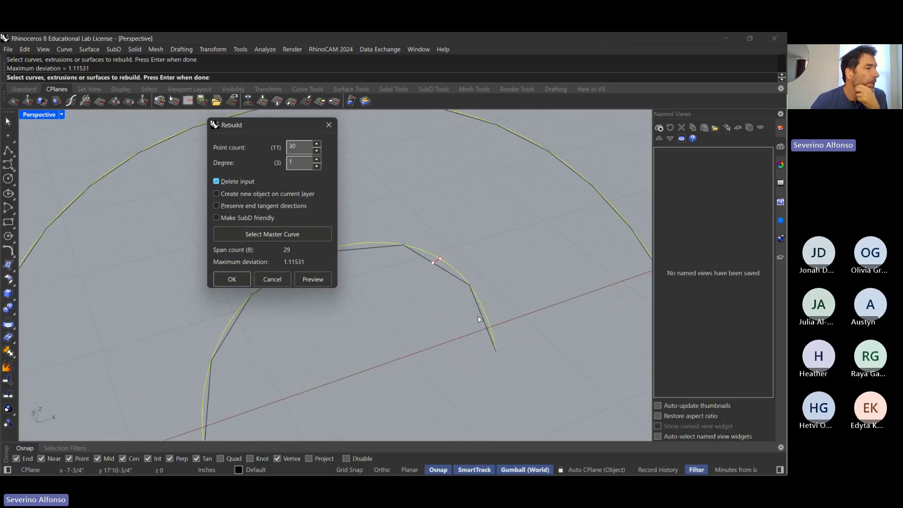
{"action": "scroll", "coordinate": [478, 316], "scroll_direction": "down", "scroll_amount": 3}
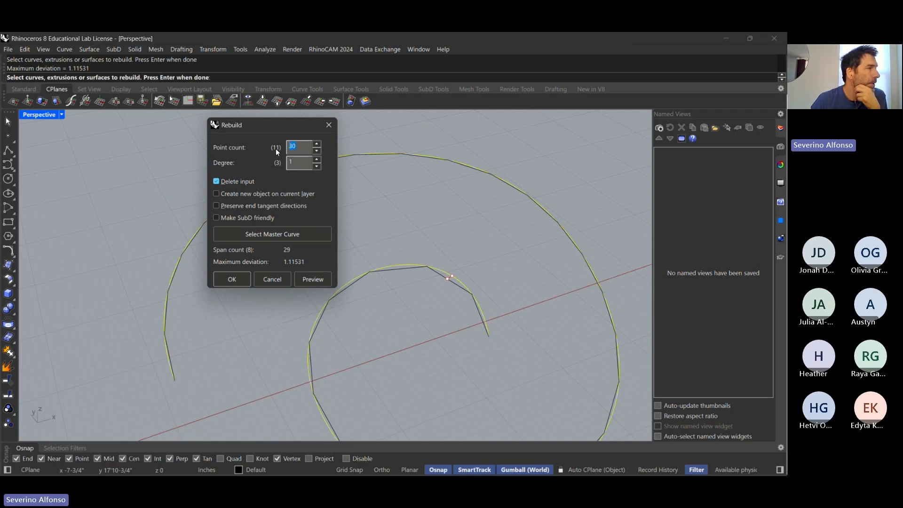
{"action": "left_click", "coordinate": [299, 149]}
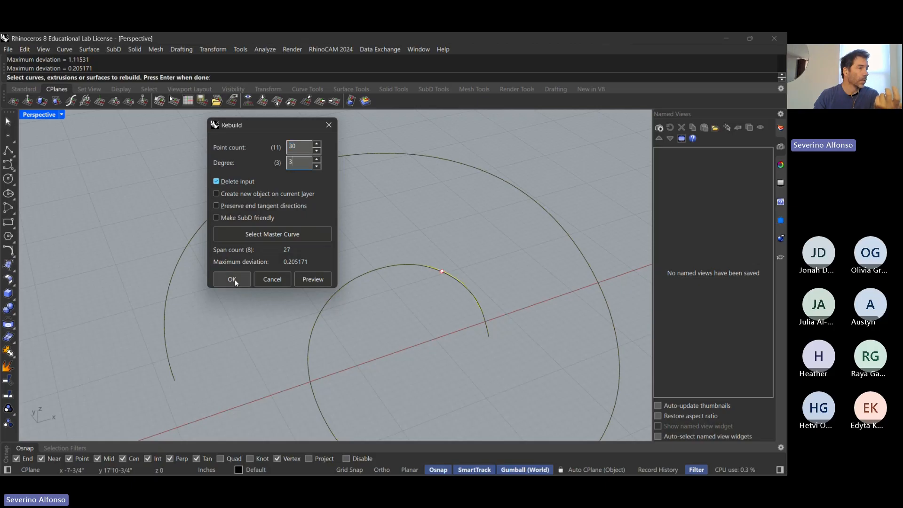
{"action": "left_click", "coordinate": [280, 280]}
- Copy the spiral curve twice in a straight row along the positive X direction, away from the plane surface
{"action": "scroll", "coordinate": [459, 239], "scroll_direction": "down", "scroll_amount": 5}
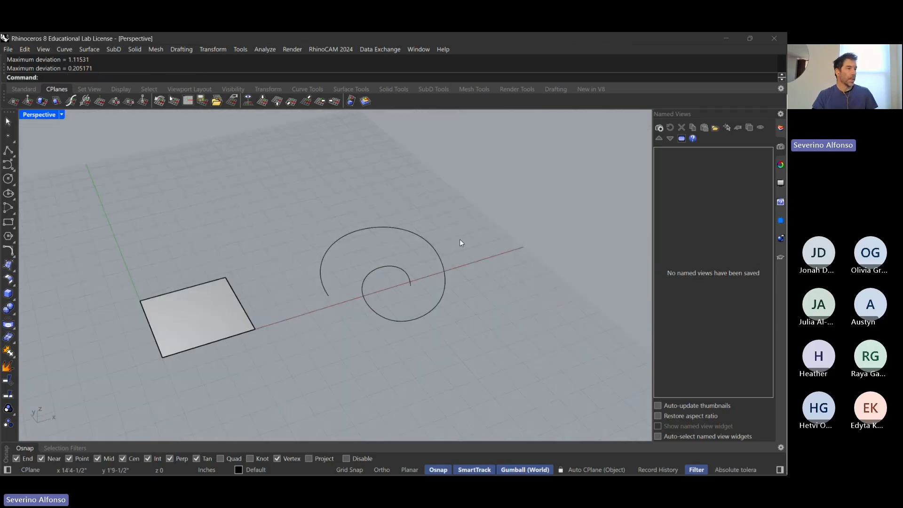
{"action": "right_click_drag", "start_coordinate": [499, 308], "coordinate": [388, 295], "text": "shift"}
{"action": "scroll", "coordinate": [347, 271], "scroll_direction": "up", "scroll_amount": 3}
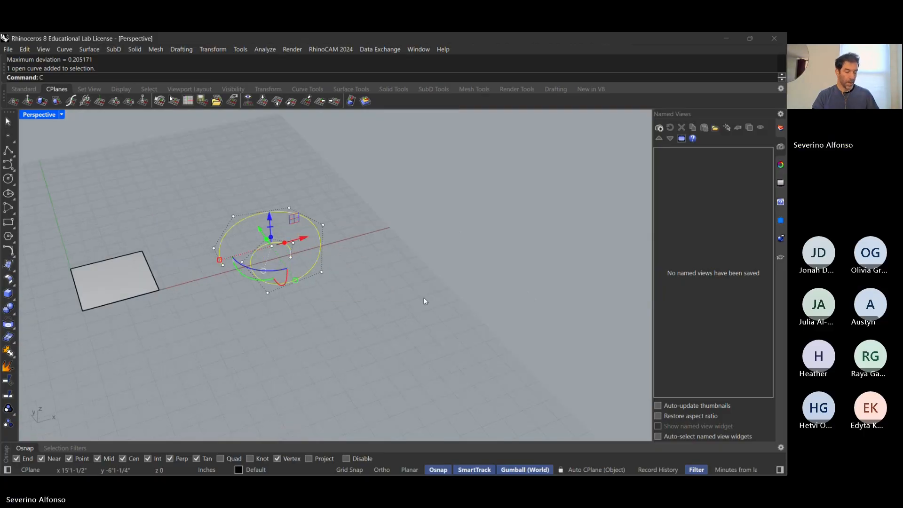
{"action": "type", "text": "Copy"}
{"action": "key", "text": "Return"}
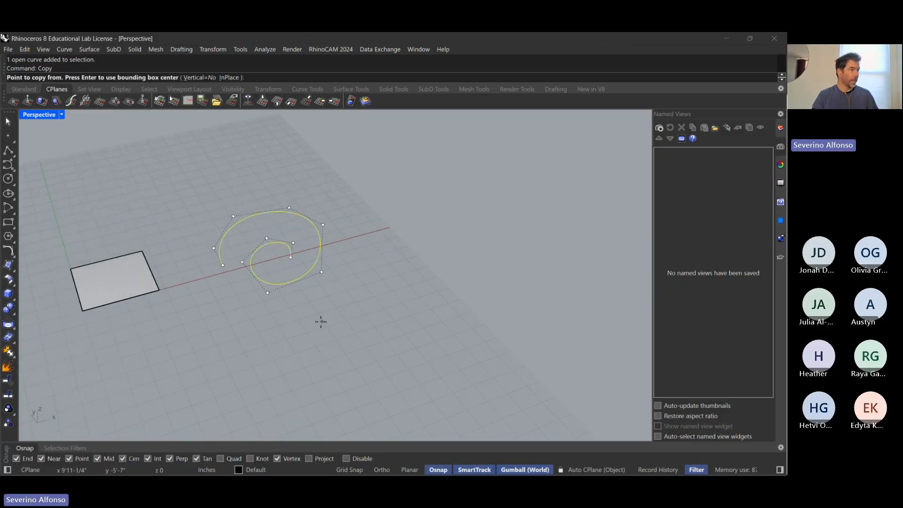
{"action": "left_click", "coordinate": [312, 322]}
{"action": "left_click", "coordinate": [432, 291]}
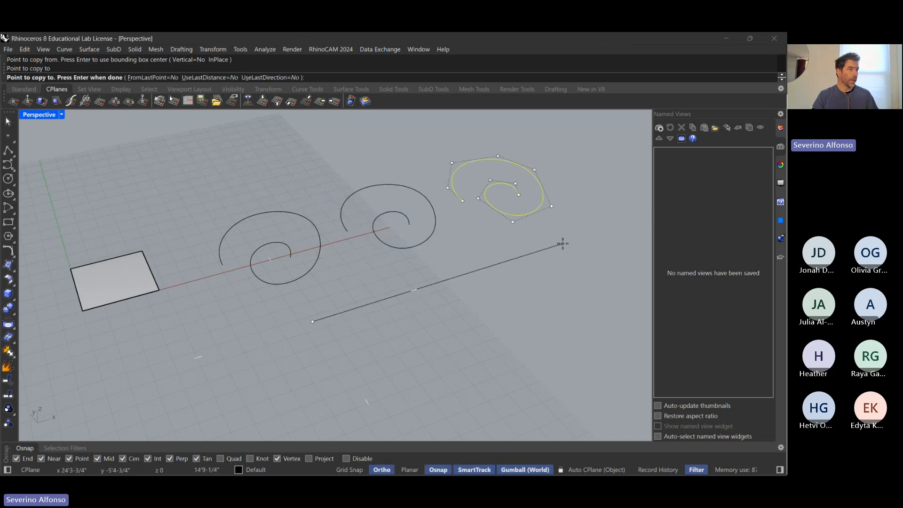
{"action": "left_click", "coordinate": [540, 260]}
{"action": "key", "text": "Return"}
- Rebuild the original spiral, nearest the plane surface, with 30 points at degree 1, deleting the input curve
{"action": "scroll", "coordinate": [306, 252], "scroll_direction": "up", "scroll_amount": 5}
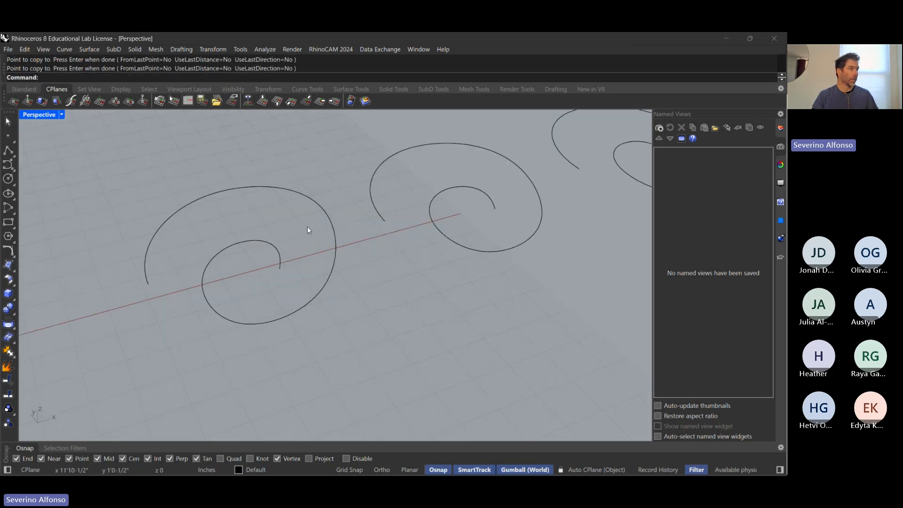
{"action": "left_click", "coordinate": [309, 202]}
{"action": "scroll", "coordinate": [427, 306], "scroll_direction": "down", "scroll_amount": 3}
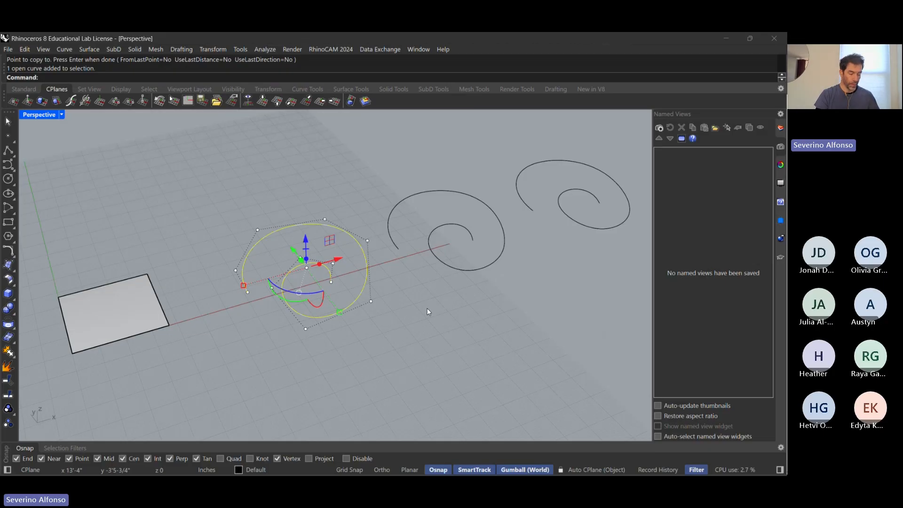
{"action": "type", "text": "Rebuild"}
{"action": "key", "text": "Return"}
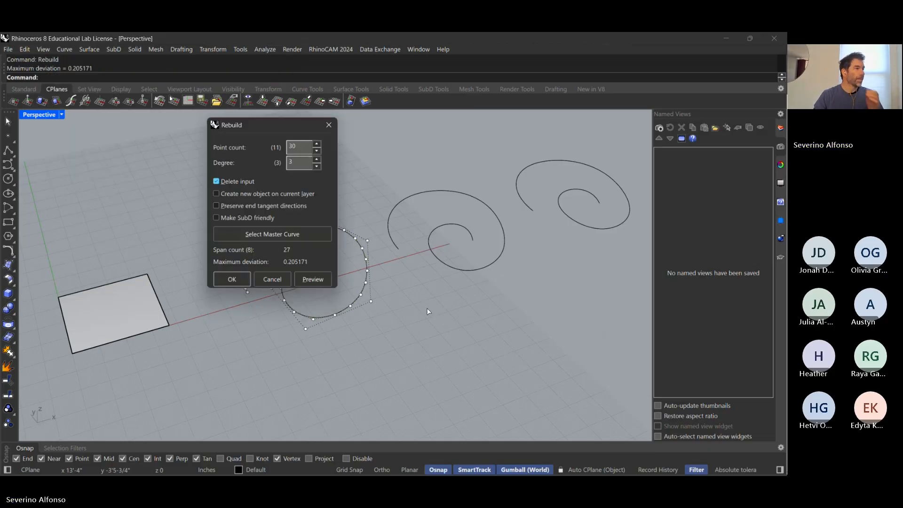
{"action": "left_click_drag", "start_coordinate": [293, 124], "coordinate": [185, 125]}
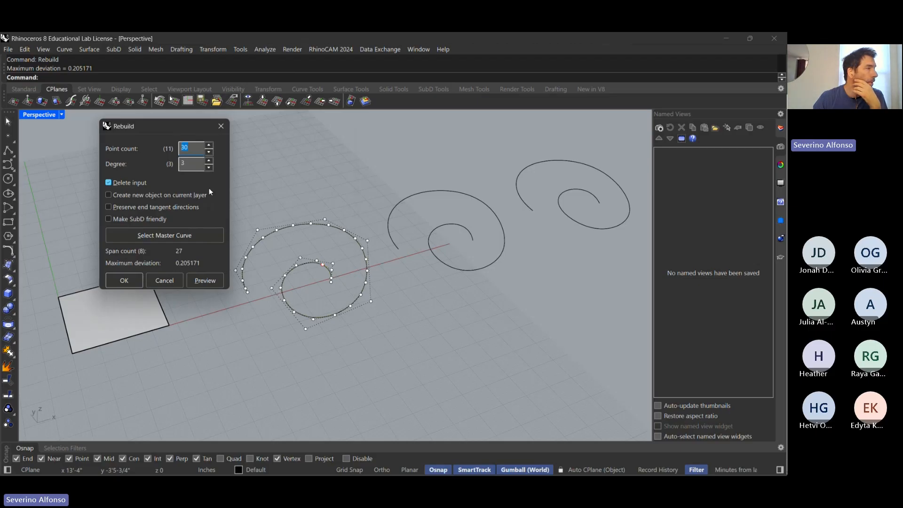
{"action": "left_click", "coordinate": [193, 164]}
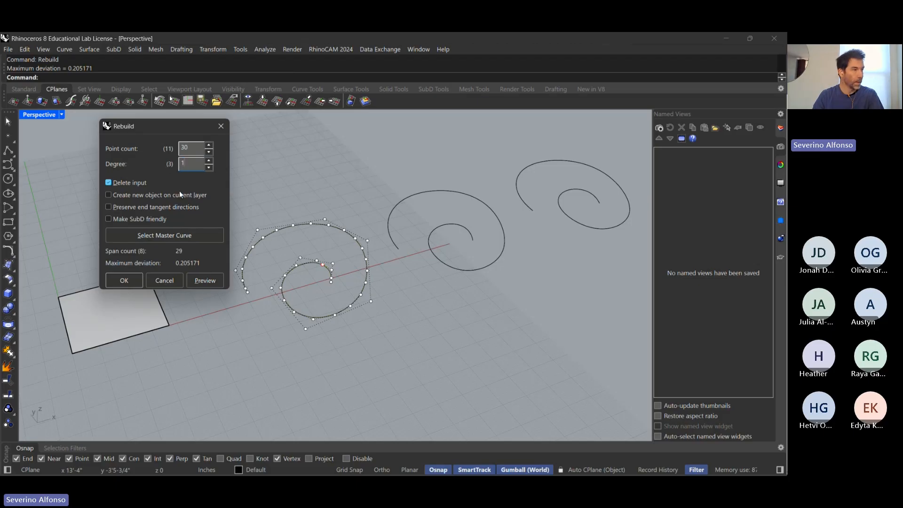
{"action": "type", "text": "1"}
{"action": "scroll", "coordinate": [291, 288], "scroll_direction": "up", "scroll_amount": 2}
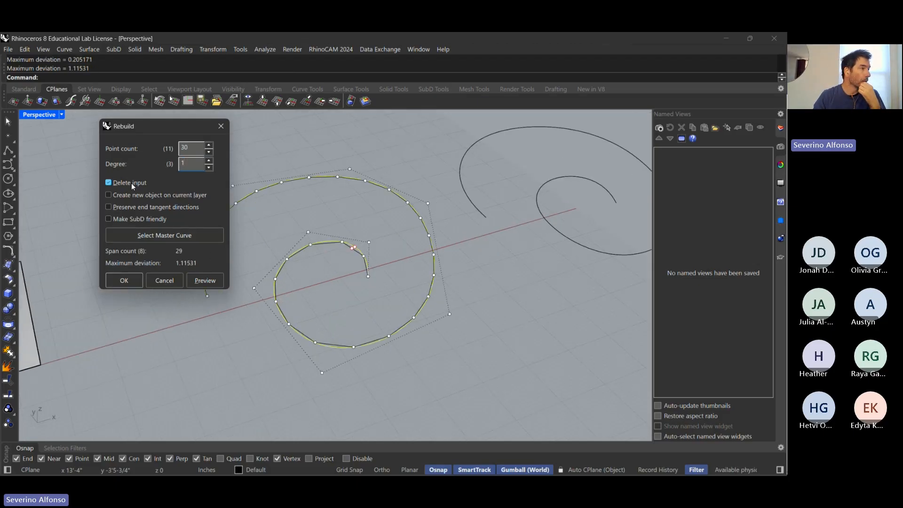
{"action": "left_click", "coordinate": [123, 279]}
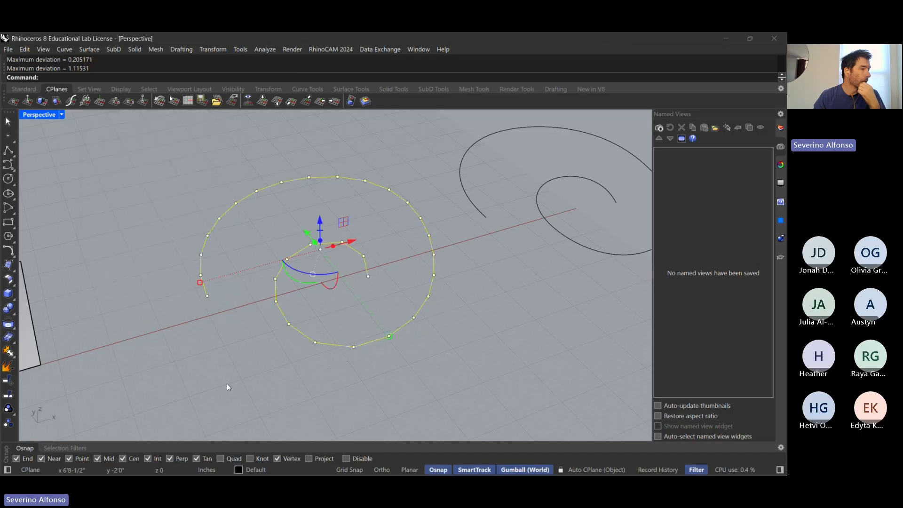
- Examine the degree-1 spiral up close, comparing its point locations with its straight segments
{"action": "left_click", "coordinate": [227, 384]}
{"action": "scroll", "coordinate": [292, 266], "scroll_direction": "up", "scroll_amount": 12}
{"action": "left_click", "coordinate": [267, 248]}
{"action": "scroll", "coordinate": [250, 238], "scroll_direction": "down", "scroll_amount": 6}
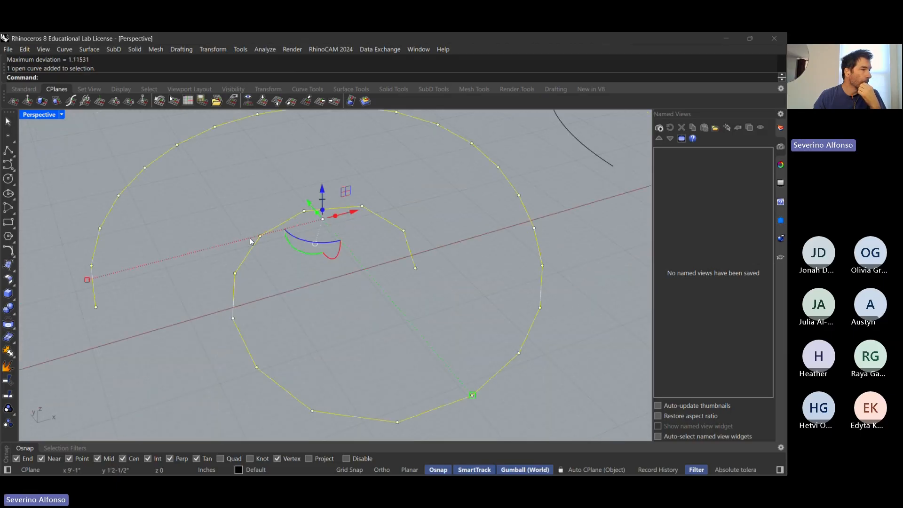
{"action": "left_click", "coordinate": [253, 245]}
{"action": "scroll", "coordinate": [432, 263], "scroll_direction": "up", "scroll_amount": 6}
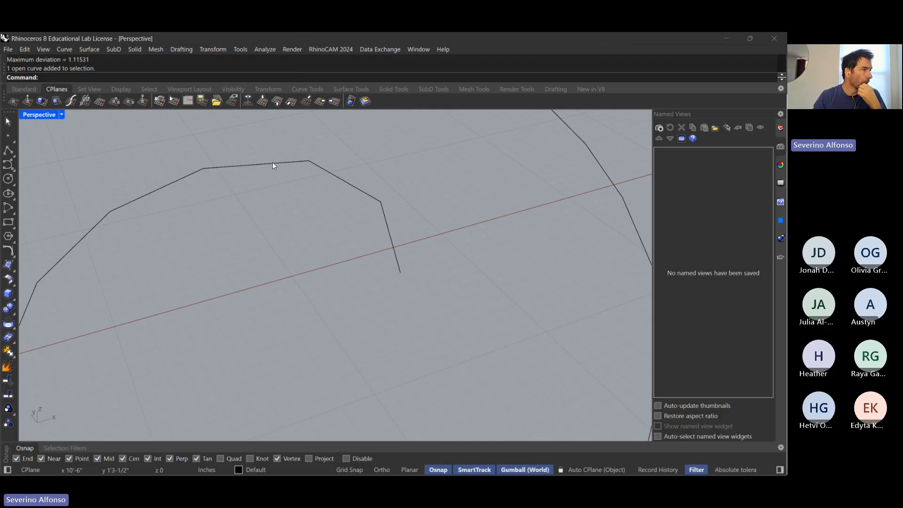
{"action": "scroll", "coordinate": [217, 165], "scroll_direction": "down", "scroll_amount": 6}
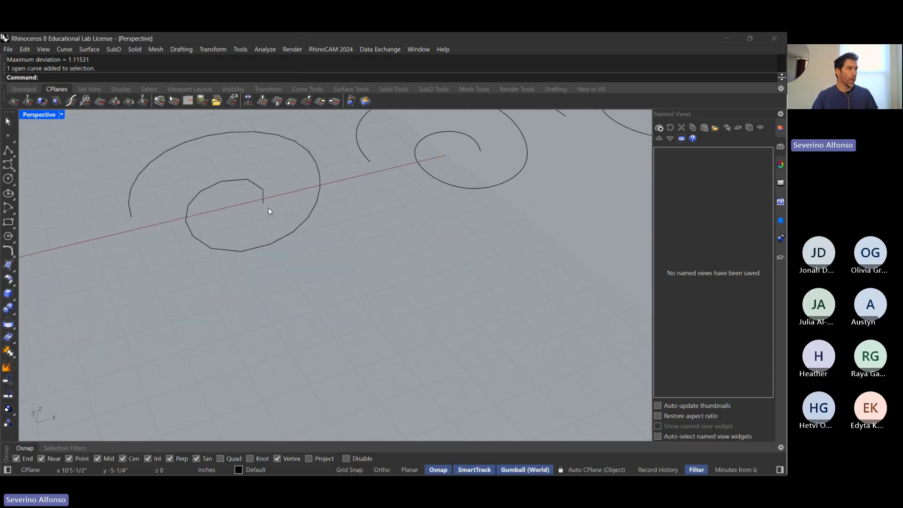
{"action": "right_click_drag", "start_coordinate": [269, 210], "coordinate": [279, 262], "text": "shift"}
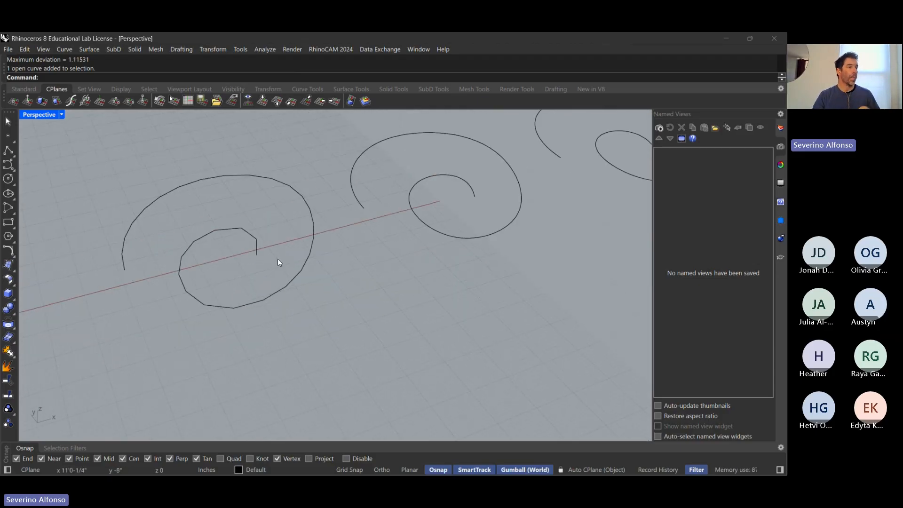
- Rebuild the middle spiral with 30 points at degree 3 and inspect how its control points sit relative to the curve
{"action": "left_click", "coordinate": [447, 222]}
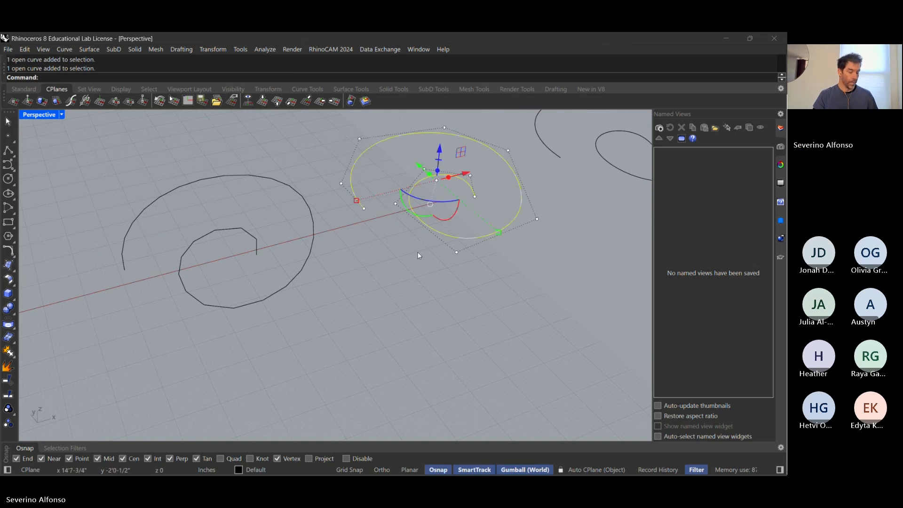
{"action": "type", "text": "rebuild"}
{"action": "key", "text": "Return"}
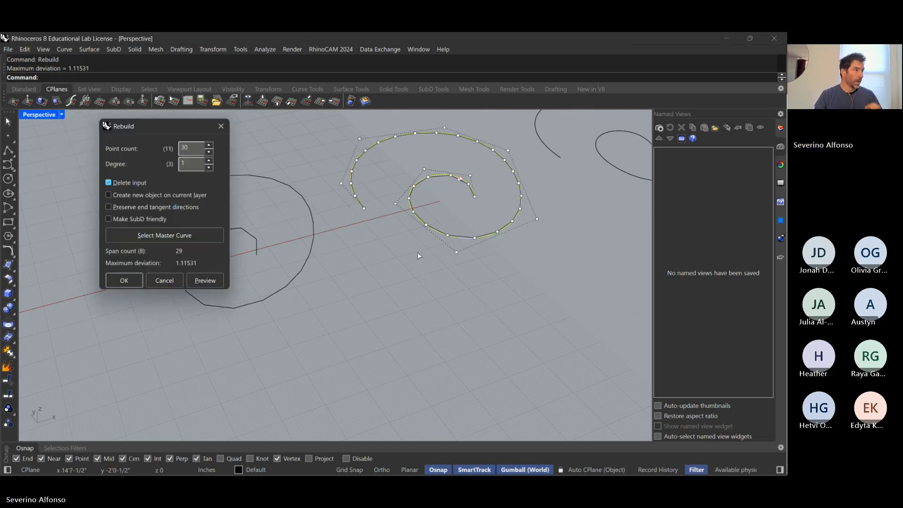
{"action": "left_click_drag", "start_coordinate": [188, 163], "coordinate": [156, 167]}
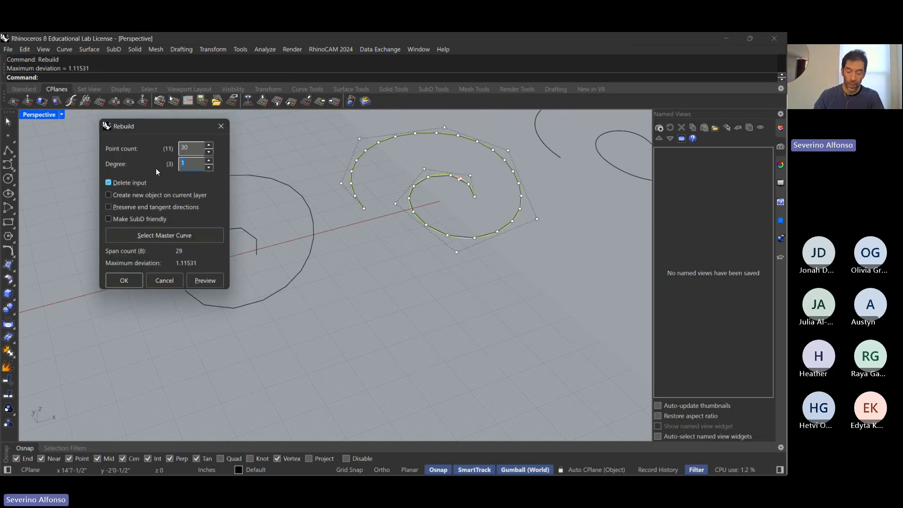
{"action": "left_click", "coordinate": [194, 150]}
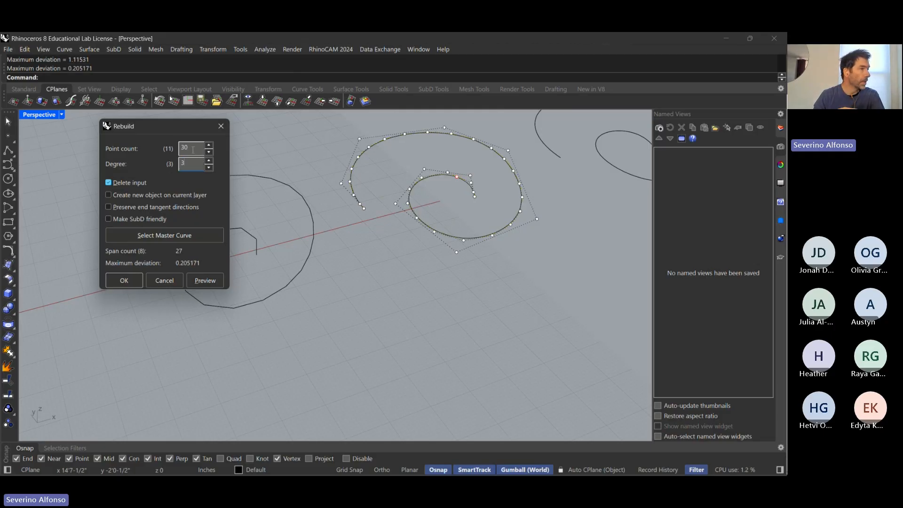
{"action": "left_click", "coordinate": [123, 281]}
{"action": "scroll", "coordinate": [306, 197], "scroll_direction": "up", "scroll_amount": 6}
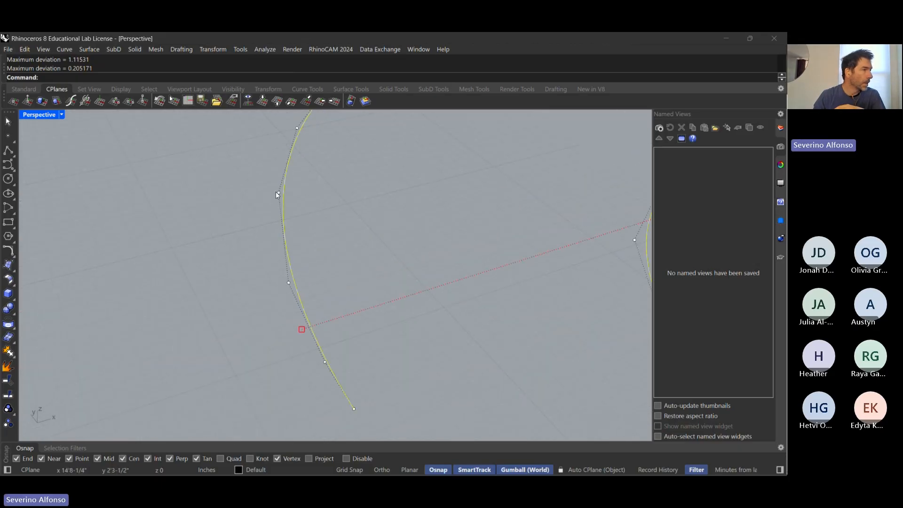
{"action": "scroll", "coordinate": [280, 197], "scroll_direction": "up", "scroll_amount": 1}
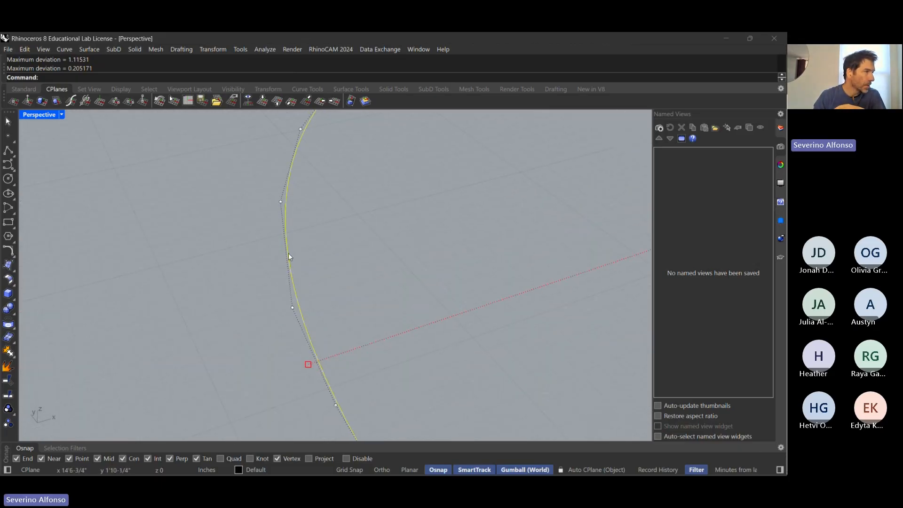
{"action": "scroll", "coordinate": [281, 205], "scroll_direction": "down", "scroll_amount": 1}
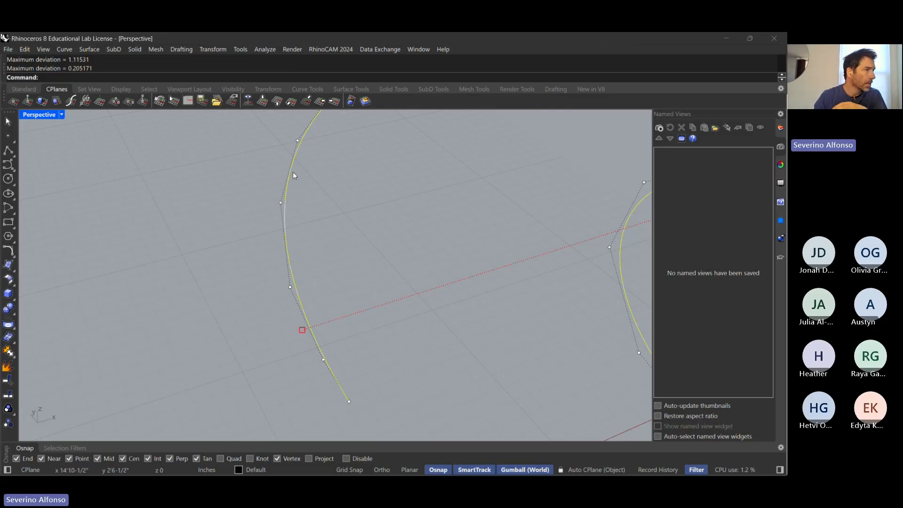
{"action": "scroll", "coordinate": [301, 151], "scroll_direction": "down", "scroll_amount": 10}
{"action": "left_click", "coordinate": [394, 310]}
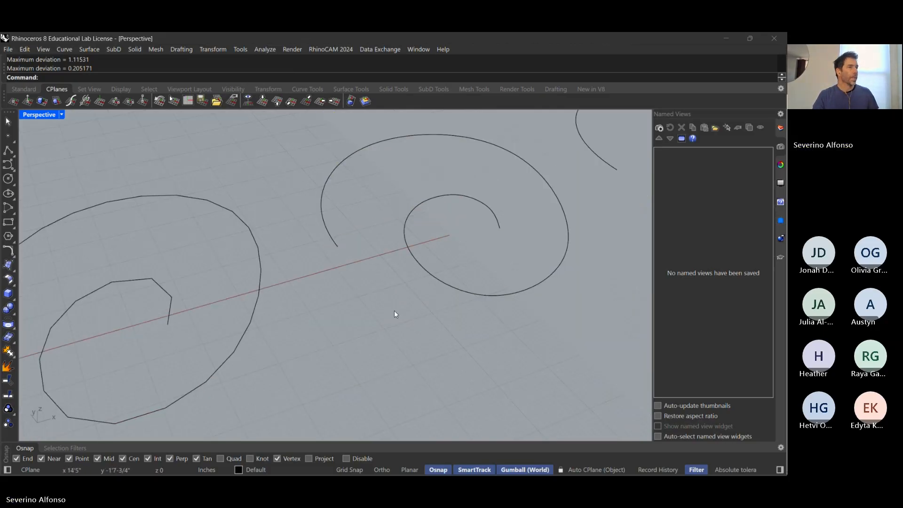
- Rebuild the third spiral, farthest from the plane surface, with 30 points at degree 10, deleting the input curve
{"action": "scroll", "coordinate": [518, 239], "scroll_direction": "down", "scroll_amount": 3}
{"action": "right_click_drag", "start_coordinate": [517, 238], "coordinate": [317, 277], "text": "shift"}
{"action": "left_click_drag", "start_coordinate": [431, 137], "coordinate": [410, 205]}
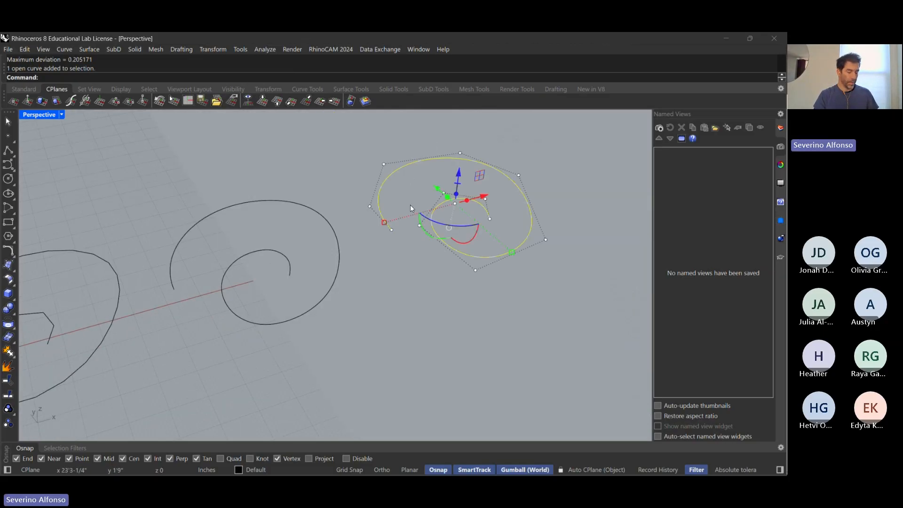
{"action": "type", "text": "rebuild"}
{"action": "key", "text": "Return"}
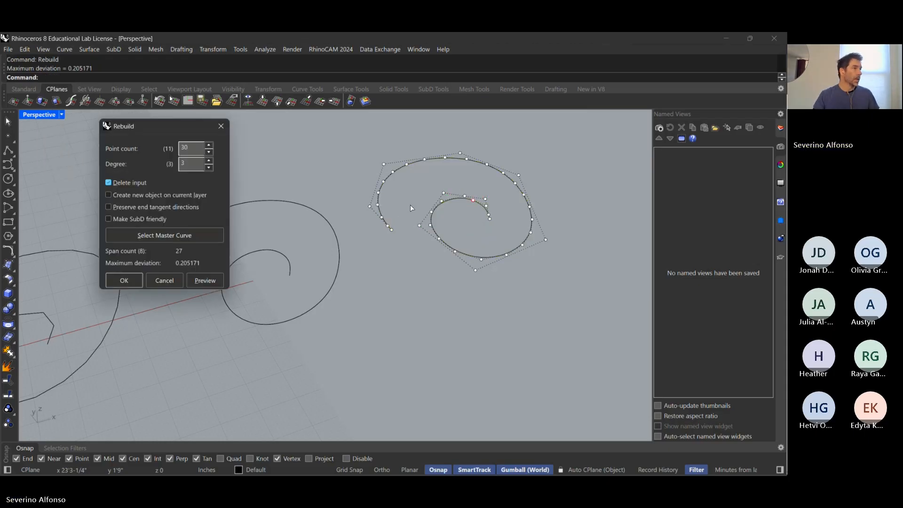
{"action": "double_click", "coordinate": [191, 163]}
{"action": "type", "text": "10"}
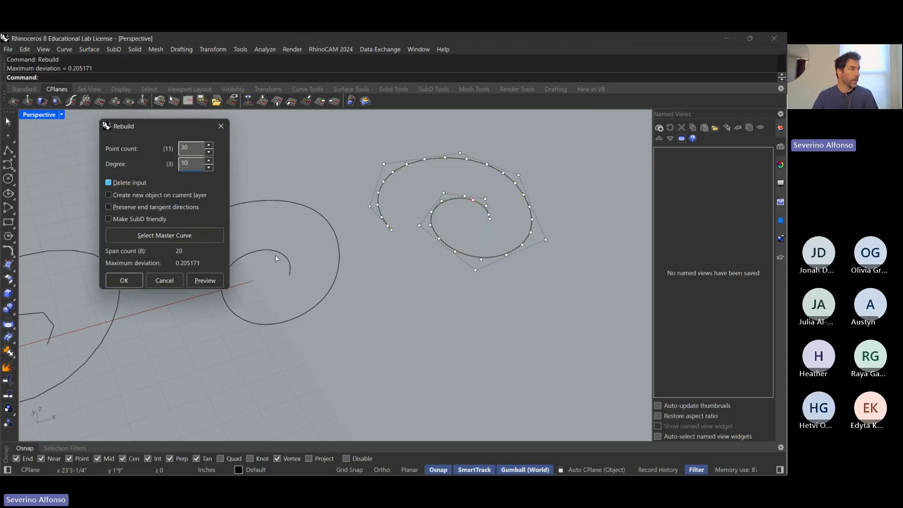
{"action": "left_click", "coordinate": [207, 281]}
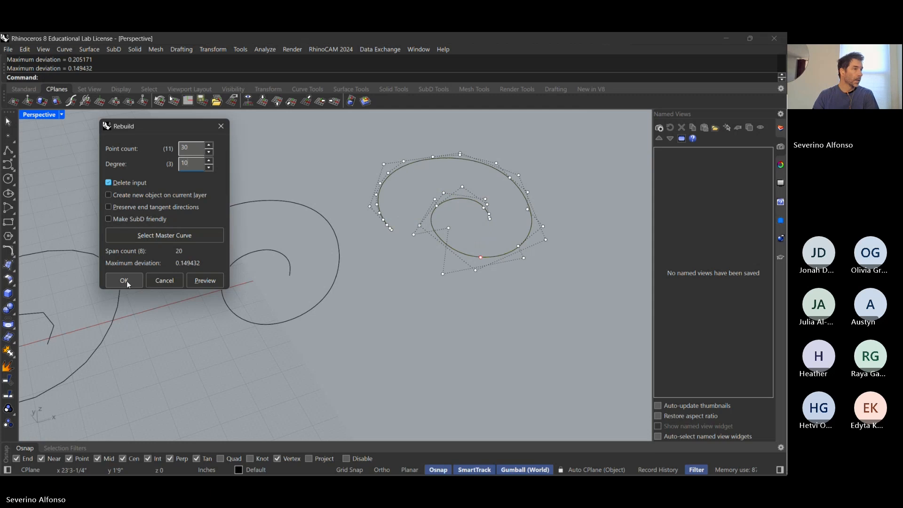
{"action": "left_click", "coordinate": [126, 281]}
{"action": "left_click", "coordinate": [459, 289]}
- Inspect how the degree-10 spiral's control points and control polygon sit relative to the curve, including its outer end
{"action": "scroll", "coordinate": [447, 237], "scroll_direction": "up", "scroll_amount": 4}
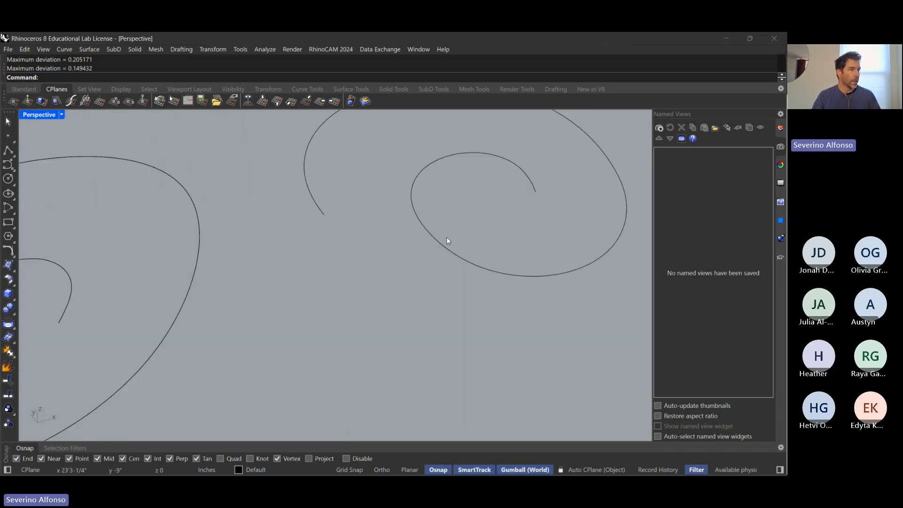
{"action": "left_click", "coordinate": [447, 237]}
{"action": "right_click_drag", "start_coordinate": [418, 246], "coordinate": [321, 253]}
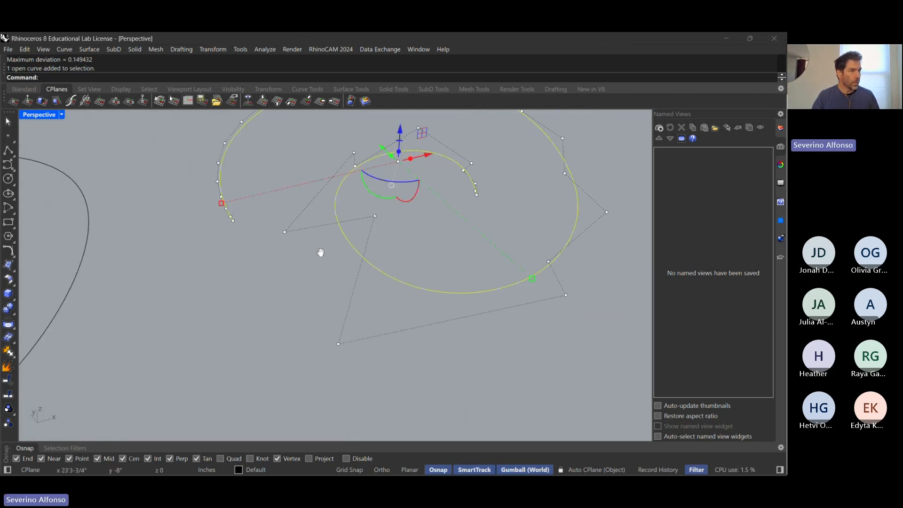
{"action": "scroll", "coordinate": [554, 277], "scroll_direction": "down", "scroll_amount": 4}
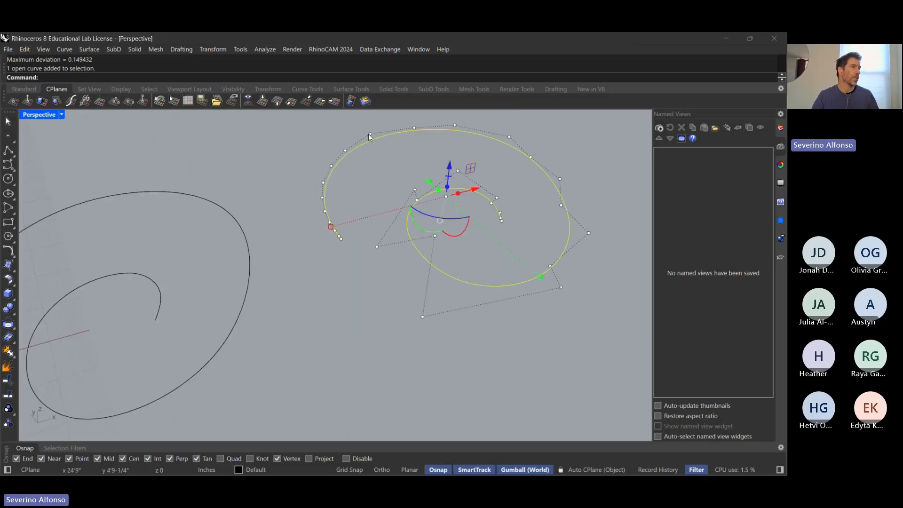
{"action": "scroll", "coordinate": [331, 184], "scroll_direction": "up", "scroll_amount": 5}
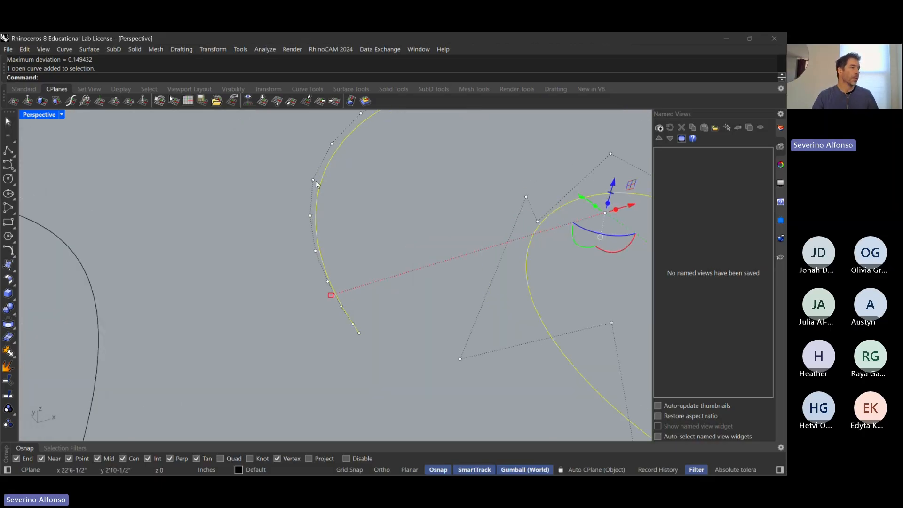
{"action": "scroll", "coordinate": [308, 203], "scroll_direction": "down", "scroll_amount": 6}
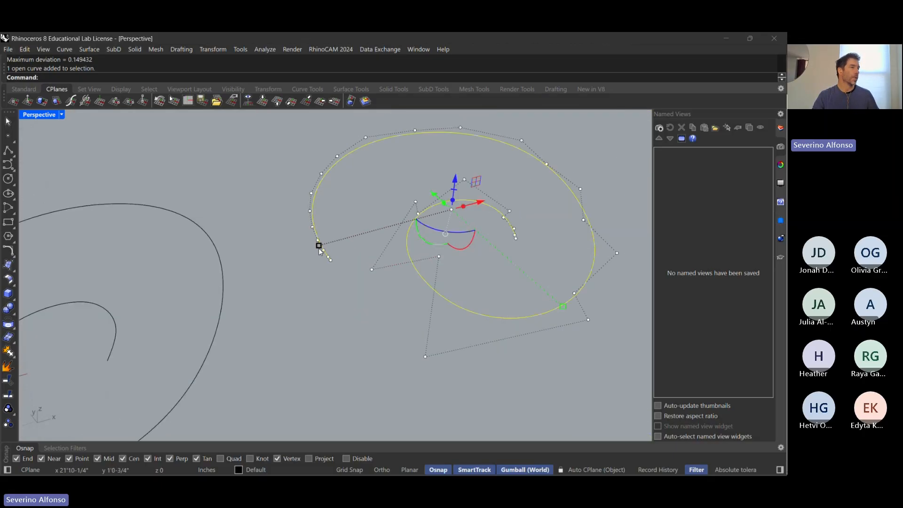
{"action": "left_click", "coordinate": [334, 294]}
- Compare the control points of the three rebuilt spirals by selecting each one in turn
{"action": "scroll", "coordinate": [335, 295], "scroll_direction": "down", "scroll_amount": 8}
{"action": "right_click_drag", "start_coordinate": [361, 329], "coordinate": [423, 301], "text": "shift"}
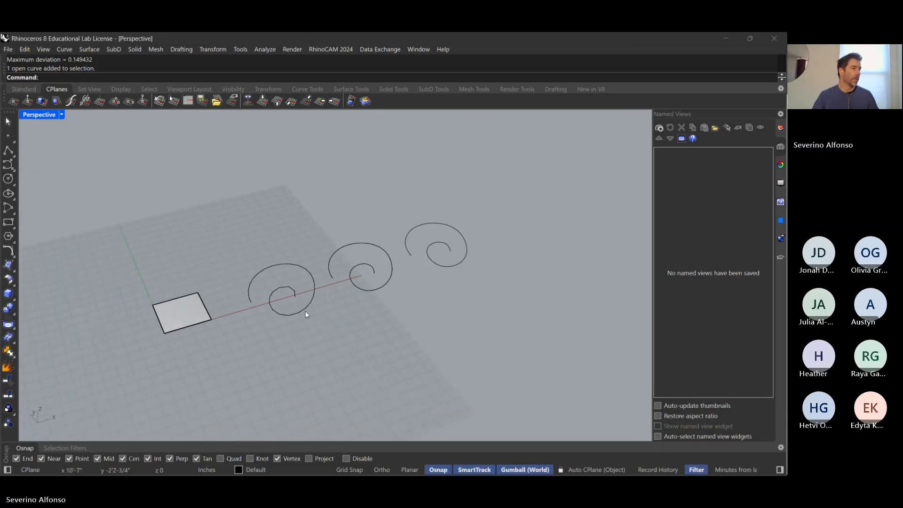
{"action": "left_click", "coordinate": [305, 312]}
{"action": "left_click", "coordinate": [382, 287]}
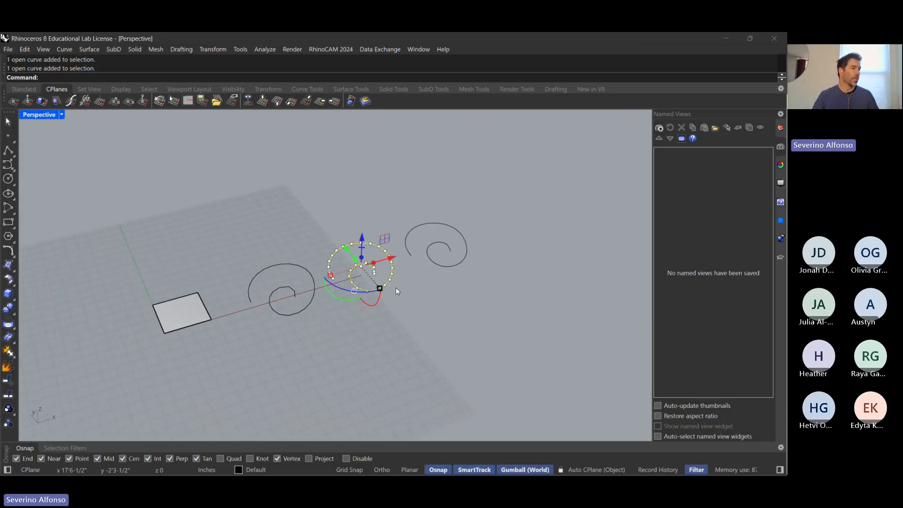
{"action": "left_click", "coordinate": [463, 259]}
{"action": "left_click", "coordinate": [436, 329]}
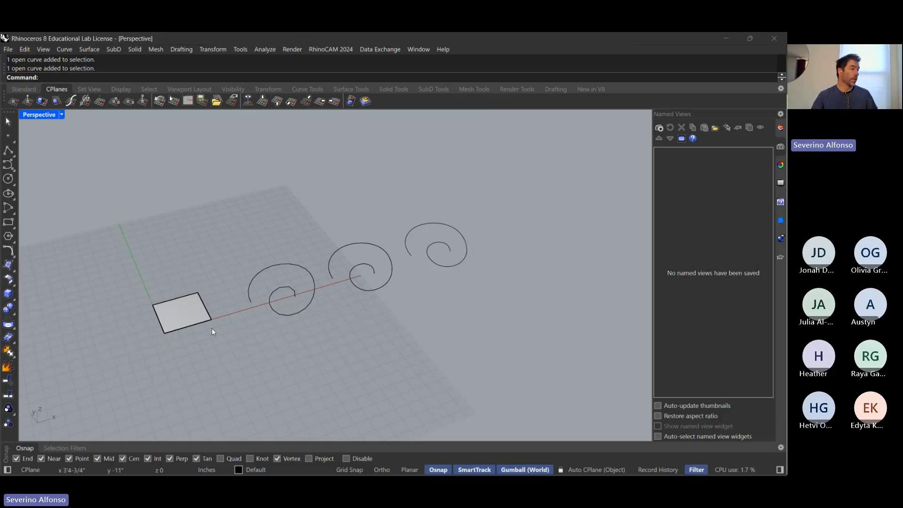
- Copy the plane surface twice in a straight row along the negative X direction, away from the spirals
{"action": "left_click", "coordinate": [179, 320]}
{"action": "scroll", "coordinate": [176, 337], "scroll_direction": "up", "scroll_amount": 5}
{"action": "scroll", "coordinate": [223, 316], "scroll_direction": "down", "scroll_amount": 5}
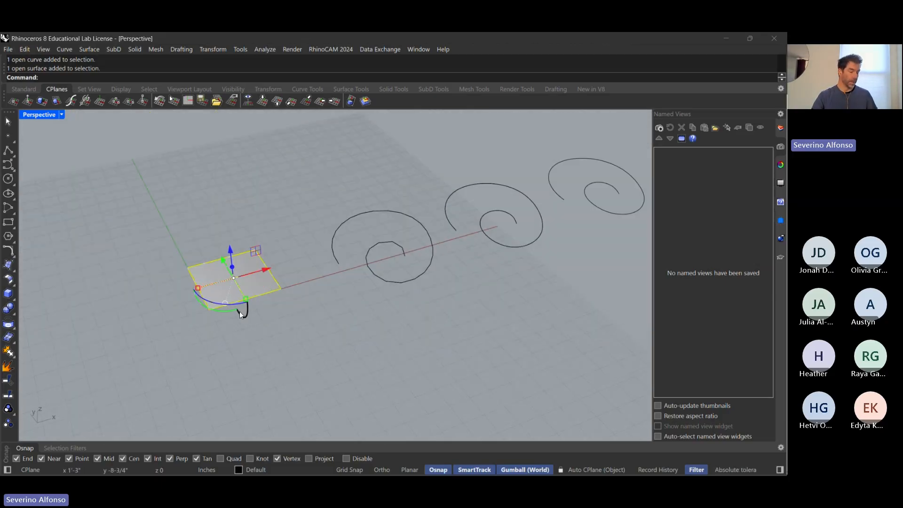
{"action": "left_click_drag", "start_coordinate": [266, 269], "coordinate": [173, 295], "text": "alt"}
{"action": "scroll", "coordinate": [177, 332], "scroll_direction": "down", "scroll_amount": 5}
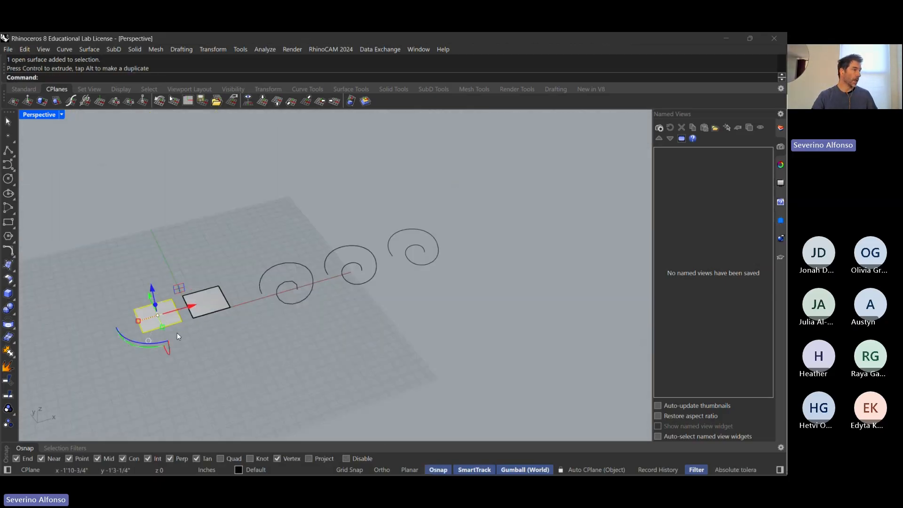
{"action": "right_click_drag", "start_coordinate": [177, 332], "coordinate": [313, 268], "text": "shift"}
{"action": "left_click_drag", "start_coordinate": [317, 261], "coordinate": [269, 282], "text": "alt"}
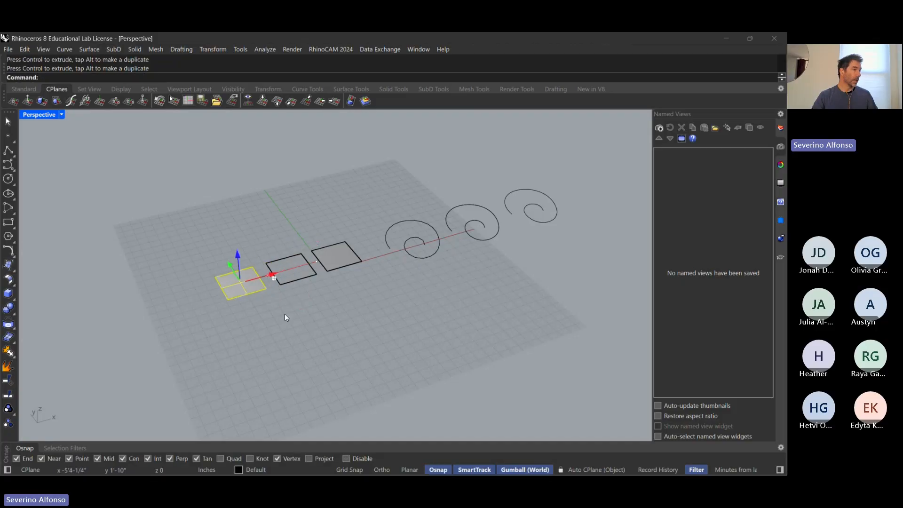
{"action": "key", "text": "Escape"}
- Rebuild the original plane surface, nearest the spirals, with 30 points in U and V at degree 3, deleting the input
{"action": "scroll", "coordinate": [331, 254], "scroll_direction": "up", "scroll_amount": 3}
{"action": "left_click", "coordinate": [332, 254]}
{"action": "type", "text": "Rebuild"}
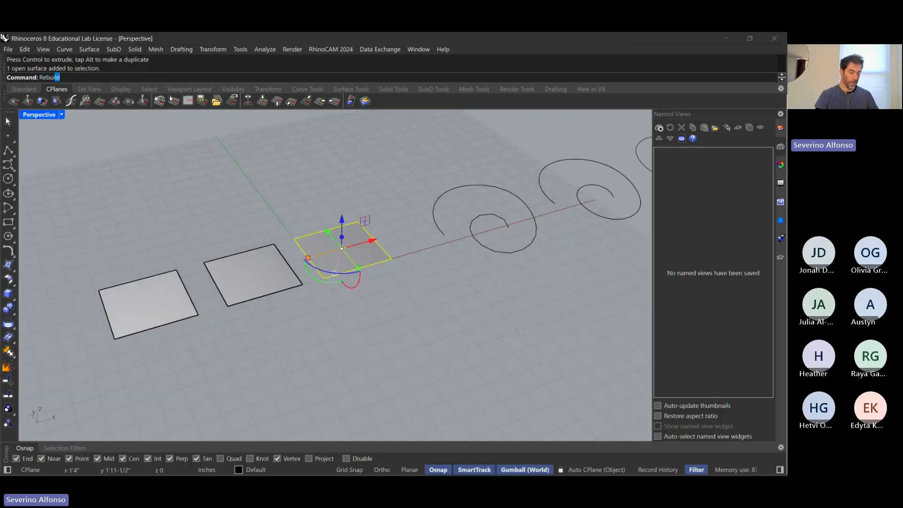
{"action": "key", "text": "Return"}
{"action": "scroll", "coordinate": [341, 264], "scroll_direction": "up", "scroll_amount": 5}
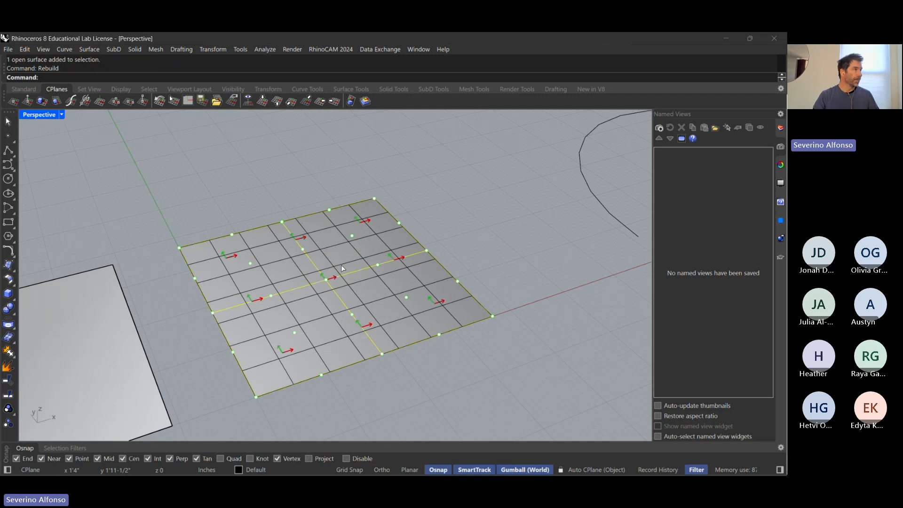
{"action": "left_click_drag", "start_coordinate": [577, 100], "coordinate": [535, 121]}
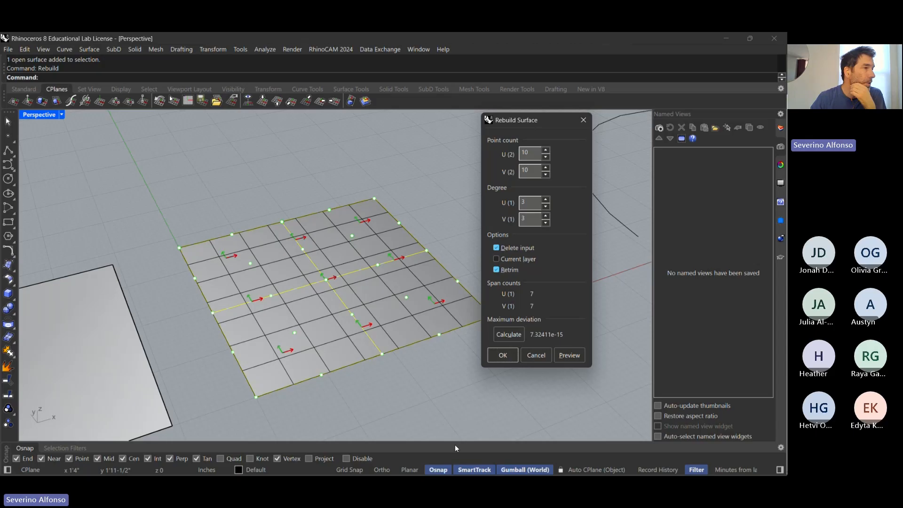
{"action": "double_click", "coordinate": [531, 153]}
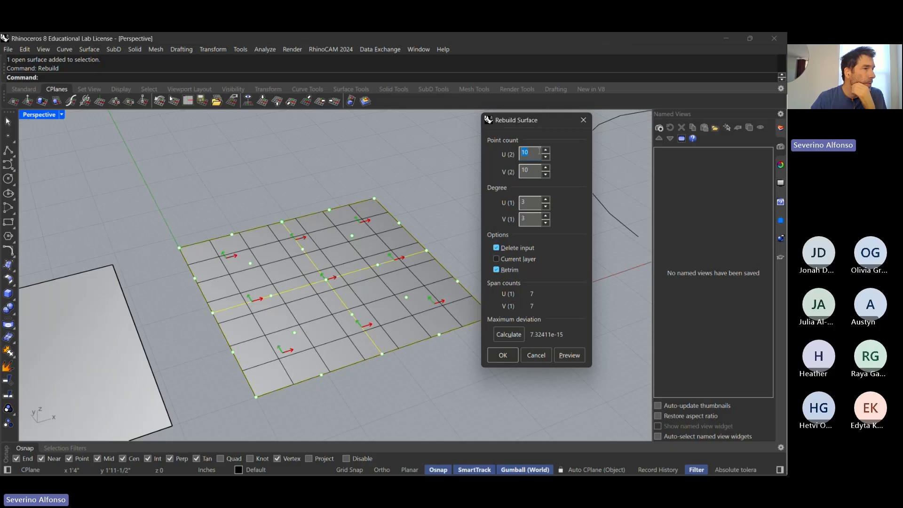
{"action": "type", "text": "30"}
{"action": "key", "text": "Tab"}
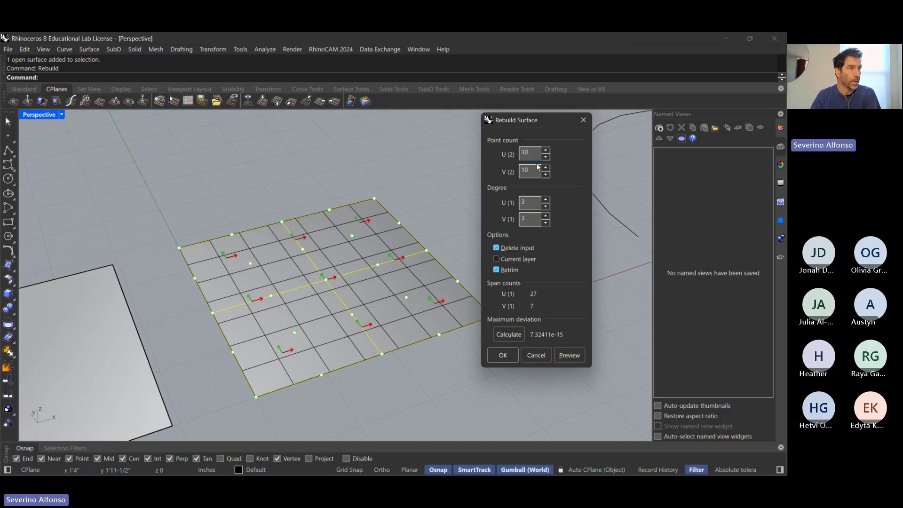
{"action": "type", "text": "30"}
{"action": "key", "text": "Tab"}
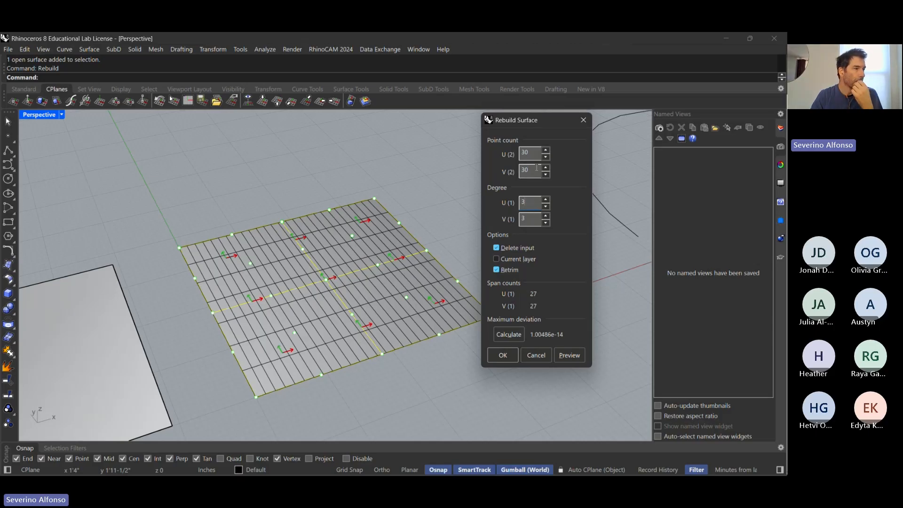
{"action": "left_click", "coordinate": [532, 224]}
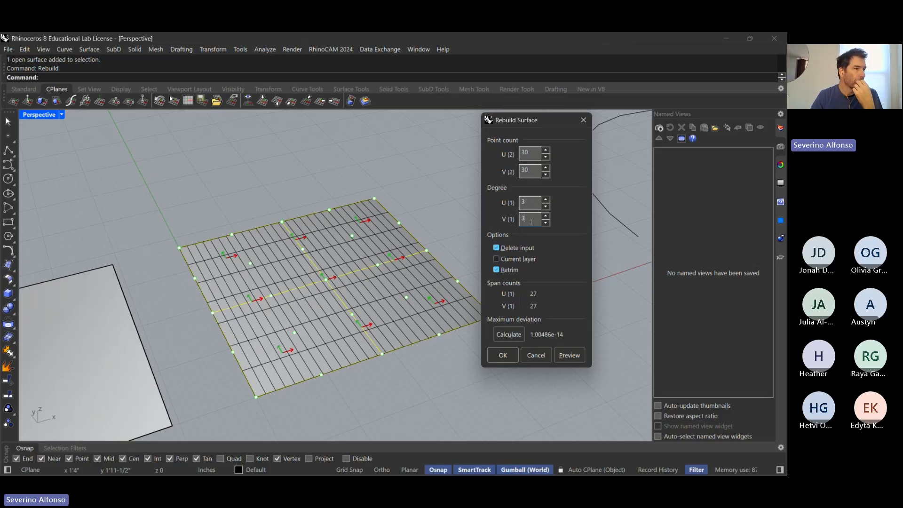
{"action": "left_click", "coordinate": [503, 355]}
{"action": "left_click", "coordinate": [401, 374]}
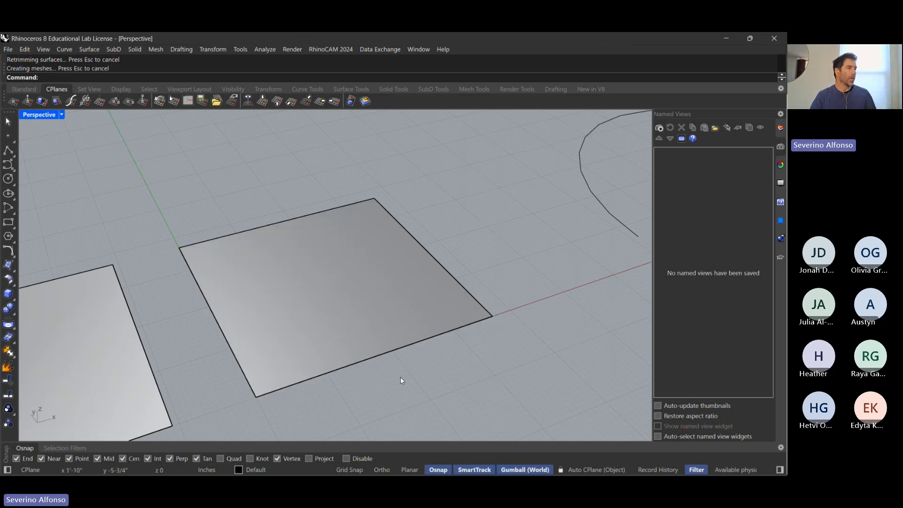
- Examine the rebuilt surface's isocurve grid up close and compare it with the neighbouring surface copy
{"action": "scroll", "coordinate": [272, 292], "scroll_direction": "up", "scroll_amount": 4}
{"action": "left_click", "coordinate": [273, 294]}
{"action": "scroll", "coordinate": [219, 241], "scroll_direction": "up", "scroll_amount": 5}
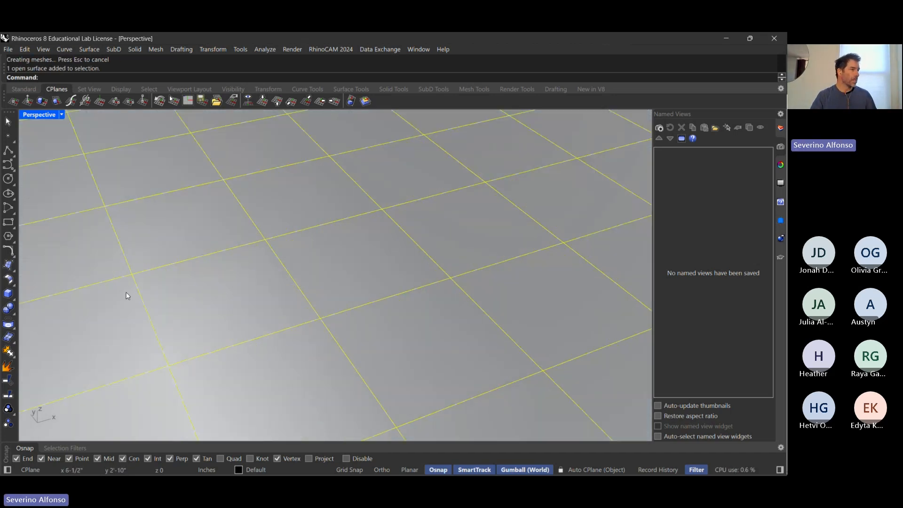
{"action": "scroll", "coordinate": [377, 255], "scroll_direction": "down", "scroll_amount": 6}
{"action": "scroll", "coordinate": [491, 232], "scroll_direction": "down", "scroll_amount": 2}
{"action": "right_click_drag", "start_coordinate": [541, 240], "coordinate": [410, 264], "text": "shift"}
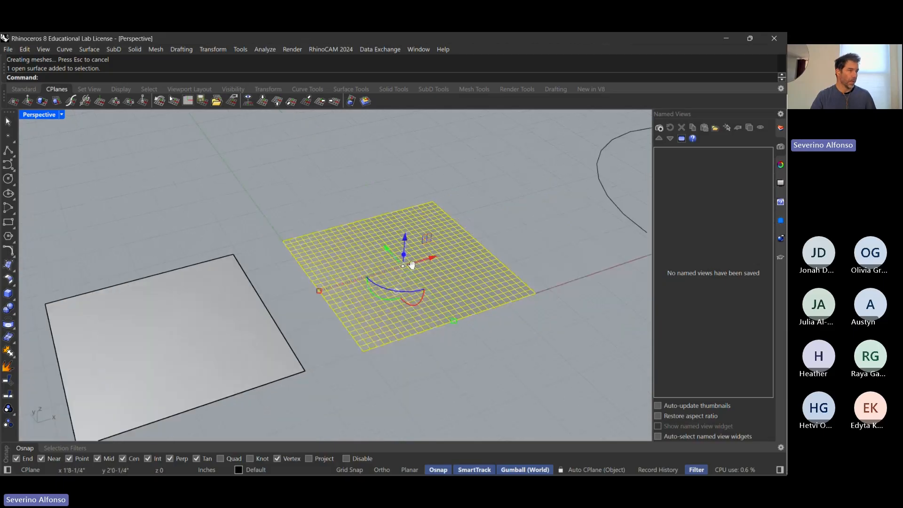
{"action": "scroll", "coordinate": [411, 264], "scroll_direction": "up", "scroll_amount": 4}
{"action": "scroll", "coordinate": [497, 225], "scroll_direction": "down", "scroll_amount": 4}
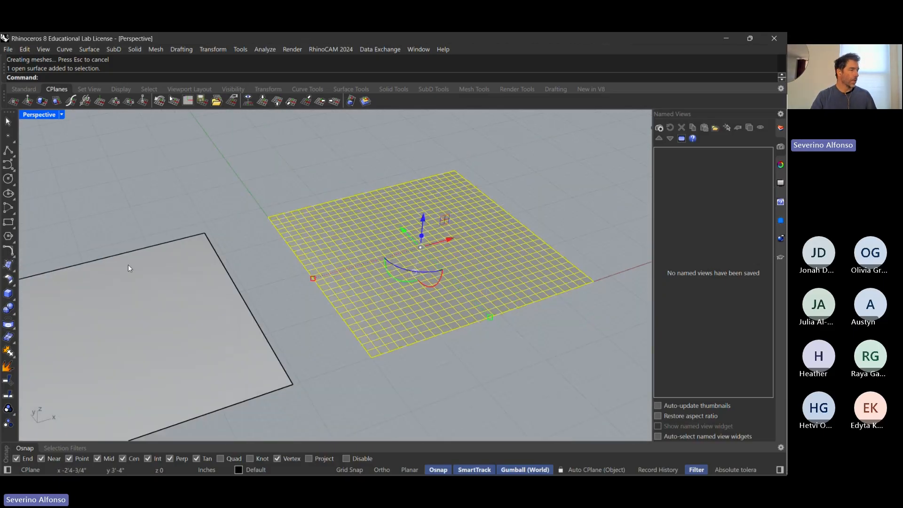
- Turn on the control points of the rebuilt surface with PointsOn
{"action": "type", "text": "Pointon"}
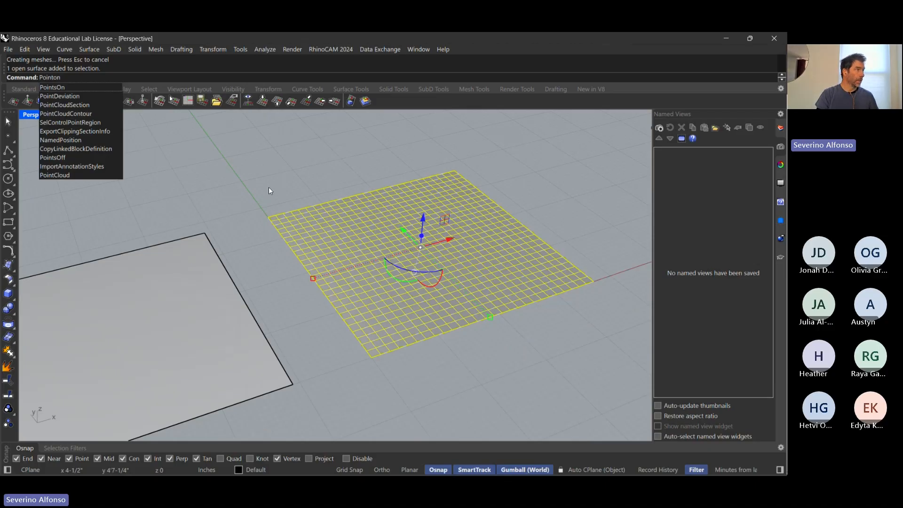
{"action": "key", "text": "Return"}
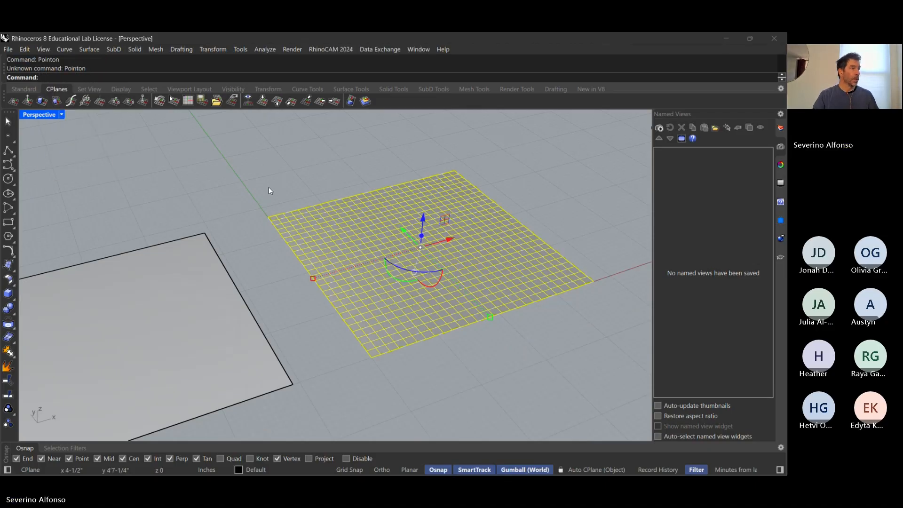
{"action": "type", "text": "Poin"}
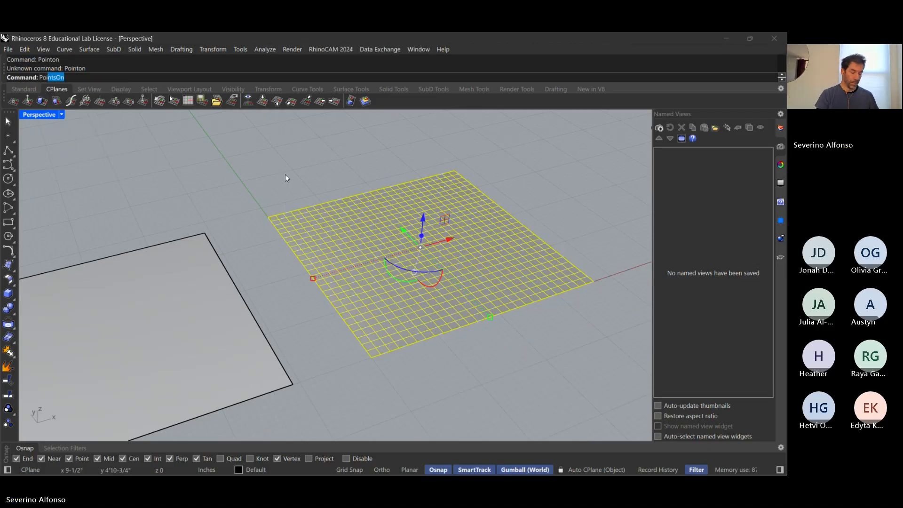
{"action": "type", "text": "ts"}
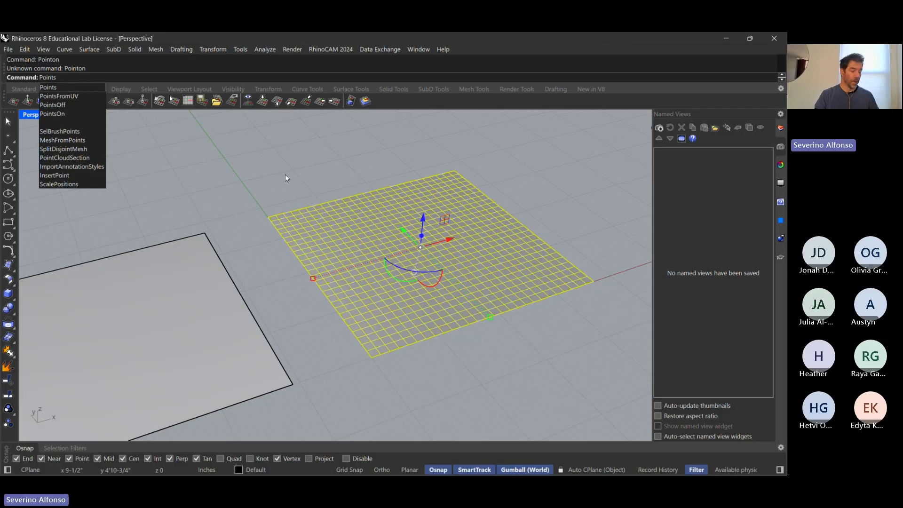
{"action": "left_click", "coordinate": [70, 113]}
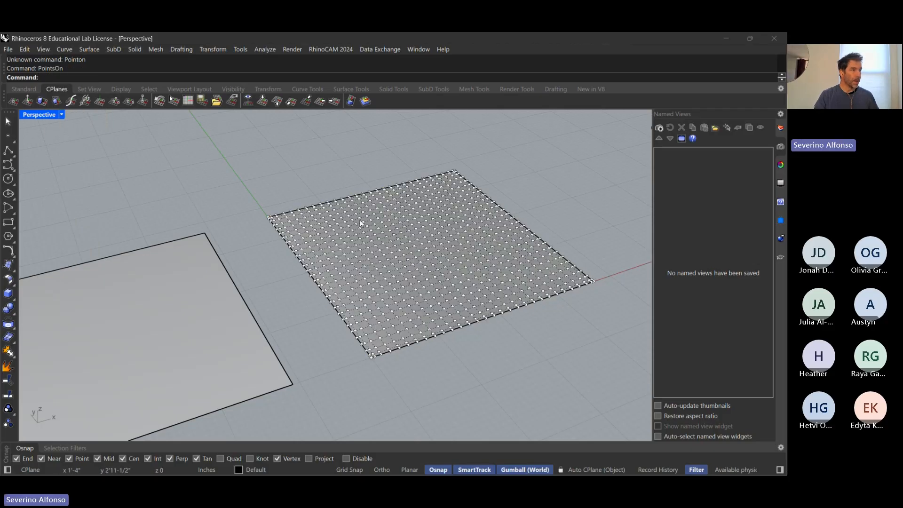
- Select a rectangular patch of control points near the surface's back edge and raise it along Z into a mound
{"action": "scroll", "coordinate": [408, 259], "scroll_direction": "up", "scroll_amount": 3}
{"action": "scroll", "coordinate": [358, 232], "scroll_direction": "down", "scroll_amount": 3}
{"action": "left_click_drag", "start_coordinate": [305, 173], "coordinate": [363, 284]}
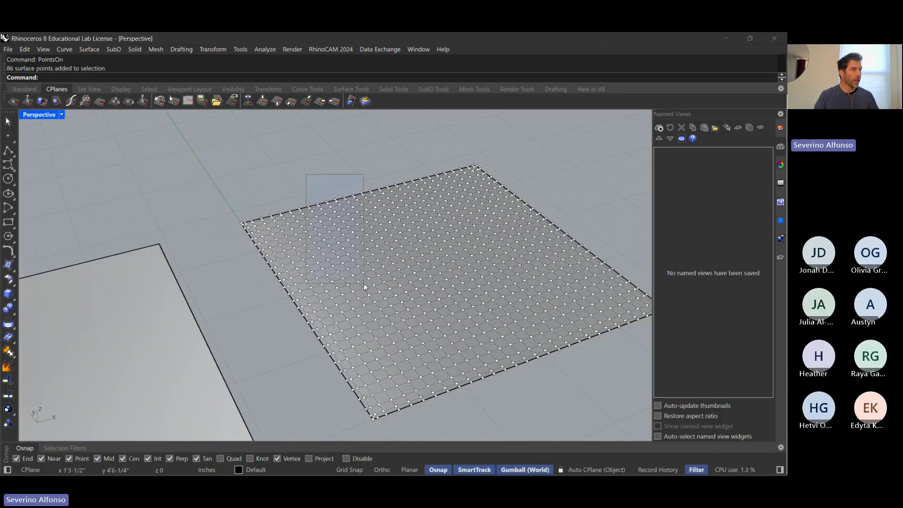
{"action": "scroll", "coordinate": [363, 283], "scroll_direction": "down", "scroll_amount": 3}
{"action": "left_click_drag", "start_coordinate": [350, 213], "coordinate": [352, 203]}
{"action": "scroll", "coordinate": [352, 244], "scroll_direction": "up", "scroll_amount": 6}
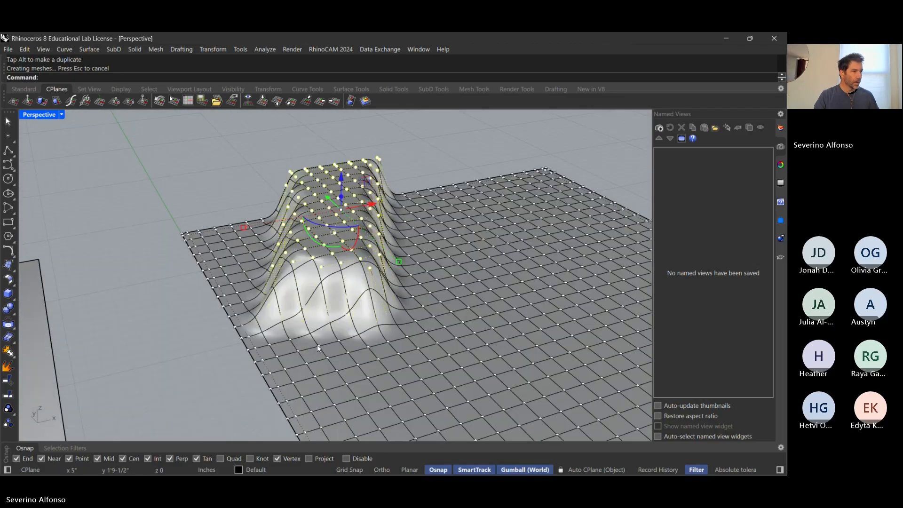
- Select a band of control points across the surface in front of the mound and shift it vertically along Z
{"action": "scroll", "coordinate": [316, 344], "scroll_direction": "down", "scroll_amount": 5}
{"action": "left_click_drag", "start_coordinate": [271, 365], "coordinate": [499, 345]}
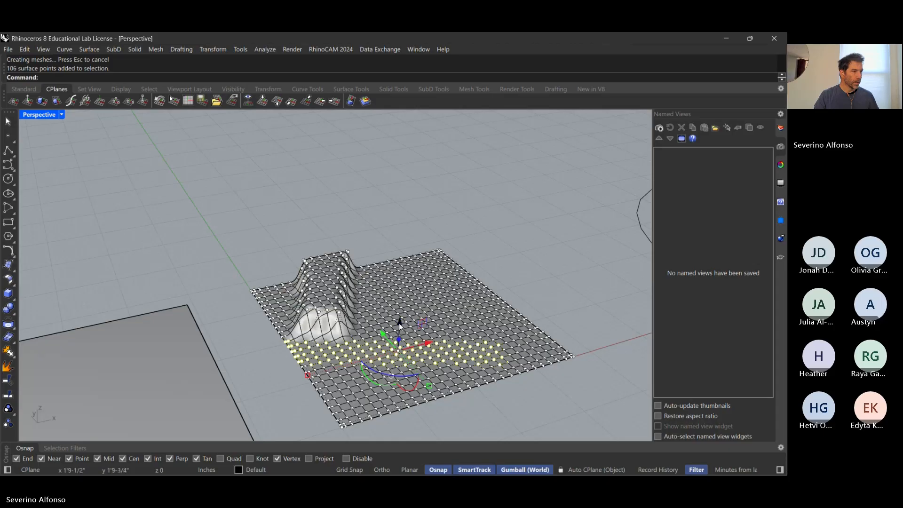
{"action": "left_click_drag", "start_coordinate": [399, 327], "coordinate": [400, 335]}
- Select a front-to-back band of control points on the surface, raise it along Z into a ridge, and hide the control points
{"action": "left_click_drag", "start_coordinate": [408, 215], "coordinate": [438, 423]}
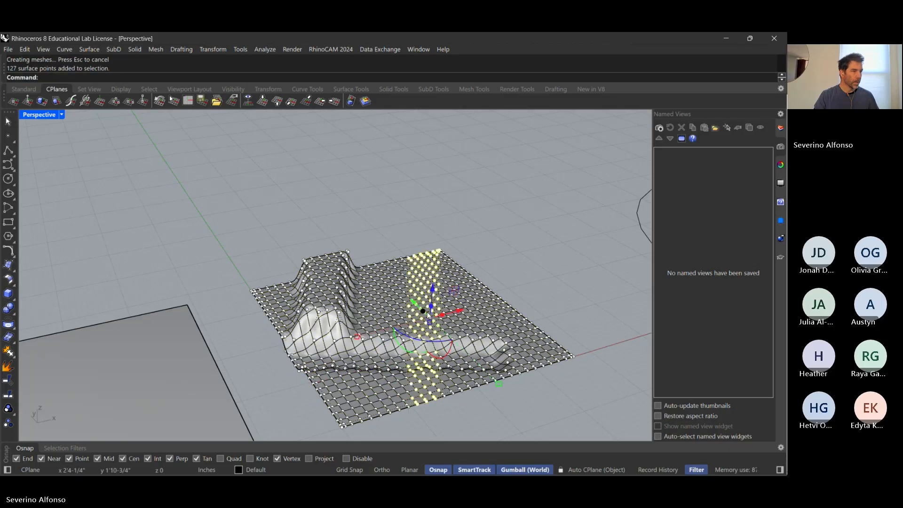
{"action": "left_click_drag", "start_coordinate": [434, 290], "coordinate": [433, 271]}
{"action": "left_click", "coordinate": [567, 269]}
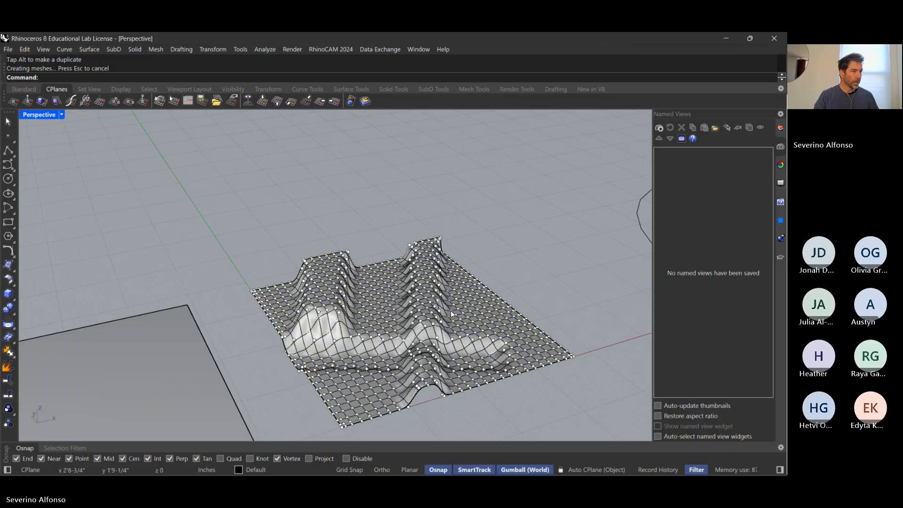
{"action": "key", "text": "Escape"}
- Examine the deformed surface's mound and ridges up close and from afar, and compare it with the neighbouring spirals
{"action": "scroll", "coordinate": [451, 314], "scroll_direction": "up", "scroll_amount": 6}
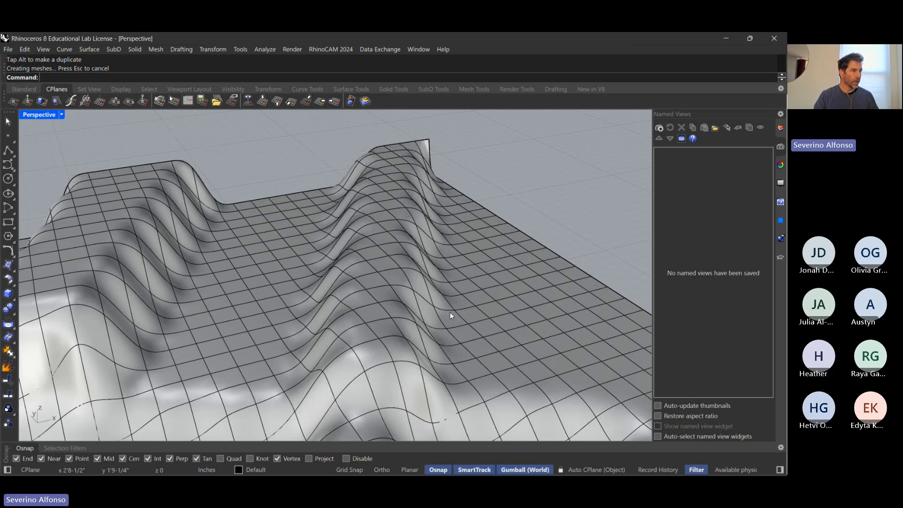
{"action": "scroll", "coordinate": [449, 312], "scroll_direction": "down", "scroll_amount": 6}
{"action": "scroll", "coordinate": [410, 314], "scroll_direction": "up", "scroll_amount": 6}
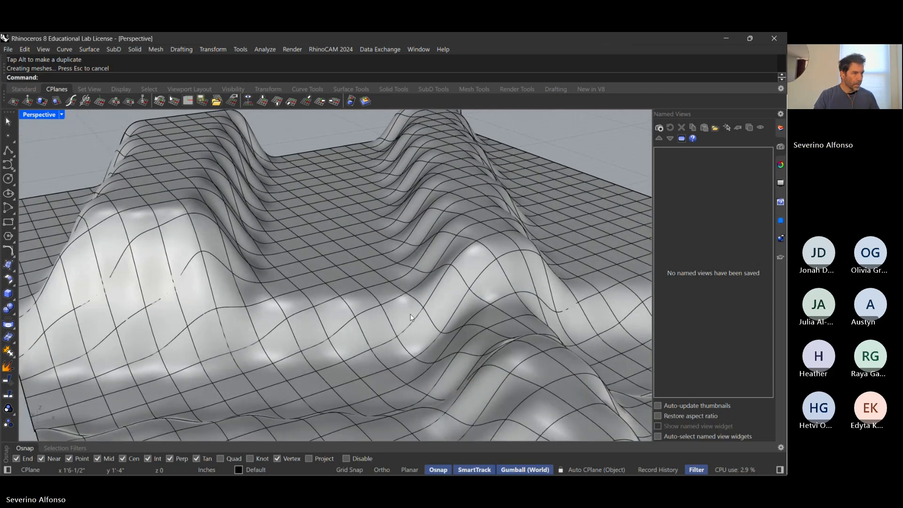
{"action": "scroll", "coordinate": [410, 314], "scroll_direction": "down", "scroll_amount": 6}
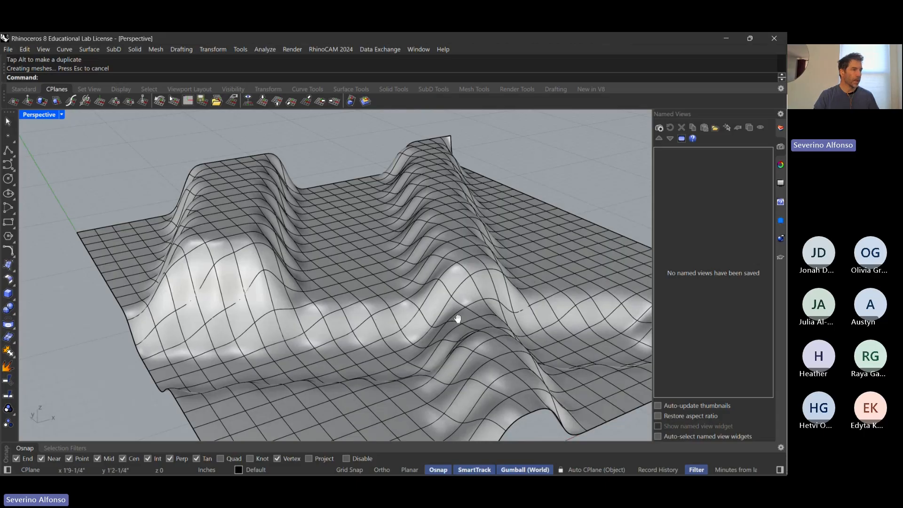
{"action": "scroll", "coordinate": [437, 305], "scroll_direction": "down", "scroll_amount": 2}
{"action": "scroll", "coordinate": [372, 311], "scroll_direction": "down", "scroll_amount": 3}
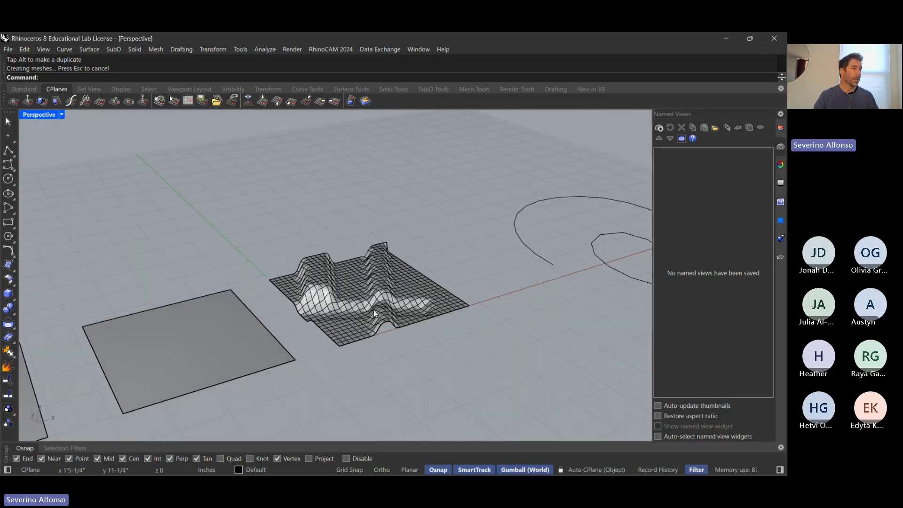
{"action": "right_click_drag", "start_coordinate": [373, 310], "coordinate": [253, 322], "text": "shift"}
{"action": "scroll", "coordinate": [249, 323], "scroll_direction": "down", "scroll_amount": 4}
{"action": "left_click", "coordinate": [507, 225]}
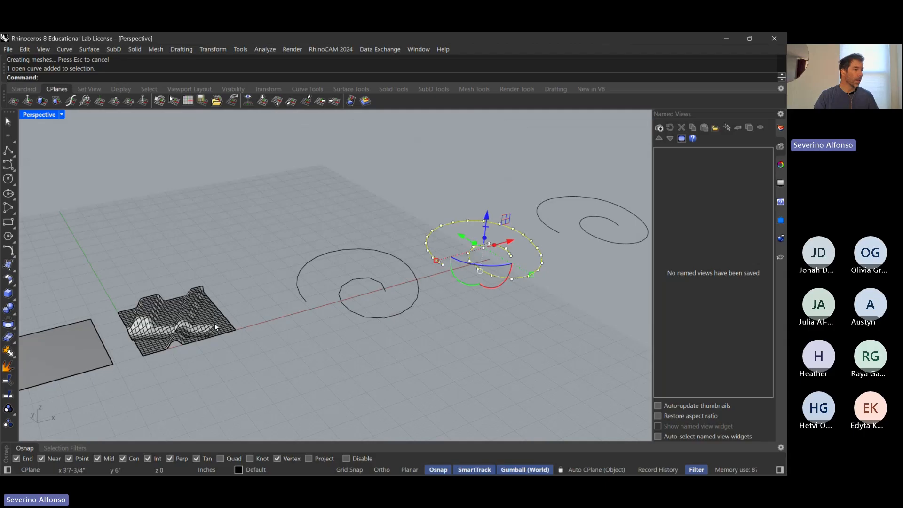
{"action": "key", "text": "Escape"}
{"action": "scroll", "coordinate": [214, 323], "scroll_direction": "up", "scroll_amount": 4}
{"action": "scroll", "coordinate": [153, 321], "scroll_direction": "up", "scroll_amount": 2}
{"action": "scroll", "coordinate": [287, 283], "scroll_direction": "down", "scroll_amount": 2}
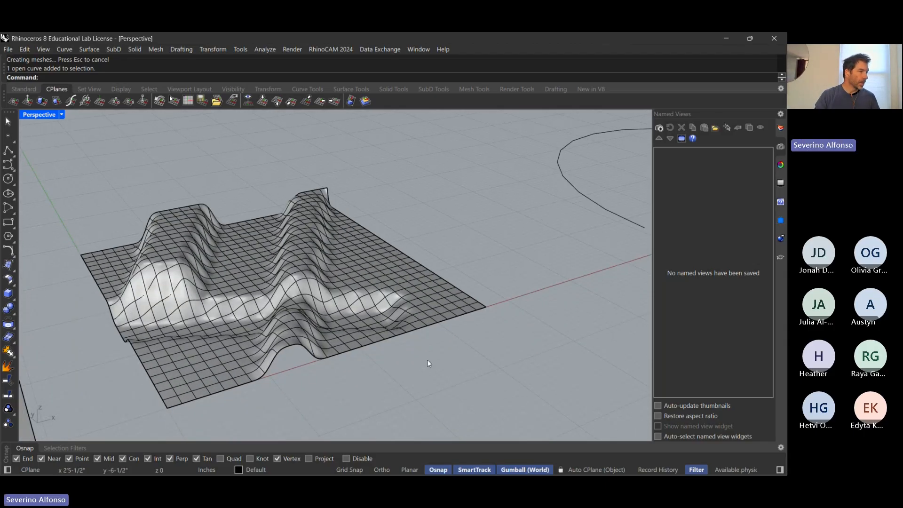
- Start a Rebuild of the flat plane beside the deformed surface and set the degree to 10 in U and V
{"action": "scroll", "coordinate": [341, 324], "scroll_direction": "down", "scroll_amount": 5}
{"action": "right_click_drag", "start_coordinate": [233, 331], "coordinate": [375, 284], "text": "shift"}
{"action": "left_click", "coordinate": [198, 326]}
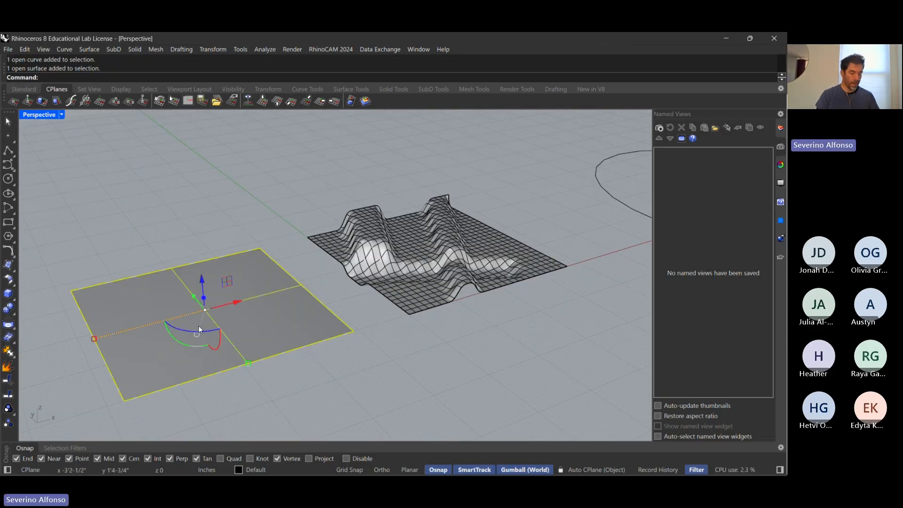
{"action": "type", "text": "Erbuild"}
{"action": "key", "text": "Return"}
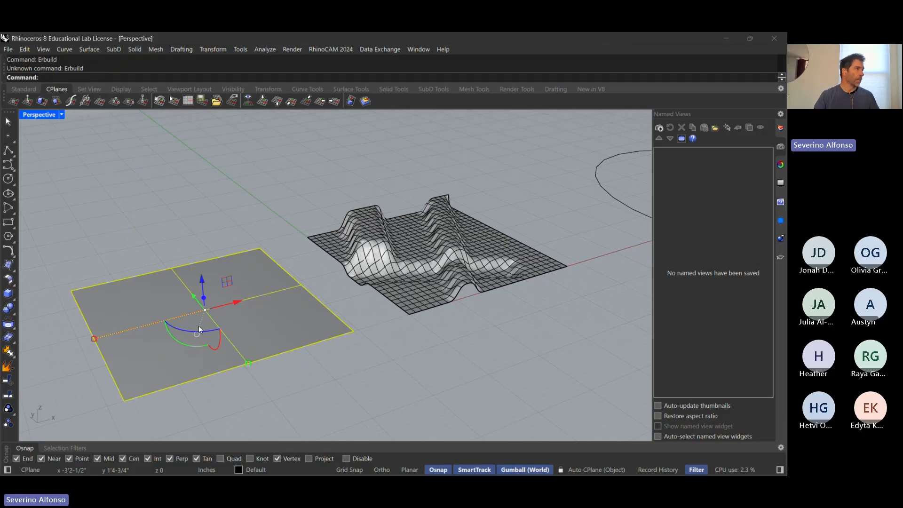
{"action": "type", "text": "Rebuild"}
{"action": "key", "text": "Return"}
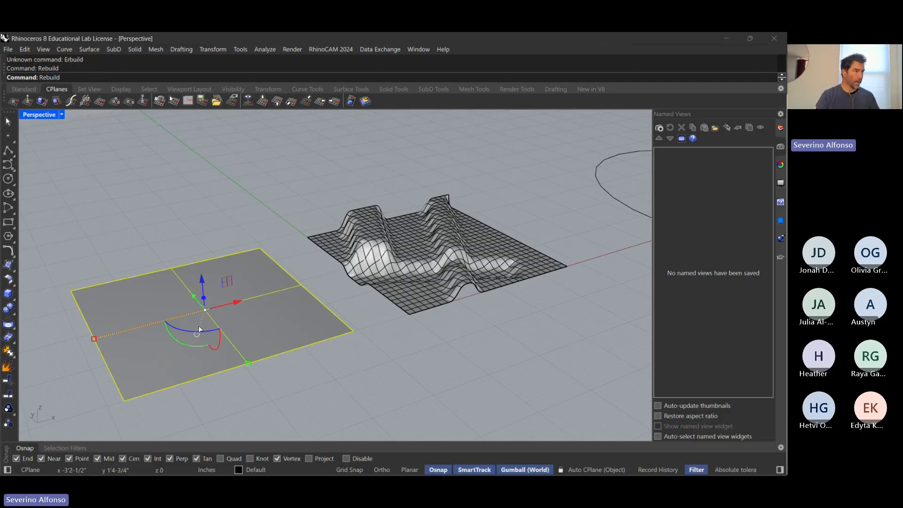
{"action": "left_click_drag", "start_coordinate": [518, 119], "coordinate": [445, 142]}
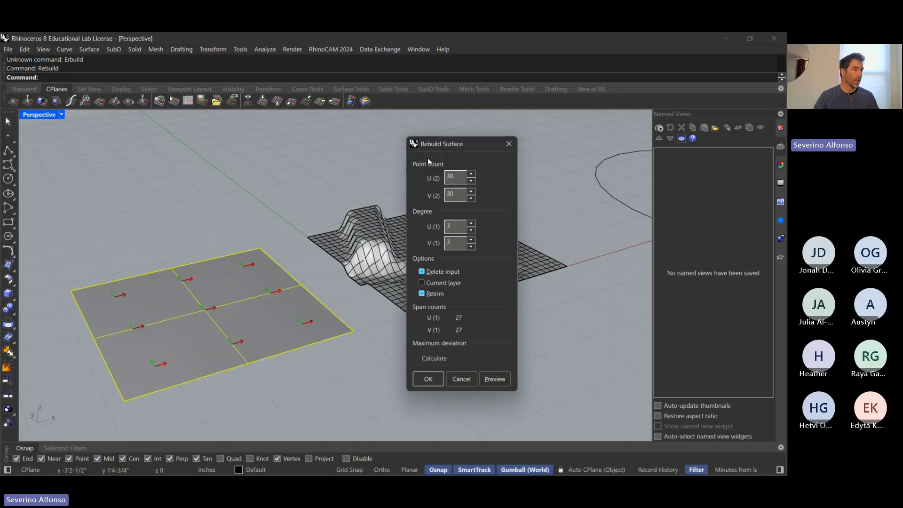
{"action": "scroll", "coordinate": [231, 308], "scroll_direction": "up", "scroll_amount": 5}
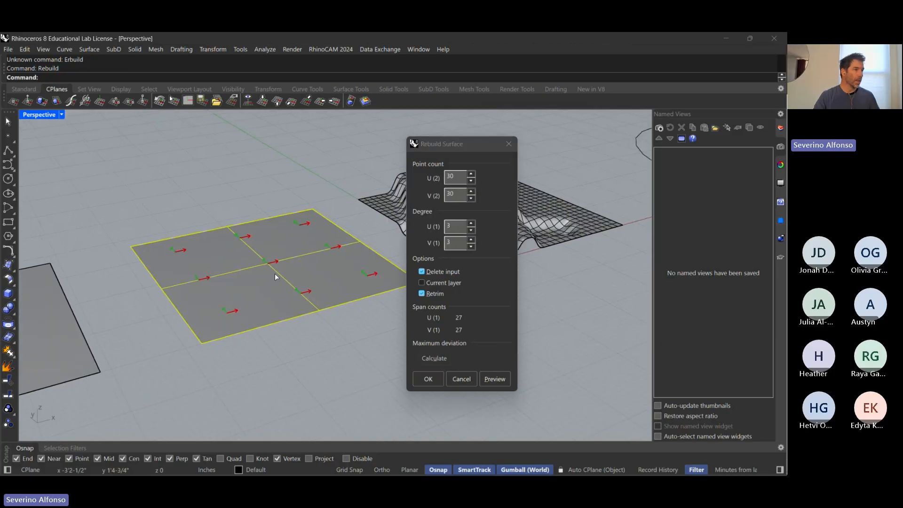
{"action": "double_click", "coordinate": [455, 225]}
{"action": "type", "text": "10"}
{"action": "key", "text": "Tab"}
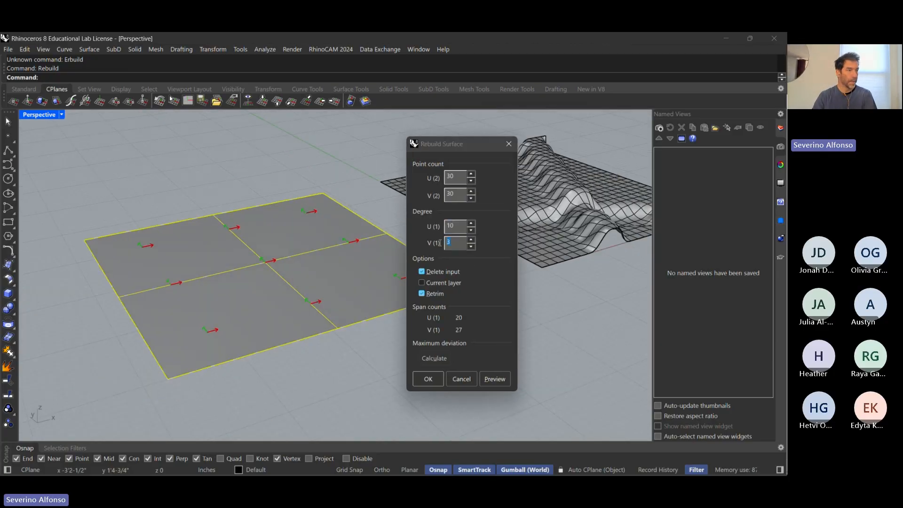
{"action": "type", "text": "10"}
- Set the rebuild point count to 20 in U and V, calculate the maximum deviation, and apply the rebuild
{"action": "double_click", "coordinate": [452, 176]}
{"action": "type", "text": "20"}
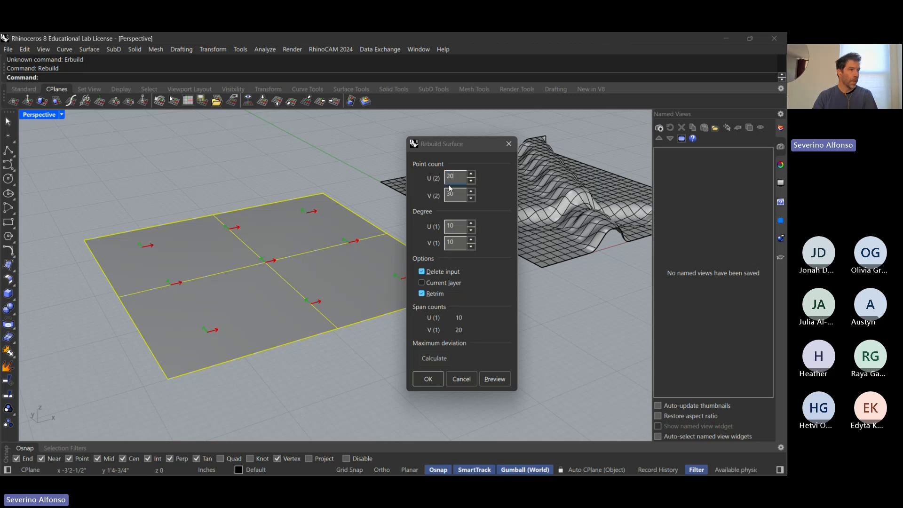
{"action": "type", "text": "20"}
{"action": "left_click", "coordinate": [434, 357]}
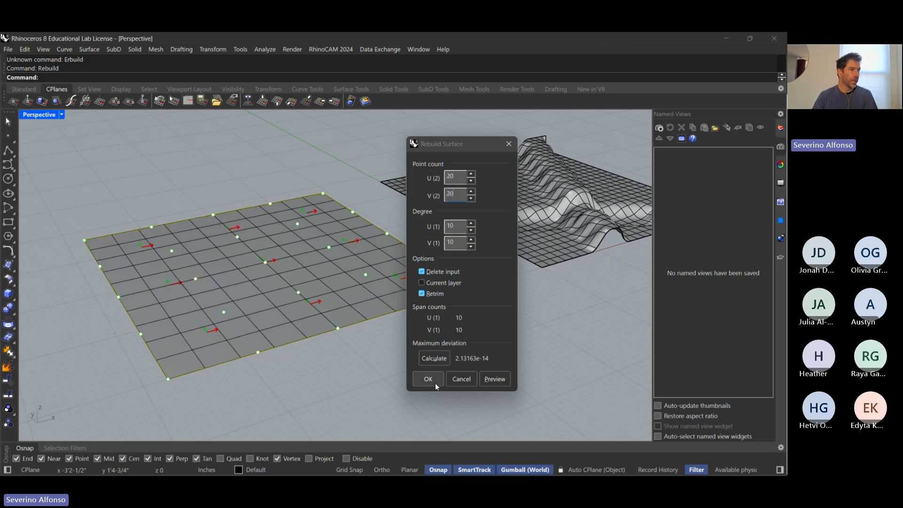
{"action": "left_click", "coordinate": [428, 379]}
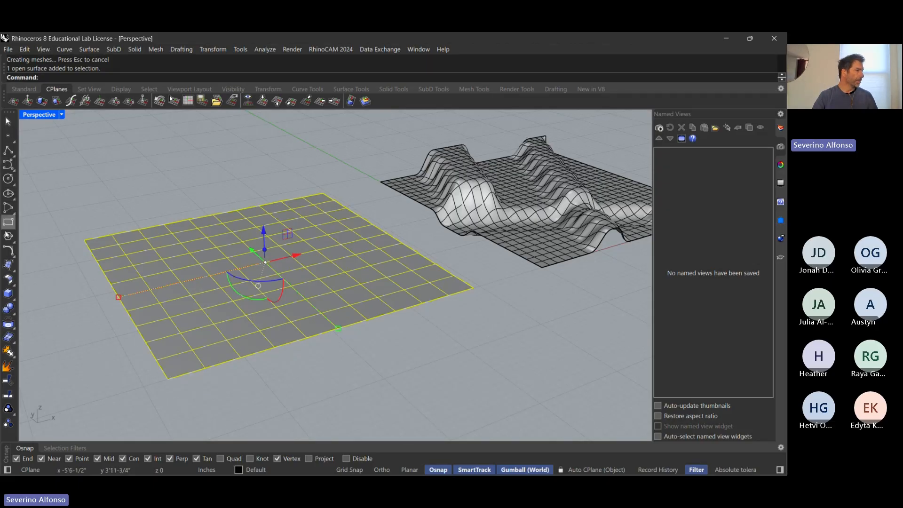
- Turn on the control points of the degree 10 surface with PointsOn
{"action": "type", "text": "Points"}
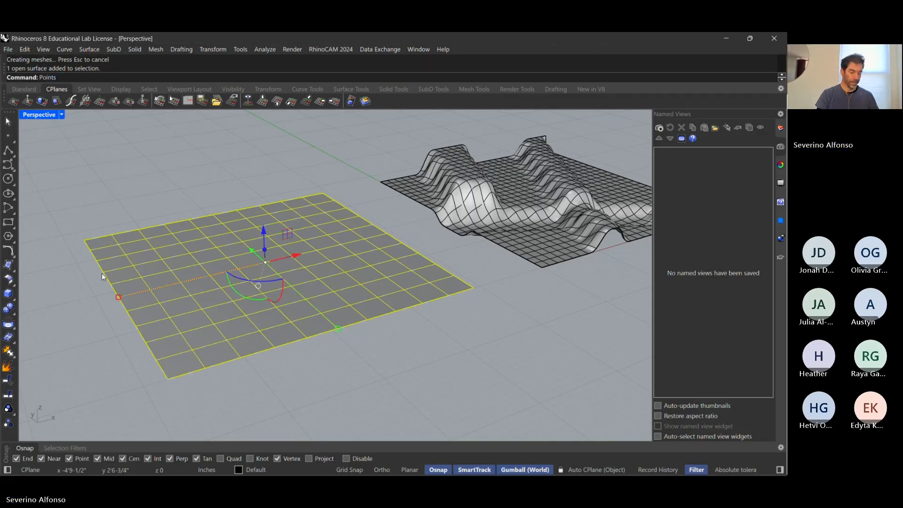
{"action": "type", "text": "On"}
{"action": "key", "text": "Return"}
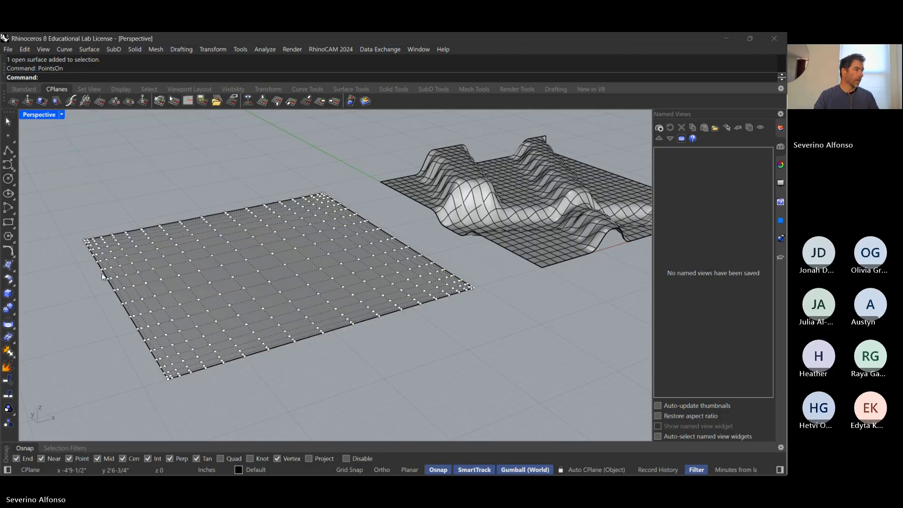
- Select a patch of control points reaching inward from the degree 10 surface's back edge and raise it along Z into a tall mound
{"action": "left_click_drag", "start_coordinate": [169, 199], "coordinate": [226, 307]}
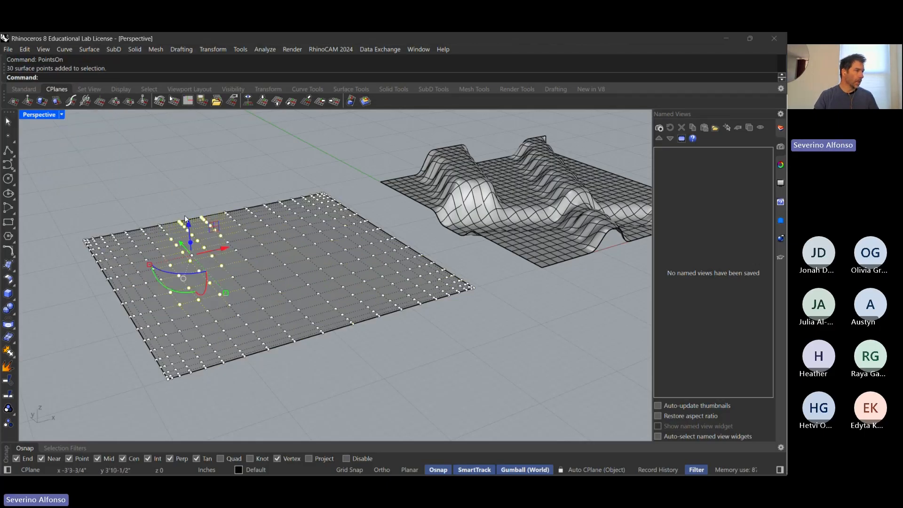
{"action": "left_click_drag", "start_coordinate": [186, 220], "coordinate": [199, 173]}
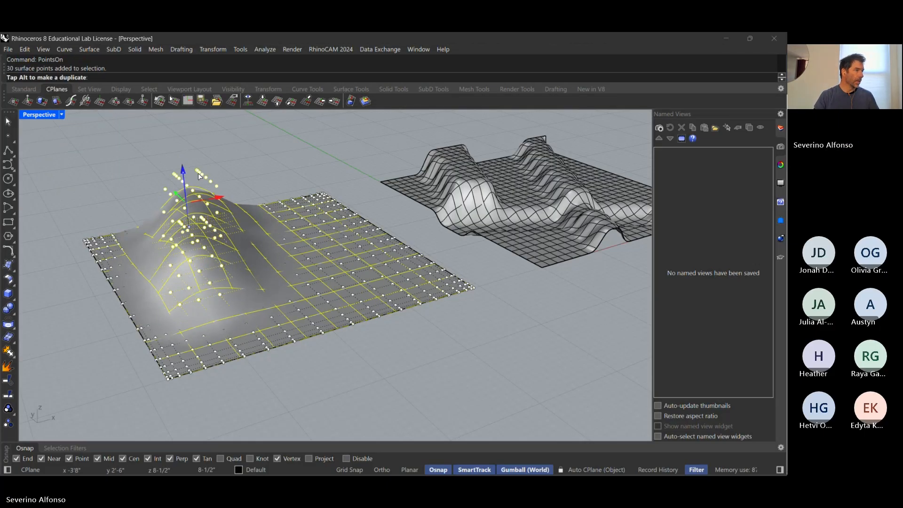
{"action": "scroll", "coordinate": [199, 175], "scroll_direction": "down", "scroll_amount": 6}
{"action": "right_click_drag", "start_coordinate": [200, 176], "coordinate": [199, 250], "text": "shift"}
{"action": "left_click_drag", "start_coordinate": [196, 234], "coordinate": [179, 216]}
{"action": "key", "text": "ctrl+z"}
- Select a side-to-side band of control points across the middle of the degree 10 surface and lower it along Z
{"action": "scroll", "coordinate": [315, 267], "scroll_direction": "up", "scroll_amount": 6}
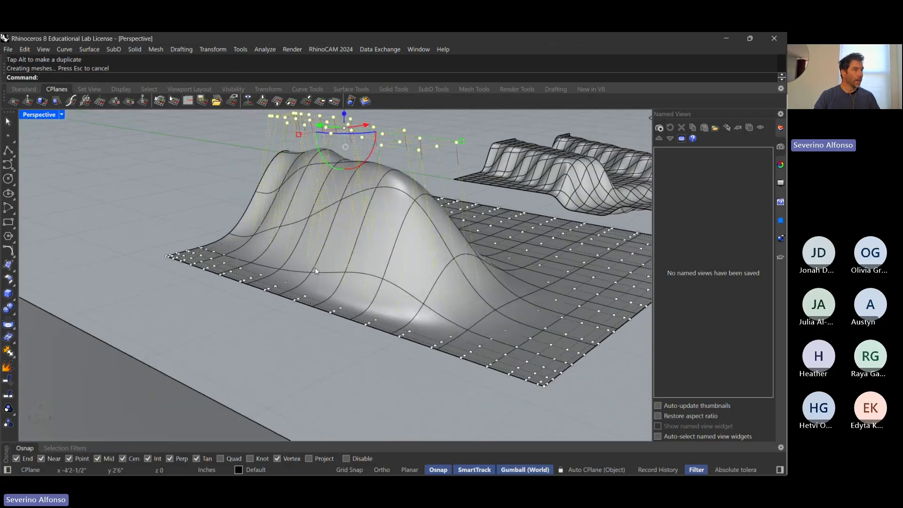
{"action": "right_click_drag", "start_coordinate": [315, 267], "coordinate": [282, 288], "text": "shift"}
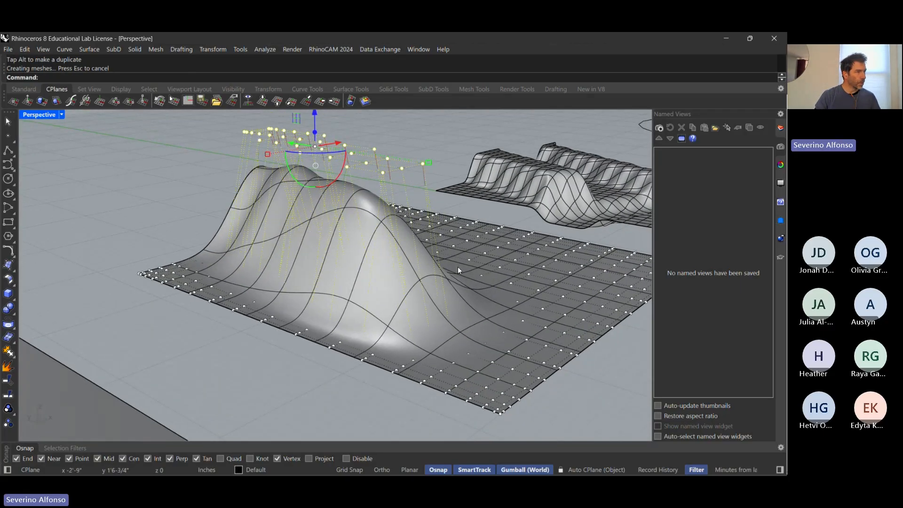
{"action": "right_click_drag", "start_coordinate": [249, 191], "coordinate": [265, 305]}
{"action": "right_click_drag", "start_coordinate": [127, 341], "coordinate": [367, 363], "text": "shift"}
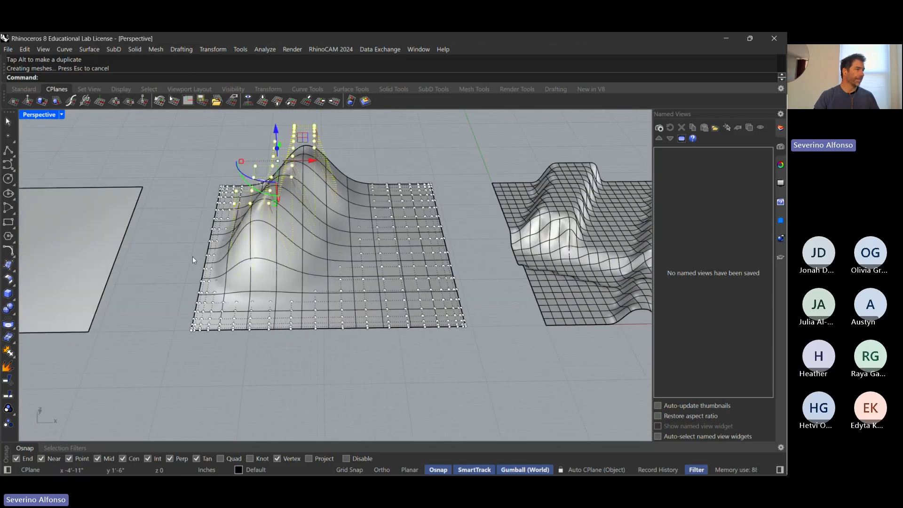
{"action": "left_click_drag", "start_coordinate": [178, 227], "coordinate": [492, 284]}
{"action": "left_click_drag", "start_coordinate": [328, 228], "coordinate": [317, 379]}
- Lower a front-to-back band of control points beside the mound along Z, and hide the surface's control points
{"action": "left_click_drag", "start_coordinate": [387, 218], "coordinate": [397, 205]}
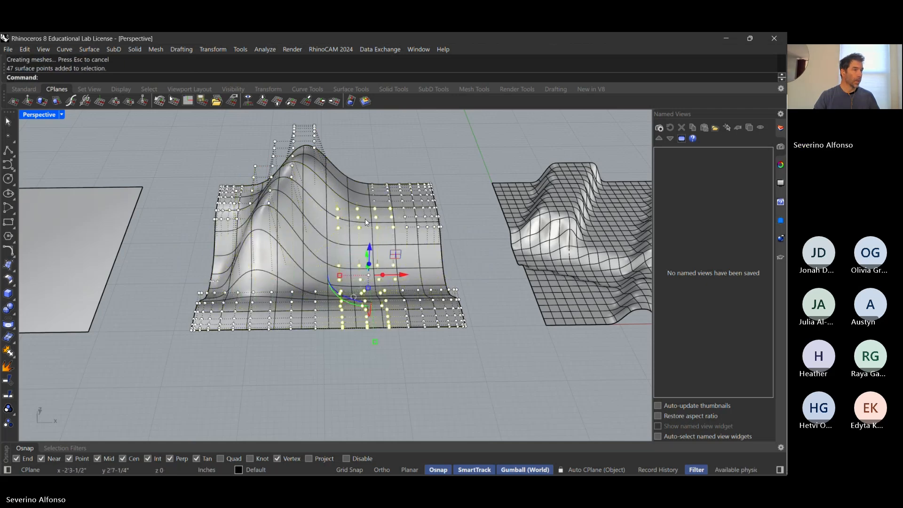
{"action": "left_click_drag", "start_coordinate": [369, 248], "coordinate": [369, 264]}
{"action": "key", "text": "Escape"}
{"action": "key", "text": "Escape"}
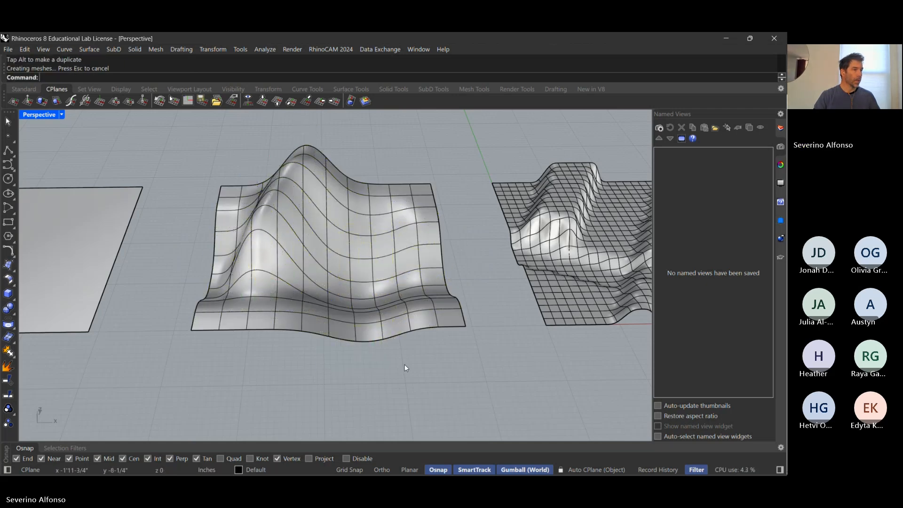
- Start a Rebuild of the remaining flat plane and set the point count to 10 in U and V
{"action": "scroll", "coordinate": [405, 366], "scroll_direction": "down", "scroll_amount": 7}
{"action": "right_click_drag", "start_coordinate": [359, 342], "coordinate": [325, 300]}
{"action": "left_click", "coordinate": [259, 290]}
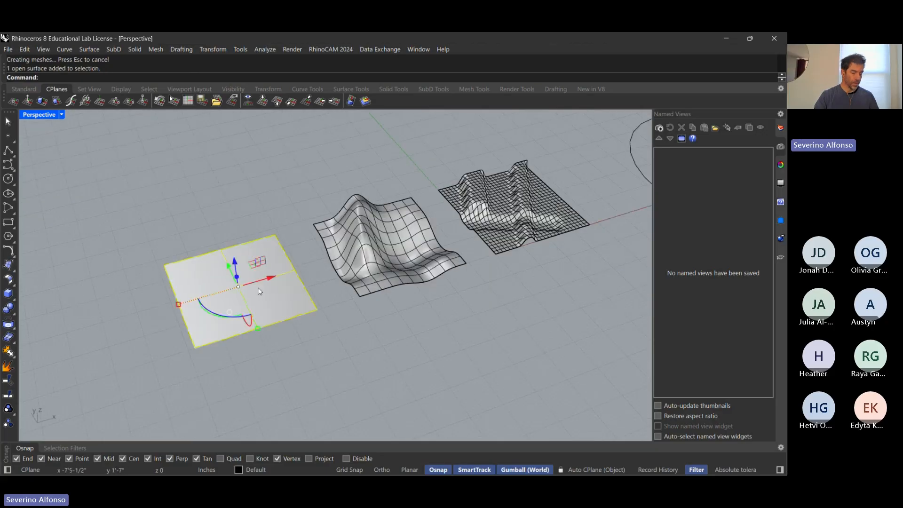
{"action": "type", "text": "Rebuild"}
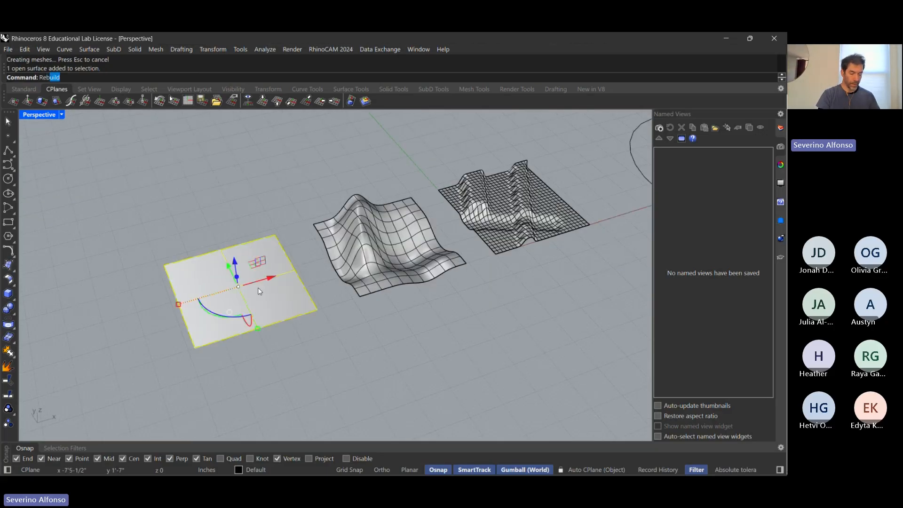
{"action": "key", "text": "Return"}
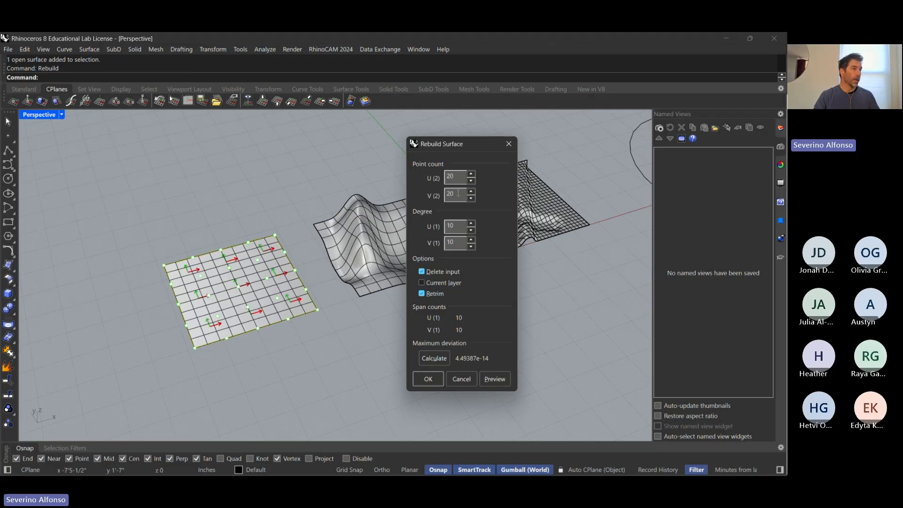
{"action": "type", "text": "10"}
{"action": "left_click_drag", "start_coordinate": [456, 193], "coordinate": [429, 195]}
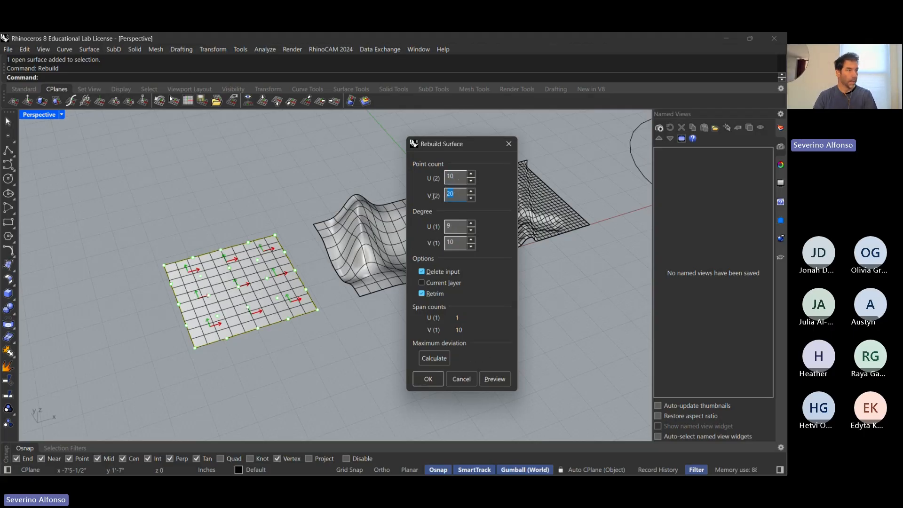
{"action": "type", "text": "10"}
- Set the rebuild degree to 1 in U and 3 in V, and apply it to the plane
{"action": "left_click_drag", "start_coordinate": [454, 226], "coordinate": [420, 230]}
{"action": "type", "text": "1"}
{"action": "key", "text": "Tab"}
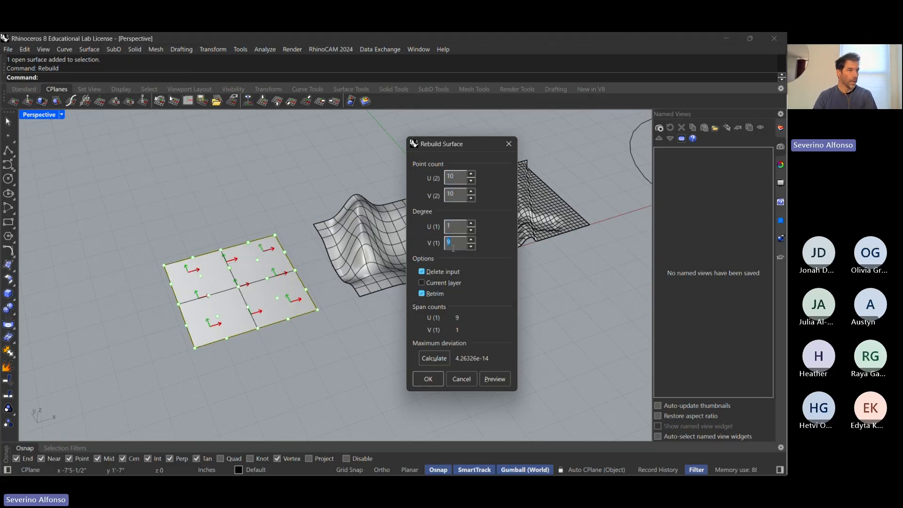
{"action": "type", "text": "3"}
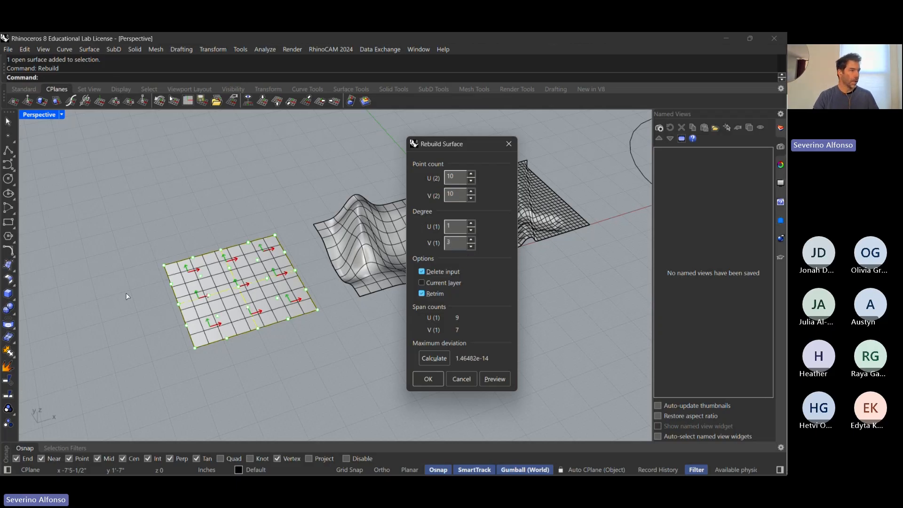
{"action": "scroll", "coordinate": [136, 296], "scroll_direction": "up", "scroll_amount": 2}
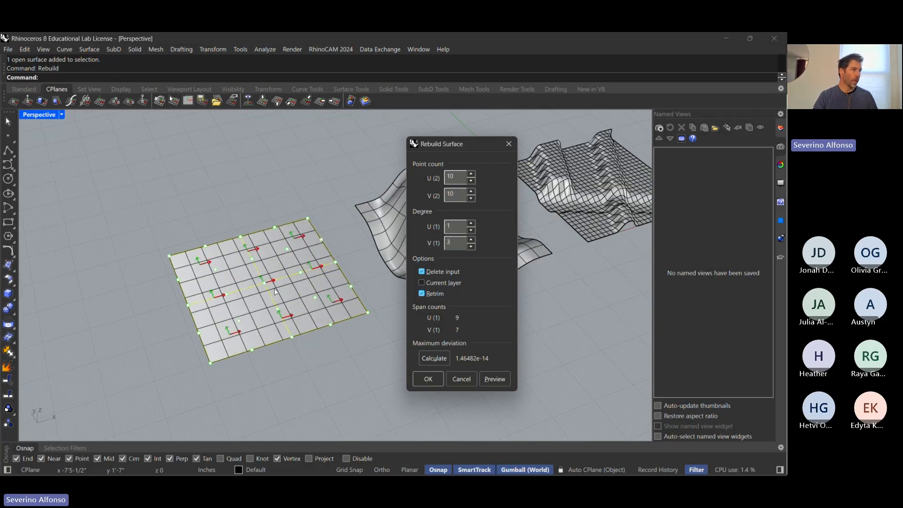
{"action": "left_click", "coordinate": [428, 379]}
- Turn on the control points of the newly rebuilt 10 by 10 point surface with PointsOn
{"action": "scroll", "coordinate": [199, 152], "scroll_direction": "up", "scroll_amount": 3}
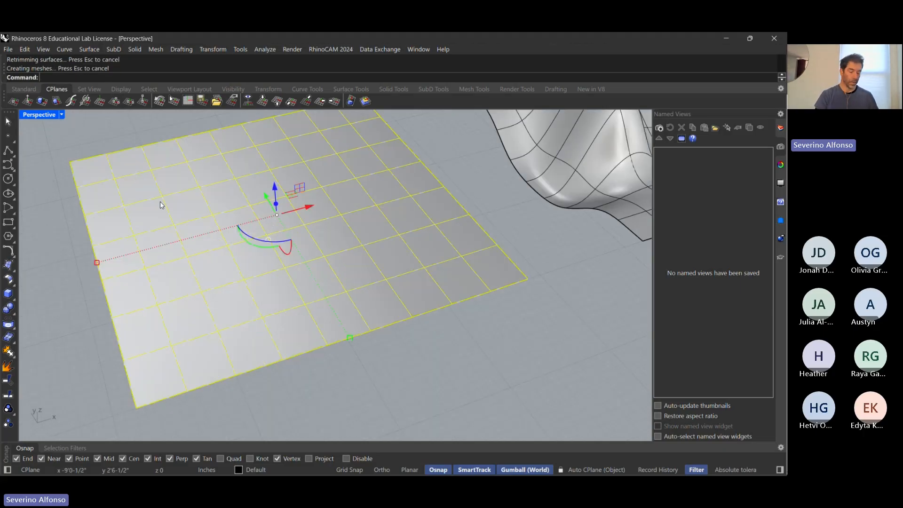
{"action": "type", "text": "PointsOn"}
{"action": "key", "text": "Return"}
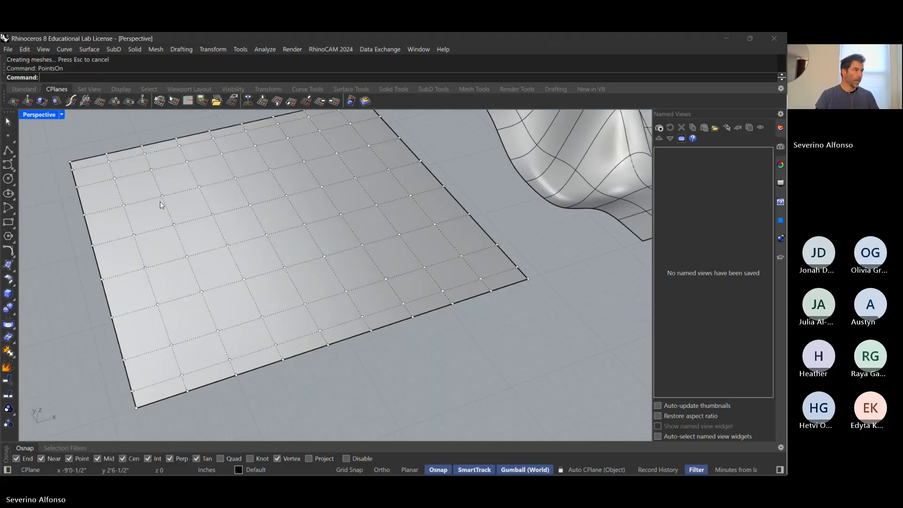
- Raise a block of control points near the plane's back edge along Z, and hide the control points
{"action": "scroll", "coordinate": [160, 201], "scroll_direction": "down", "scroll_amount": 3}
{"action": "left_click_drag", "start_coordinate": [138, 134], "coordinate": [269, 271]}
{"action": "scroll", "coordinate": [250, 259], "scroll_direction": "down", "scroll_amount": 7}
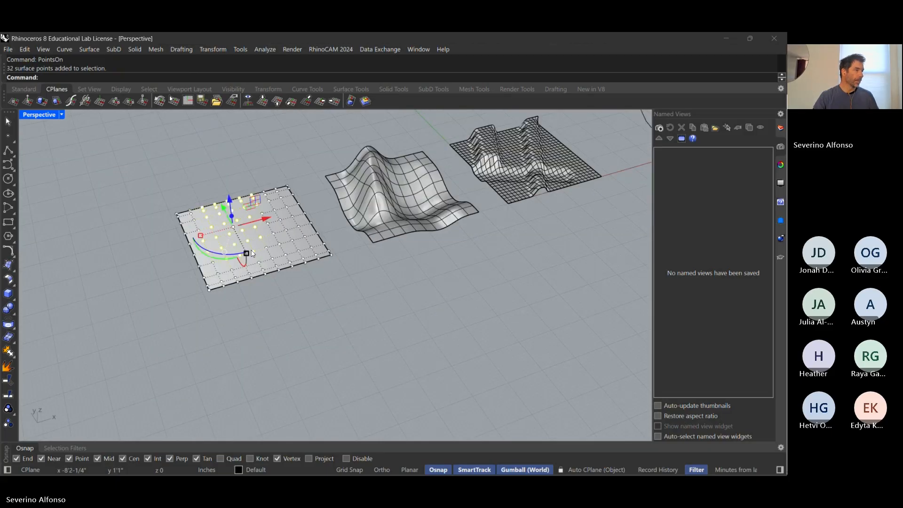
{"action": "scroll", "coordinate": [249, 262], "scroll_direction": "up", "scroll_amount": 7}
{"action": "right_click_drag", "start_coordinate": [248, 259], "coordinate": [247, 218]}
{"action": "left_click_drag", "start_coordinate": [243, 156], "coordinate": [250, 117]}
{"action": "key", "text": "Escape"}
{"action": "scroll", "coordinate": [237, 190], "scroll_direction": "up", "scroll_amount": 5}
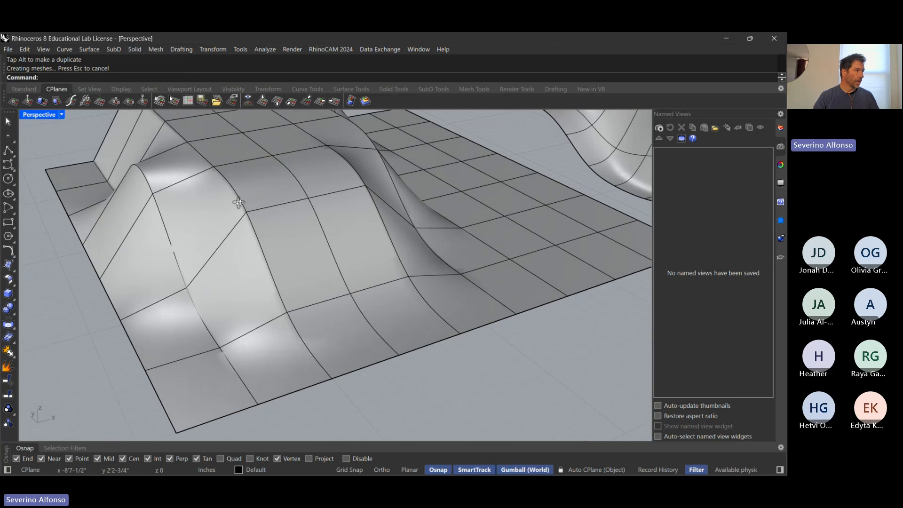
- Examine the raised surface's straight and curved directions from several angles and compare it with the neighbouring surfaces
{"action": "scroll", "coordinate": [272, 226], "scroll_direction": "down", "scroll_amount": 5}
{"action": "scroll", "coordinate": [249, 296], "scroll_direction": "up", "scroll_amount": 5}
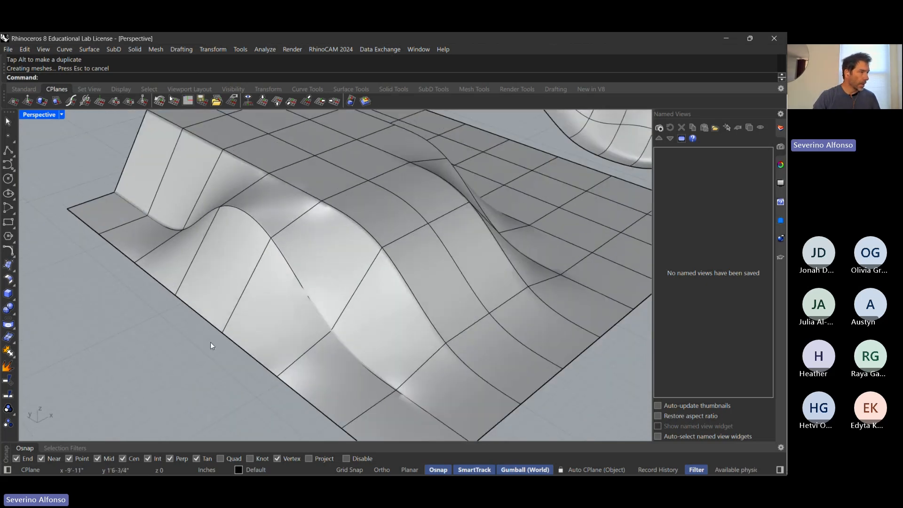
{"action": "right_click_drag", "start_coordinate": [474, 162], "coordinate": [137, 315]}
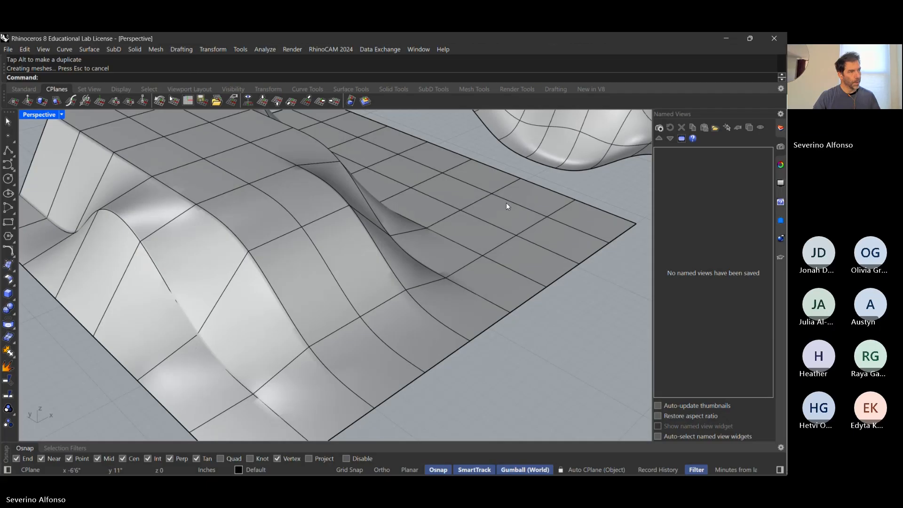
{"action": "scroll", "coordinate": [506, 202], "scroll_direction": "down", "scroll_amount": 3}
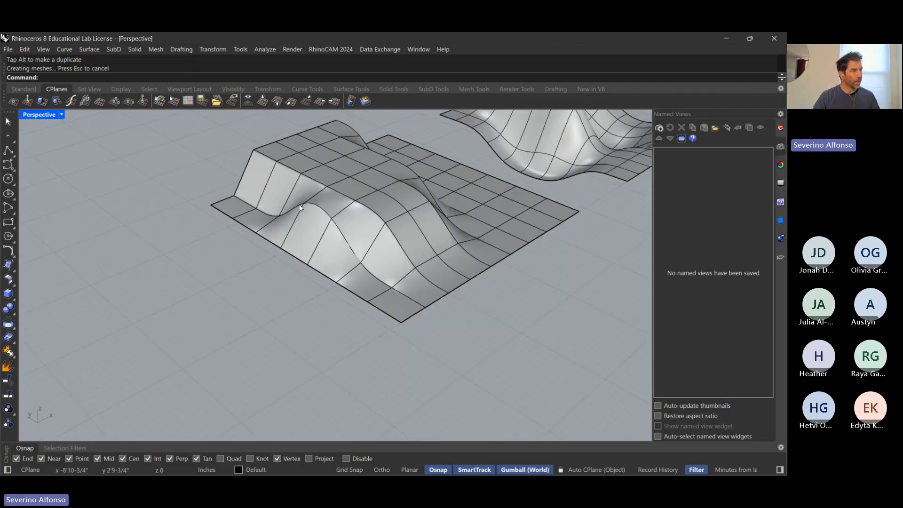
{"action": "scroll", "coordinate": [424, 295], "scroll_direction": "down", "scroll_amount": 5}
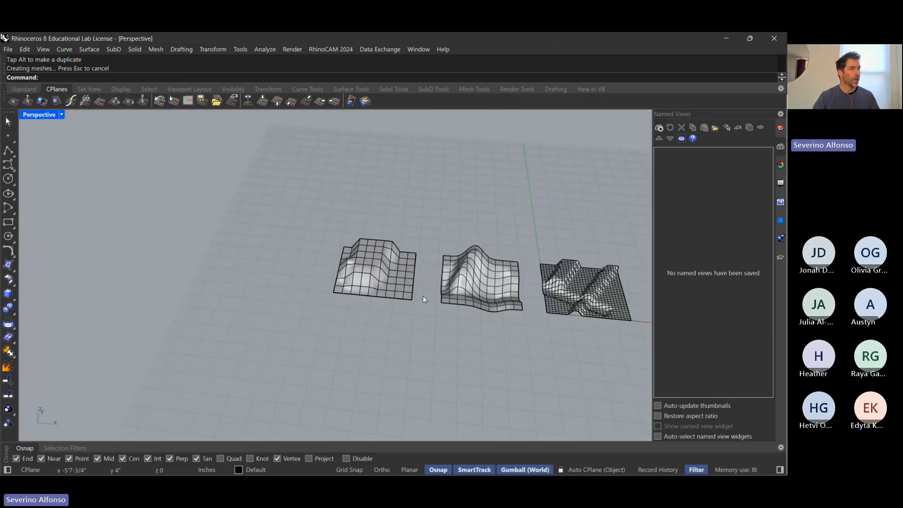
{"action": "scroll", "coordinate": [389, 292], "scroll_direction": "up", "scroll_amount": 7}
{"action": "right_click_drag", "start_coordinate": [389, 293], "coordinate": [323, 322]}
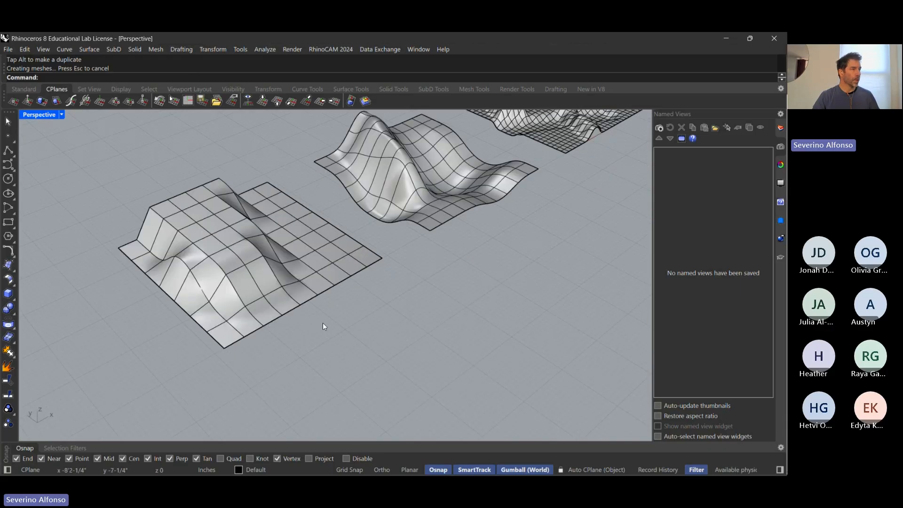
- Undo the control point deformation and the last Rebuild, and reselect the flat plane
{"action": "key", "text": "ctrl+z"}
{"action": "left_click", "coordinate": [316, 317]}
{"action": "left_click", "coordinate": [258, 259]}
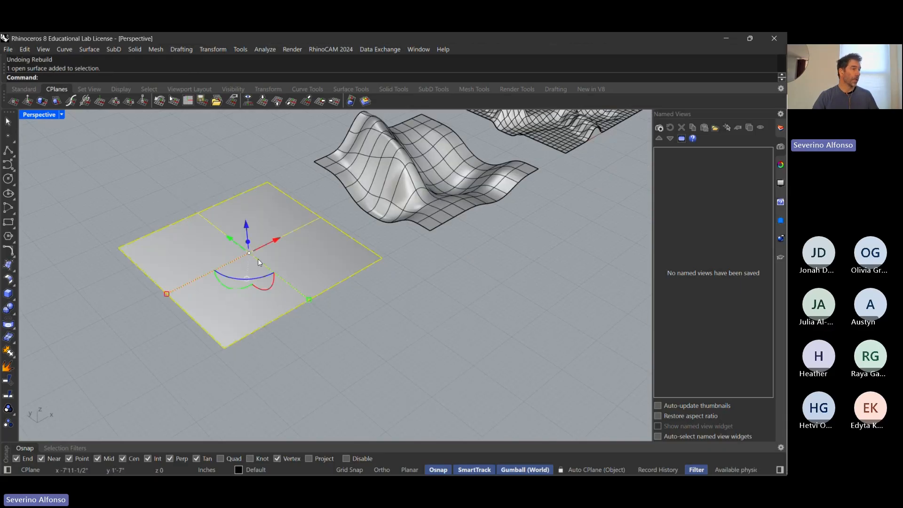
{"action": "scroll", "coordinate": [257, 259], "scroll_direction": "down", "scroll_amount": 6}
{"action": "scroll", "coordinate": [280, 264], "scroll_direction": "down", "scroll_amount": 3}
{"action": "left_click", "coordinate": [220, 261]}
{"action": "scroll", "coordinate": [220, 261], "scroll_direction": "up", "scroll_amount": 7}
{"action": "left_click", "coordinate": [344, 269]}
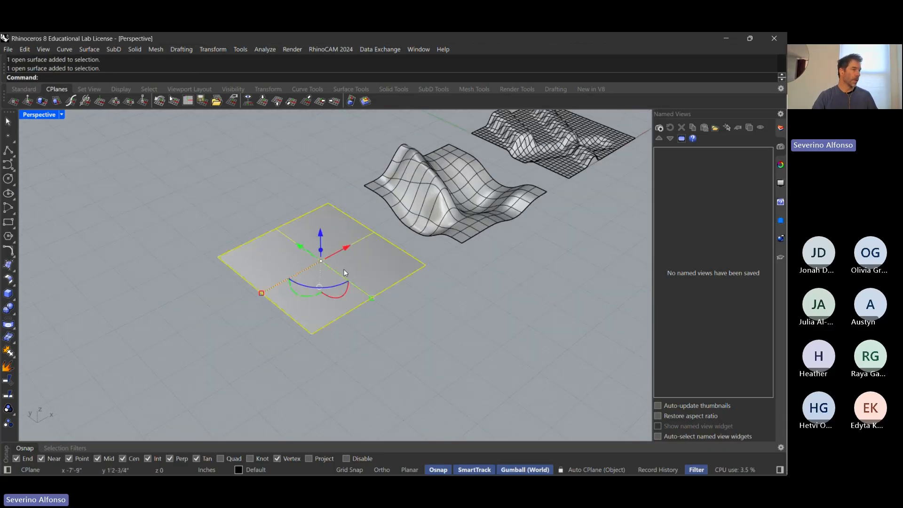
- Check the reference diagram in Google Slides, and back in Rhino start a Rebuild of the flat plane with a U point count of 5
{"action": "key", "text": "alt+Tab"}
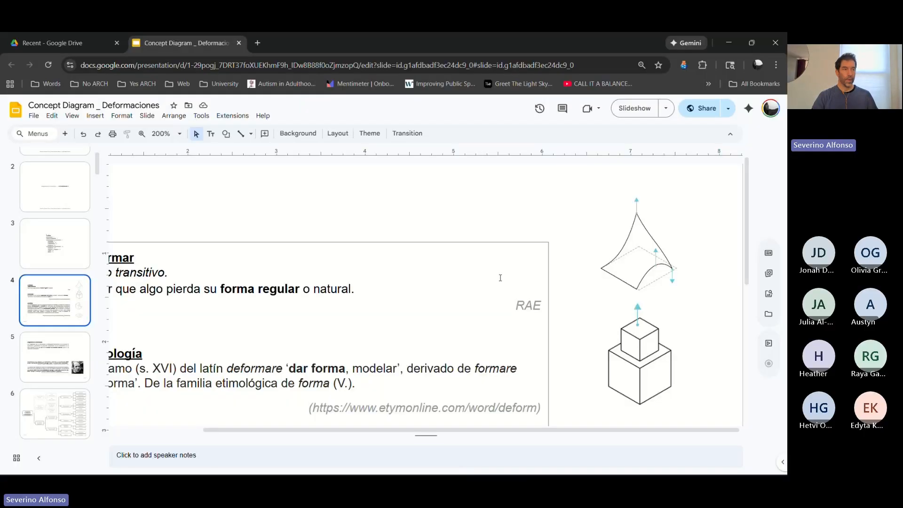
{"action": "key", "text": "alt+Tab"}
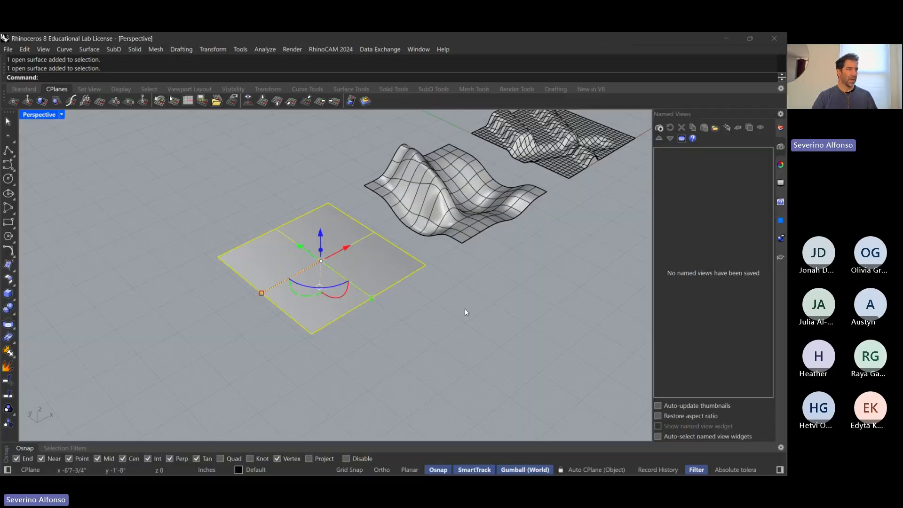
{"action": "right_click_drag", "start_coordinate": [464, 309], "coordinate": [380, 320]}
{"action": "type", "text": "Rebuild"}
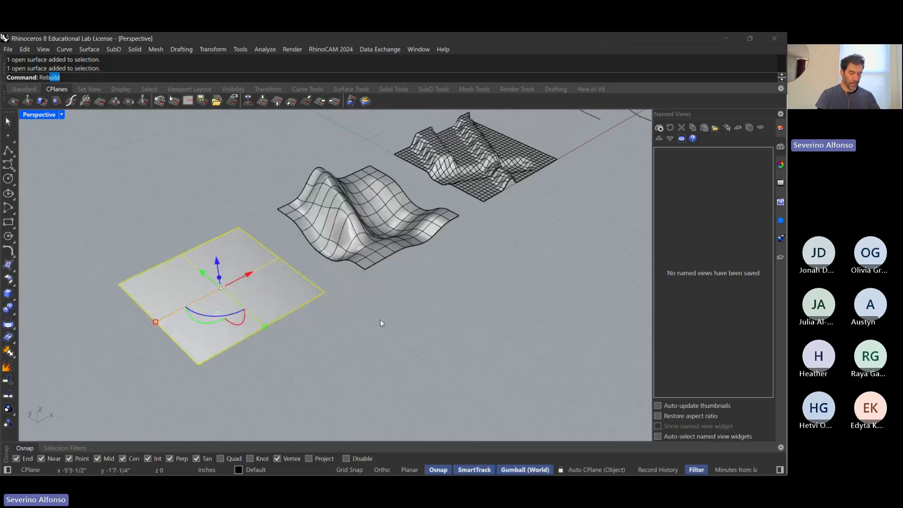
{"action": "key", "text": "Return"}
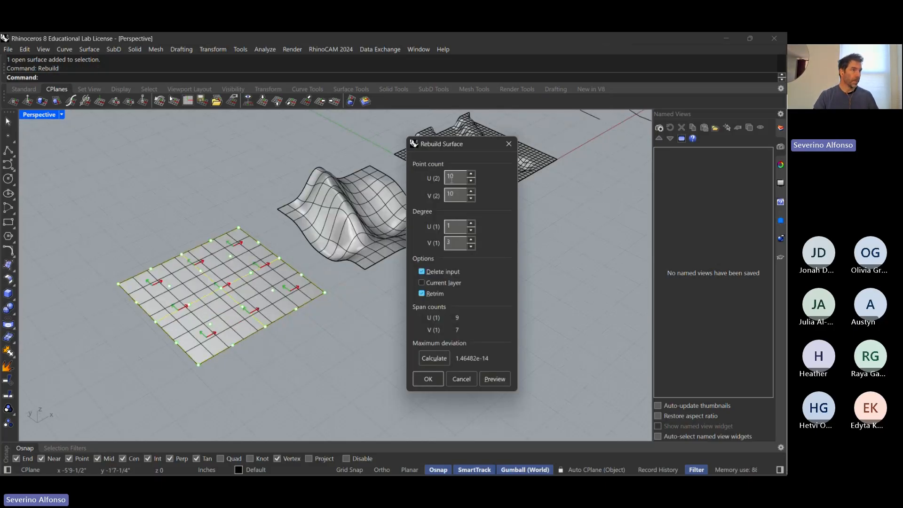
{"action": "type", "text": "6"}
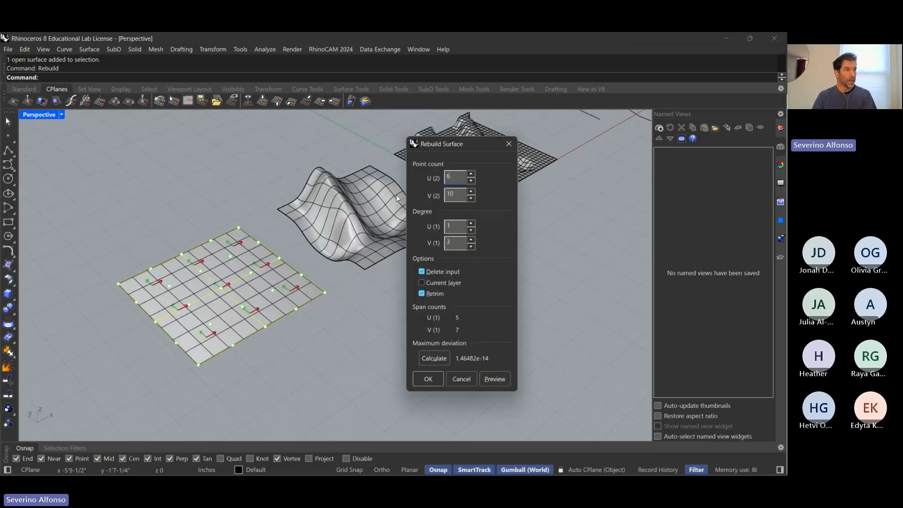
{"action": "key", "text": "Return"}
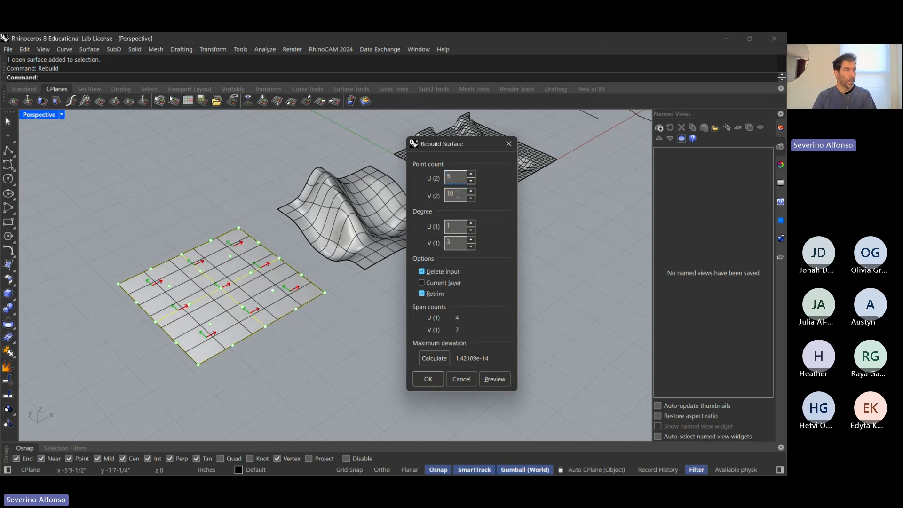
- Set the V point count to 5 and the U degree to 3, and apply the rebuild
{"action": "double_click", "coordinate": [458, 194]}
{"action": "type", "text": "5"}
{"action": "key", "text": "Return"}
{"action": "type", "text": "3"}
{"action": "key", "text": "Return"}
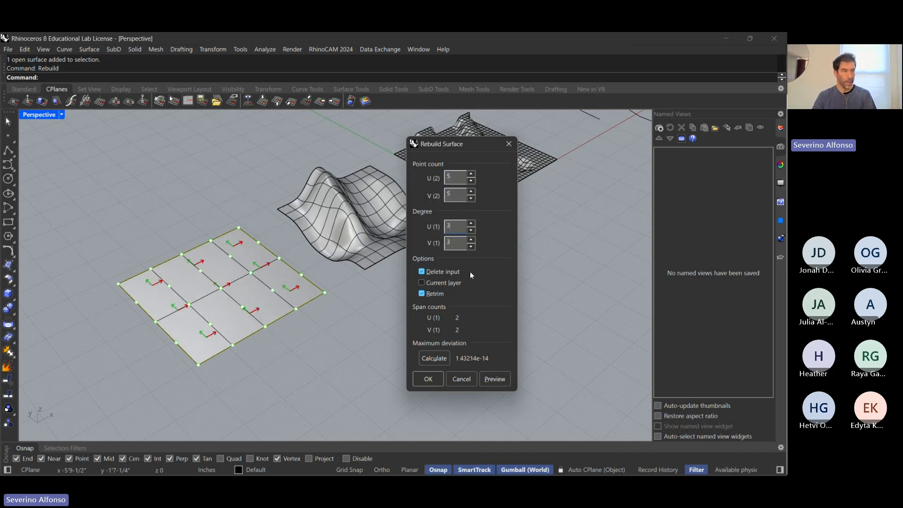
{"action": "left_click", "coordinate": [434, 379]}
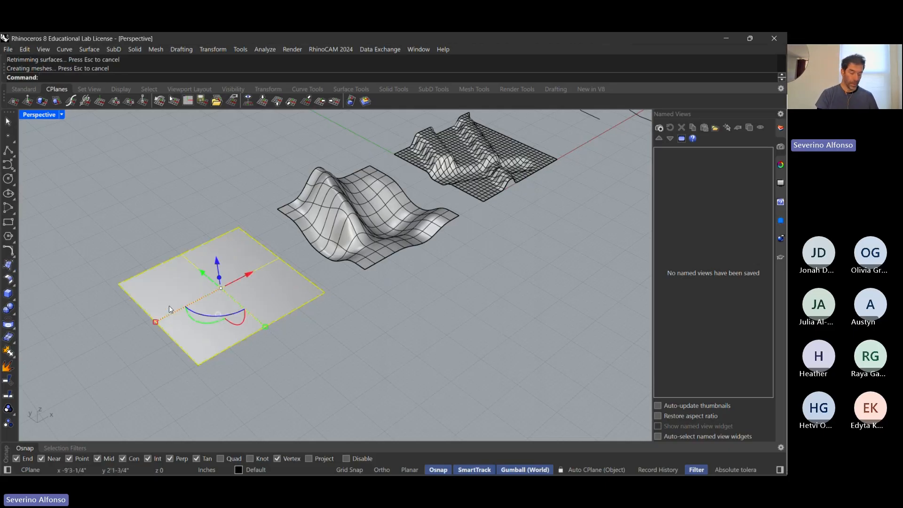
- Turn on the rebuilt plane's control points and raise the two middle points at its front edge about 3' along Z
{"action": "type", "text": "PointsOn"}
{"action": "key", "text": "Return"}
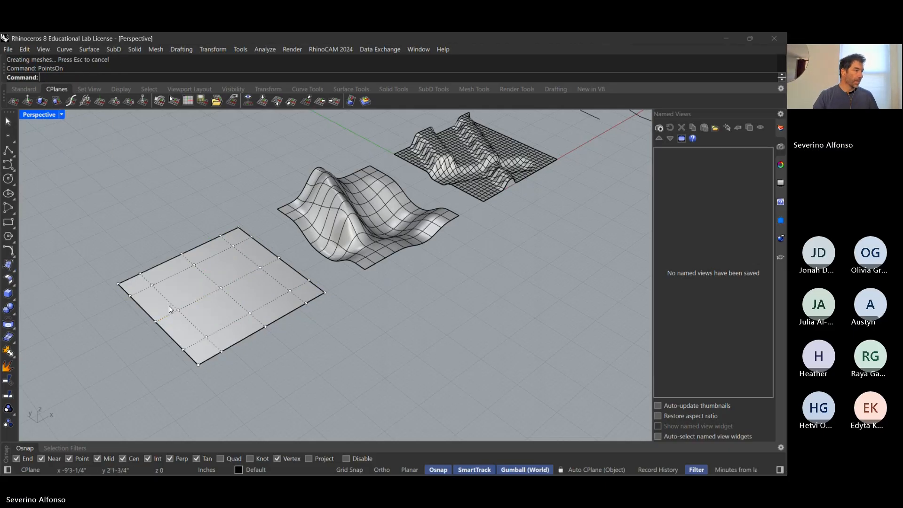
{"action": "right_click_drag", "start_coordinate": [169, 309], "coordinate": [262, 326]}
{"action": "left_click_drag", "start_coordinate": [221, 337], "coordinate": [269, 273]}
{"action": "key", "text": "alt+Tab"}
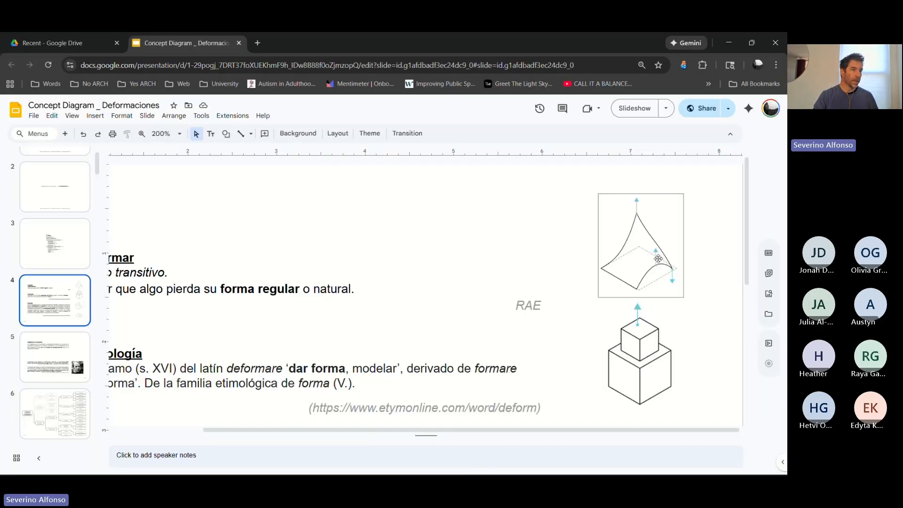
{"action": "key", "text": "alt+Tab"}
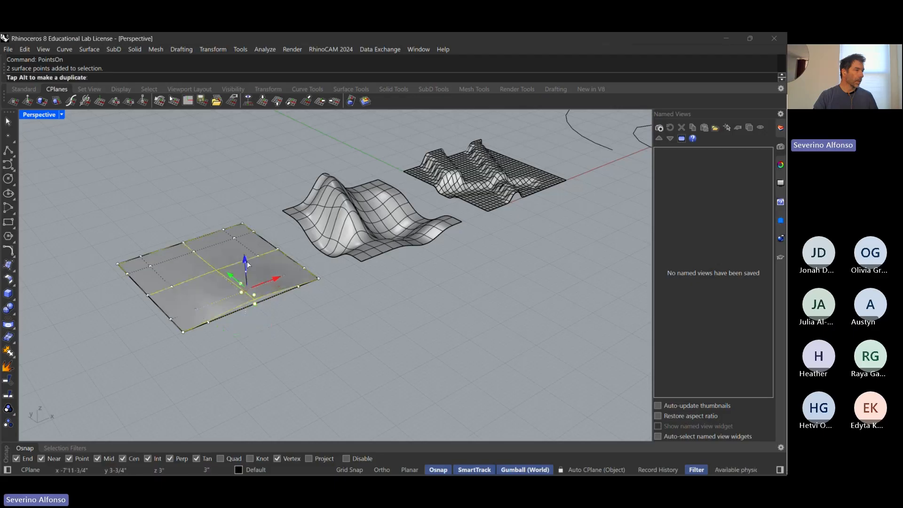
{"action": "left_click_drag", "start_coordinate": [247, 265], "coordinate": [256, 186]}
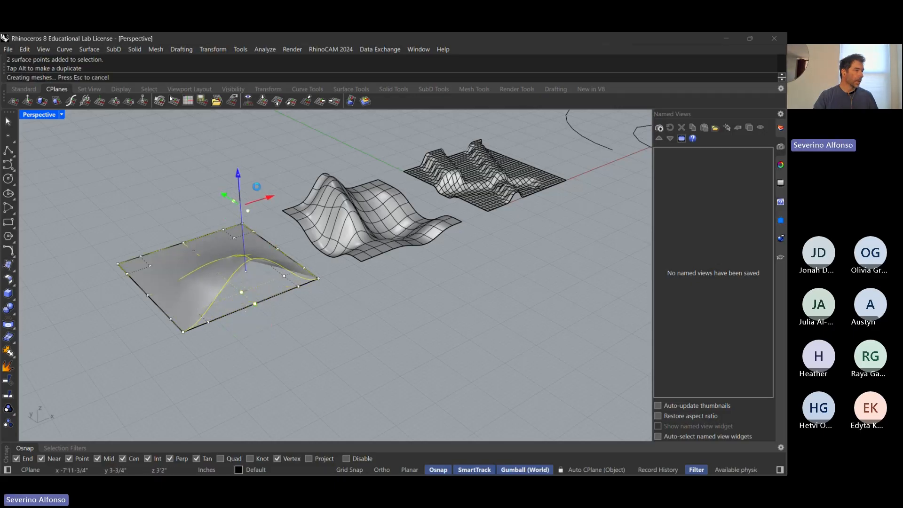
- Select the four control points around the surface's back corner and raise them along Z
{"action": "right_click_drag", "start_coordinate": [256, 187], "coordinate": [264, 207]}
{"action": "left_click_drag", "start_coordinate": [218, 190], "coordinate": [254, 252]}
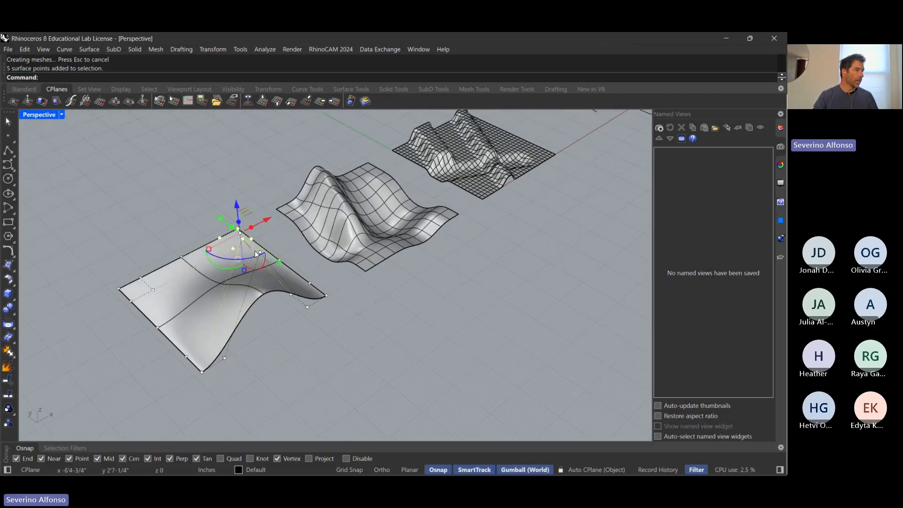
{"action": "left_click", "coordinate": [234, 211]}
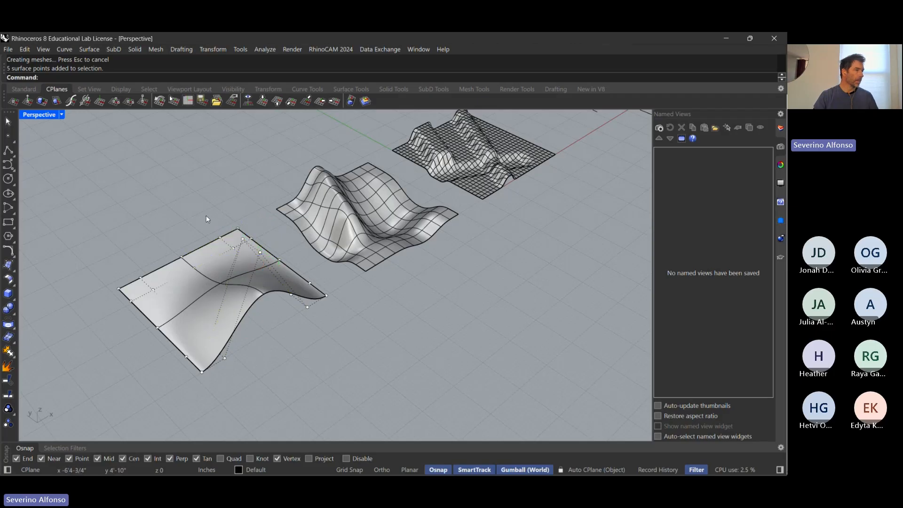
{"action": "right_click_drag", "start_coordinate": [206, 214], "coordinate": [208, 223]}
{"action": "left_click_drag", "start_coordinate": [208, 223], "coordinate": [264, 280]}
{"action": "scroll", "coordinate": [255, 262], "scroll_direction": "down", "scroll_amount": 4}
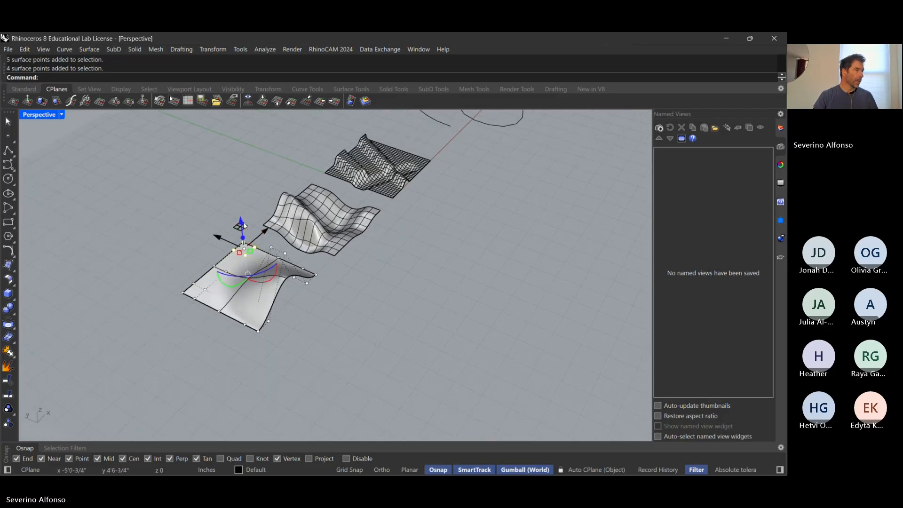
{"action": "mouse_move", "coordinate": [241, 223]}
{"action": "left_mouse_down"}
{"action": "mouse_move", "coordinate": [236, 184]}
{"action": "mouse_move", "coordinate": [243, 209]}
{"action": "left_mouse_up"}
- Check the reference diagram in Google Slides, and back in Rhino raise the corner tip point further and lower an interior point slightly along Z
{"action": "key", "text": "alt+Tab"}
{"action": "key", "text": "alt+Tab"}
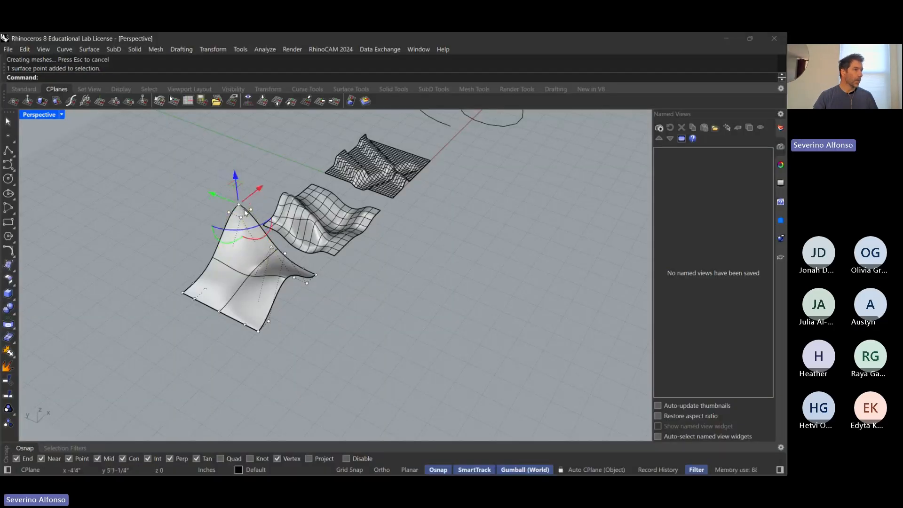
{"action": "right_click_drag", "start_coordinate": [258, 228], "coordinate": [254, 247], "text": "shift"}
{"action": "left_click_drag", "start_coordinate": [230, 195], "coordinate": [228, 184]}
{"action": "right_click_drag", "start_coordinate": [299, 343], "coordinate": [252, 282]}
{"action": "scroll", "coordinate": [250, 239], "scroll_direction": "up", "scroll_amount": 2}
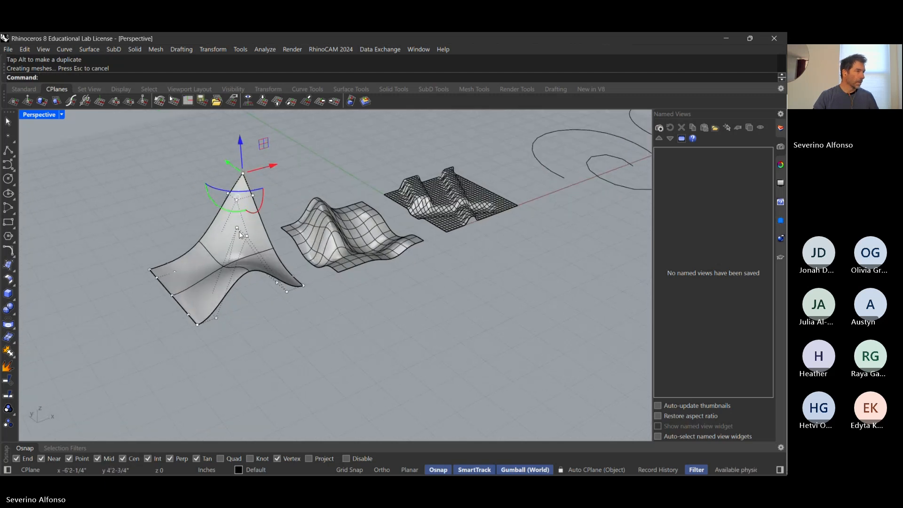
{"action": "left_click", "coordinate": [236, 227]}
{"action": "left_click_drag", "start_coordinate": [235, 201], "coordinate": [238, 213]}
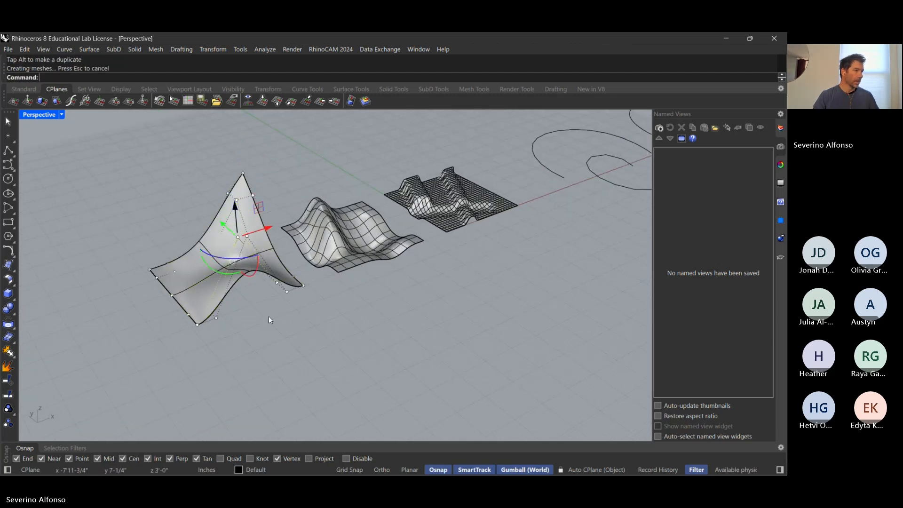
- Move the other deformed surfaces away from the peaked surface along X
{"action": "scroll", "coordinate": [269, 316], "scroll_direction": "down", "scroll_amount": 6}
{"action": "left_click_drag", "start_coordinate": [568, 197], "coordinate": [292, 330]}
{"action": "left_click_drag", "start_coordinate": [425, 265], "coordinate": [543, 220]}
- Zoom to the peaked surface with Zoom Selected and hide its control points
{"action": "left_click", "coordinate": [255, 323]}
{"action": "type", "text": "z"}
{"action": "key", "text": "Return"}
{"action": "type", "text": "s"}
{"action": "key", "text": "Return"}
{"action": "key", "text": "Escape"}
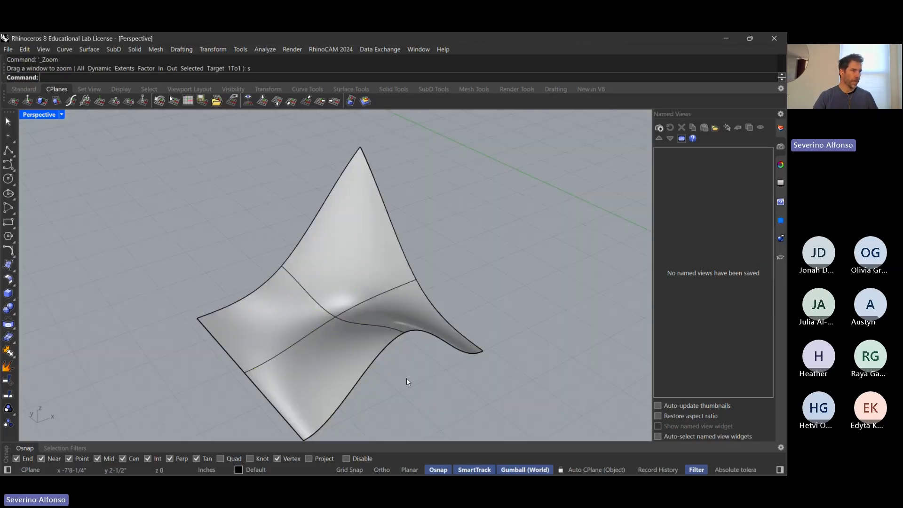
{"action": "scroll", "coordinate": [395, 375], "scroll_direction": "down", "scroll_amount": 2}
{"action": "right_click_drag", "start_coordinate": [370, 347], "coordinate": [363, 355], "text": "shift"}
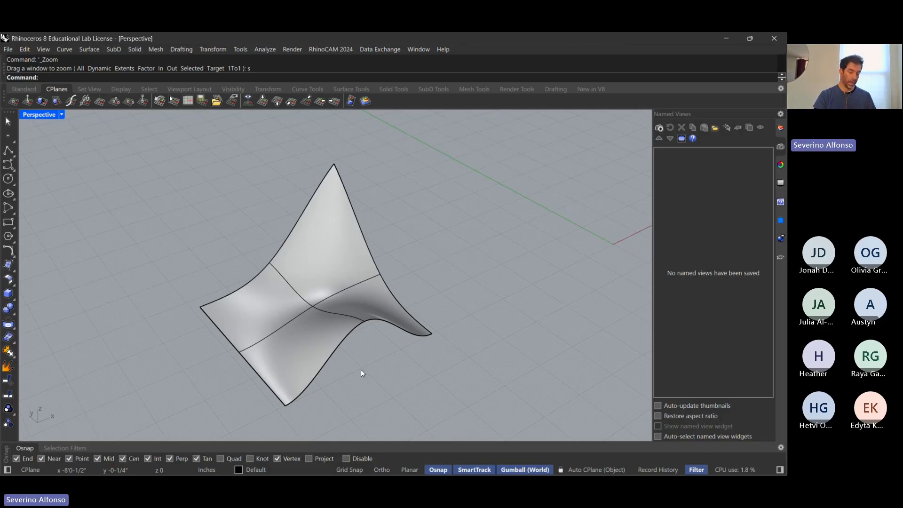
- Create a flat plane under the peaked surface between its two opposite base corners, and select the new plane
{"action": "type", "text": "plane"}
{"action": "key", "text": "Return"}
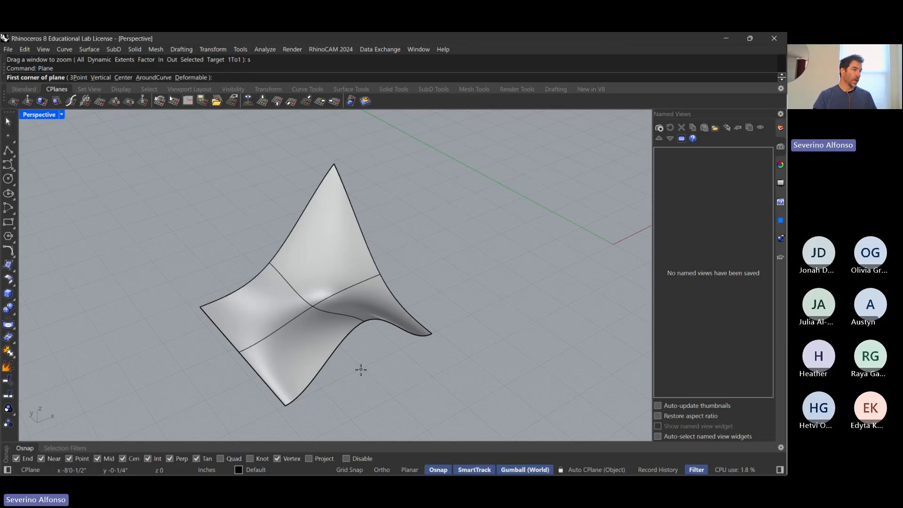
{"action": "left_click", "coordinate": [203, 307]}
{"action": "left_click", "coordinate": [430, 334]}
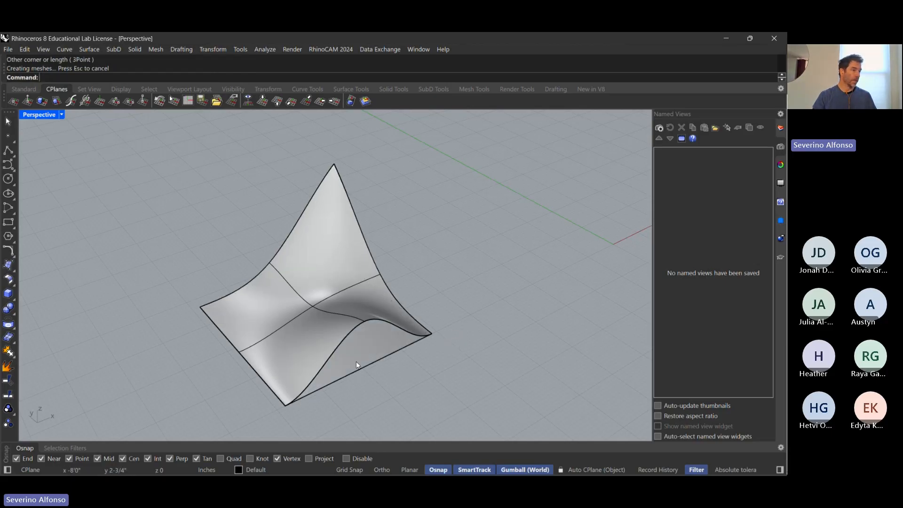
{"action": "left_click", "coordinate": [382, 379]}
{"action": "mouse_move", "coordinate": [405, 393]}
{"action": "right_mouse_down"}
{"action": "mouse_move", "coordinate": [408, 315]}
{"action": "mouse_move", "coordinate": [412, 408]}
{"action": "right_mouse_up"}
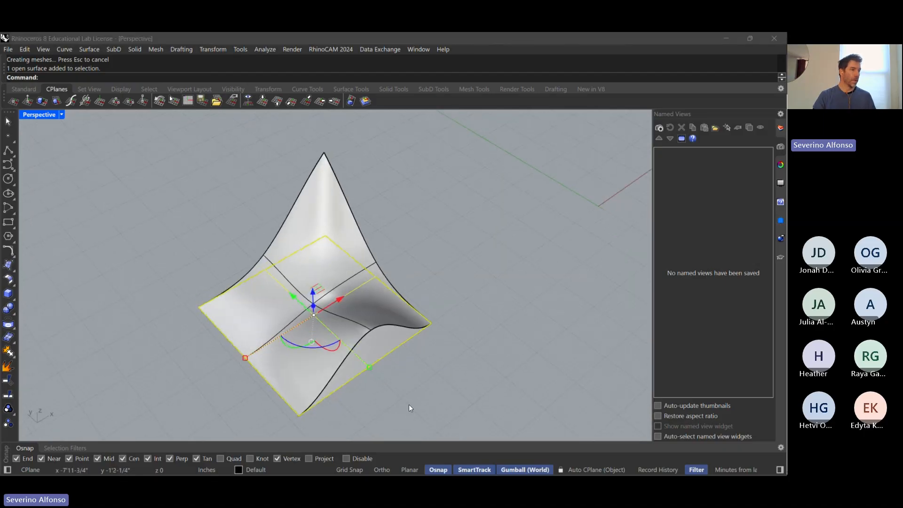
- Check the deformation diagrams on the reference slide in Google Slides, and return to Rhino
{"action": "key", "text": "alt+Tab"}
{"action": "scroll", "coordinate": [667, 274], "scroll_direction": "down", "scroll_amount": 4}
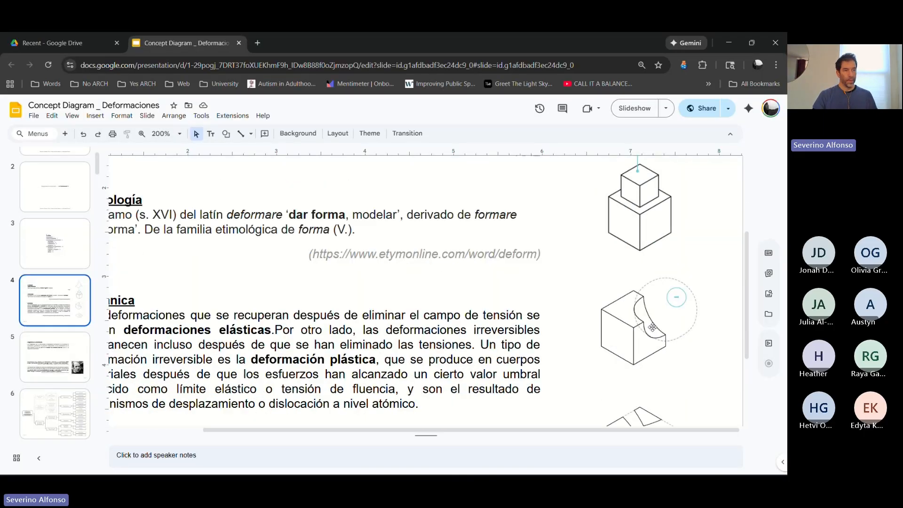
{"action": "scroll", "coordinate": [658, 263], "scroll_direction": "up", "scroll_amount": 4}
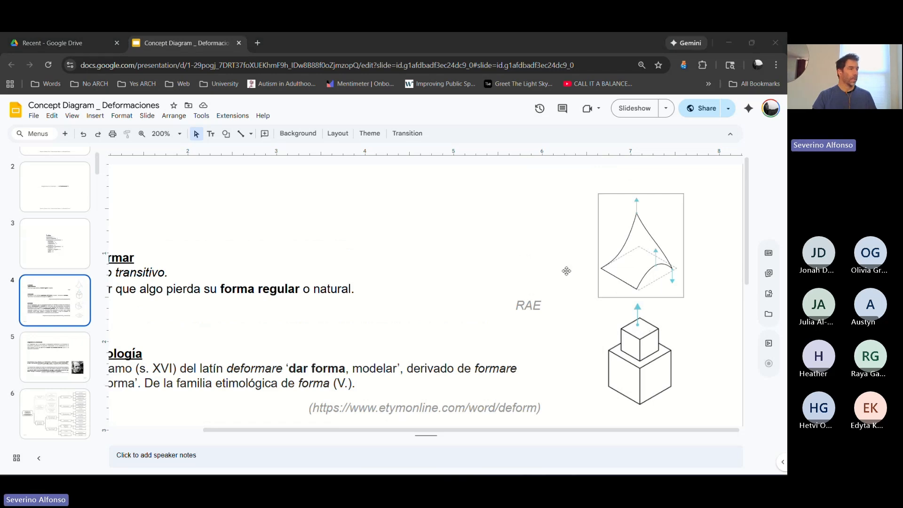
{"action": "key", "text": "alt+Tab"}
- Try the NE, NW and SE isometric views of the model in turn
{"action": "left_click", "coordinate": [62, 115]}
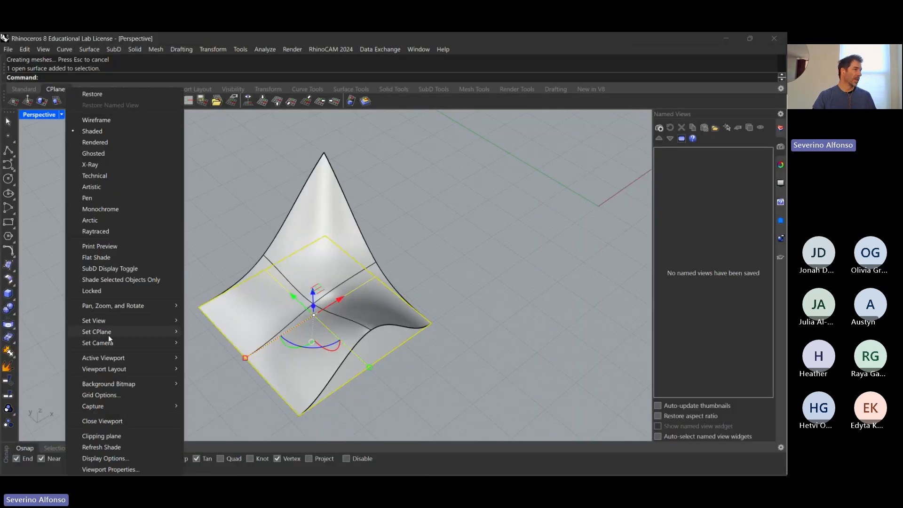
{"action": "mouse_move", "coordinate": [109, 321]}
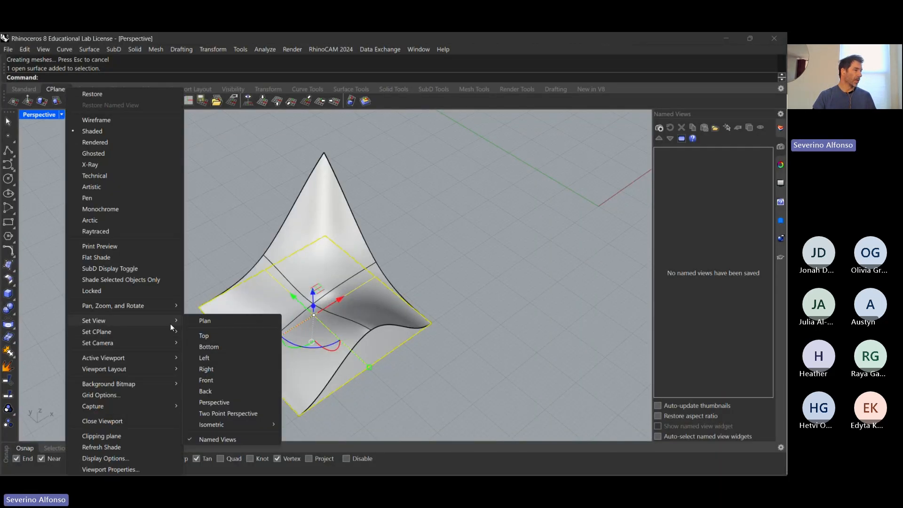
{"action": "mouse_move", "coordinate": [222, 423]}
{"action": "left_click", "coordinate": [309, 422]}
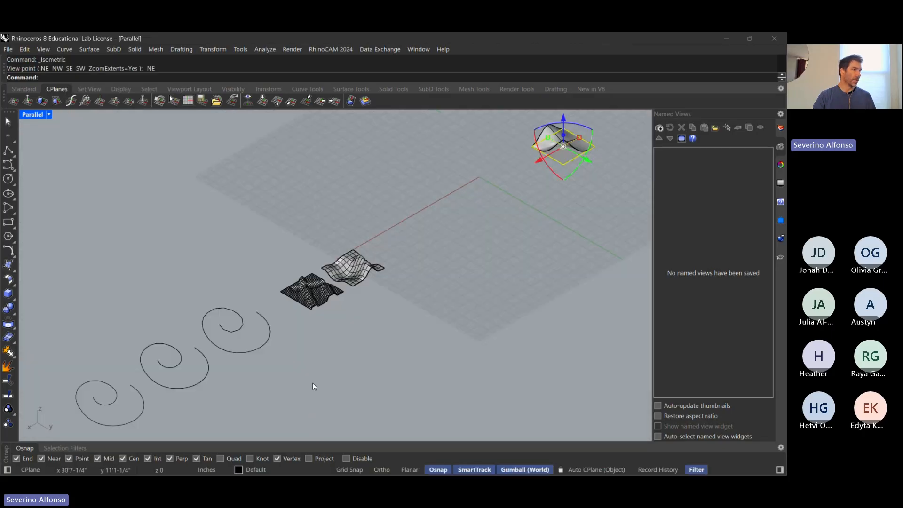
{"action": "left_click", "coordinate": [48, 114]}
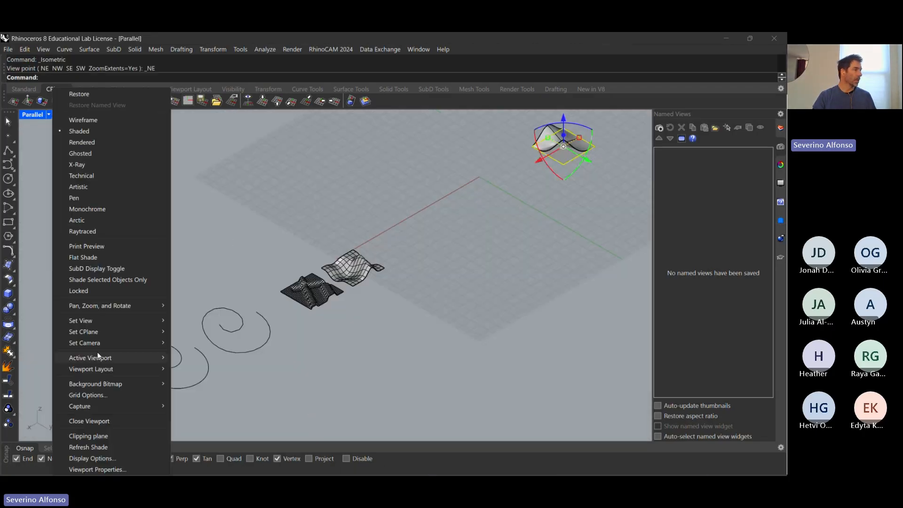
{"action": "mouse_move", "coordinate": [94, 320]}
{"action": "mouse_move", "coordinate": [207, 424]}
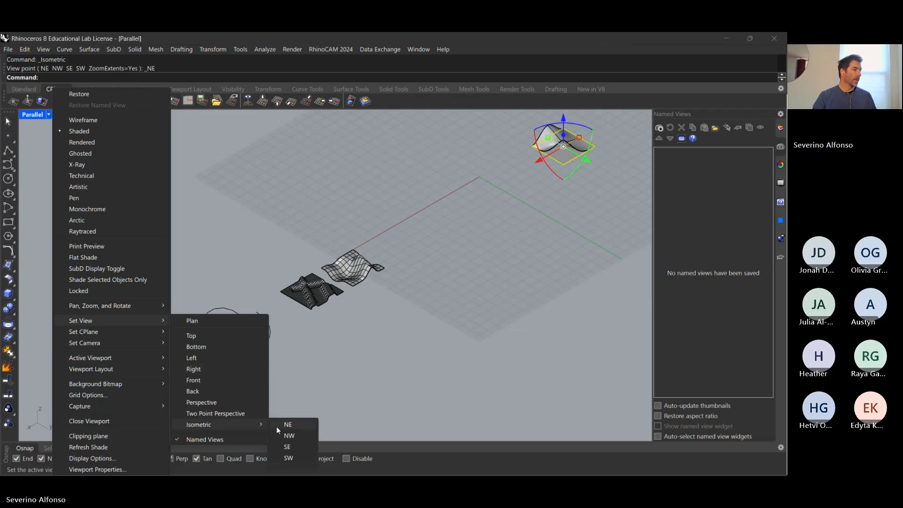
{"action": "left_click", "coordinate": [285, 435]}
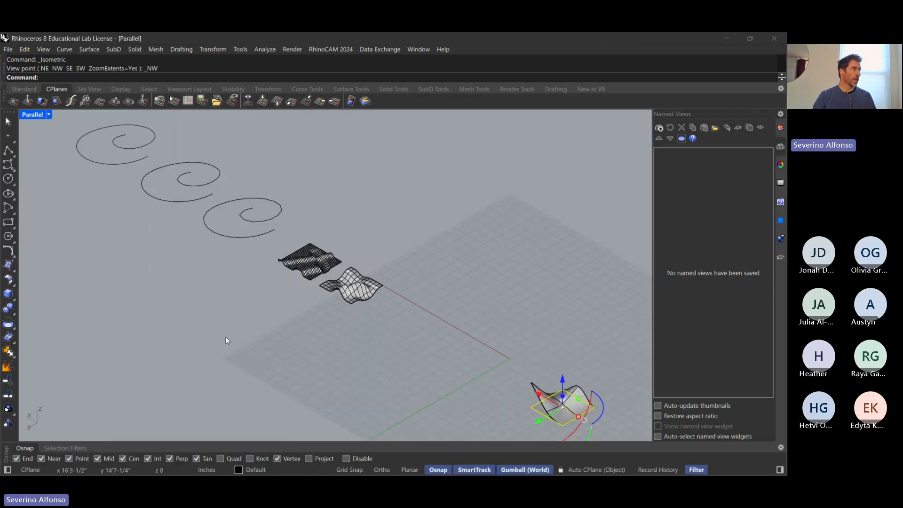
{"action": "left_click", "coordinate": [49, 114]}
{"action": "mouse_move", "coordinate": [103, 320]}
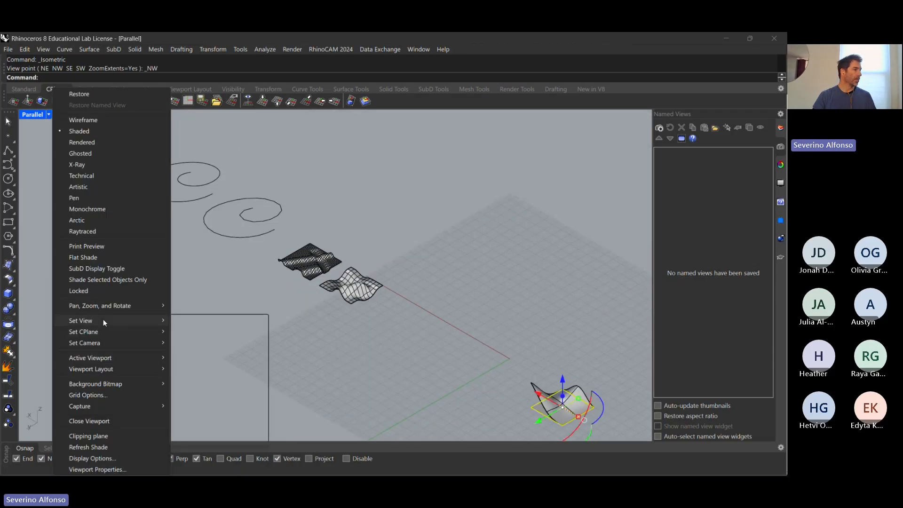
{"action": "mouse_move", "coordinate": [224, 425]}
{"action": "left_click", "coordinate": [300, 446]}
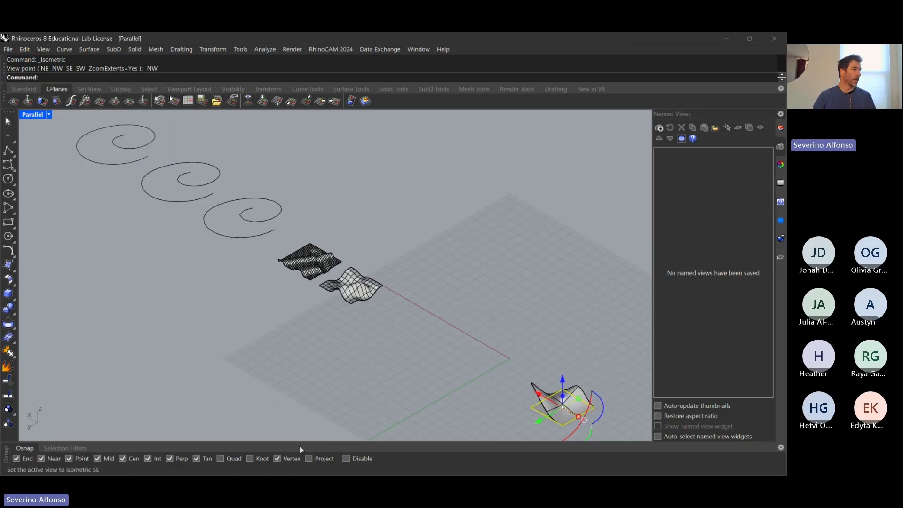
- Set the viewport to the SW isometric view and frame the peaked surface with Zoom Selected, leaving nothing selected
{"action": "left_click", "coordinate": [48, 114]}
{"action": "mouse_move", "coordinate": [89, 319]}
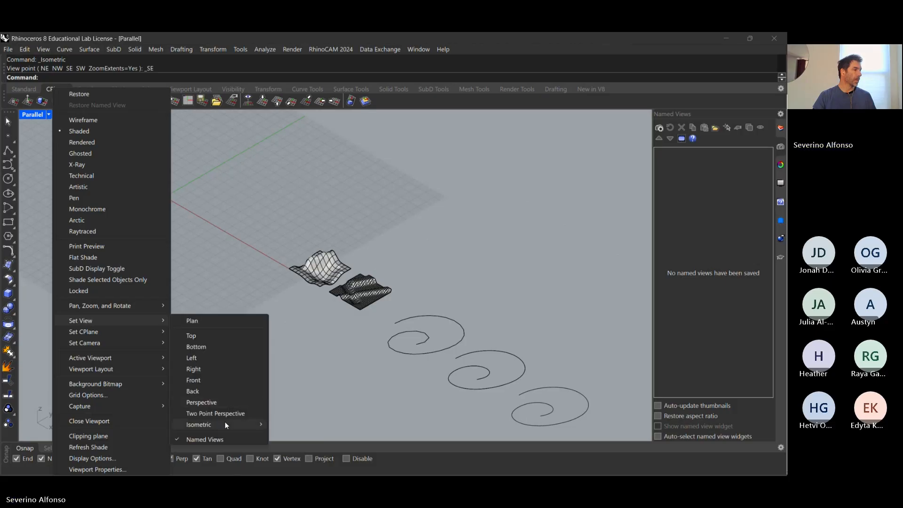
{"action": "mouse_move", "coordinate": [225, 423]}
{"action": "left_click", "coordinate": [292, 457]}
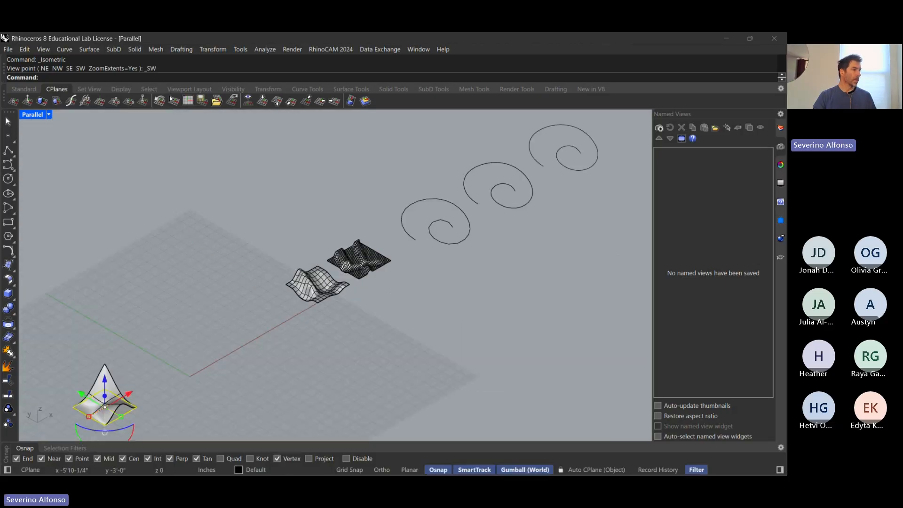
{"action": "type", "text": "z"}
{"action": "key", "text": "Return"}
{"action": "type", "text": "s"}
{"action": "key", "text": "Return"}
{"action": "key", "text": "Escape"}
{"action": "scroll", "coordinate": [280, 330], "scroll_direction": "down", "scroll_amount": 8}
{"action": "right_click_drag", "start_coordinate": [361, 288], "coordinate": [391, 283], "text": "shift"}
- Save the current viewport as a named view called GoodForDiagram
{"action": "left_click", "coordinate": [664, 129]}
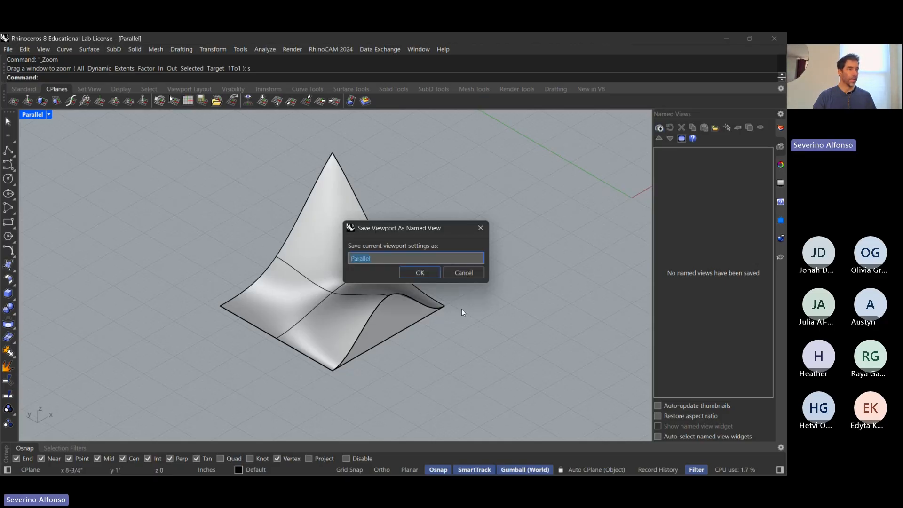
{"action": "type", "text": "GoodF"}
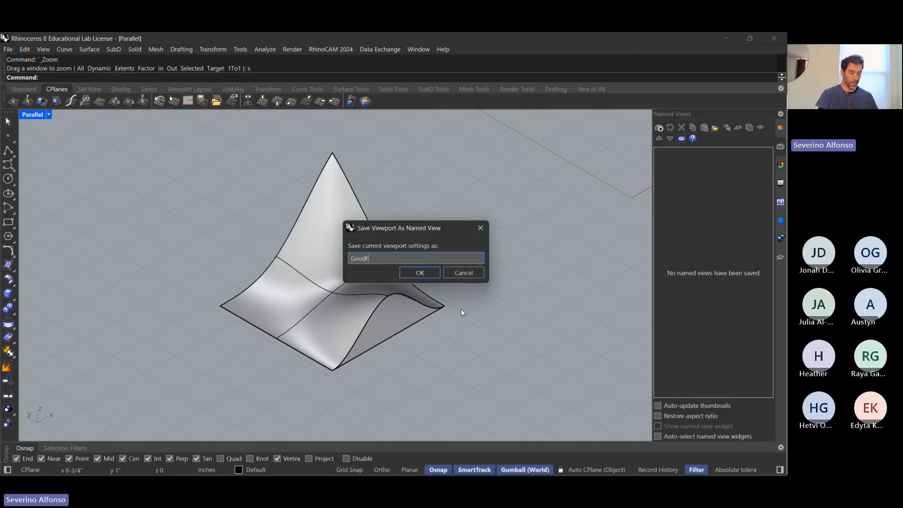
{"action": "type", "text": "orDiagram"}
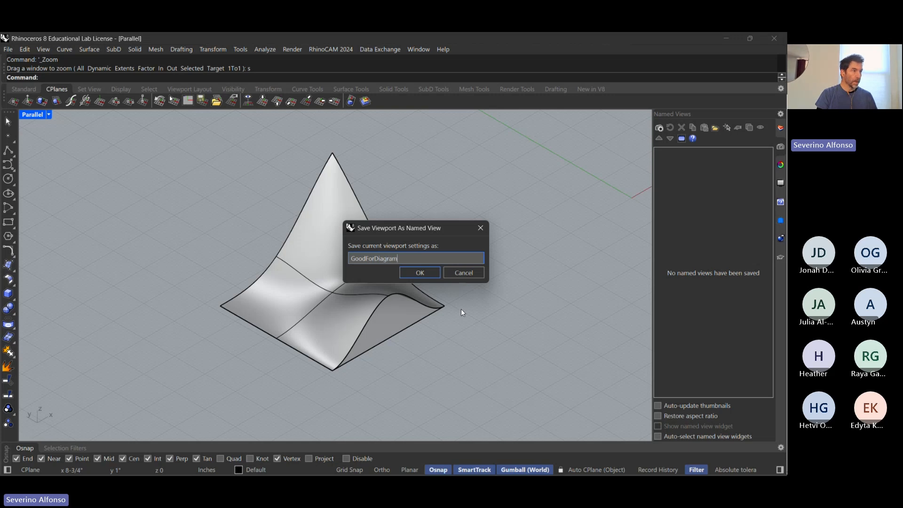
{"action": "key", "text": "Return"}
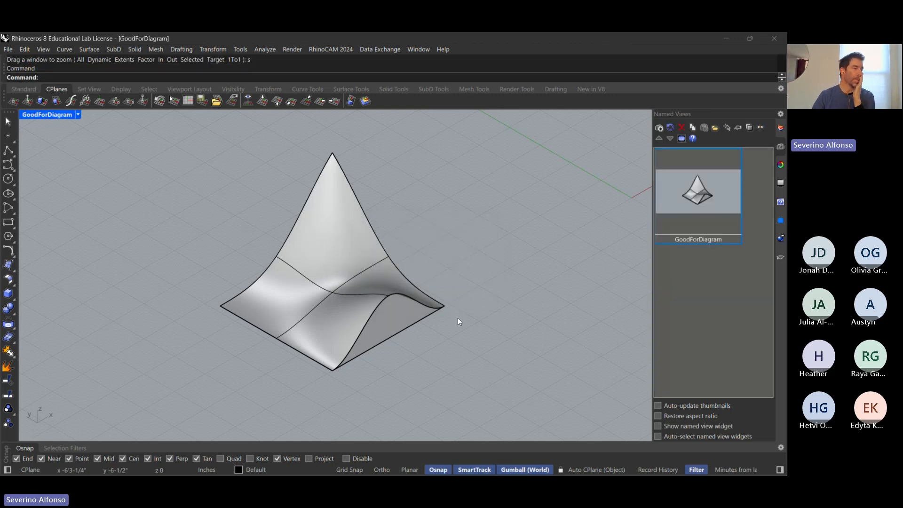
- Select the flat base plane and change its object layer to Layer 01
{"action": "left_click", "coordinate": [335, 202]}
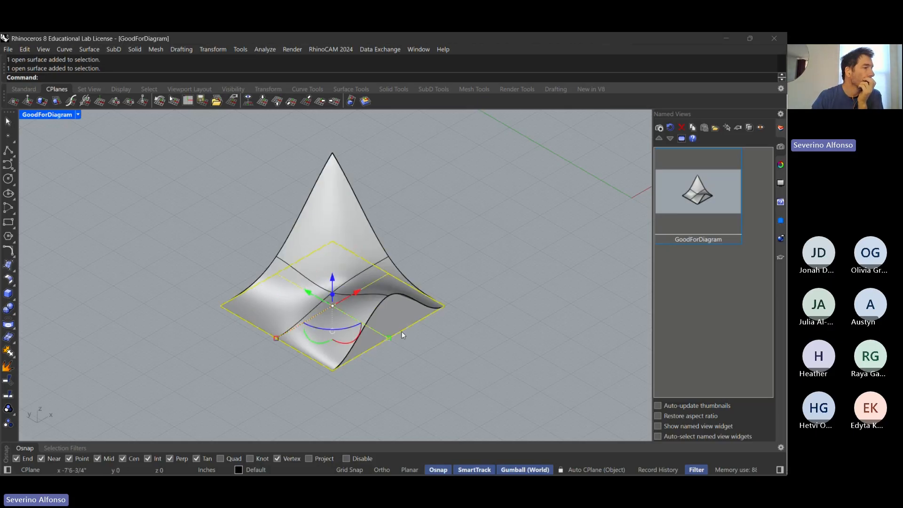
{"action": "left_click", "coordinate": [779, 129]}
{"action": "left_click", "coordinate": [780, 165]}
{"action": "left_click", "coordinate": [780, 127]}
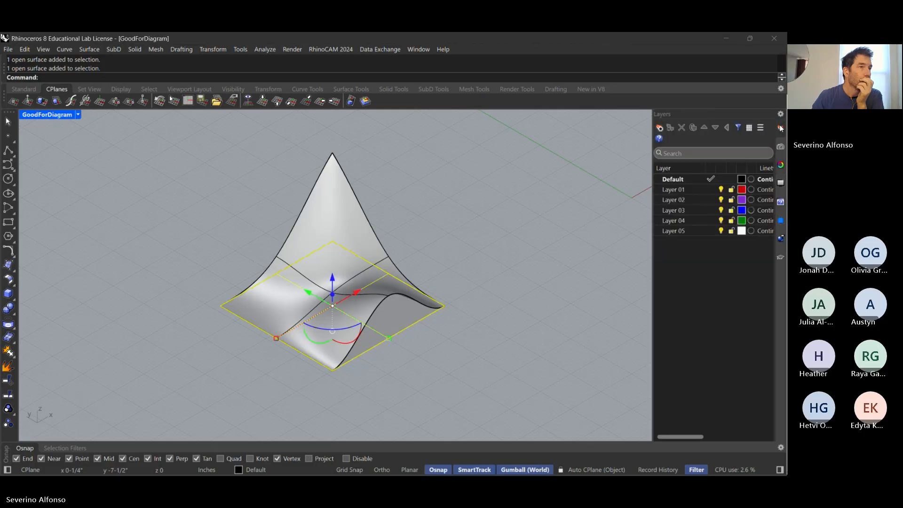
{"action": "left_click", "coordinate": [679, 190]}
{"action": "right_click", "coordinate": [679, 190]}
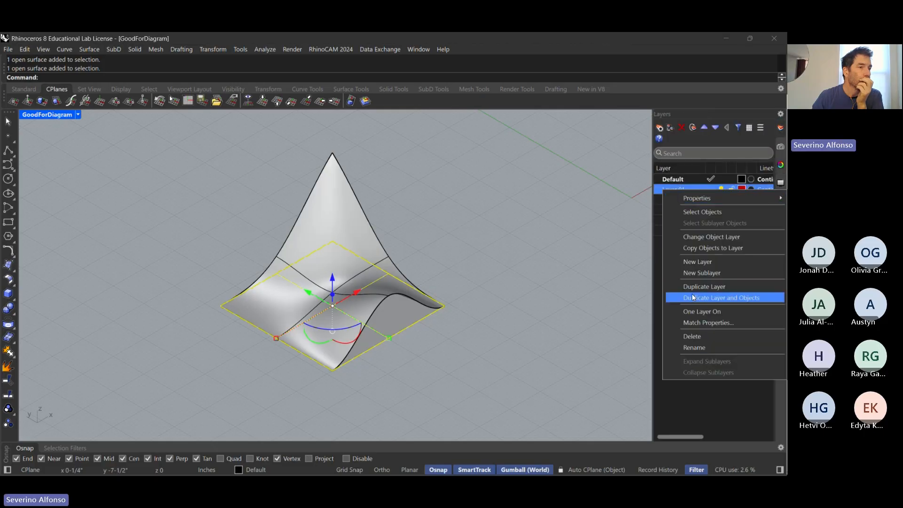
{"action": "left_click", "coordinate": [699, 237]}
{"action": "left_click", "coordinate": [520, 356]}
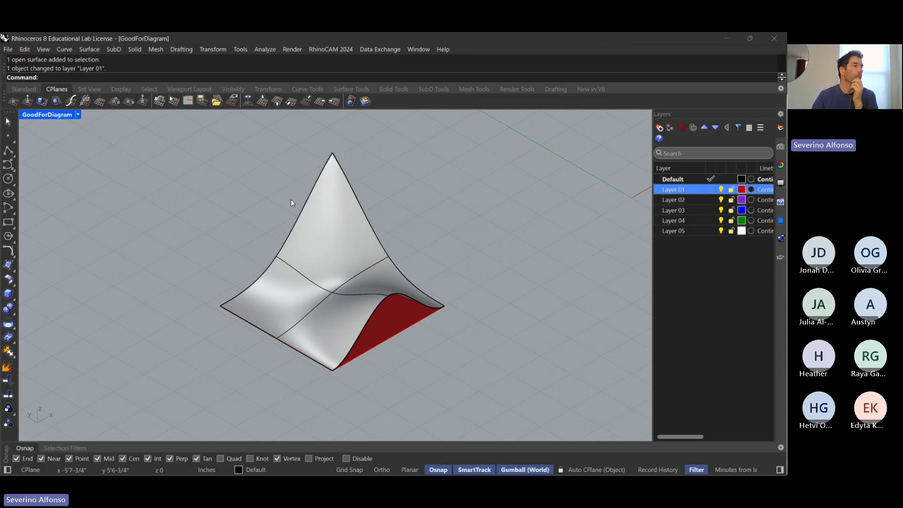
- Run Make2D on the peaked surface from the GoodForDiagram view, maintaining source layers and including hidden lines and the viewport rectangle
{"action": "left_click", "coordinate": [348, 205]}
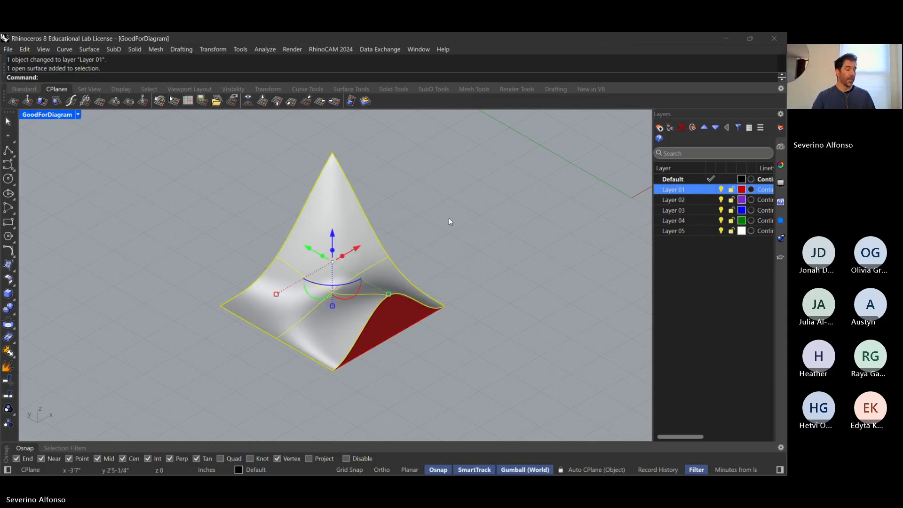
{"action": "key", "text": "Return"}
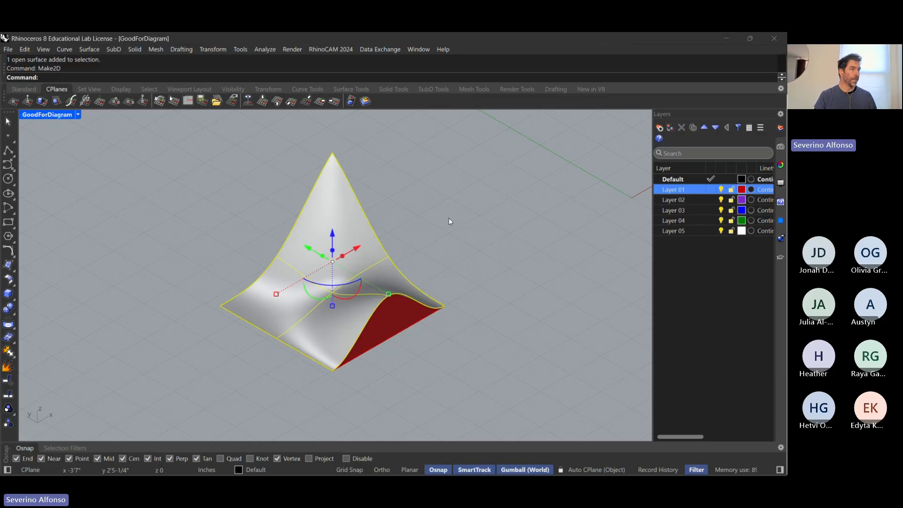
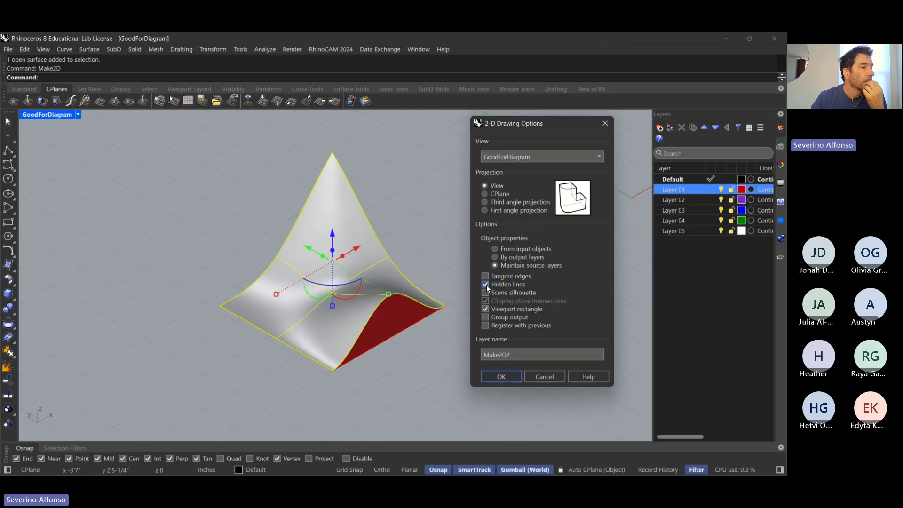
{"action": "left_click", "coordinate": [499, 377]}
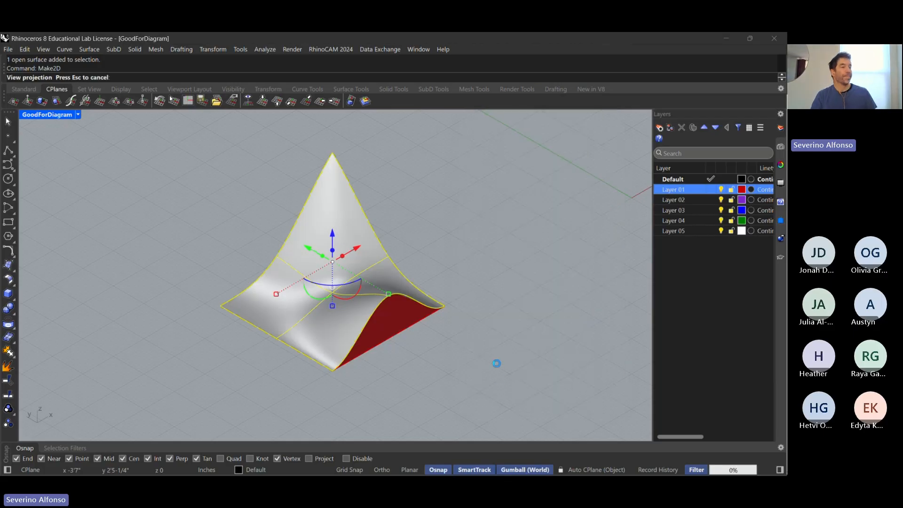
- In the Top view, move the peaked surface's 2D drawing up and left of the models, and inspect its curves up close
{"action": "scroll", "coordinate": [490, 311], "scroll_direction": "down", "scroll_amount": 9}
{"action": "key", "text": "ctrl+F1"}
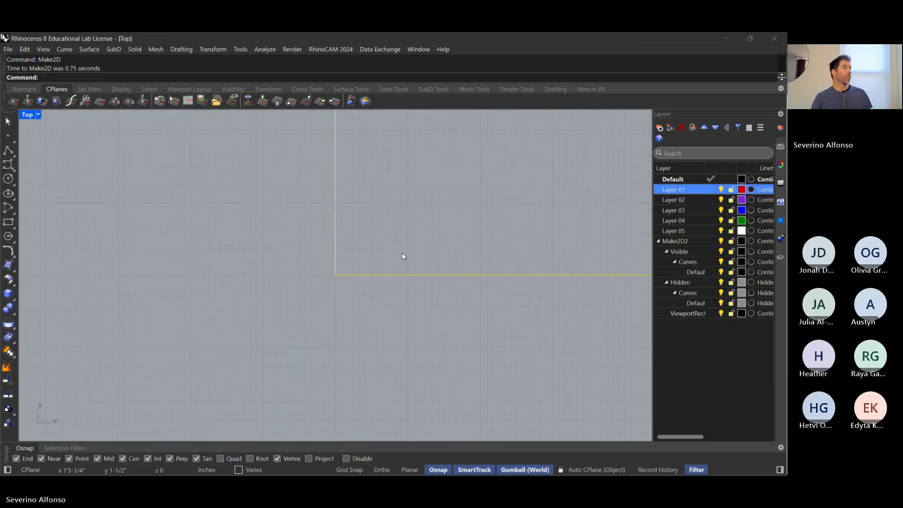
{"action": "scroll", "coordinate": [173, 227], "scroll_direction": "down", "scroll_amount": 6}
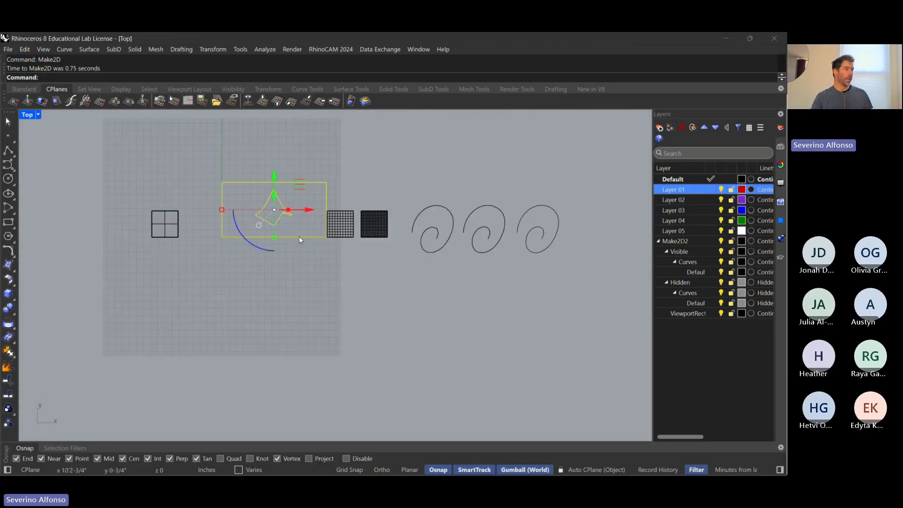
{"action": "scroll", "coordinate": [299, 236], "scroll_direction": "down", "scroll_amount": 3}
{"action": "left_click_drag", "start_coordinate": [315, 198], "coordinate": [189, 138]}
{"action": "left_click", "coordinate": [208, 316]}
{"action": "scroll", "coordinate": [154, 160], "scroll_direction": "up", "scroll_amount": 20}
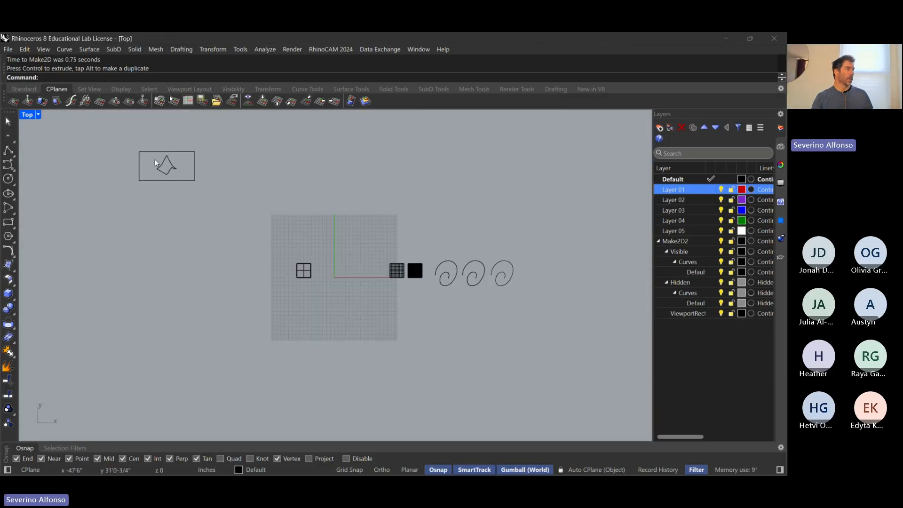
{"action": "scroll", "coordinate": [337, 345], "scroll_direction": "up", "scroll_amount": 5}
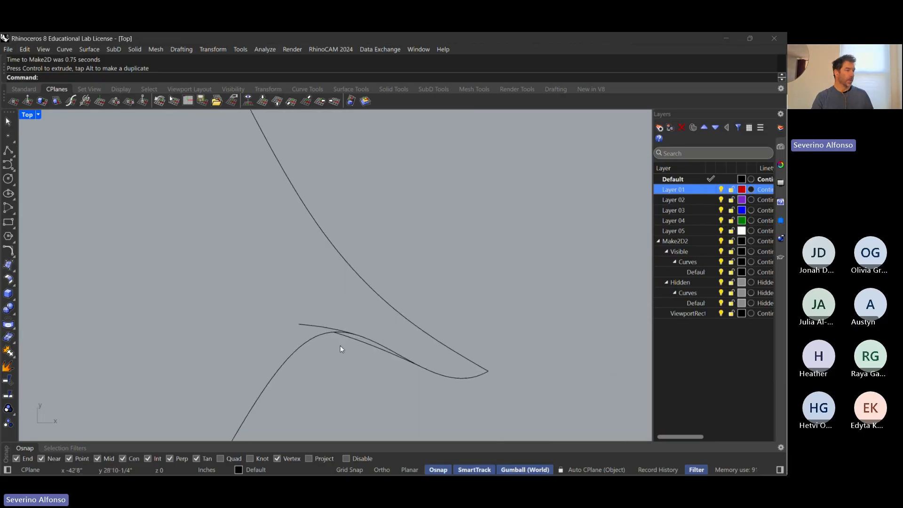
- Return to the isometric viewport and restore the saved GoodForDiagram named view
{"action": "scroll", "coordinate": [340, 345], "scroll_direction": "down", "scroll_amount": 15}
{"action": "key", "text": "ctrl+F2"}
{"action": "key", "text": "ctrl+Tab"}
{"action": "key", "text": "ctrl+Tab"}
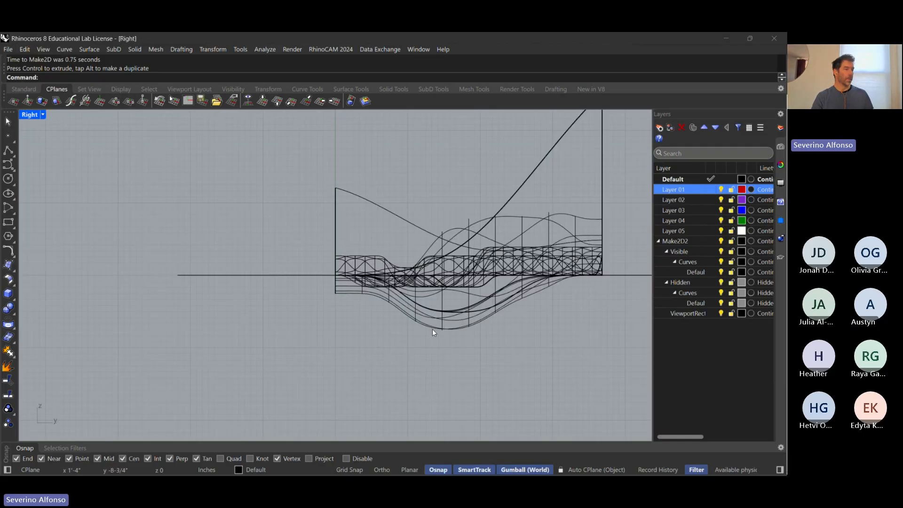
{"action": "left_click", "coordinate": [780, 148]}
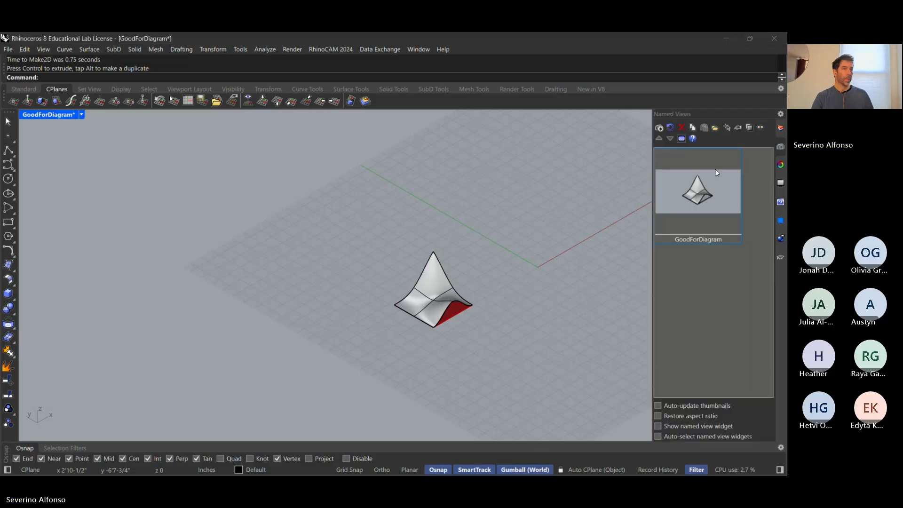
{"action": "double_click", "coordinate": [681, 182]}
- Run Make2D on the red base plane from the GoodForDiagram view, with hidden lines and the viewport rectangle
{"action": "left_click", "coordinate": [418, 318]}
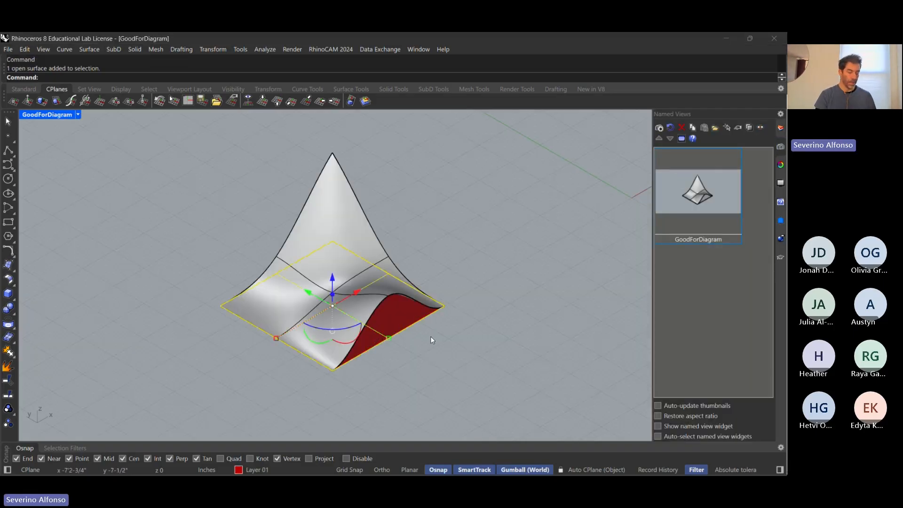
{"action": "type", "text": "Make2D"}
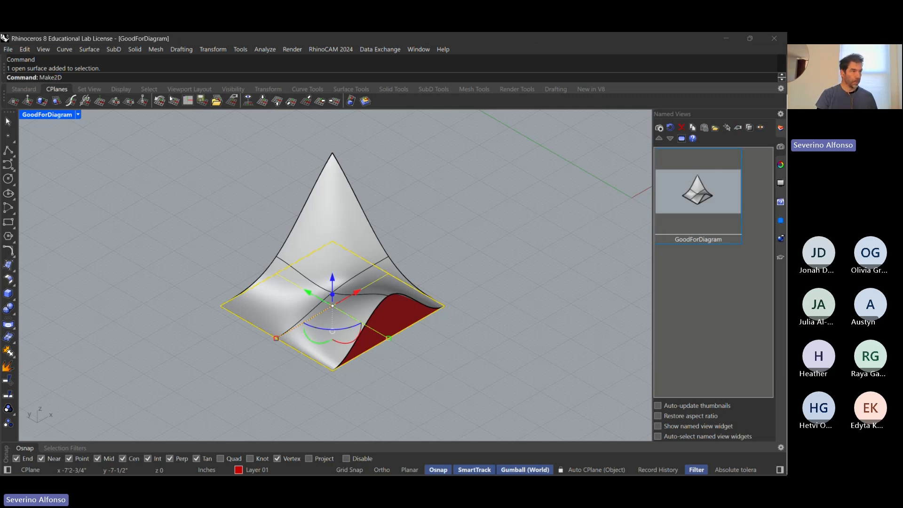
{"action": "key", "text": "Return"}
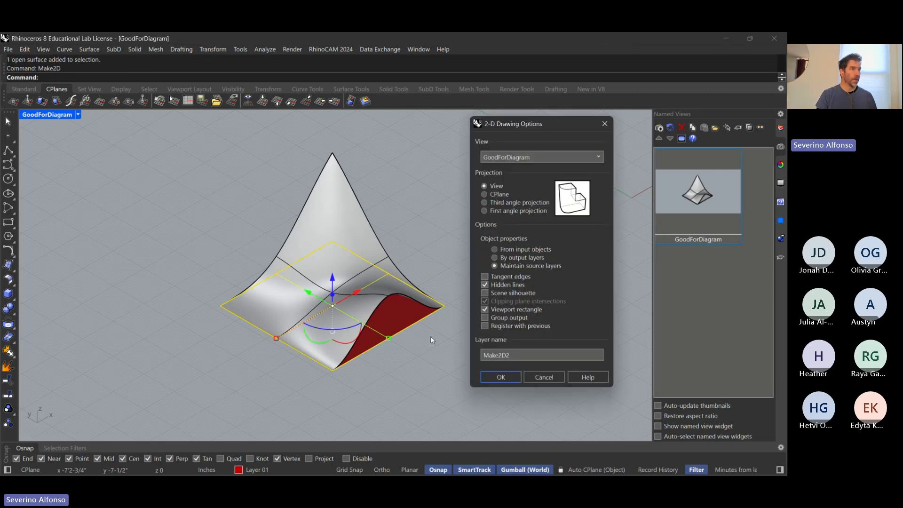
{"action": "left_click", "coordinate": [500, 376]}
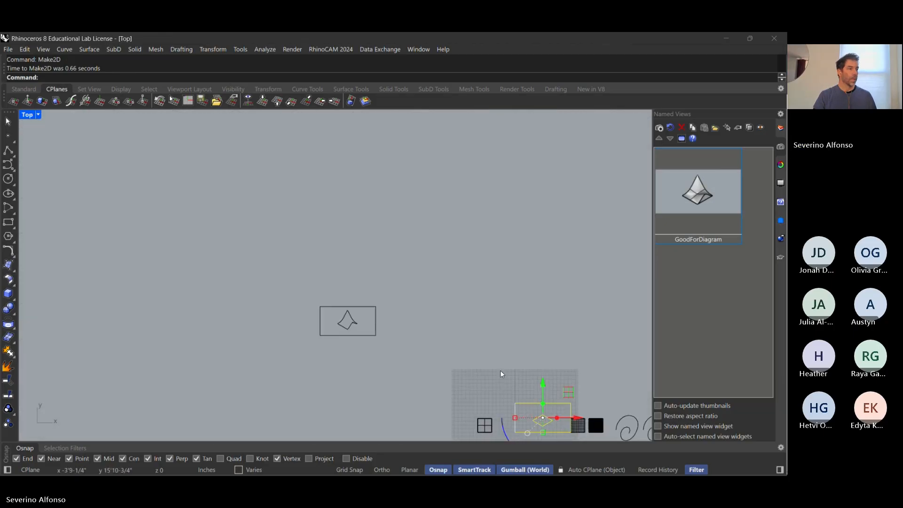
- Move the base plane's 2D drawing onto the peaked surface's 2D drawing, aligning their viewport rectangles corner to corner
{"action": "scroll", "coordinate": [502, 369], "scroll_direction": "down", "scroll_amount": 6}
{"action": "type", "text": "M"}
{"action": "key", "text": "Return"}
{"action": "scroll", "coordinate": [503, 399], "scroll_direction": "up", "scroll_amount": 4}
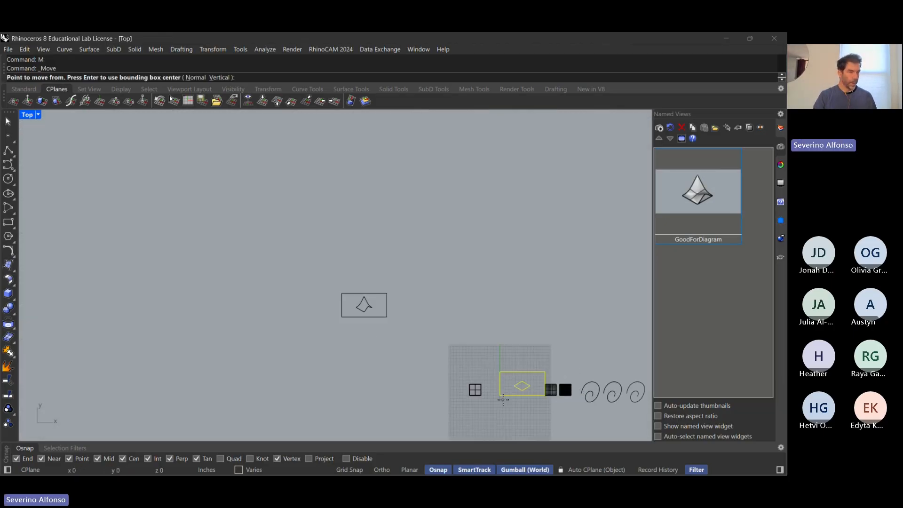
{"action": "scroll", "coordinate": [503, 399], "scroll_direction": "up", "scroll_amount": 4}
{"action": "left_click", "coordinate": [498, 393]}
{"action": "left_click", "coordinate": [256, 274]}
{"action": "scroll", "coordinate": [258, 257], "scroll_direction": "up", "scroll_amount": 4}
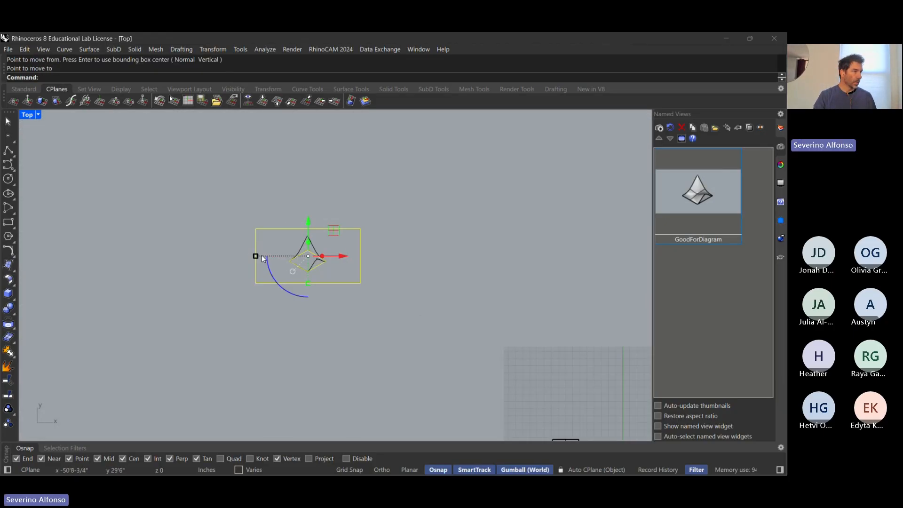
{"action": "scroll", "coordinate": [262, 255], "scroll_direction": "up", "scroll_amount": 6}
- Delete the two overlapping viewport rectangles around the combined drawing, checking the reference diagram in the Concept Diagram slides
{"action": "key", "text": "Escape"}
{"action": "left_click_drag", "start_coordinate": [255, 191], "coordinate": [199, 366]}
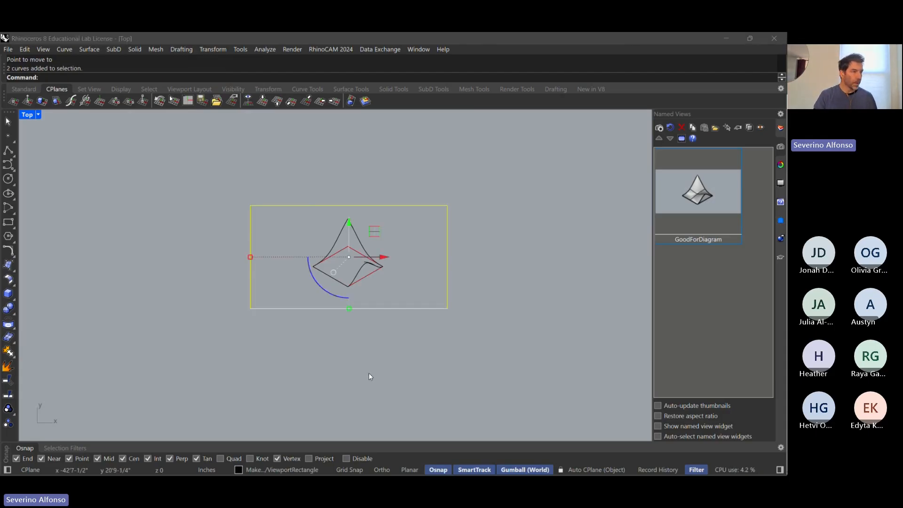
{"action": "key", "text": "alt+Tab"}
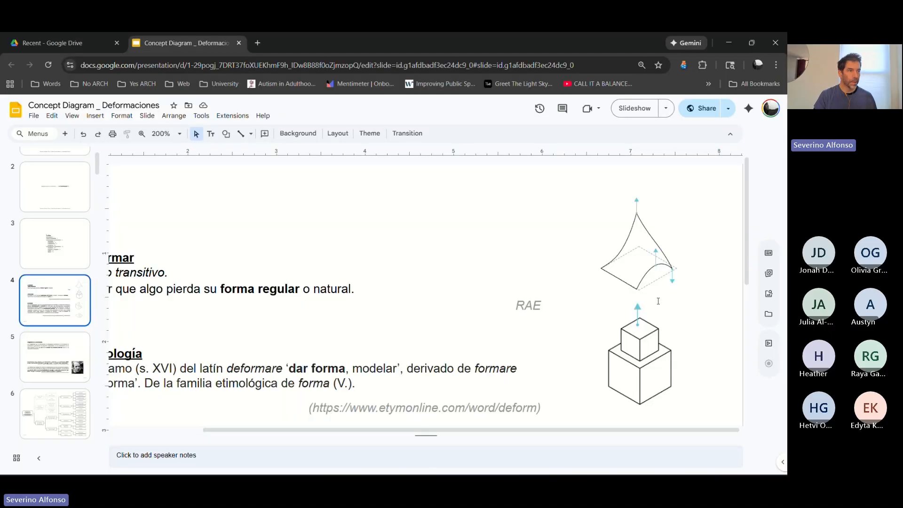
{"action": "key", "text": "alt+Tab"}
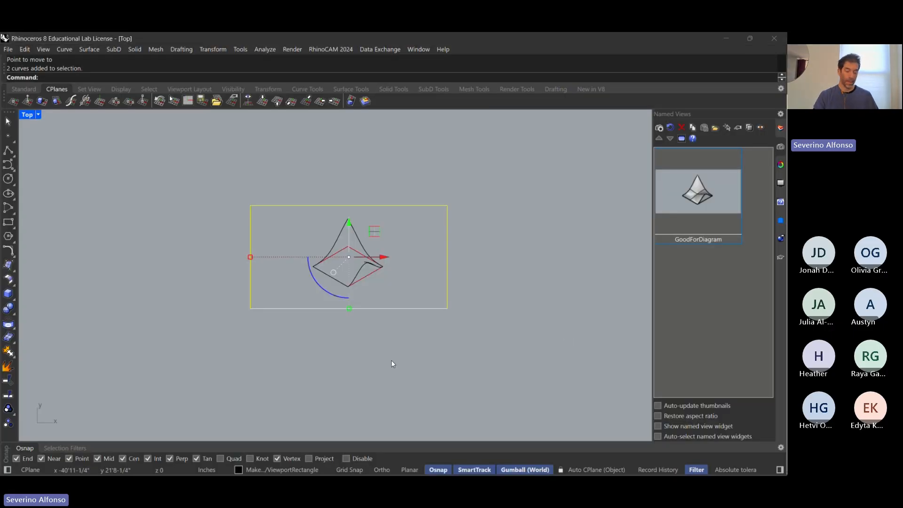
{"action": "key", "text": "Delete"}
{"action": "scroll", "coordinate": [330, 266], "scroll_direction": "up", "scroll_amount": 3}
{"action": "scroll", "coordinate": [321, 281], "scroll_direction": "up", "scroll_amount": 3}
{"action": "scroll", "coordinate": [321, 281], "scroll_direction": "down", "scroll_amount": 1}
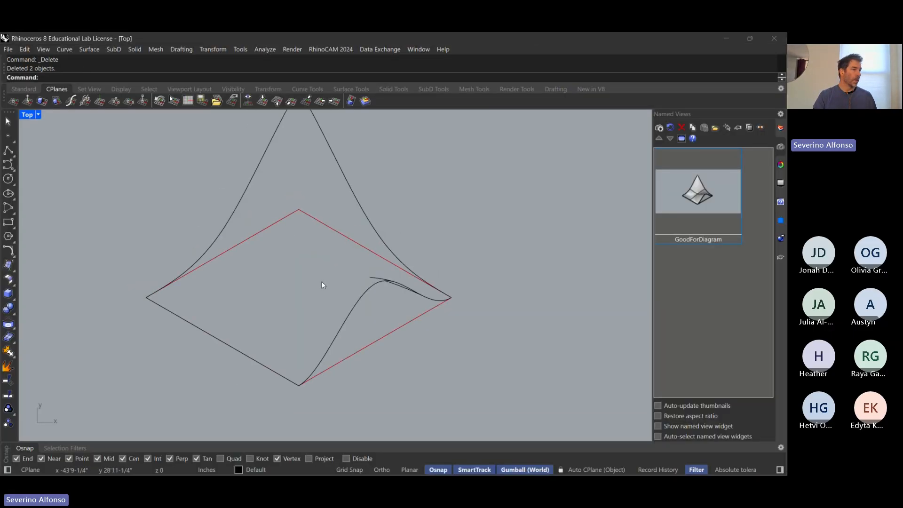
{"action": "scroll", "coordinate": [321, 281], "scroll_direction": "down", "scroll_amount": 2}
{"action": "scroll", "coordinate": [322, 285], "scroll_direction": "down", "scroll_amount": 1}
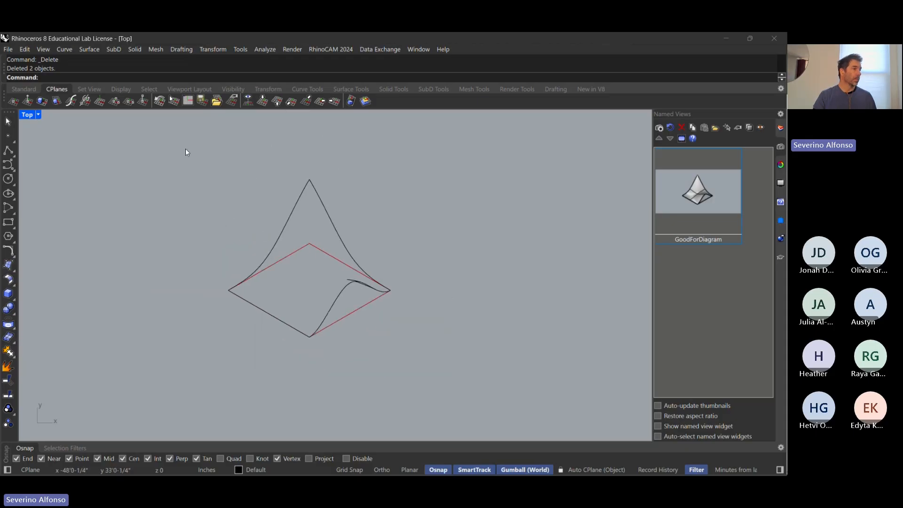
- Start exporting all the curves of the combined 2D drawing, creating and entering a V2_Test folder on the Desktop
{"action": "left_click_drag", "start_coordinate": [157, 147], "coordinate": [423, 379]}
{"action": "left_click", "coordinate": [8, 48]}
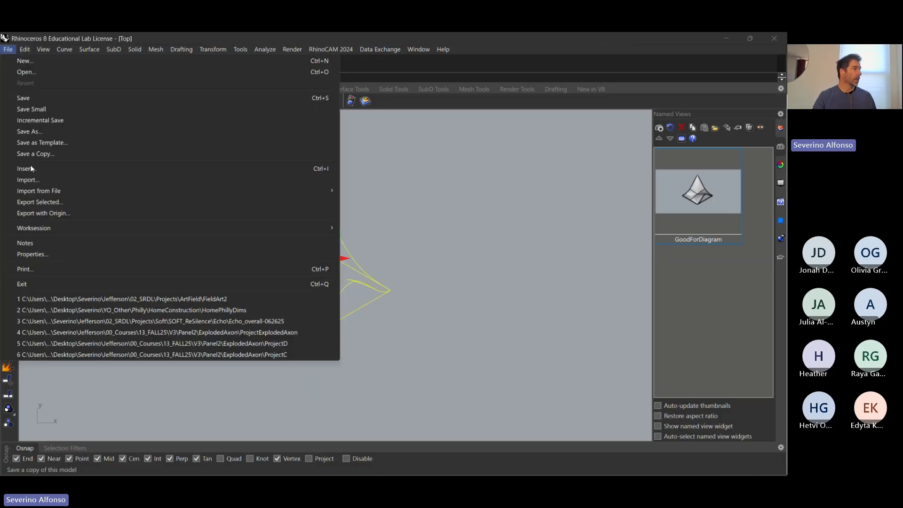
{"action": "left_click", "coordinate": [36, 202]}
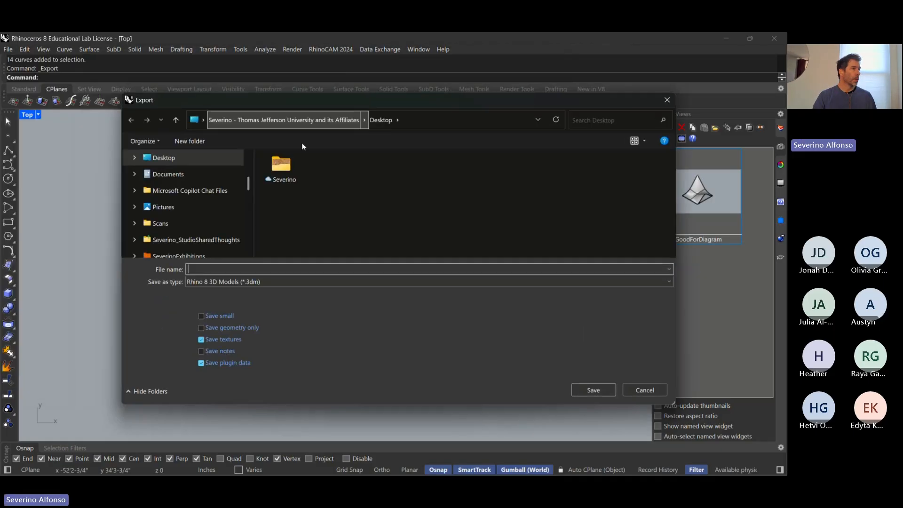
{"action": "right_click", "coordinate": [350, 191]}
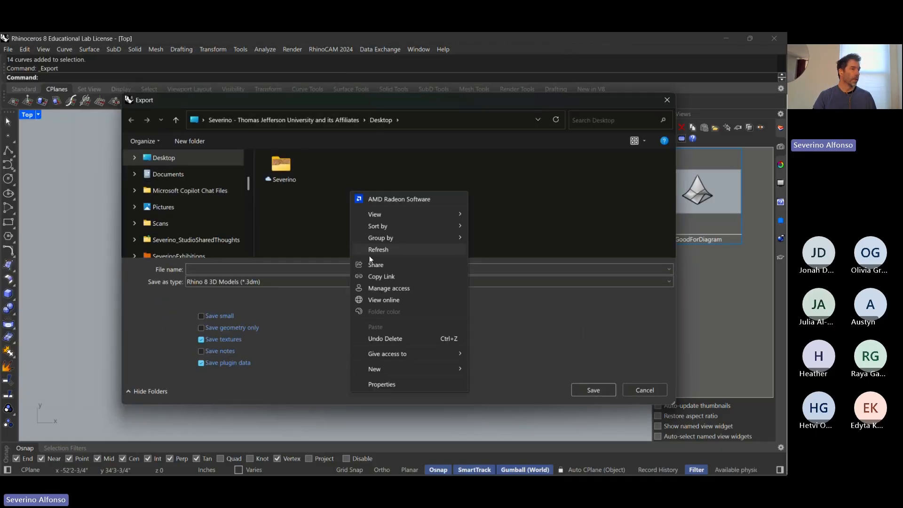
{"action": "mouse_move", "coordinate": [382, 368]}
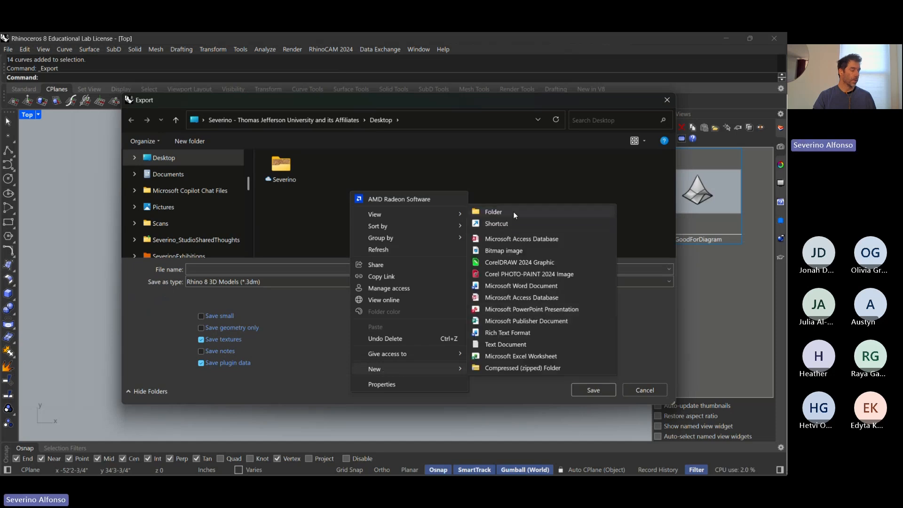
{"action": "left_click", "coordinate": [513, 211]}
{"action": "type", "text": "V2"}
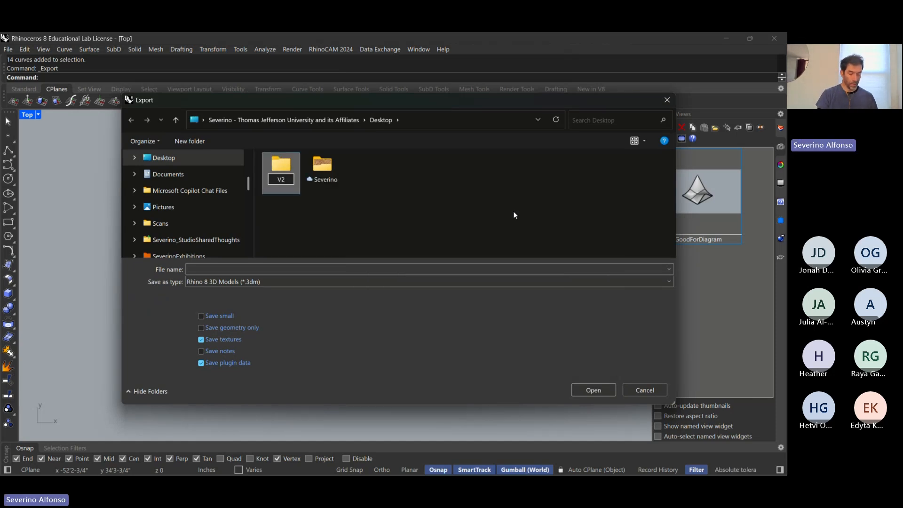
{"action": "type", "text": "_"}
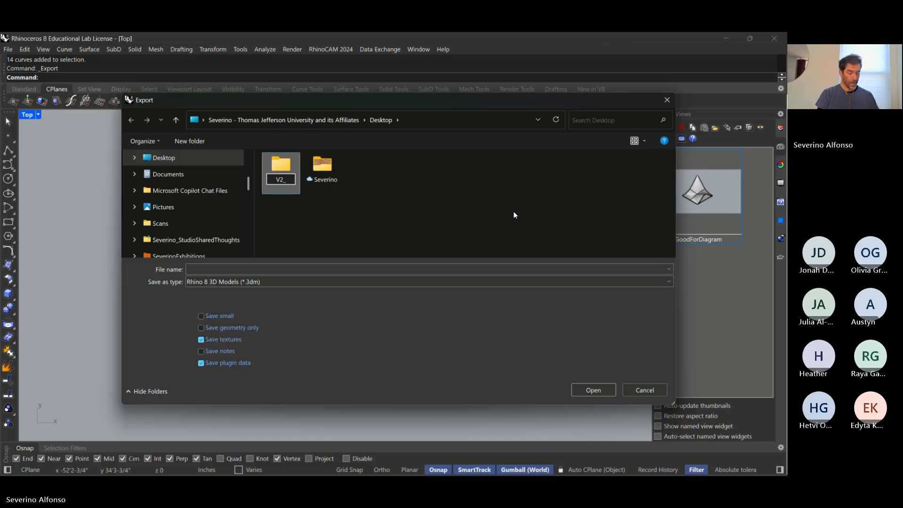
{"action": "type", "text": "Test"}
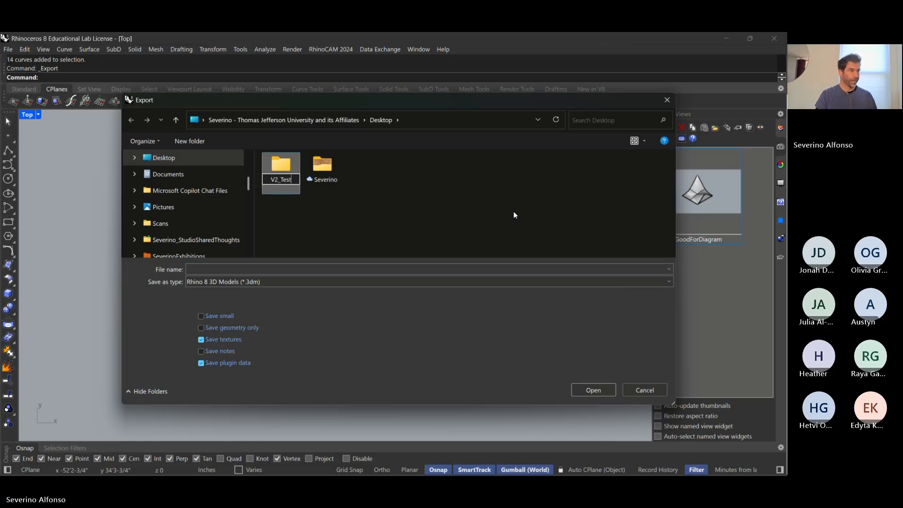
{"action": "key", "text": "Return"}
{"action": "key", "text": "Return"}
- Export the selected curves as the Adobe Illustrator file Diagram1, using a snapshot of the current view and RGB color
{"action": "left_click", "coordinate": [271, 269]}
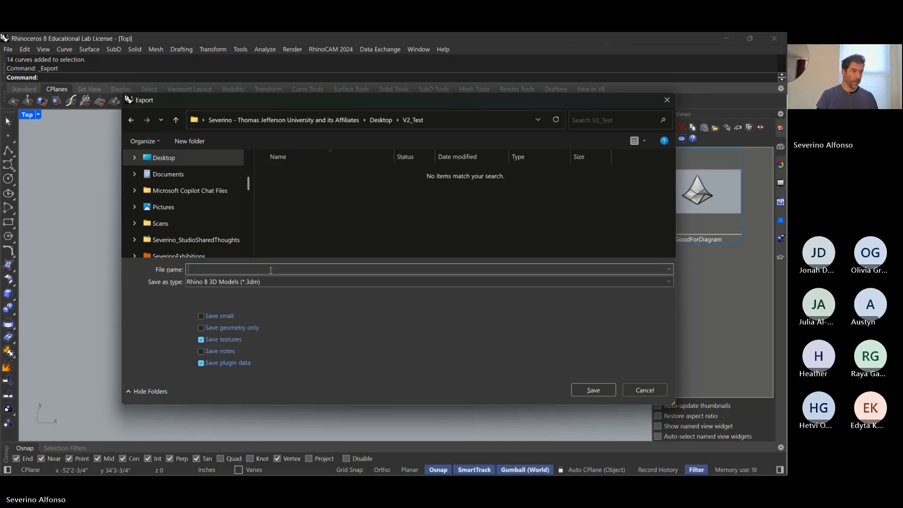
{"action": "left_click", "coordinate": [253, 282]}
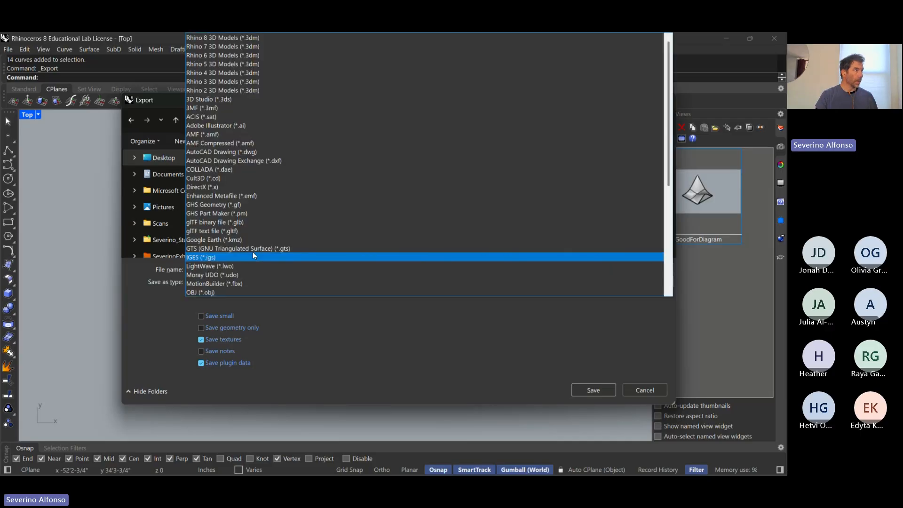
{"action": "left_click", "coordinate": [226, 124]}
{"action": "type", "text": "Diagram1"}
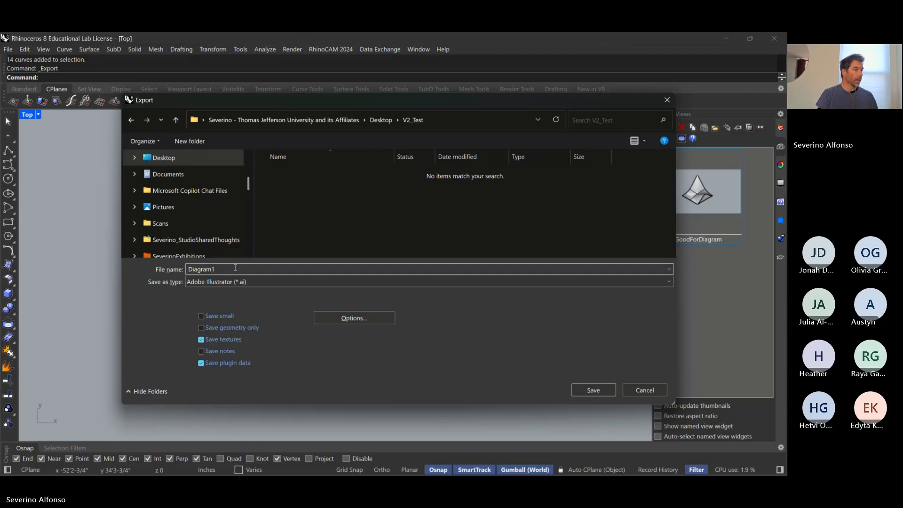
{"action": "key", "text": "Return"}
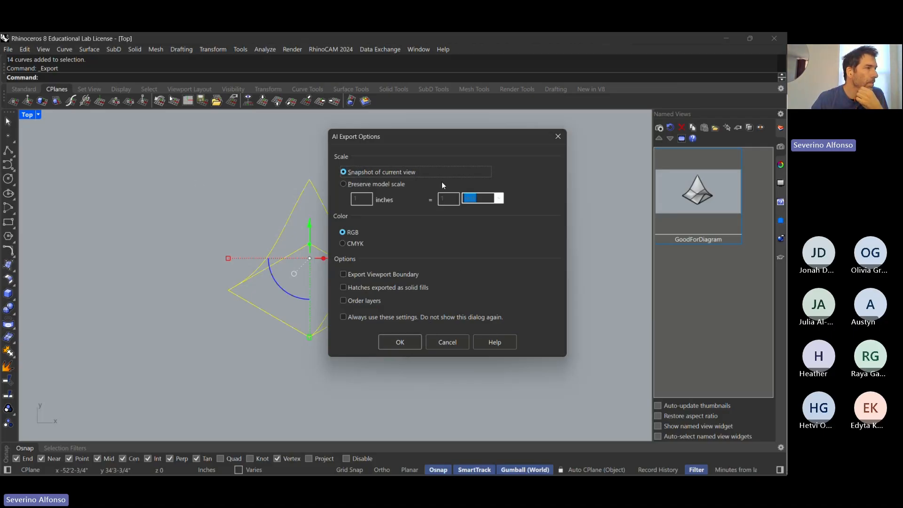
{"action": "left_click", "coordinate": [400, 343]}
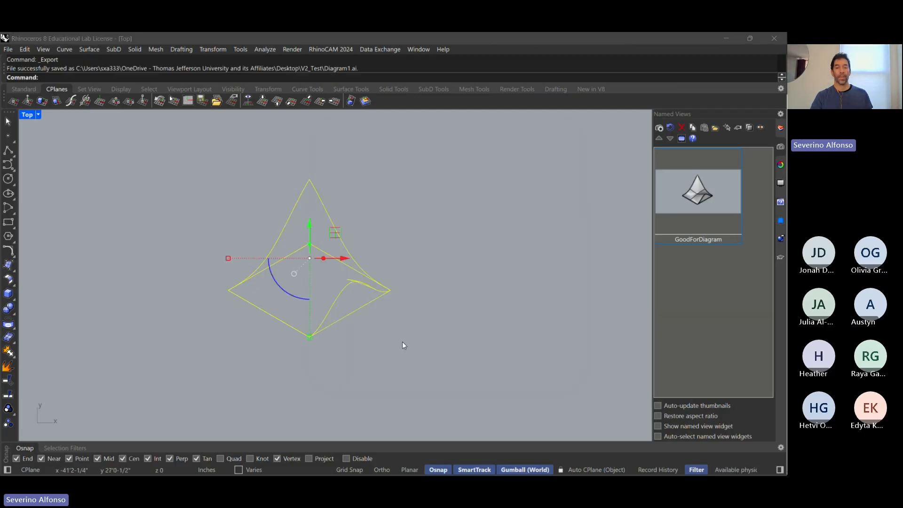
- Switch to Illustrator and create a new landscape Letter document, 792 x 612 pt
{"action": "key", "text": "alt+Tab"}
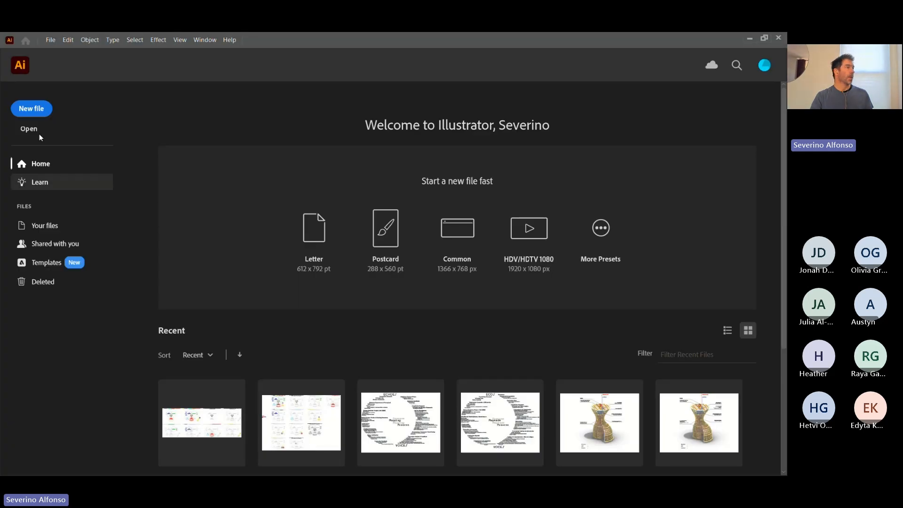
{"action": "left_click", "coordinate": [31, 109]}
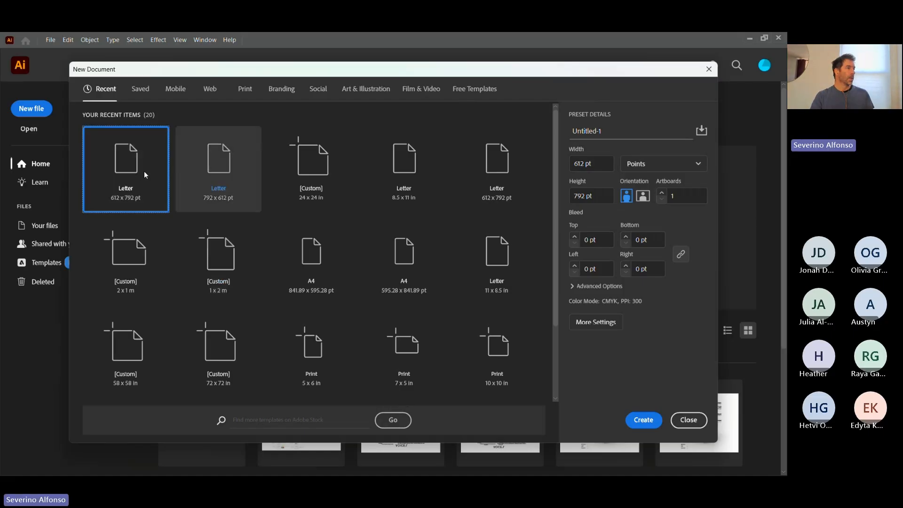
{"action": "left_click", "coordinate": [642, 197]}
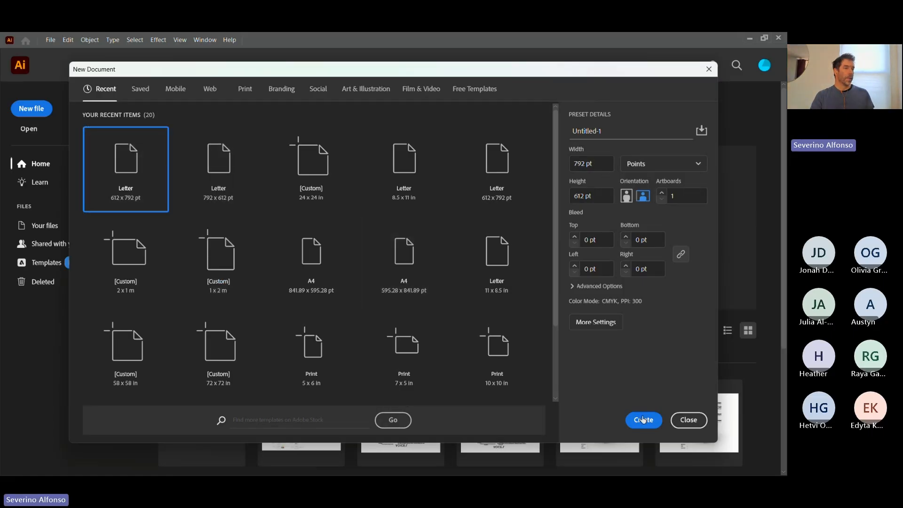
{"action": "left_click", "coordinate": [643, 420]}
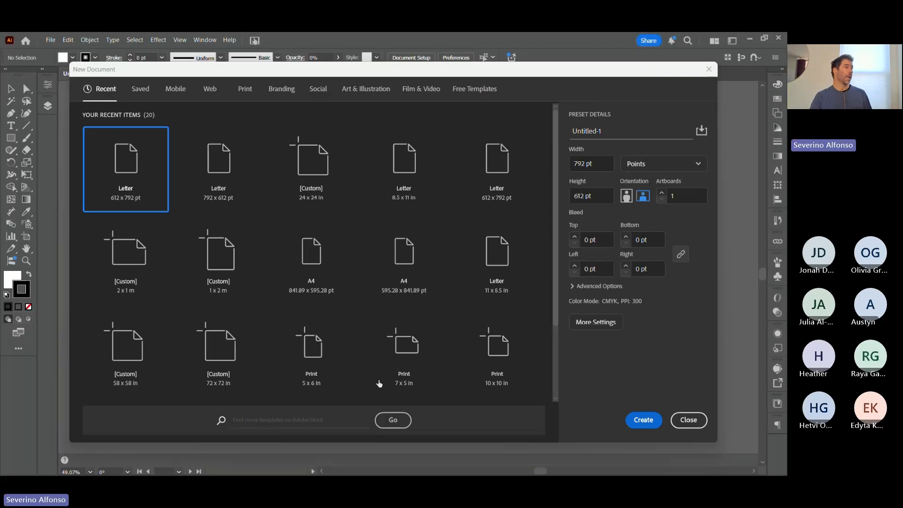
{"action": "left_click", "coordinate": [643, 420]}
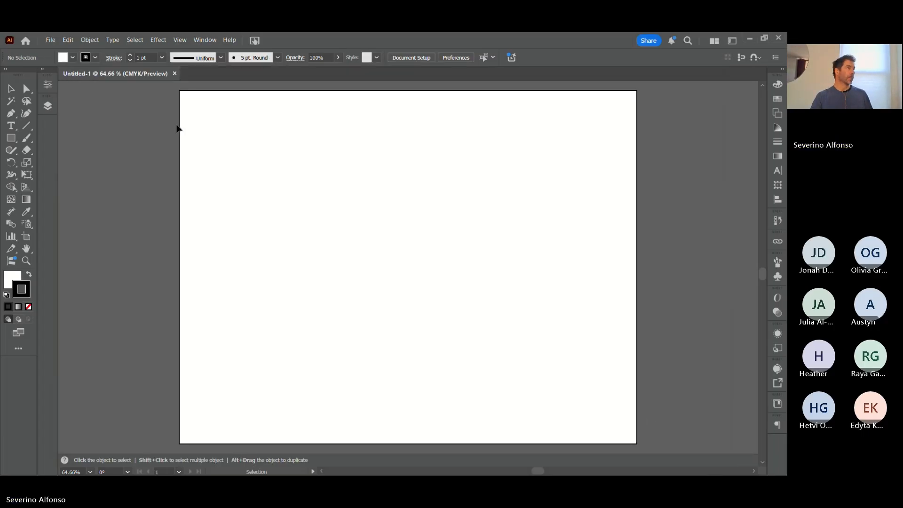
- Open the exported Diagram1 file from the V2_Test folder on the Desktop
{"action": "left_click", "coordinate": [51, 40]}
{"action": "left_click", "coordinate": [69, 72]}
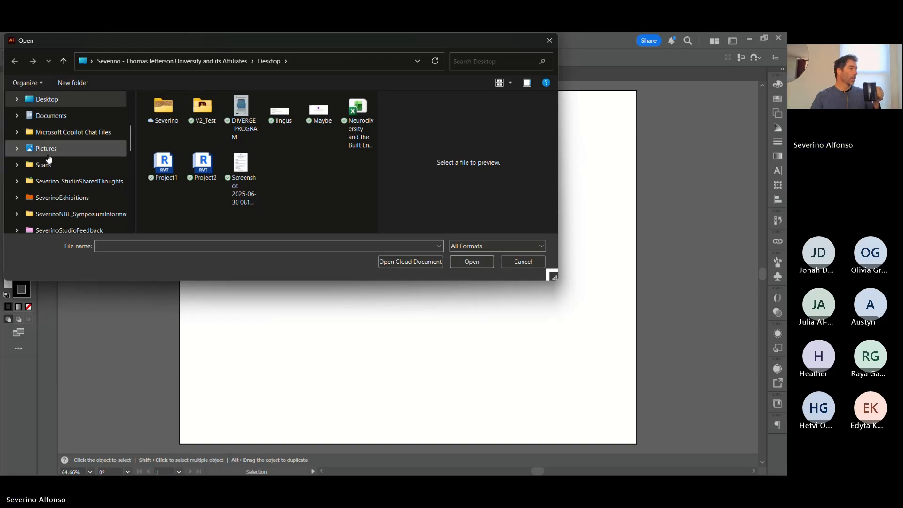
{"action": "left_click", "coordinate": [50, 101]}
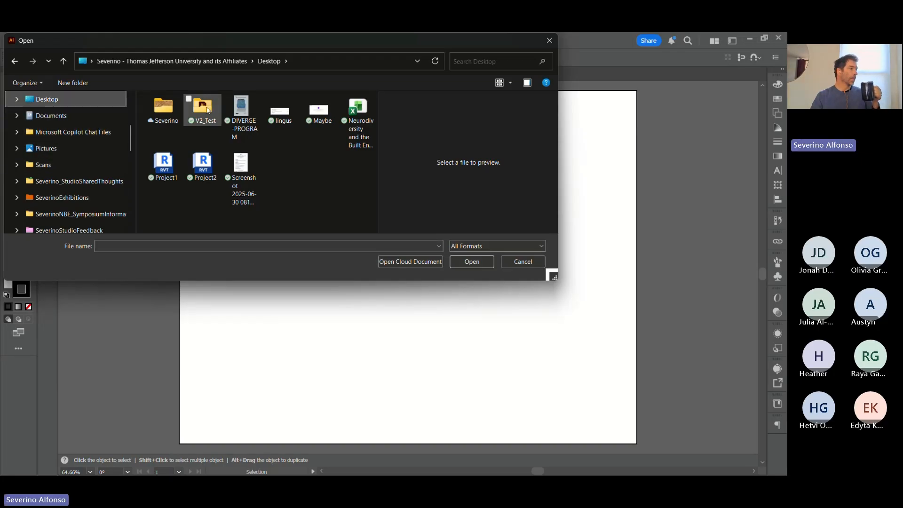
{"action": "double_click", "coordinate": [202, 109]}
{"action": "left_click", "coordinate": [164, 115]}
{"action": "left_click", "coordinate": [476, 264]}
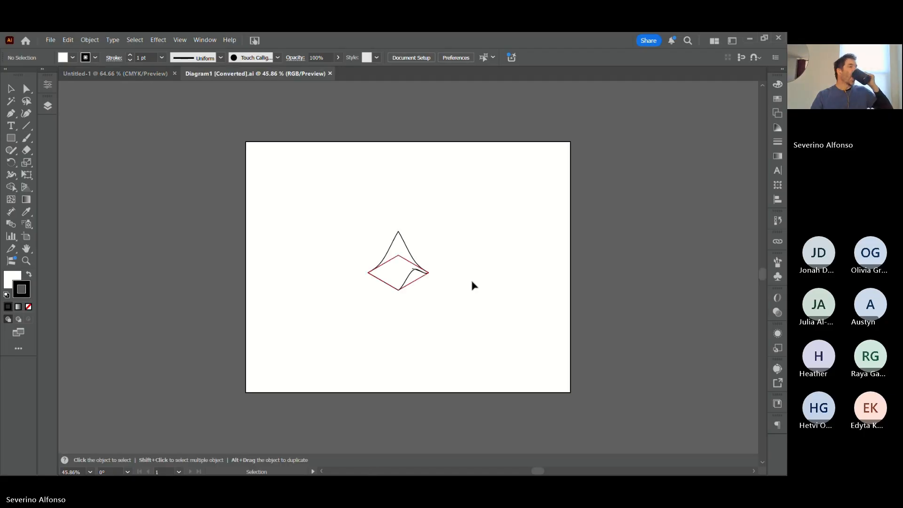
- Copy all the curves of the Diagram1 drawing and return to the blank Letter document
{"action": "left_click_drag", "start_coordinate": [301, 190], "coordinate": [489, 316]}
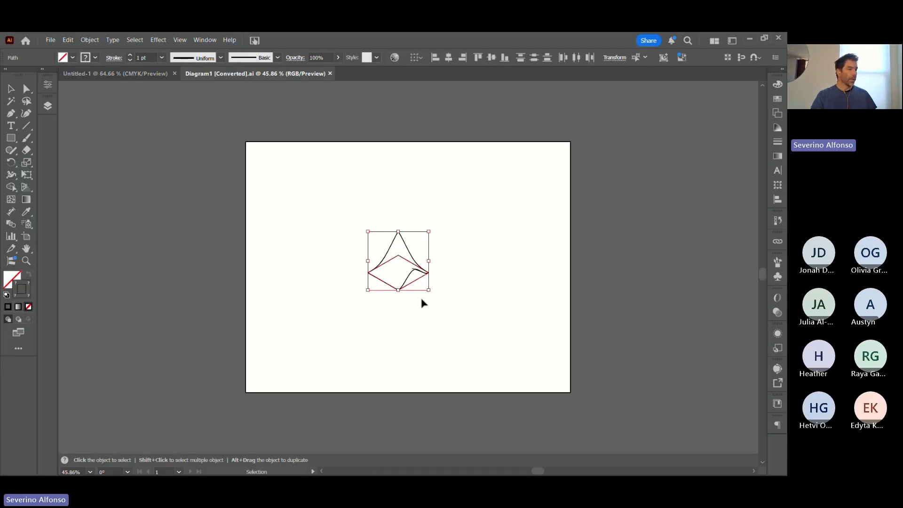
{"action": "key", "text": "a"}
{"action": "key", "text": "v"}
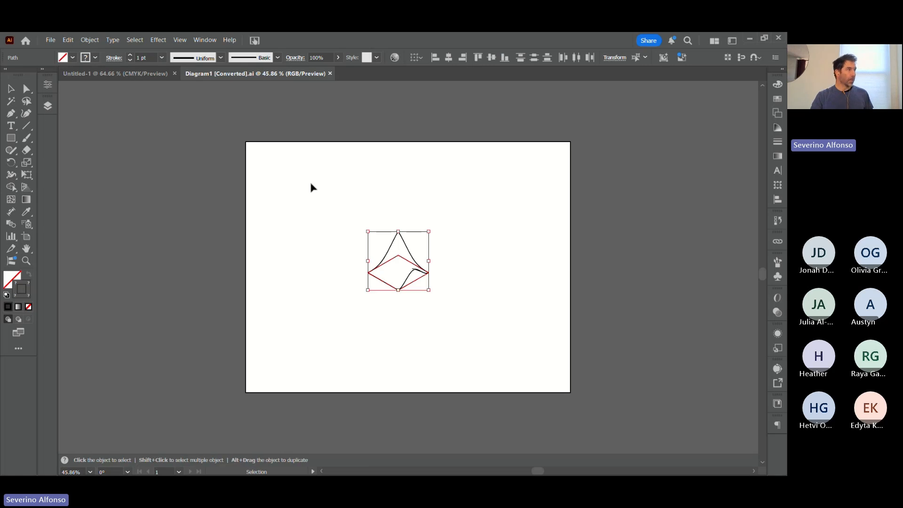
{"action": "left_click", "coordinate": [113, 74]}
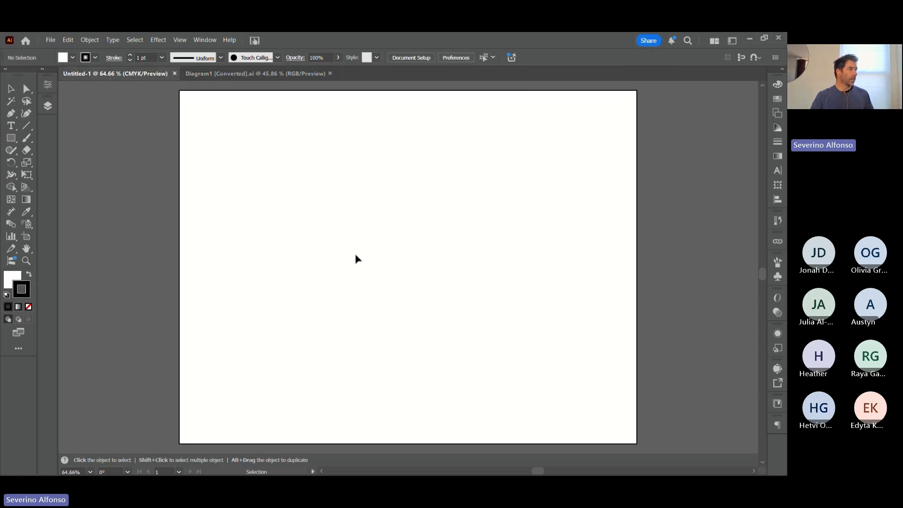
{"action": "left_click", "coordinate": [214, 75]}
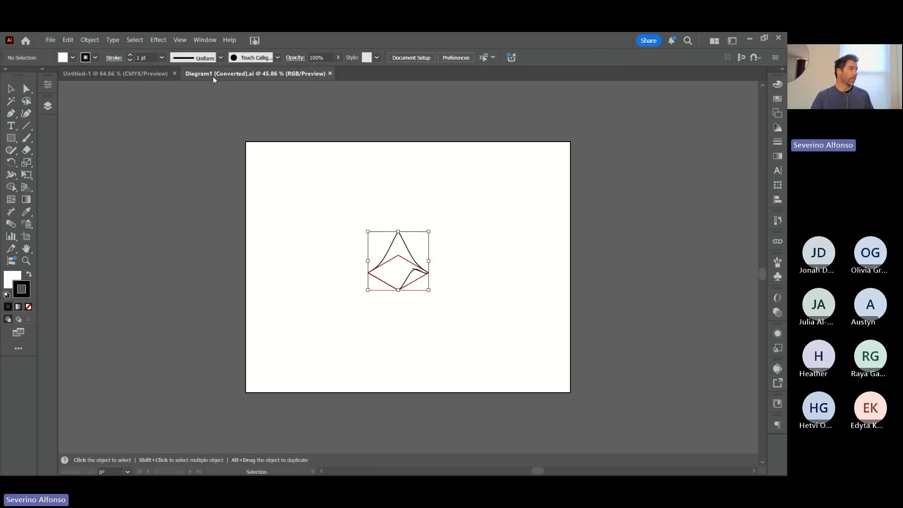
{"action": "key", "text": "a"}
{"action": "key", "text": "v"}
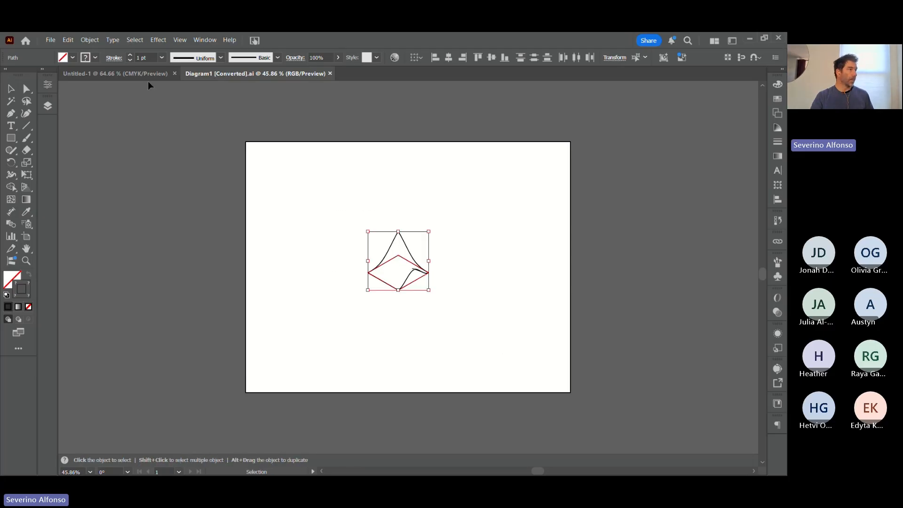
{"action": "left_click", "coordinate": [116, 74]}
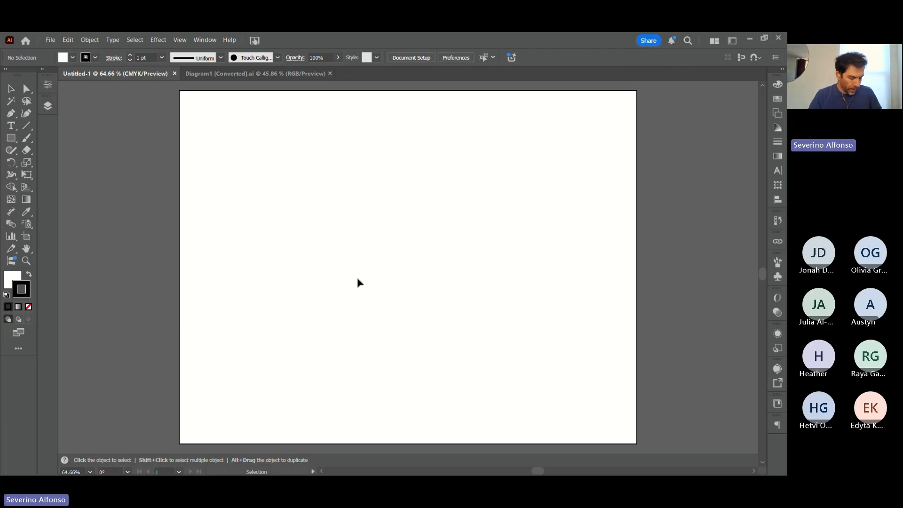
{"action": "right_click", "coordinate": [313, 210]}
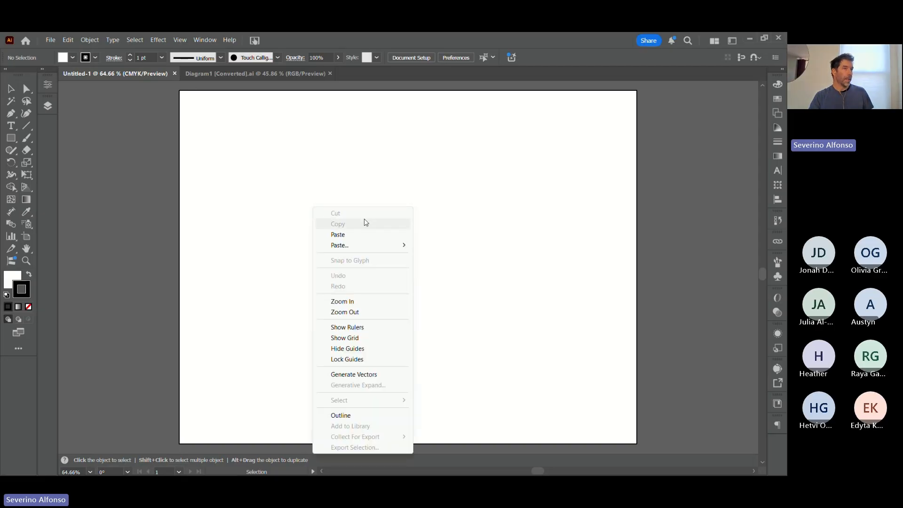
{"action": "left_click", "coordinate": [604, 184]}
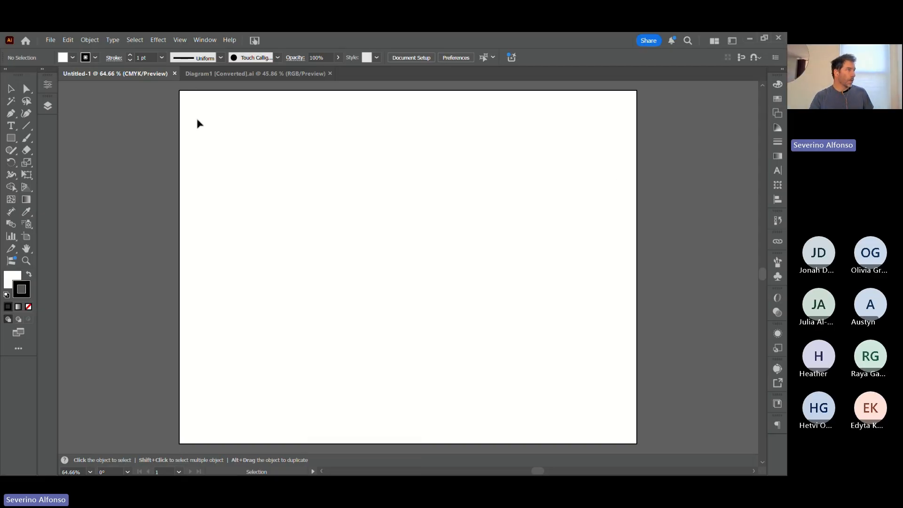
- Show the Layers panel and make it narrower
{"action": "left_click", "coordinate": [47, 106]}
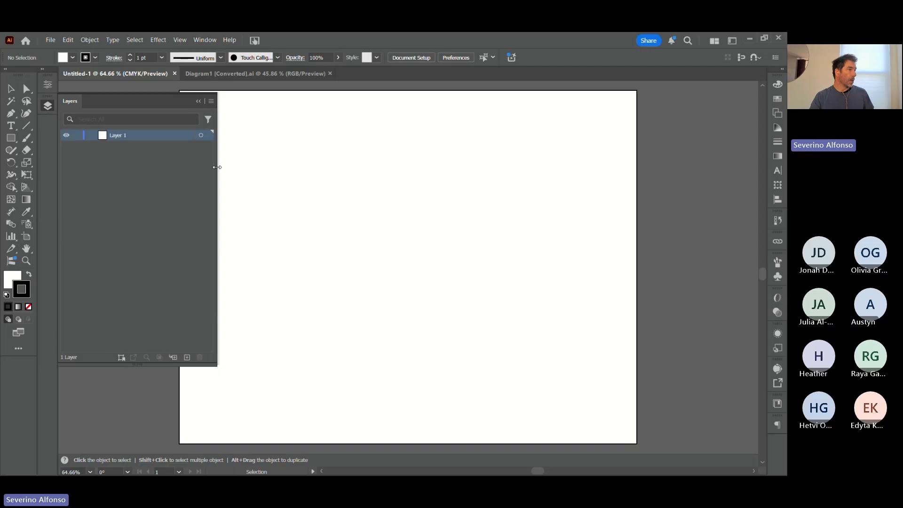
{"action": "left_click_drag", "start_coordinate": [217, 167], "coordinate": [198, 150]}
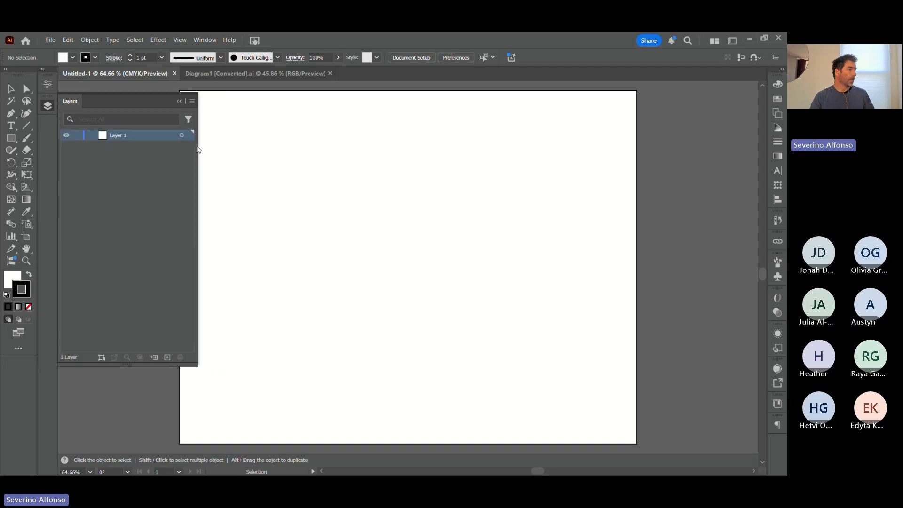
{"action": "left_click", "coordinate": [192, 102]}
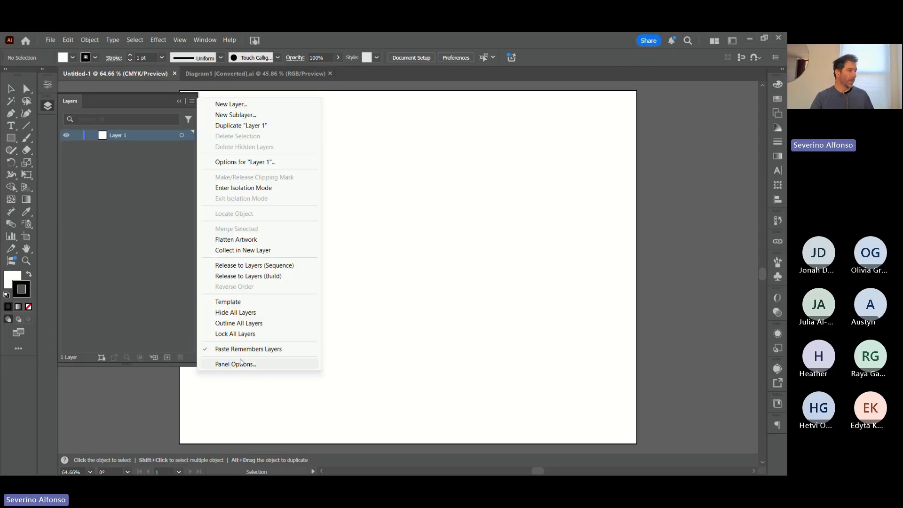
{"action": "left_click", "coordinate": [398, 291]}
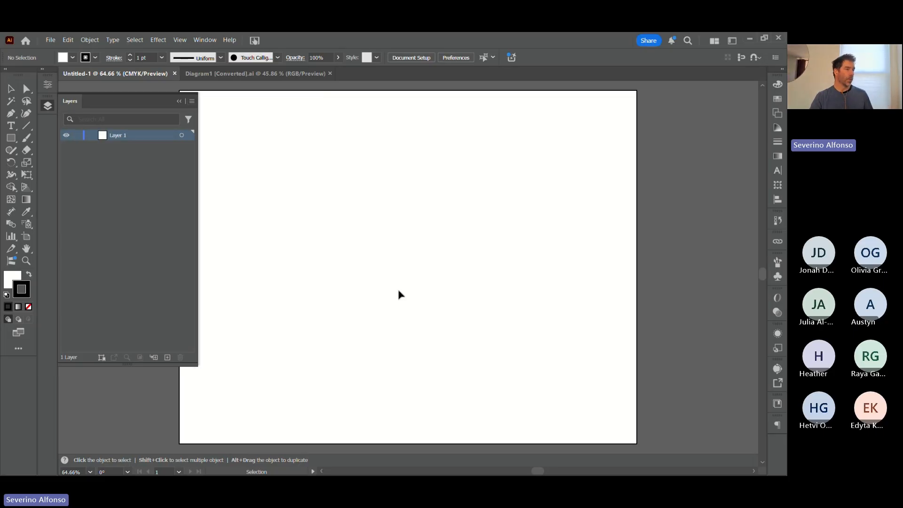
- Turn off Paste Remembers Layers and paste the copied curves into Layer 1
{"action": "left_click", "coordinate": [191, 102]}
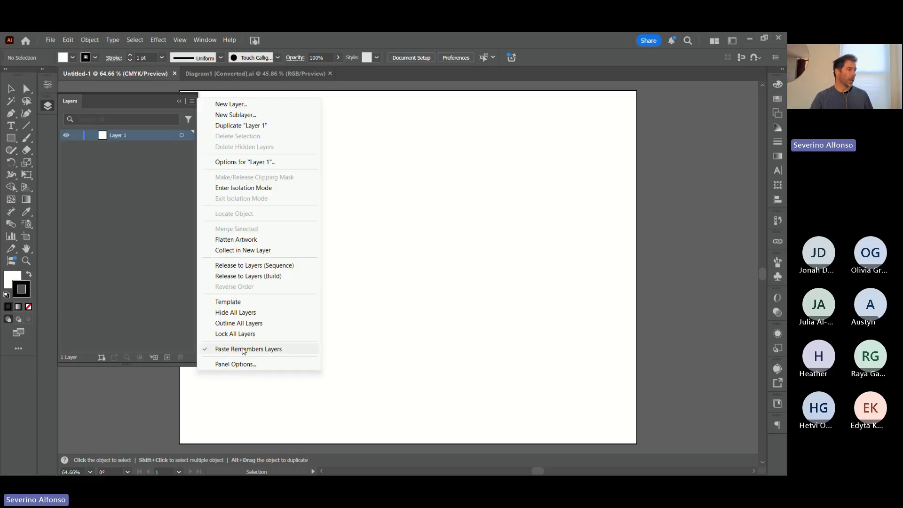
{"action": "left_click", "coordinate": [243, 350]}
{"action": "left_click", "coordinate": [191, 106]}
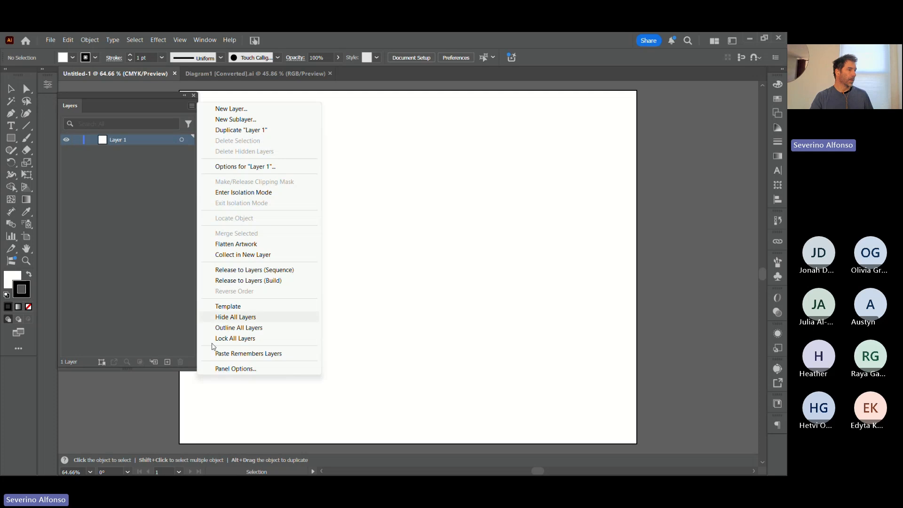
{"action": "left_click", "coordinate": [442, 303]}
{"action": "key", "text": "a"}
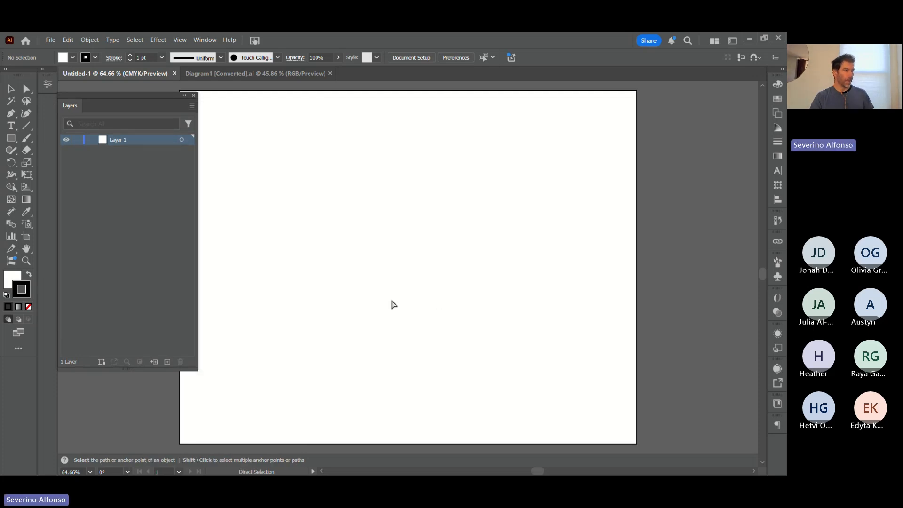
{"action": "key", "text": "v"}
{"action": "key", "text": "ctrl+v"}
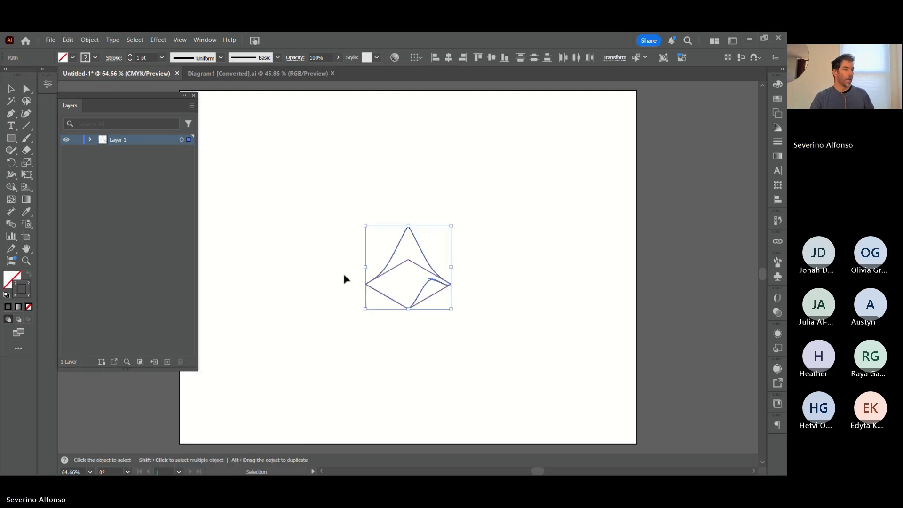
{"action": "left_click", "coordinate": [314, 322]}
- Compare with the Diagram1 document and delete the curves pasted into the Letter document
{"action": "left_click", "coordinate": [221, 73]}
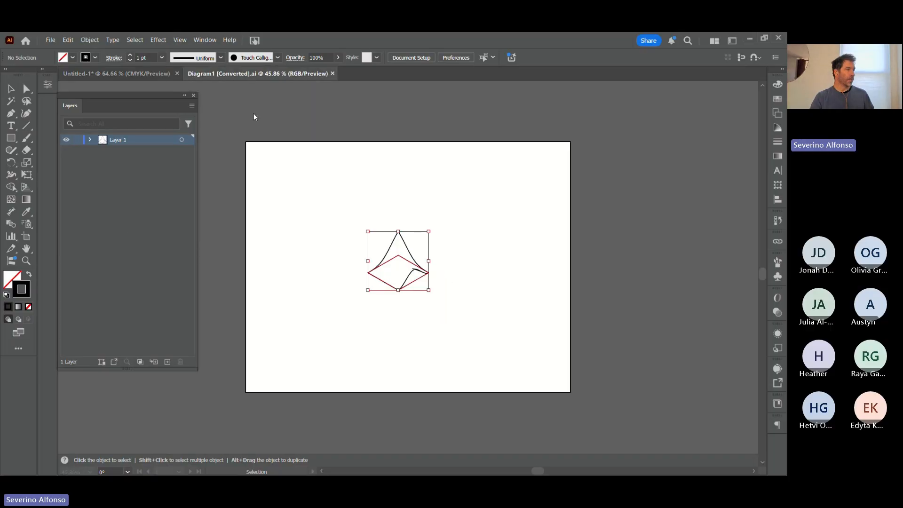
{"action": "left_click", "coordinate": [115, 74]}
{"action": "left_click_drag", "start_coordinate": [352, 196], "coordinate": [491, 388]}
{"action": "key", "text": "Delete"}
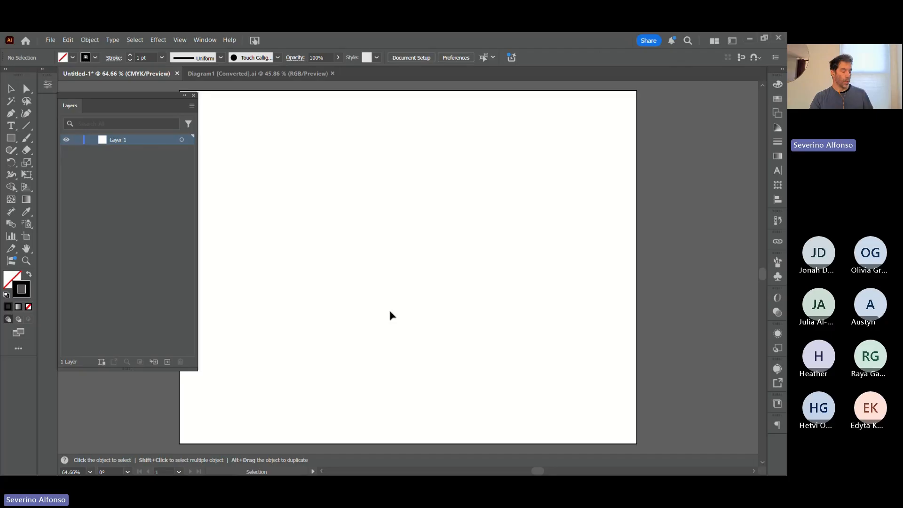
- Turn on Paste Remembers Layers and paste the copied curves with their original layers
{"action": "left_click", "coordinate": [192, 107]}
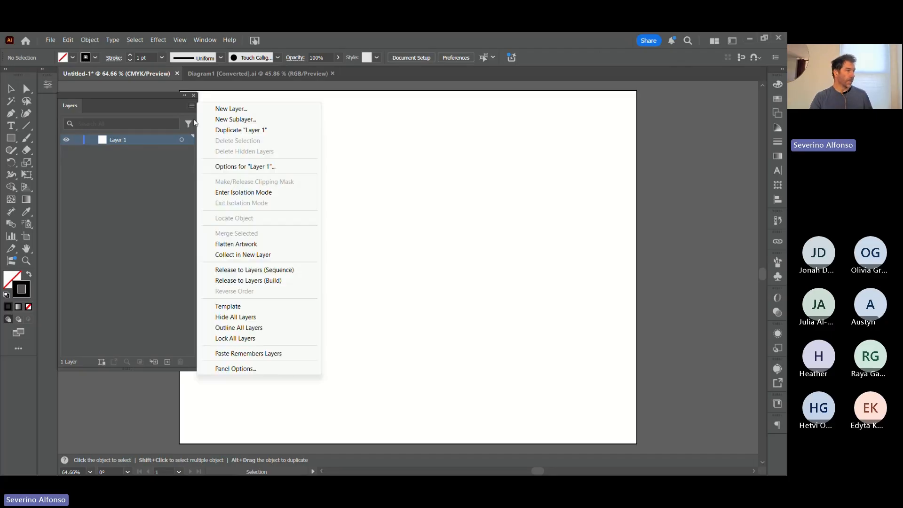
{"action": "left_click", "coordinate": [242, 353]}
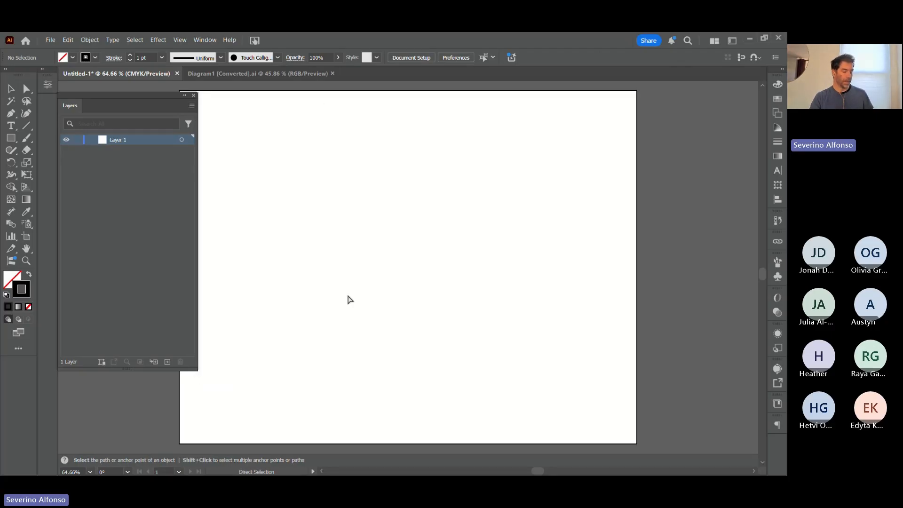
{"action": "key", "text": "ctrl+v"}
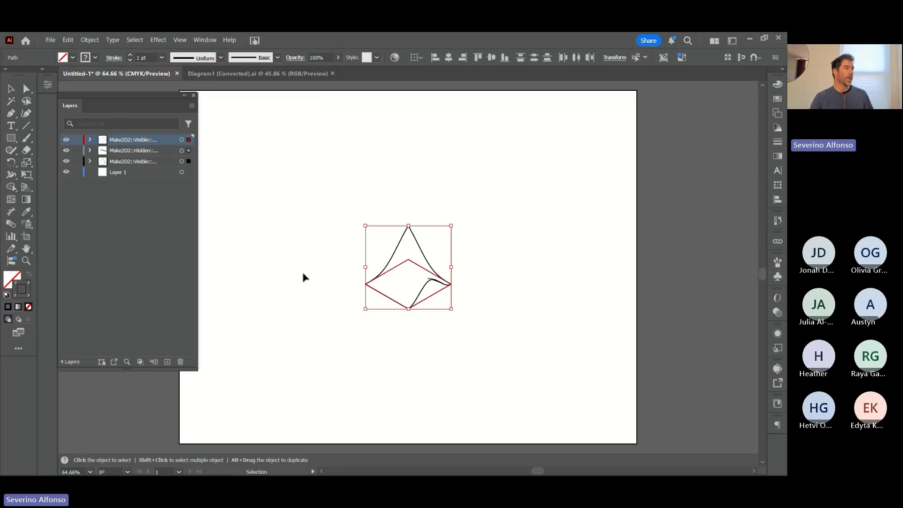
- Move the pasted drawing to the left side of the artboard and deselect it
{"action": "scroll", "coordinate": [316, 271], "scroll_direction": "down", "scroll_amount": 4}
{"action": "scroll", "coordinate": [313, 263], "scroll_direction": "up", "scroll_amount": 3}
{"action": "key", "text": "z"}
{"action": "left_click", "coordinate": [318, 229], "text": "alt"}
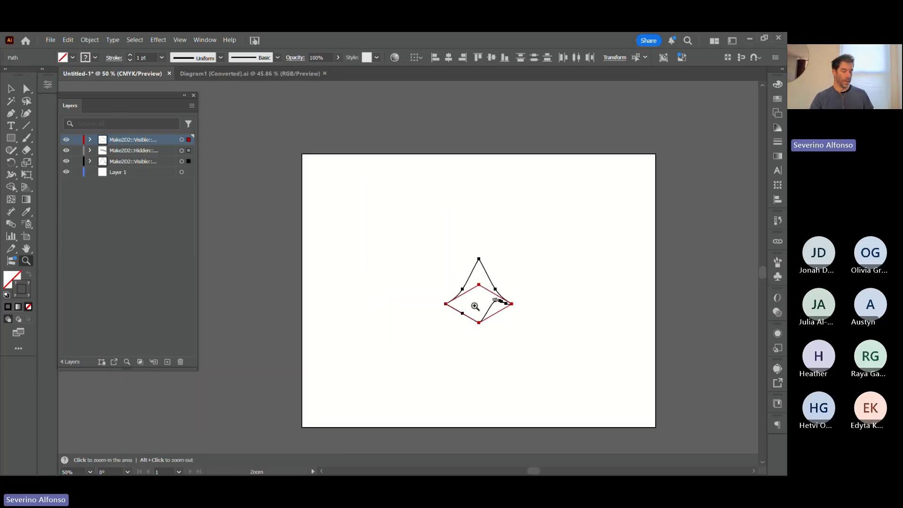
{"action": "key", "text": "v"}
{"action": "left_click_drag", "start_coordinate": [491, 275], "coordinate": [394, 249]}
{"action": "left_click", "coordinate": [298, 240]}
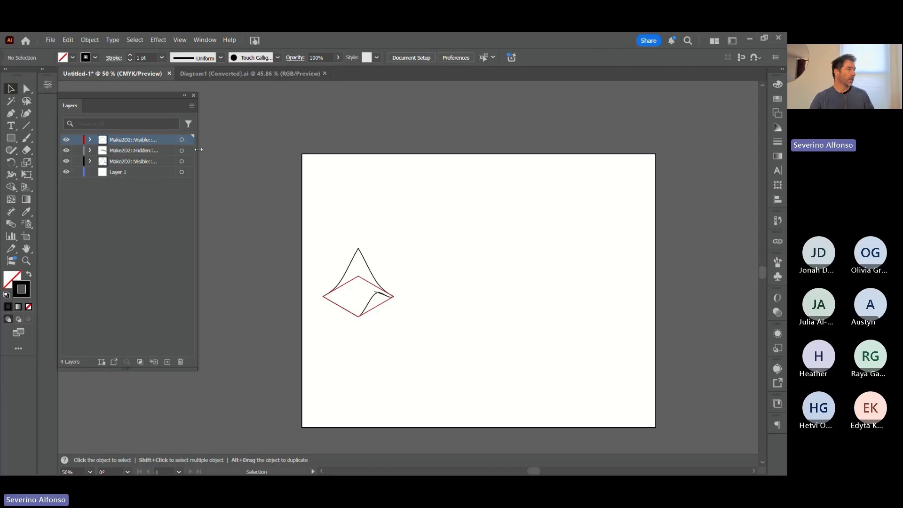
- Widen the Layers panel and reorder the layers: Visible Curves Default first, Hidden Curves Default second, Visible Curves Layer 01 third
{"action": "left_click_drag", "start_coordinate": [199, 150], "coordinate": [274, 150]}
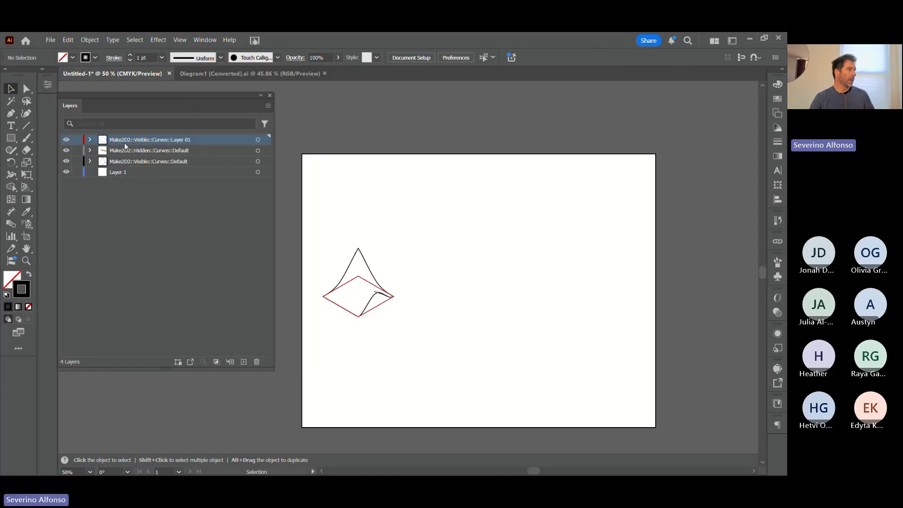
{"action": "left_click", "coordinate": [156, 151]}
{"action": "left_click", "coordinate": [149, 165]}
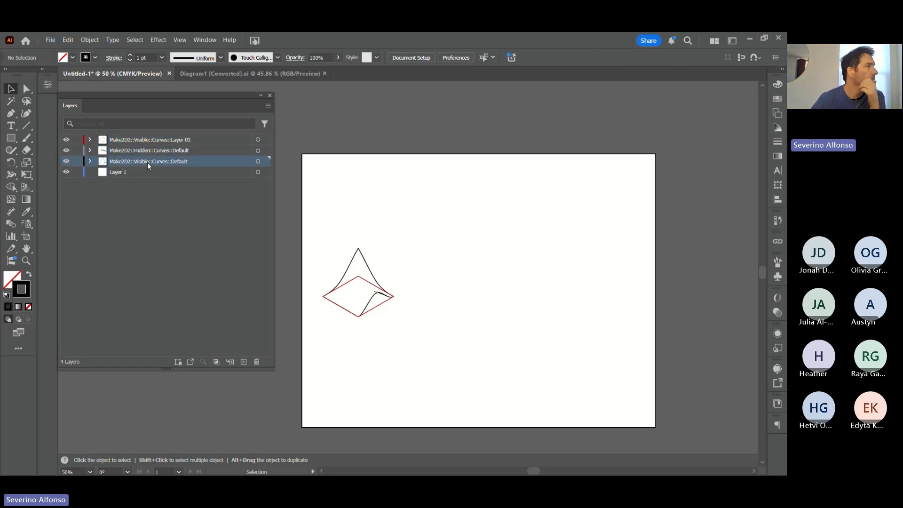
{"action": "left_click", "coordinate": [155, 141]}
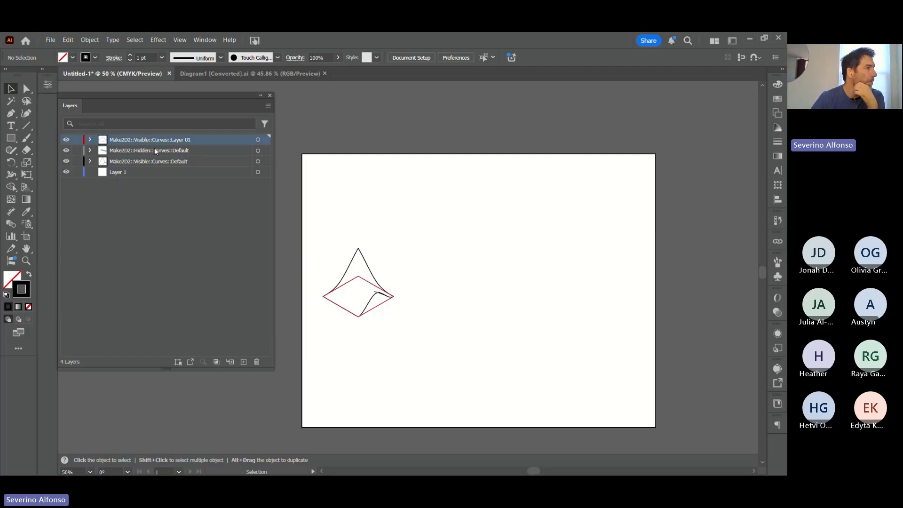
{"action": "mouse_move", "coordinate": [156, 141]}
{"action": "left_mouse_down"}
{"action": "mouse_move", "coordinate": [161, 166]}
{"action": "mouse_move", "coordinate": [149, 139]}
{"action": "left_mouse_up"}
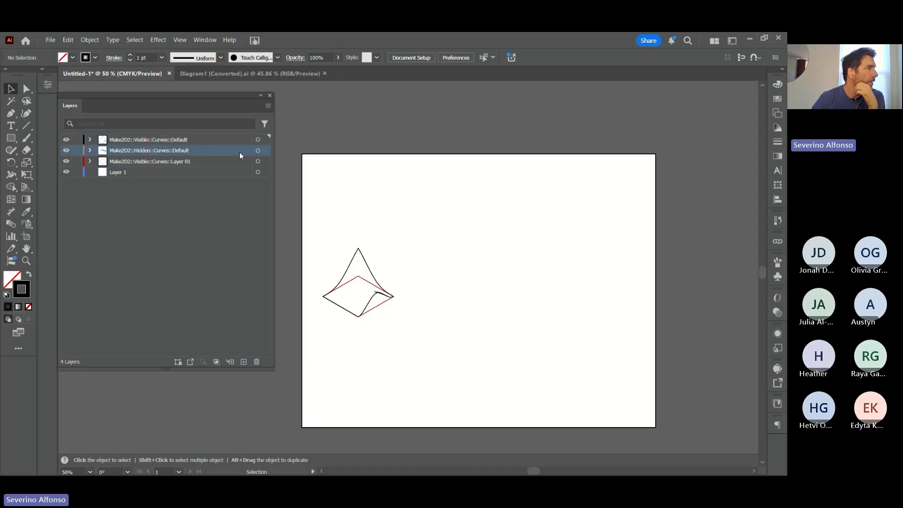
- Select all curves on the Hidden Curves Default layer and give their dashed stroke a 2 pt dash
{"action": "left_click", "coordinate": [258, 150]}
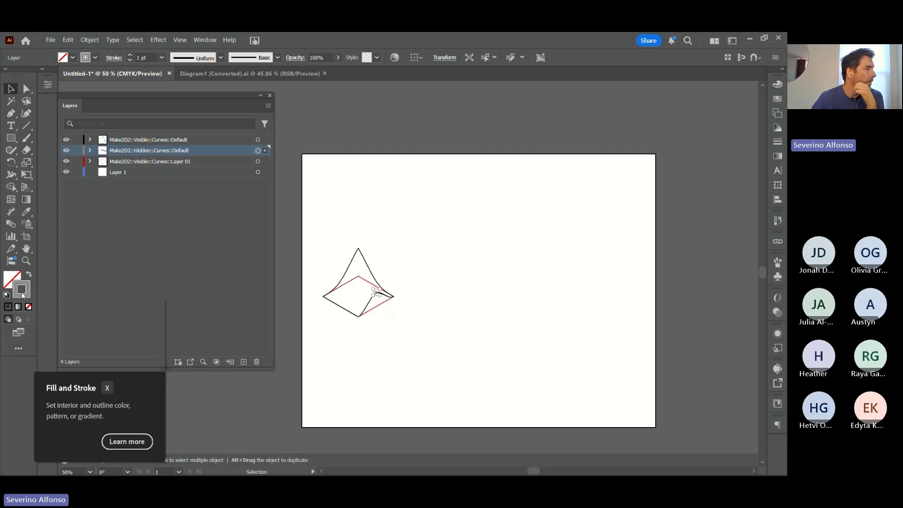
{"action": "left_click_drag", "start_coordinate": [202, 208], "coordinate": [201, 191]}
{"action": "left_click", "coordinate": [444, 152]}
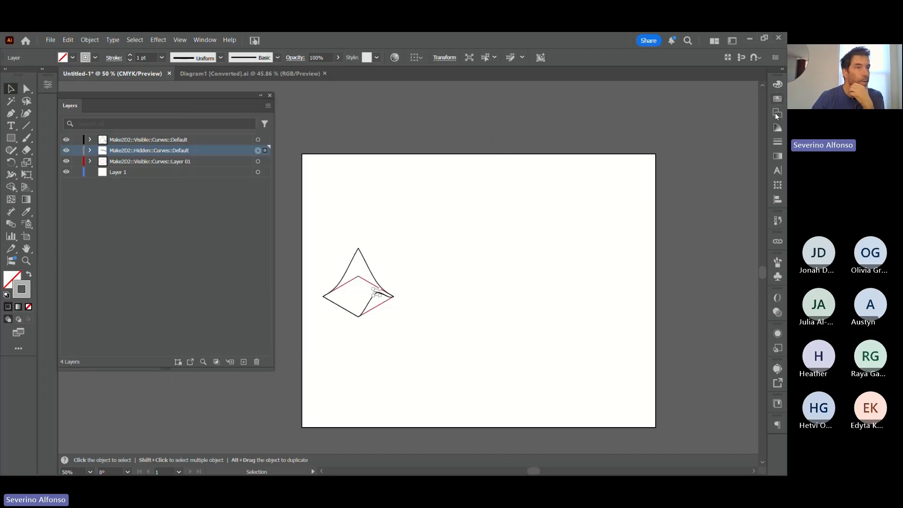
{"action": "left_click", "coordinate": [777, 142]}
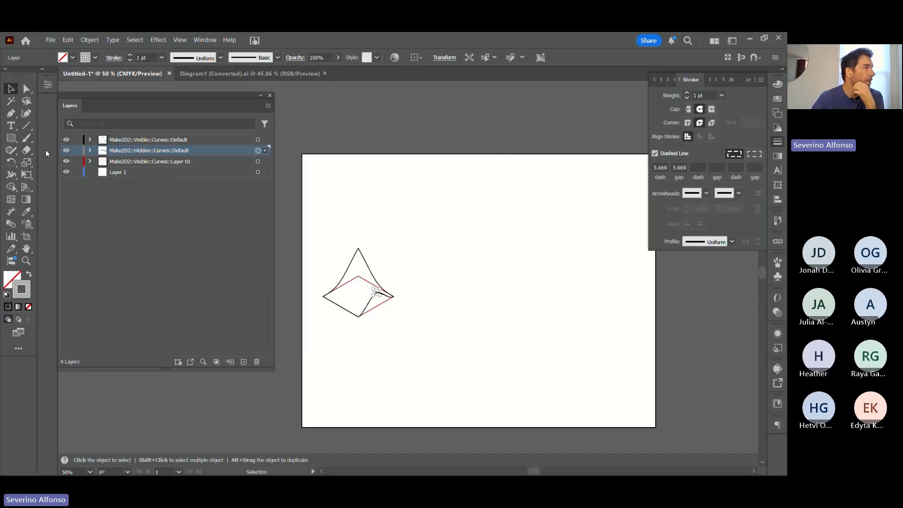
{"action": "left_click", "coordinate": [678, 153]}
{"action": "left_click", "coordinate": [655, 154]}
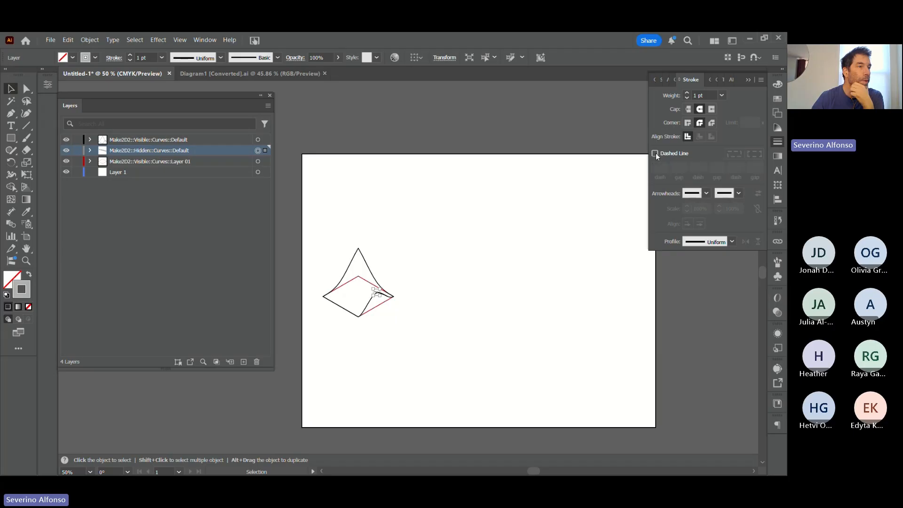
{"action": "left_click", "coordinate": [655, 154]}
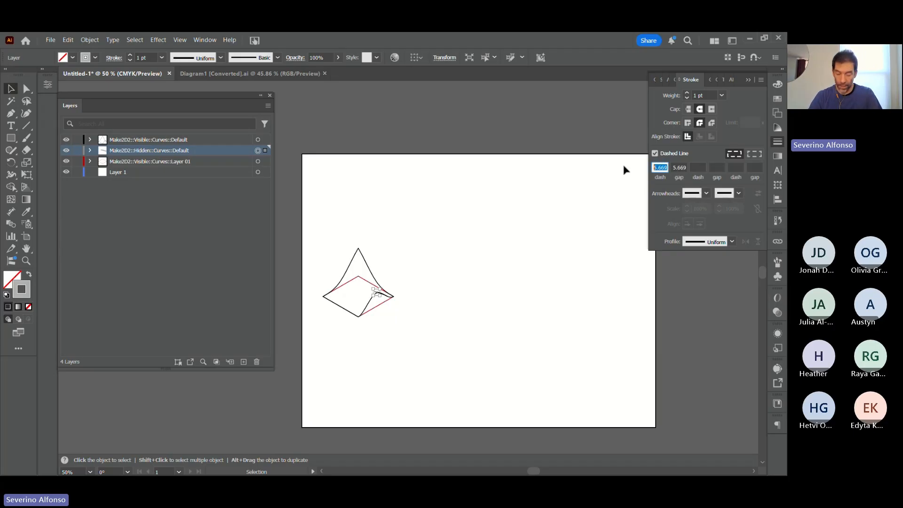
{"action": "double_click", "coordinate": [678, 168]}
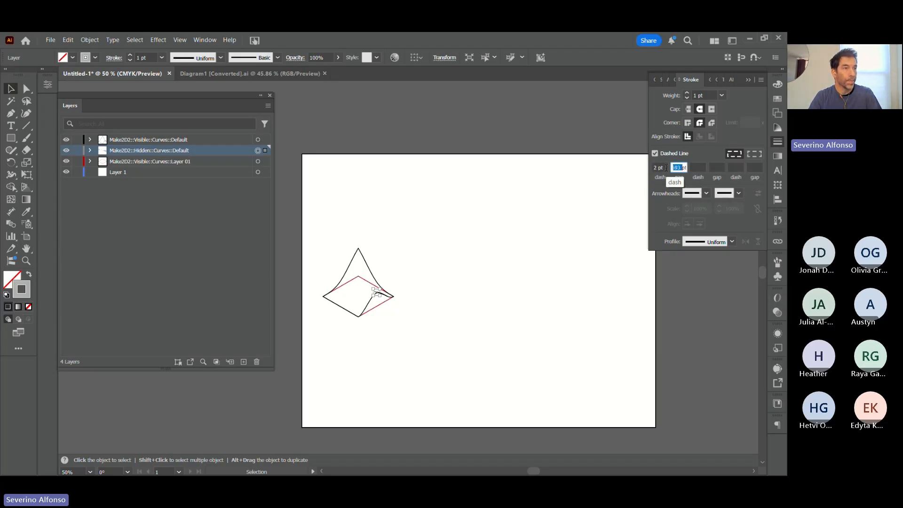
{"action": "type", "text": "2"}
{"action": "key", "text": "Return"}
{"action": "left_click", "coordinate": [410, 297]}
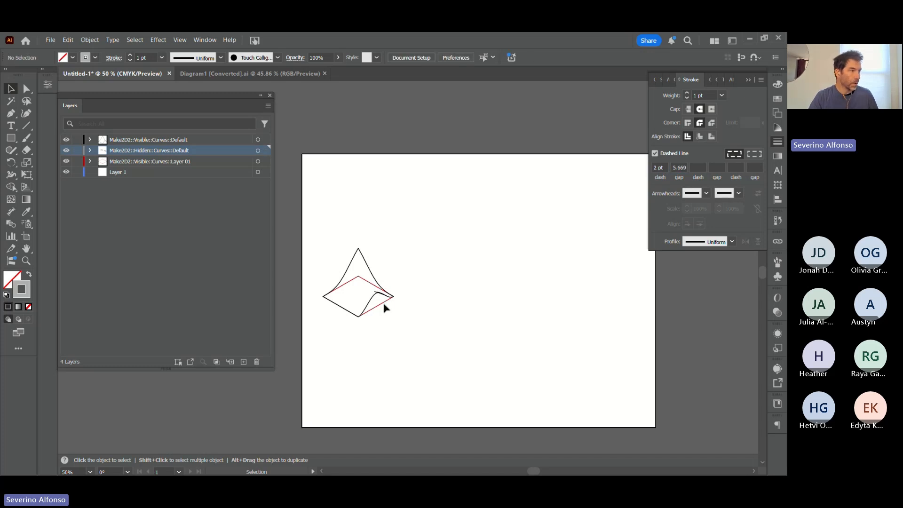
- Inspect the overlapping lines at the drawing's right corner and hide the Hidden Curves Default layer
{"action": "key", "text": "z"}
{"action": "left_click_drag", "start_coordinate": [367, 284], "coordinate": [391, 306]}
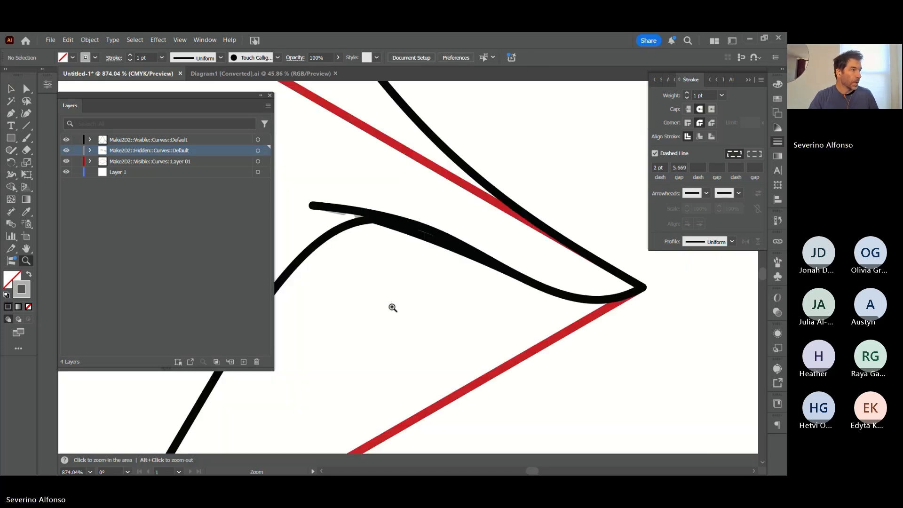
{"action": "left_click", "coordinate": [66, 151]}
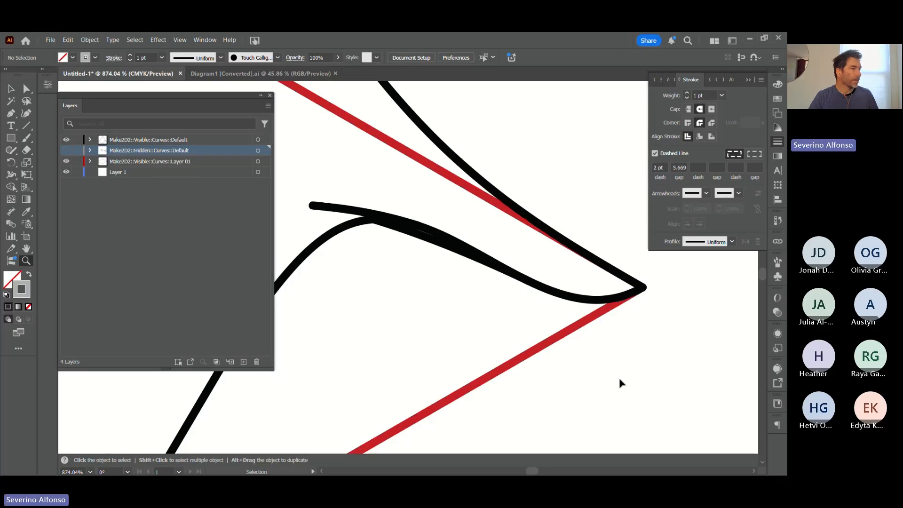
- Select all curves on the Visible Curves Default layer and open the stroke weight choices
{"action": "left_click", "coordinate": [348, 229], "text": "alt"}
{"action": "left_click", "coordinate": [353, 230], "text": "alt"}
{"action": "left_click", "coordinate": [472, 280], "text": "alt"}
{"action": "left_click", "coordinate": [471, 281], "text": "alt"}
{"action": "left_click", "coordinate": [406, 262], "text": "alt"}
{"action": "left_click", "coordinate": [341, 211], "text": "alt"}
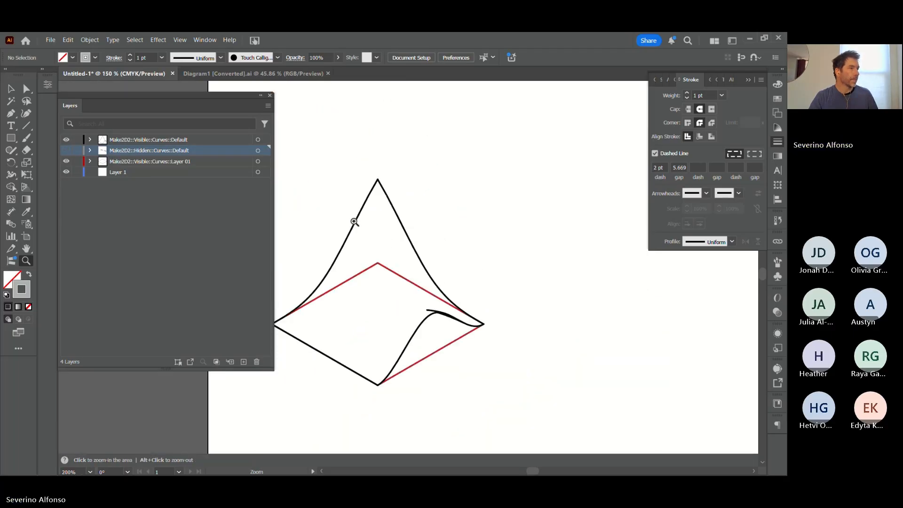
{"action": "left_click_drag", "start_coordinate": [375, 261], "coordinate": [424, 231]}
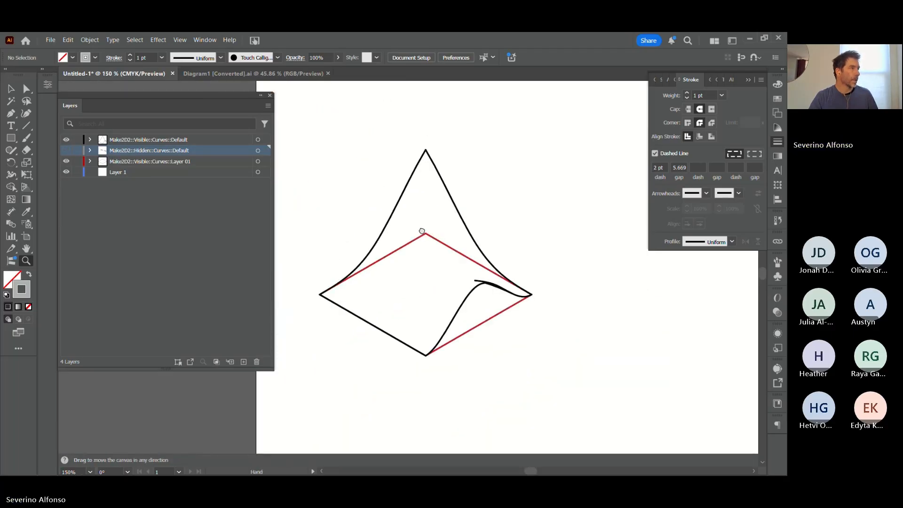
{"action": "left_click", "coordinate": [257, 140]}
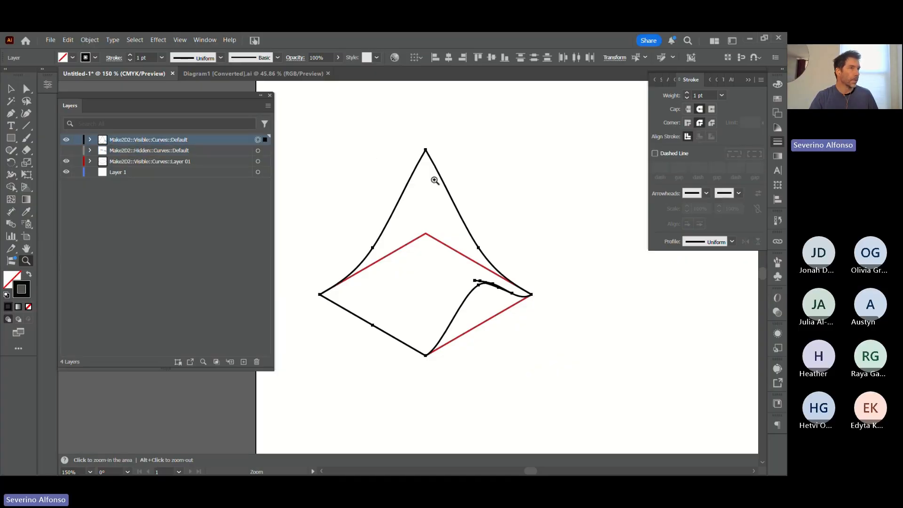
{"action": "left_click", "coordinate": [721, 96]}
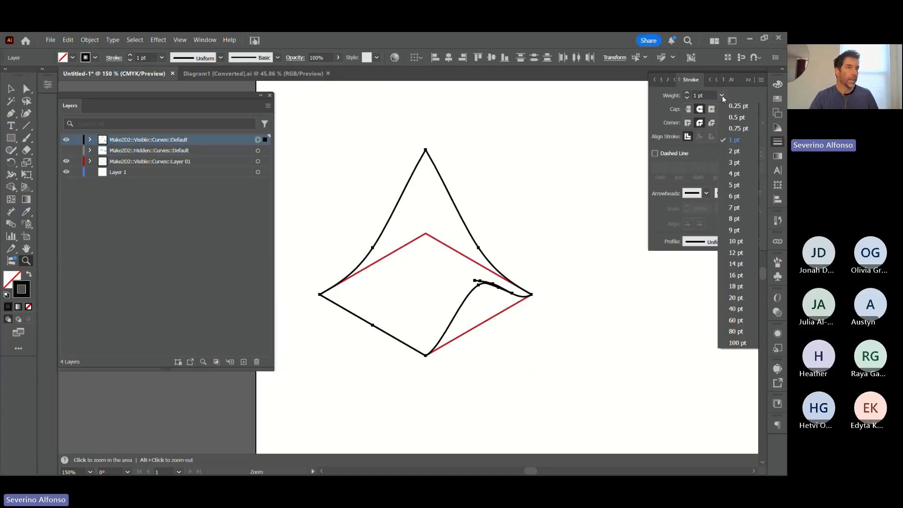
- Set the Make2D2::Visible::Curves::Default layer's stroke weight to 0.75 pt and keep its black stroke colour
{"action": "left_click", "coordinate": [731, 129]}
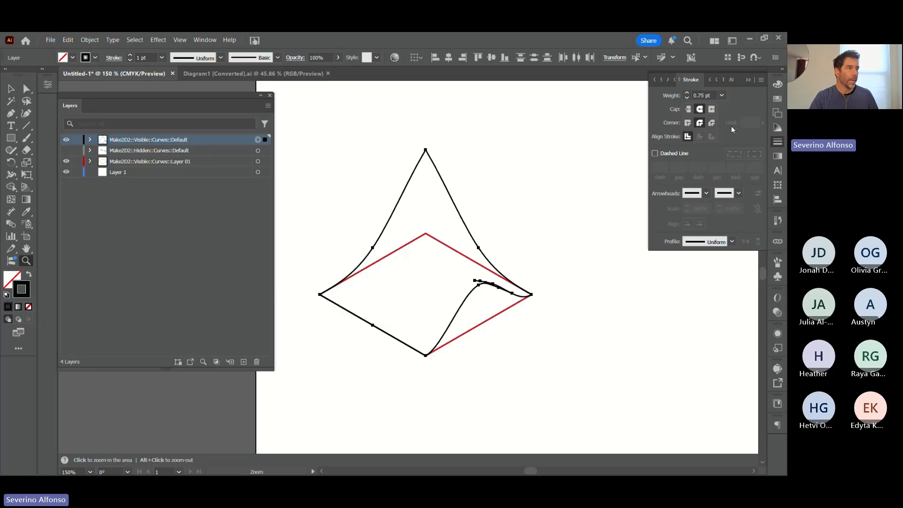
{"action": "double_click", "coordinate": [22, 293]}
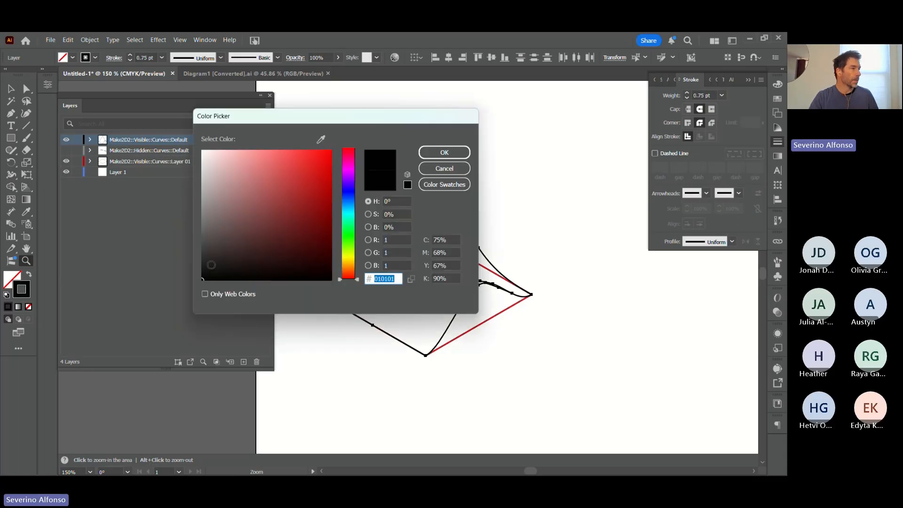
{"action": "left_click", "coordinate": [445, 152]}
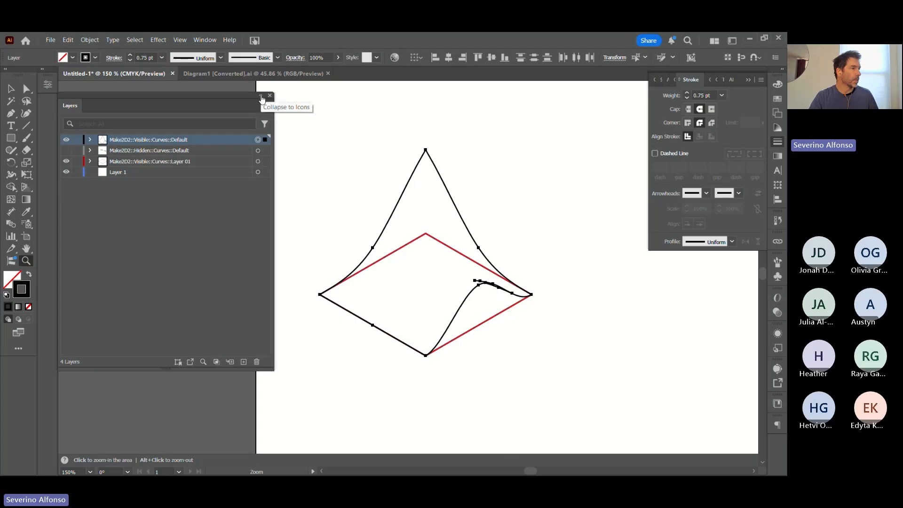
- Recolour the strokes on the Make2D2::Visible::Curves::Layer 01 layer grey and set their weight to 0.5 pt
{"action": "left_click", "coordinate": [114, 162]}
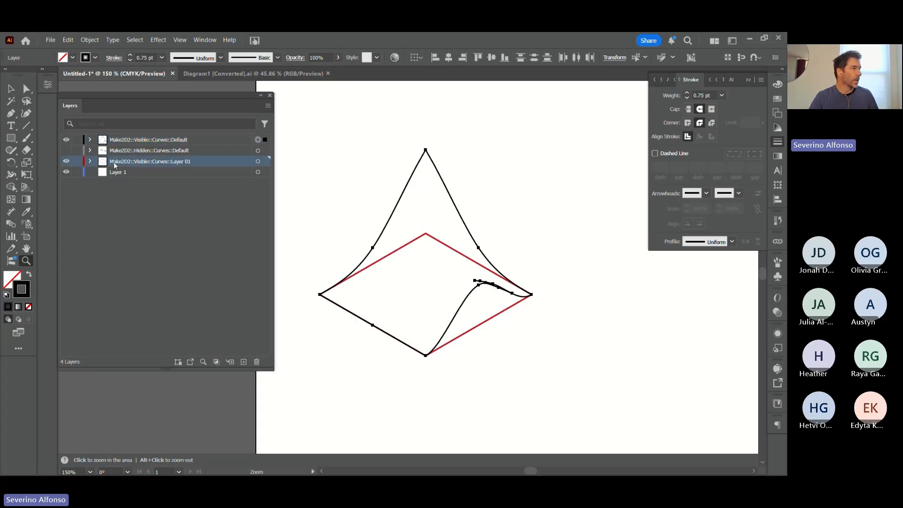
{"action": "left_click", "coordinate": [258, 162]}
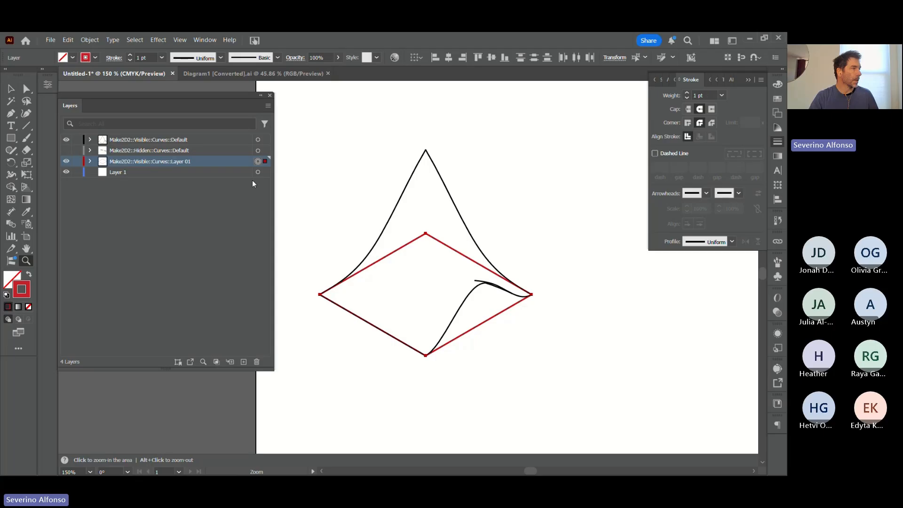
{"action": "double_click", "coordinate": [21, 288]}
{"action": "left_click_drag", "start_coordinate": [209, 190], "coordinate": [195, 194]}
{"action": "left_click", "coordinate": [445, 152]}
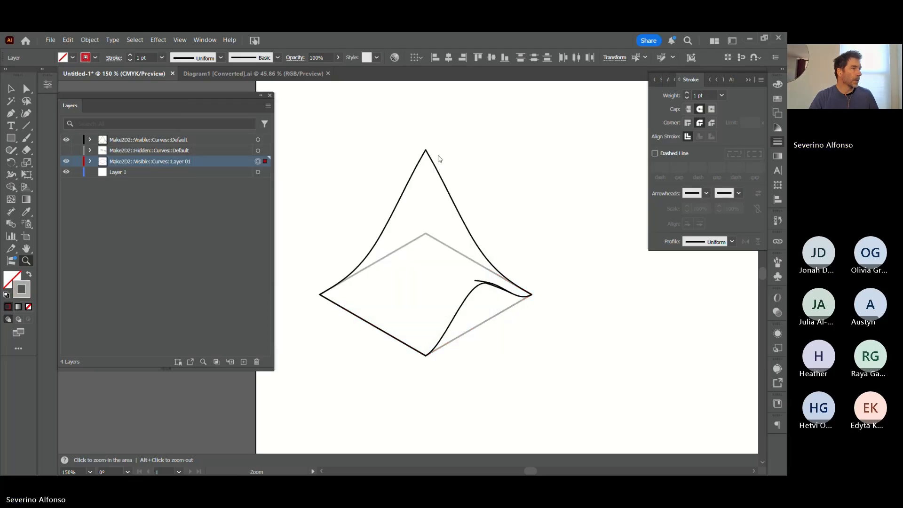
{"action": "left_click", "coordinate": [722, 95]}
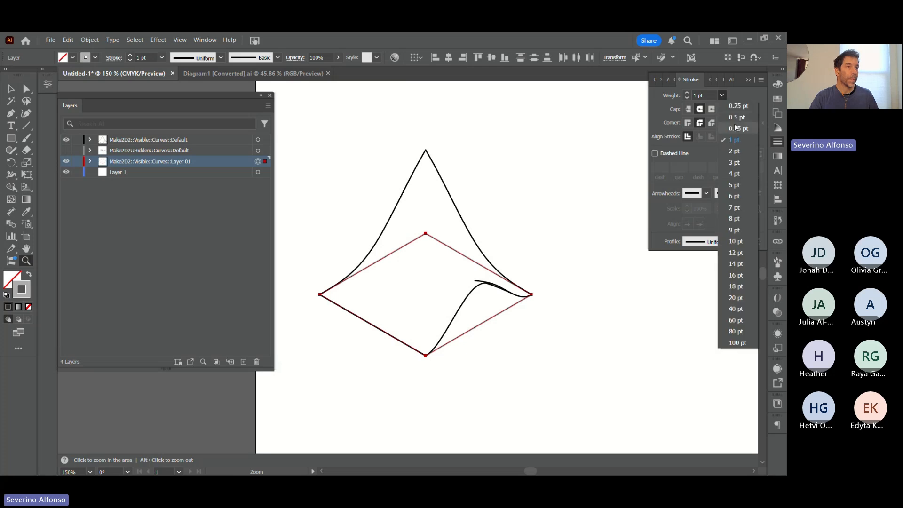
{"action": "left_click", "coordinate": [735, 117]}
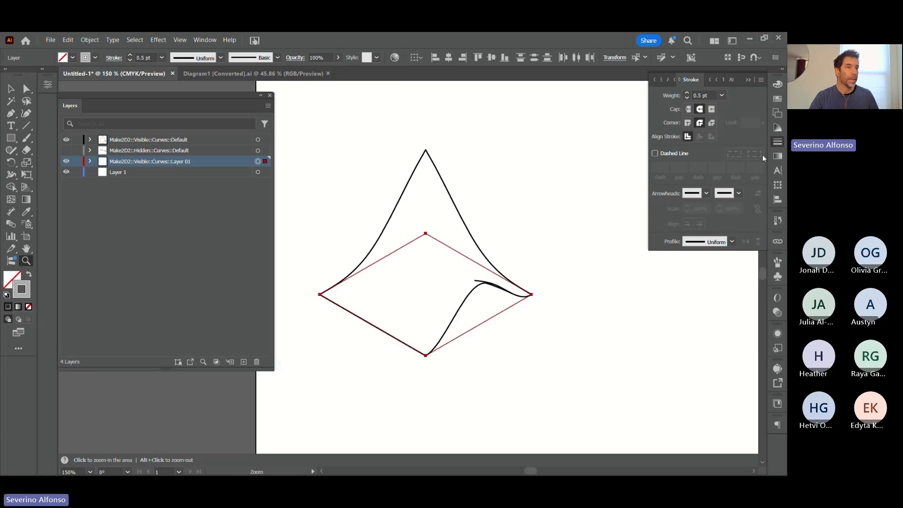
- Make the grey diamond outline a dashed line with a 2 pt dash and a 2 pt gap
{"action": "left_click", "coordinate": [655, 154]}
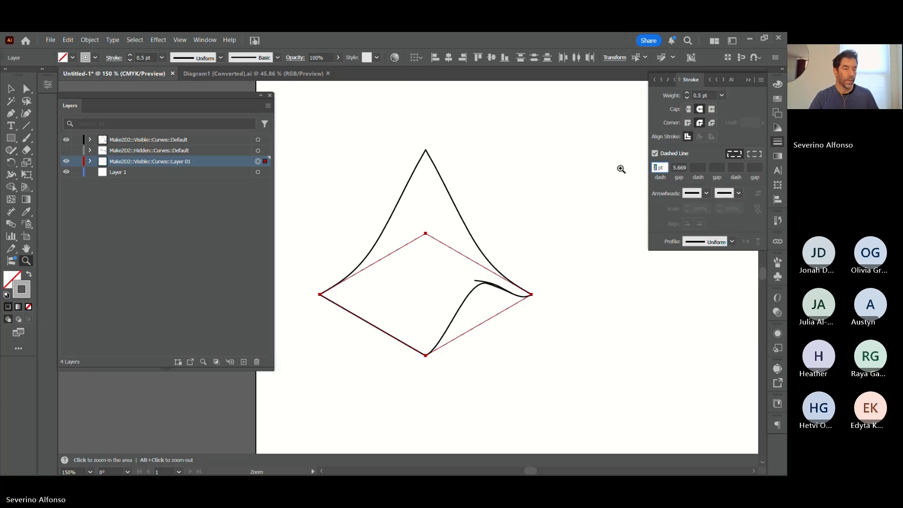
{"action": "key", "text": "Tab"}
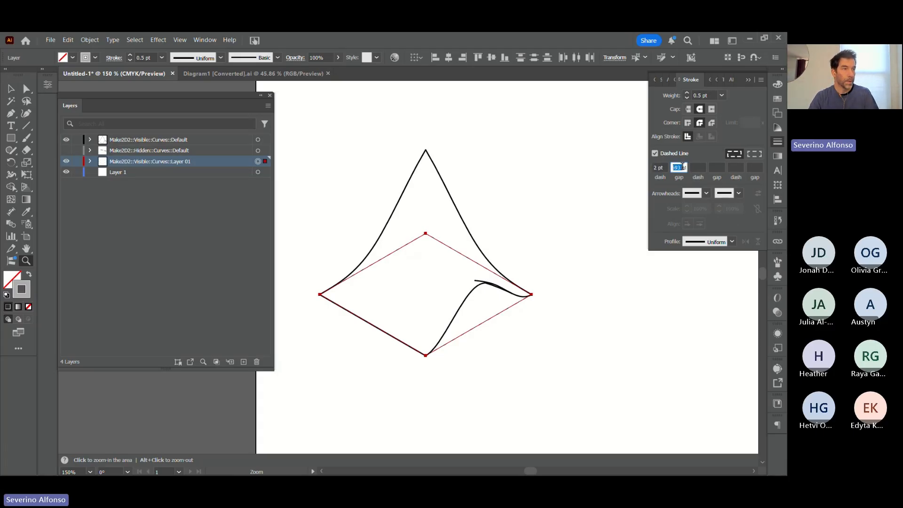
{"action": "type", "text": "2"}
{"action": "key", "text": "Tab"}
- Deselect the artwork and examine the dashed diamond against the solid black curves at several magnifications
{"action": "left_click", "coordinate": [627, 302]}
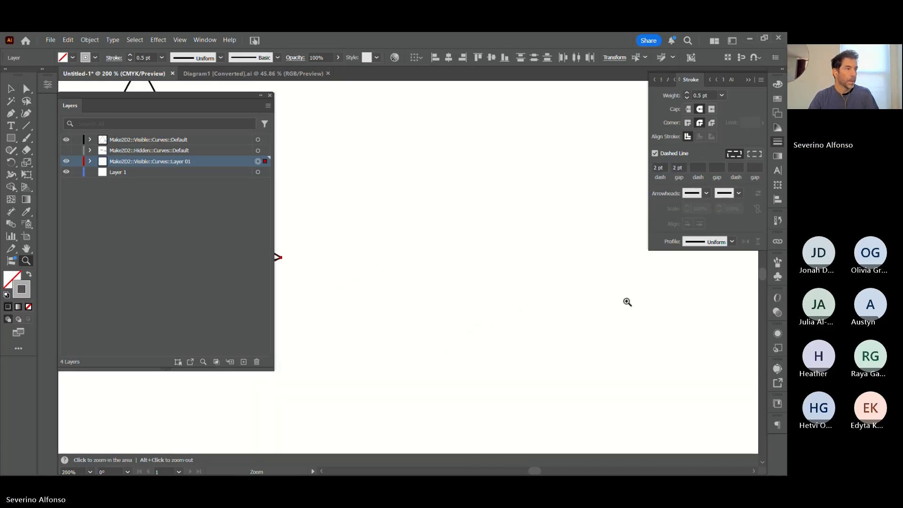
{"action": "left_click", "coordinate": [395, 289], "text": "alt"}
{"action": "left_click", "coordinate": [395, 289], "text": "alt"}
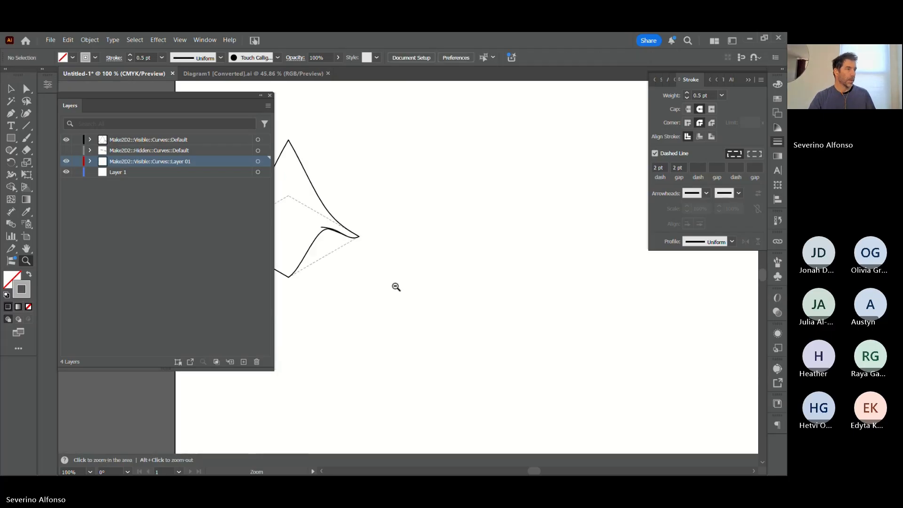
{"action": "left_click", "coordinate": [395, 287], "text": "alt"}
{"action": "left_click_drag", "start_coordinate": [391, 284], "coordinate": [446, 331]}
{"action": "left_click_drag", "start_coordinate": [346, 206], "coordinate": [498, 346]}
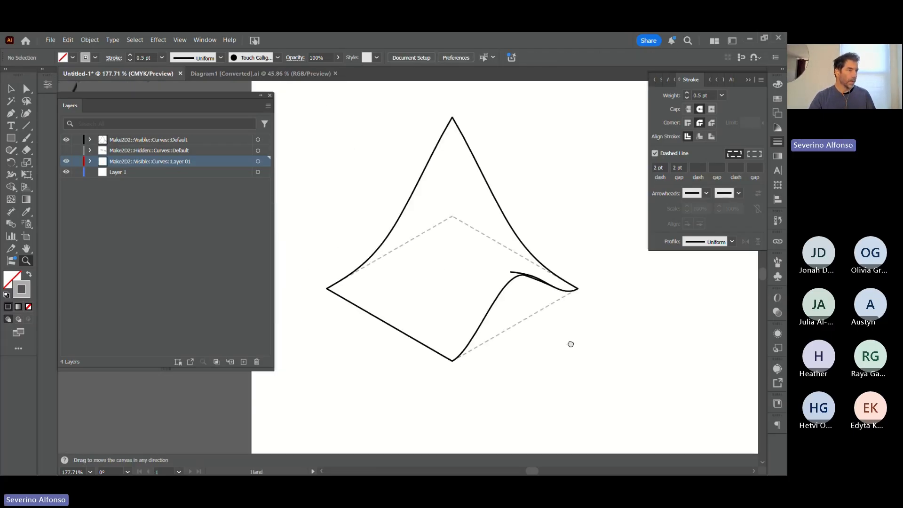
{"action": "left_click", "coordinate": [551, 297], "text": "alt"}
{"action": "left_click_drag", "start_coordinate": [478, 279], "coordinate": [568, 308]}
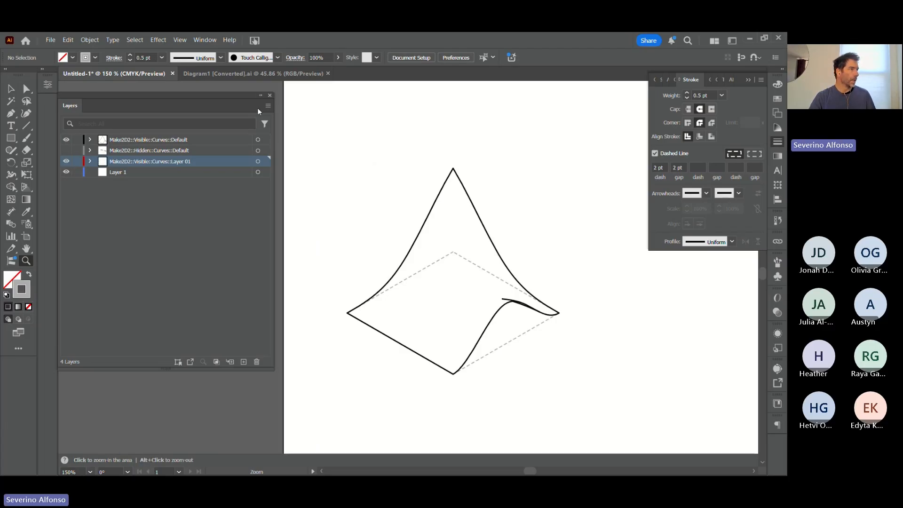
- Delete the Make2D2::Hidden::Curves::Default layer with its artwork, and the empty Layer 1
{"action": "left_click", "coordinate": [167, 150]}
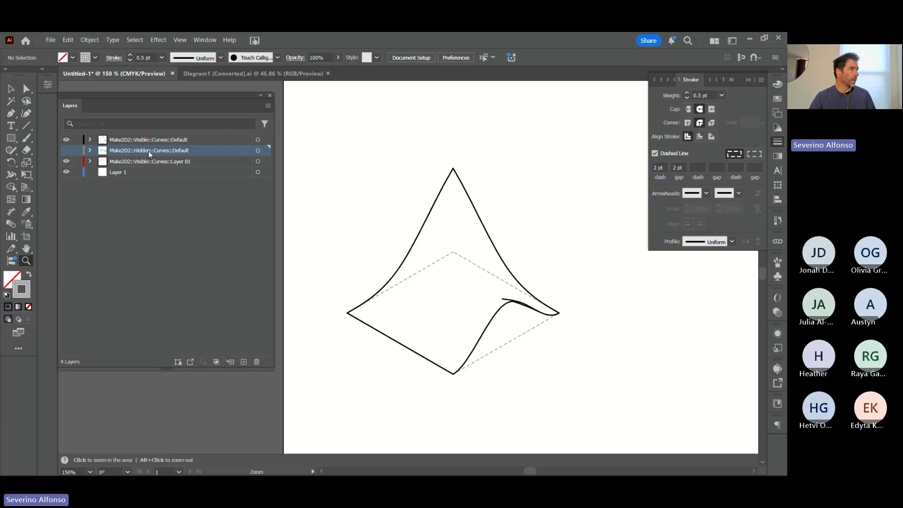
{"action": "left_click", "coordinate": [268, 106]}
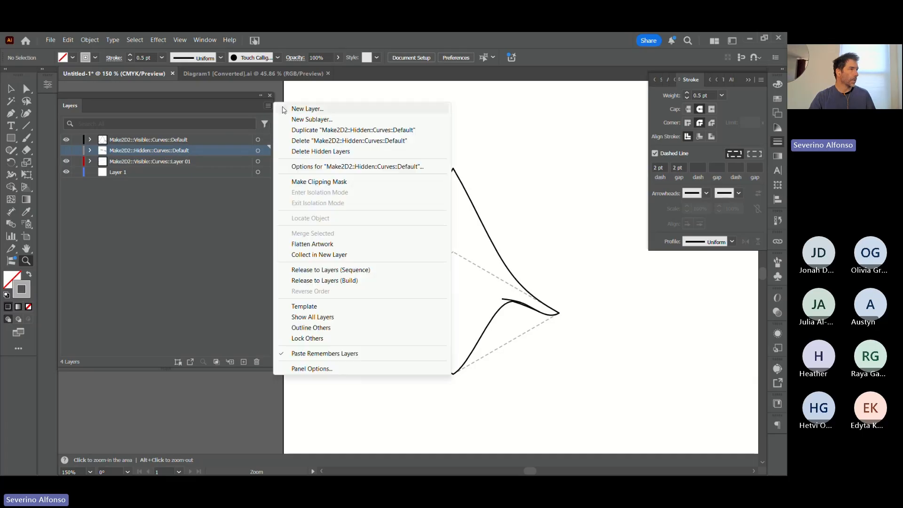
{"action": "left_click", "coordinate": [300, 141]}
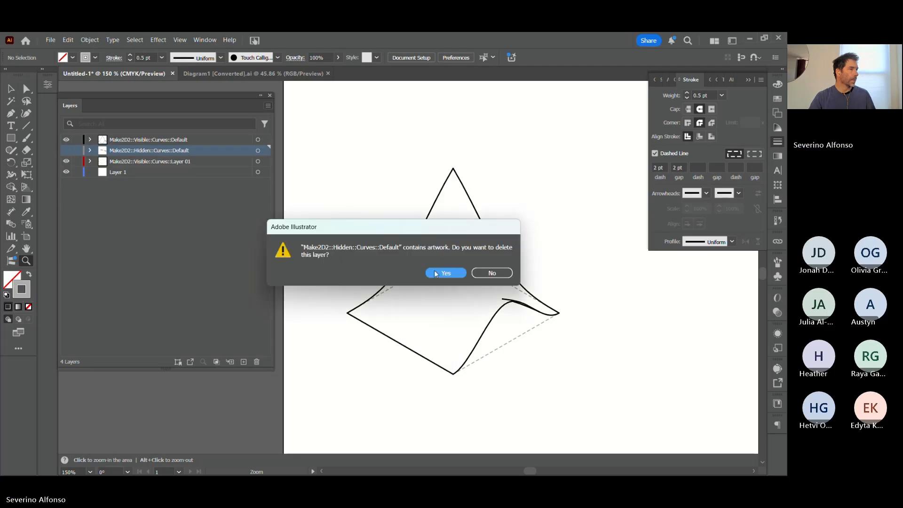
{"action": "left_click", "coordinate": [457, 274]}
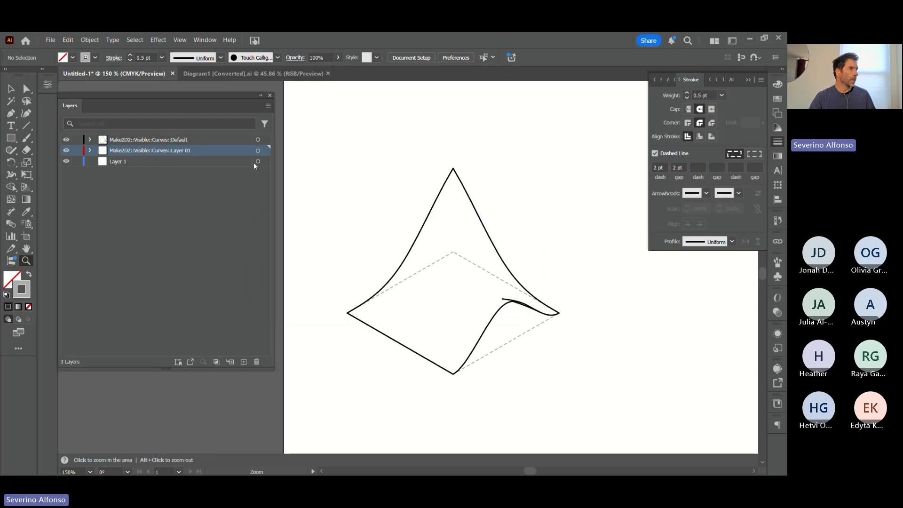
{"action": "left_click", "coordinate": [207, 162]}
{"action": "left_click", "coordinate": [268, 105]}
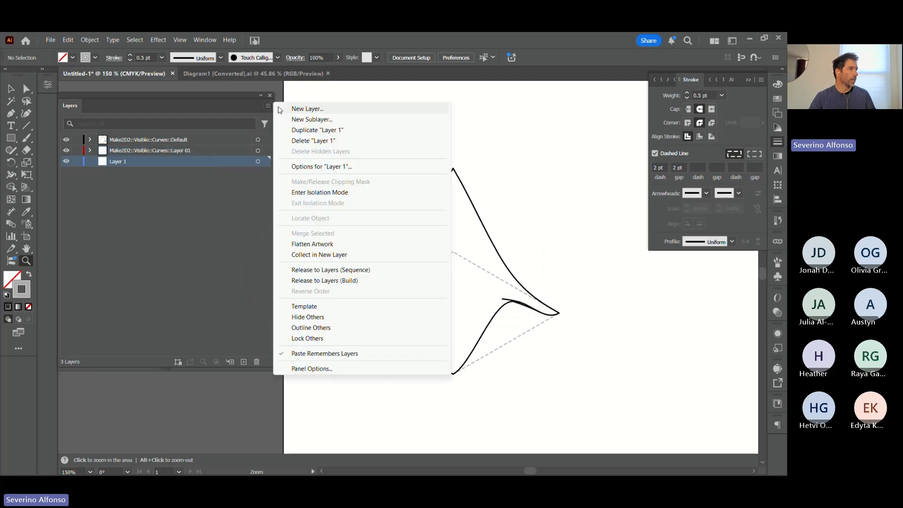
{"action": "left_click", "coordinate": [303, 141]}
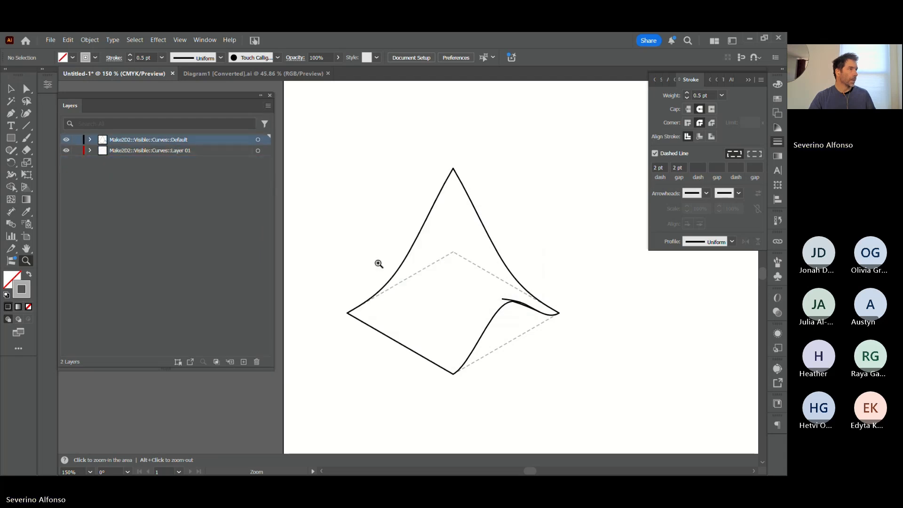
- Create a new layer named Lines above the existing layers
{"action": "left_click", "coordinate": [455, 275], "text": "alt"}
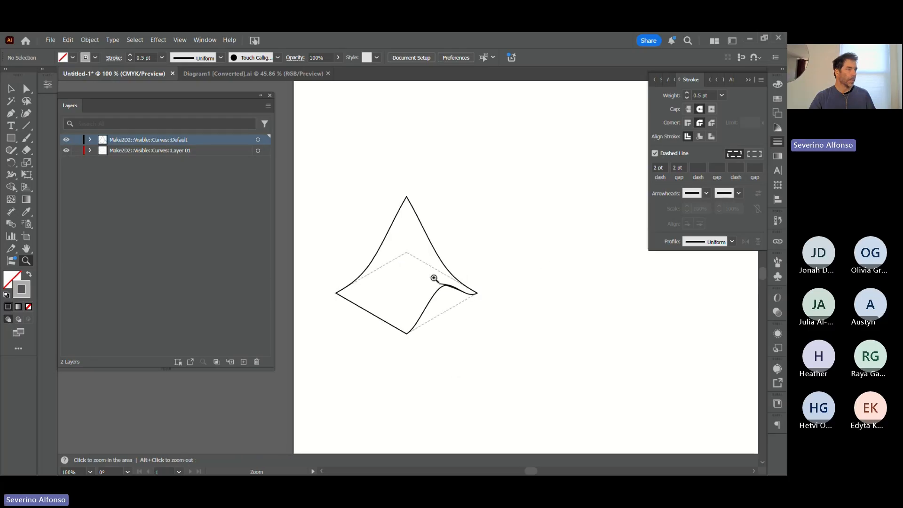
{"action": "left_click_drag", "start_coordinate": [344, 298], "coordinate": [426, 300]}
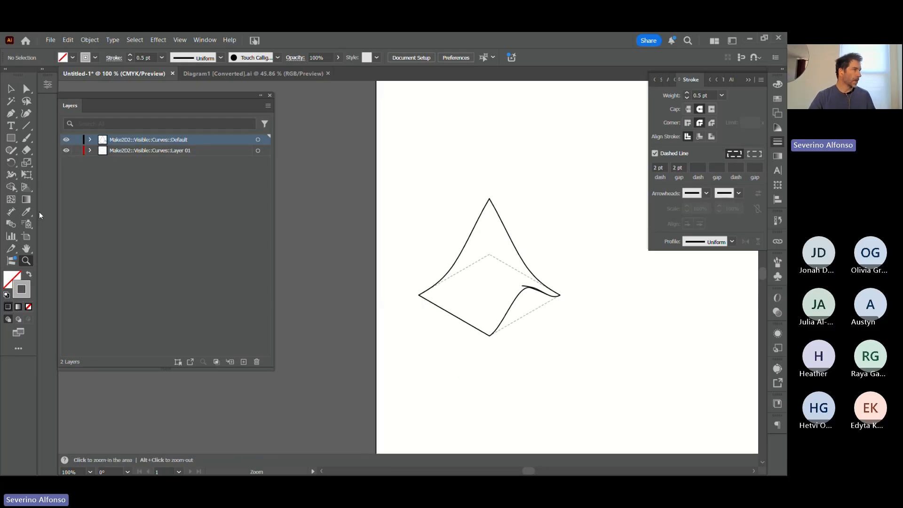
{"action": "left_click", "coordinate": [268, 105]}
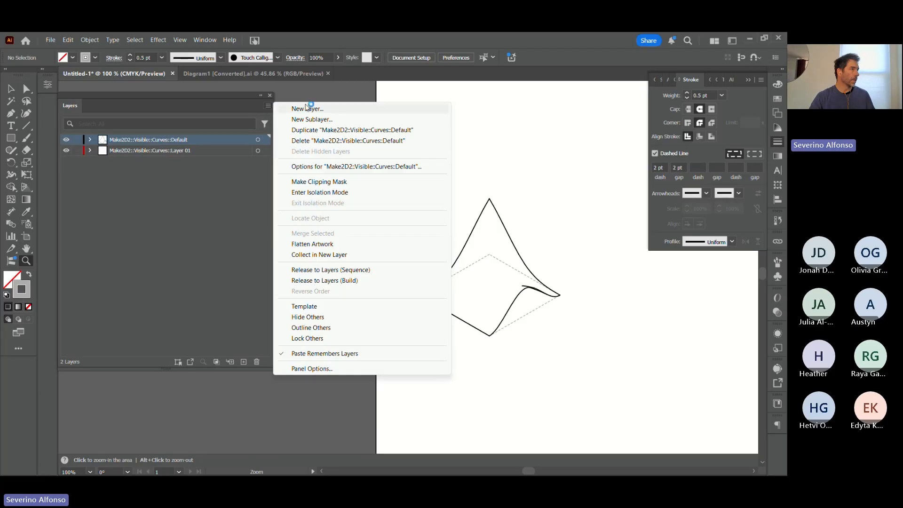
{"action": "left_click", "coordinate": [307, 109]}
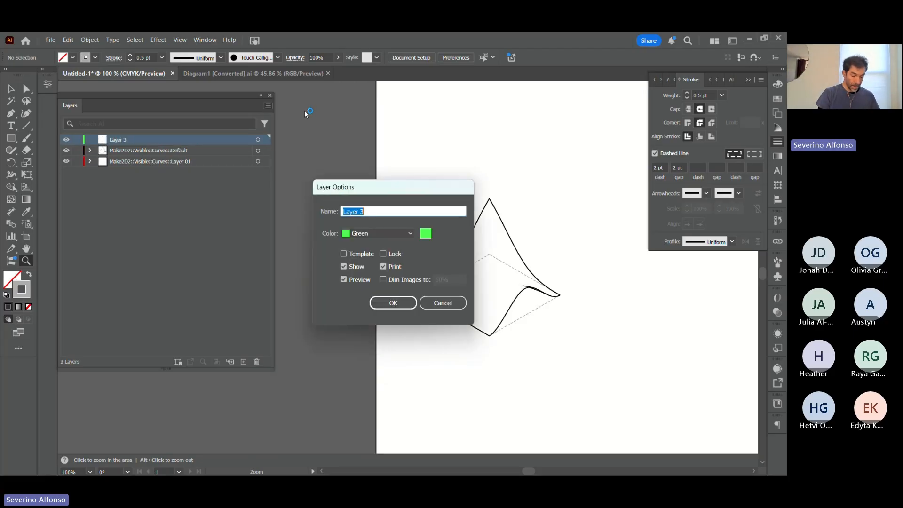
{"action": "type", "text": "Lines"}
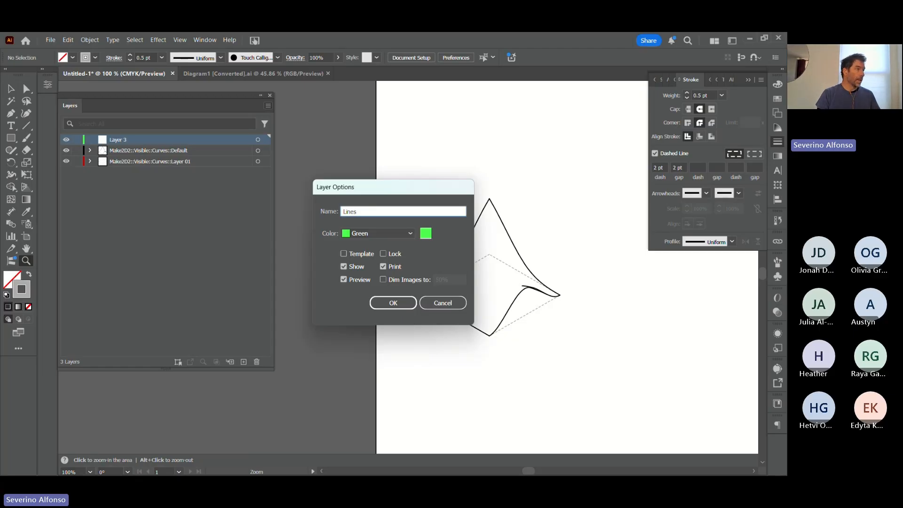
{"action": "key", "text": "Return"}
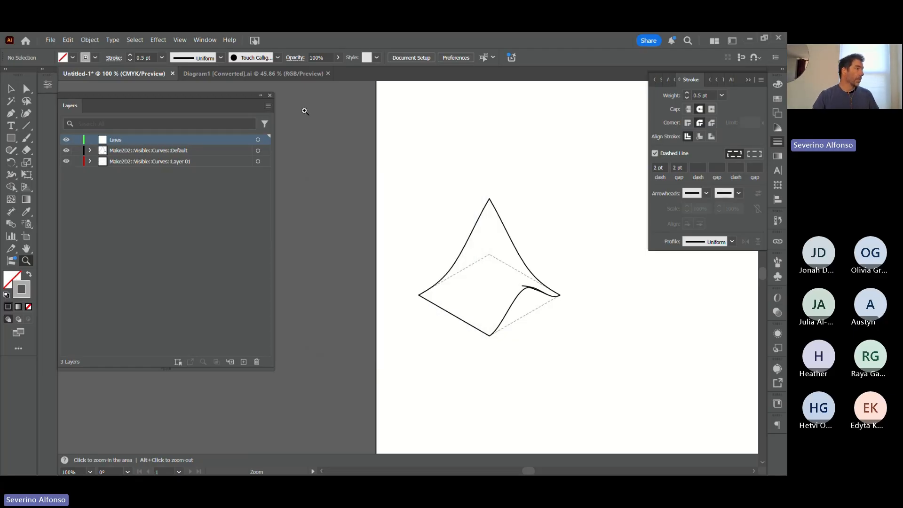
- Draw a straight vertical line with the Pen tool on the Lines layer, starting just above the shape's apex and running upward
{"action": "left_click", "coordinate": [11, 114]}
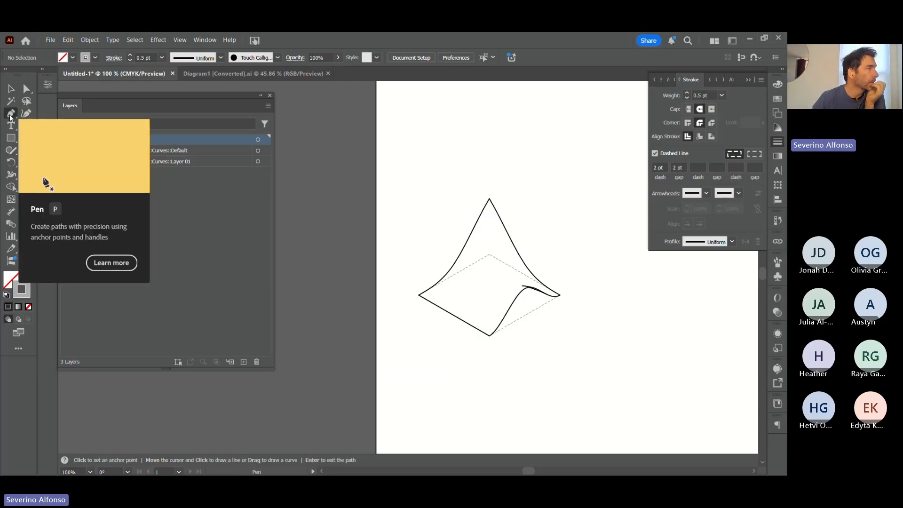
{"action": "left_click", "coordinate": [489, 198]}
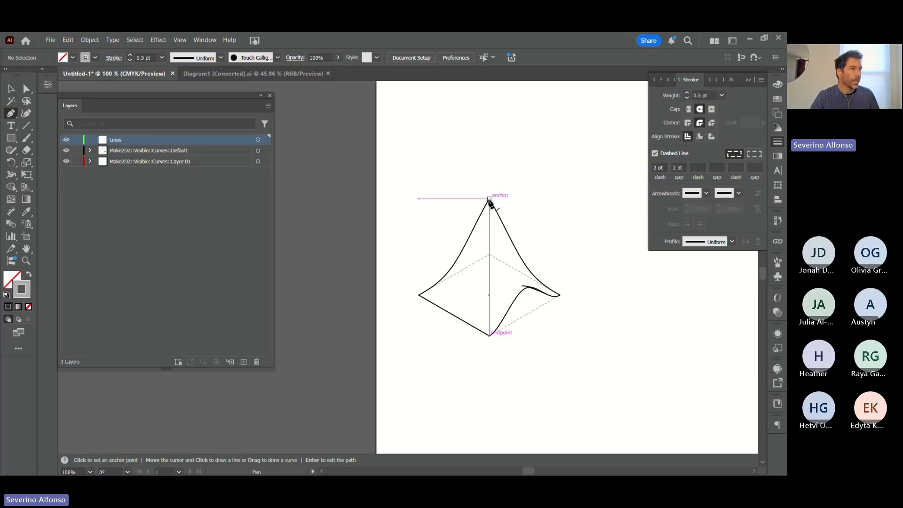
{"action": "key", "text": "z"}
{"action": "left_click_drag", "start_coordinate": [467, 164], "coordinate": [506, 218]}
{"action": "left_click", "coordinate": [10, 113]}
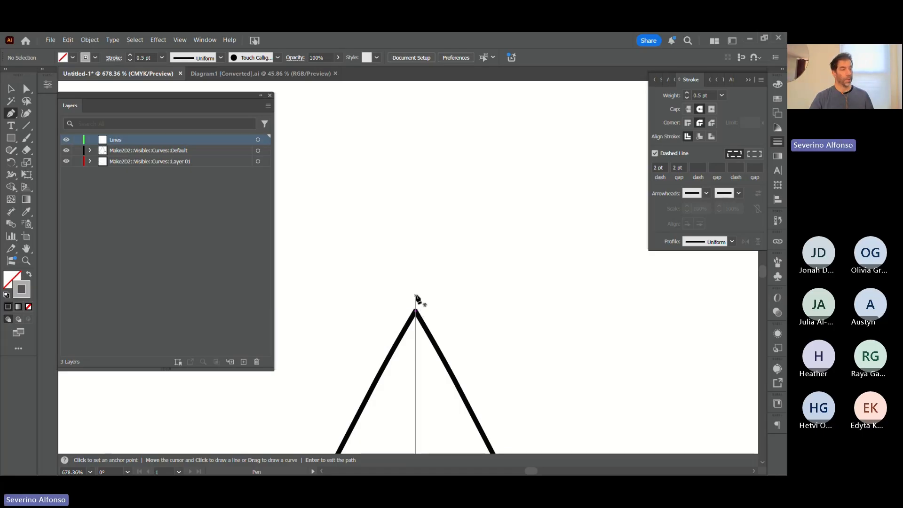
{"action": "left_click", "coordinate": [416, 295]}
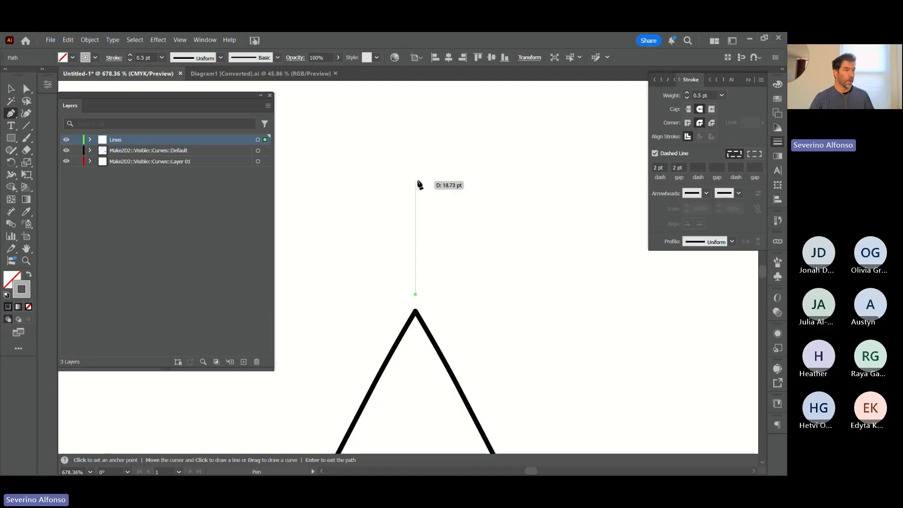
{"action": "left_click", "coordinate": [415, 117]}
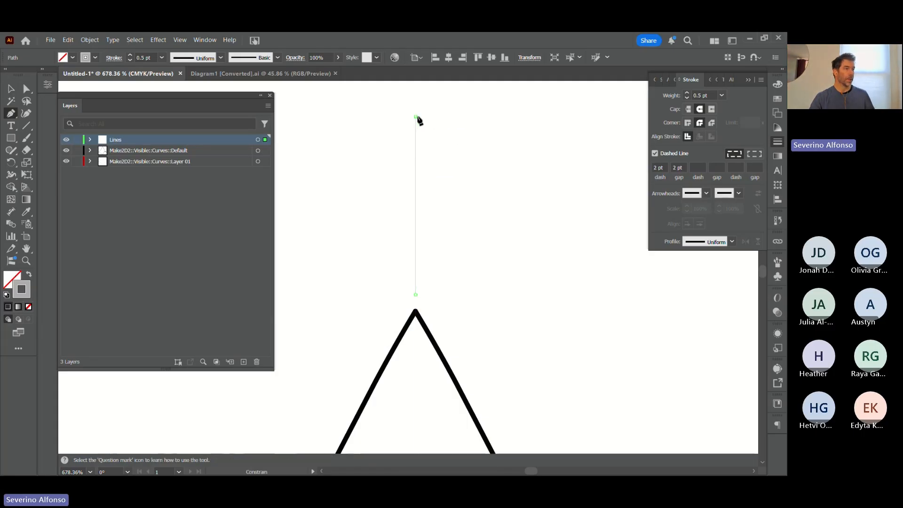
{"action": "key", "text": "Escape"}
{"action": "key", "text": "v"}
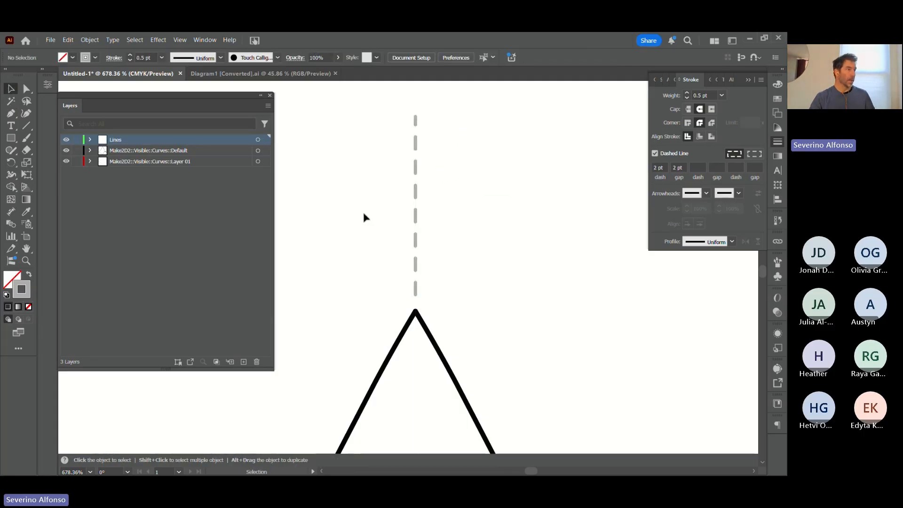
- Select the vertical dashed line above the apex and change its stroke colour to bright red
{"action": "left_click_drag", "start_coordinate": [481, 174], "coordinate": [283, 186]}
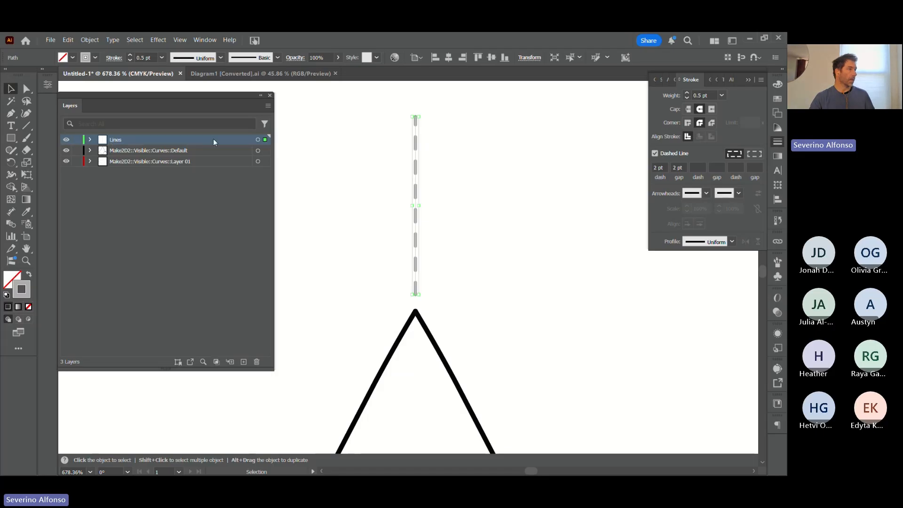
{"action": "double_click", "coordinate": [21, 288]}
{"action": "left_click_drag", "start_coordinate": [356, 211], "coordinate": [356, 148]}
{"action": "left_click", "coordinate": [331, 150]}
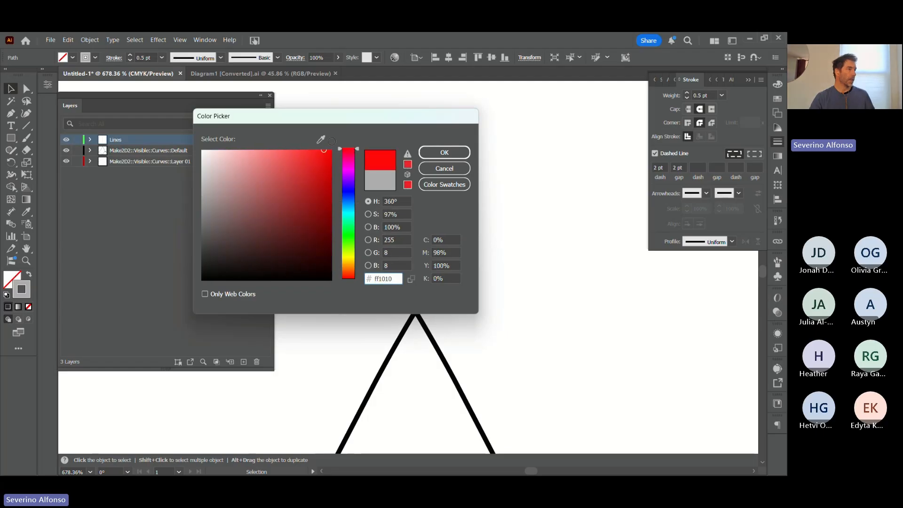
{"action": "left_click", "coordinate": [444, 152]}
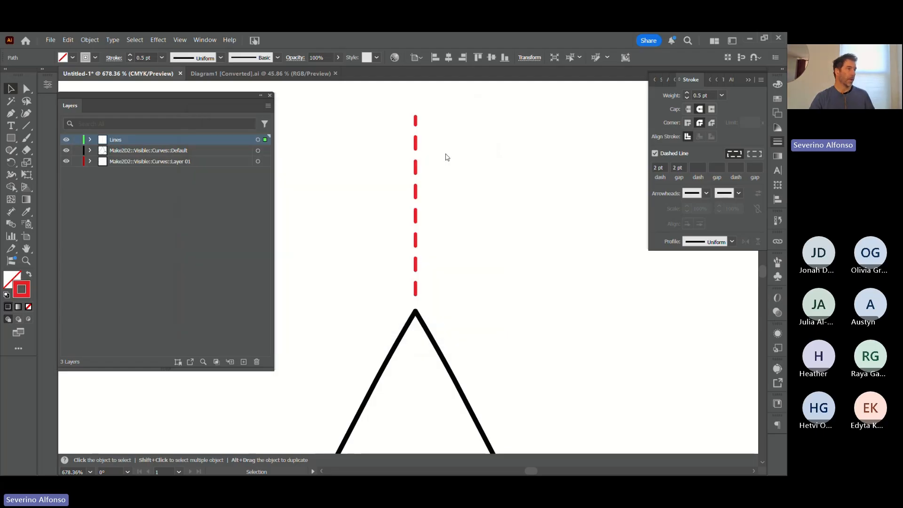
- Turn off the dashes on the red line above the apex and give its upper end a solid triangular arrowhead
{"action": "left_click", "coordinate": [655, 153]}
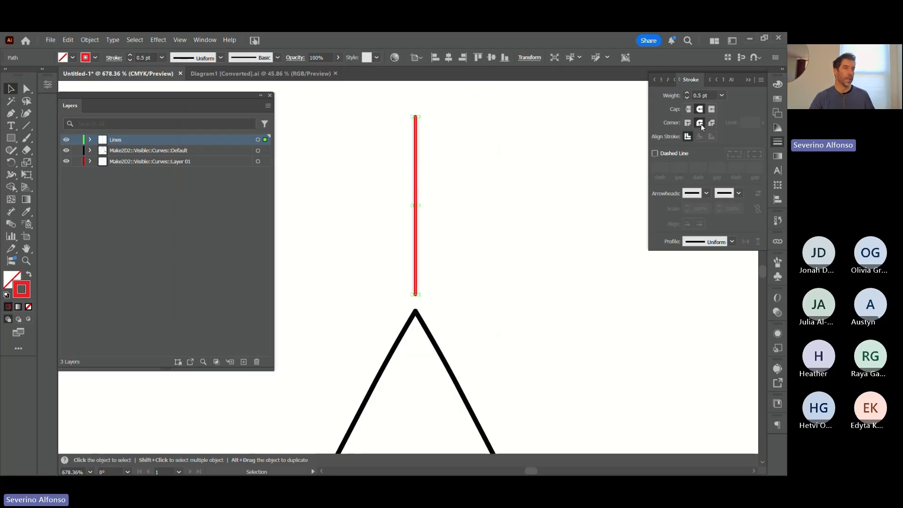
{"action": "left_click", "coordinate": [707, 193]}
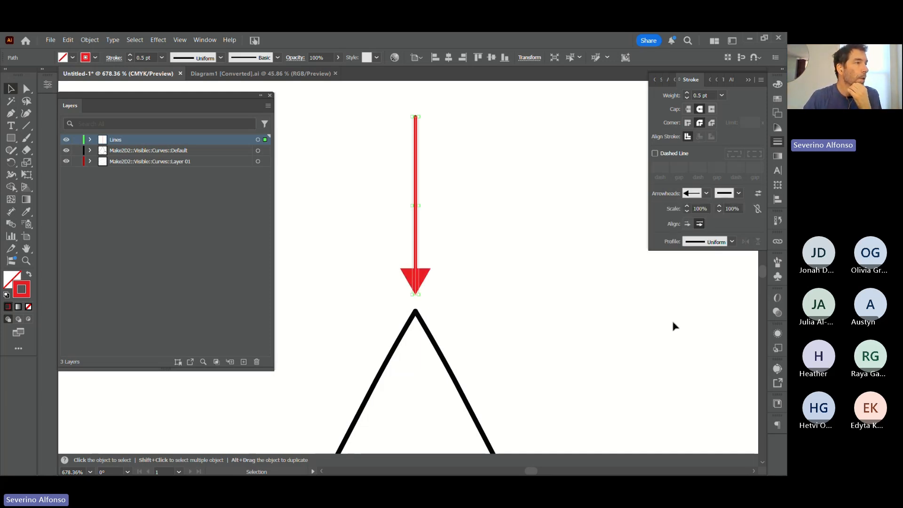
{"action": "left_click", "coordinate": [671, 322]}
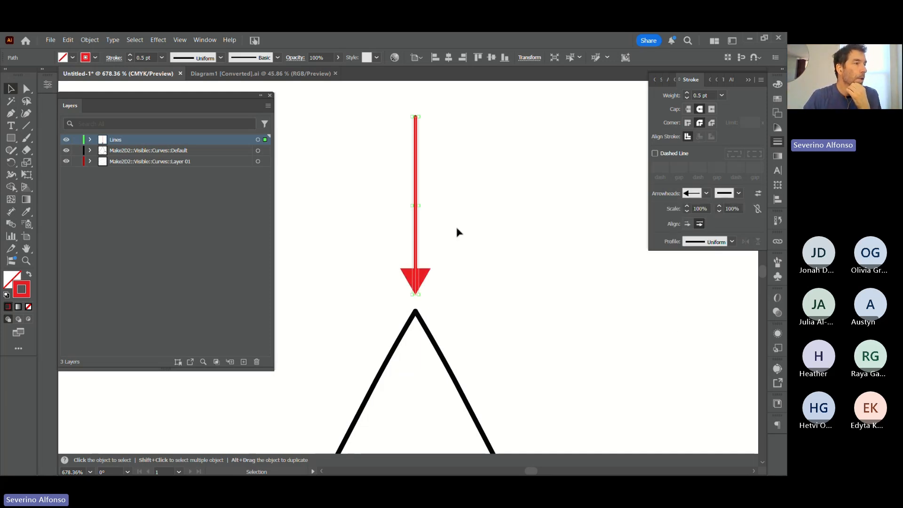
{"action": "left_click", "coordinate": [757, 194]}
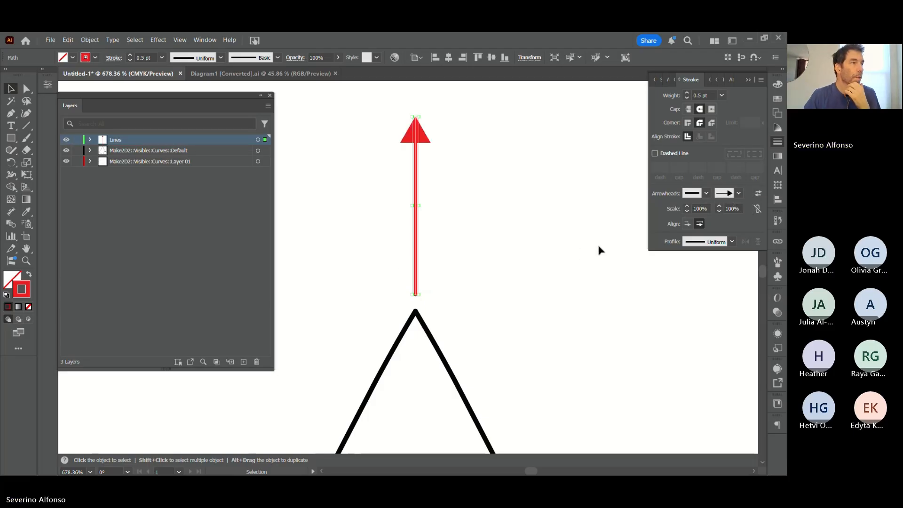
{"action": "left_click", "coordinate": [518, 256]}
- Set the stroke weight of the red arrow above the apex to 1 pt
{"action": "key", "text": "z"}
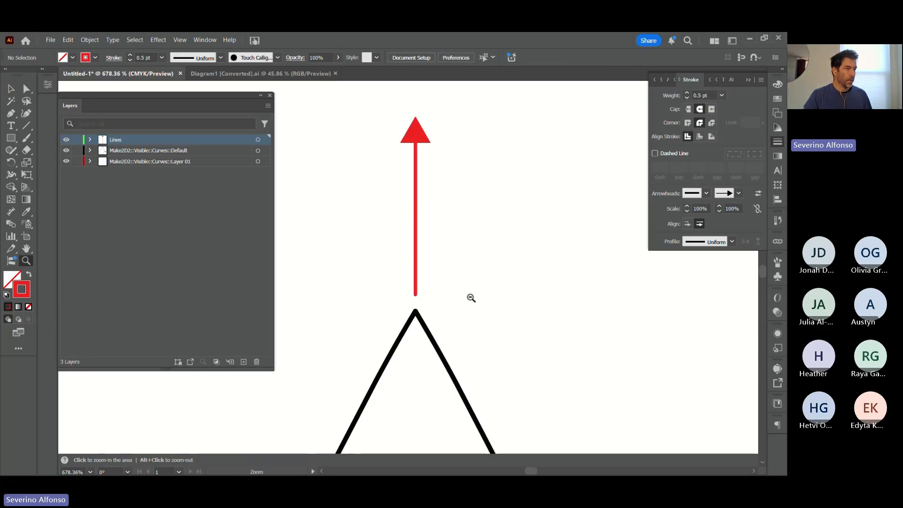
{"action": "left_click", "coordinate": [471, 298], "text": "alt"}
{"action": "left_click", "coordinate": [471, 298], "text": "alt"}
{"action": "left_click", "coordinate": [425, 296], "text": "alt"}
{"action": "left_click", "coordinate": [389, 276], "text": "alt"}
{"action": "left_click", "coordinate": [391, 266], "text": "alt"}
{"action": "left_click", "coordinate": [400, 256], "text": "alt"}
{"action": "left_click", "coordinate": [404, 263], "text": "alt"}
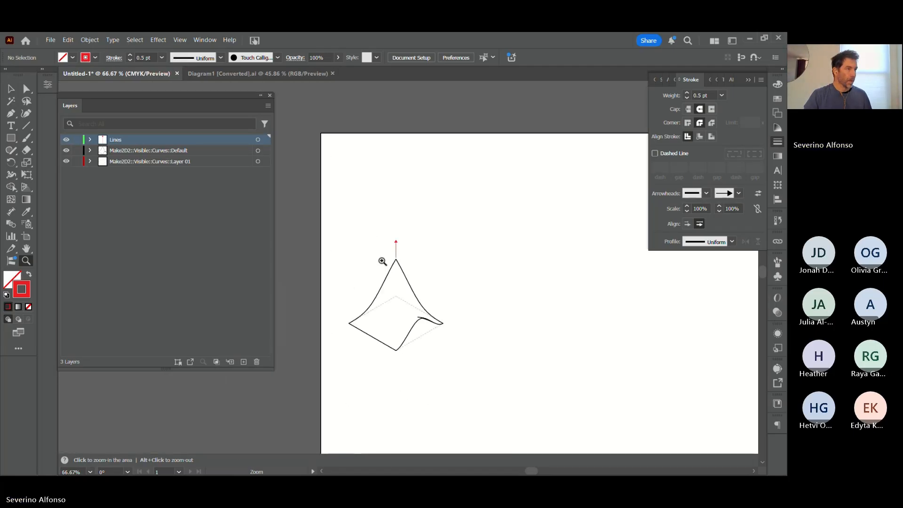
{"action": "left_click_drag", "start_coordinate": [343, 211], "coordinate": [475, 360]}
{"action": "key", "text": "v"}
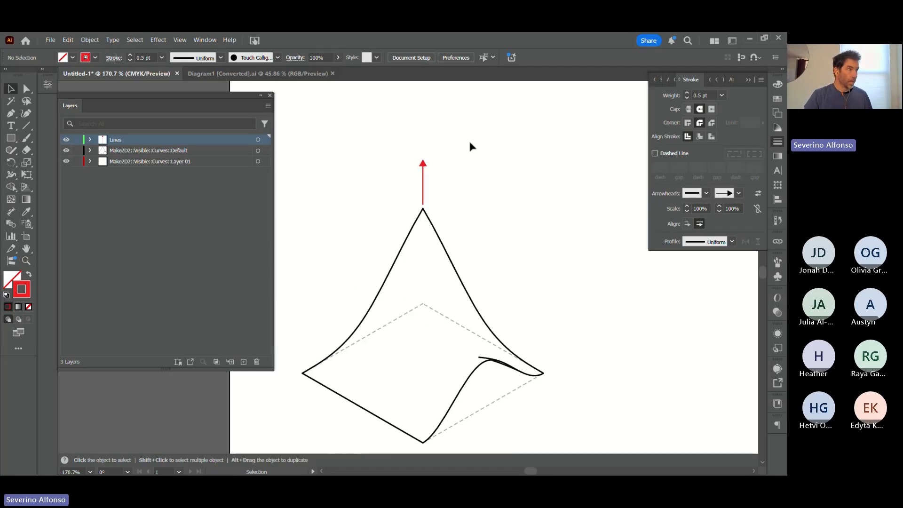
{"action": "left_click", "coordinate": [420, 168]}
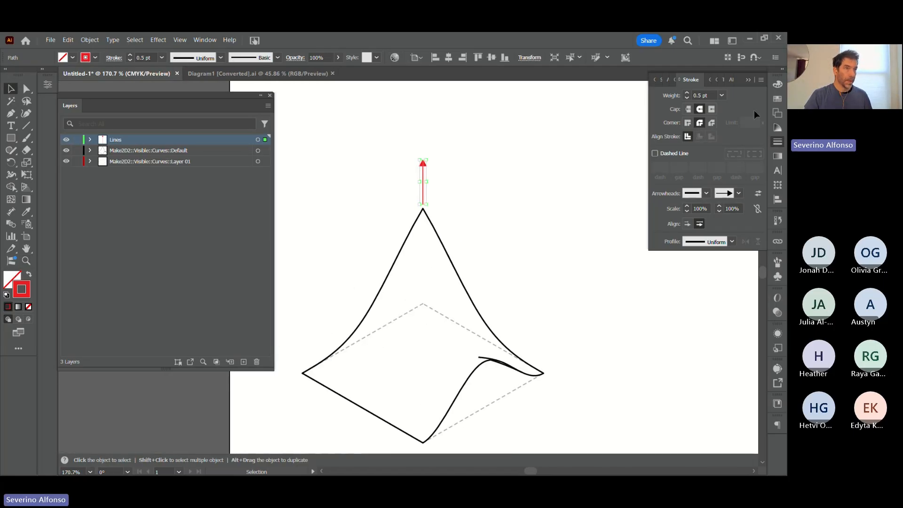
{"action": "left_click", "coordinate": [722, 95]}
{"action": "left_click", "coordinate": [717, 141]}
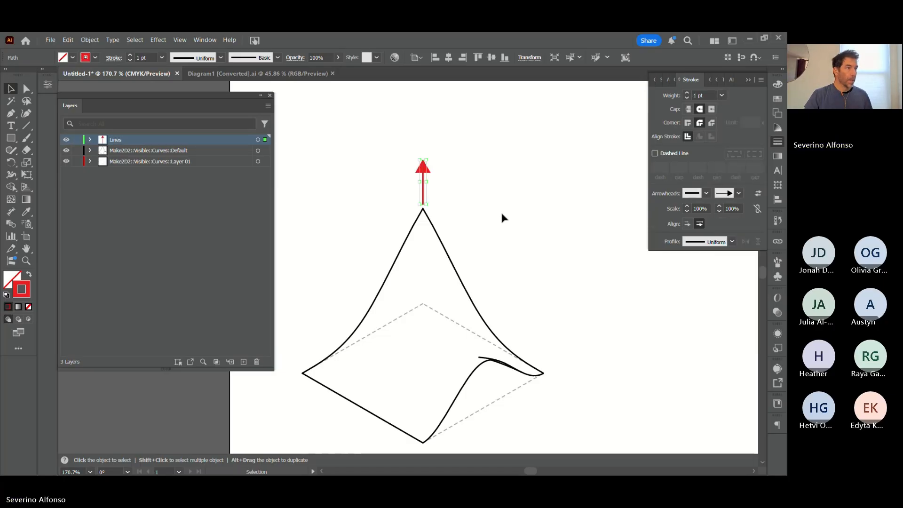
- Add a solid round dot as the arrowhead at the lower end of the red arrow
{"action": "left_click", "coordinate": [707, 193]}
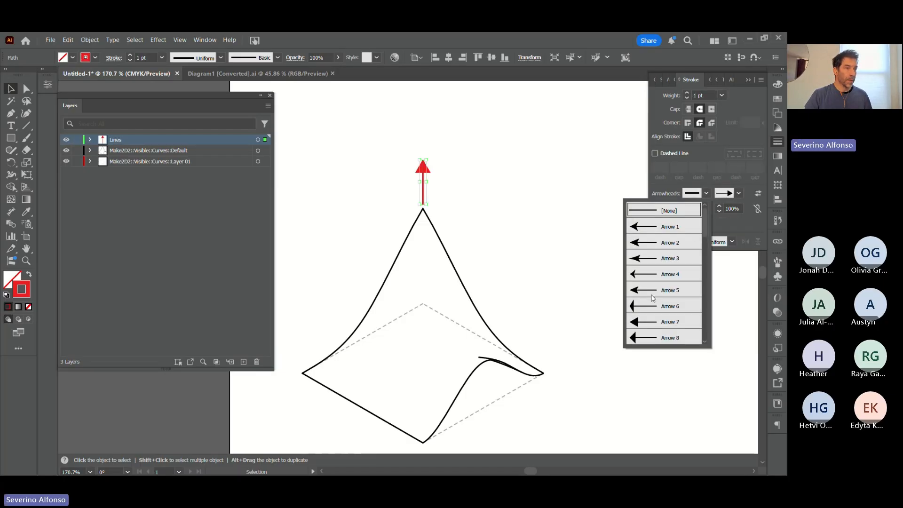
{"action": "scroll", "coordinate": [653, 298], "scroll_direction": "down", "scroll_amount": 5}
{"action": "left_click", "coordinate": [673, 311]}
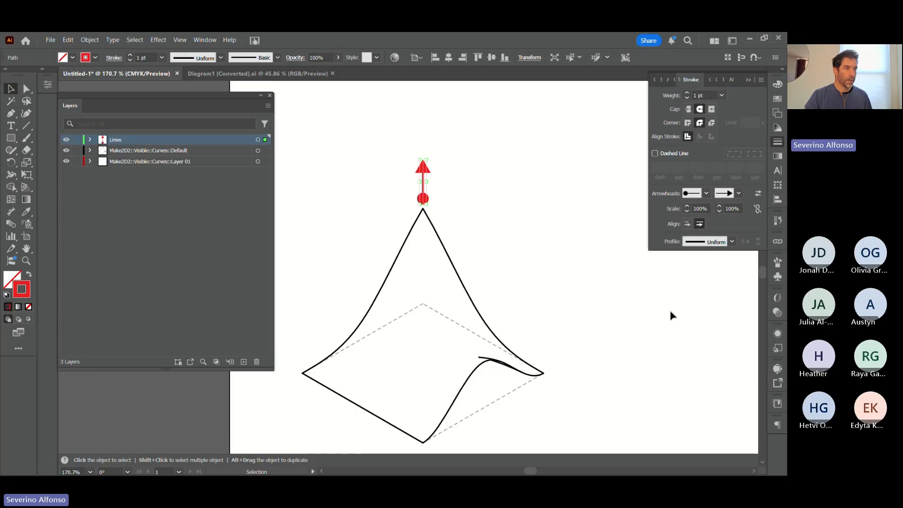
{"action": "left_click", "coordinate": [415, 195]}
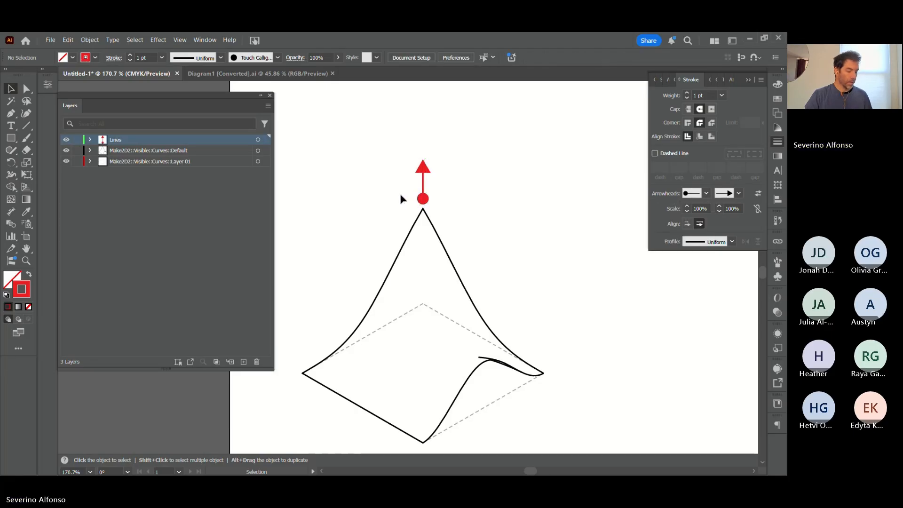
{"action": "key", "text": "a"}
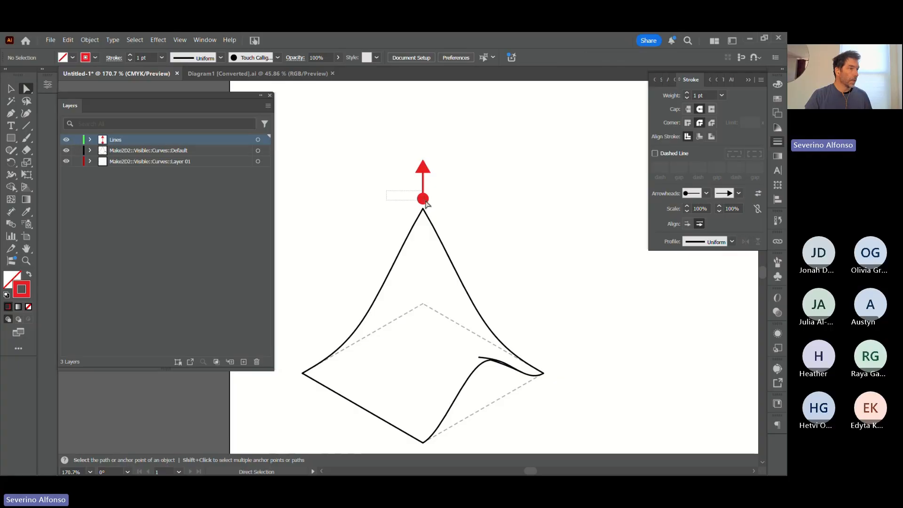
{"action": "left_click_drag", "start_coordinate": [422, 198], "coordinate": [609, 259]}
{"action": "left_click", "coordinate": [514, 196]}
{"action": "left_click", "coordinate": [16, 90]}
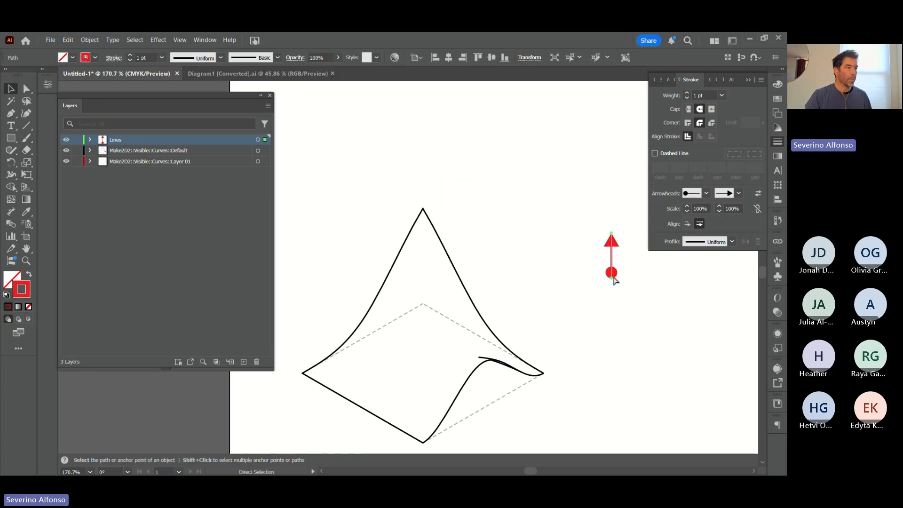
{"action": "key", "text": "ctrl+z"}
- Move only the lower anchor point of the red arrow down so its dot sits on the shape's apex
{"action": "left_click", "coordinate": [25, 89]}
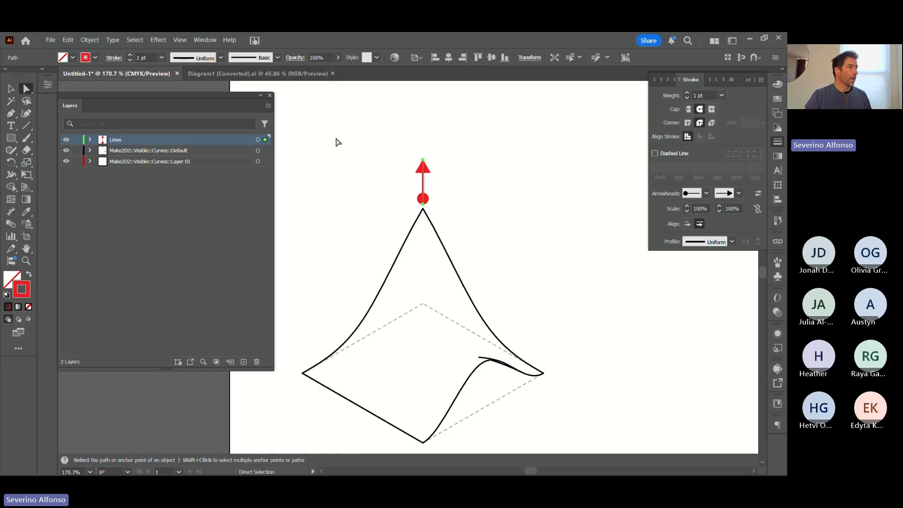
{"action": "left_click", "coordinate": [407, 206]}
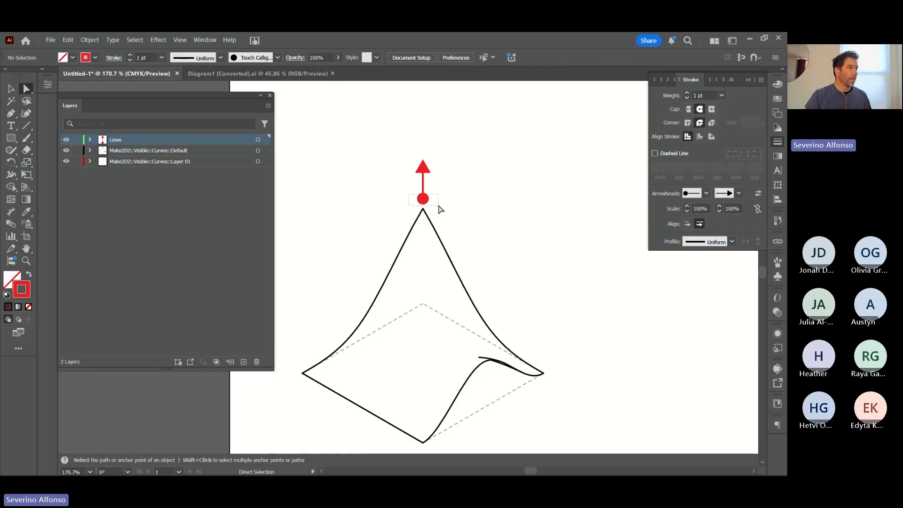
{"action": "left_click_drag", "start_coordinate": [422, 199], "coordinate": [423, 215]}
{"action": "left_click", "coordinate": [517, 228]}
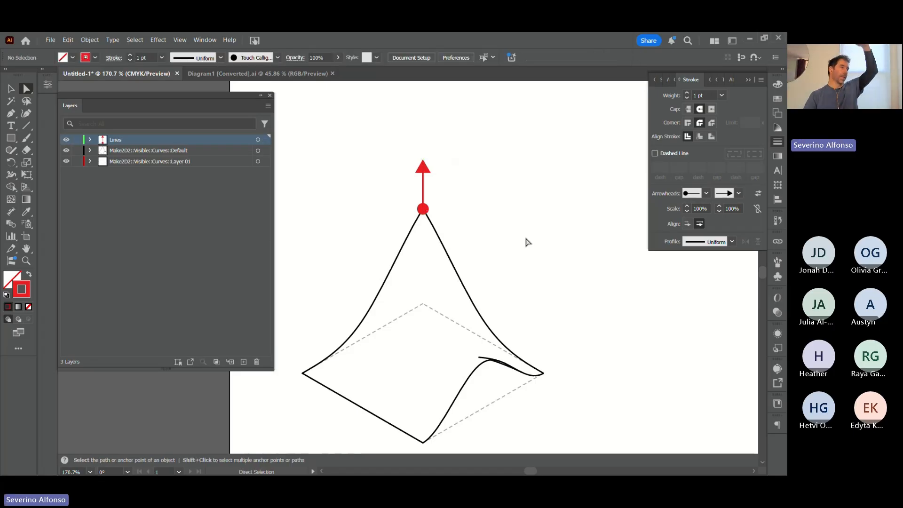
- Duplicate the apex arrow and place the copy's dot on the crest of the small curve near the shape's right corner
{"action": "key", "text": "z"}
{"action": "left_click", "coordinate": [500, 202], "text": "alt"}
{"action": "left_click", "coordinate": [485, 255], "text": "alt"}
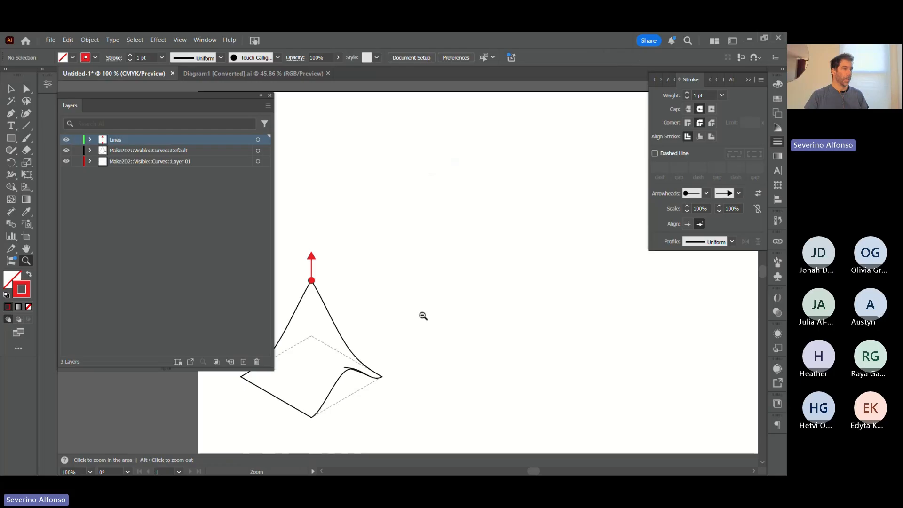
{"action": "left_click", "coordinate": [423, 316], "text": "alt"}
{"action": "left_click_drag", "start_coordinate": [400, 315], "coordinate": [512, 282]}
{"action": "left_click_drag", "start_coordinate": [378, 158], "coordinate": [617, 378]}
{"action": "key", "text": "v"}
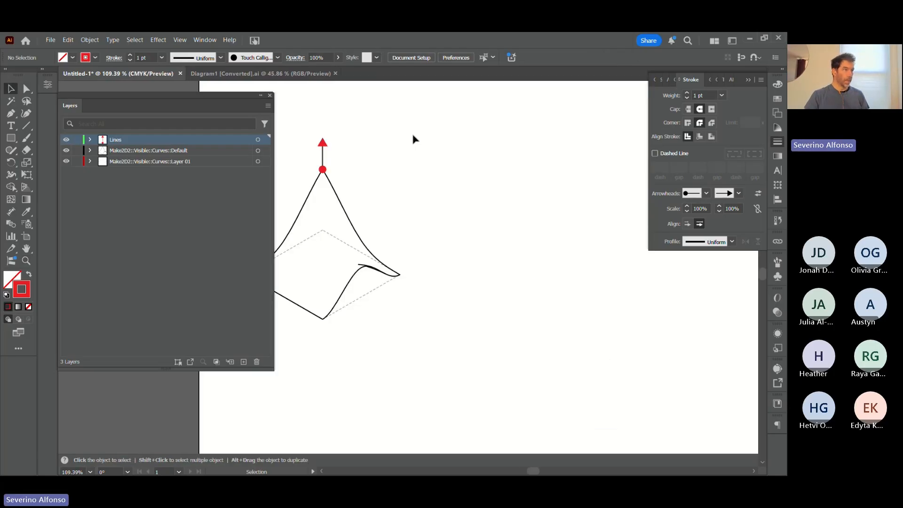
{"action": "left_click", "coordinate": [322, 153]}
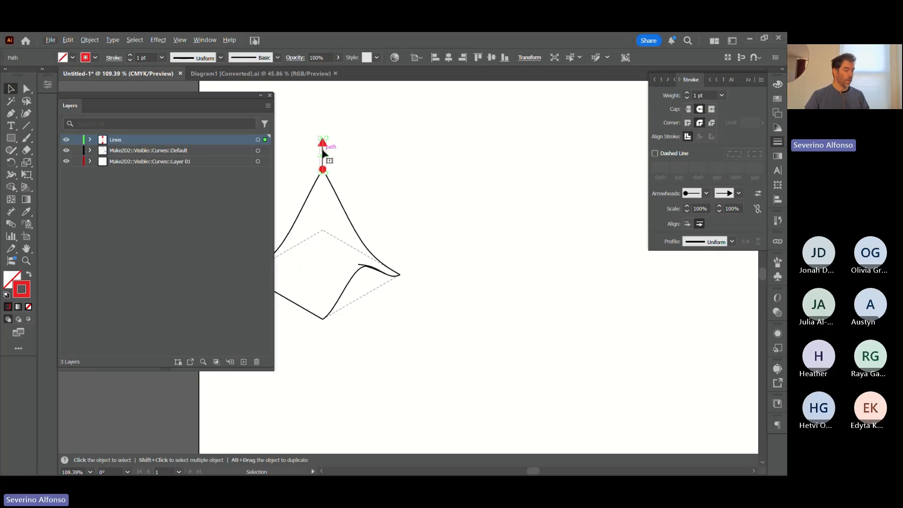
{"action": "left_click_drag", "start_coordinate": [322, 153], "coordinate": [368, 251], "text": "alt"}
{"action": "left_click", "coordinate": [484, 249]}
- Lengthen the arrow on the small curve's crest by moving only its upper anchor point straight up
{"action": "key", "text": "z"}
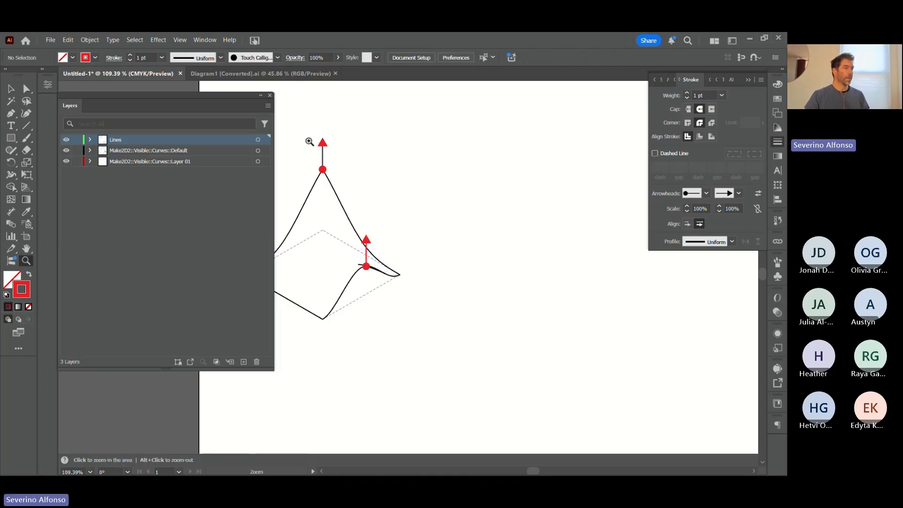
{"action": "left_click", "coordinate": [421, 303]}
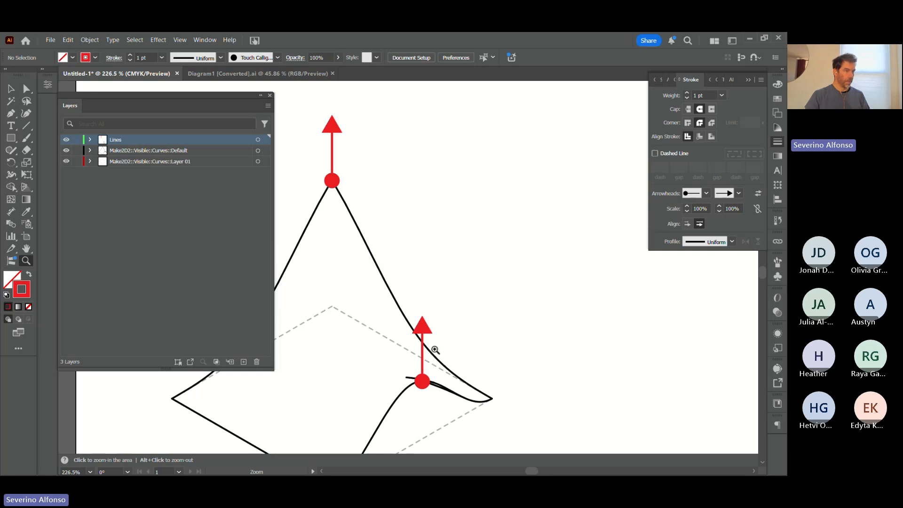
{"action": "key", "text": "a"}
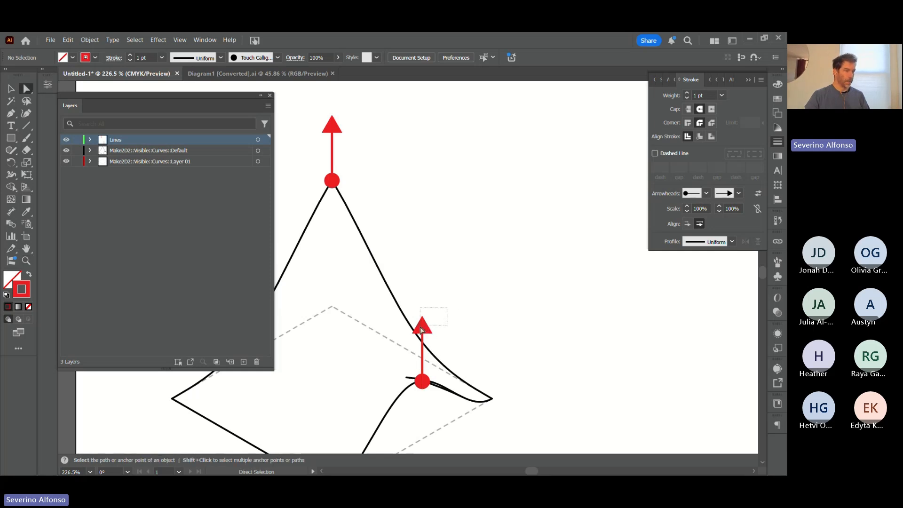
{"action": "left_click_drag", "start_coordinate": [422, 329], "coordinate": [422, 294]}
{"action": "left_click", "coordinate": [317, 84]}
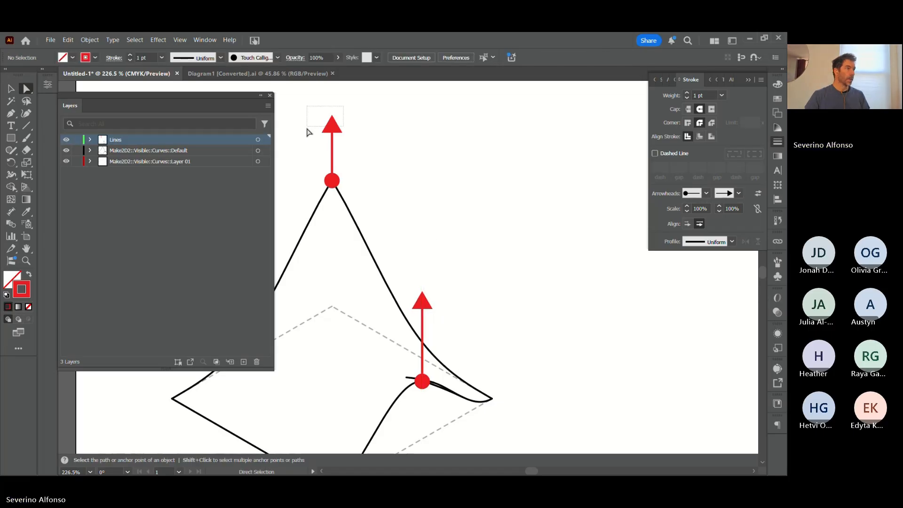
- Lengthen the apex arrow by moving only its upper anchor point straight up
{"action": "left_click_drag", "start_coordinate": [306, 128], "coordinate": [307, 130]}
{"action": "left_click_drag", "start_coordinate": [402, 156], "coordinate": [437, 245]}
{"action": "left_click_drag", "start_coordinate": [367, 204], "coordinate": [368, 174]}
{"action": "left_click", "coordinate": [464, 208]}
- Check the arrow placement in the reference diagram on the Google Slides page and return to the Illustrator drawing
{"action": "key", "text": "z"}
{"action": "left_click", "coordinate": [439, 348], "text": "alt"}
{"action": "left_click", "coordinate": [439, 348], "text": "alt"}
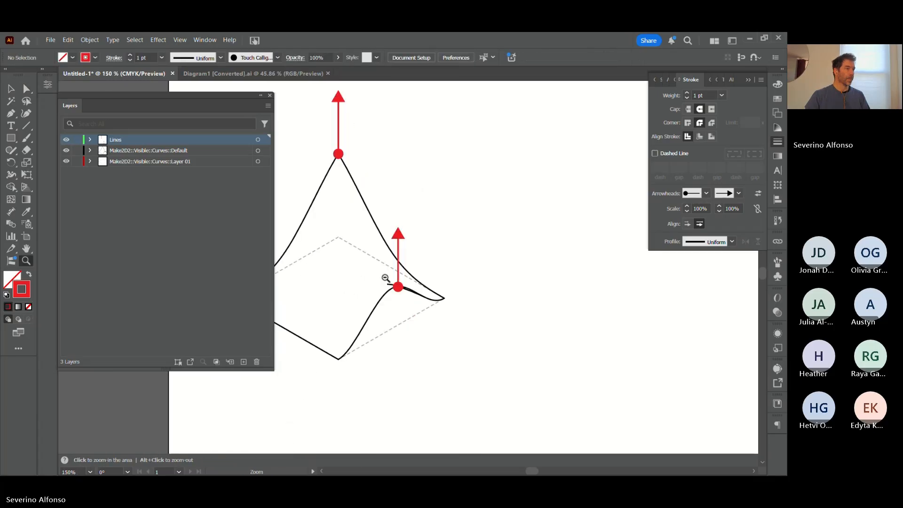
{"action": "left_click", "coordinate": [455, 305], "text": "alt"}
{"action": "left_click", "coordinate": [519, 270], "text": "alt"}
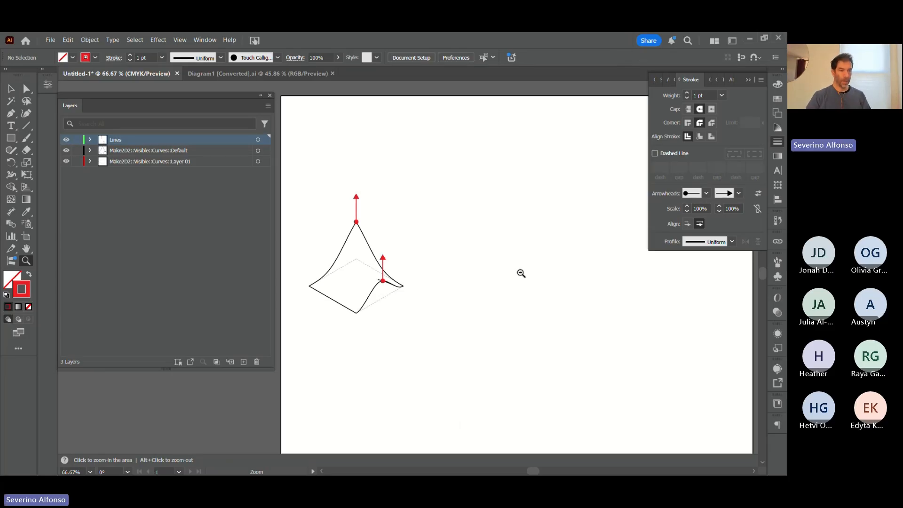
{"action": "key", "text": "alt+Tab"}
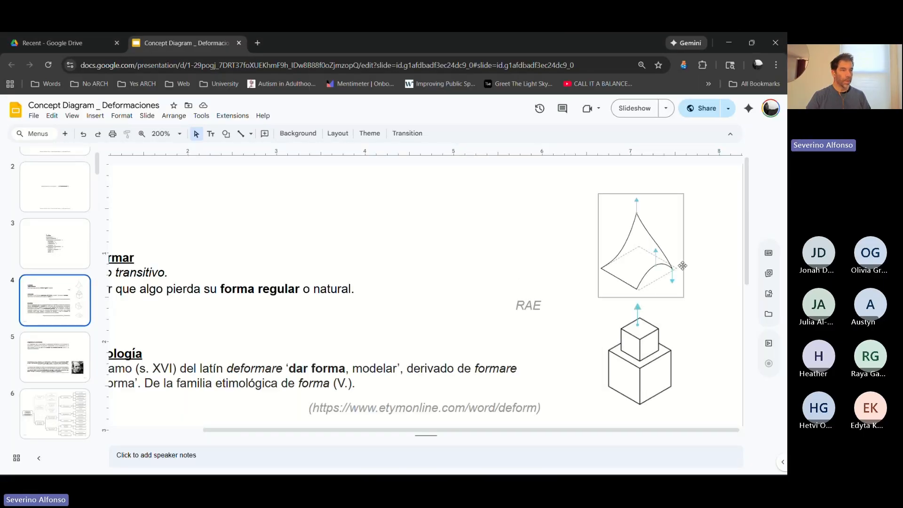
{"action": "key", "text": "alt+Tab"}
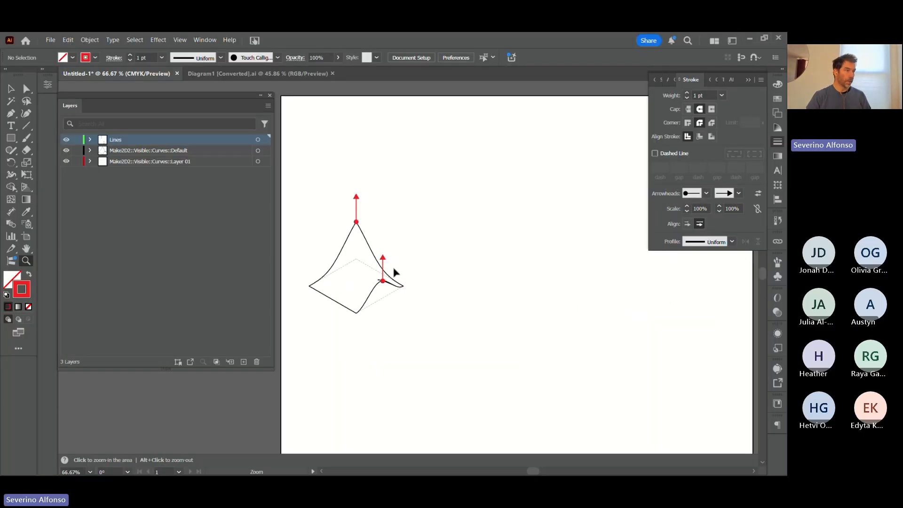
- Duplicate the crest arrow to the right of the shape and rotate the copy 180° so it points down
{"action": "key", "text": "v"}
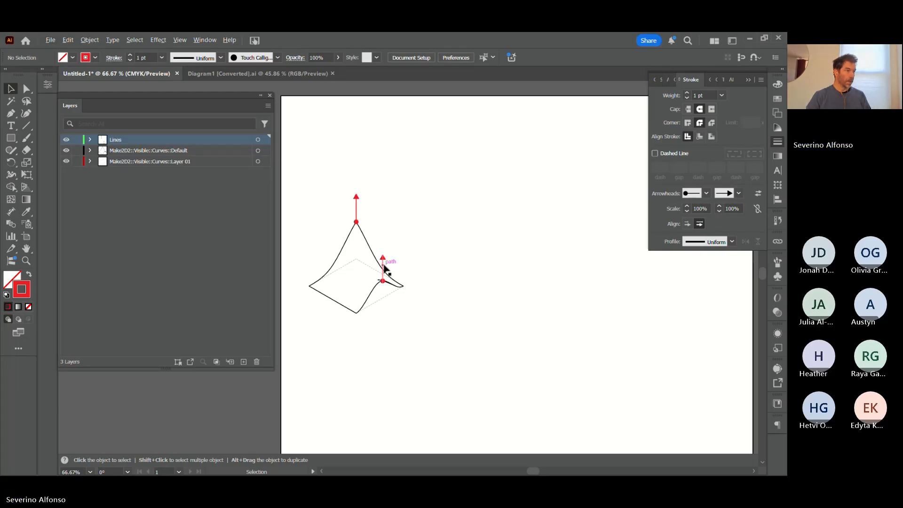
{"action": "left_click_drag", "start_coordinate": [383, 268], "coordinate": [424, 270], "text": "alt"}
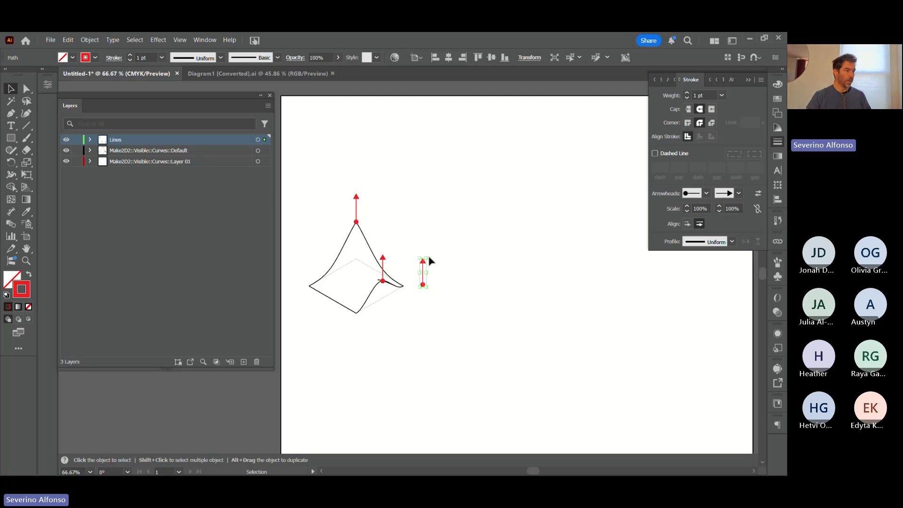
{"action": "left_click_drag", "start_coordinate": [430, 255], "coordinate": [408, 329]}
{"action": "left_click", "coordinate": [463, 322]}
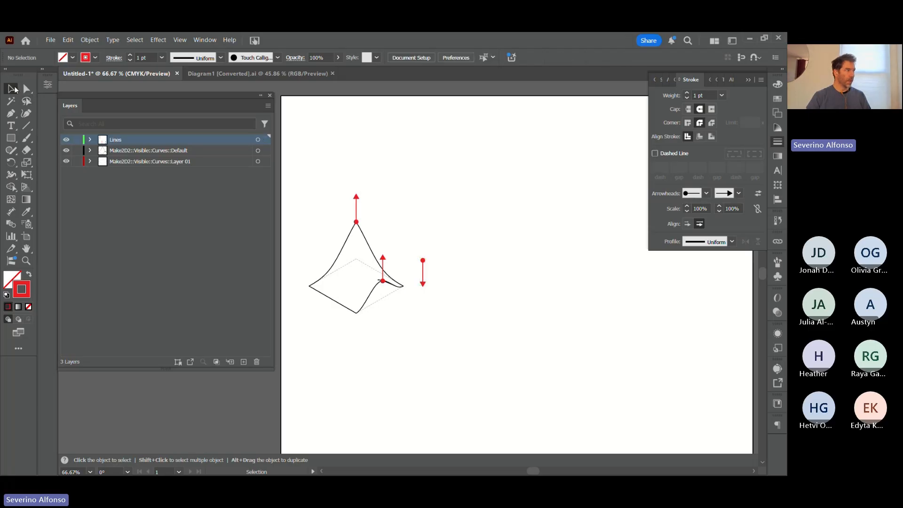
- Move the downward arrow so its dot sits on the shape's right corner
{"action": "left_click_drag", "start_coordinate": [422, 271], "coordinate": [405, 299]}
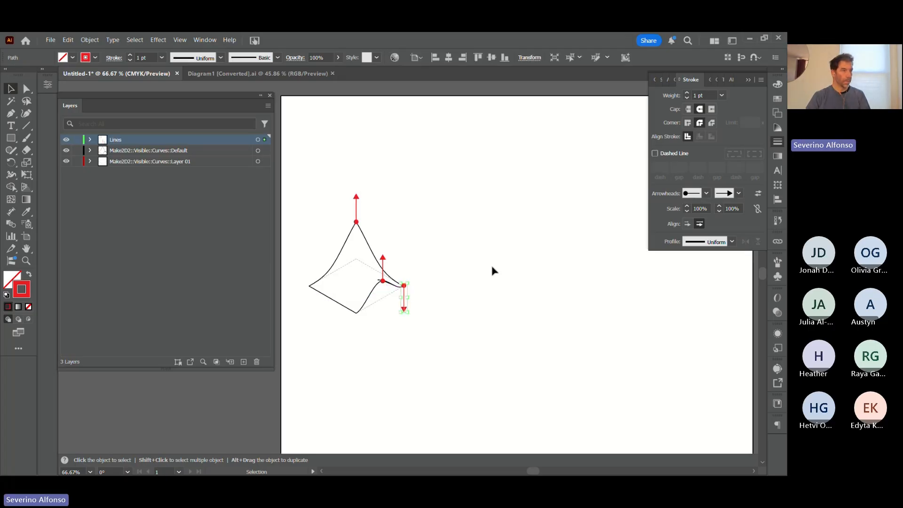
{"action": "left_click", "coordinate": [497, 272]}
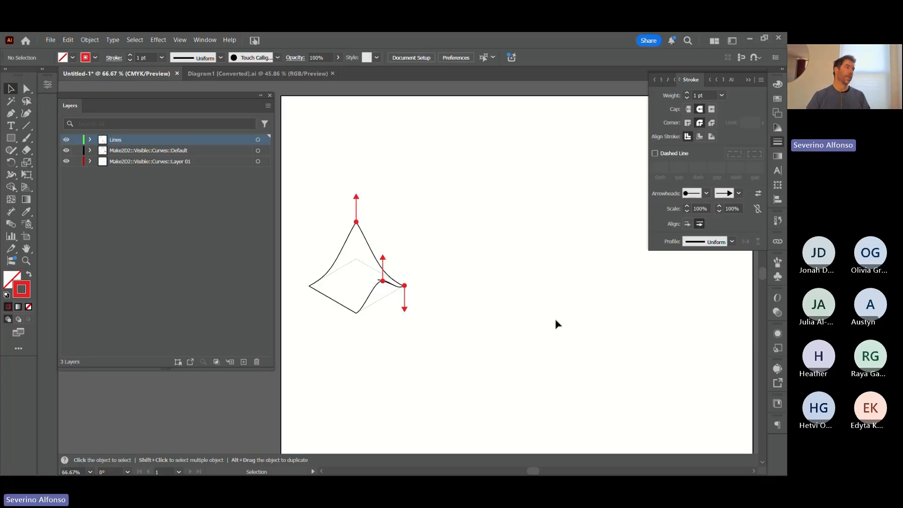
- Narrow the Layers panel to free more of the canvas beside the artboard
{"action": "key", "text": "z"}
{"action": "left_click", "coordinate": [546, 318], "text": "alt"}
{"action": "left_click_drag", "start_coordinate": [408, 240], "coordinate": [500, 261]}
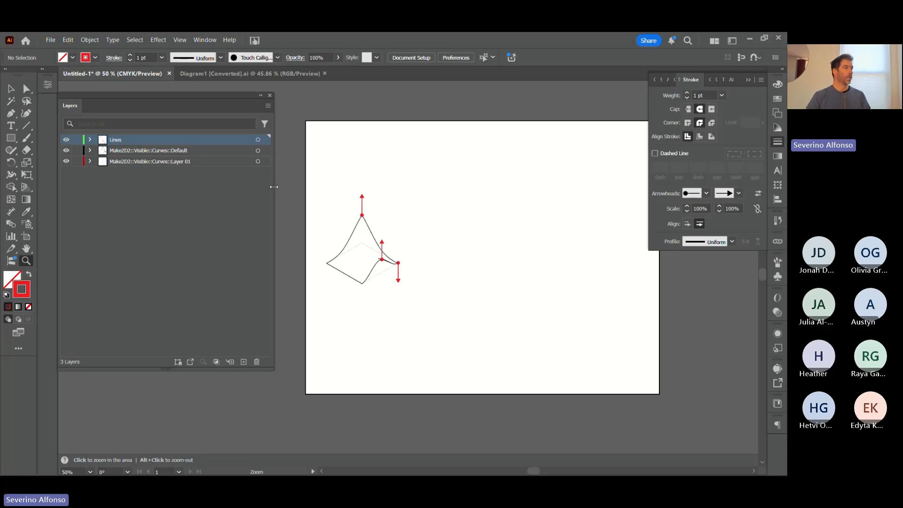
{"action": "left_click_drag", "start_coordinate": [274, 190], "coordinate": [207, 189]}
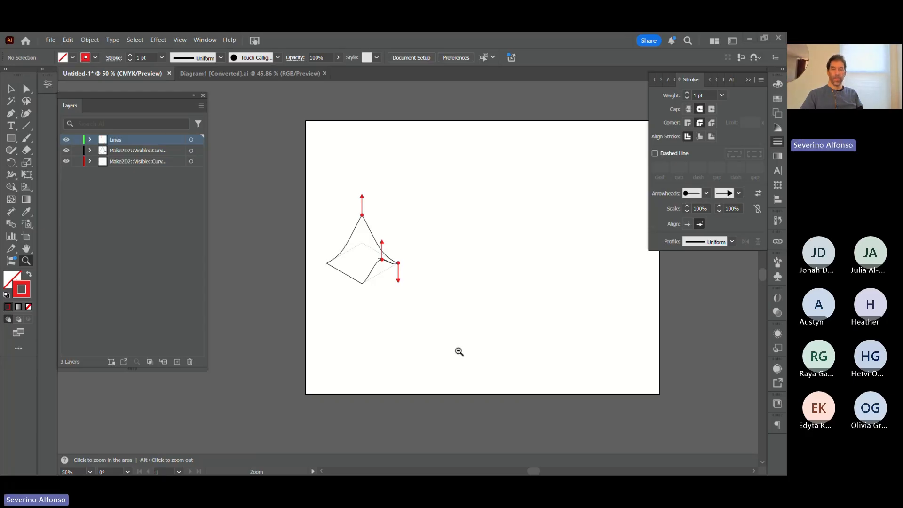
- Switch to Rhino and try to export the selected line drawing as an Adobe Illustrator file named Diagram2
{"action": "key", "text": "alt+Tab"}
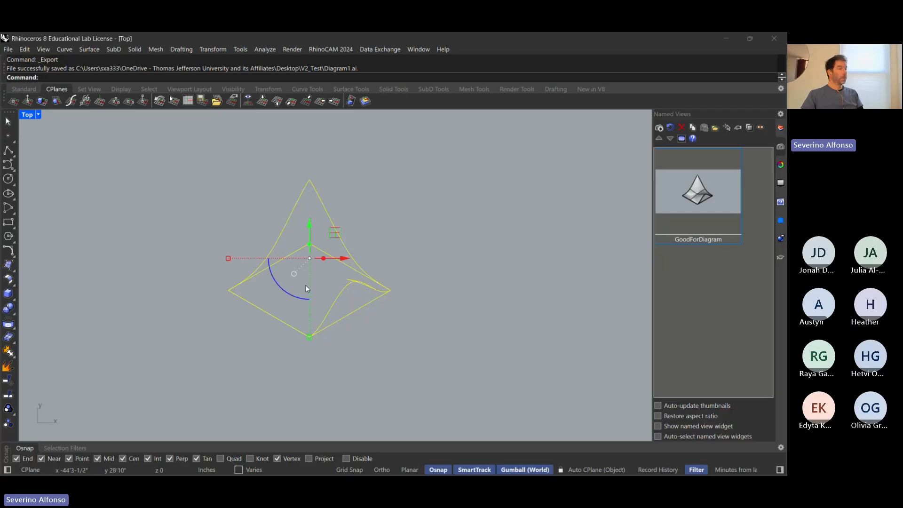
{"action": "left_click", "coordinate": [10, 51]}
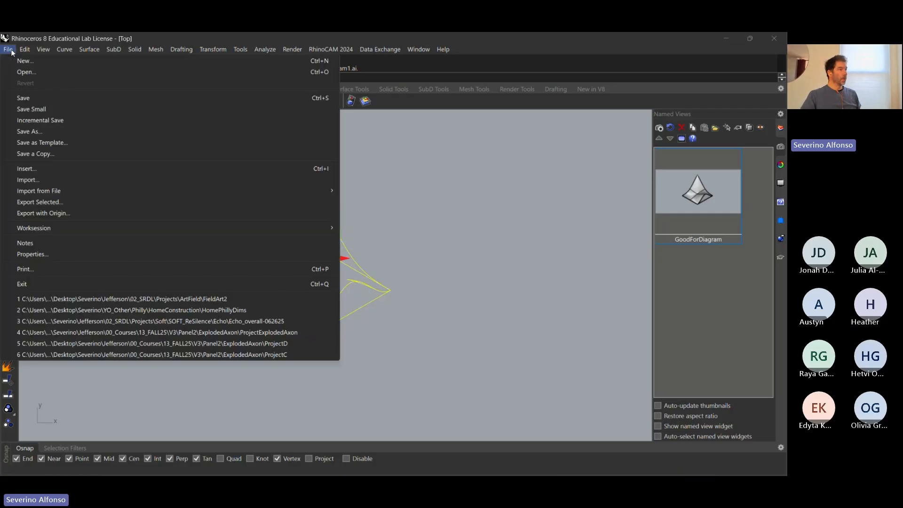
{"action": "left_click", "coordinate": [42, 201]}
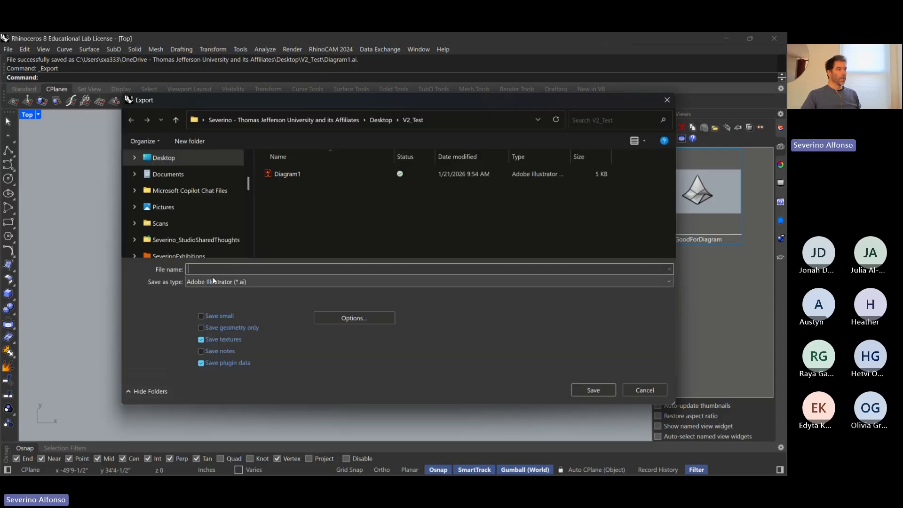
{"action": "left_click", "coordinate": [284, 173]}
{"action": "left_click", "coordinate": [261, 268]}
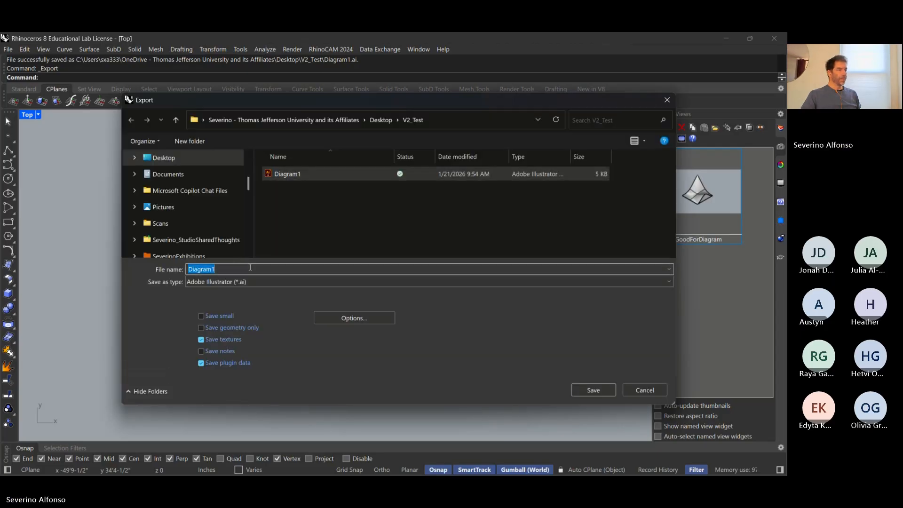
{"action": "left_click", "coordinate": [261, 270]}
{"action": "key", "text": "BackSpace"}
{"action": "type", "text": "2"}
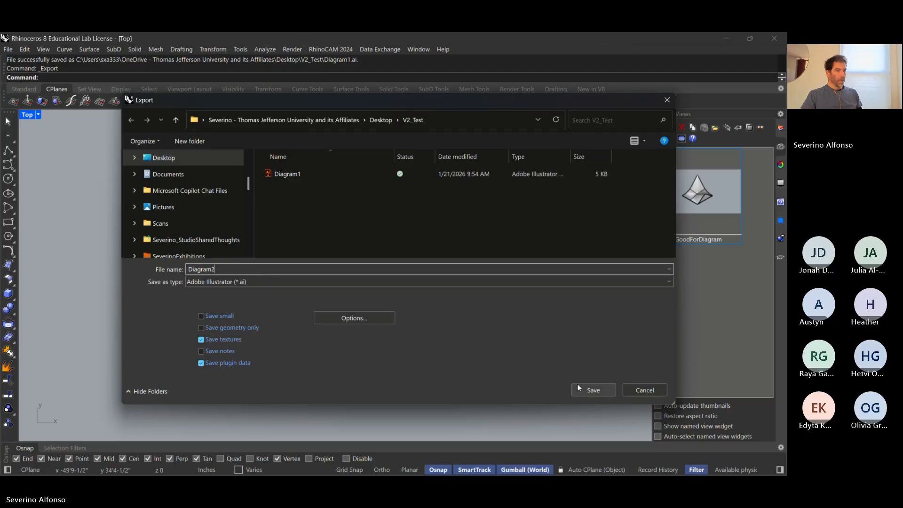
{"action": "left_click", "coordinate": [608, 390]}
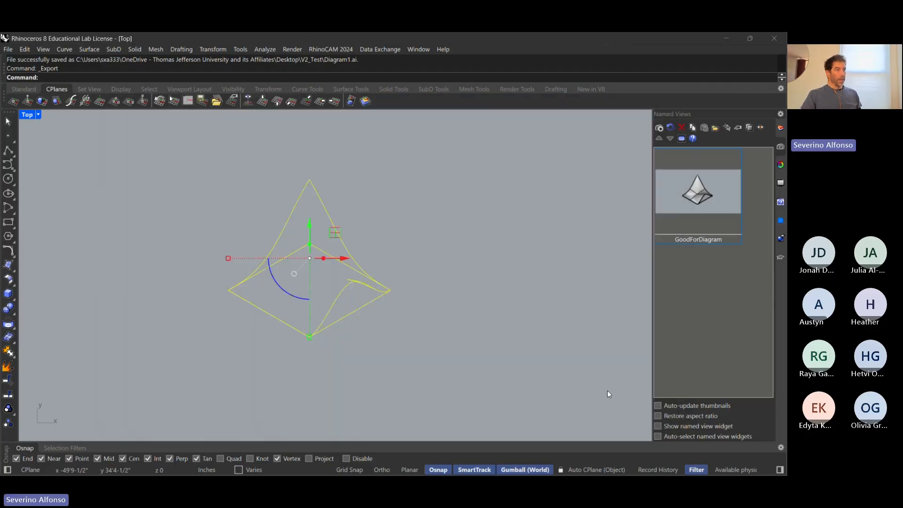
{"action": "left_click_drag", "start_coordinate": [421, 136], "coordinate": [375, 136]}
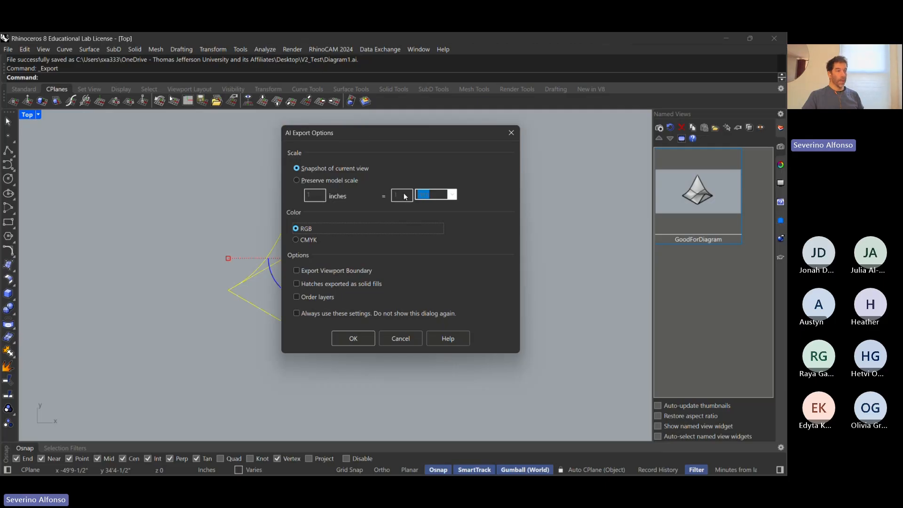
{"action": "left_click_drag", "start_coordinate": [394, 133], "coordinate": [529, 129]}
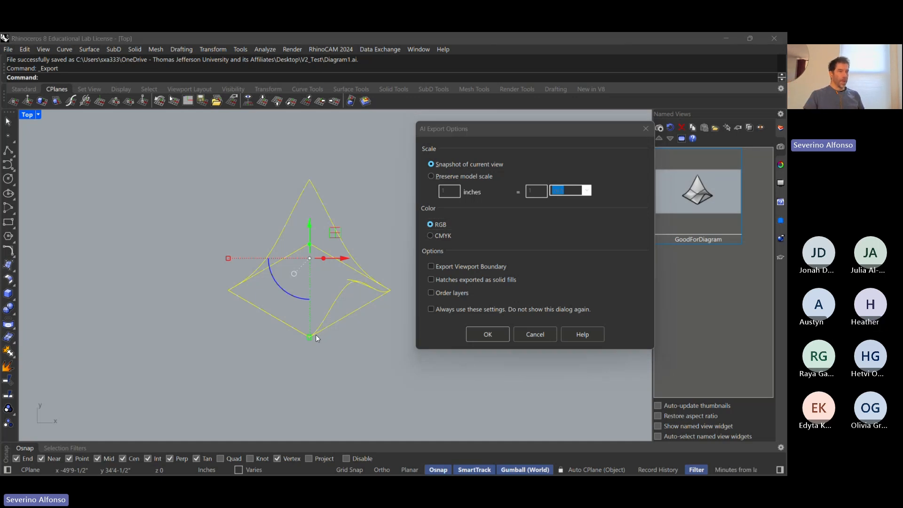
- Check the Illustrator drawing, return to Rhino, cancel the AI export and deselect the curves
{"action": "key", "text": "alt+Tab"}
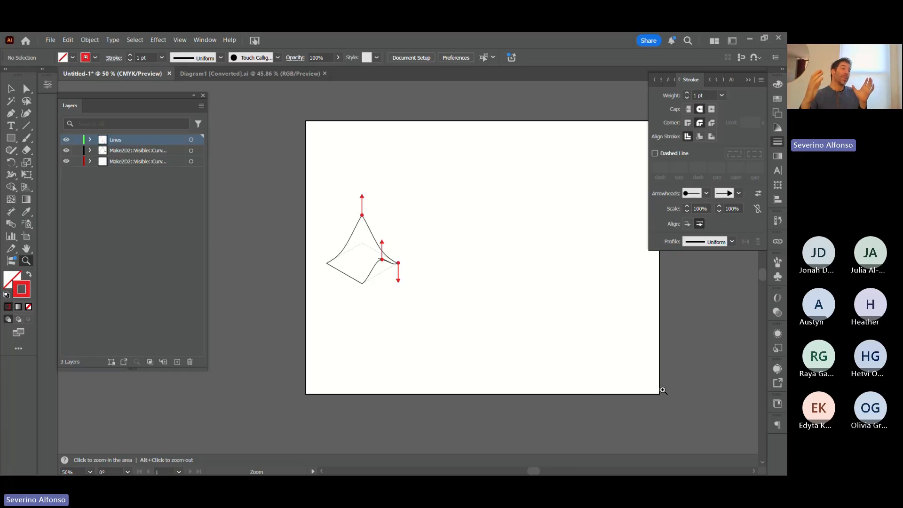
{"action": "key", "text": "alt"}
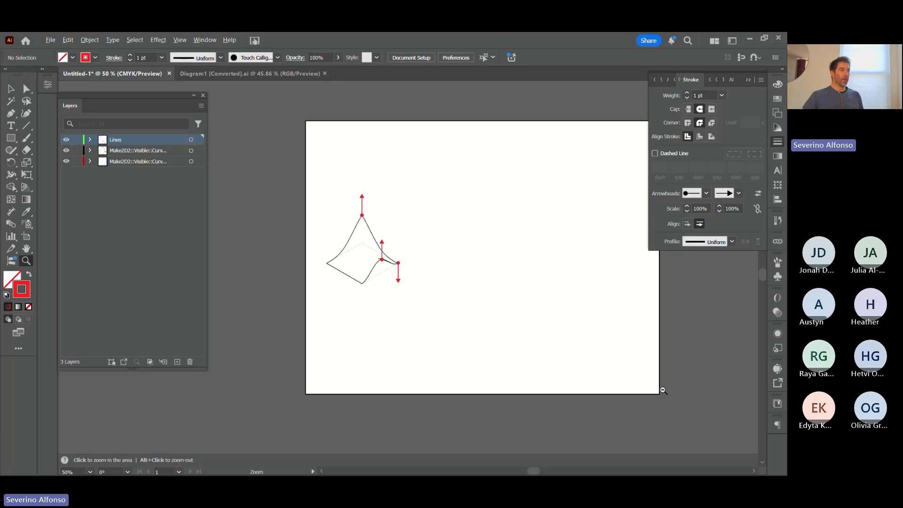
{"action": "key", "text": "alt+Tab"}
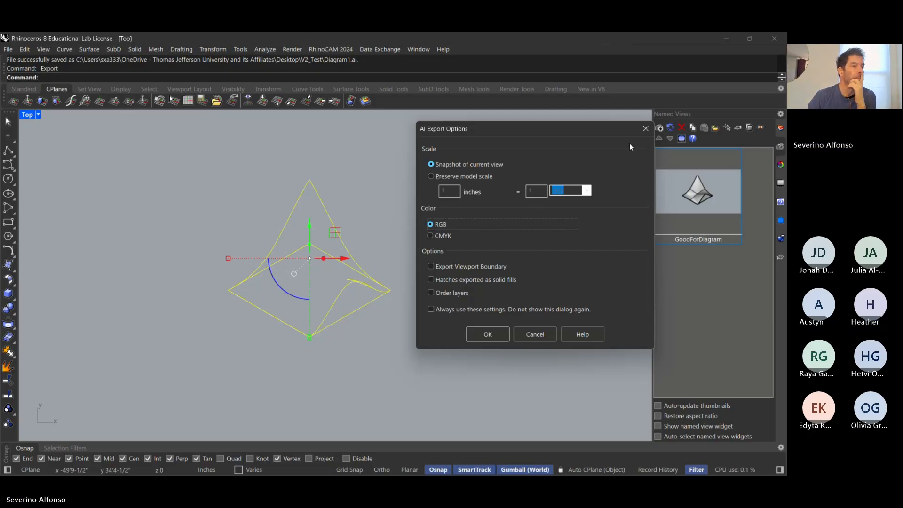
{"action": "left_click", "coordinate": [645, 128]}
{"action": "left_click", "coordinate": [511, 280]}
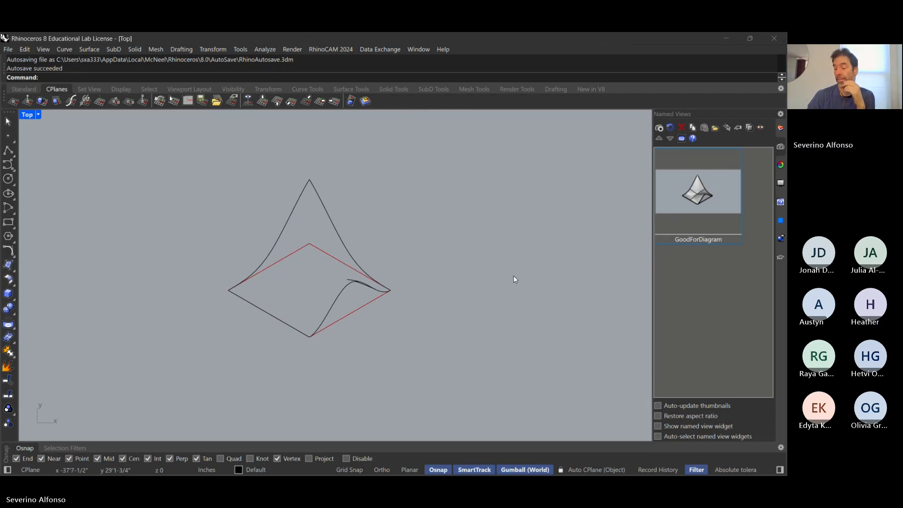
- Examine the model in the Right and GoodForDiagram views, and return to the line drawing in the Top view
{"action": "scroll", "coordinate": [514, 279], "scroll_direction": "down", "scroll_amount": 20}
{"action": "right_click_drag", "start_coordinate": [525, 297], "coordinate": [353, 289]}
{"action": "scroll", "coordinate": [410, 309], "scroll_direction": "up", "scroll_amount": 10}
{"action": "key", "text": "ctrl+Tab"}
{"action": "key", "text": "ctrl+Tab"}
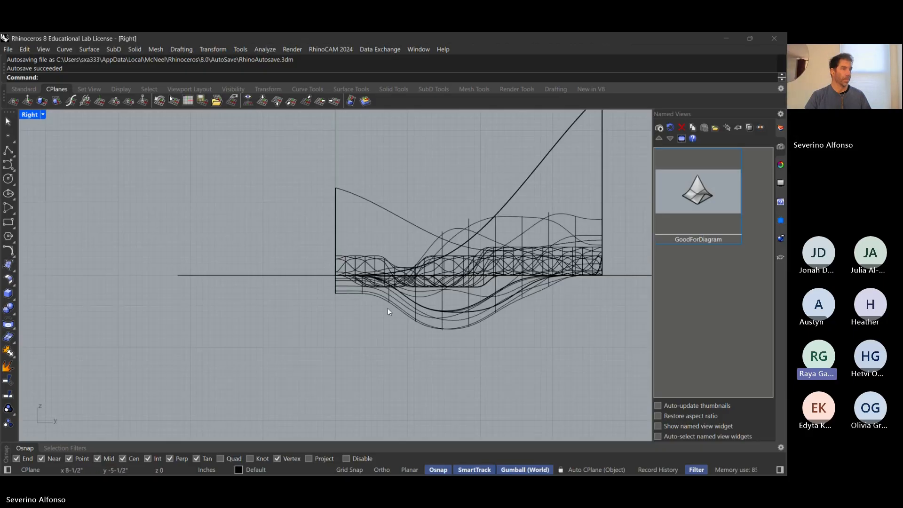
{"action": "key", "text": "ctrl+Tab"}
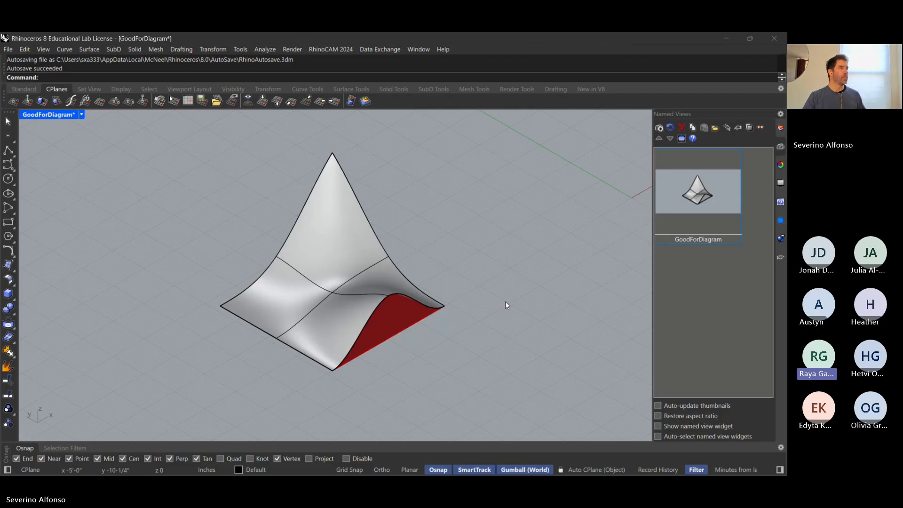
{"action": "key", "text": "ctrl+F1"}
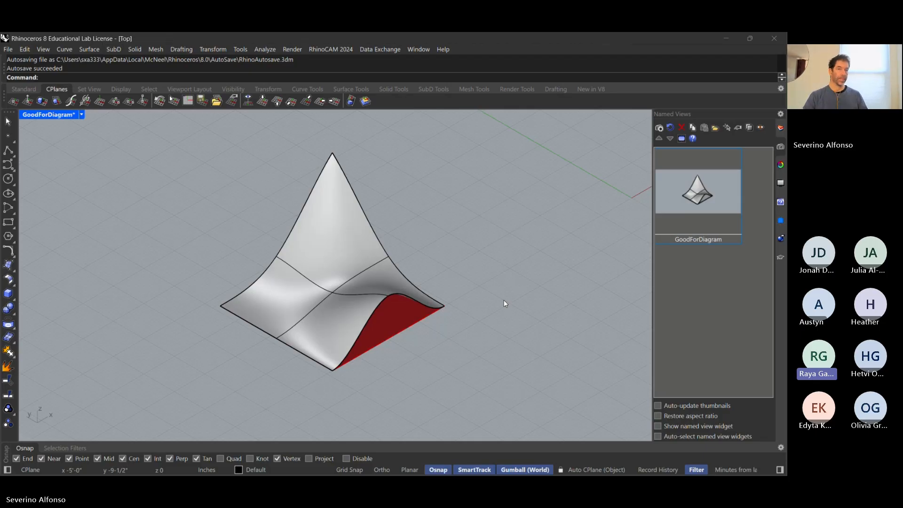
{"action": "scroll", "coordinate": [202, 197], "scroll_direction": "up", "scroll_amount": 10}
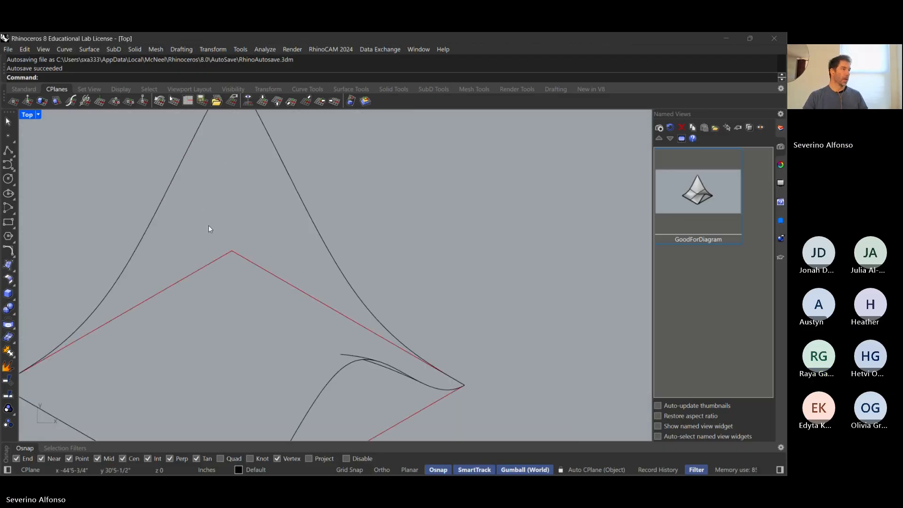
{"action": "scroll", "coordinate": [431, 208], "scroll_direction": "down", "scroll_amount": 5}
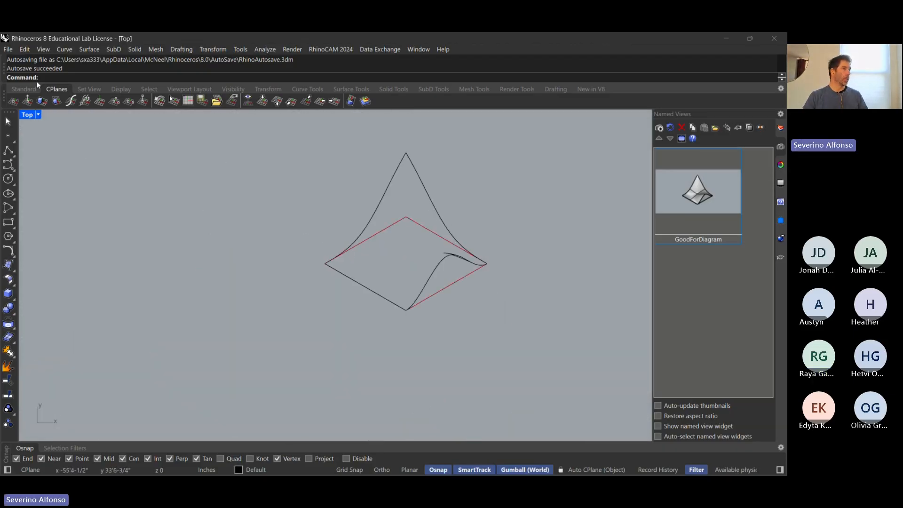
- Select all curves of the line drawing and export them as an AutoCAD Drawing (*.dwg) named Test1 in the V2_Test folder
{"action": "left_click_drag", "start_coordinate": [242, 115], "coordinate": [555, 366]}
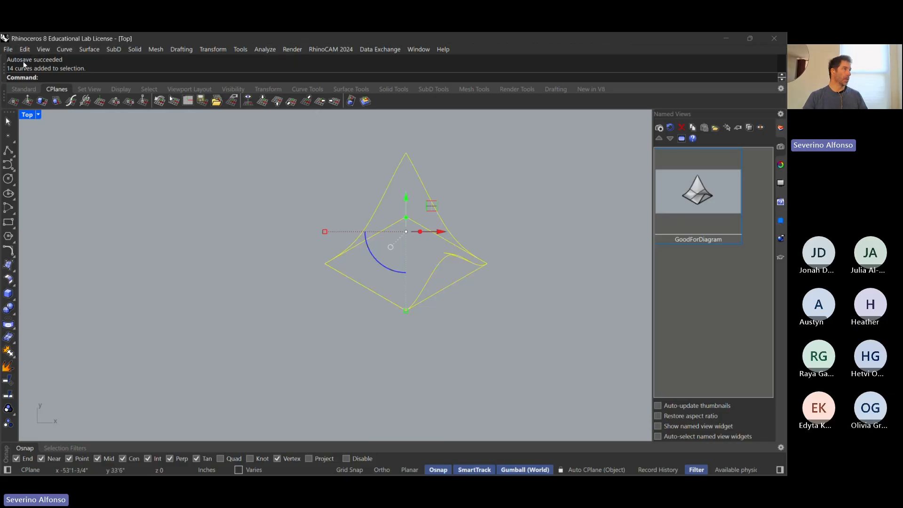
{"action": "left_click", "coordinate": [8, 49]}
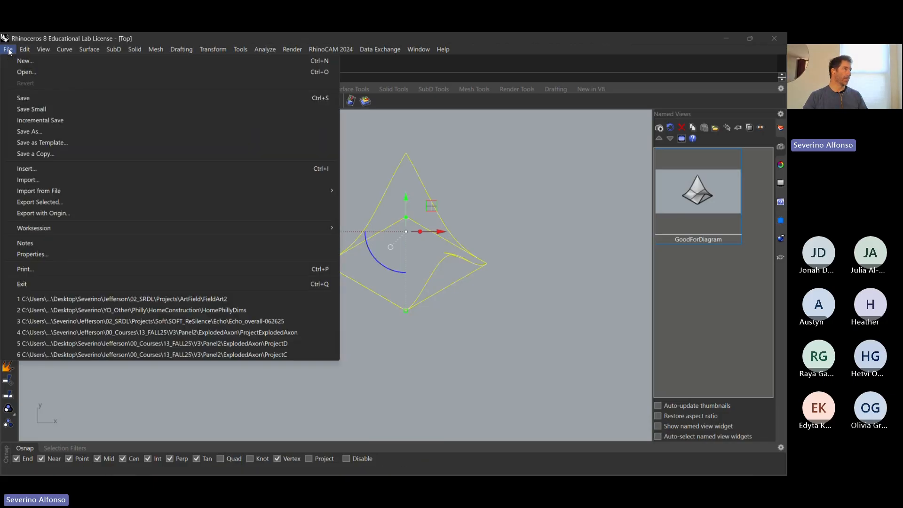
{"action": "left_click", "coordinate": [35, 202]}
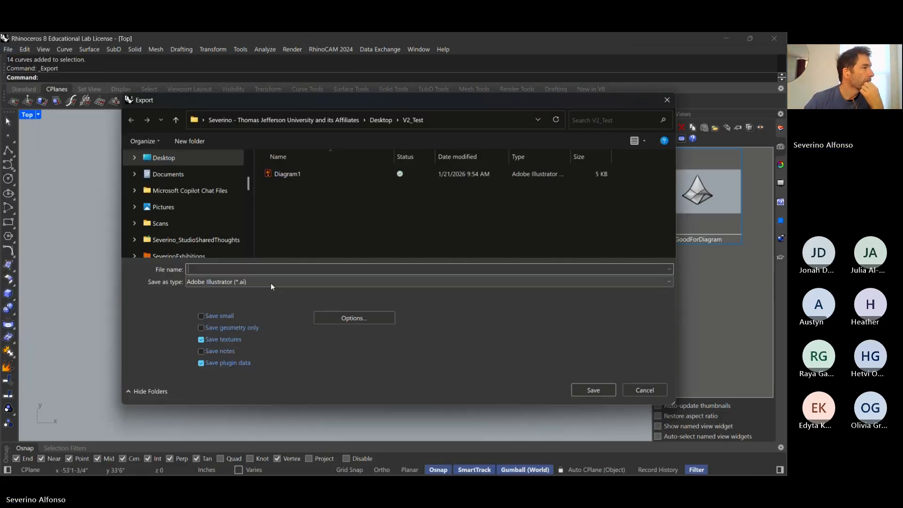
{"action": "left_click", "coordinate": [269, 283]}
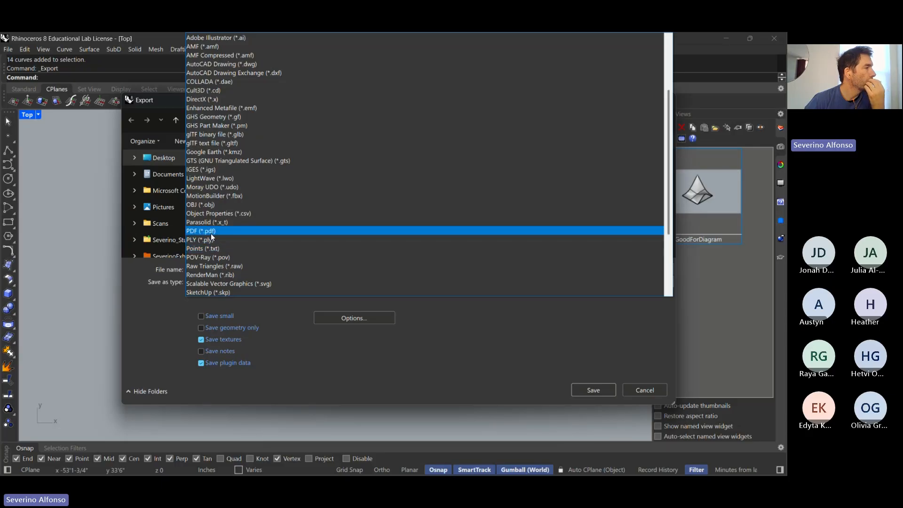
{"action": "scroll", "coordinate": [239, 126], "scroll_direction": "up", "scroll_amount": 3}
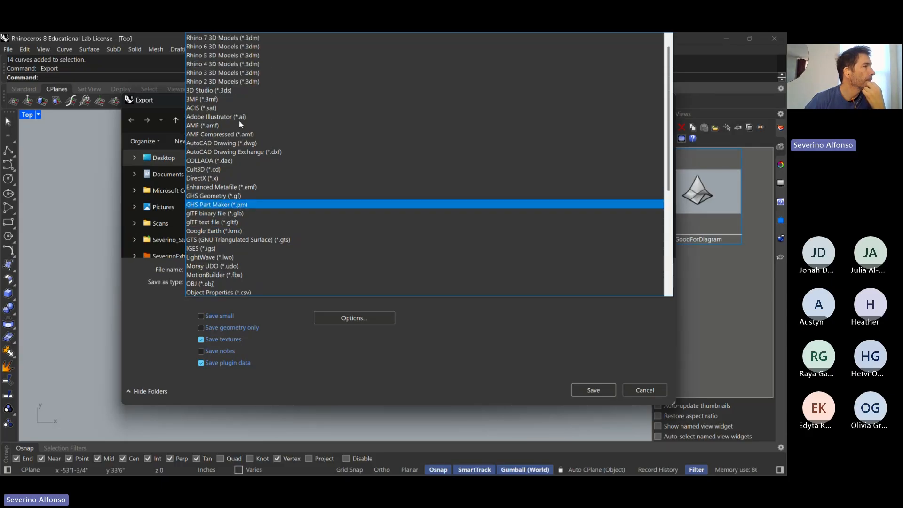
{"action": "scroll", "coordinate": [239, 120], "scroll_direction": "up", "scroll_amount": 1}
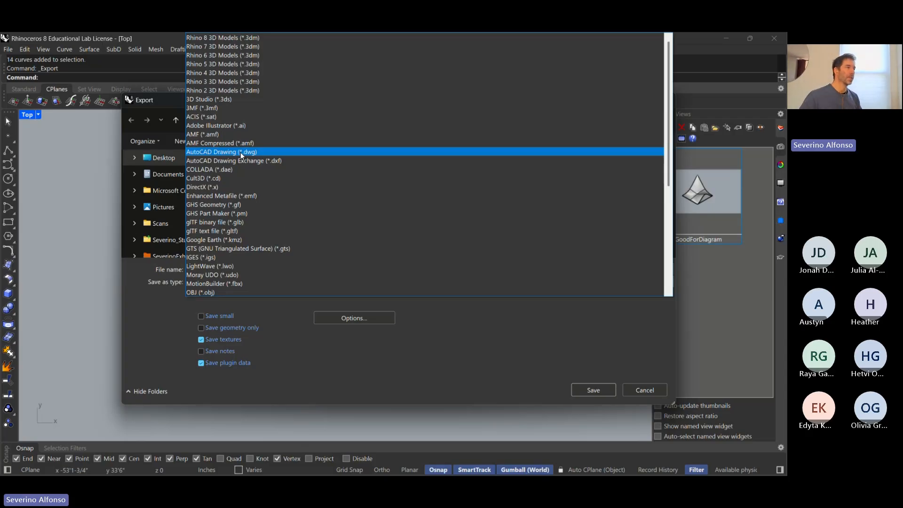
{"action": "left_click", "coordinate": [241, 152]}
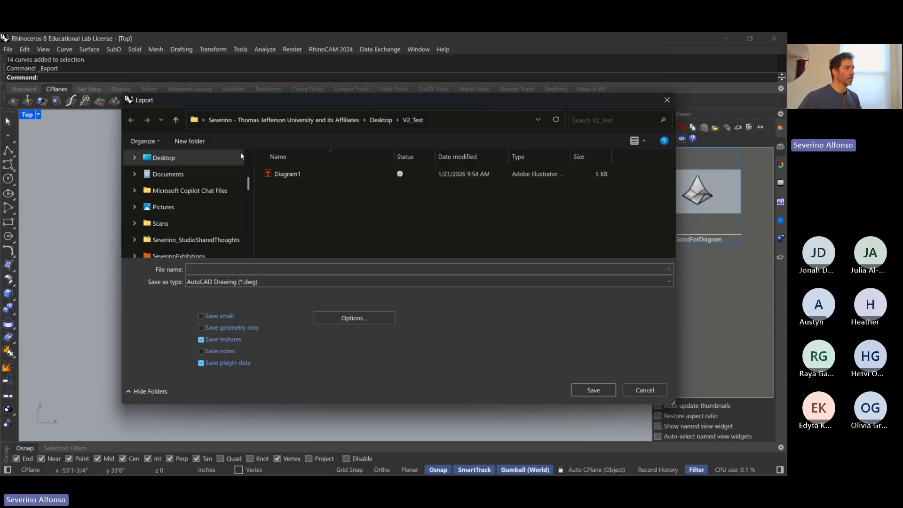
{"action": "left_click", "coordinate": [239, 268]}
{"action": "type", "text": "Test1"}
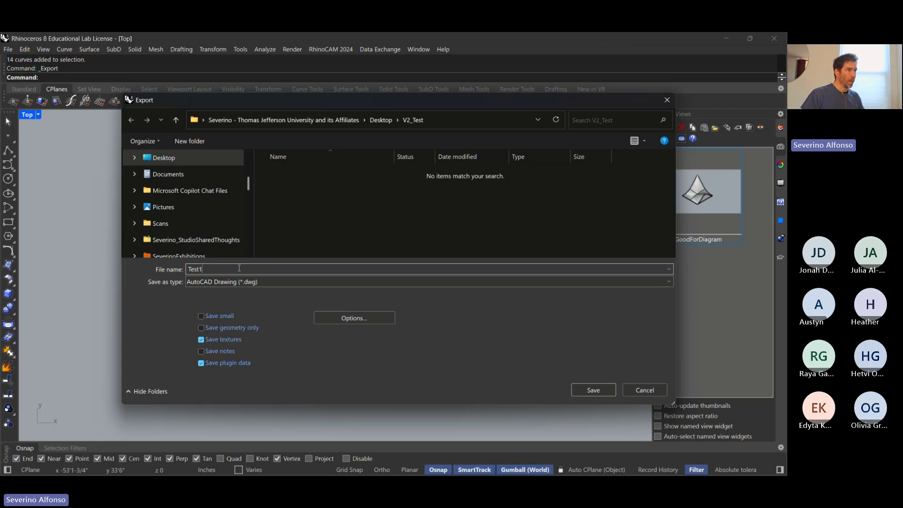
{"action": "key", "text": "Return"}
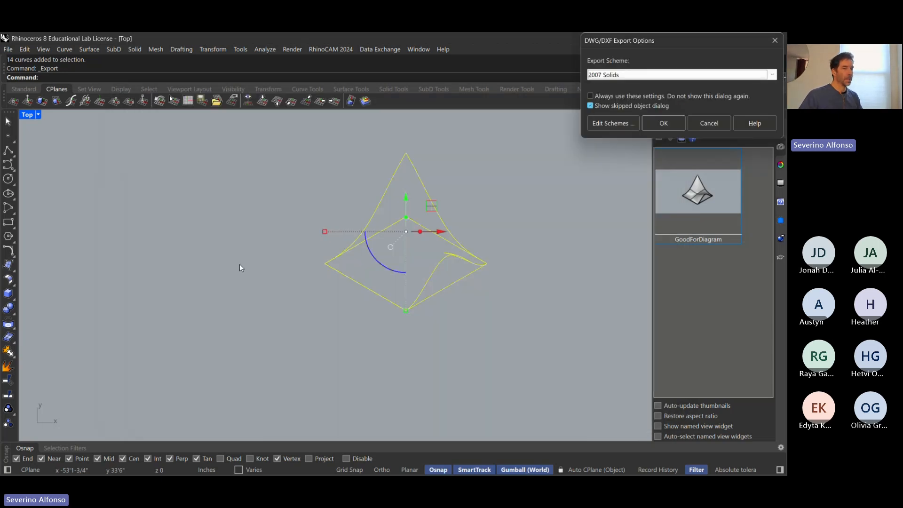
- Set the DWG export scheme to Default and complete the export
{"action": "key", "text": "alt+Tab"}
{"action": "key", "text": "alt+Tab"}
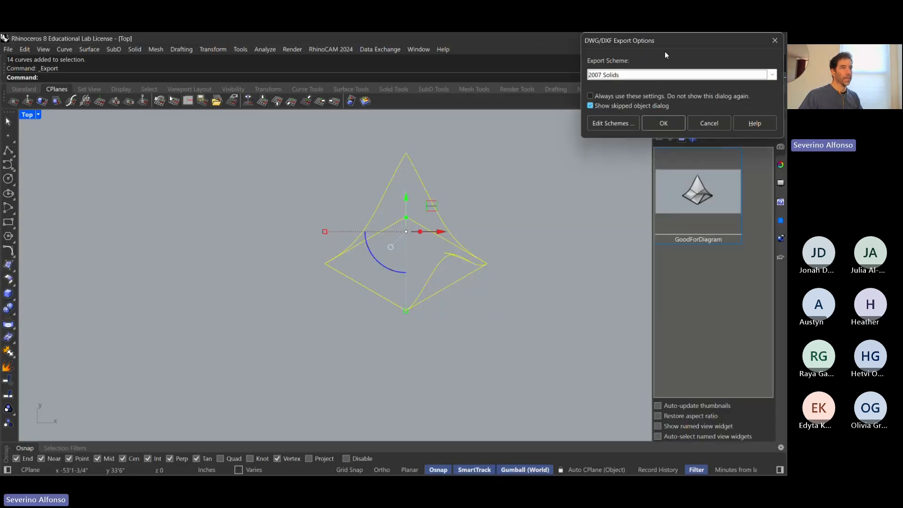
{"action": "left_click_drag", "start_coordinate": [665, 50], "coordinate": [255, 177]}
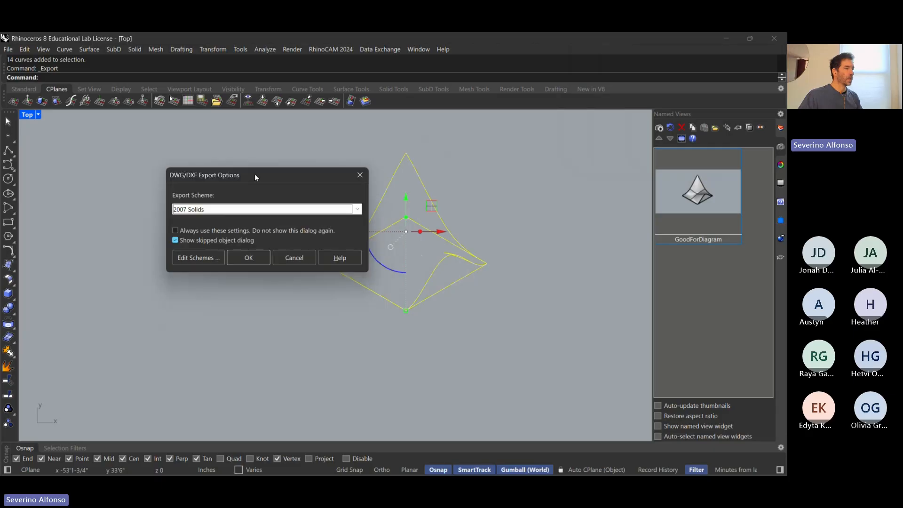
{"action": "left_click", "coordinate": [233, 209]}
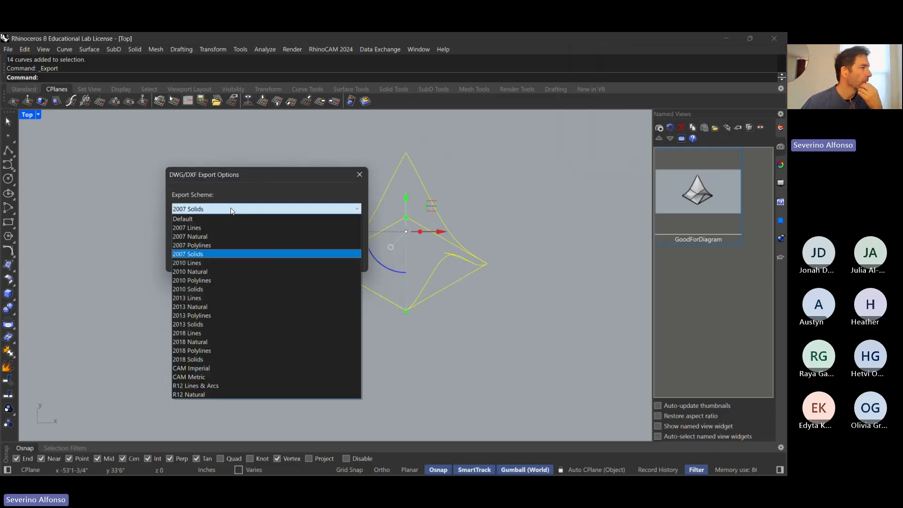
{"action": "left_click", "coordinate": [231, 218]}
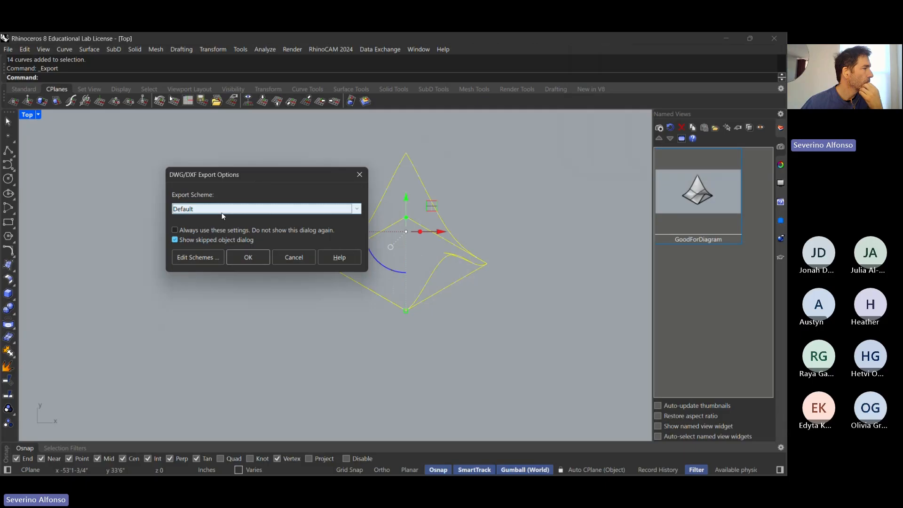
{"action": "left_click", "coordinate": [221, 210]}
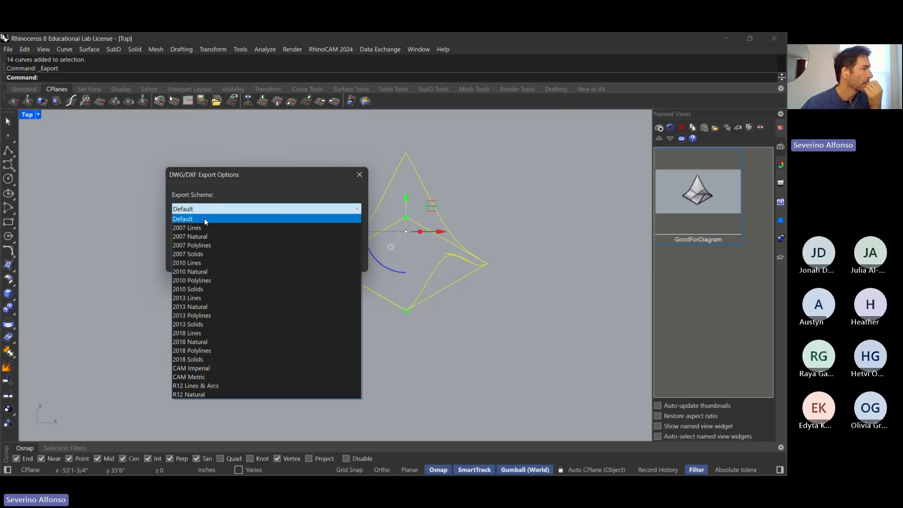
{"action": "left_click", "coordinate": [204, 219]}
{"action": "left_click", "coordinate": [247, 257]}
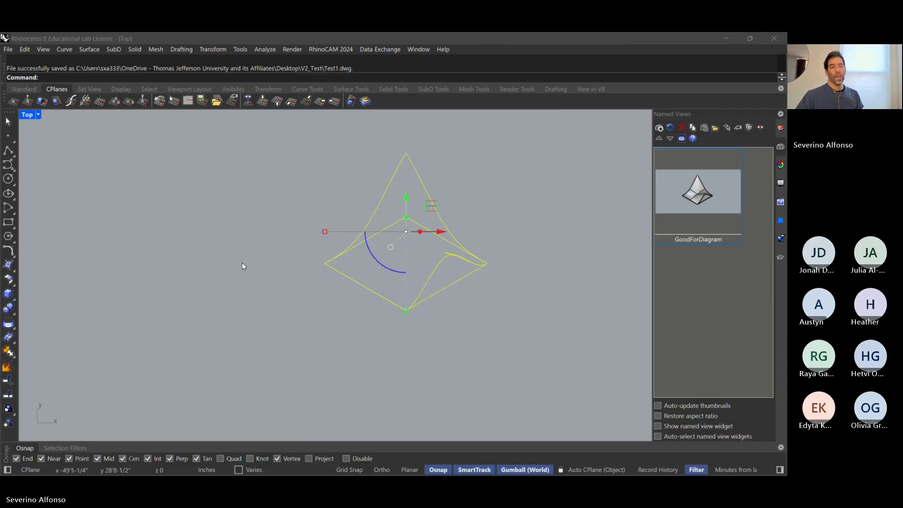
- Switch to Illustrator and open Test1 from the V2_Test folder with Scale to Fit Artboard and the Model layout
{"action": "key", "text": "alt+Tab"}
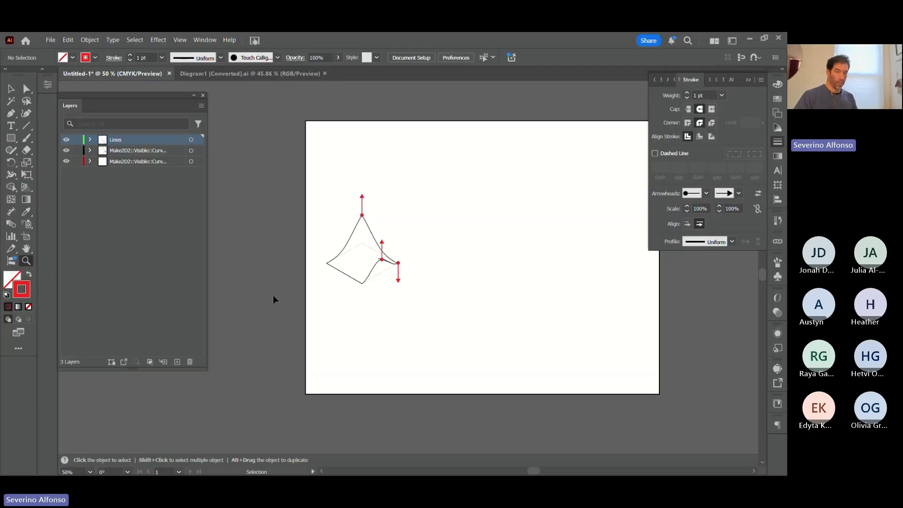
{"action": "key", "text": "ctrl+o"}
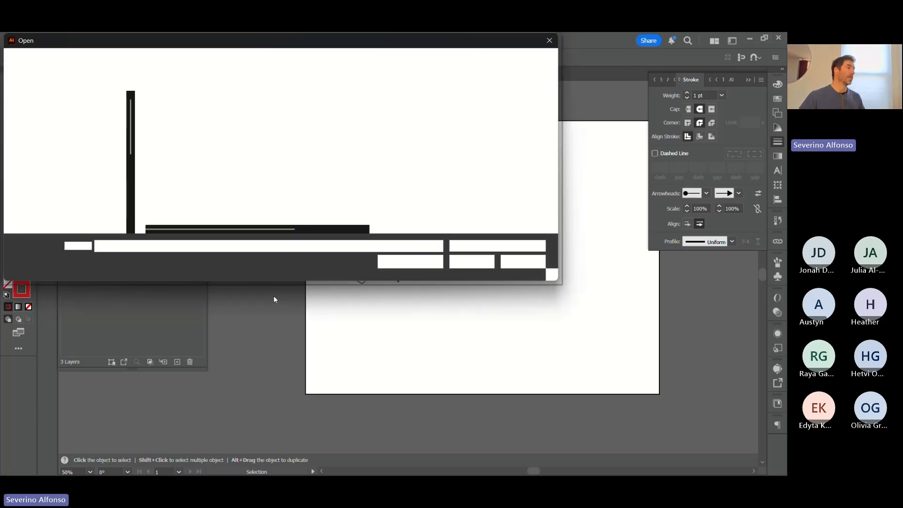
{"action": "left_click", "coordinate": [182, 133]}
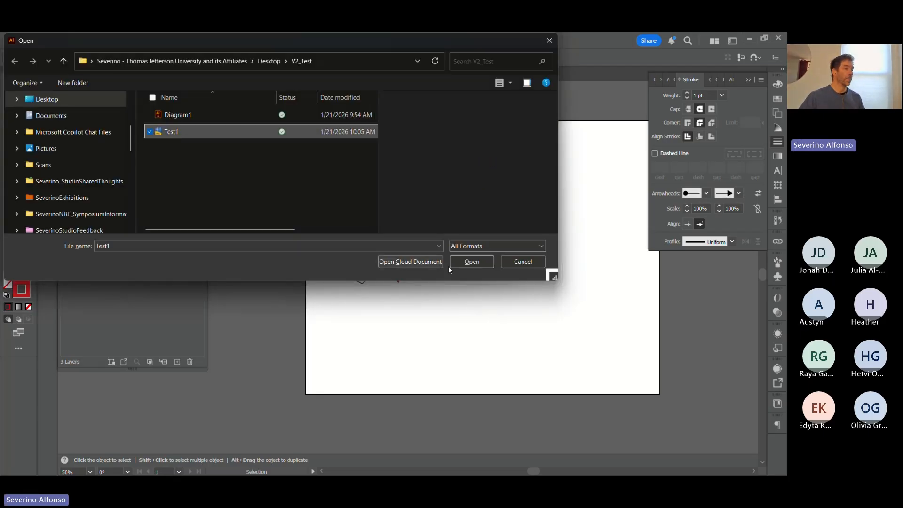
{"action": "left_click", "coordinate": [471, 262]}
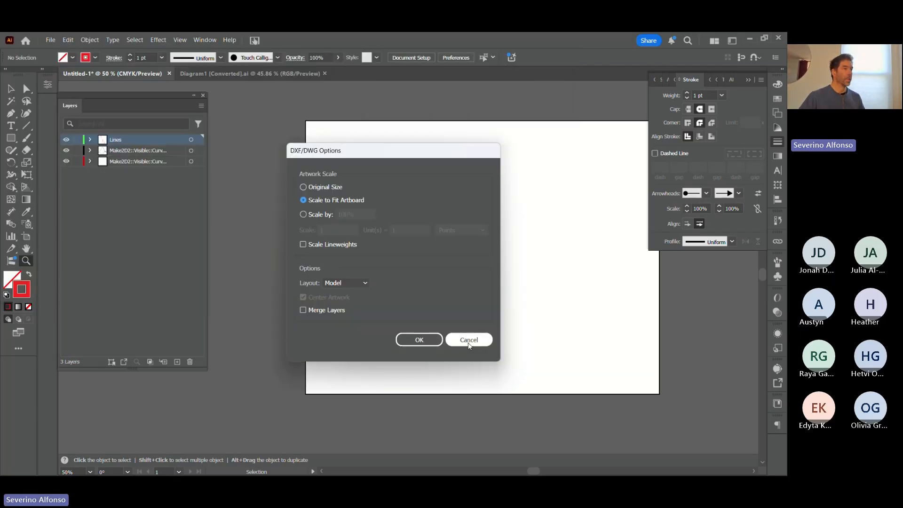
{"action": "left_click_drag", "start_coordinate": [358, 156], "coordinate": [326, 115]}
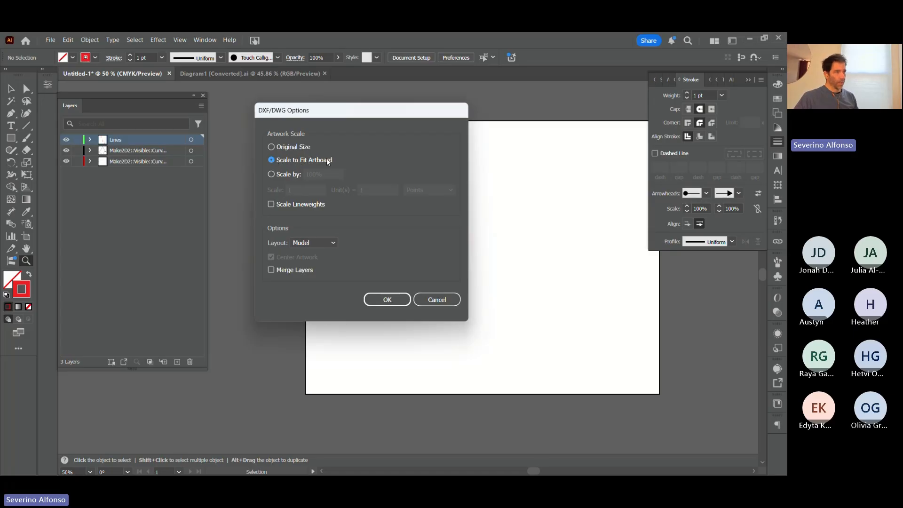
{"action": "left_click", "coordinate": [386, 301]}
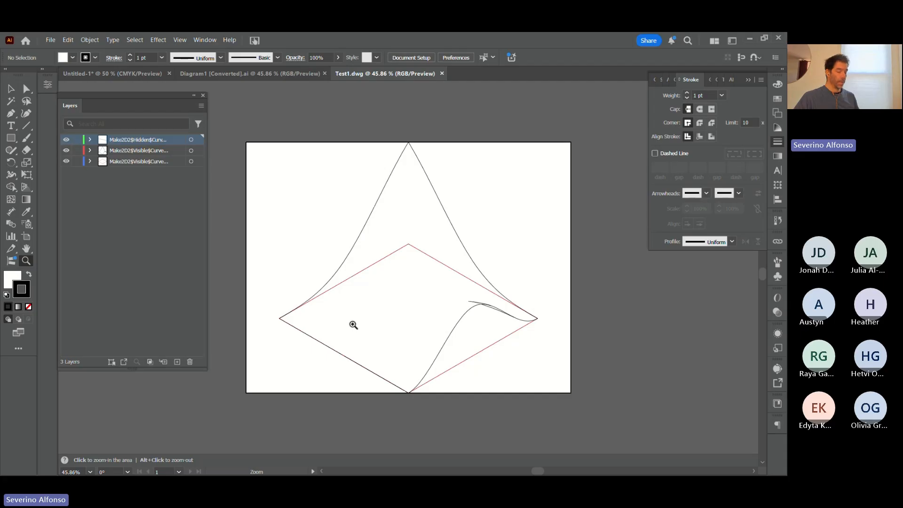
- Review the layers imported with Test1.dwg and close both Test1.dwg and Diagram1 [Converted].ai, keeping Untitled-1 open
{"action": "left_click", "coordinate": [123, 151]}
{"action": "left_click", "coordinate": [124, 161]}
{"action": "left_click", "coordinate": [123, 161]}
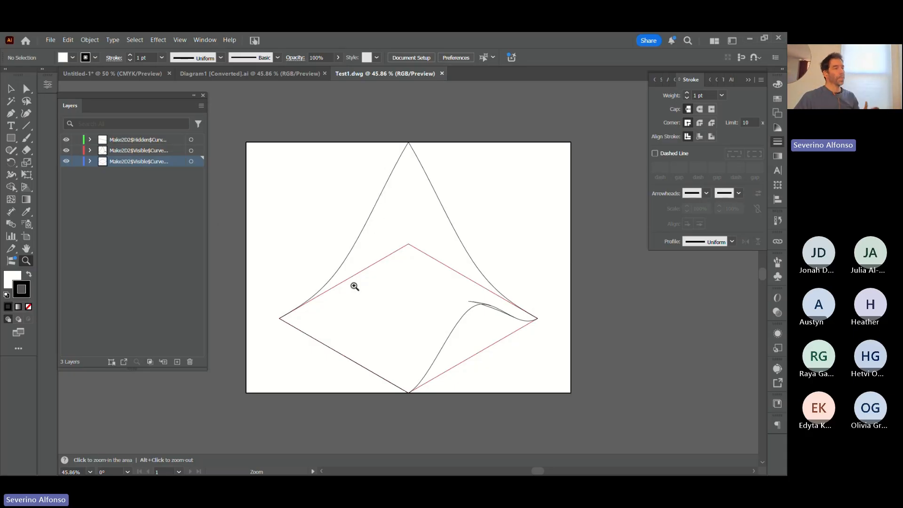
{"action": "left_click", "coordinate": [442, 75]}
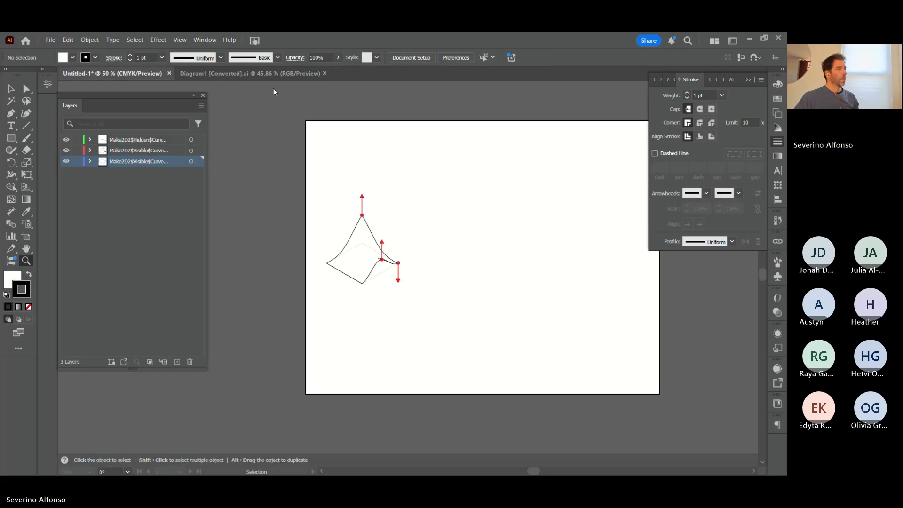
{"action": "left_click", "coordinate": [169, 74]}
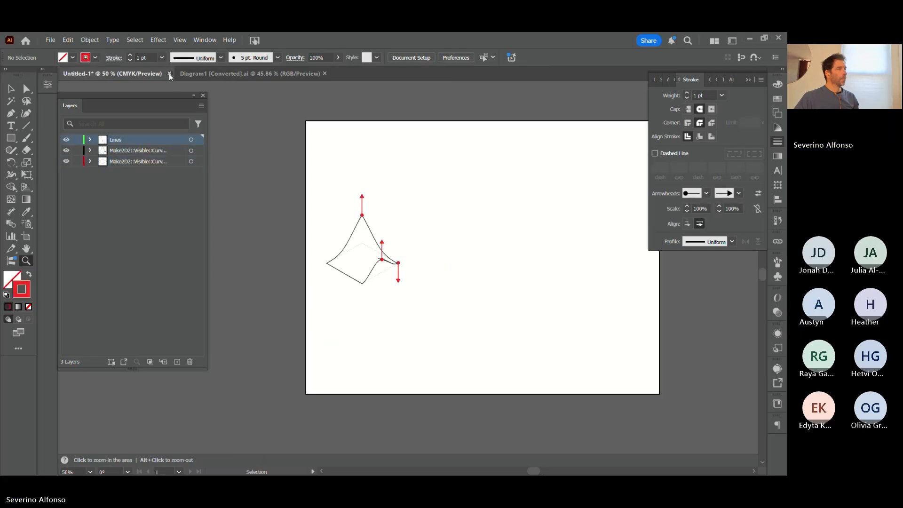
{"action": "left_click", "coordinate": [490, 273]}
{"action": "left_click", "coordinate": [231, 74]}
{"action": "left_click", "coordinate": [325, 74]}
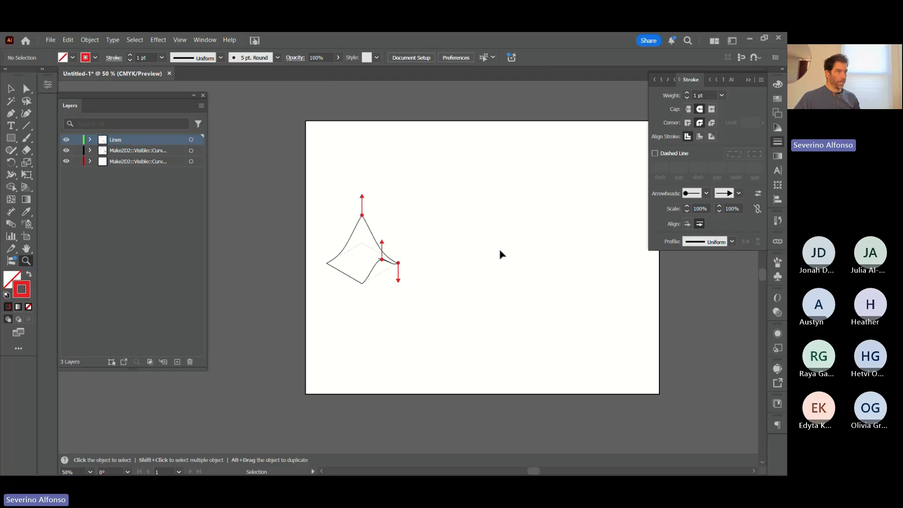
{"action": "key", "text": "ctrl+s"}
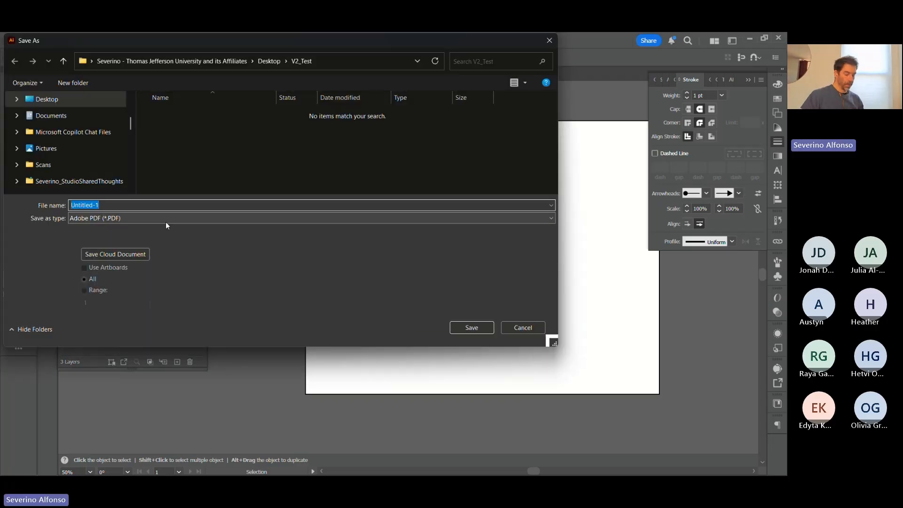
{"action": "type", "text": "Diagrams"}
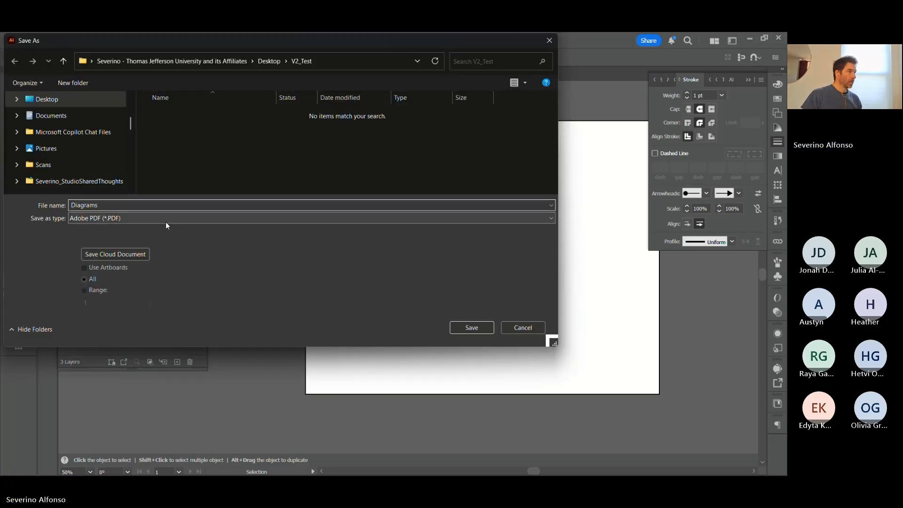
{"action": "key", "text": "Return"}
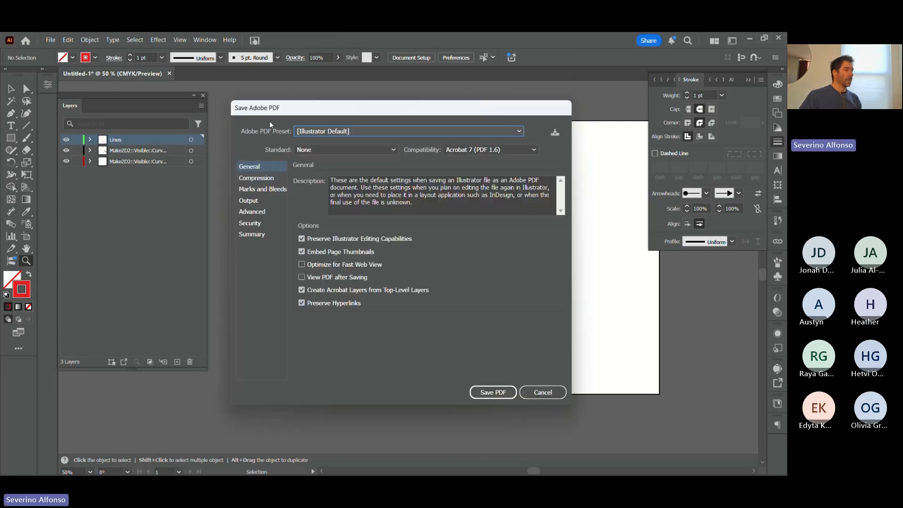
{"action": "left_click", "coordinate": [542, 393]}
- Save the document as an Adobe Illustrator (*.AI) file named ALLDiagrams in the V2_Test folder, in the Illustrator 2020 version
{"action": "left_click", "coordinate": [51, 40]}
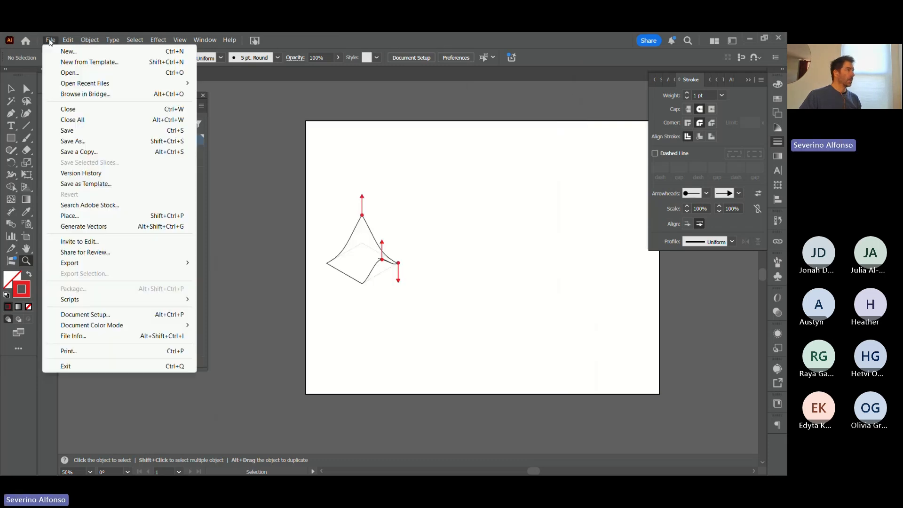
{"action": "left_click", "coordinate": [73, 141]}
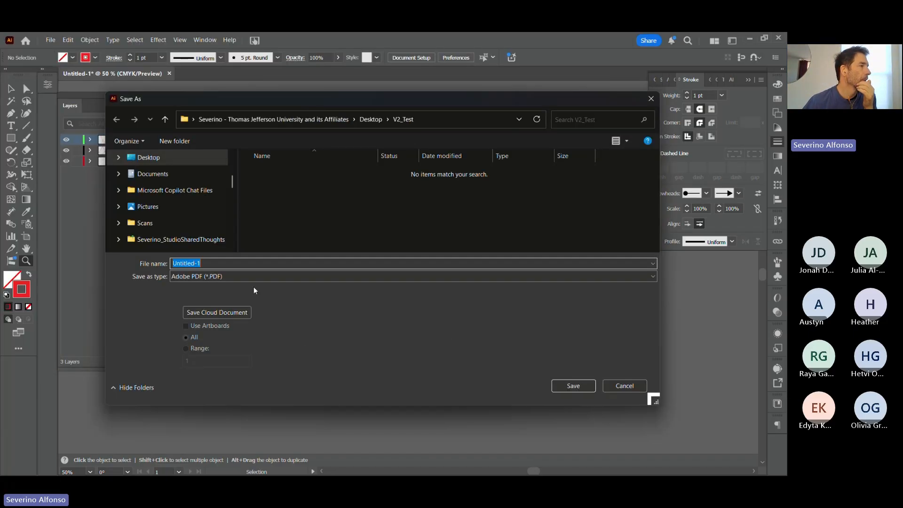
{"action": "left_click", "coordinate": [247, 280]}
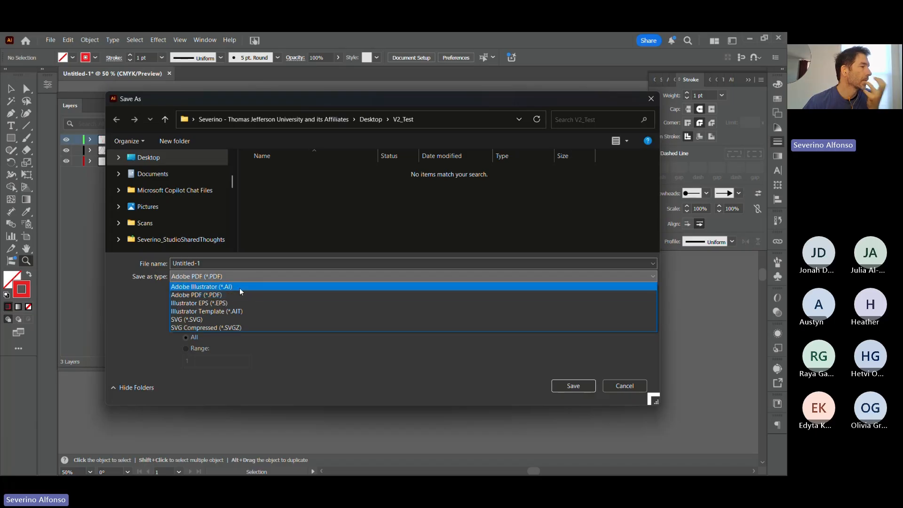
{"action": "left_click", "coordinate": [238, 286]}
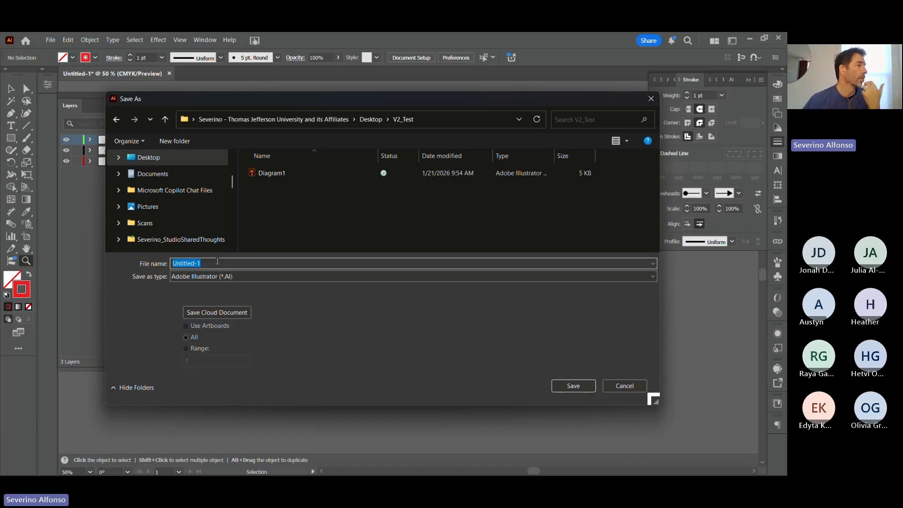
{"action": "left_click", "coordinate": [278, 174]}
{"action": "left_click", "coordinate": [219, 263]}
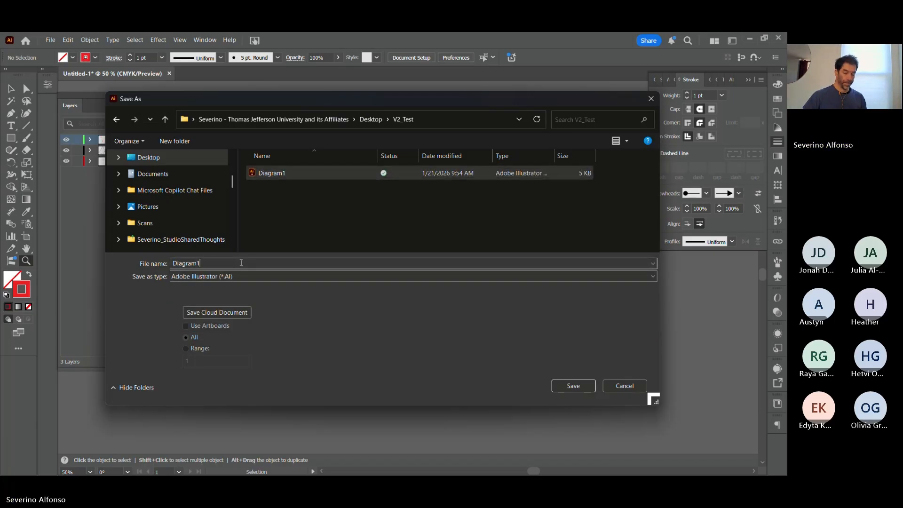
{"action": "key", "text": "BackSpace"}
{"action": "type", "text": "s"}
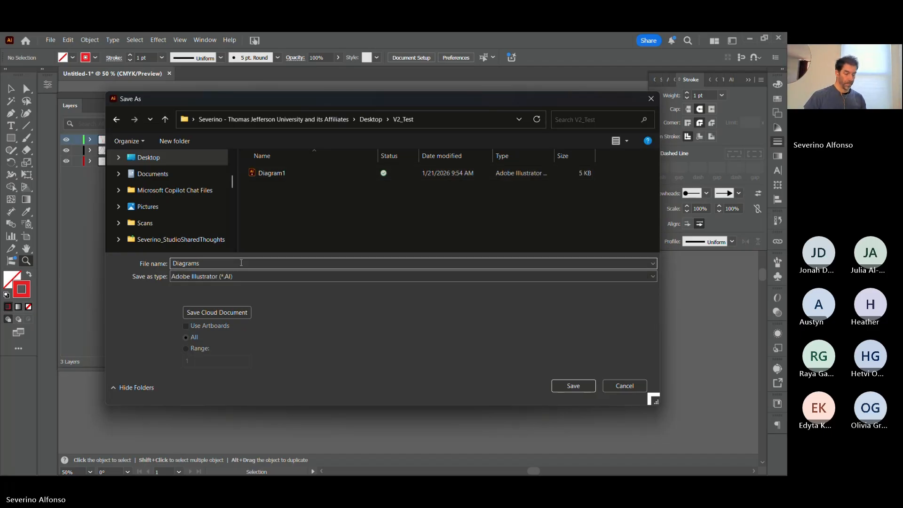
{"action": "key", "text": "Home"}
{"action": "type", "text": "All"}
{"action": "key", "text": "Return"}
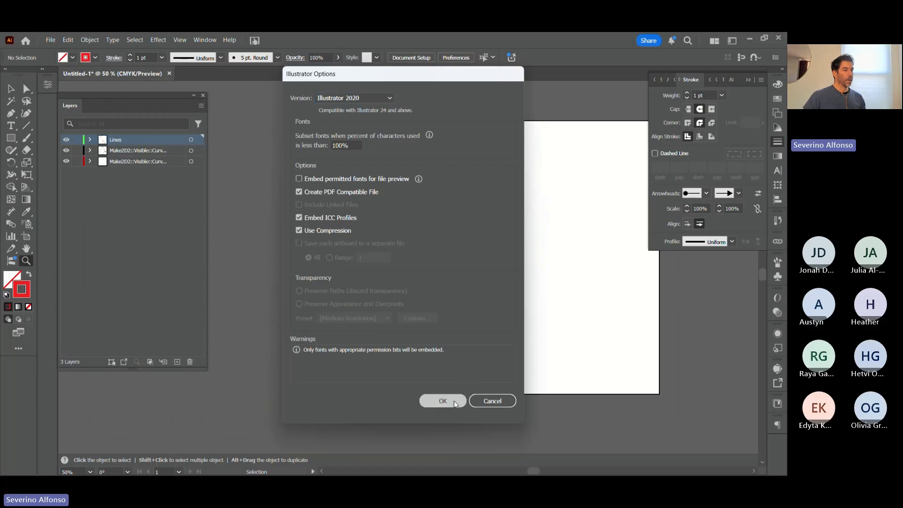
{"action": "left_click", "coordinate": [455, 403]}
- Look at the reference deformation diagrams on slide 4 of the Google Slides presentation and return to Illustrator
{"action": "key", "text": "z"}
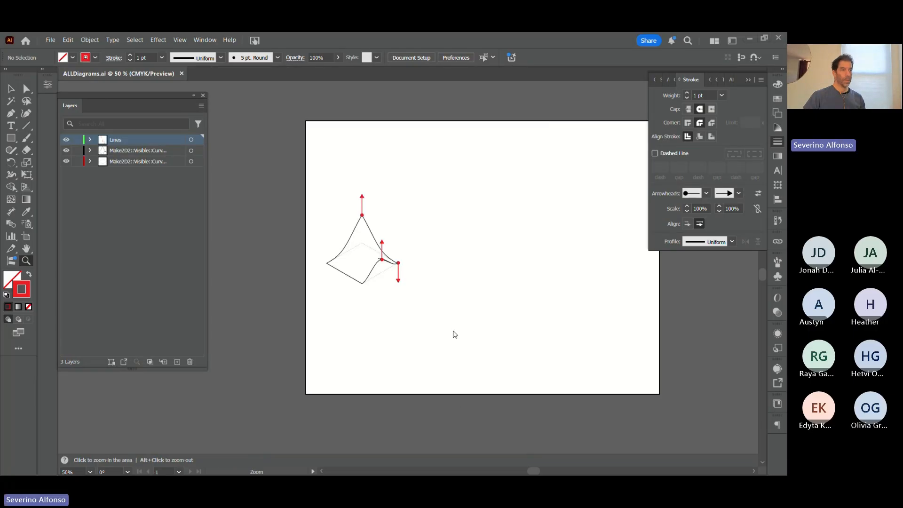
{"action": "key", "text": "alt+Tab"}
{"action": "scroll", "coordinate": [658, 357], "scroll_direction": "down", "scroll_amount": 5}
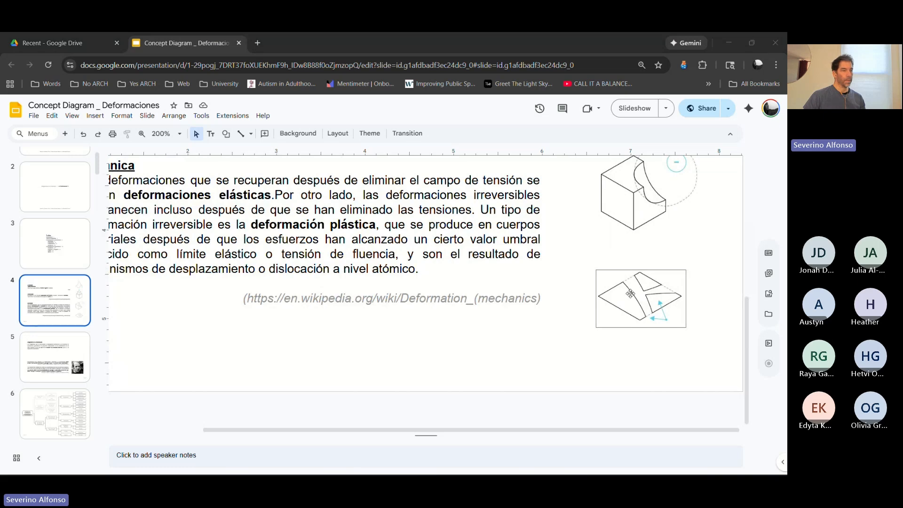
{"action": "key", "text": "alt+Tab"}
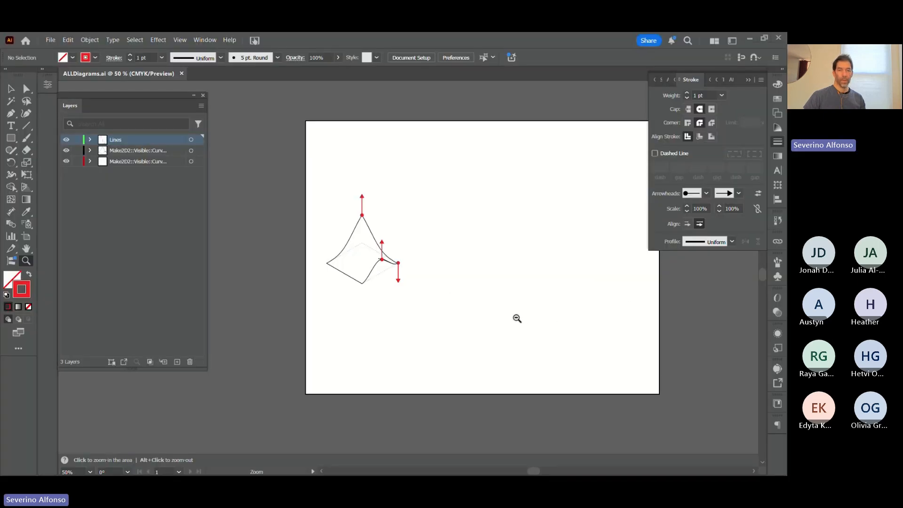
- Switch to Rhino and delete the selected line drawing curves in the Top view
{"action": "key", "text": "alt+Tab"}
{"action": "key", "text": "Delete"}
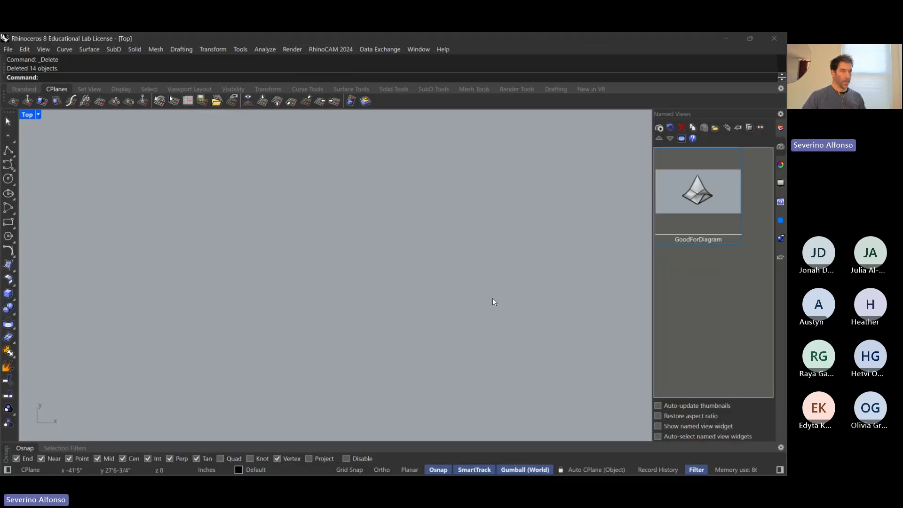
{"action": "type", "text": "z"}
{"action": "key", "text": "Return"}
{"action": "type", "text": "e"}
{"action": "key", "text": "Return"}
- In the GoodForDiagram view, duplicate the red square base surface from beneath the peaked model onto the empty ground beside it
{"action": "key", "text": "ctrl+Tab"}
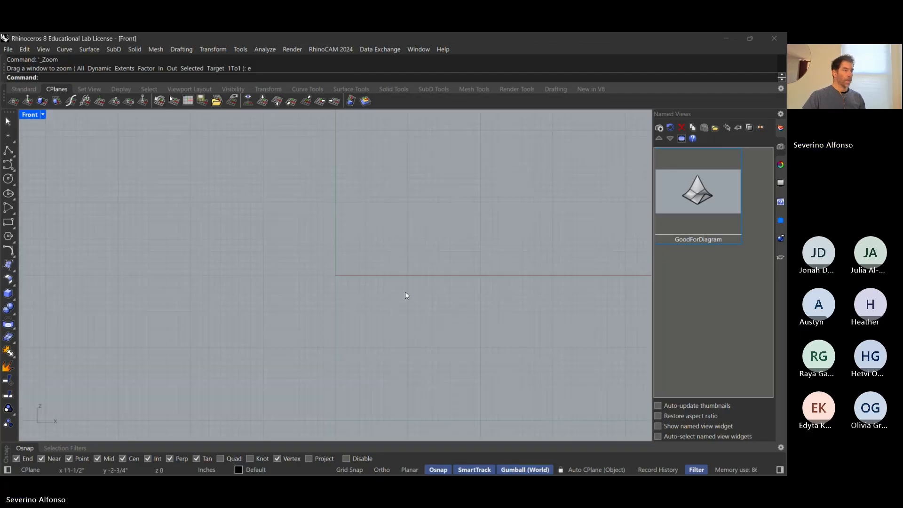
{"action": "key", "text": "ctrl+Tab"}
{"action": "key", "text": "ctrl+Tab"}
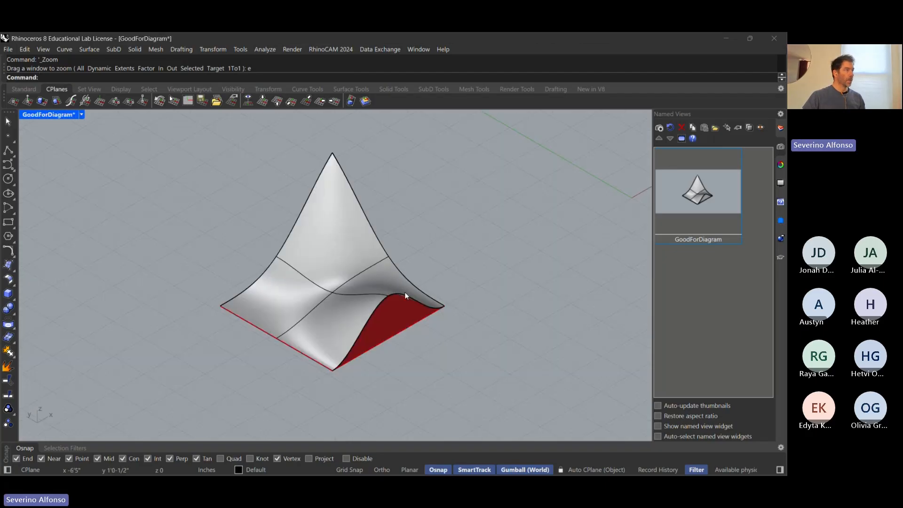
{"action": "scroll", "coordinate": [405, 291], "scroll_direction": "down", "scroll_amount": 5}
{"action": "left_click", "coordinate": [404, 300]}
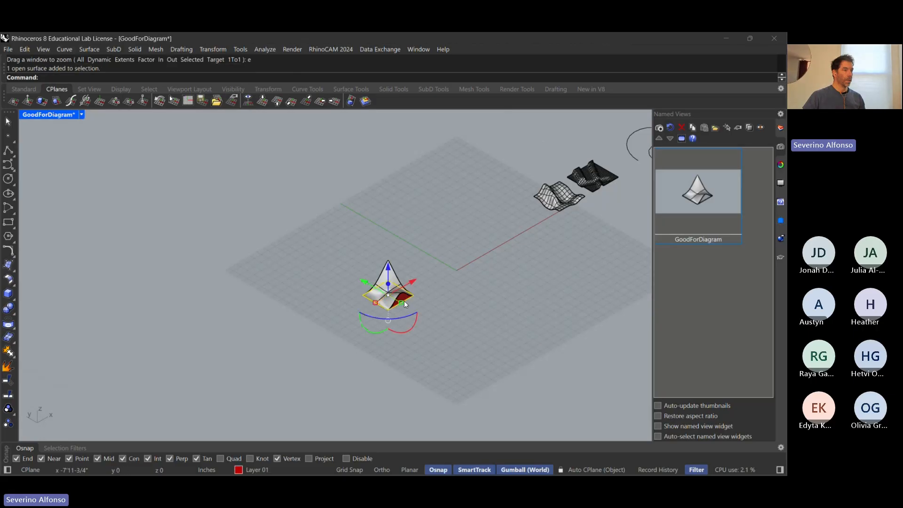
{"action": "left_click_drag", "start_coordinate": [404, 301], "coordinate": [458, 261]}
{"action": "key", "text": "Escape"}
{"action": "scroll", "coordinate": [448, 321], "scroll_direction": "up", "scroll_amount": 5}
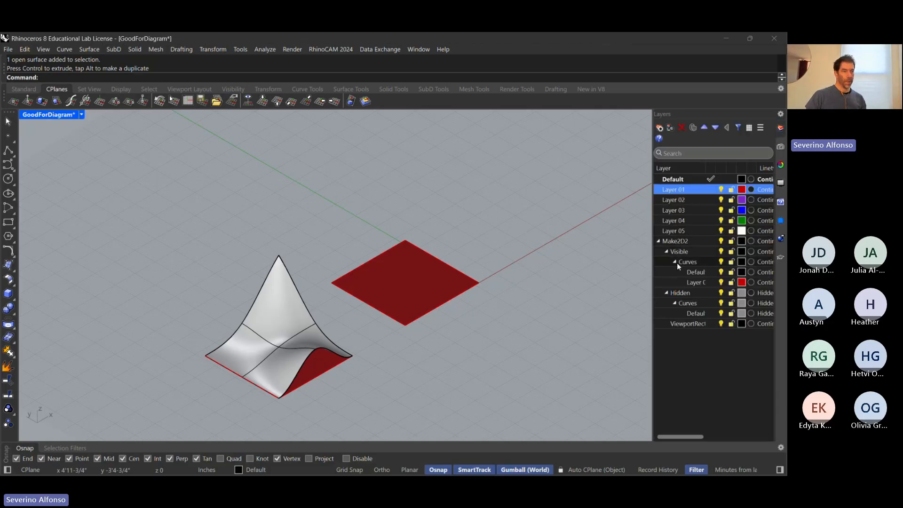
- Purge all unused information from the Rhino file, including the empty Make2D2 layers, with every category included
{"action": "left_click", "coordinate": [676, 242]}
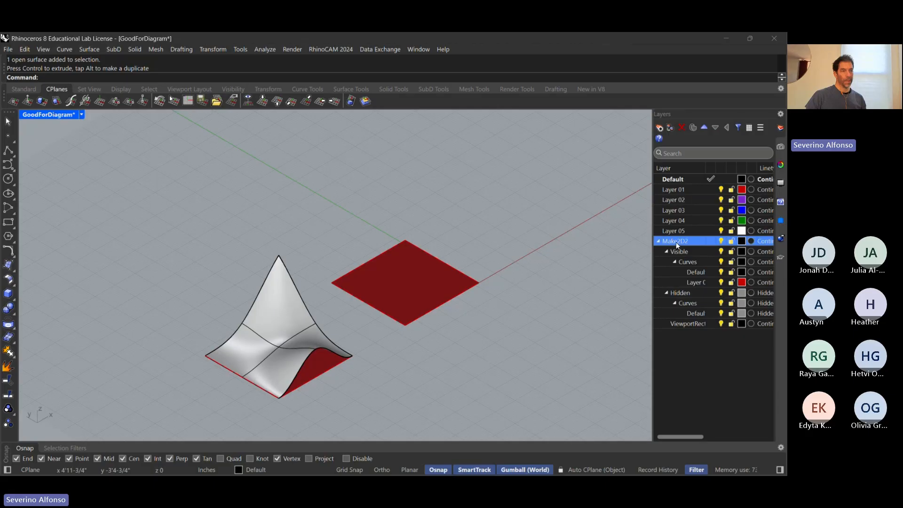
{"action": "scroll", "coordinate": [545, 289], "scroll_direction": "down", "scroll_amount": 6}
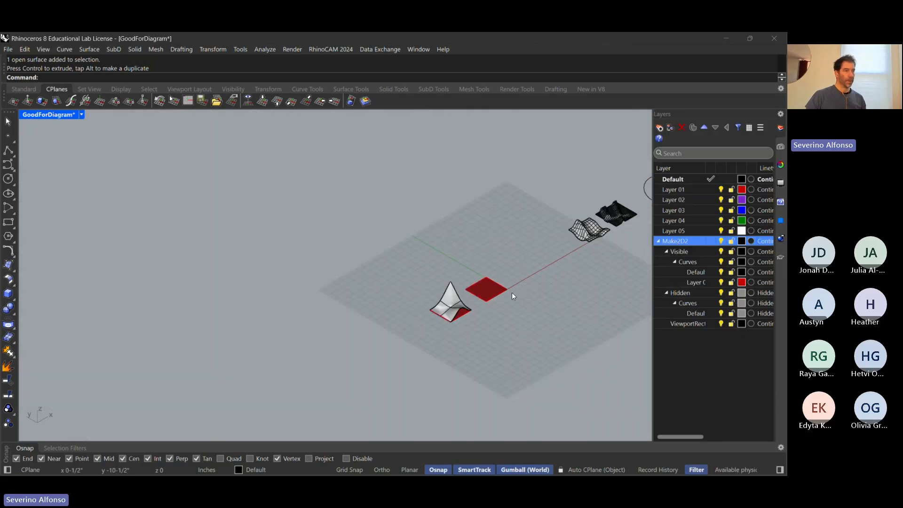
{"action": "scroll", "coordinate": [498, 278], "scroll_direction": "up", "scroll_amount": 3}
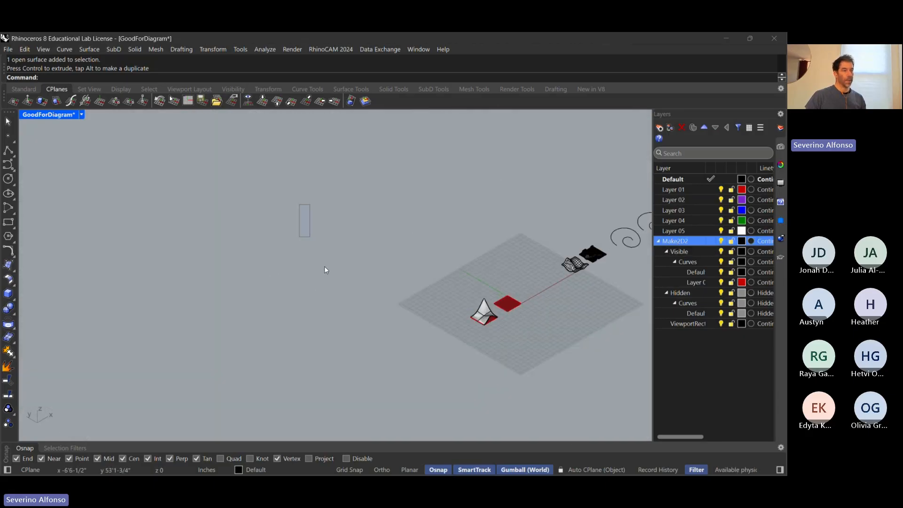
{"action": "scroll", "coordinate": [554, 307], "scroll_direction": "up", "scroll_amount": 4}
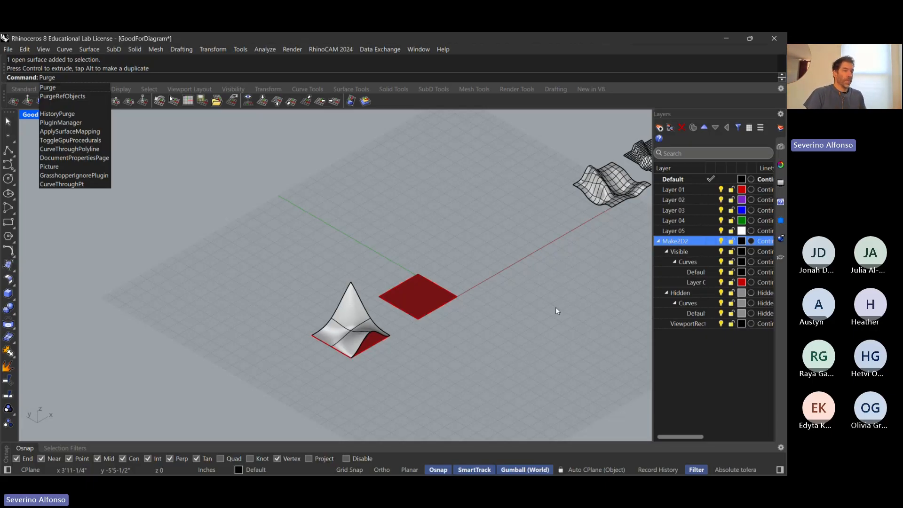
{"action": "key", "text": "Return"}
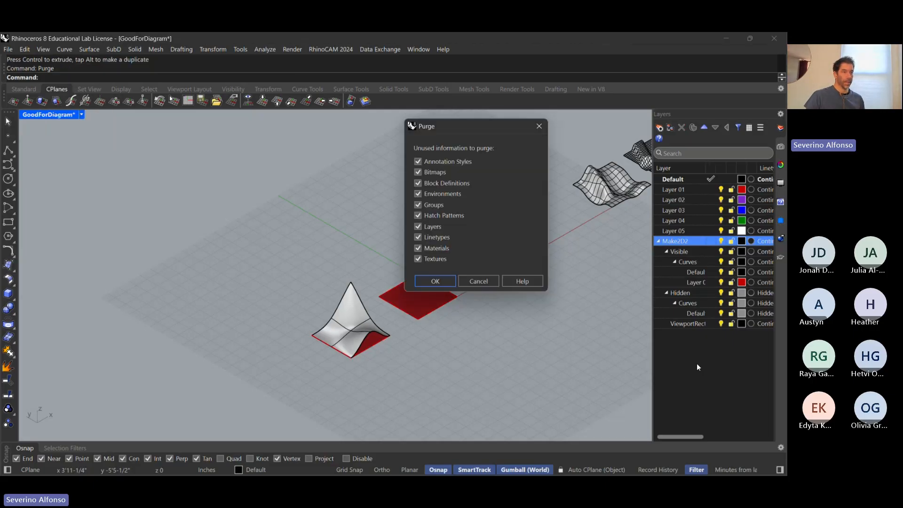
{"action": "left_click", "coordinate": [425, 282]}
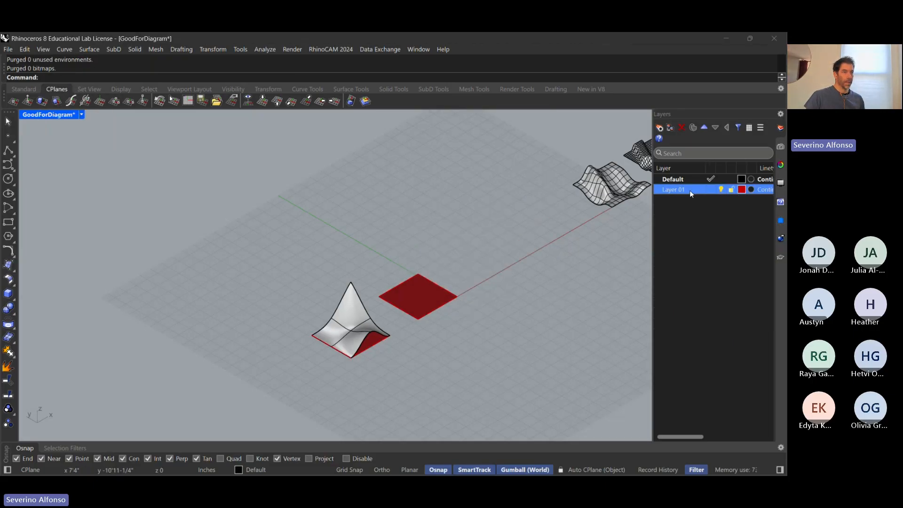
{"action": "scroll", "coordinate": [596, 276], "scroll_direction": "down", "scroll_amount": 2}
{"action": "right_click_drag", "start_coordinate": [596, 277], "coordinate": [407, 299], "text": "shift"}
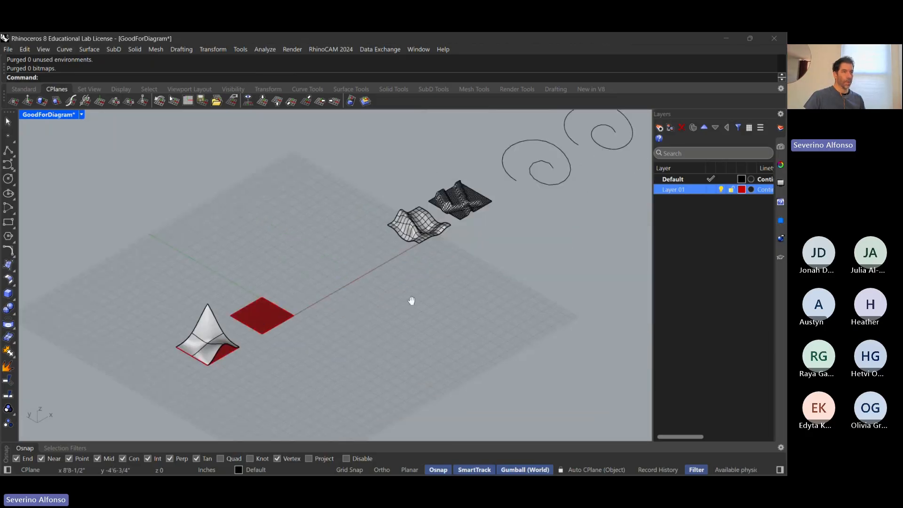
{"action": "left_click", "coordinate": [470, 214]}
{"action": "key", "text": "Escape"}
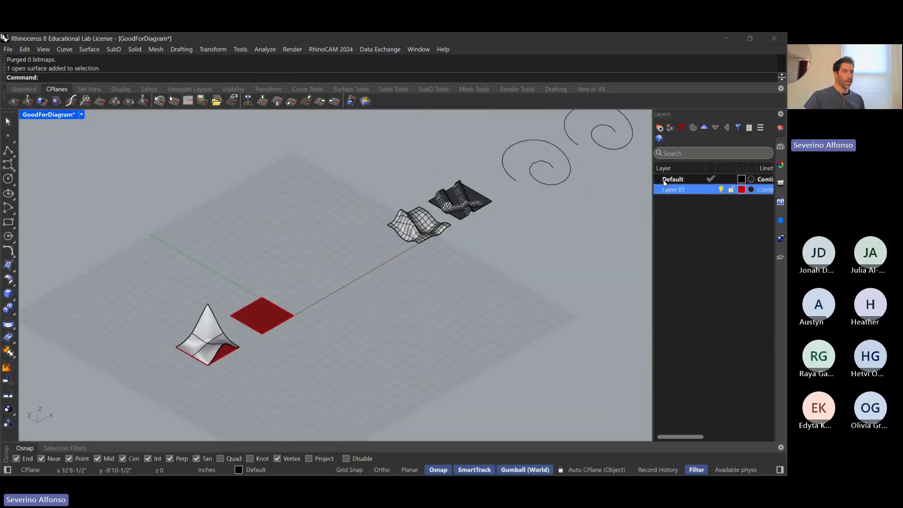
{"action": "left_click", "coordinate": [269, 318]}
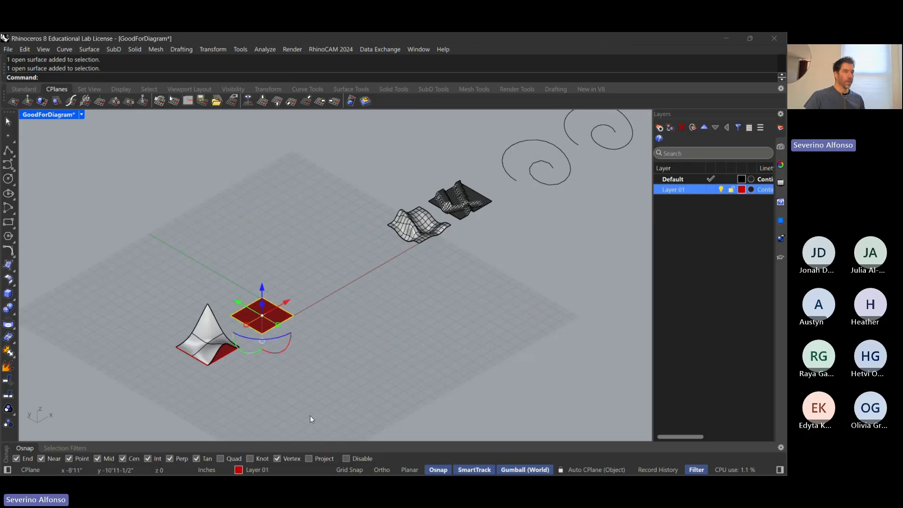
{"action": "key", "text": "Escape"}
{"action": "scroll", "coordinate": [260, 332], "scroll_direction": "up", "scroll_amount": 3}
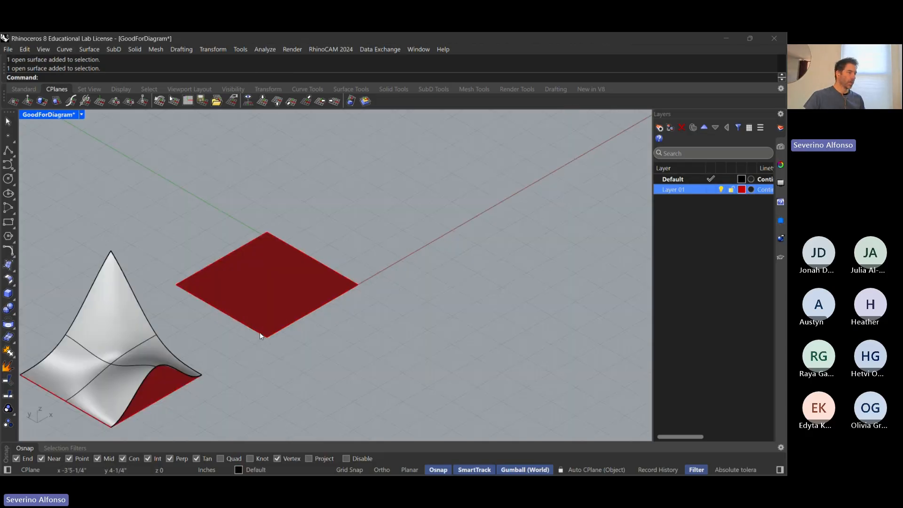
{"action": "scroll", "coordinate": [260, 332], "scroll_direction": "down", "scroll_amount": 2}
{"action": "scroll", "coordinate": [253, 334], "scroll_direction": "up", "scroll_amount": 5}
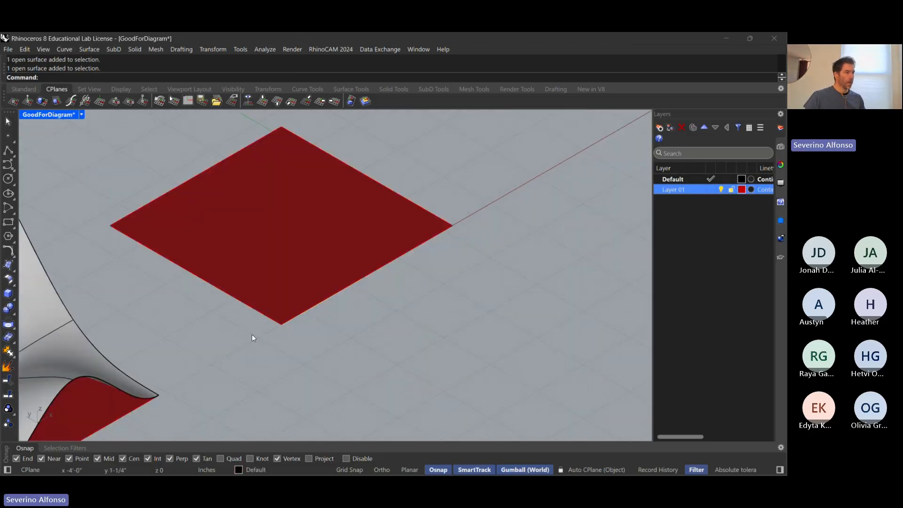
{"action": "scroll", "coordinate": [335, 300], "scroll_direction": "down", "scroll_amount": 4}
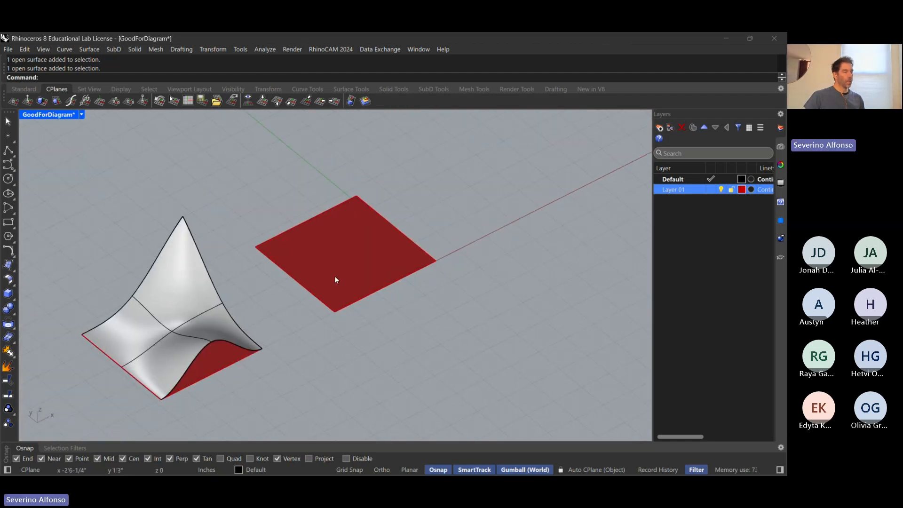
- Look at the reference diagram of the split surface on slide 4 of the Google Slides presentation and return to Rhino
{"action": "key", "text": "alt+Tab"}
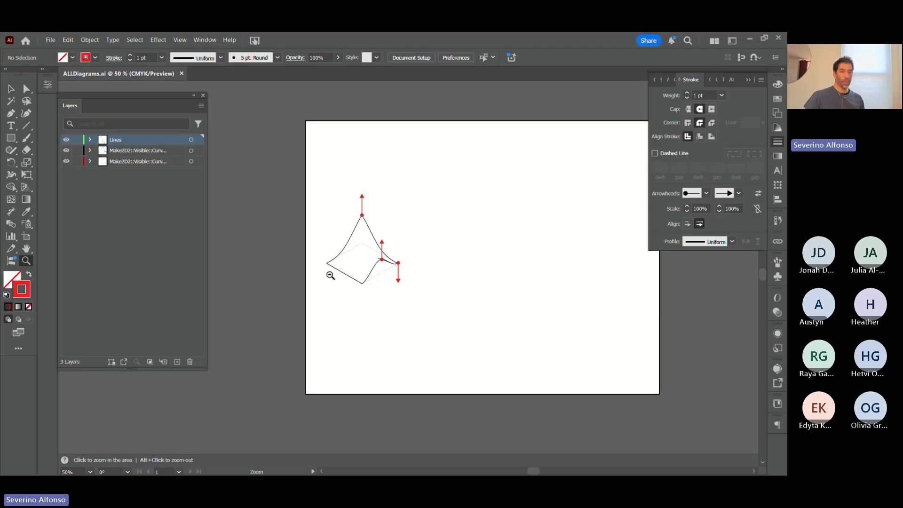
{"action": "key", "text": "alt+Tab"}
{"action": "key", "text": "alt+Tab"}
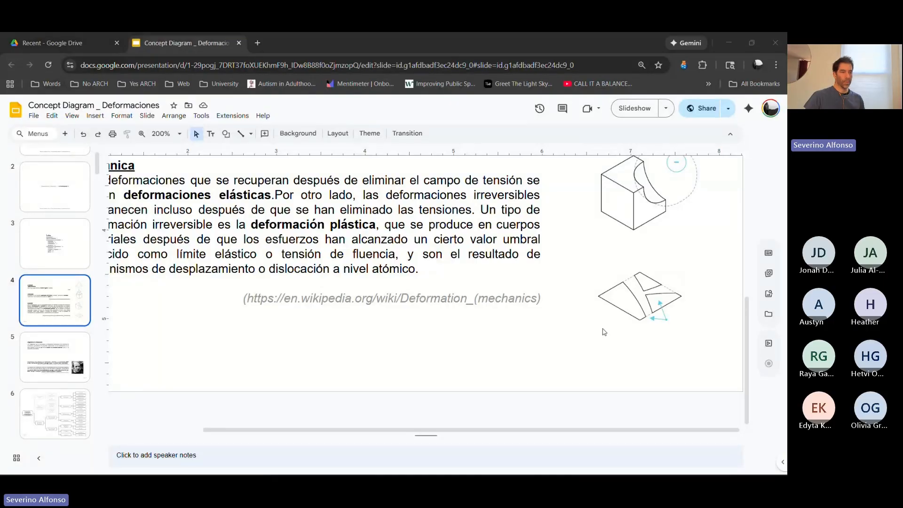
{"action": "key", "text": "alt+Tab"}
- In the Top view, draw a three-point degree-3 curve from below and left of the red square, through it, to above its upper edge
{"action": "key", "text": "ctrl+F1"}
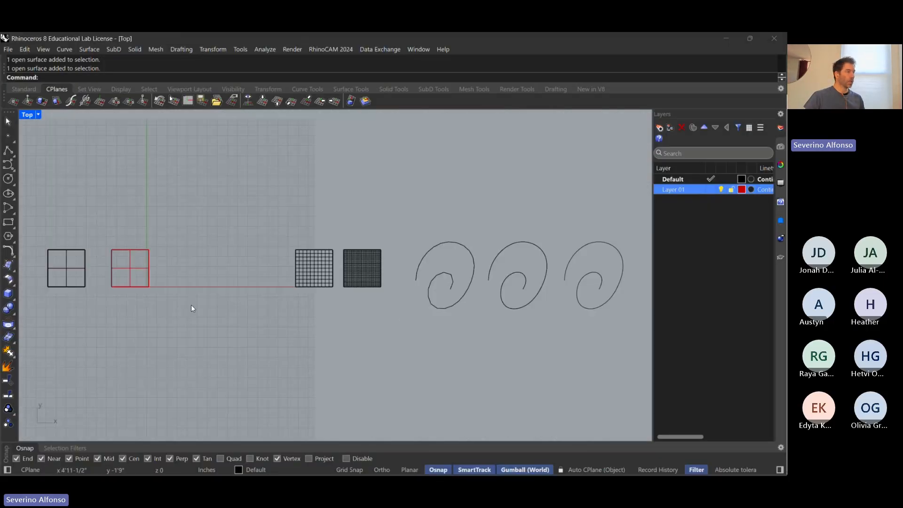
{"action": "right_click_drag", "start_coordinate": [191, 305], "coordinate": [418, 316]}
{"action": "scroll", "coordinate": [357, 317], "scroll_direction": "up", "scroll_amount": 8}
{"action": "type", "text": "Curve"}
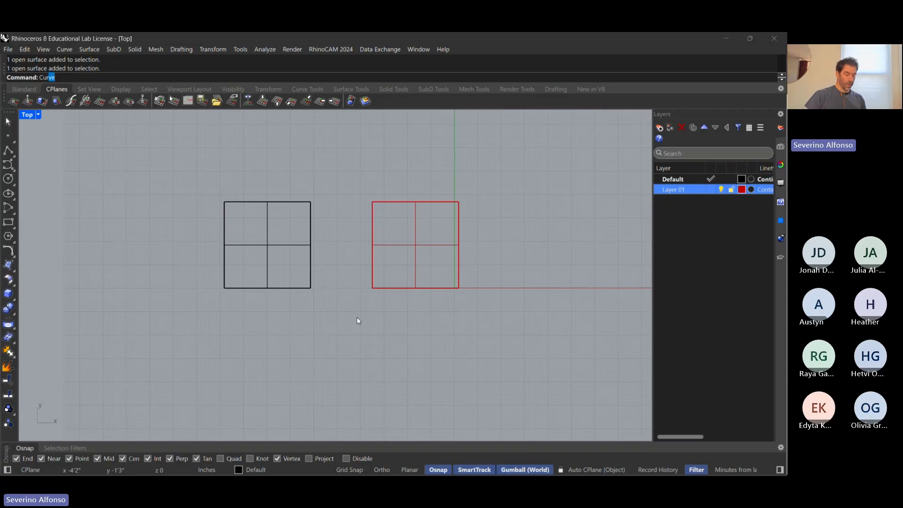
{"action": "key", "text": "Return"}
{"action": "left_click", "coordinate": [349, 358]}
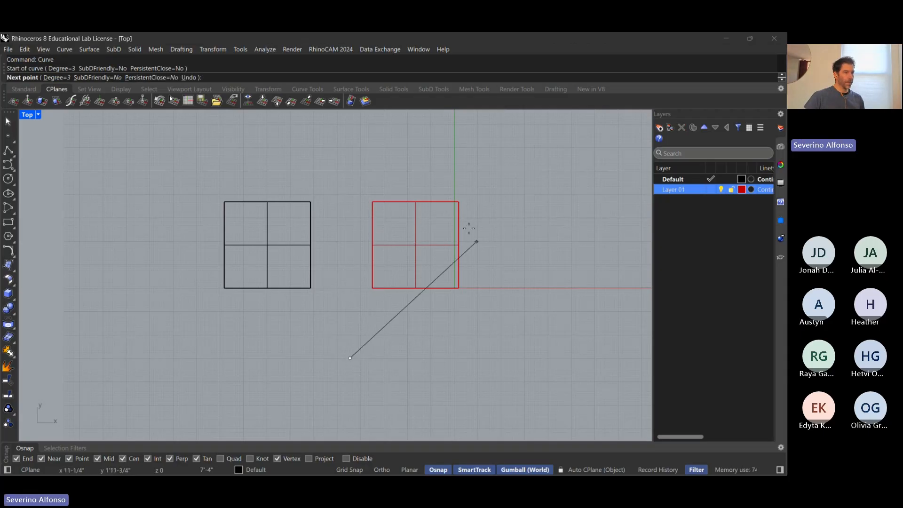
{"action": "left_click", "coordinate": [406, 240]}
{"action": "left_click", "coordinate": [411, 165]}
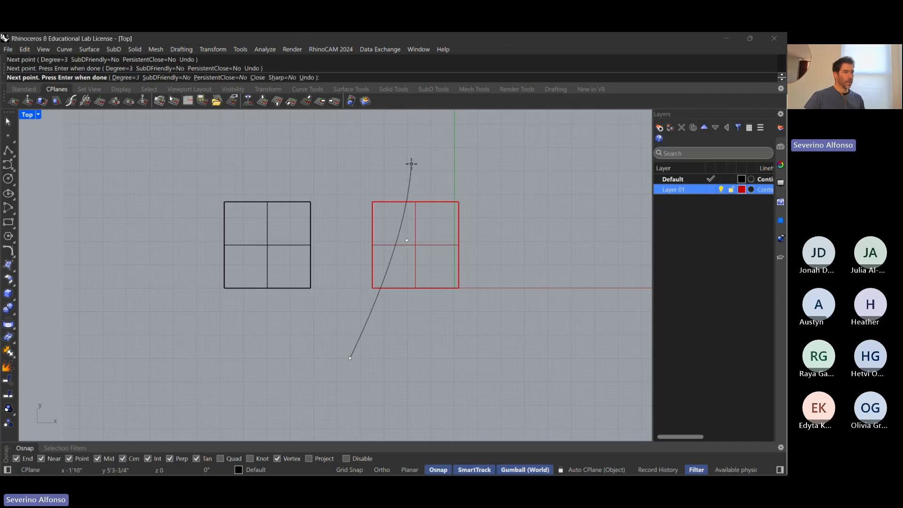
{"action": "key", "text": "Return"}
- Draw a second three-point curve to the right of the first, running from above the red square down past its lower edge
{"action": "key", "text": "Return"}
{"action": "left_click", "coordinate": [431, 166]}
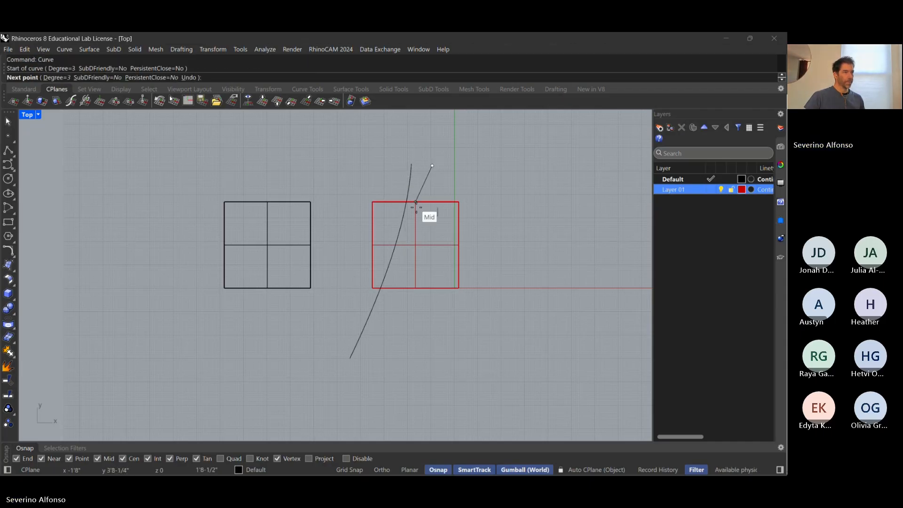
{"action": "left_click", "coordinate": [409, 234]}
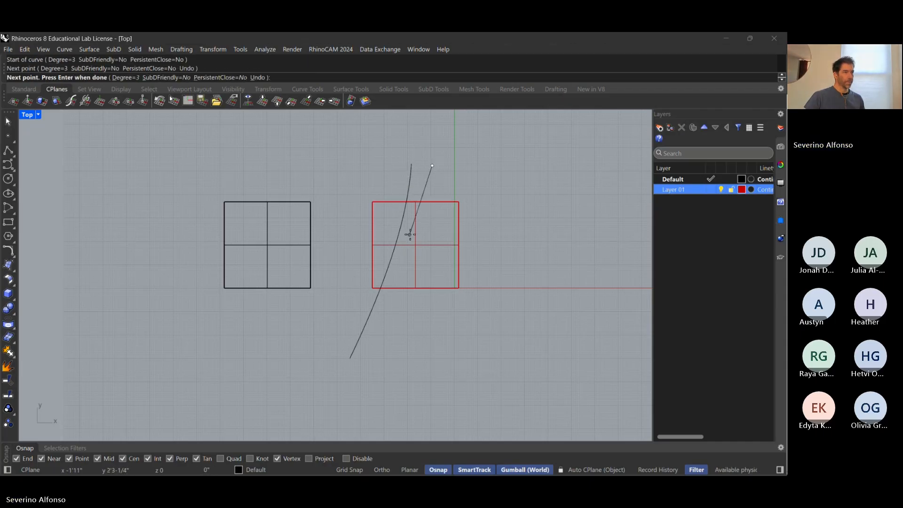
{"action": "left_click", "coordinate": [406, 362]}
{"action": "key", "text": "Return"}
{"action": "scroll", "coordinate": [408, 211], "scroll_direction": "up", "scroll_amount": 3}
- Draw a three-point curve crossing the red square from beyond its upper left corner to past its right edge
{"action": "key", "text": "Return"}
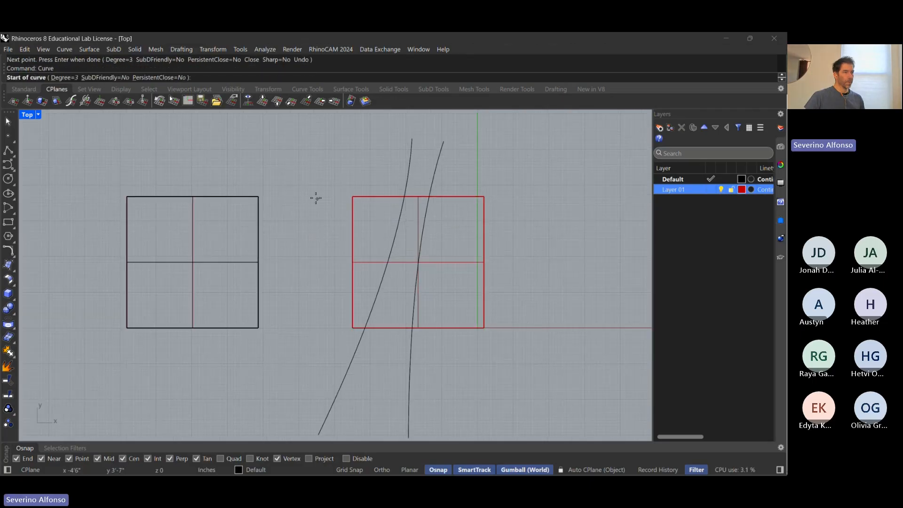
{"action": "left_click", "coordinate": [313, 196]}
{"action": "left_click", "coordinate": [435, 275]}
{"action": "left_click", "coordinate": [530, 267]}
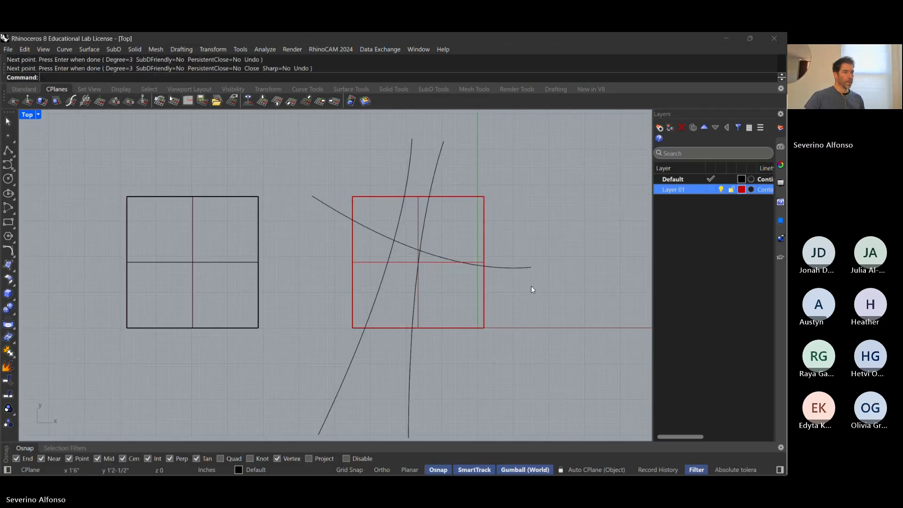
{"action": "key", "text": "Return"}
- Draw another three-point crosswise curve below the last one, from beyond the red square's right edge to past its lower left corner
{"action": "key", "text": "Return"}
{"action": "left_click", "coordinate": [534, 292]}
{"action": "left_click", "coordinate": [396, 281]}
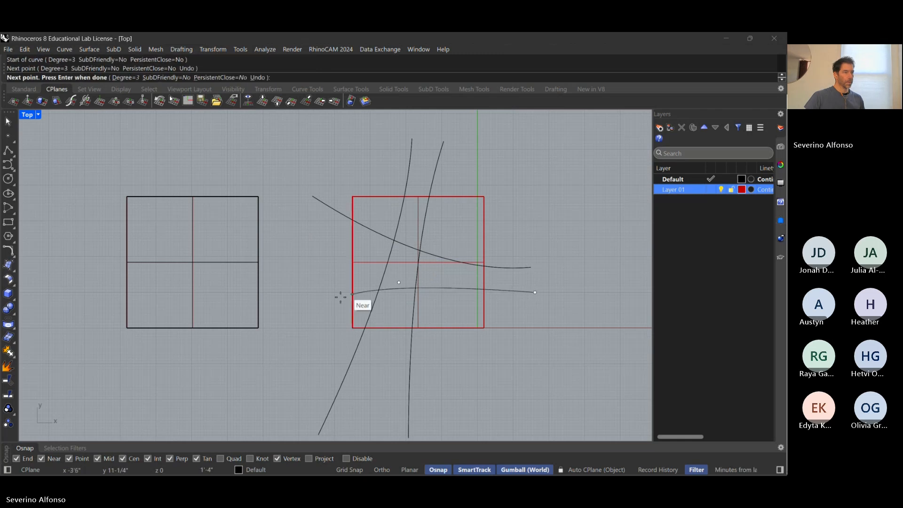
{"action": "left_click", "coordinate": [307, 326]}
{"action": "key", "text": "Return"}
- Return to the GoodForDiagram perspective view and examine the four curves crossing the red square from several distances and angles
{"action": "scroll", "coordinate": [479, 324], "scroll_direction": "down", "scroll_amount": 4}
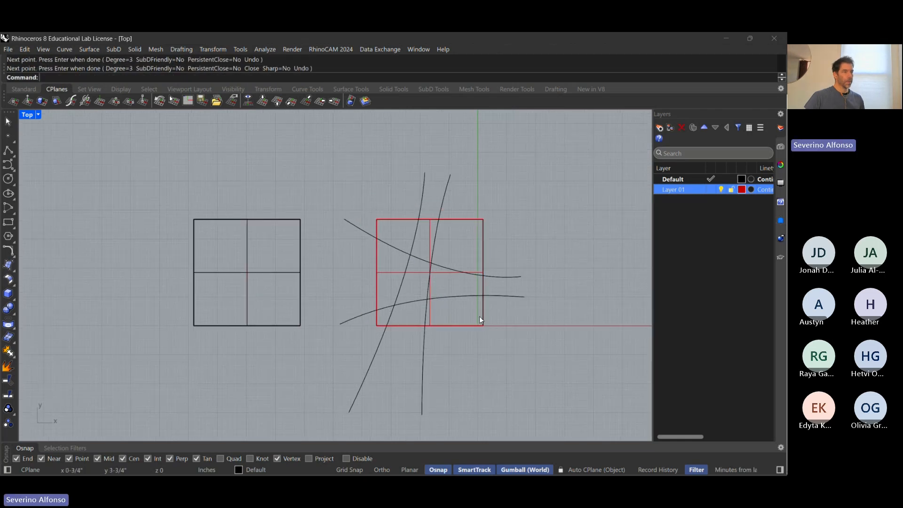
{"action": "key", "text": "ctrl+Tab"}
{"action": "key", "text": "ctrl+Tab"}
{"action": "key", "text": "ctrl+Tab"}
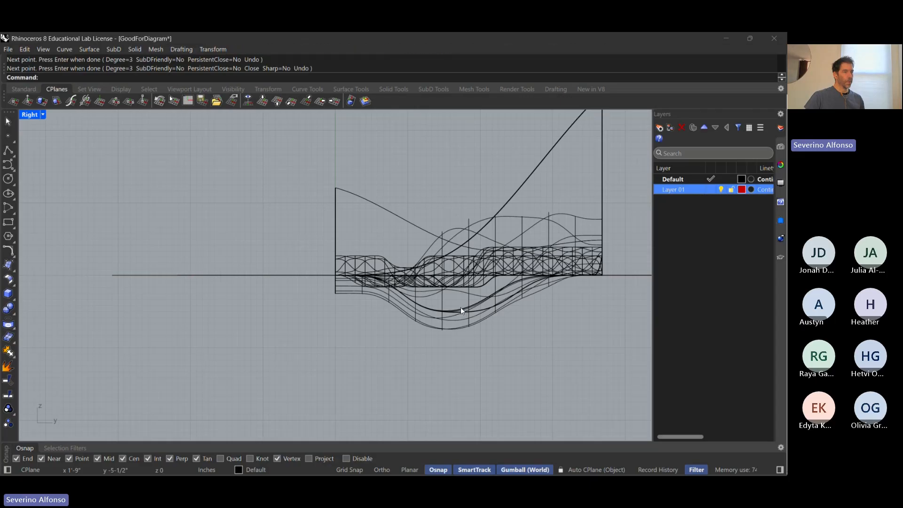
{"action": "scroll", "coordinate": [310, 285], "scroll_direction": "up", "scroll_amount": 4}
{"action": "mouse_move", "coordinate": [417, 323]}
{"action": "right_mouse_down"}
{"action": "mouse_move", "coordinate": [410, 289]}
{"action": "mouse_move", "coordinate": [407, 323]}
{"action": "right_mouse_up"}
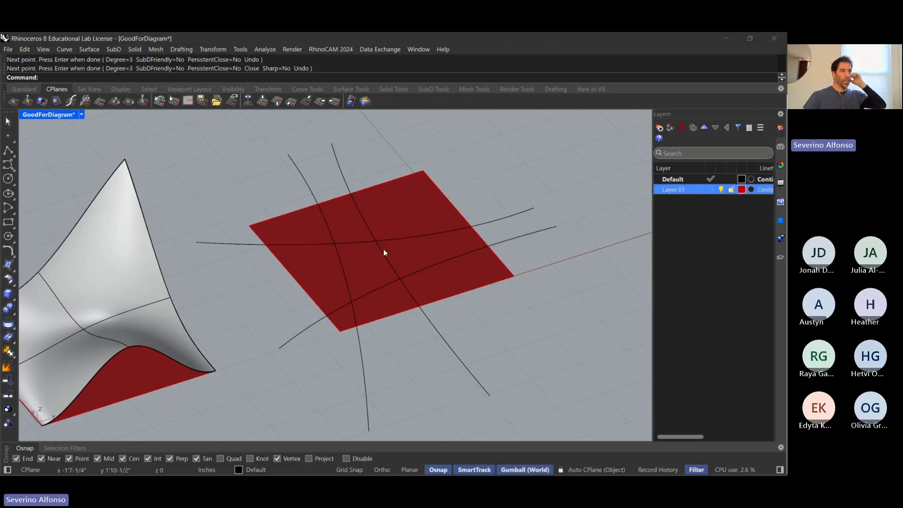
{"action": "scroll", "coordinate": [383, 249], "scroll_direction": "down", "scroll_amount": 2}
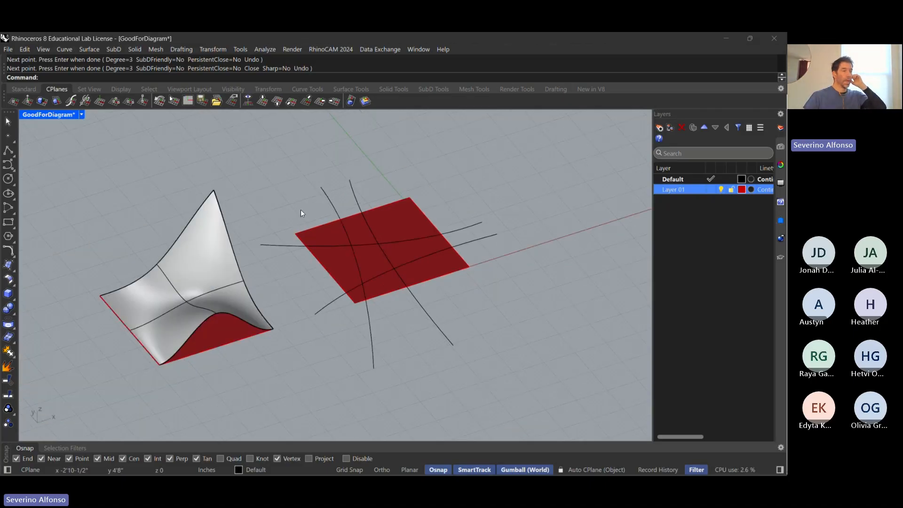
{"action": "scroll", "coordinate": [376, 228], "scroll_direction": "down", "scroll_amount": 5}
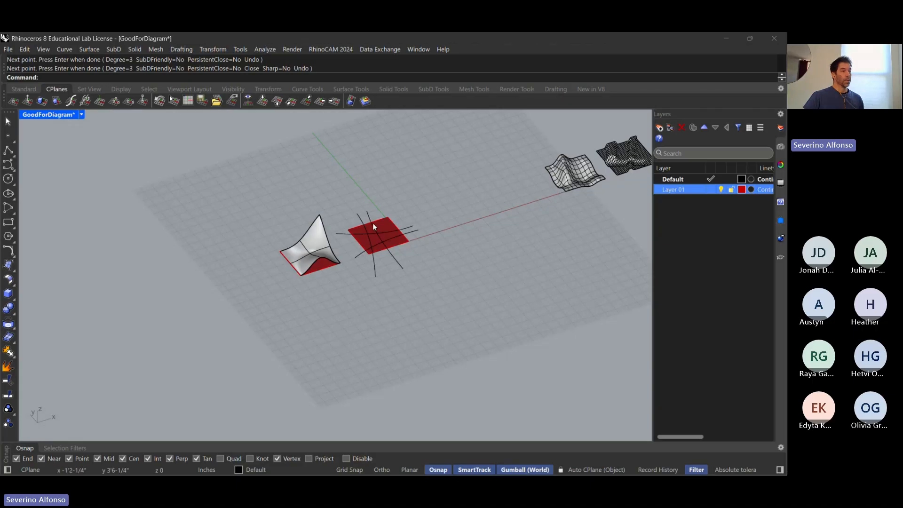
{"action": "scroll", "coordinate": [373, 223], "scroll_direction": "up", "scroll_amount": 5}
{"action": "mouse_move", "coordinate": [402, 275]}
{"action": "right_mouse_down"}
{"action": "mouse_move", "coordinate": [396, 244]}
{"action": "mouse_move", "coordinate": [396, 270]}
{"action": "right_mouse_up"}
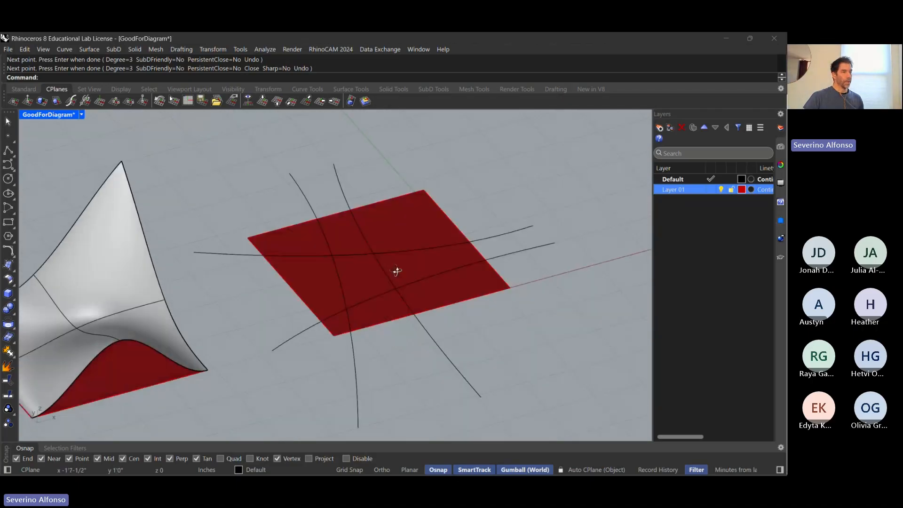
{"action": "scroll", "coordinate": [512, 212], "scroll_direction": "up", "scroll_amount": 3}
{"action": "left_click", "coordinate": [450, 235]}
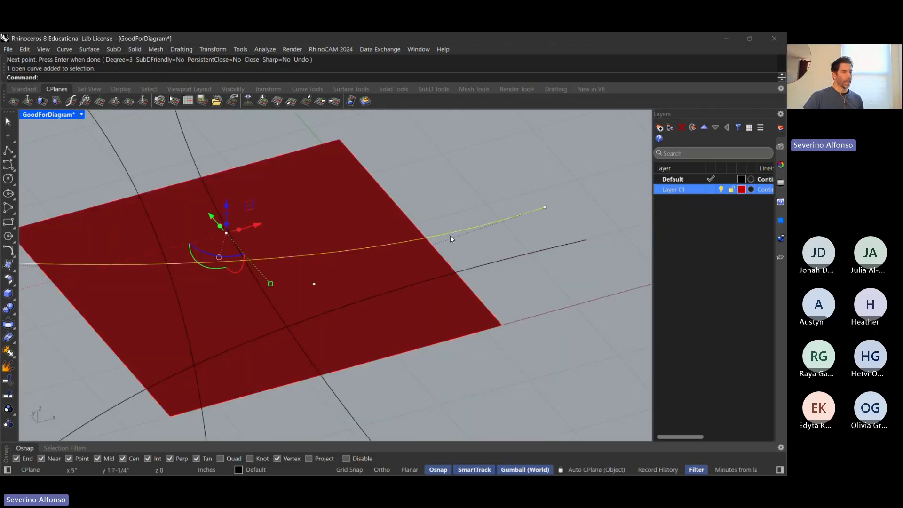
{"action": "left_click", "coordinate": [408, 161]}
{"action": "left_click", "coordinate": [388, 204]}
{"action": "left_click", "coordinate": [456, 172]}
{"action": "scroll", "coordinate": [455, 176], "scroll_direction": "down", "scroll_amount": 4}
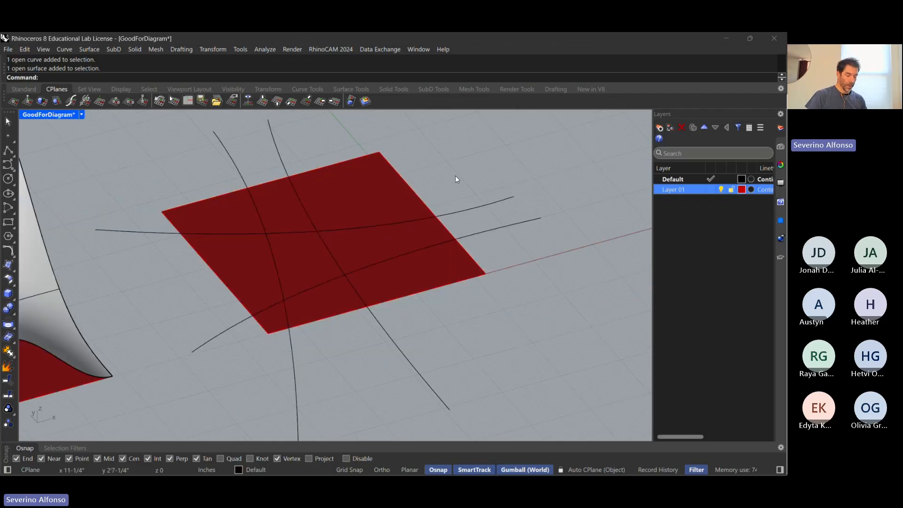
- Trim away the strip of the red square between the two lengthwise curves, using those curves as cutting objects
{"action": "type", "text": "Trim"}
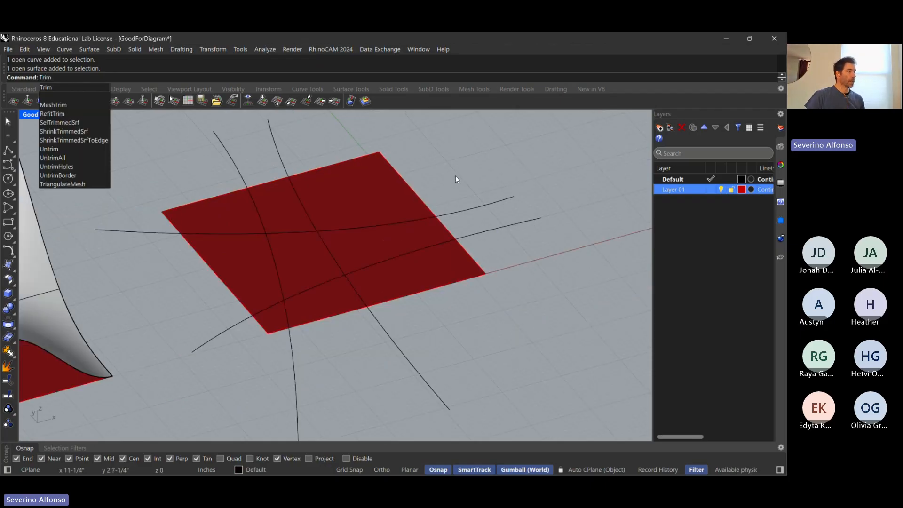
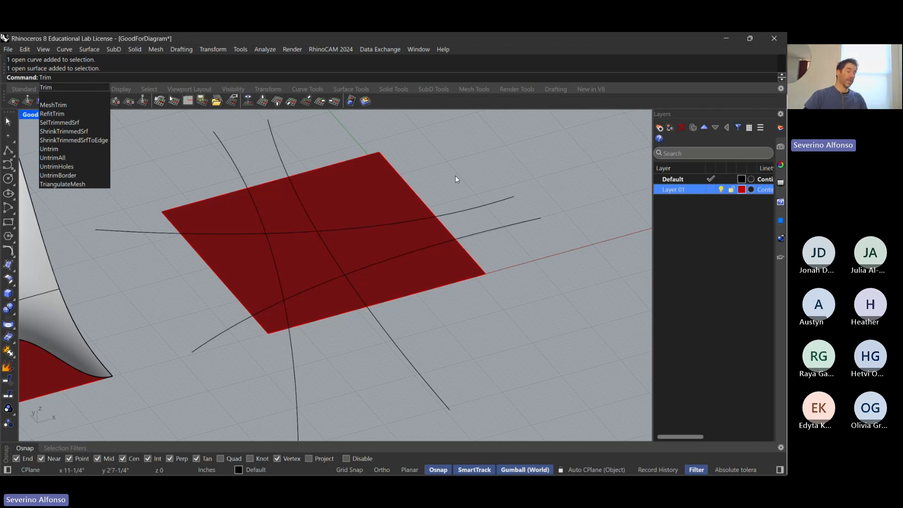
{"action": "key", "text": "Return"}
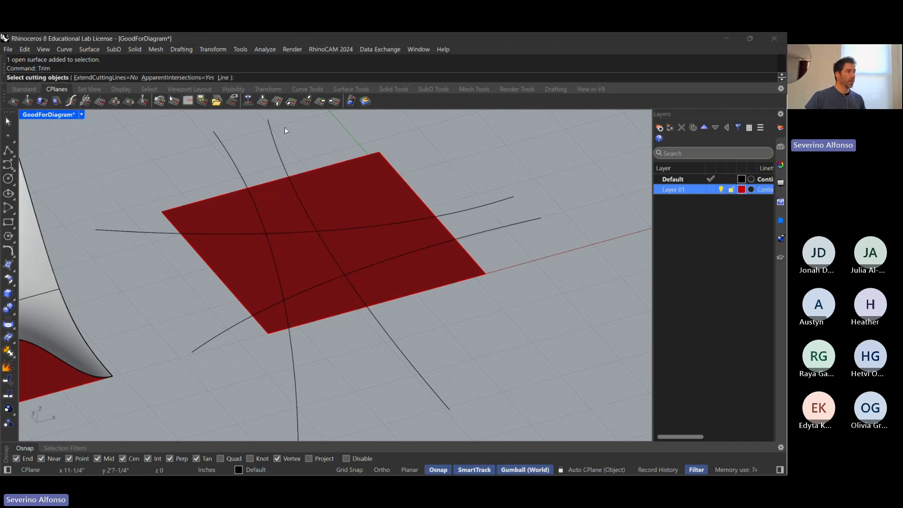
{"action": "left_click", "coordinate": [272, 143]}
{"action": "left_click", "coordinate": [209, 159]}
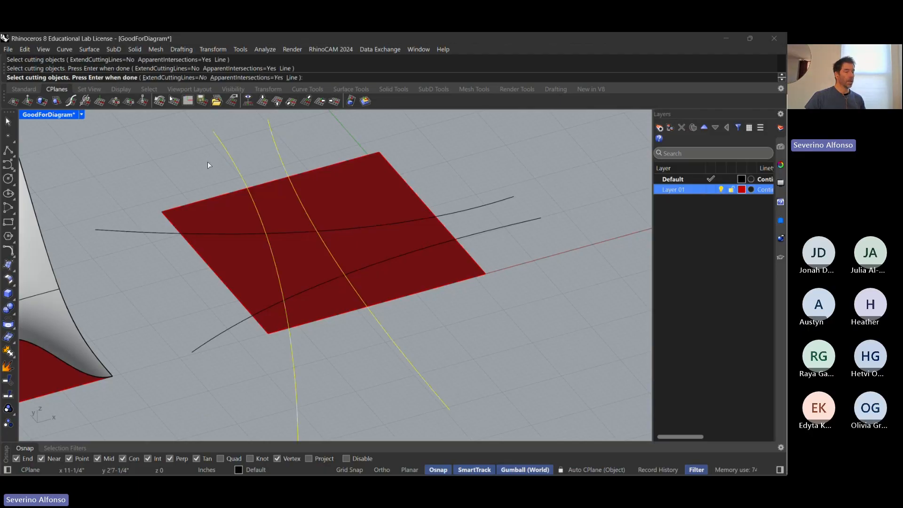
{"action": "key", "text": "Return"}
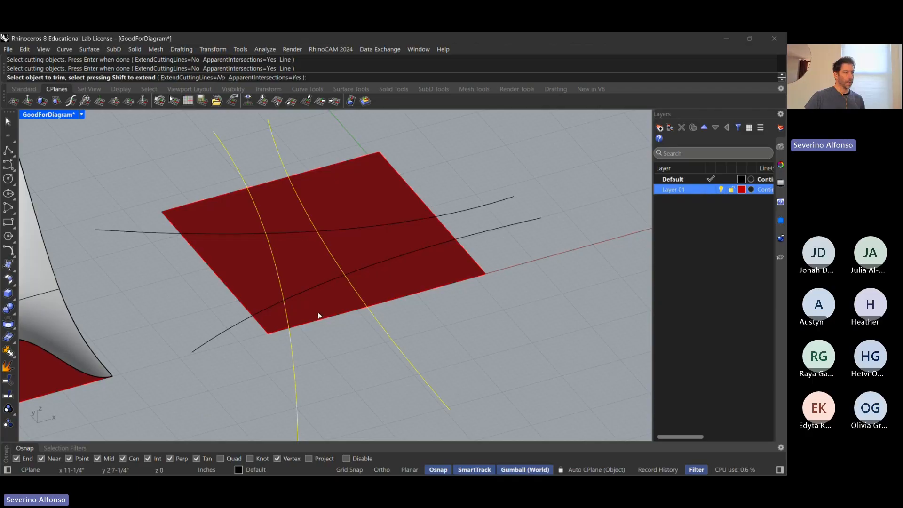
{"action": "left_click", "coordinate": [269, 188]}
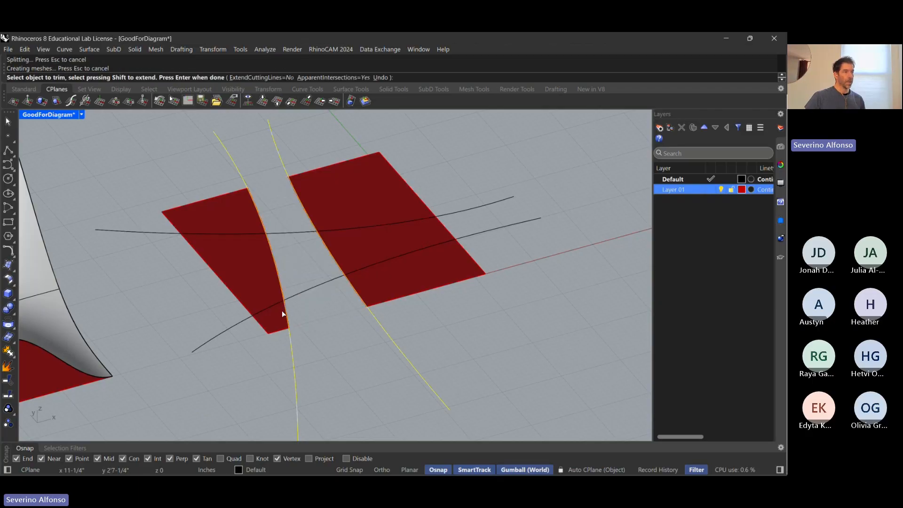
{"action": "key", "text": "Return"}
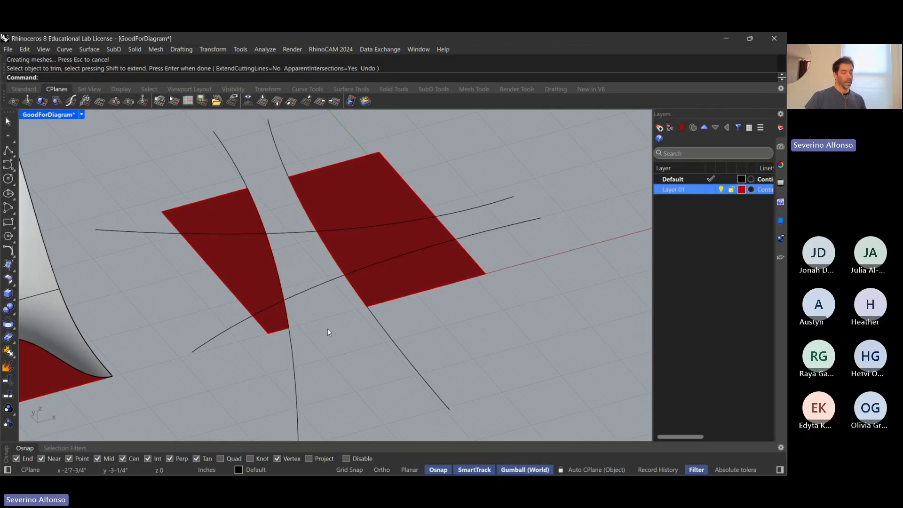
- Trim away the band between the two crosswise curves from the larger red piece, using those curves as cutting objects
{"action": "key", "text": "Return"}
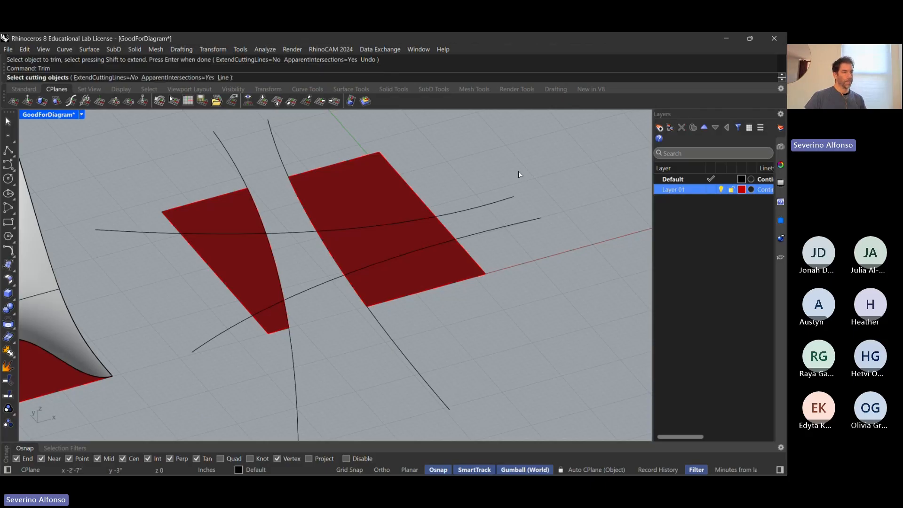
{"action": "left_click_drag", "start_coordinate": [516, 175], "coordinate": [504, 229]}
{"action": "key", "text": "Return"}
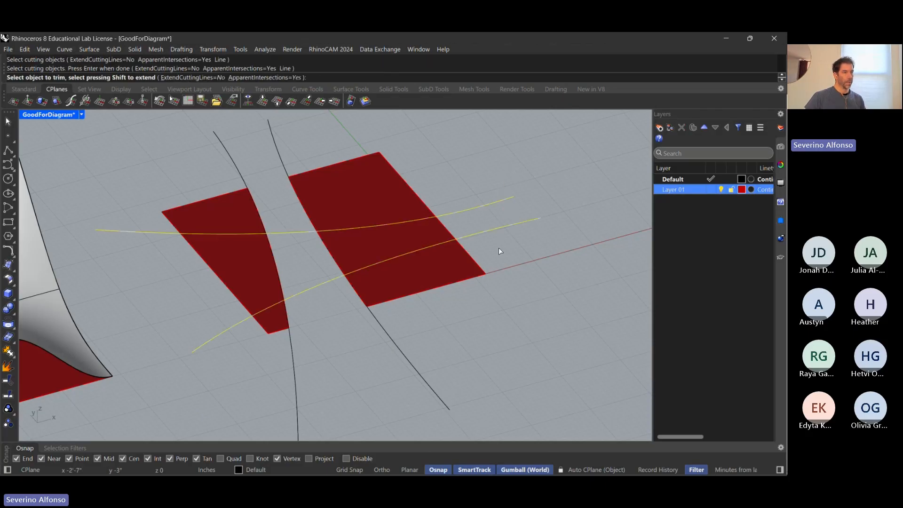
{"action": "left_click", "coordinate": [395, 239]}
{"action": "key", "text": "Return"}
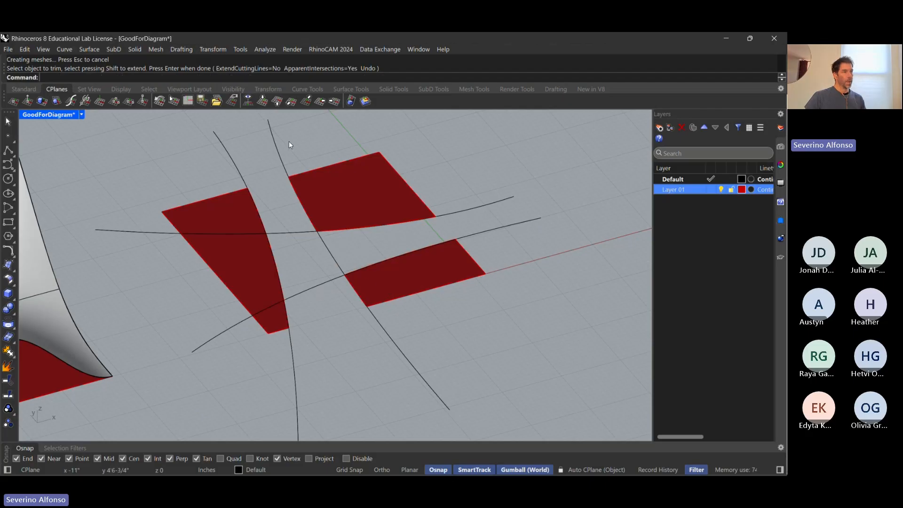
- Delete the two lengthwise and two crosswise cutting curves, leaving only the red surface pieces beside the peaked model
{"action": "left_click_drag", "start_coordinate": [288, 141], "coordinate": [206, 145]}
{"action": "key", "text": "Delete"}
{"action": "left_click_drag", "start_coordinate": [552, 168], "coordinate": [492, 220]}
{"action": "key", "text": "Delete"}
{"action": "right_click_drag", "start_coordinate": [419, 238], "coordinate": [339, 235]}
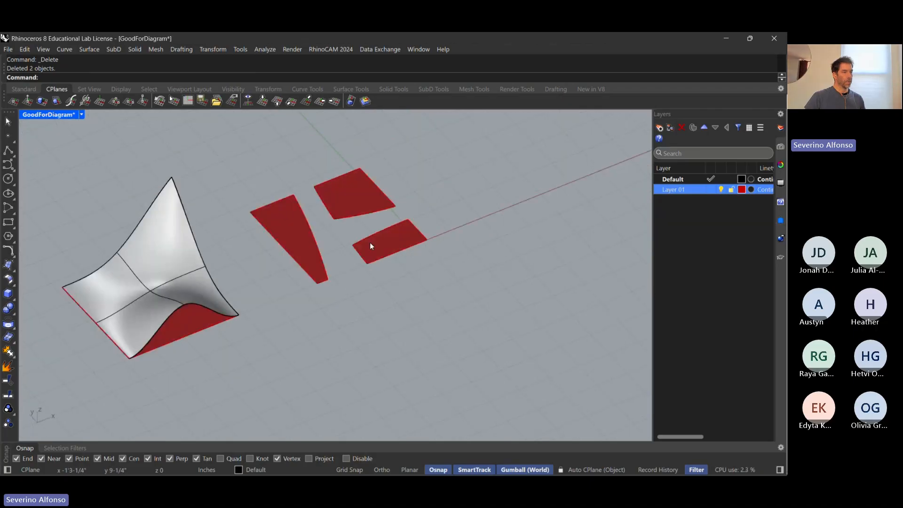
- Restore the GoodForDiagram named view and frame the three red surface pieces beside the peaked model
{"action": "left_click", "coordinate": [780, 146]}
{"action": "double_click", "coordinate": [732, 170]}
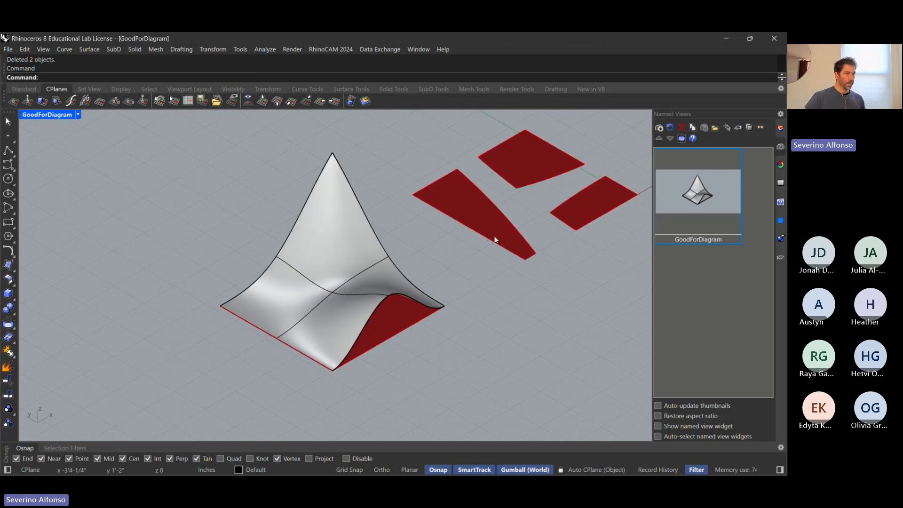
{"action": "right_click_drag", "start_coordinate": [489, 236], "coordinate": [593, 226], "text": "shift"}
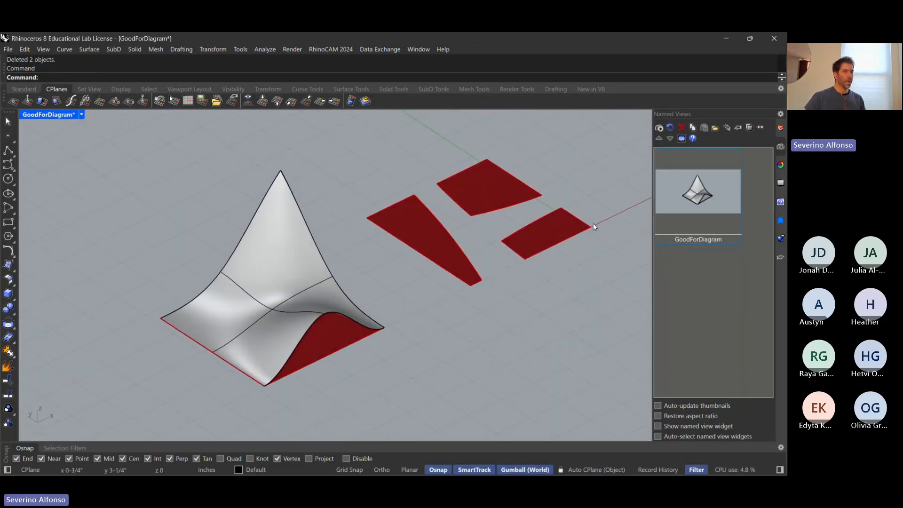
{"action": "double_click", "coordinate": [701, 201]}
{"action": "right_click_drag", "start_coordinate": [551, 199], "coordinate": [366, 253], "text": "shift"}
- Create a Make2D drawing of the three red surface pieces from the GoodForDiagram view, with hidden lines turned off
{"action": "left_click_drag", "start_coordinate": [405, 167], "coordinate": [318, 311]}
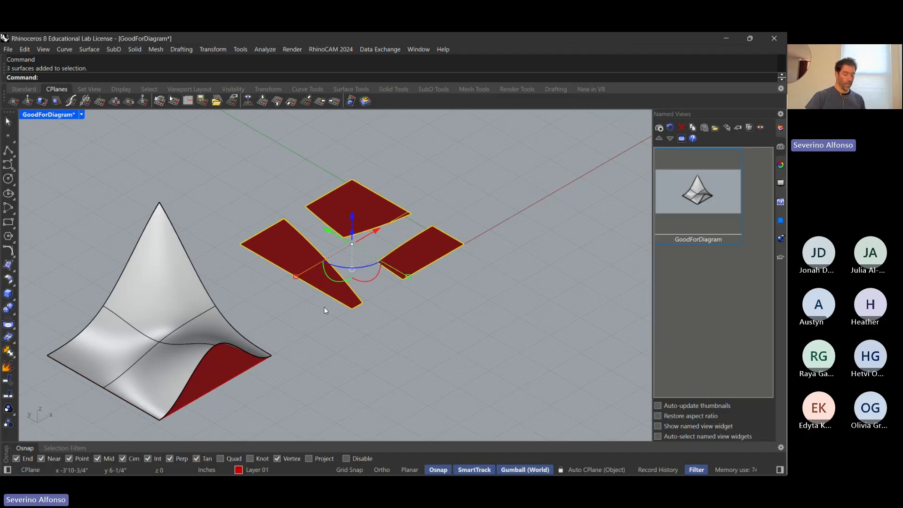
{"action": "type", "text": "Make2D"}
{"action": "key", "text": "Return"}
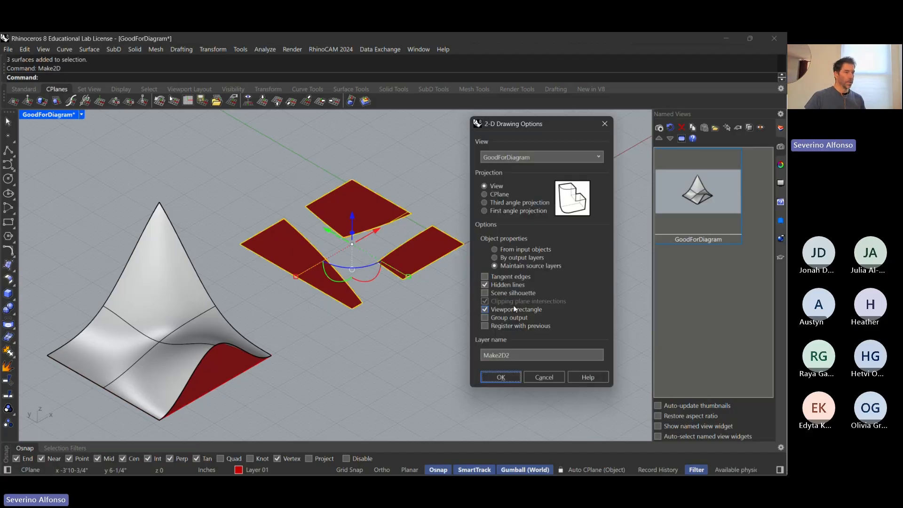
{"action": "left_click", "coordinate": [492, 285]}
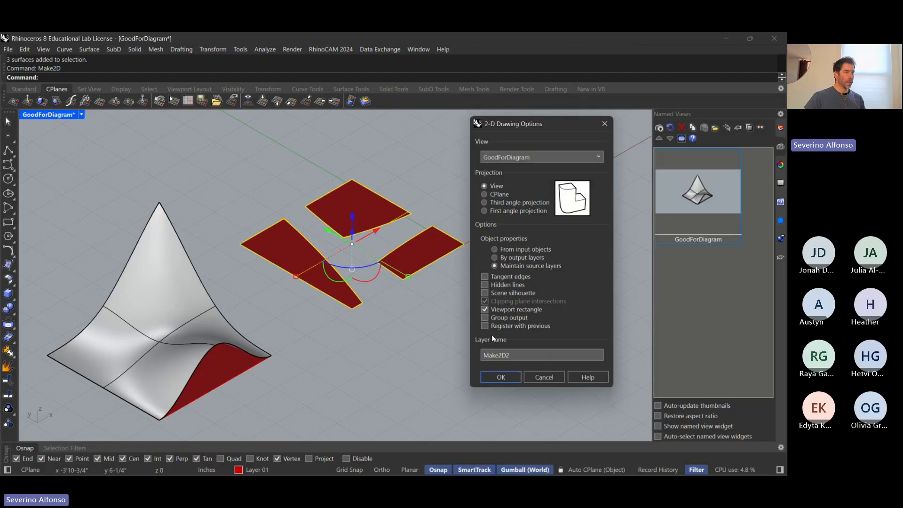
{"action": "left_click", "coordinate": [500, 377]}
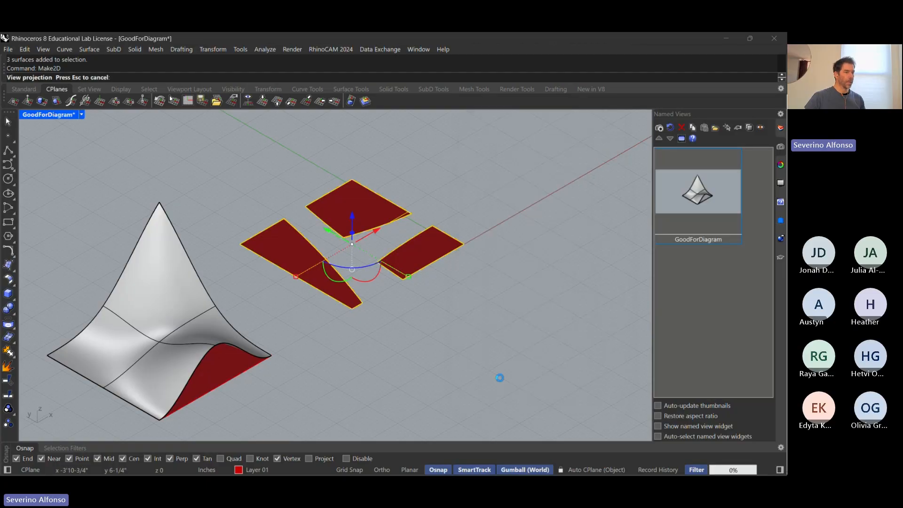
- Move the new 2D drawing to an empty area away from the model and delete its viewport rectangle
{"action": "scroll", "coordinate": [490, 365], "scroll_direction": "down", "scroll_amount": 8}
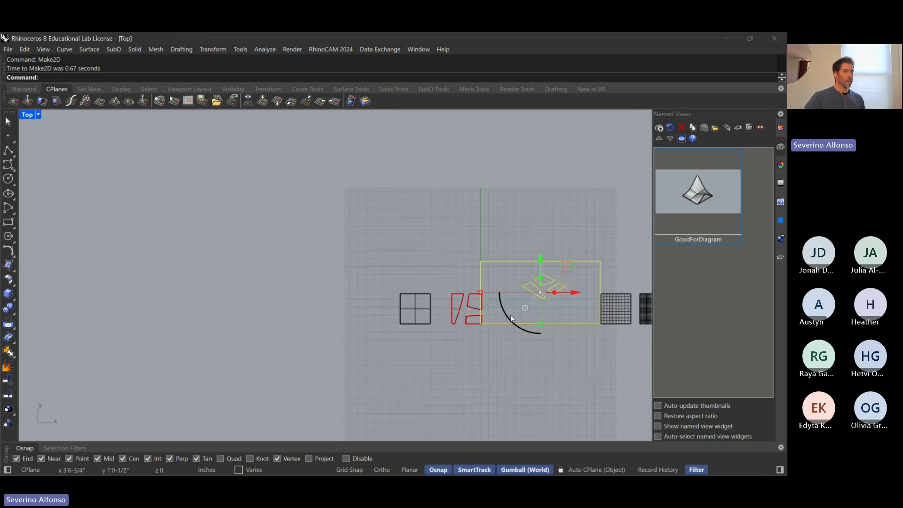
{"action": "mouse_move", "coordinate": [545, 287]}
{"action": "left_mouse_down"}
{"action": "mouse_move", "coordinate": [403, 197]}
{"action": "mouse_move", "coordinate": [391, 208]}
{"action": "left_mouse_up"}
{"action": "scroll", "coordinate": [394, 188], "scroll_direction": "up", "scroll_amount": 6}
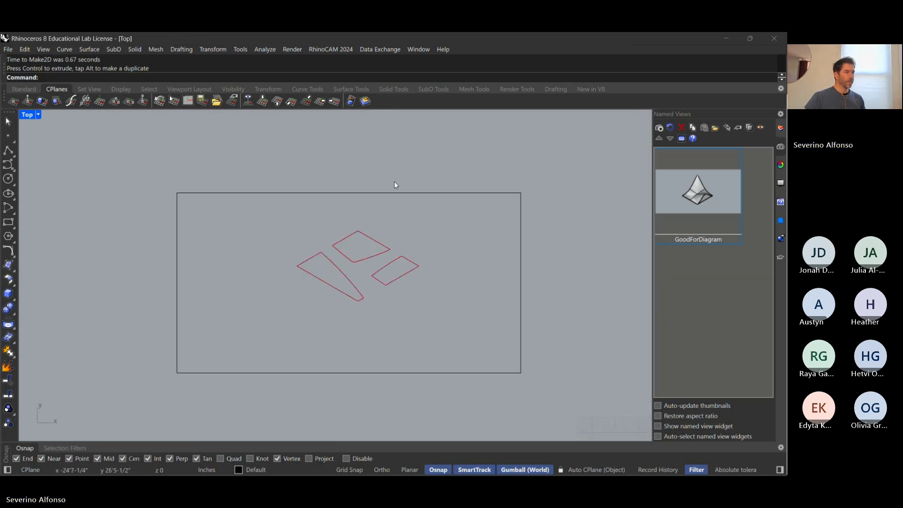
{"action": "key", "text": "Delete"}
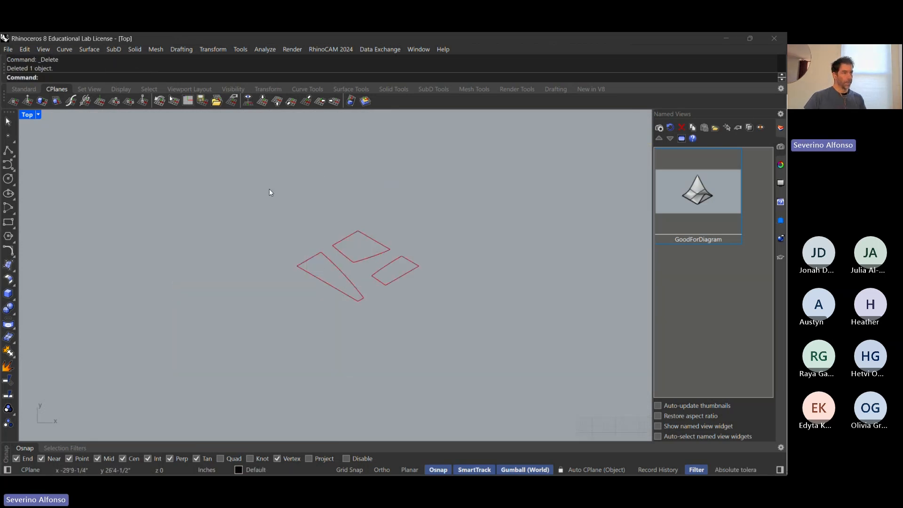
- Export the flattened red outlines to the V2_Test folder as the Adobe Illustrator file Diagram2, using a snapshot of the current view in RGB
{"action": "left_click_drag", "start_coordinate": [269, 188], "coordinate": [495, 350]}
{"action": "left_click", "coordinate": [11, 50]}
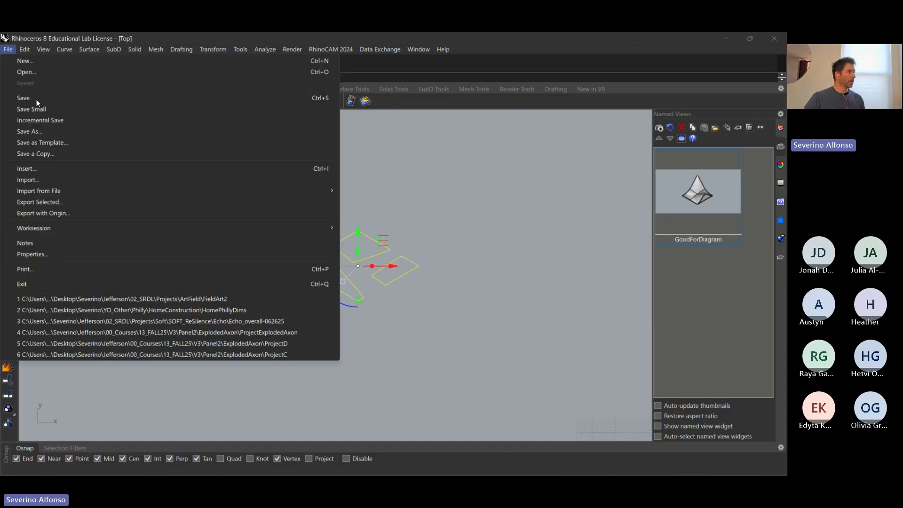
{"action": "left_click", "coordinate": [44, 201]}
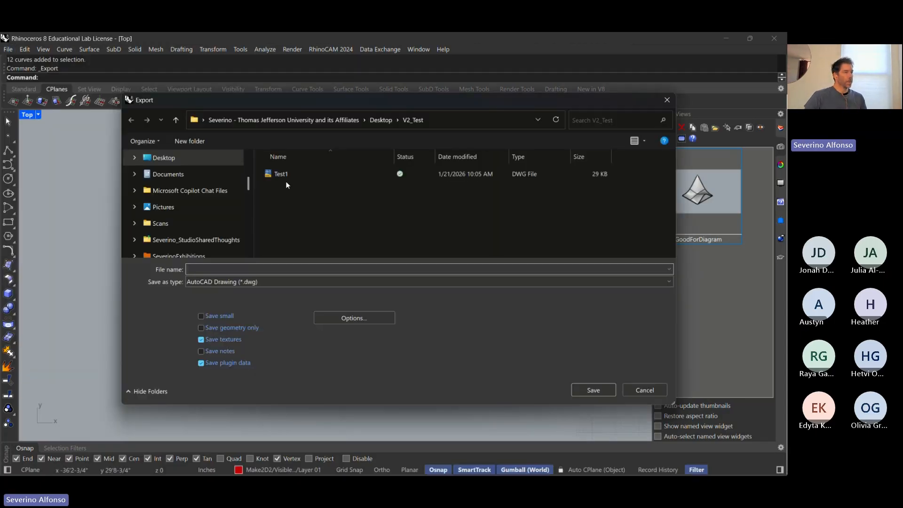
{"action": "left_click", "coordinate": [242, 278]}
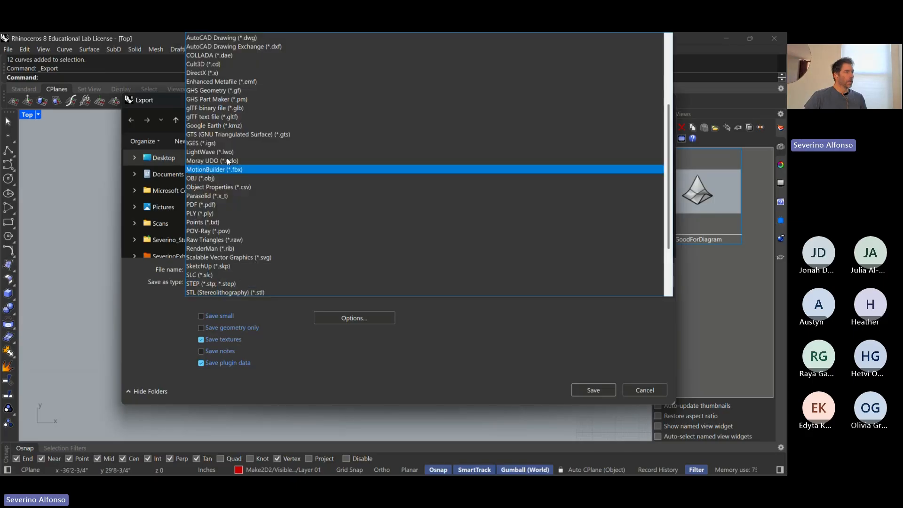
{"action": "scroll", "coordinate": [226, 74], "scroll_direction": "up", "scroll_amount": 1}
{"action": "left_click", "coordinate": [227, 69]}
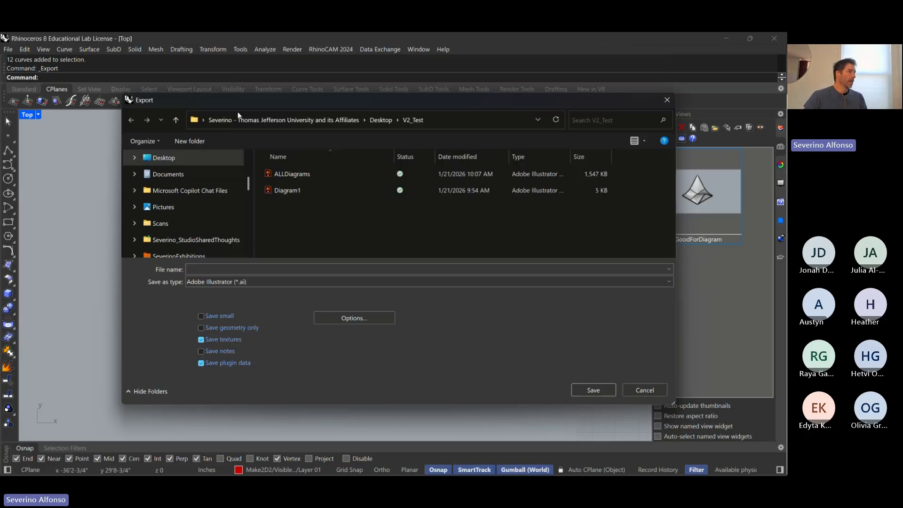
{"action": "left_click", "coordinate": [285, 190]}
{"action": "left_click", "coordinate": [250, 268]}
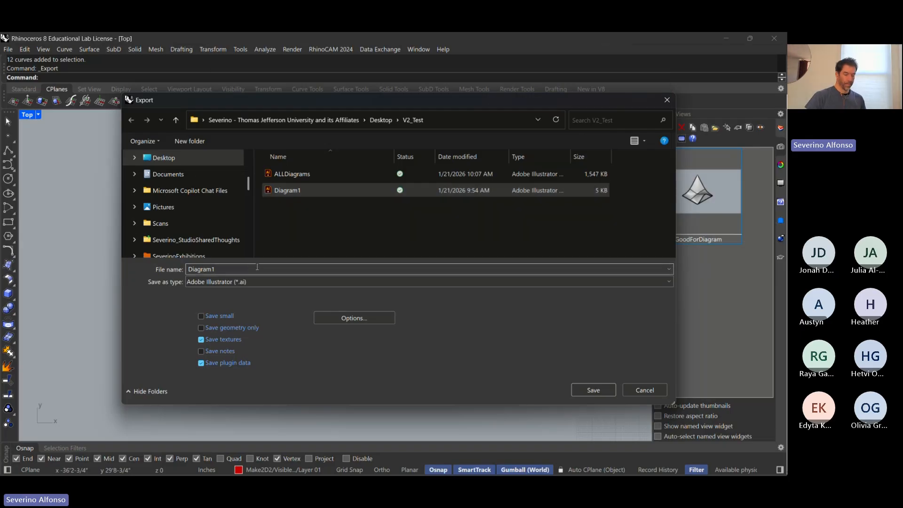
{"action": "key", "text": "Return"}
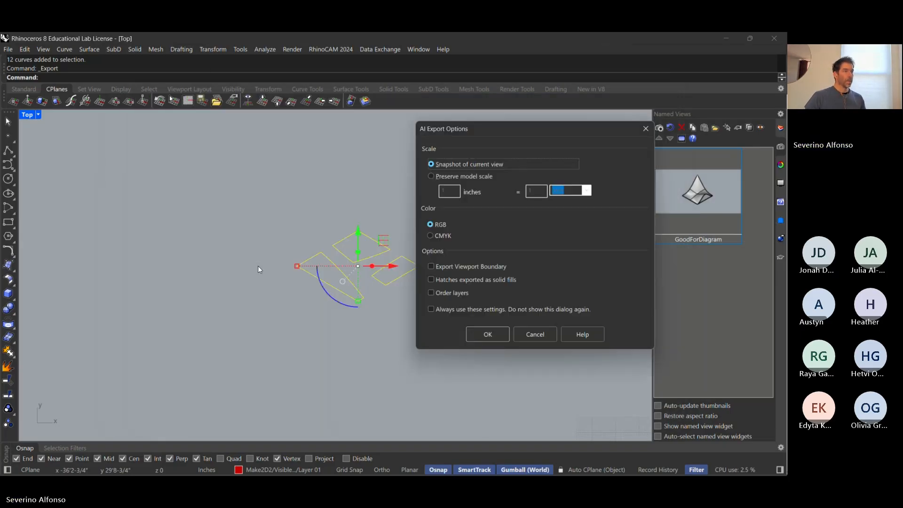
{"action": "left_click", "coordinate": [488, 334]}
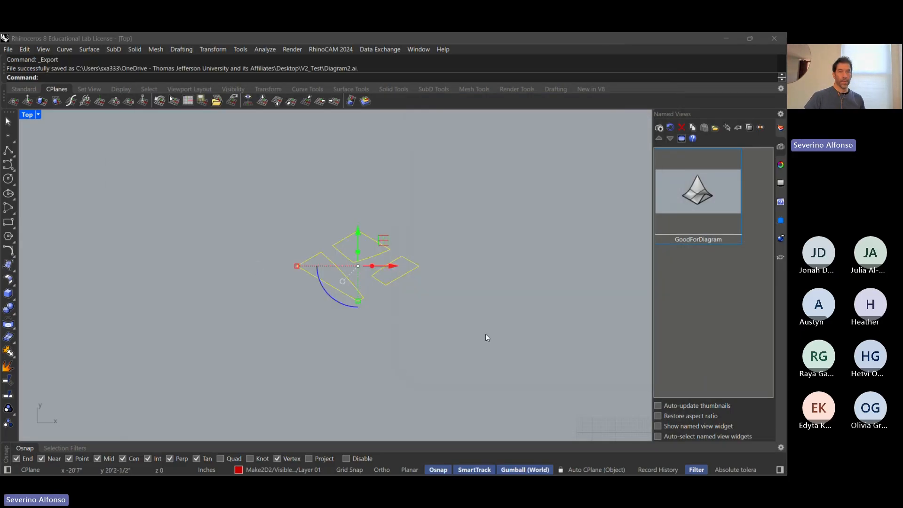
- Switch to Illustrator and open the exported Diagram2 file from the V2_Test folder
{"action": "key", "text": "alt+Tab"}
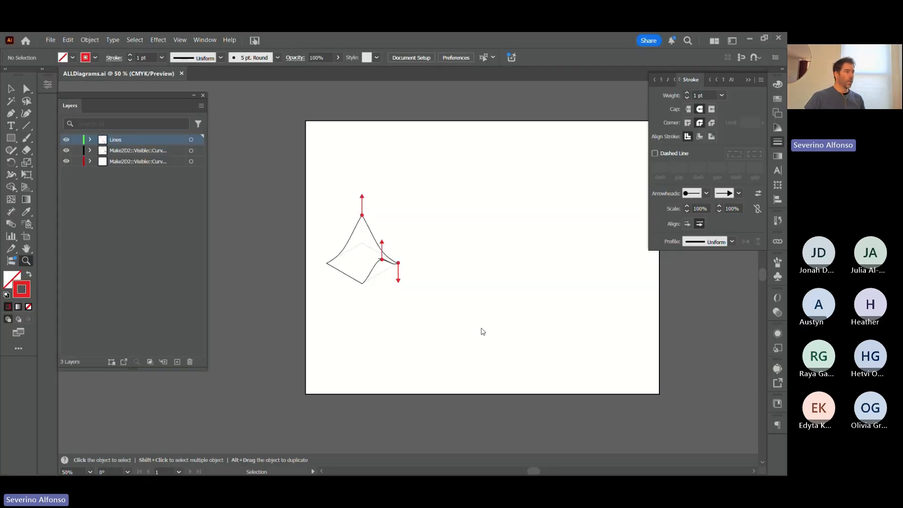
{"action": "key", "text": "ctrl+o"}
{"action": "left_click", "coordinate": [282, 207]}
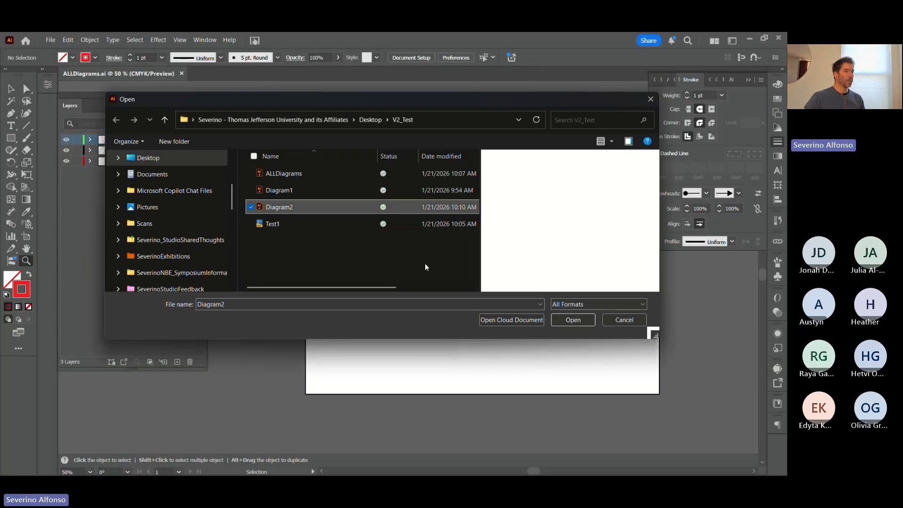
{"action": "left_click", "coordinate": [572, 320]}
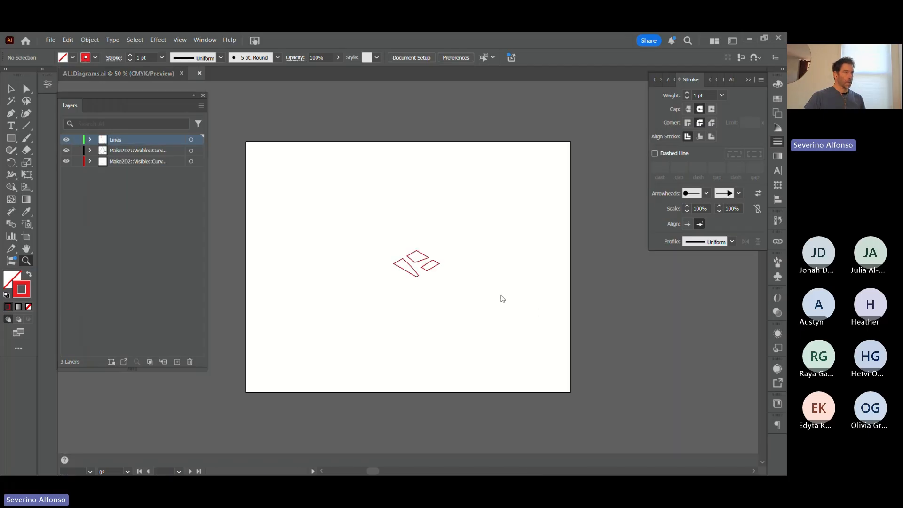
- Copy all the red outlines from Diagram2 and paste them into the ALLDiagrams document
{"action": "key", "text": "z"}
{"action": "key", "text": "ctrl+a"}
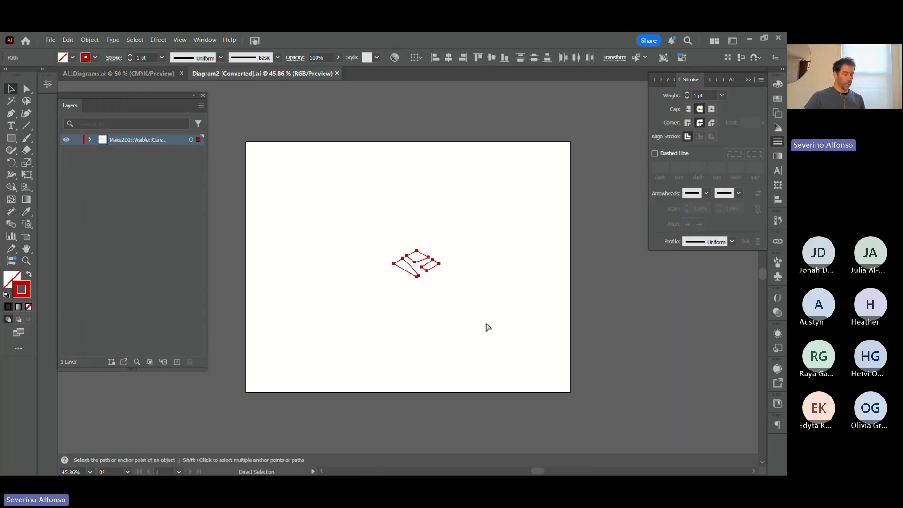
{"action": "key", "text": "ctrl+Tab"}
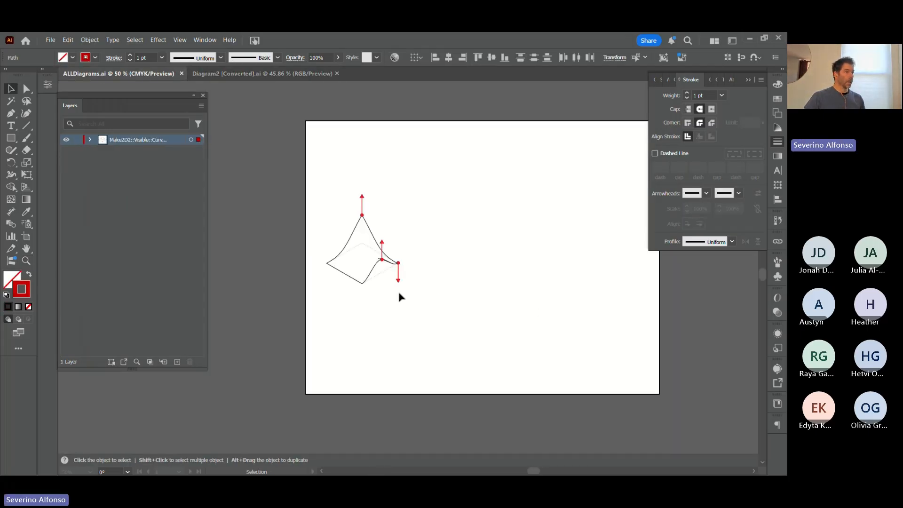
{"action": "key", "text": "ctrl+v"}
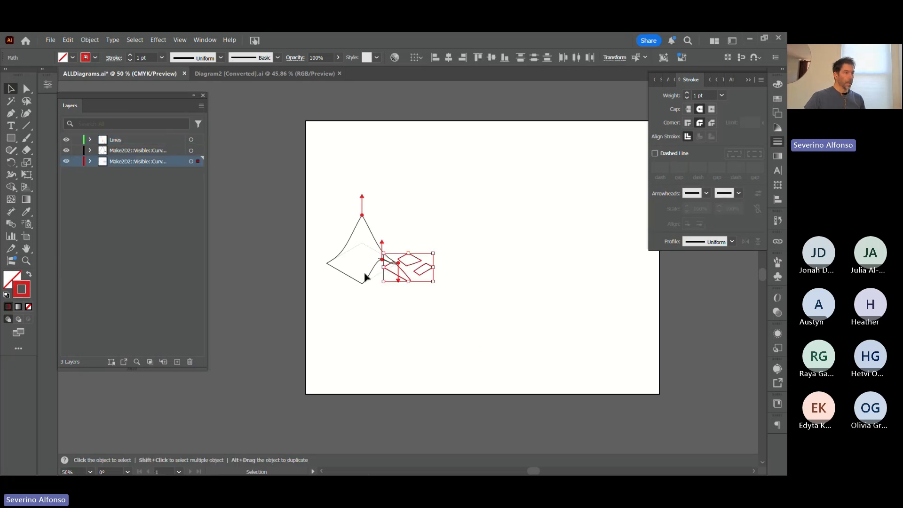
- Try moving the pasted red outlines below the peaked diagram, and undo back to before the paste
{"action": "key", "text": "z"}
{"action": "left_click_drag", "start_coordinate": [309, 227], "coordinate": [520, 350]}
{"action": "left_click_drag", "start_coordinate": [409, 330], "coordinate": [609, 393]}
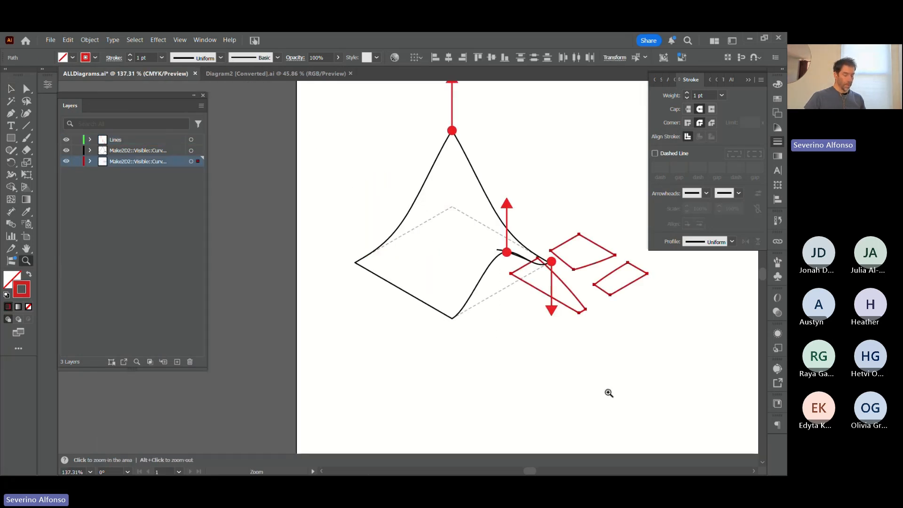
{"action": "key", "text": "v"}
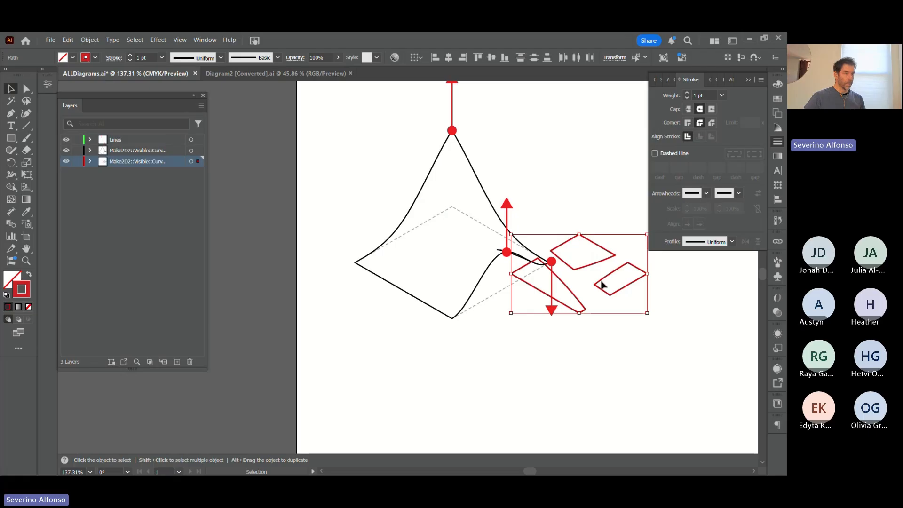
{"action": "left_click_drag", "start_coordinate": [599, 282], "coordinate": [623, 376]}
{"action": "key", "text": "ctrl+z"}
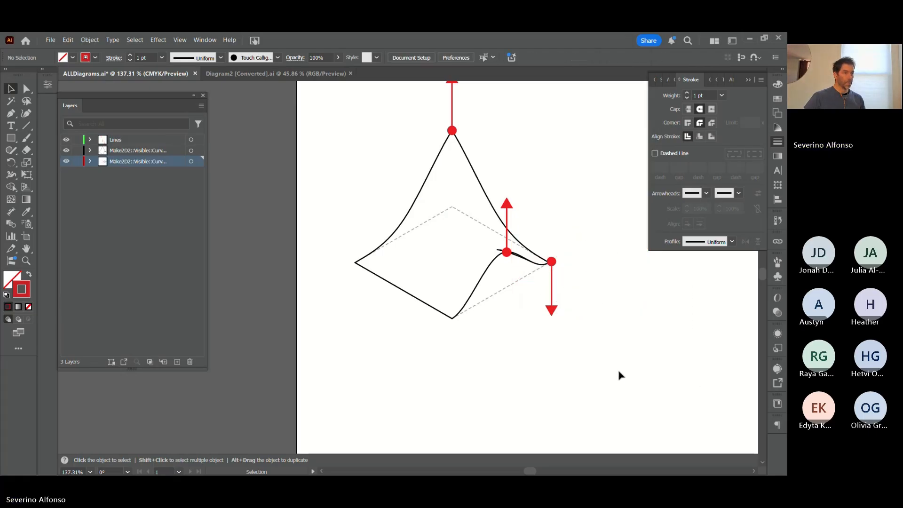
- Paste the red outlines into ALLDiagrams again and check which artwork shares their layer
{"action": "key", "text": "ctrl+v"}
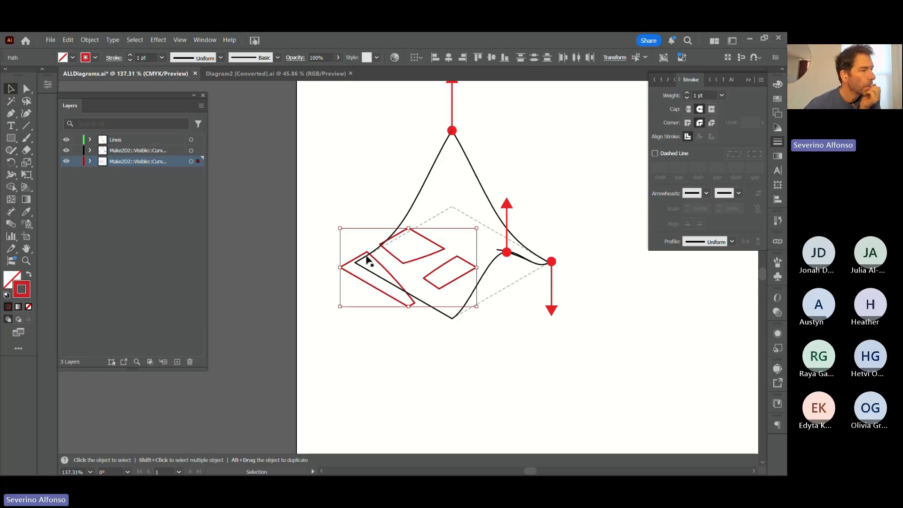
{"action": "mouse_move", "coordinate": [355, 253]}
{"action": "left_mouse_down"}
{"action": "mouse_move", "coordinate": [695, 349]}
{"action": "mouse_move", "coordinate": [703, 363]}
{"action": "left_mouse_up"}
{"action": "left_click", "coordinate": [695, 367]}
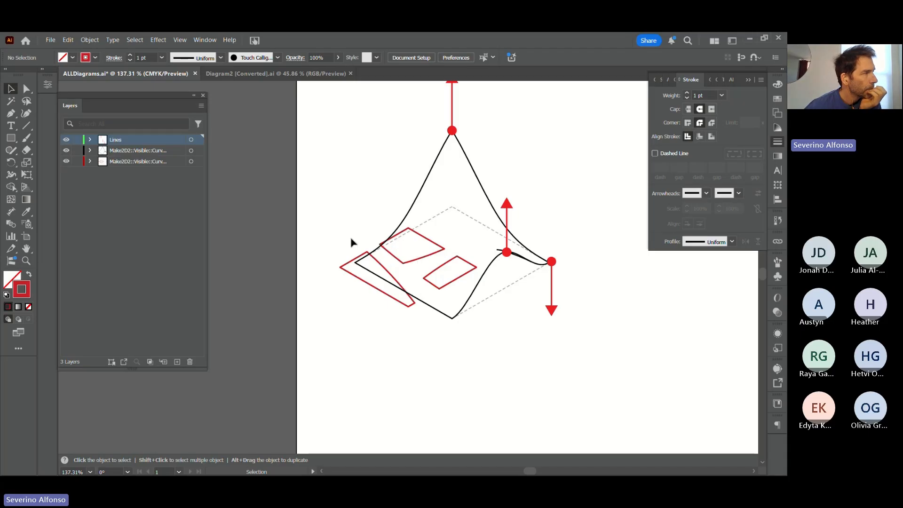
{"action": "left_click", "coordinate": [192, 163]}
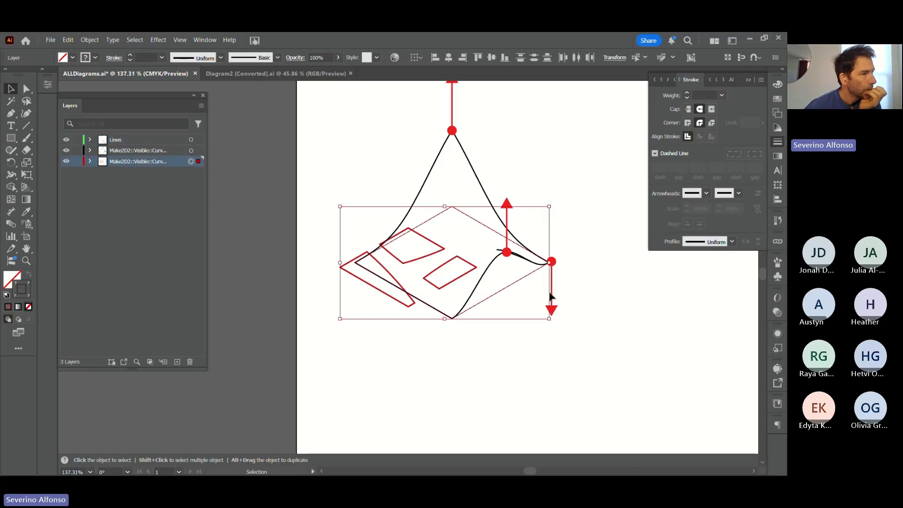
{"action": "left_click", "coordinate": [540, 384]}
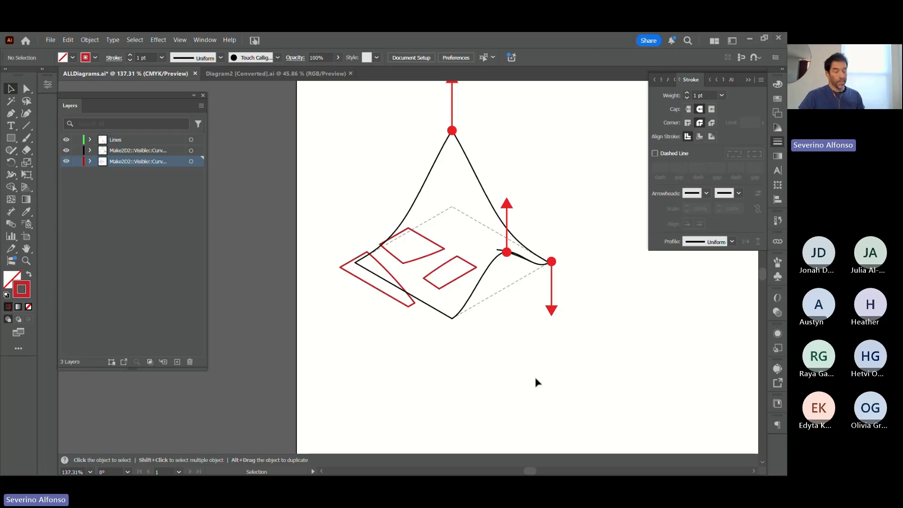
{"action": "key", "text": "a"}
{"action": "key", "text": "ctrl+z"}
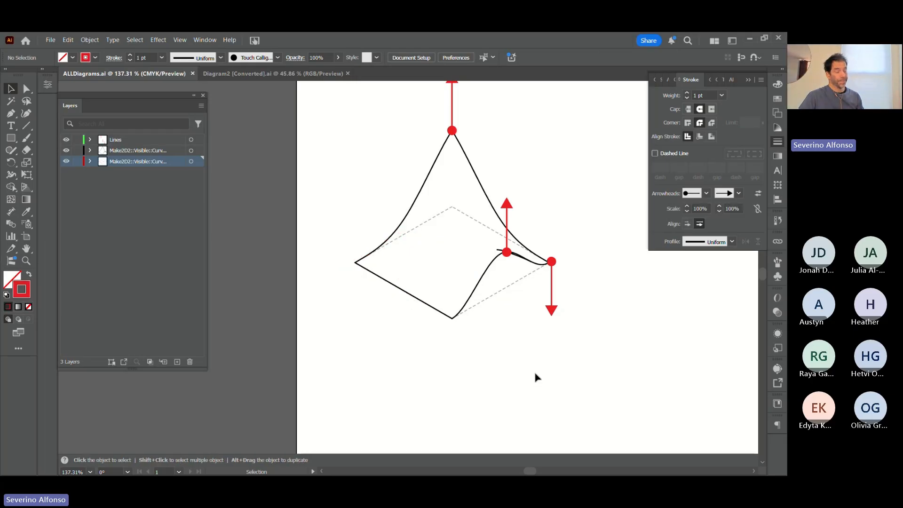
{"action": "key", "text": "ctrl+shift+z"}
{"action": "key", "text": "v"}
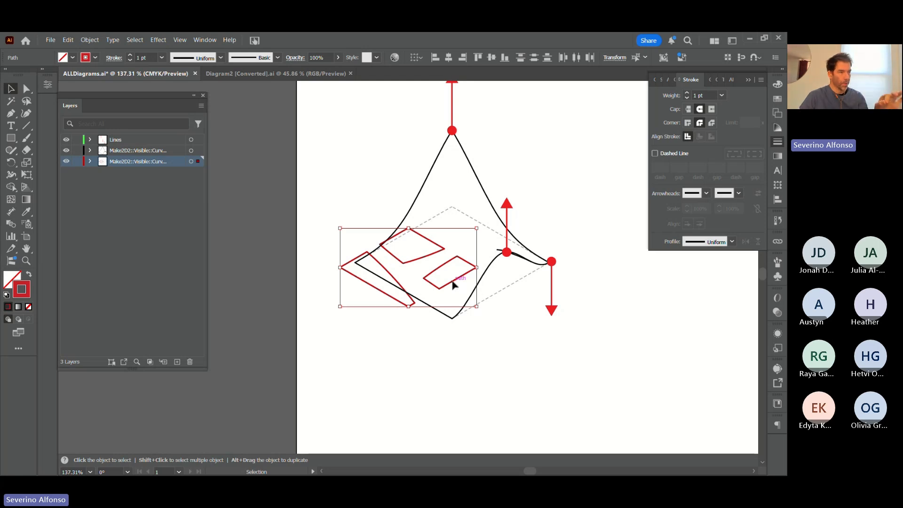
- Scale up the three red outlines and position them to fit the dashed base square of the peaked diagram
{"action": "left_click_drag", "start_coordinate": [453, 285], "coordinate": [696, 394]}
{"action": "left_click_drag", "start_coordinate": [628, 302], "coordinate": [464, 291]}
{"action": "key", "text": "z"}
{"action": "left_click", "coordinate": [410, 308], "text": "alt"}
{"action": "left_click_drag", "start_coordinate": [399, 317], "coordinate": [384, 294]}
{"action": "key", "text": "v"}
{"action": "left_click_drag", "start_coordinate": [411, 252], "coordinate": [412, 228], "text": "shift"}
{"action": "left_click_drag", "start_coordinate": [570, 368], "coordinate": [460, 365]}
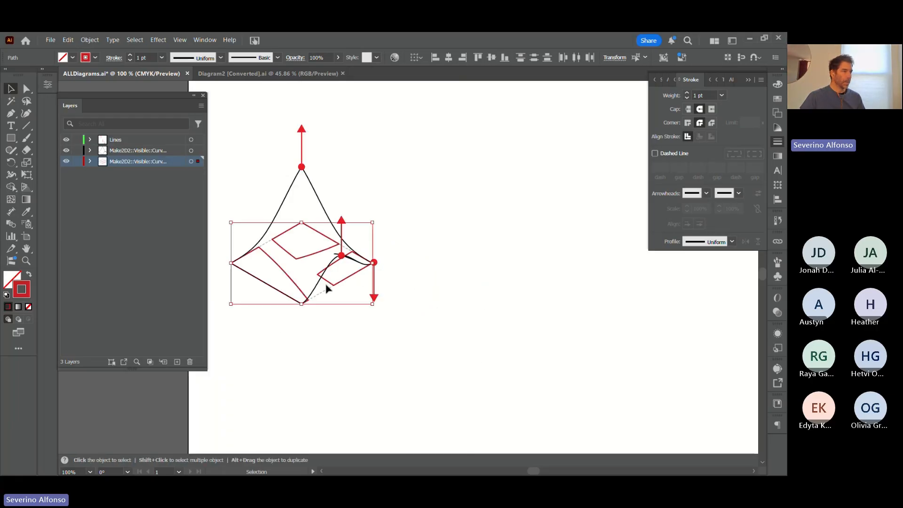
- Move the three scaled outlines to the right of the peaked diagram and transfer them to the black Make2D2 curves layer
{"action": "left_click_drag", "start_coordinate": [310, 258], "coordinate": [485, 291]}
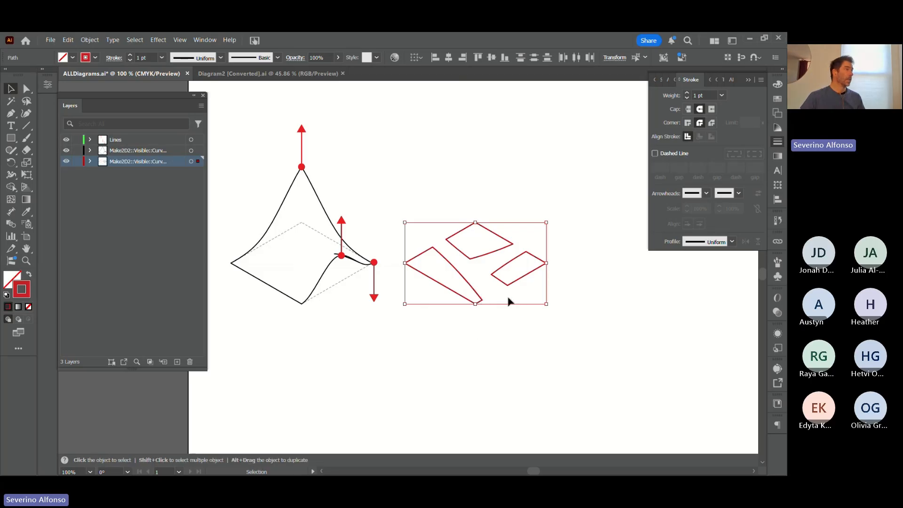
{"action": "left_click_drag", "start_coordinate": [198, 161], "coordinate": [198, 151]}
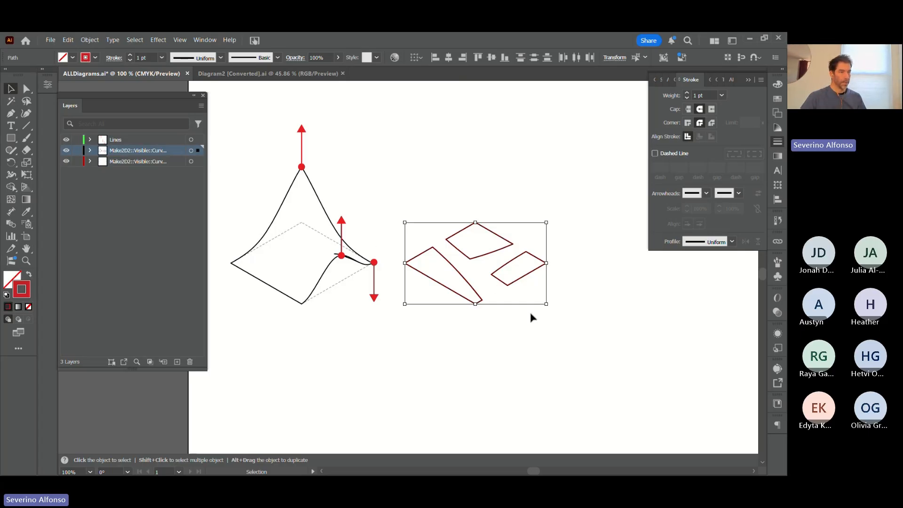
- Match the three split-square outlines to the peaked diagram's black 0.75 pt stroke with the Eyedropper, and deselect them
{"action": "key", "text": "i"}
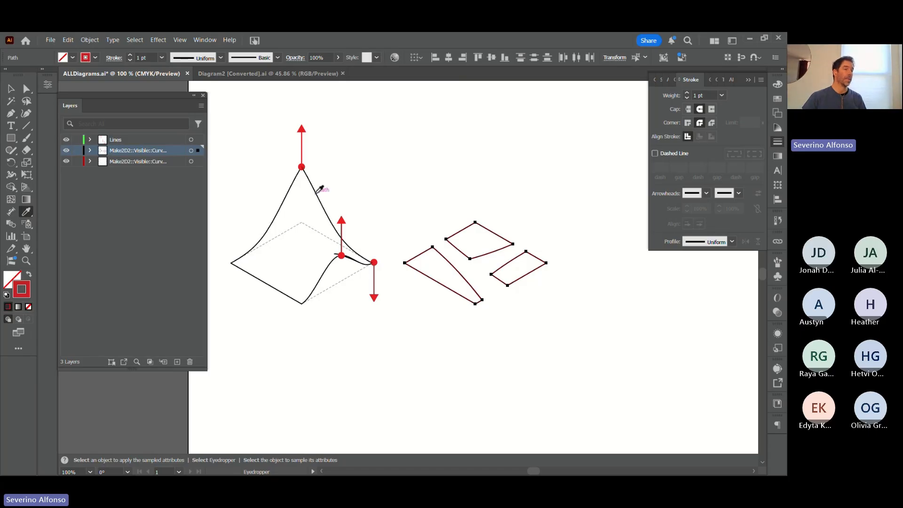
{"action": "left_click", "coordinate": [320, 189]}
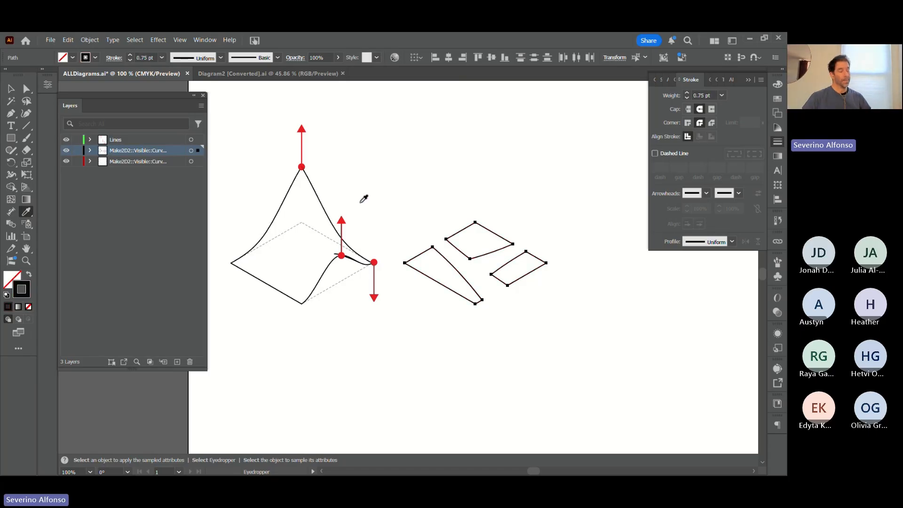
{"action": "key", "text": "ctrl+shift+a"}
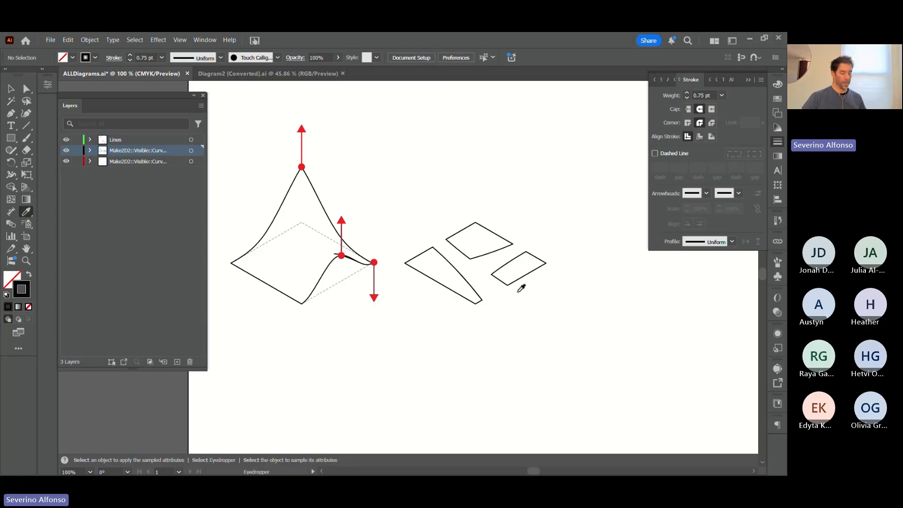
{"action": "key", "text": "v"}
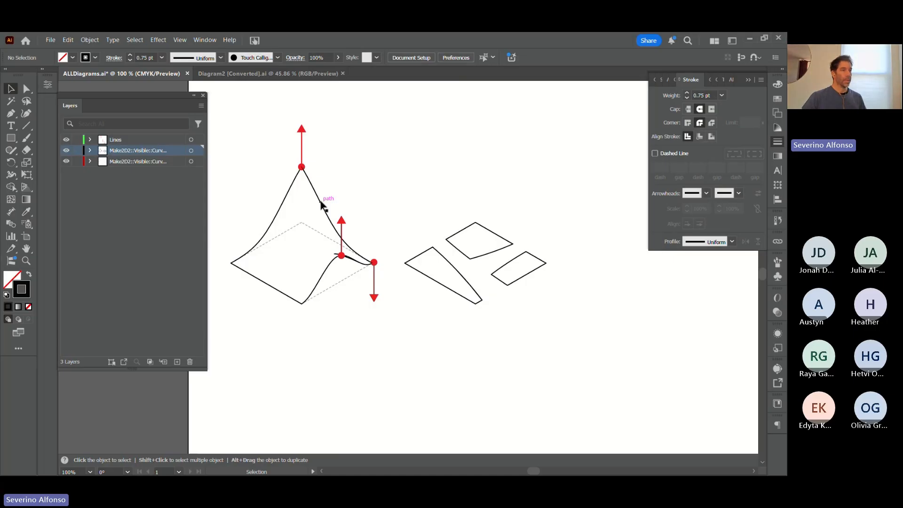
{"action": "left_click_drag", "start_coordinate": [488, 220], "coordinate": [483, 239]}
{"action": "left_click", "coordinate": [548, 204]}
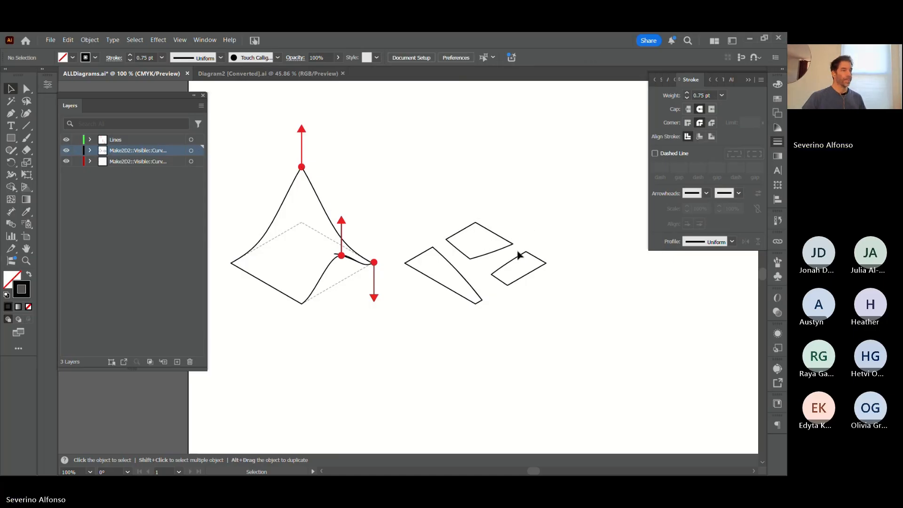
- Try joining the left and upper outlines with a Pen segment between their facing corners, and undo it
{"action": "key", "text": "z"}
{"action": "left_click_drag", "start_coordinate": [397, 203], "coordinate": [564, 336]}
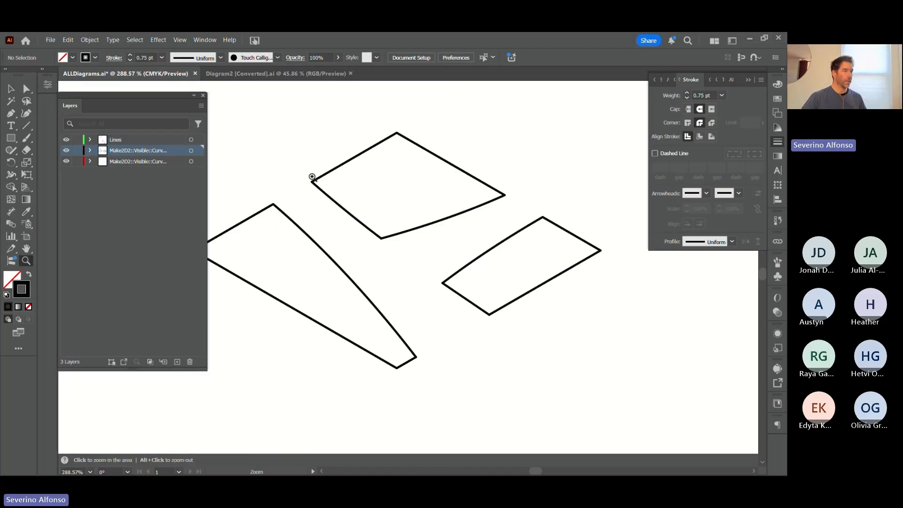
{"action": "left_click_drag", "start_coordinate": [272, 173], "coordinate": [362, 200]}
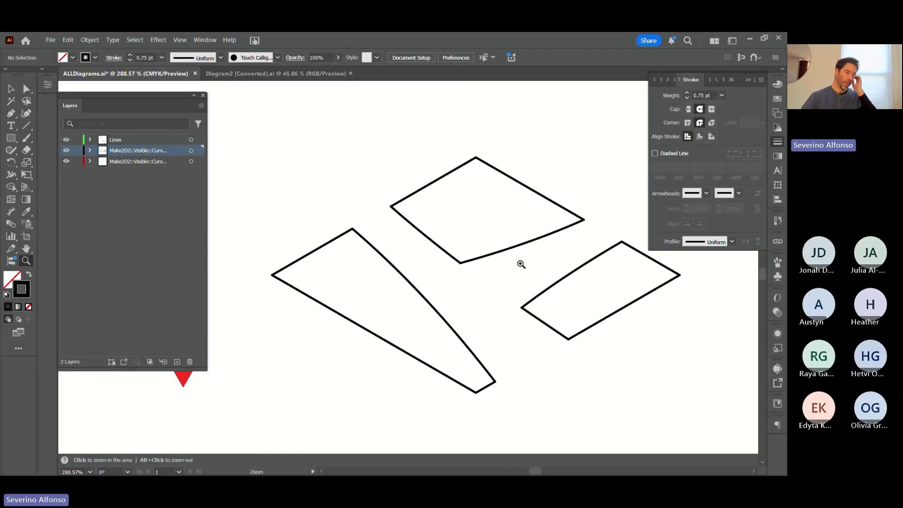
{"action": "key", "text": "p"}
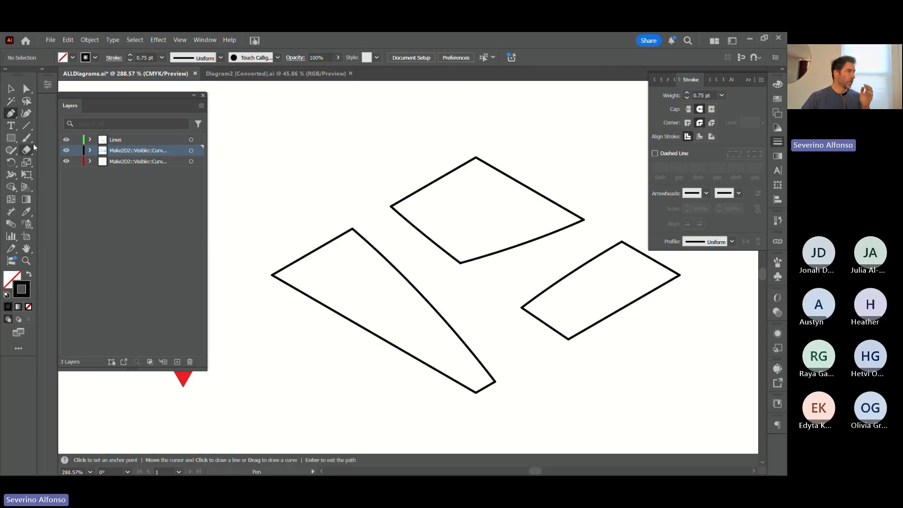
{"action": "left_click", "coordinate": [353, 229]}
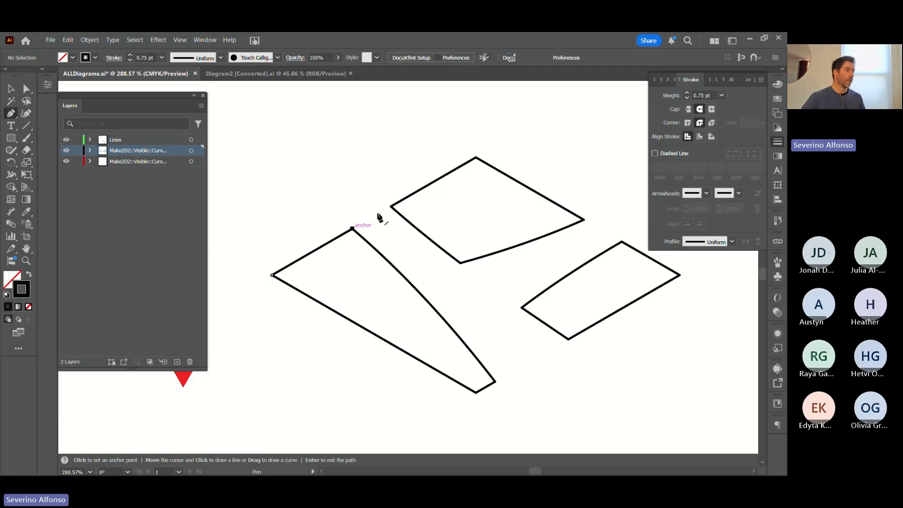
{"action": "left_click", "coordinate": [390, 205]}
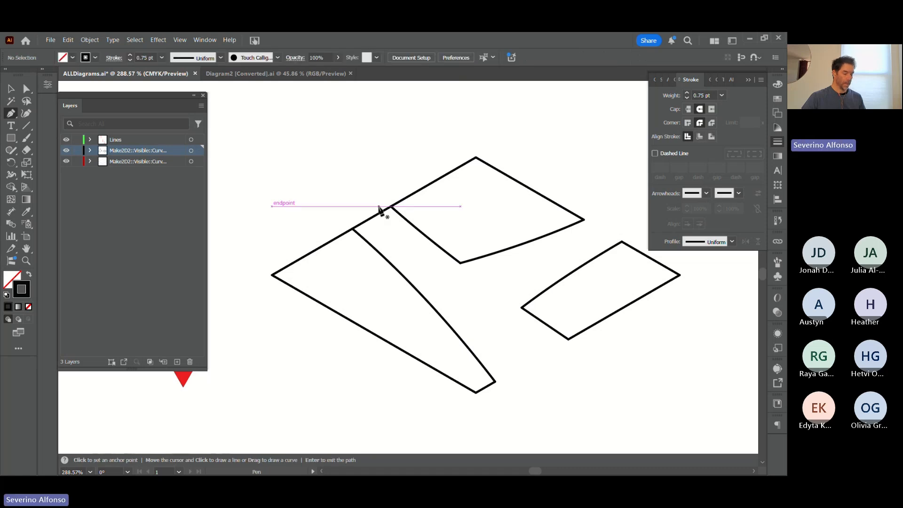
{"action": "key", "text": "v"}
{"action": "key", "text": "ctrl+z"}
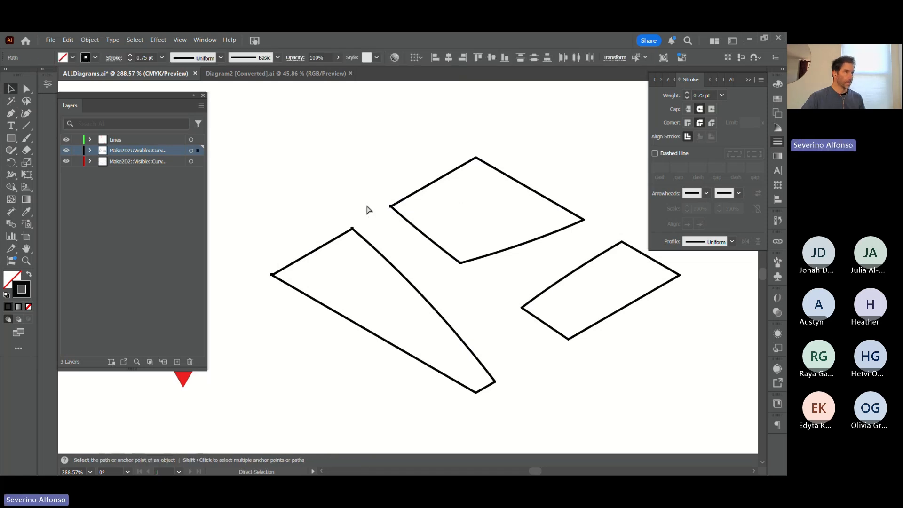
- Draw a separate Pen segment about 14 pt long across the gap between the left and upper outlines
{"action": "left_click", "coordinate": [366, 195]}
{"action": "key", "text": "p"}
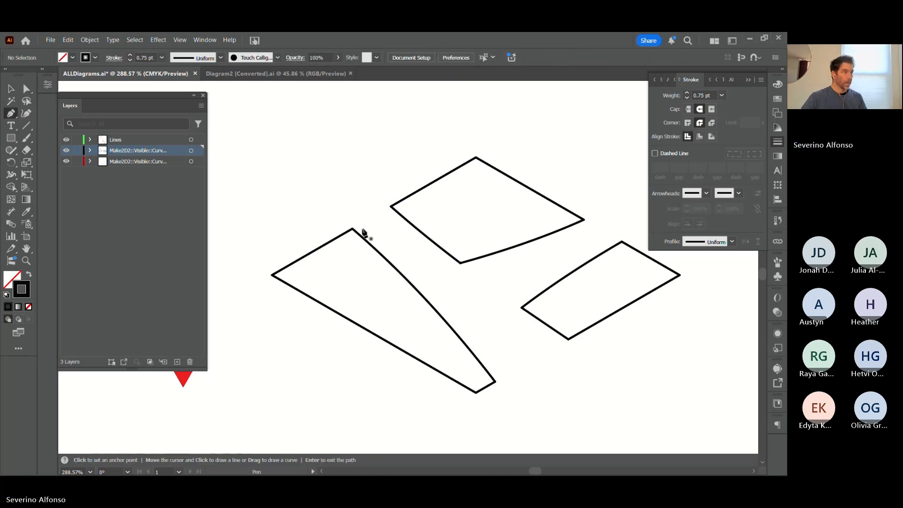
{"action": "left_click", "coordinate": [356, 226]}
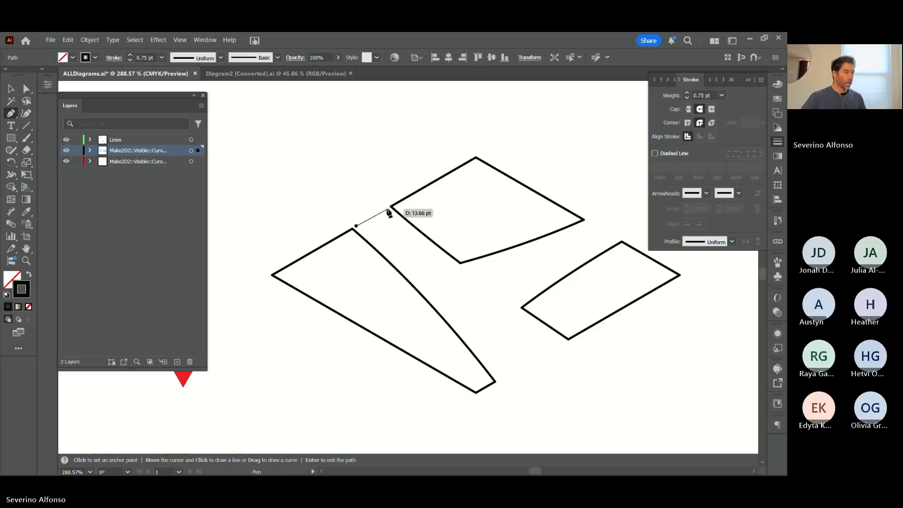
{"action": "left_click", "coordinate": [387, 206]}
{"action": "key", "text": "ctrl"}
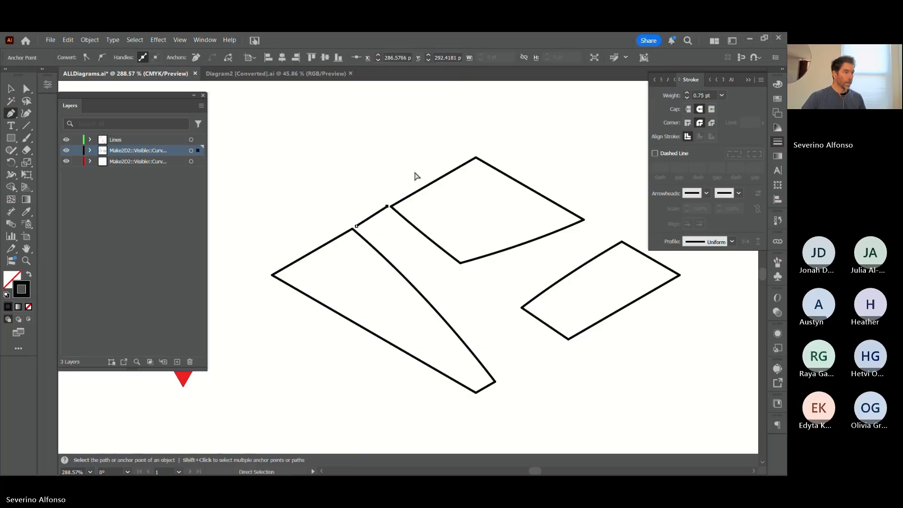
{"action": "left_click", "coordinate": [403, 172], "text": "ctrl"}
- Snap the bridging segment's upper end to the upper outline's nearest corner, and delete the segment
{"action": "key", "text": "a"}
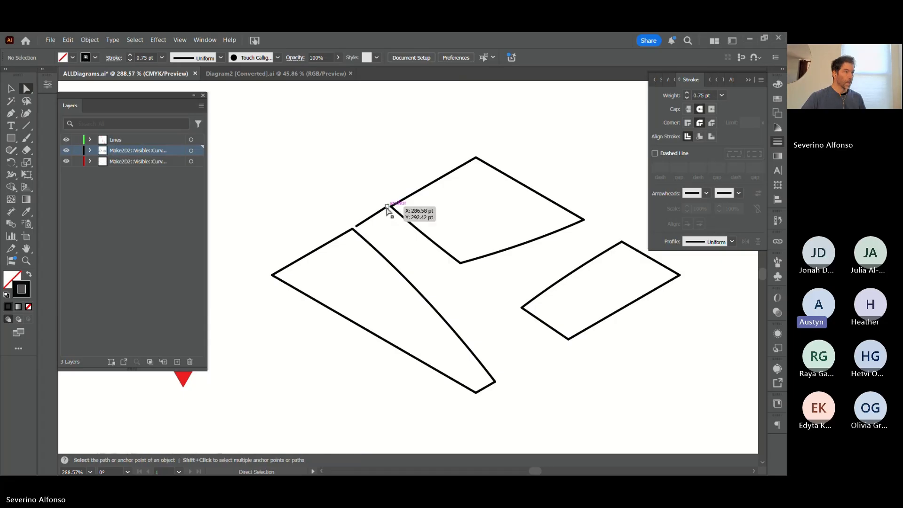
{"action": "left_click_drag", "start_coordinate": [387, 207], "coordinate": [391, 207]}
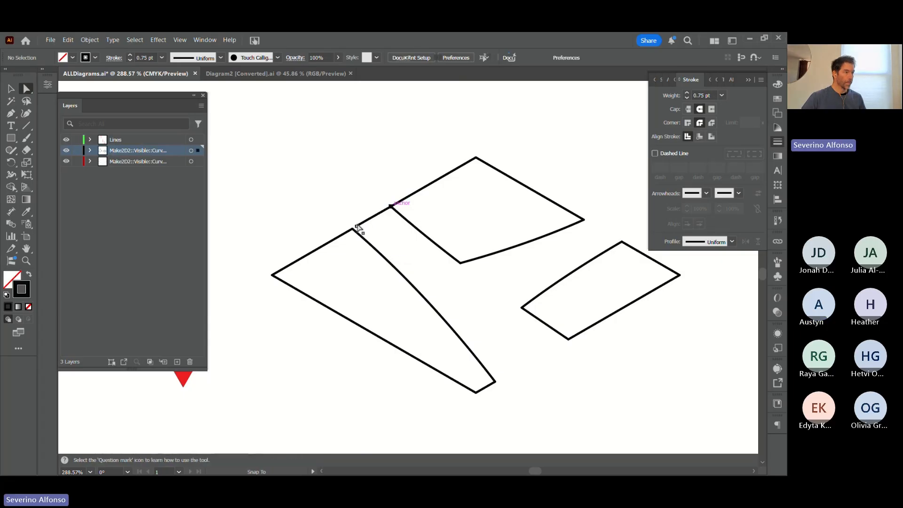
{"action": "key", "text": "v"}
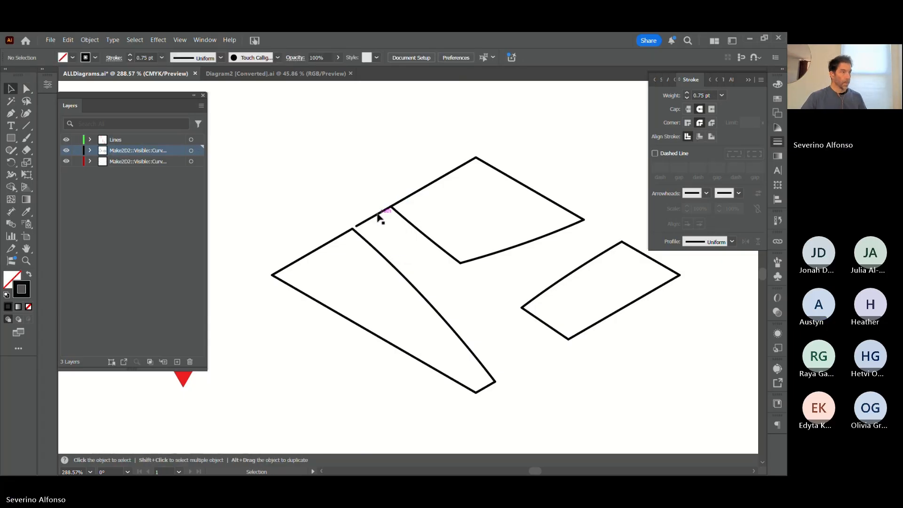
{"action": "left_click", "coordinate": [378, 214]}
{"action": "key", "text": "Delete"}
- Draw a long straight line above the three outlines, sloping down to the right
{"action": "key", "text": "z"}
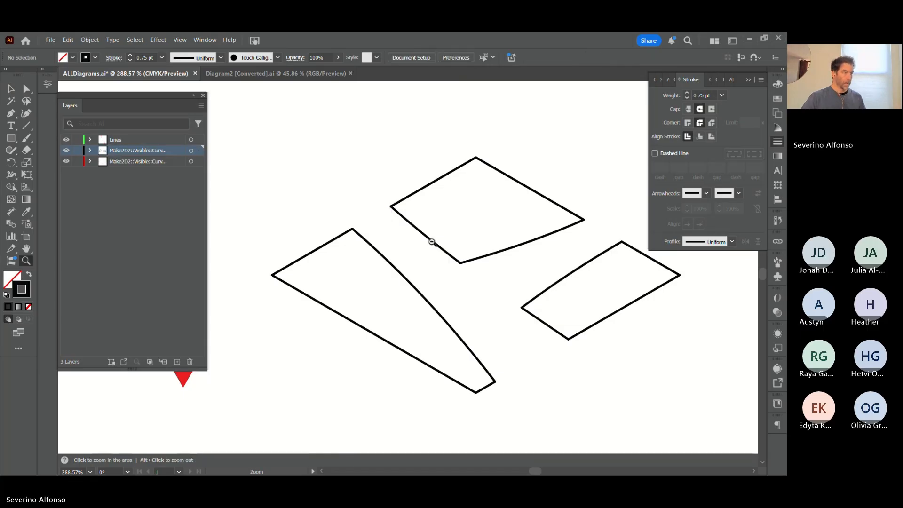
{"action": "left_click", "coordinate": [430, 242], "text": "alt"}
{"action": "left_click", "coordinate": [428, 243], "text": "alt"}
{"action": "left_click", "coordinate": [420, 279], "text": "alt"}
{"action": "left_click", "coordinate": [420, 280], "text": "alt"}
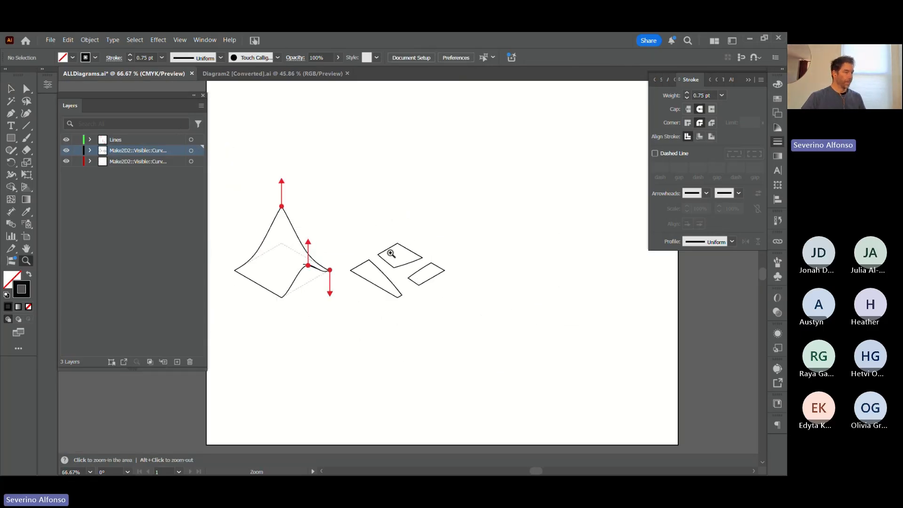
{"action": "key", "text": "backslash"}
{"action": "mouse_move", "coordinate": [387, 245]}
{"action": "left_mouse_down"}
{"action": "mouse_move", "coordinate": [388, 134]}
{"action": "mouse_move", "coordinate": [540, 223]}
{"action": "left_mouse_up"}
- Change the stroke colour of the long diagonal line to a magenta-purple
{"action": "key", "text": "v"}
{"action": "left_click_drag", "start_coordinate": [536, 148], "coordinate": [479, 203]}
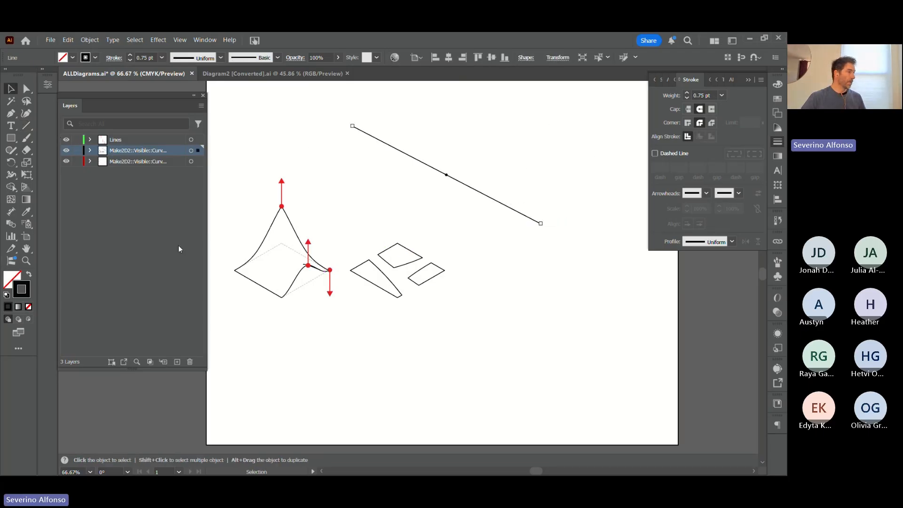
{"action": "double_click", "coordinate": [24, 287]}
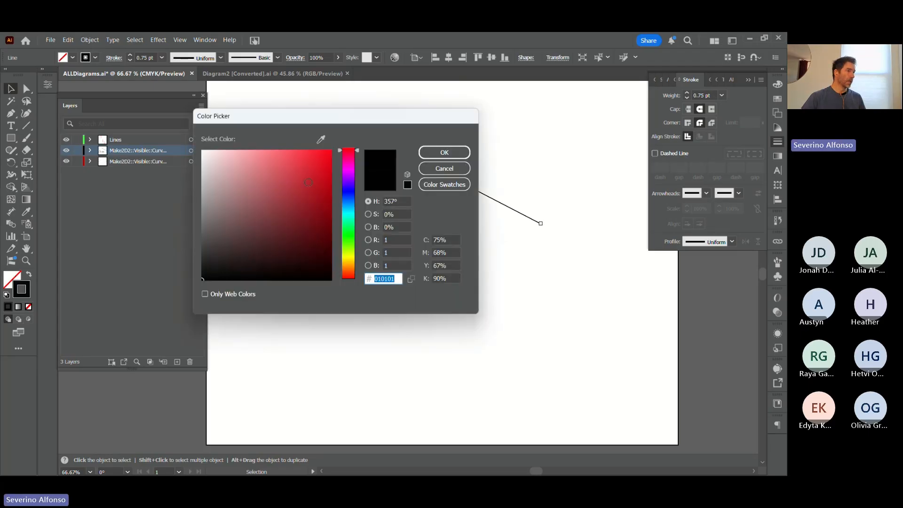
{"action": "mouse_move", "coordinate": [299, 212]}
{"action": "left_mouse_down"}
{"action": "mouse_move", "coordinate": [332, 150]}
{"action": "mouse_move", "coordinate": [364, 171]}
{"action": "left_mouse_up"}
{"action": "left_click", "coordinate": [455, 153]}
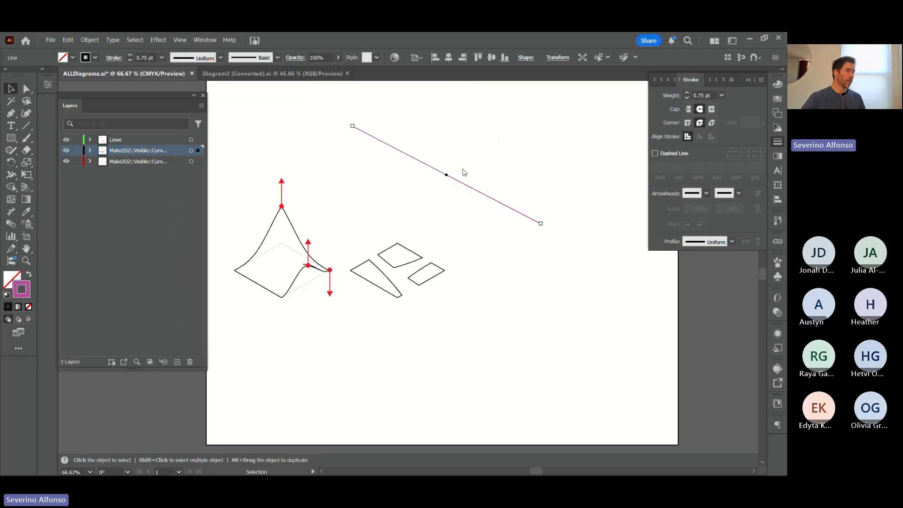
{"action": "left_click", "coordinate": [534, 278]}
- Set the purple line's stroke weight to 12 pt
{"action": "left_click", "coordinate": [721, 95]}
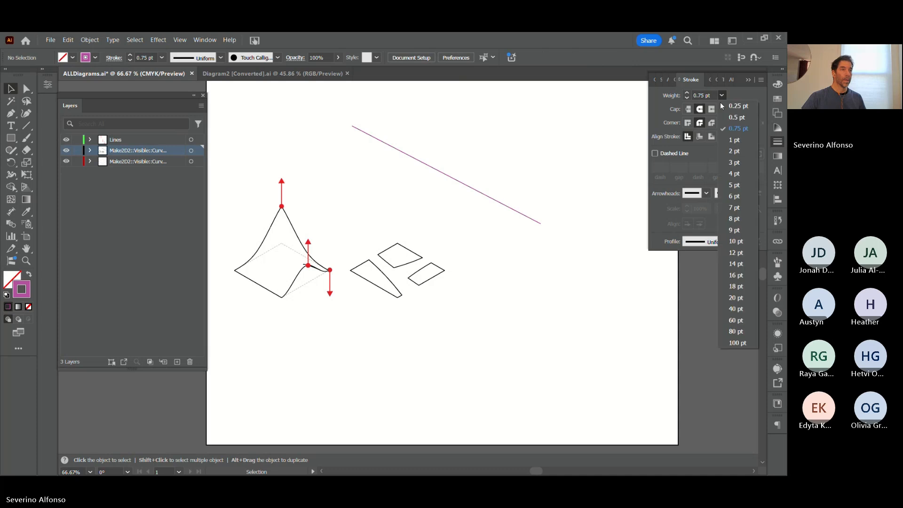
{"action": "left_click", "coordinate": [730, 234]}
{"action": "key", "text": "ctrl+z"}
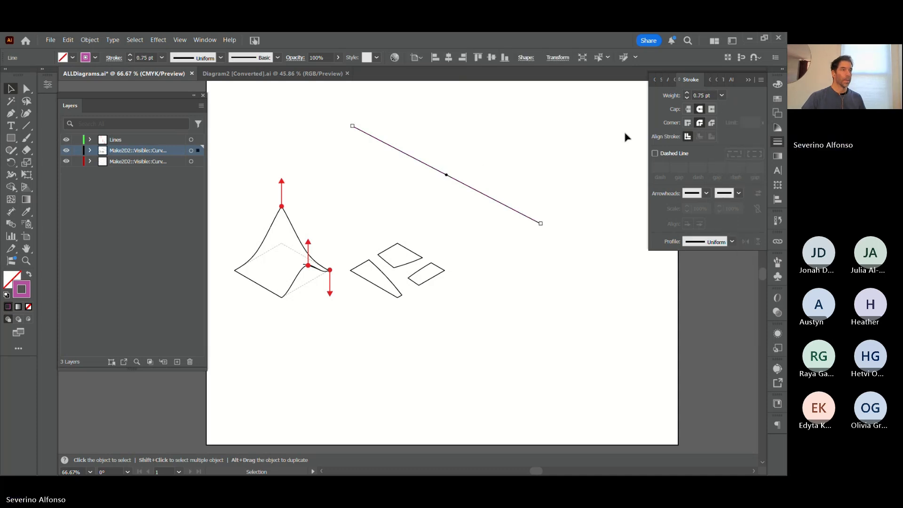
{"action": "left_click", "coordinate": [721, 95]}
{"action": "left_click", "coordinate": [742, 255]}
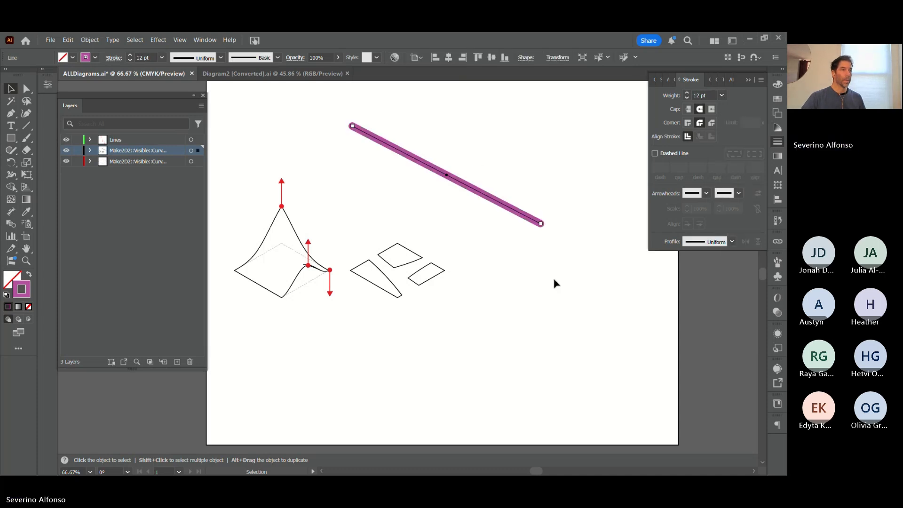
{"action": "left_click", "coordinate": [614, 169]}
{"action": "left_click", "coordinate": [531, 218]}
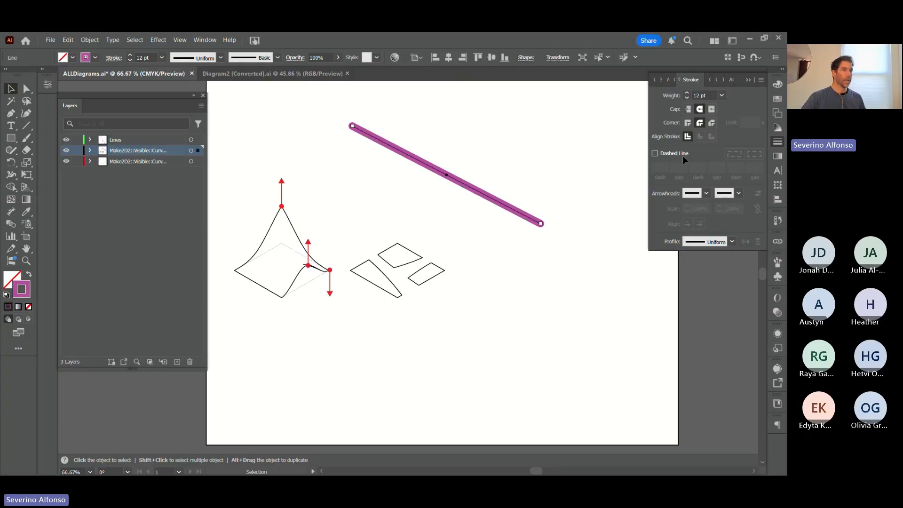
- Make the purple line dashed with a 10 pt dash and a 10 pt gap
{"action": "left_click", "coordinate": [656, 153]}
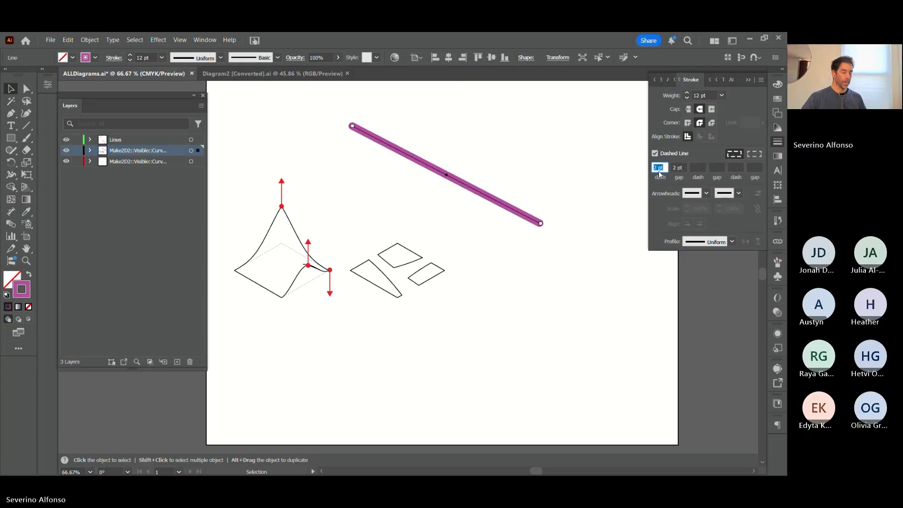
{"action": "type", "text": "10"}
{"action": "key", "text": "Return"}
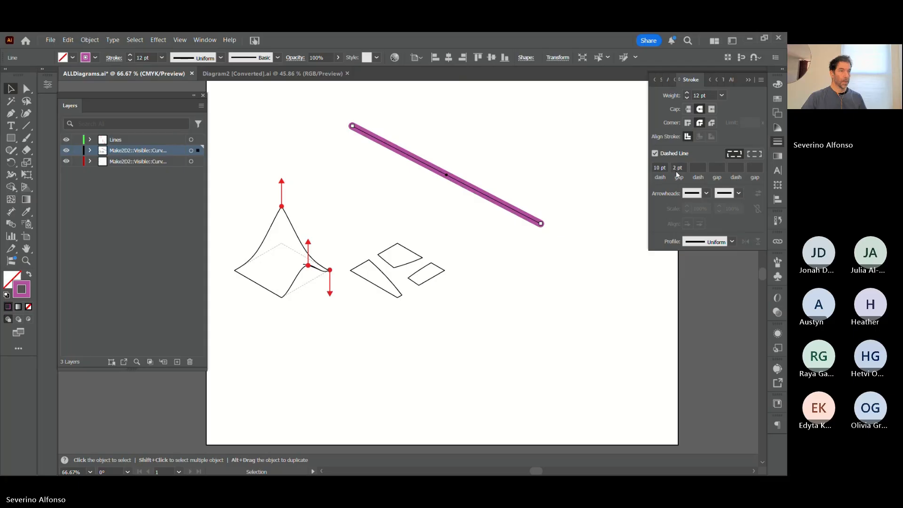
{"action": "type", "text": "10"}
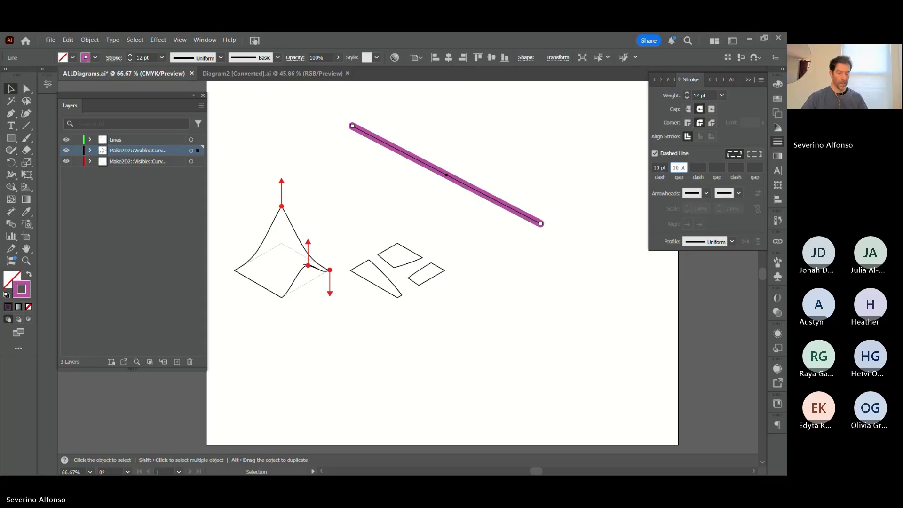
{"action": "key", "text": "Return"}
{"action": "left_click", "coordinate": [529, 294]}
{"action": "left_click", "coordinate": [501, 203]}
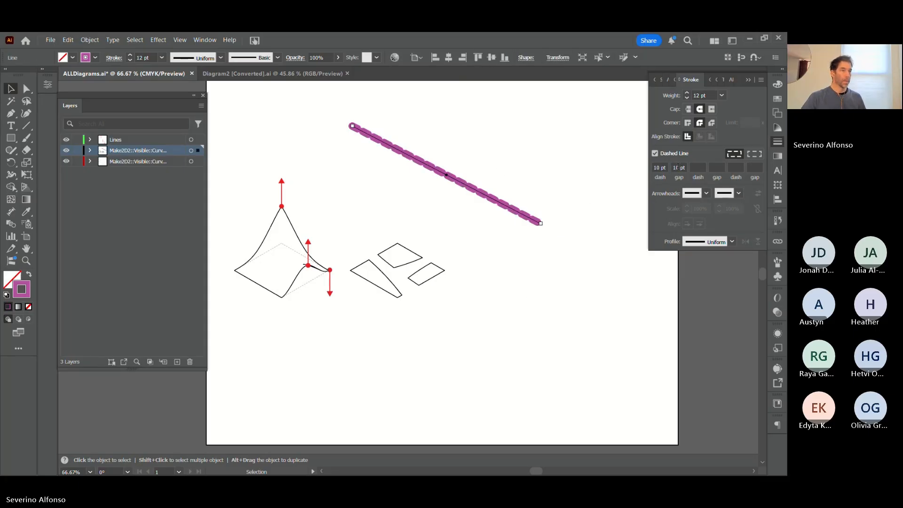
- Widen the gap between the purple line's dashes to 20 pt, and deselect the line
{"action": "left_click_drag", "start_coordinate": [680, 167], "coordinate": [664, 166]}
{"action": "type", "text": "20"}
{"action": "key", "text": "Return"}
{"action": "left_click", "coordinate": [486, 320]}
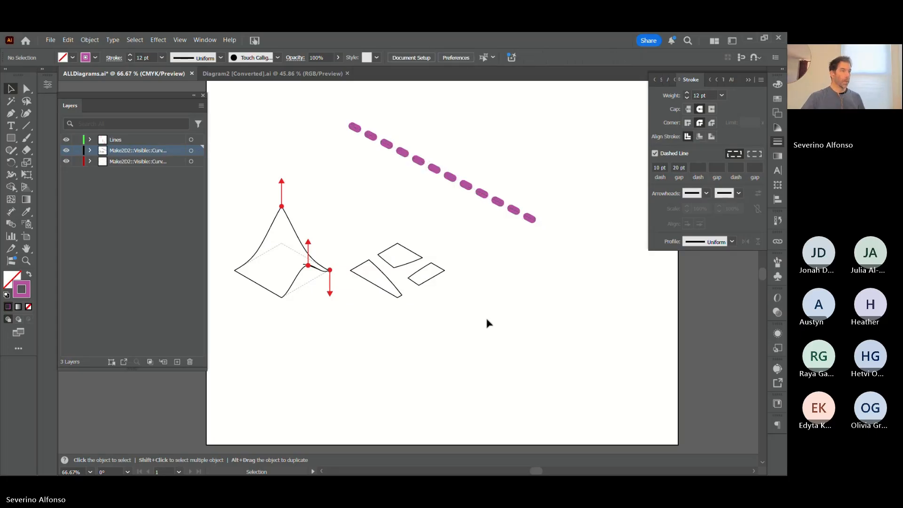
- Restyle the purple dashed line to match the left diagram's solid black outline using the Eyedropper
{"action": "left_click", "coordinate": [419, 164]}
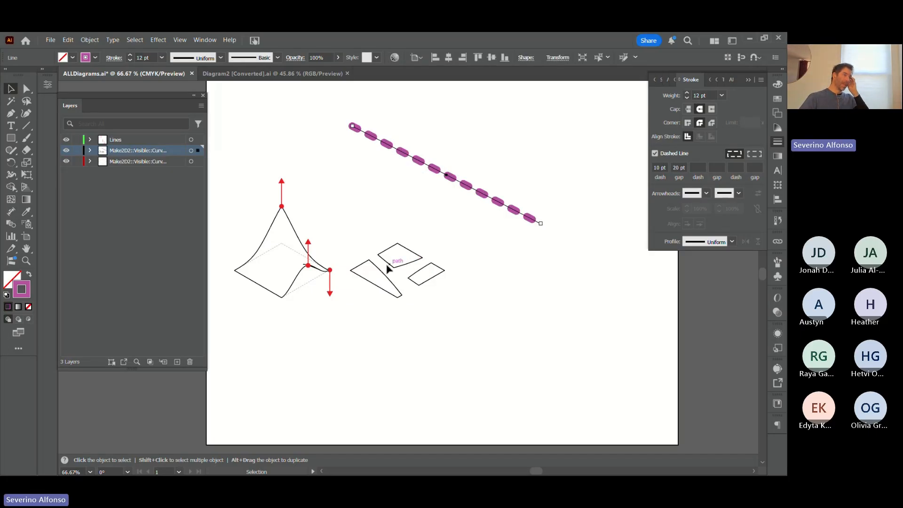
{"action": "left_click", "coordinate": [349, 180]}
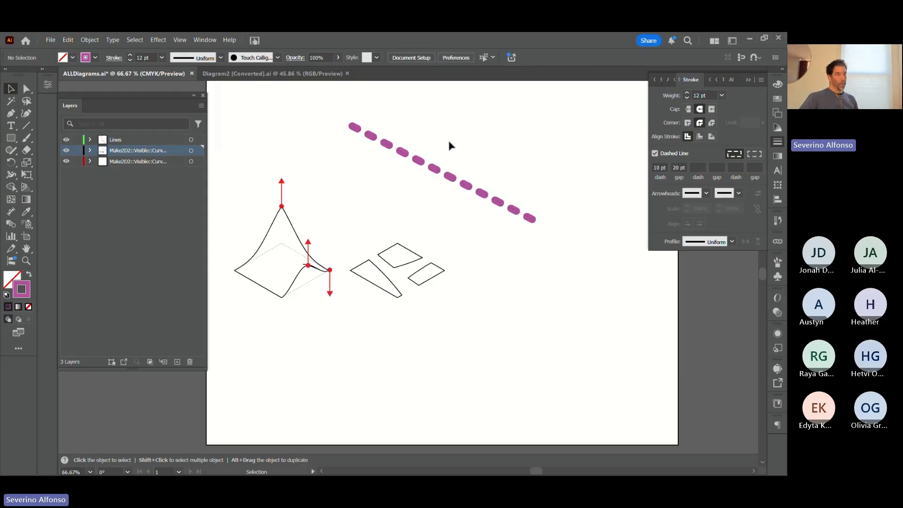
{"action": "left_click", "coordinate": [428, 166]}
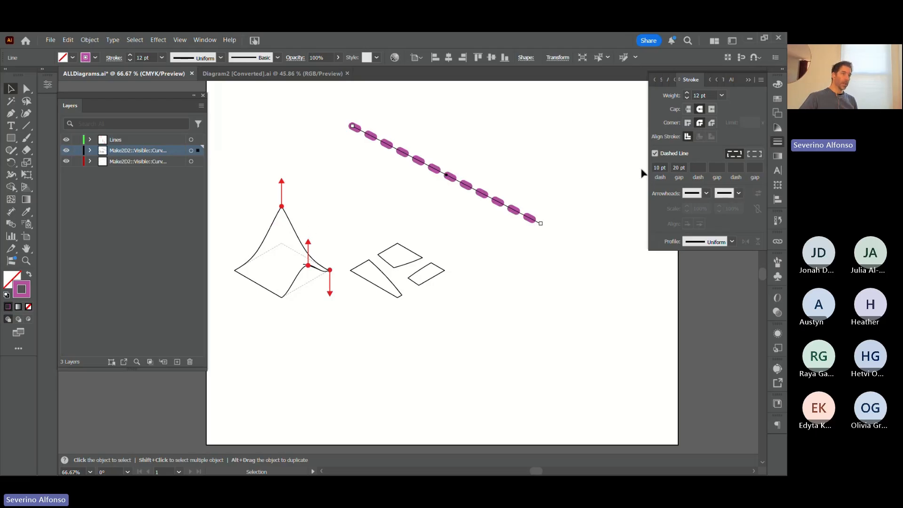
{"action": "left_click", "coordinate": [722, 95]}
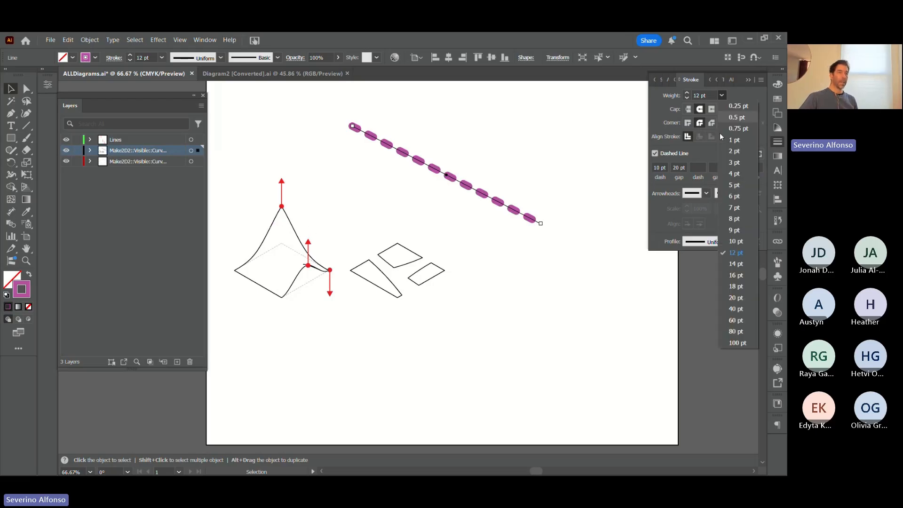
{"action": "left_click", "coordinate": [549, 148]}
{"action": "left_click_drag", "start_coordinate": [527, 163], "coordinate": [468, 208]}
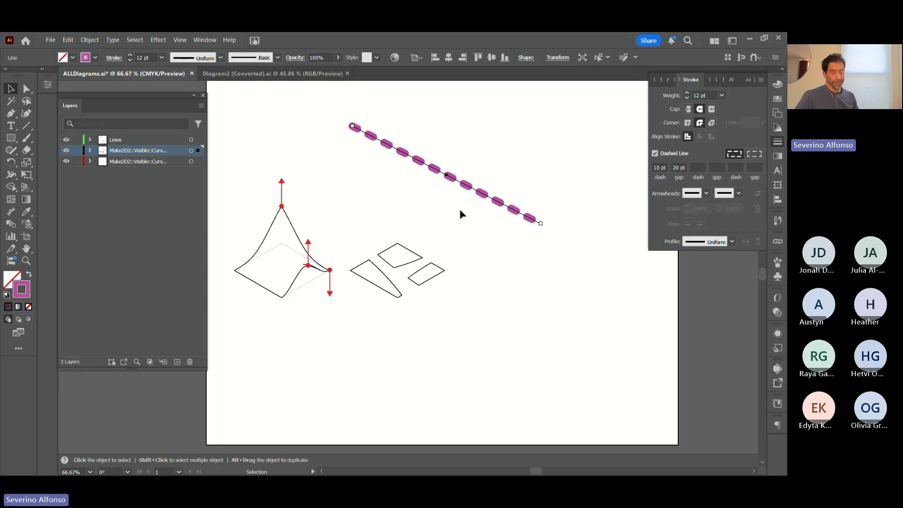
{"action": "key", "text": "i"}
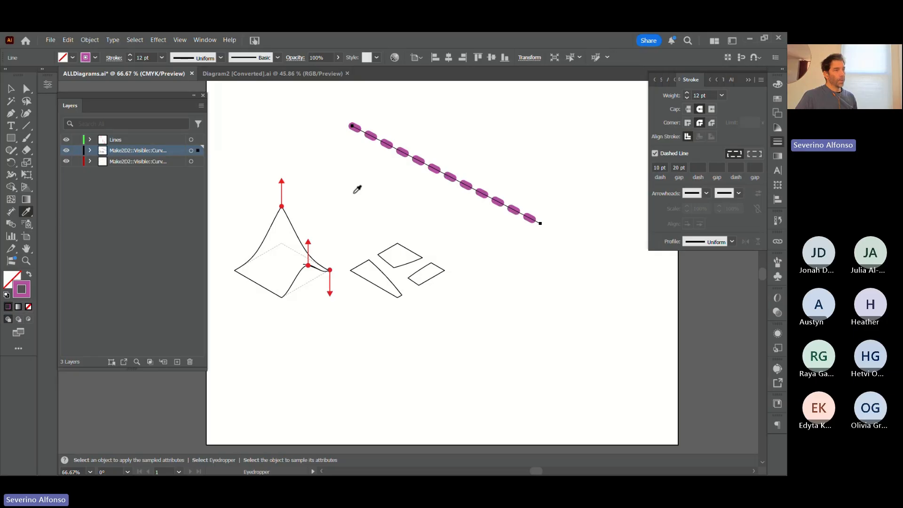
{"action": "left_click", "coordinate": [290, 218]}
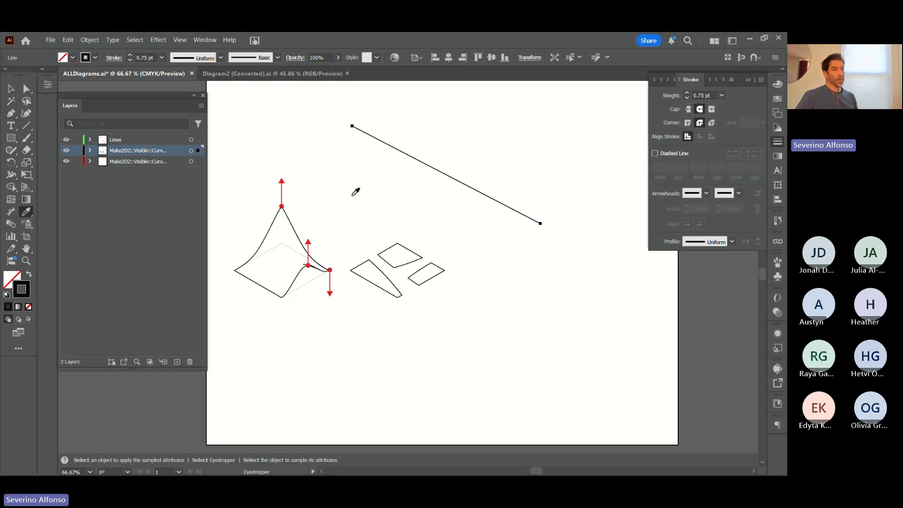
{"action": "left_click", "coordinate": [380, 185], "text": "ctrl"}
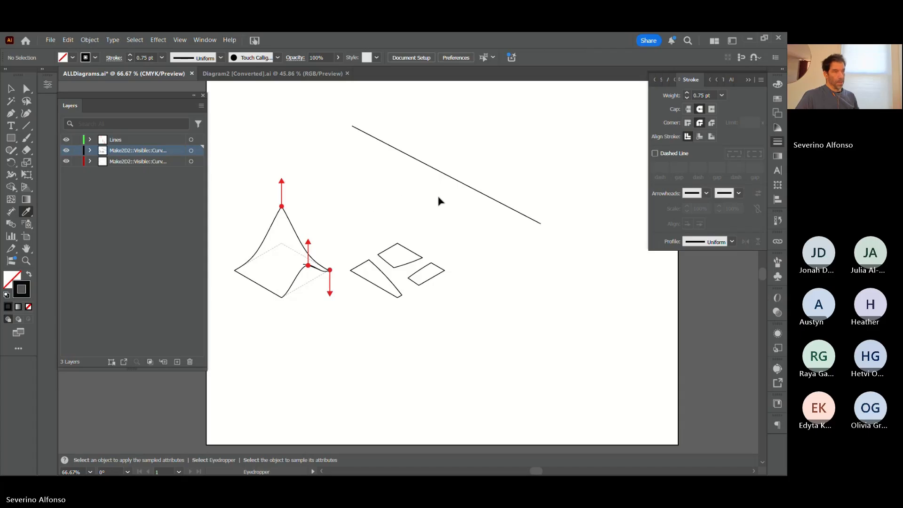
- Delete the long diagonal line above the diagrams
{"action": "key", "text": "v"}
{"action": "left_click", "coordinate": [463, 183]}
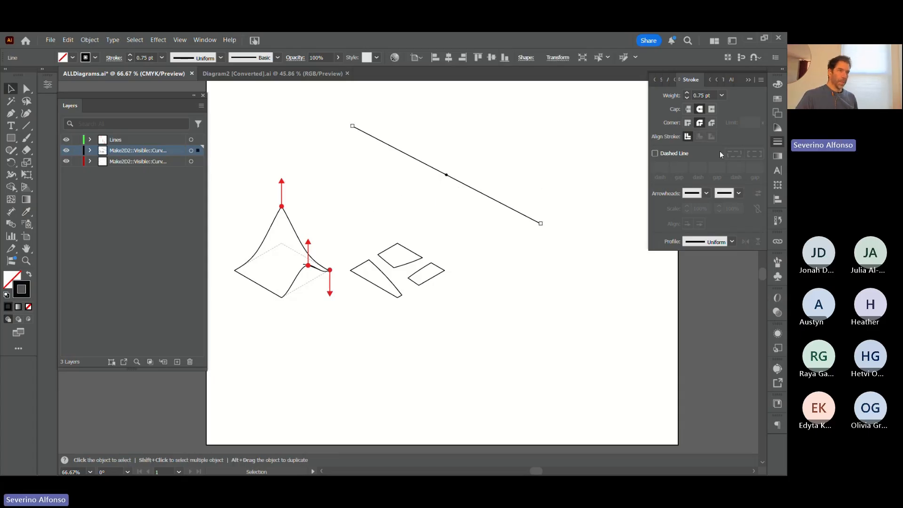
{"action": "left_click", "coordinate": [721, 95]}
{"action": "left_click", "coordinate": [576, 138]}
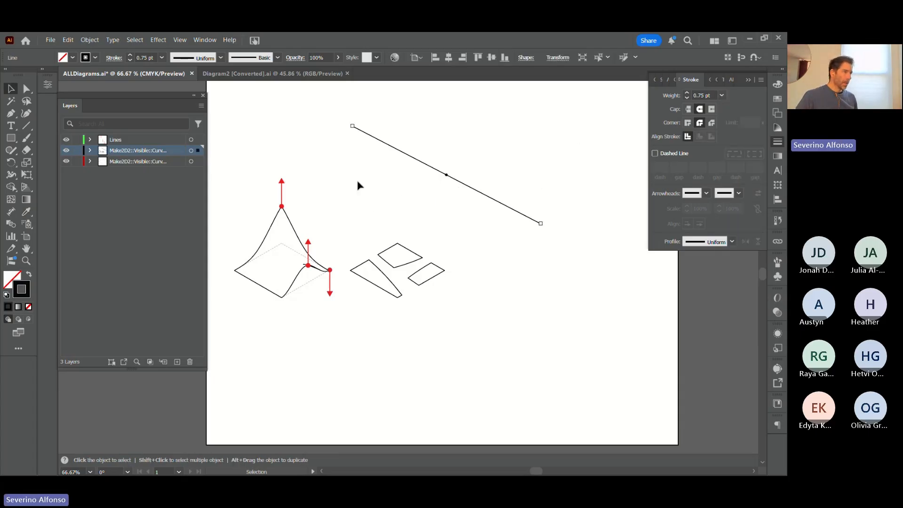
{"action": "left_click_drag", "start_coordinate": [472, 131], "coordinate": [422, 179]}
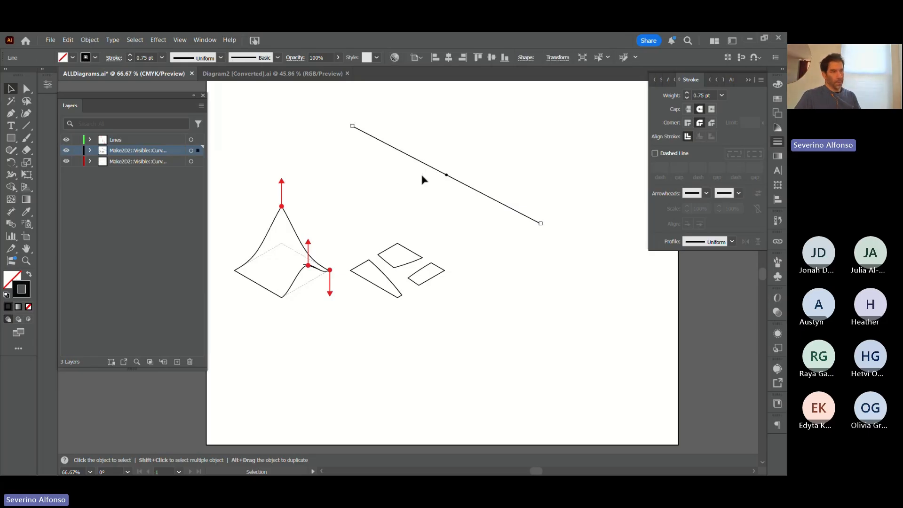
{"action": "key", "text": "Delete"}
- Give the three split-square pieces a red 9 pt stroke, and deselect them
{"action": "left_click_drag", "start_coordinate": [384, 241], "coordinate": [357, 300]}
{"action": "left_click", "coordinate": [721, 95]}
{"action": "left_click", "coordinate": [726, 232]}
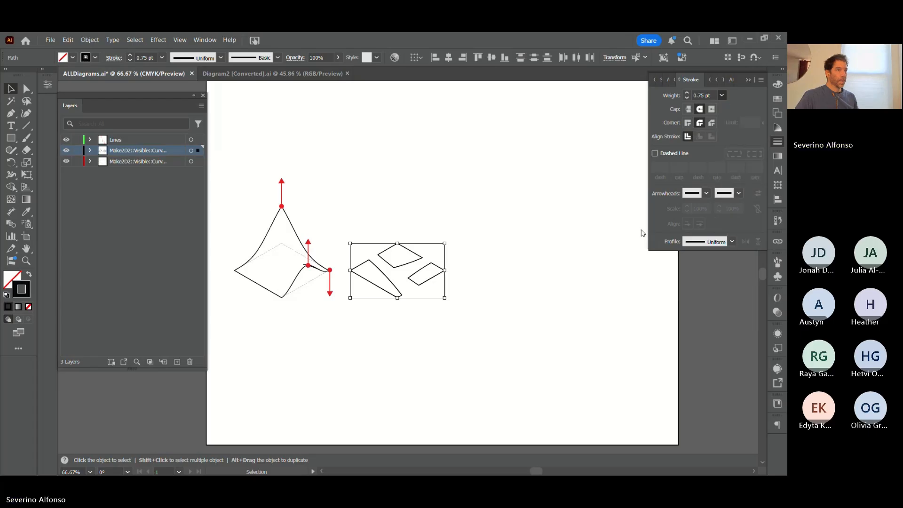
{"action": "double_click", "coordinate": [23, 289]}
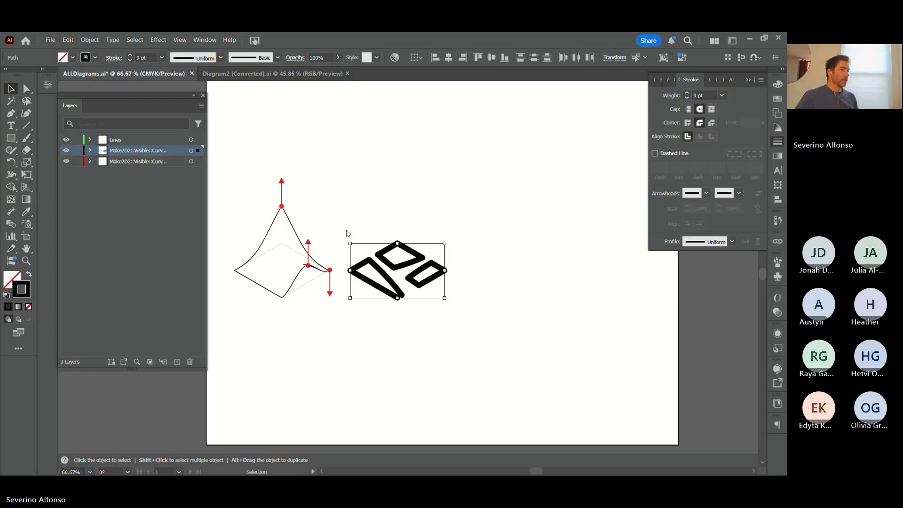
{"action": "left_click", "coordinate": [331, 150]}
{"action": "left_click", "coordinate": [429, 150]}
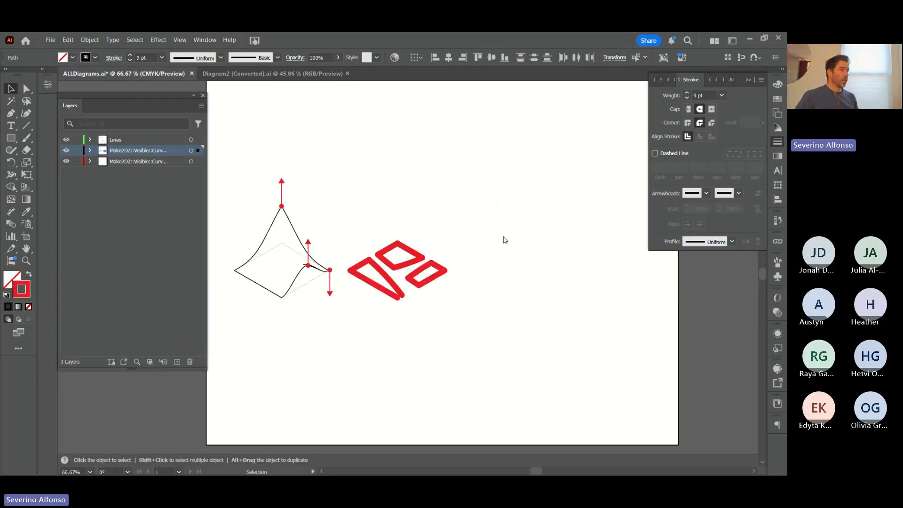
{"action": "left_click", "coordinate": [508, 252]}
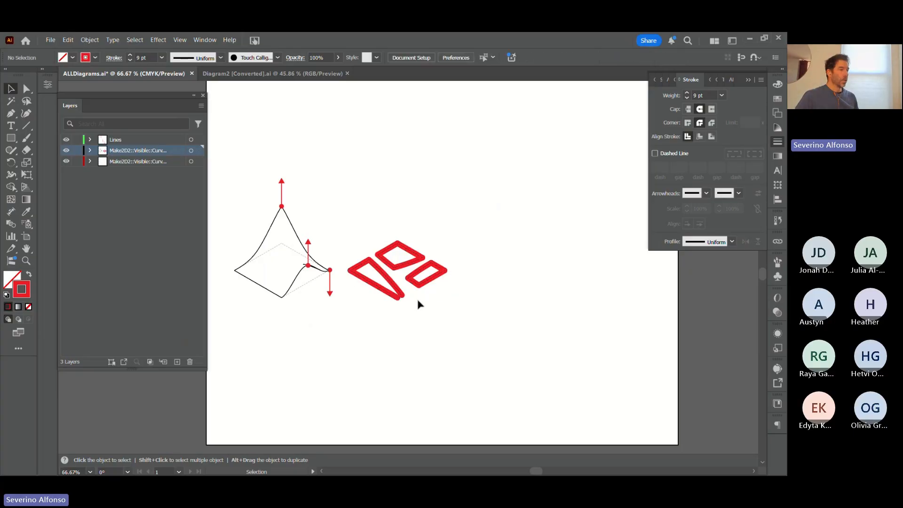
- Apply the left diagram's black outline style to all three split-square pieces with the Eyedropper
{"action": "left_click_drag", "start_coordinate": [488, 318], "coordinate": [354, 220]}
{"action": "left_click_drag", "start_coordinate": [425, 262], "coordinate": [348, 331]}
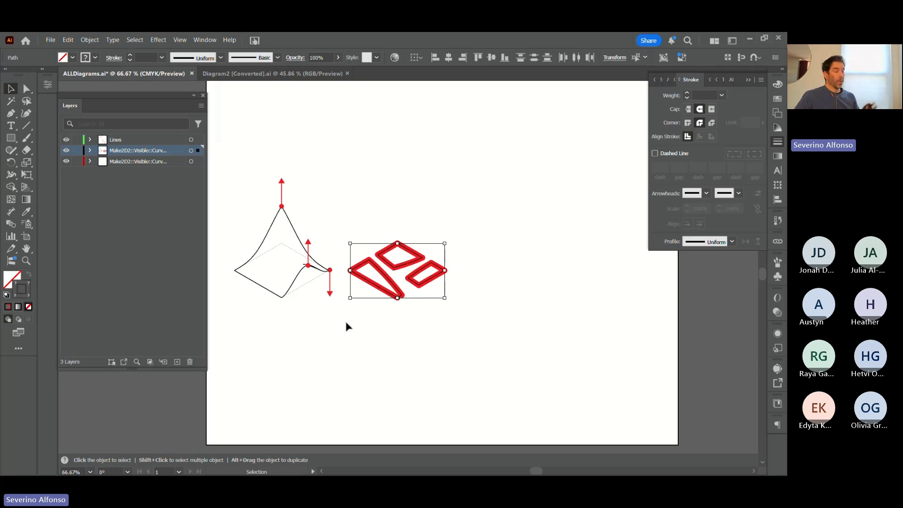
{"action": "key", "text": "i"}
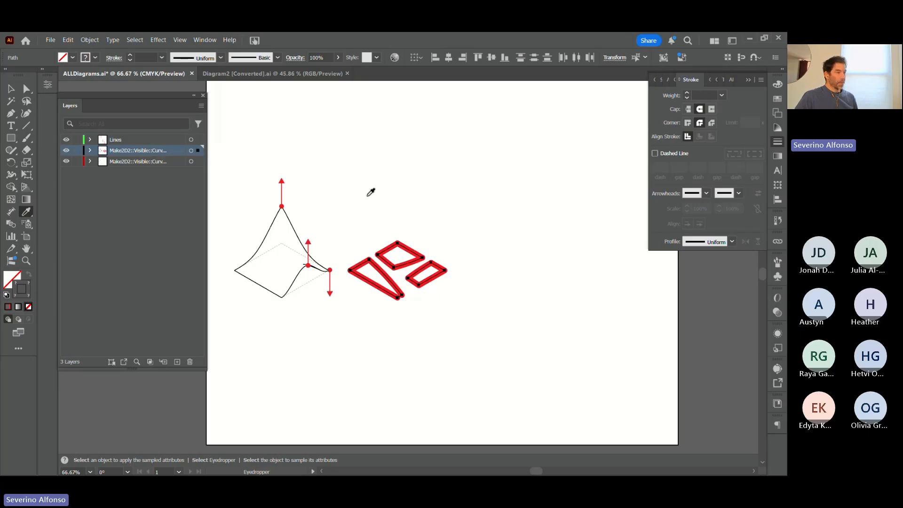
{"action": "left_click", "coordinate": [293, 222]}
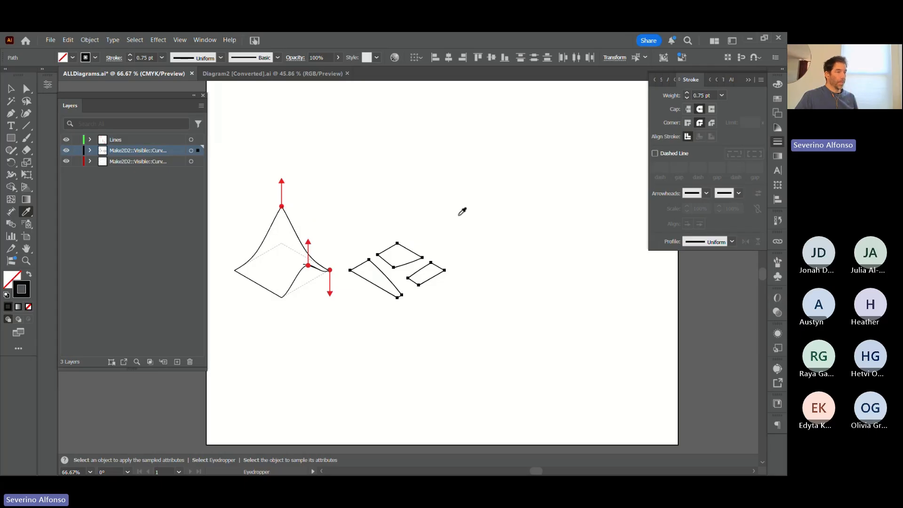
{"action": "key", "text": "ctrl+shift+a"}
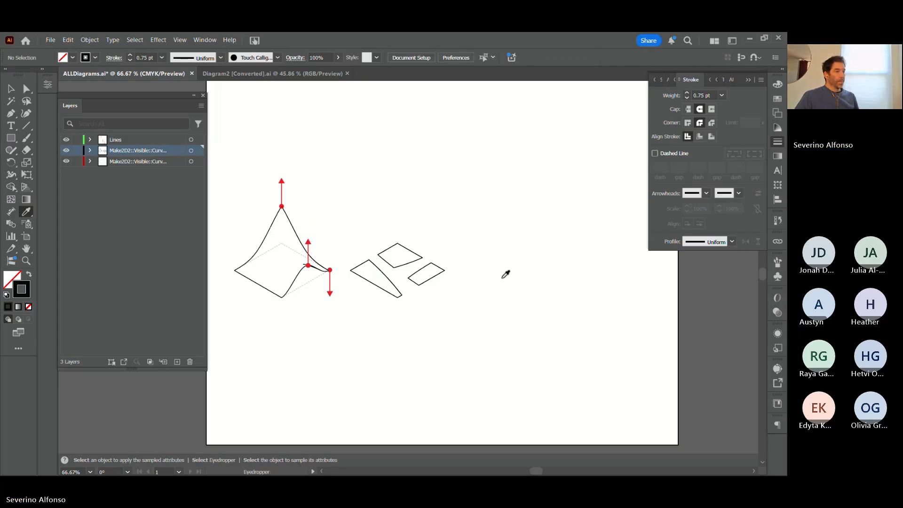
- Draw three straight line segments bridging the gaps between the split pieces along the square's outer perimeter
{"action": "key", "text": "z"}
{"action": "left_click_drag", "start_coordinate": [281, 208], "coordinate": [518, 343]}
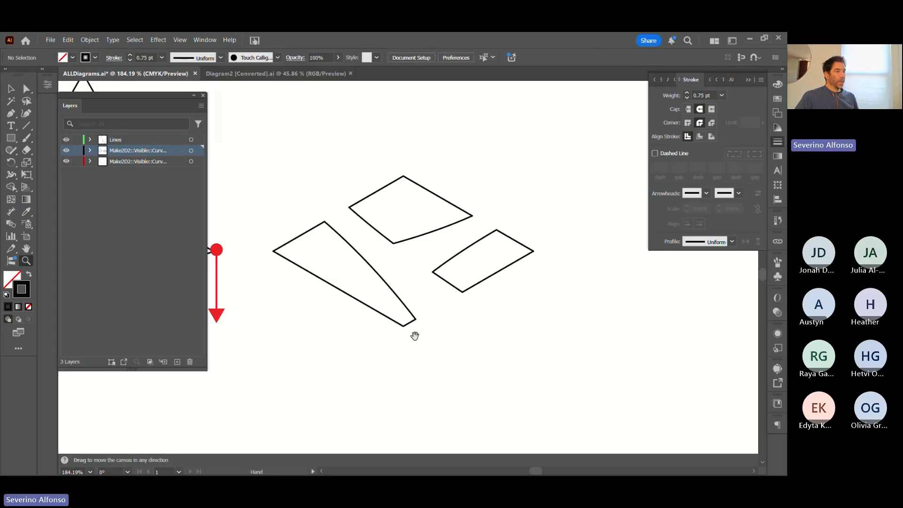
{"action": "left_click_drag", "start_coordinate": [414, 337], "coordinate": [522, 349]}
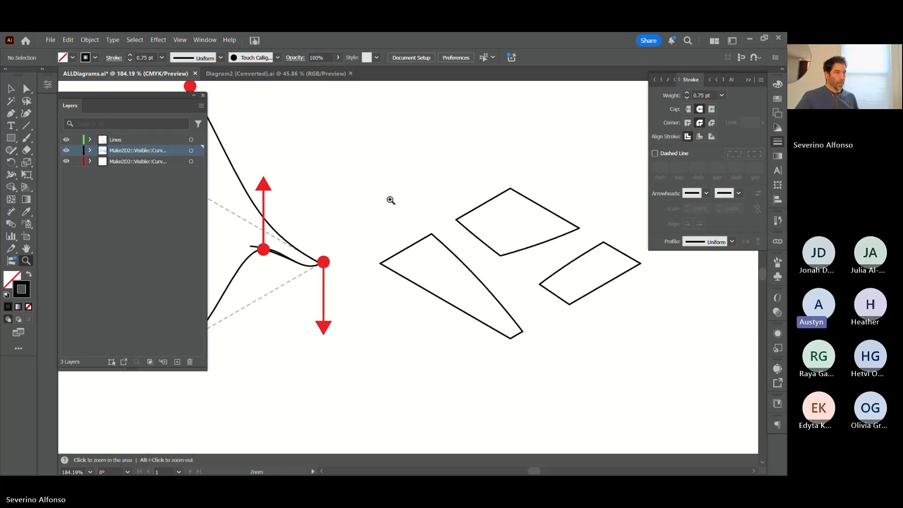
{"action": "left_click_drag", "start_coordinate": [387, 190], "coordinate": [631, 361]}
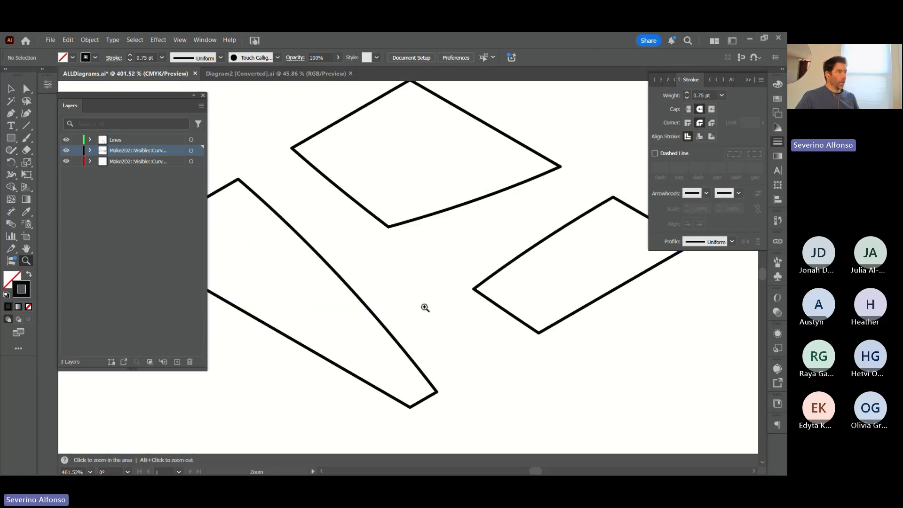
{"action": "left_click", "coordinate": [27, 128]}
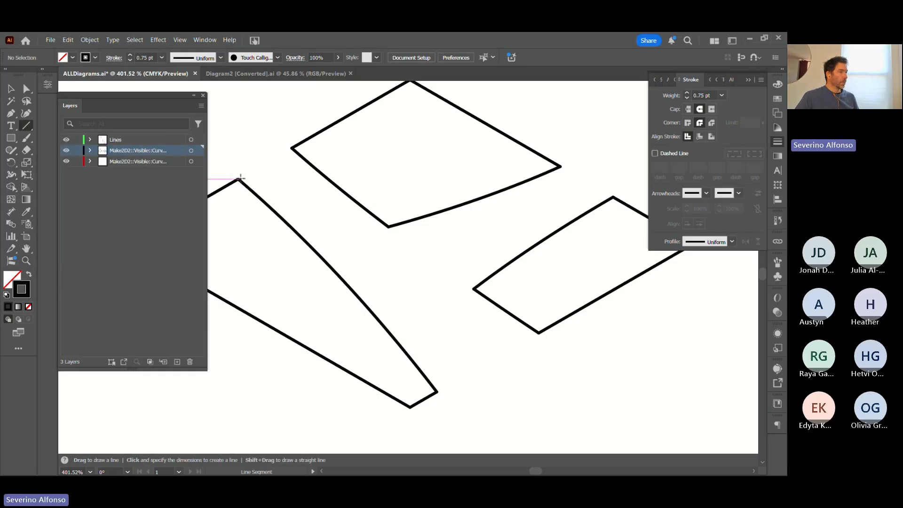
{"action": "left_click_drag", "start_coordinate": [239, 179], "coordinate": [292, 147]}
{"action": "left_click_drag", "start_coordinate": [560, 166], "coordinate": [612, 196]}
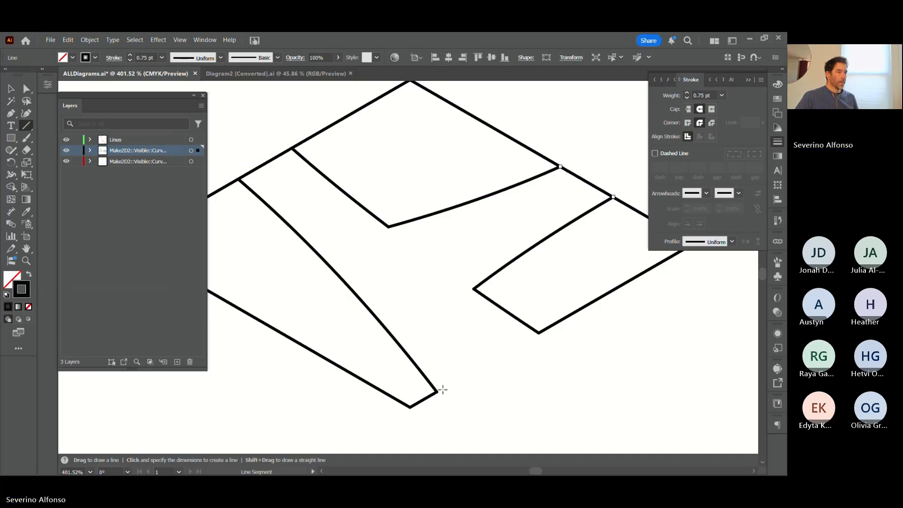
{"action": "left_click_drag", "start_coordinate": [438, 391], "coordinate": [539, 333]}
{"action": "key", "text": "v"}
{"action": "left_click", "coordinate": [590, 393]}
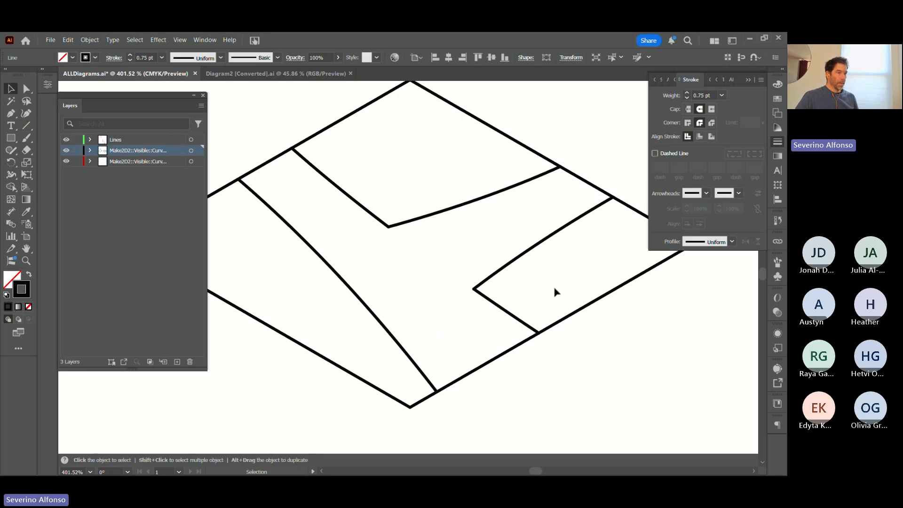
- Move the three bridging lines from the black Make2D2 curves layer to the red Make2D2 curves layer
{"action": "left_click", "coordinate": [489, 361]}
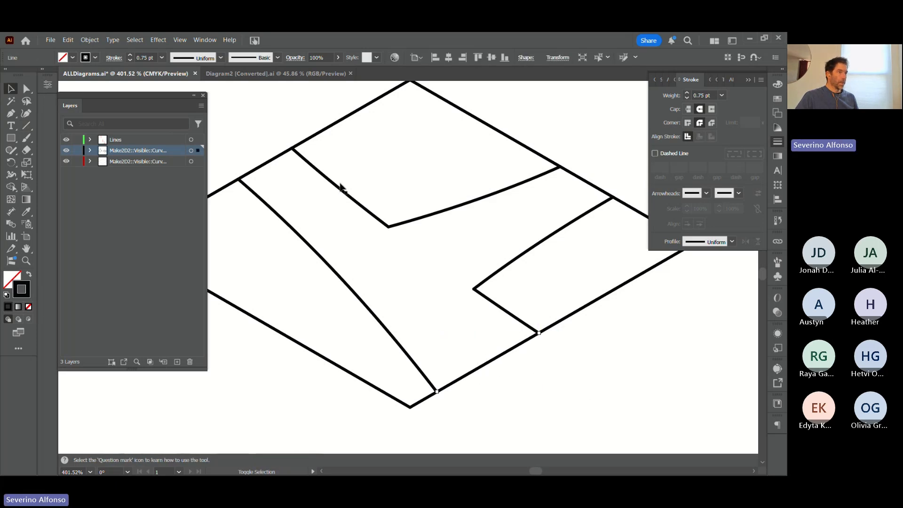
{"action": "left_click", "coordinate": [585, 182], "text": "shift"}
{"action": "left_click", "coordinate": [267, 162], "text": "shift"}
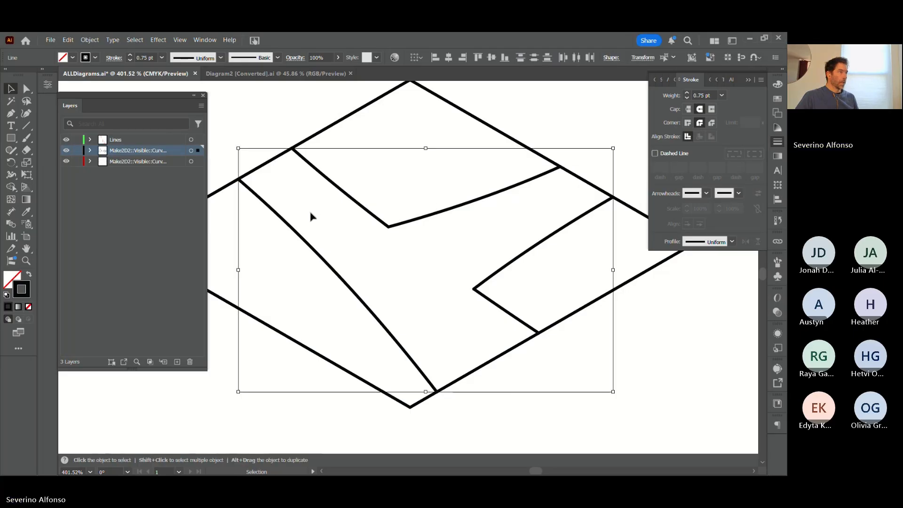
{"action": "left_click_drag", "start_coordinate": [192, 151], "coordinate": [197, 161]}
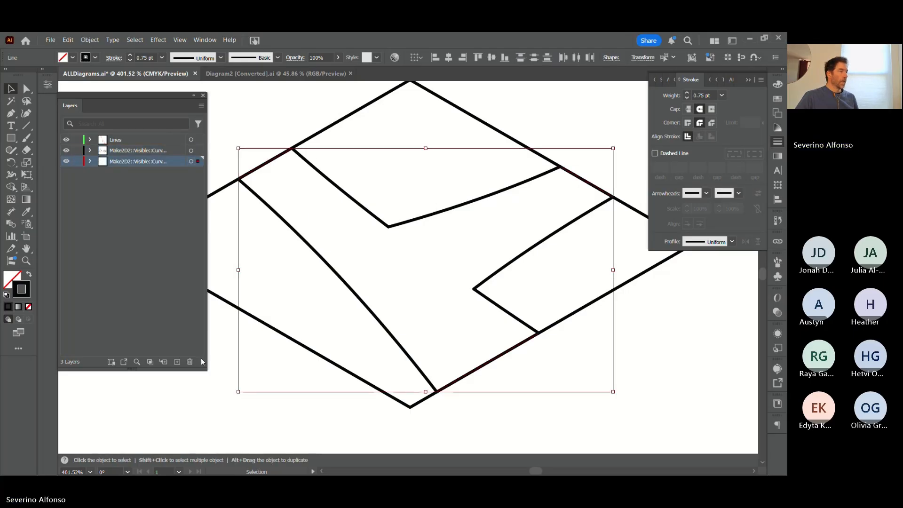
- Apply the left diagram's thin grey dashed line style to the three bridging lines with the Eyedropper
{"action": "key", "text": "ctrl+minus"}
{"action": "key", "text": "ctrl+minus"}
{"action": "key", "text": "ctrl+minus"}
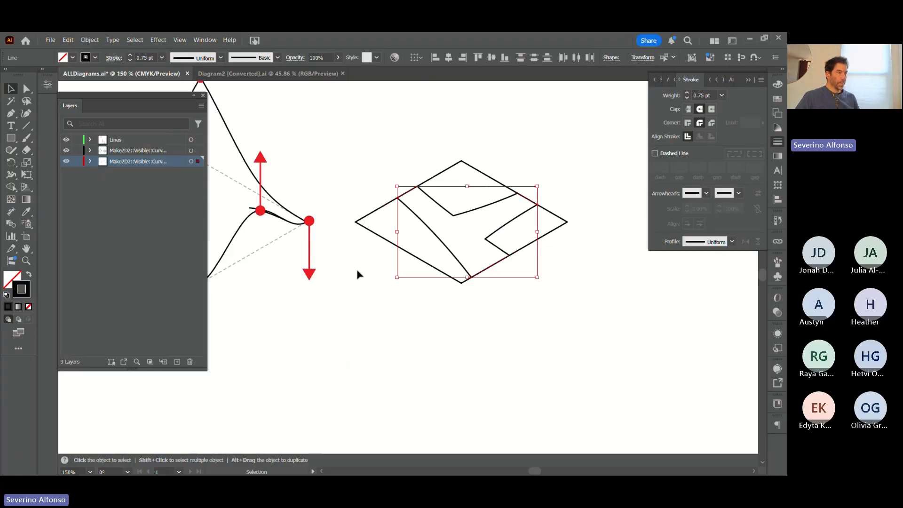
{"action": "key", "text": "i"}
{"action": "left_click", "coordinate": [258, 248]}
{"action": "left_click", "coordinate": [560, 355], "text": "ctrl"}
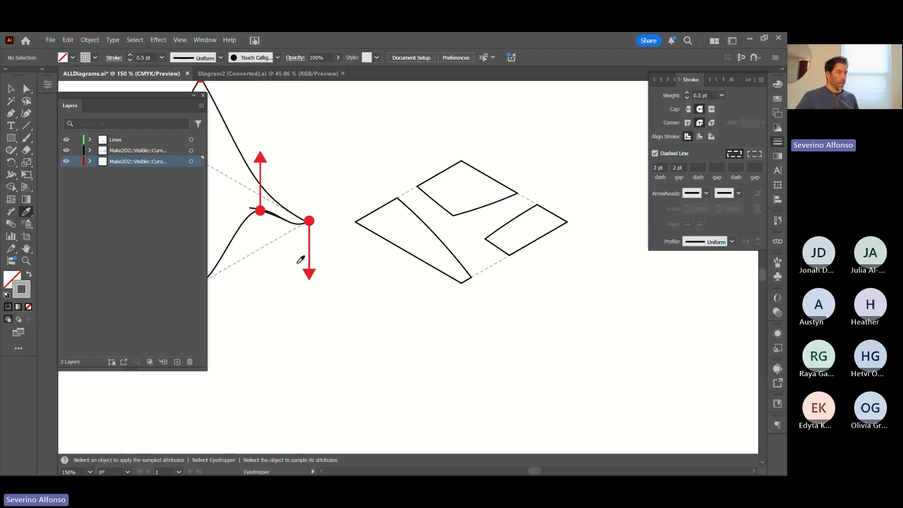
{"action": "key", "text": "v"}
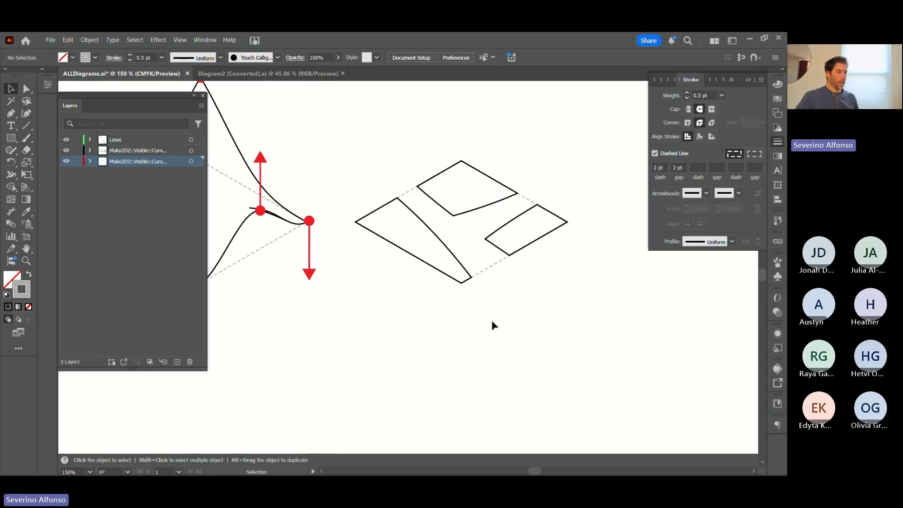
- Hide and show the two Make2D2 layers in turn to check which lines each one holds
{"action": "left_click", "coordinate": [67, 162]}
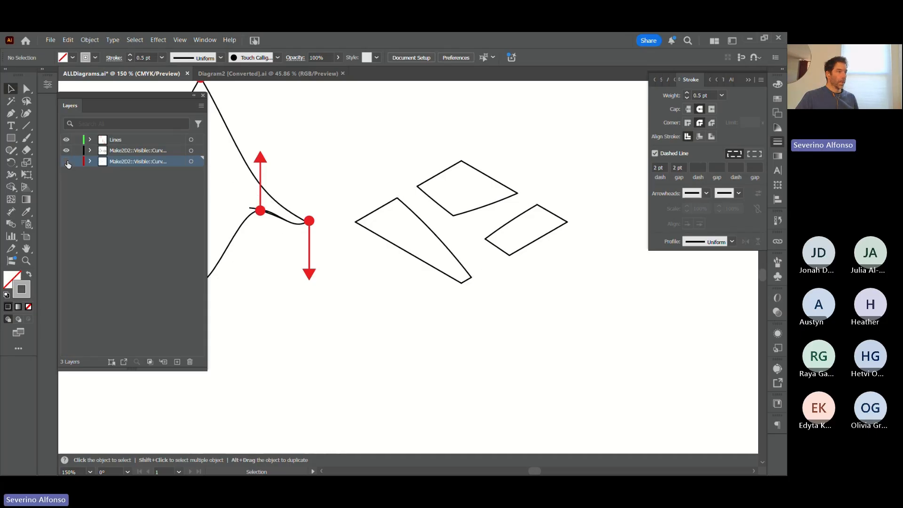
{"action": "left_click", "coordinate": [66, 162]}
{"action": "left_click", "coordinate": [66, 151]}
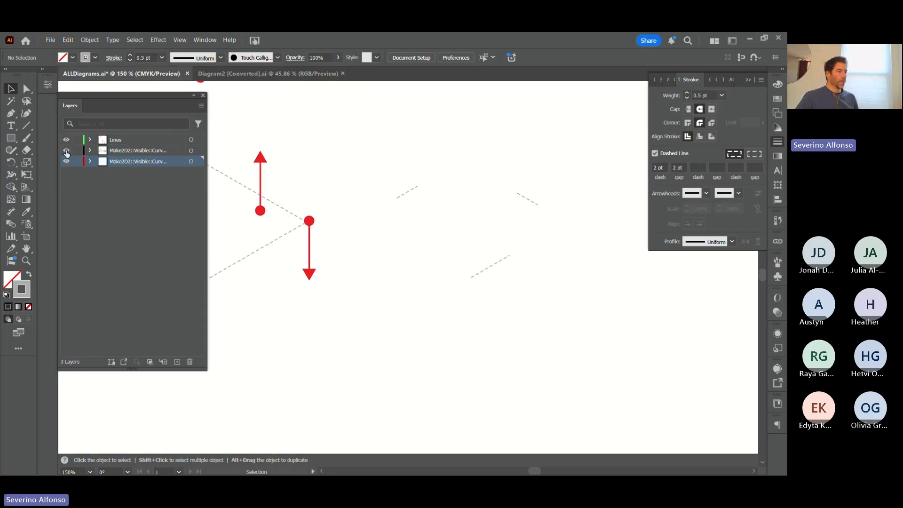
{"action": "left_click", "coordinate": [67, 150]}
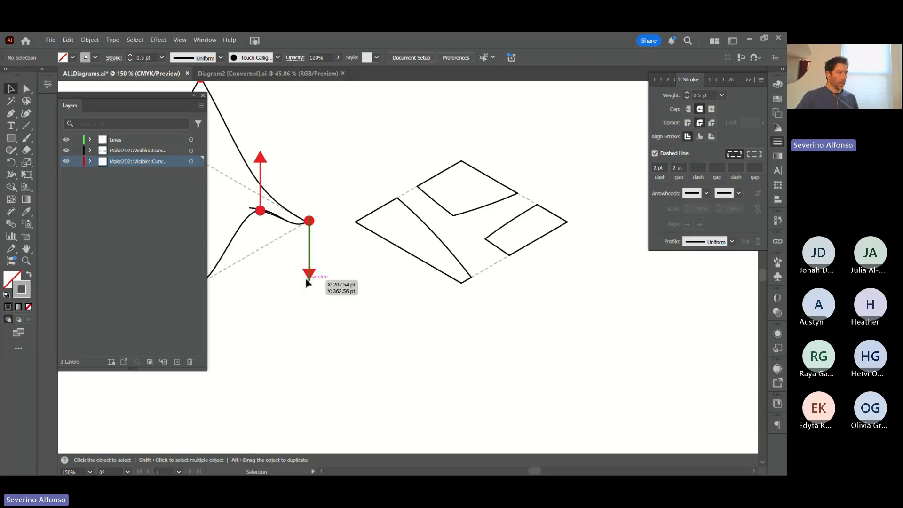
- Duplicate the left diagram's red dot-tailed arrow twice below the split square, with both copies pointing upward
{"action": "left_click", "coordinate": [310, 243]}
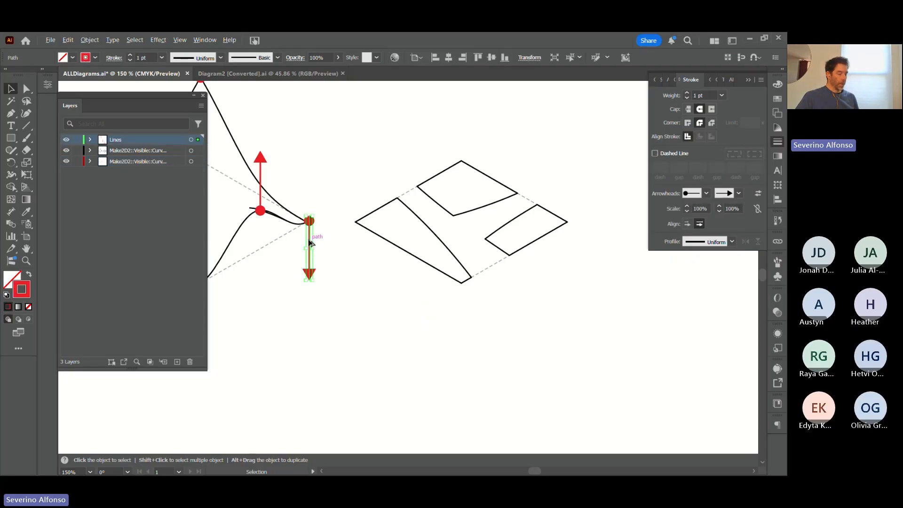
{"action": "left_click_drag", "start_coordinate": [309, 243], "coordinate": [520, 301], "text": "alt"}
{"action": "left_click", "coordinate": [481, 331]}
{"action": "left_click_drag", "start_coordinate": [518, 256], "coordinate": [476, 324], "text": "alt"}
{"action": "key", "text": "m"}
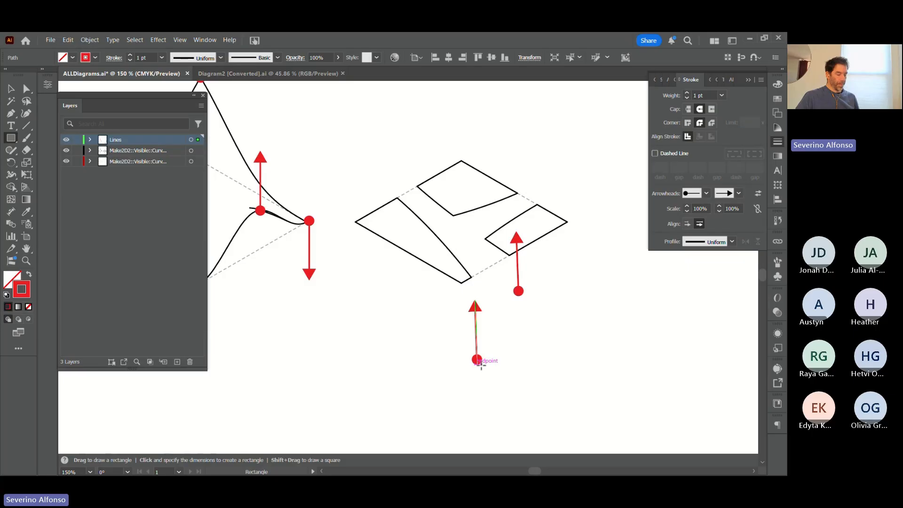
{"action": "key", "text": "v"}
{"action": "left_click", "coordinate": [405, 332]}
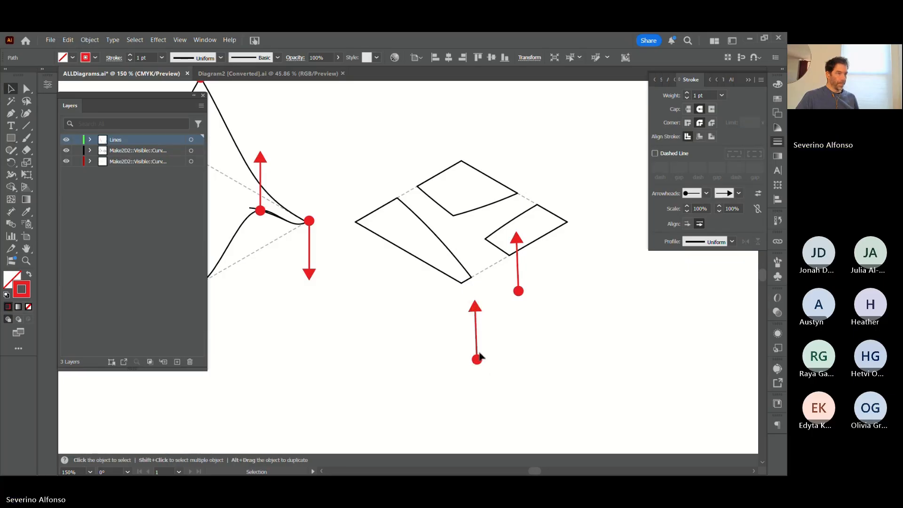
- Place the second arrow's dot on the first arrow's dot and spread their heads toward the two lower pieces in a V shape
{"action": "left_click_drag", "start_coordinate": [477, 360], "coordinate": [508, 276]}
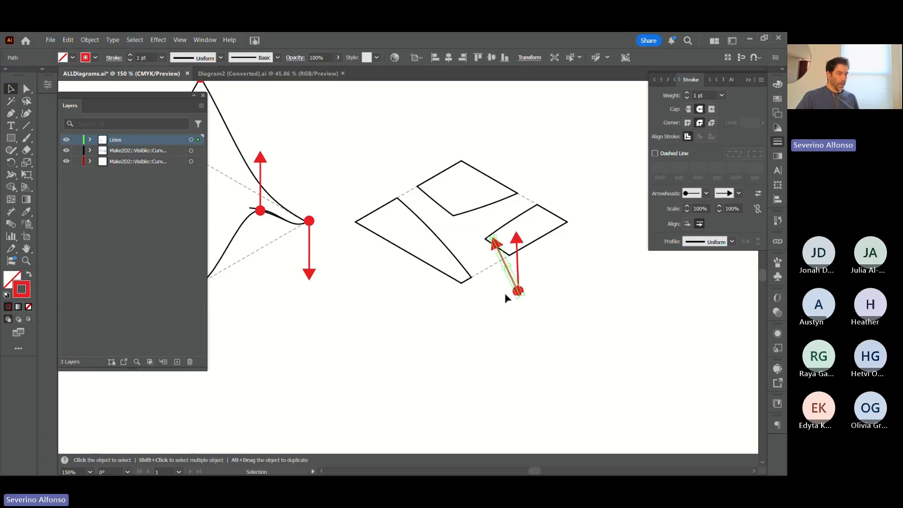
{"action": "key", "text": "a"}
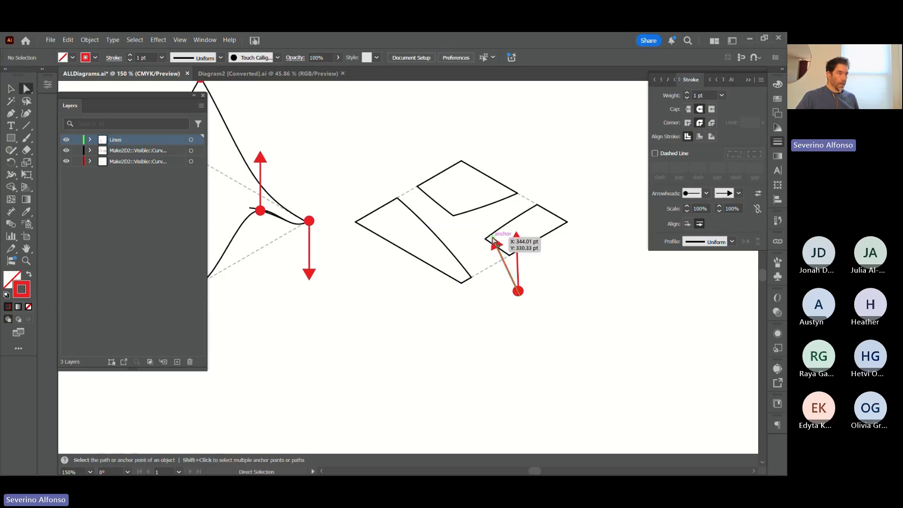
{"action": "left_click_drag", "start_coordinate": [493, 239], "coordinate": [513, 232]}
{"action": "left_click", "coordinate": [556, 300]}
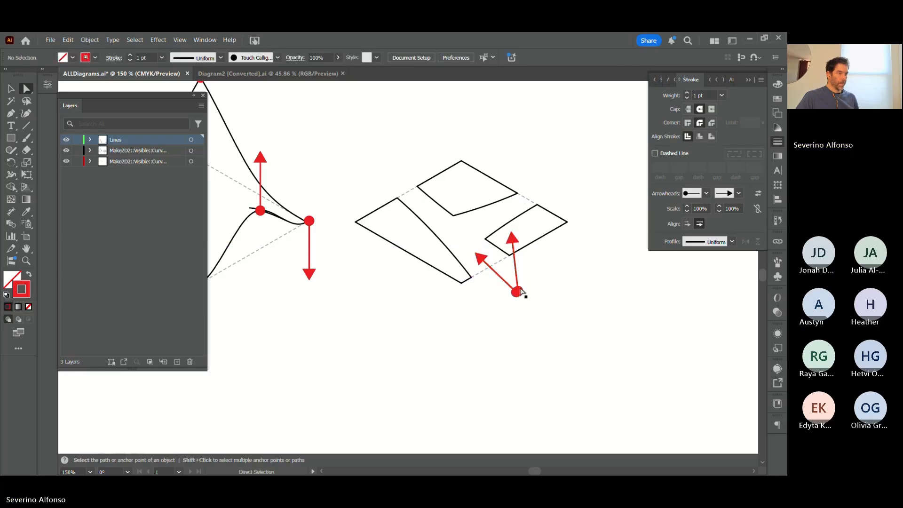
- Align the two arrows' tail anchors exactly so their red dots overlap as one
{"action": "key", "text": "z"}
{"action": "left_click_drag", "start_coordinate": [483, 264], "coordinate": [547, 310]}
{"action": "key", "text": "a"}
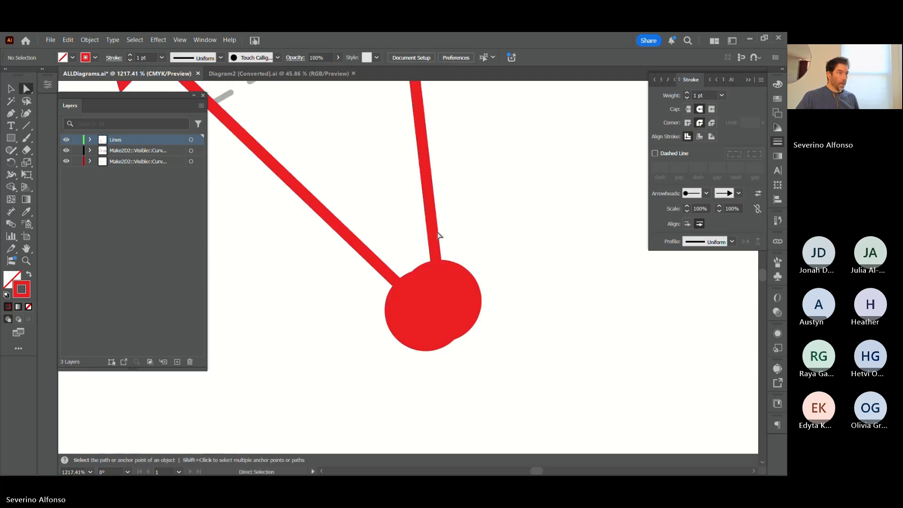
{"action": "left_click", "coordinate": [445, 330]}
{"action": "left_click_drag", "start_coordinate": [446, 343], "coordinate": [429, 354]}
{"action": "left_click", "coordinate": [569, 316]}
{"action": "key", "text": "z"}
{"action": "left_click", "coordinate": [457, 253], "text": "alt"}
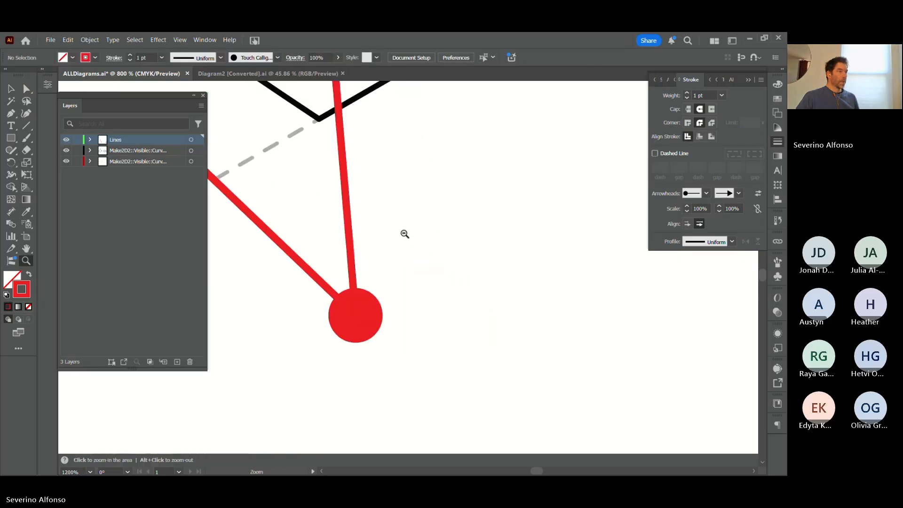
{"action": "left_click", "coordinate": [393, 232], "text": "alt"}
{"action": "left_click", "coordinate": [393, 231], "text": "alt"}
{"action": "left_click", "coordinate": [394, 232], "text": "alt"}
{"action": "left_click", "coordinate": [393, 232], "text": "alt"}
{"action": "left_click", "coordinate": [483, 303], "text": "alt"}
{"action": "left_click", "coordinate": [485, 306], "text": "alt"}
{"action": "left_click_drag", "start_coordinate": [354, 274], "coordinate": [521, 292]}
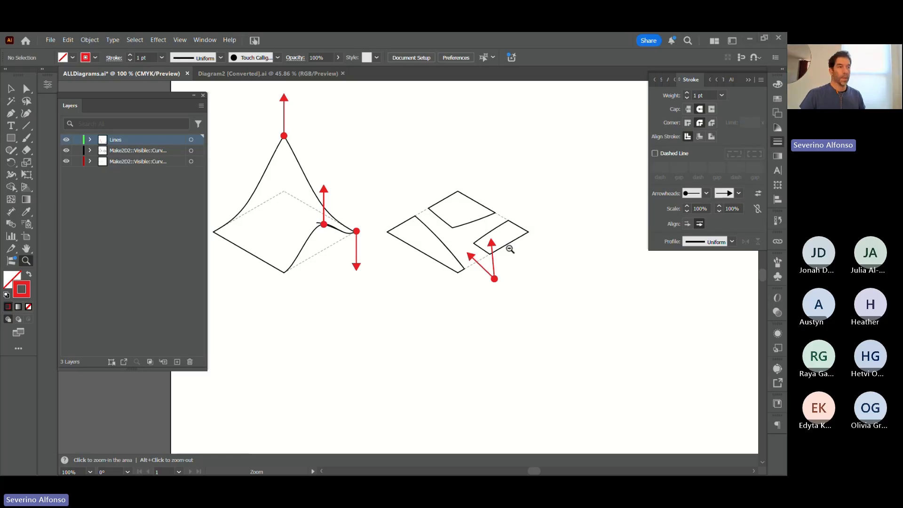
- Switch to the Google Slides presentation, examine the carved cube reference diagram, and return to Illustrator
{"action": "key", "text": "alt+Tab"}
{"action": "scroll", "coordinate": [658, 242], "scroll_direction": "up", "scroll_amount": 2}
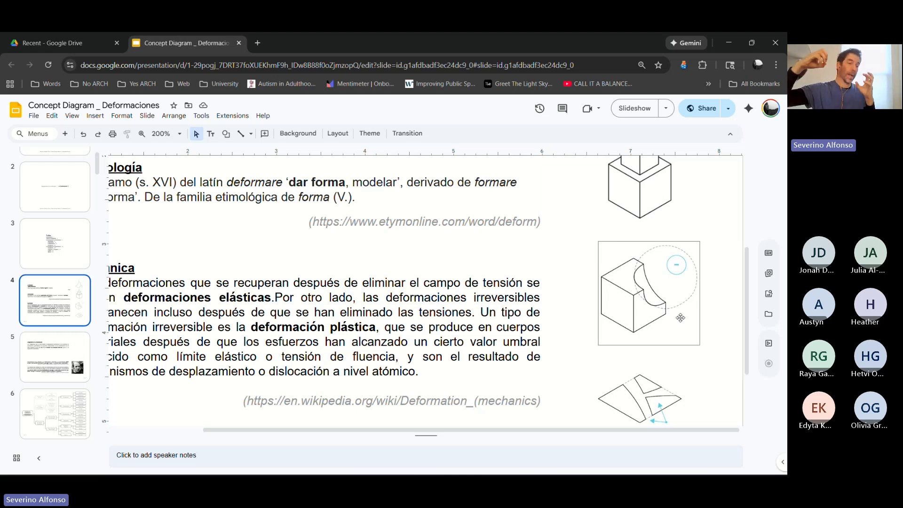
{"action": "key", "text": "alt+Tab"}
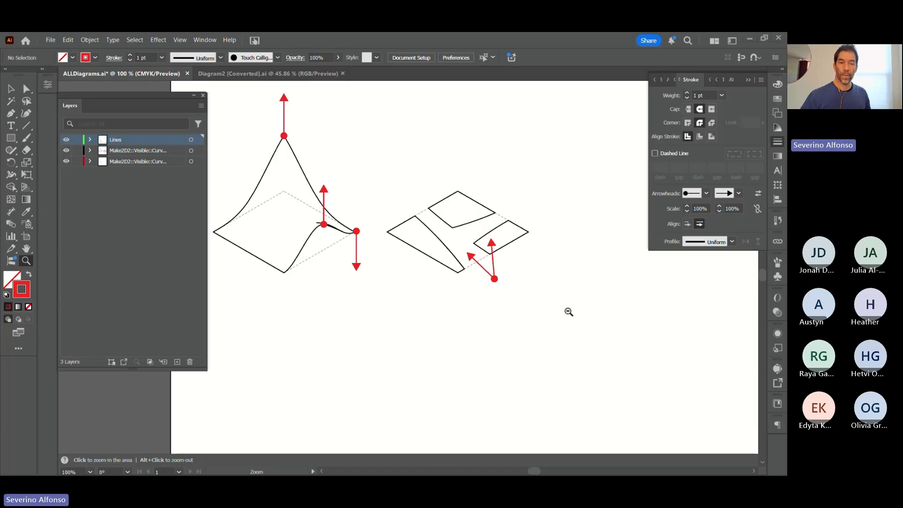
- Switch to Rhino, delete the selected Make2D linework of the split square, and go to the GoodForDiagram view
{"action": "key", "text": "alt+Tab"}
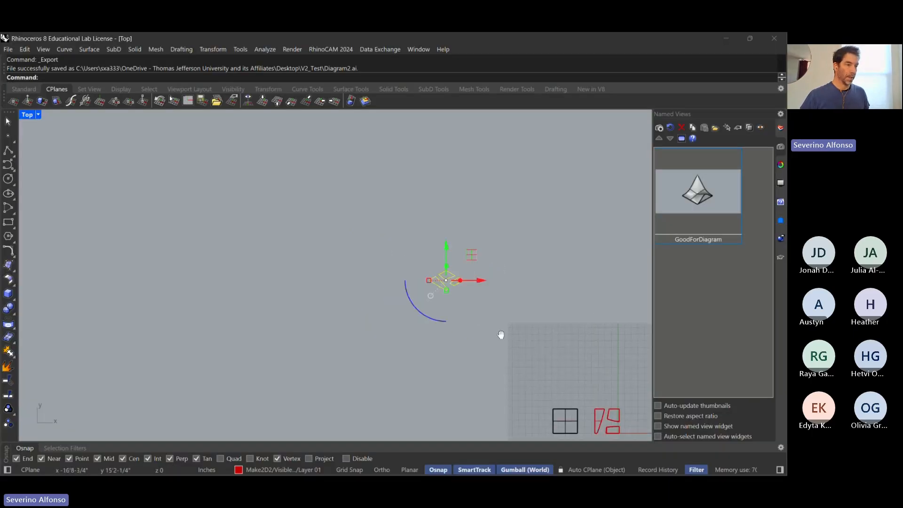
{"action": "key", "text": "Delete"}
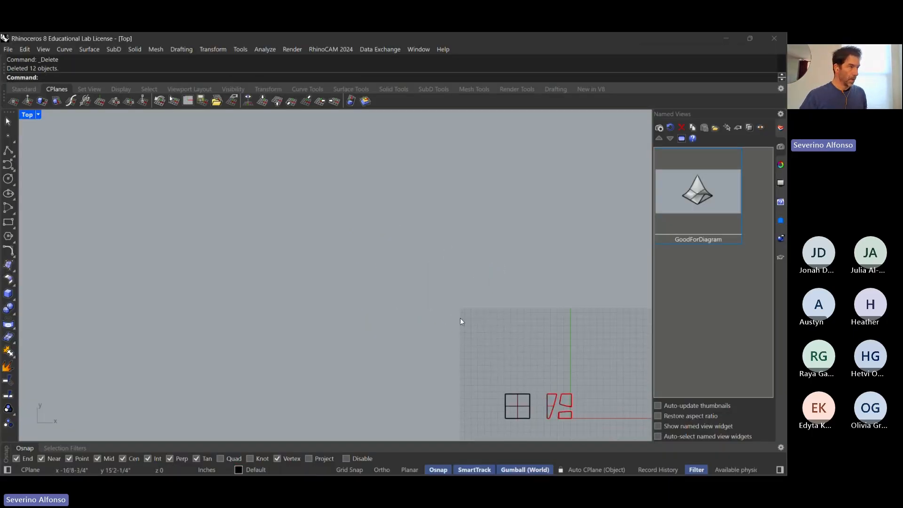
{"action": "key", "text": "ctrl+F2"}
{"action": "key", "text": "ctrl+Tab"}
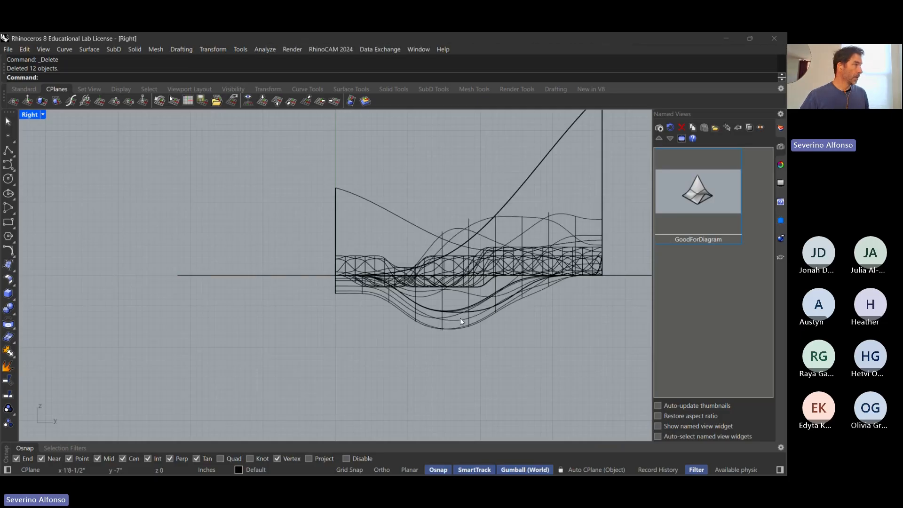
{"action": "key", "text": "ctrl+Tab"}
{"action": "scroll", "coordinate": [459, 317], "scroll_direction": "down", "scroll_amount": 5}
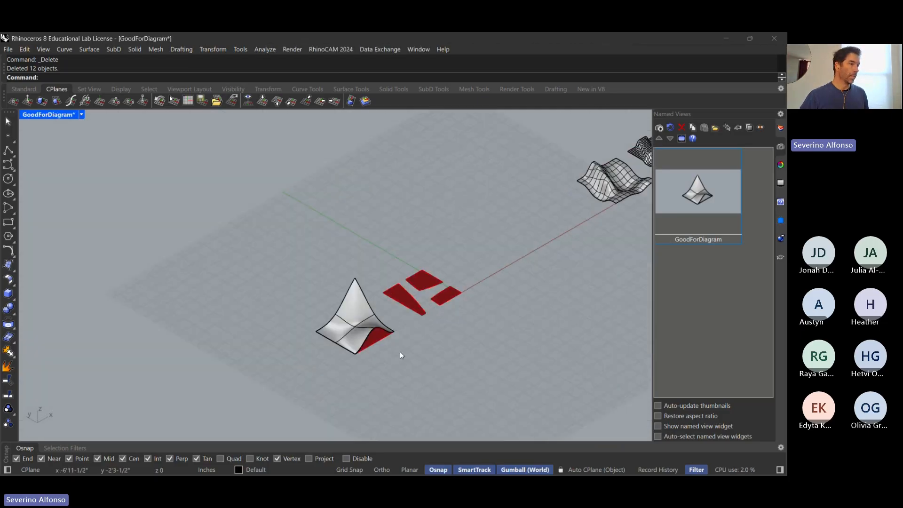
- Copy the red square surface from under the peaked surface to the far side of the split pieces along the red axis
{"action": "left_click", "coordinate": [380, 320]}
{"action": "left_click_drag", "start_coordinate": [380, 320], "coordinate": [504, 242]}
{"action": "left_click", "coordinate": [501, 343]}
{"action": "scroll", "coordinate": [393, 320], "scroll_direction": "up", "scroll_amount": 6}
{"action": "scroll", "coordinate": [511, 291], "scroll_direction": "down", "scroll_amount": 4}
{"action": "right_click_drag", "start_coordinate": [512, 291], "coordinate": [414, 349], "text": "shift"}
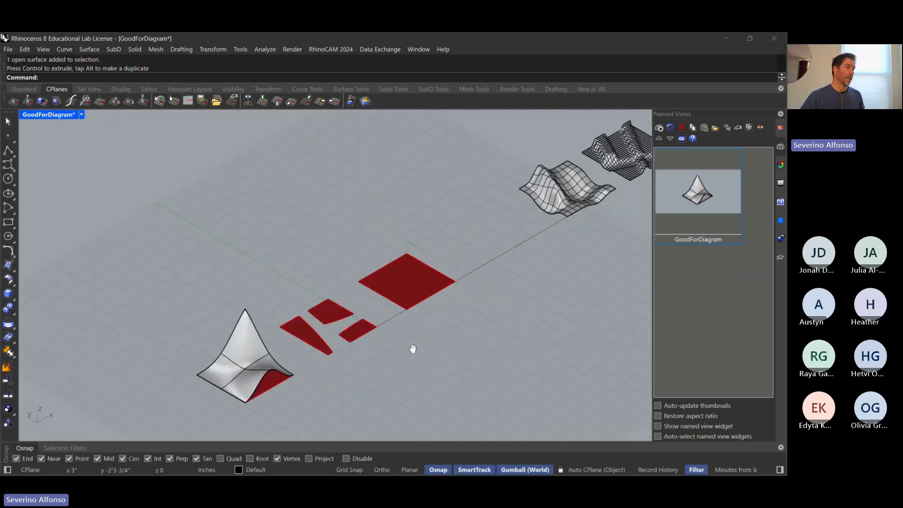
{"action": "scroll", "coordinate": [415, 305], "scroll_direction": "up", "scroll_amount": 8}
{"action": "scroll", "coordinate": [381, 320], "scroll_direction": "down", "scroll_amount": 6}
{"action": "left_click", "coordinate": [207, 416]}
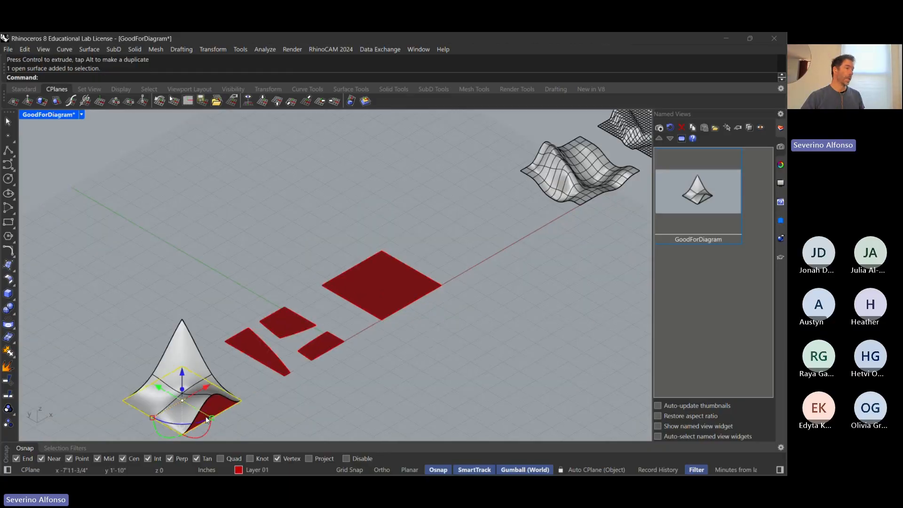
{"action": "key", "text": "Escape"}
{"action": "scroll", "coordinate": [363, 310], "scroll_direction": "up", "scroll_amount": 4}
{"action": "left_click", "coordinate": [365, 310]}
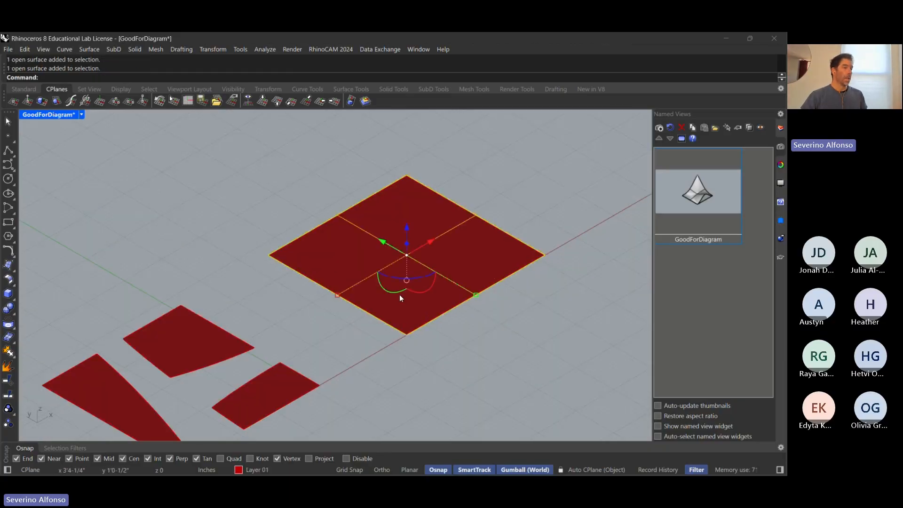
{"action": "scroll", "coordinate": [426, 302], "scroll_direction": "down", "scroll_amount": 4}
{"action": "left_click", "coordinate": [484, 325]}
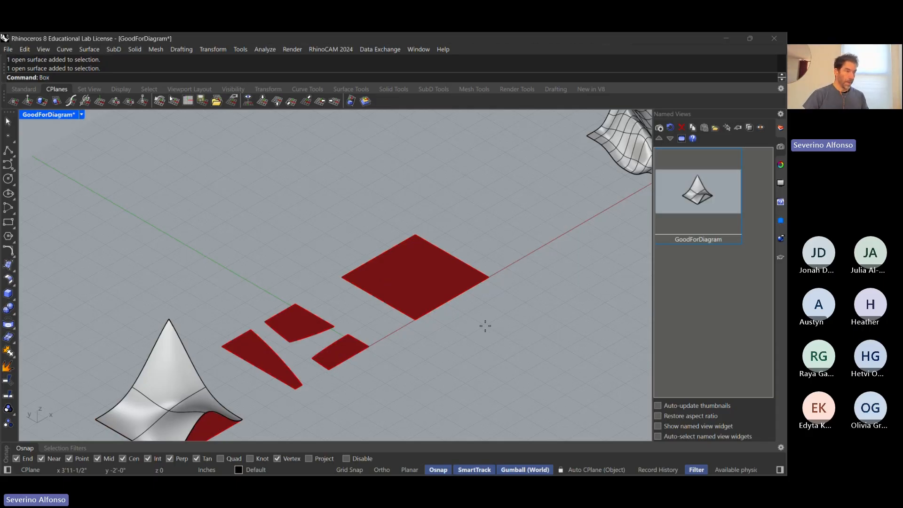
- Build a trial box on opposite corners of the copied red square with a freely picked height, and delete it
{"action": "key", "text": "Return"}
{"action": "left_click", "coordinate": [416, 236]}
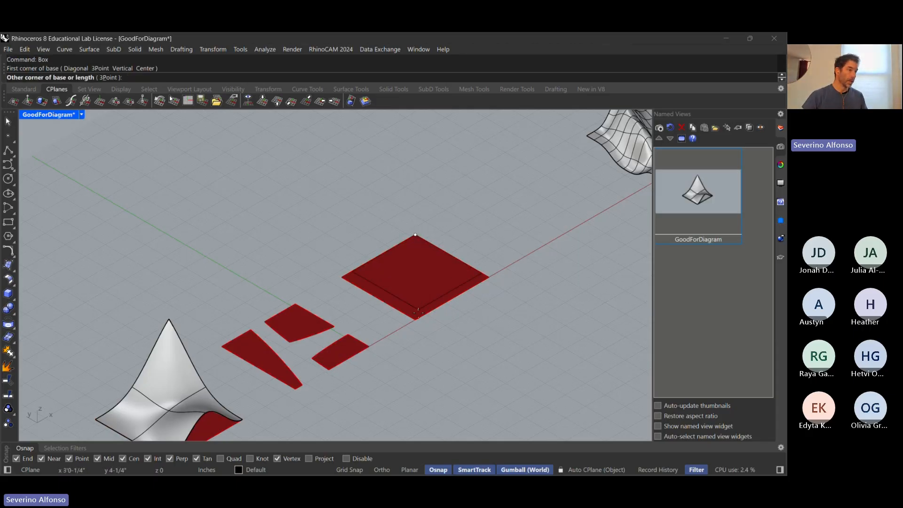
{"action": "left_click", "coordinate": [415, 319]}
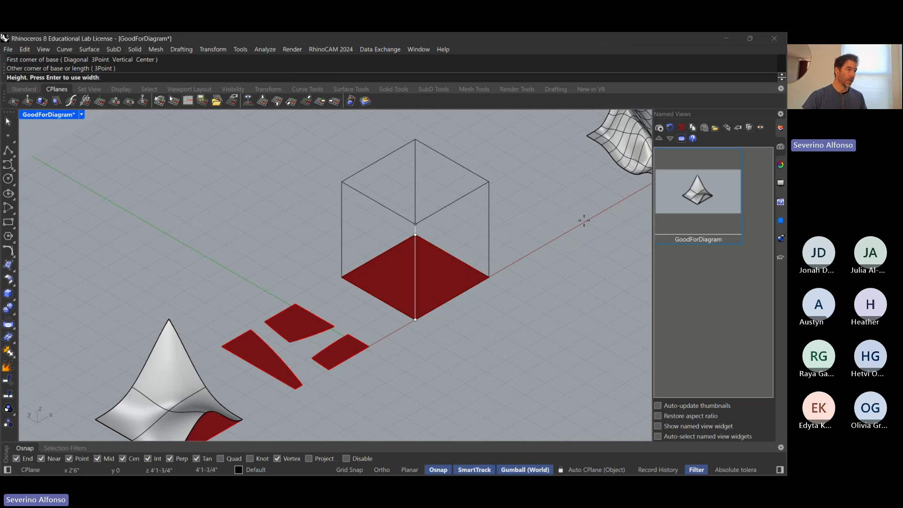
{"action": "left_click", "coordinate": [552, 234]}
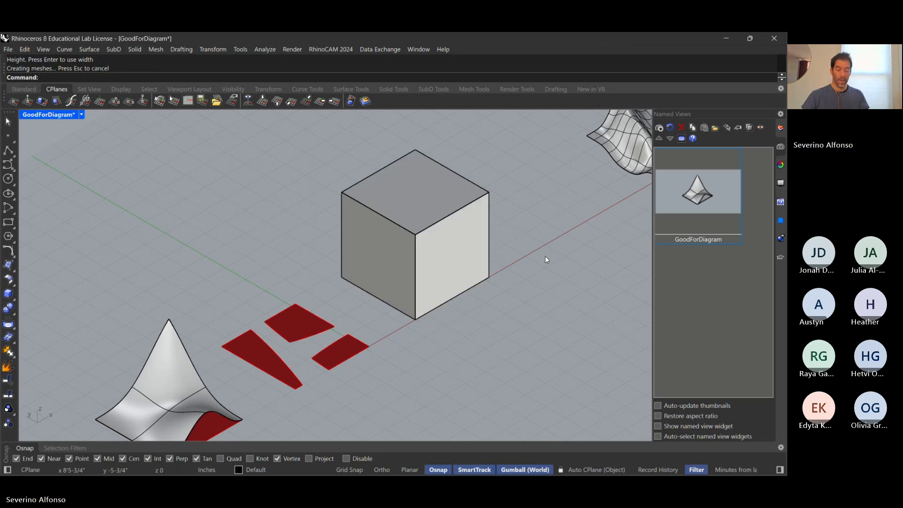
{"action": "left_click", "coordinate": [481, 228]}
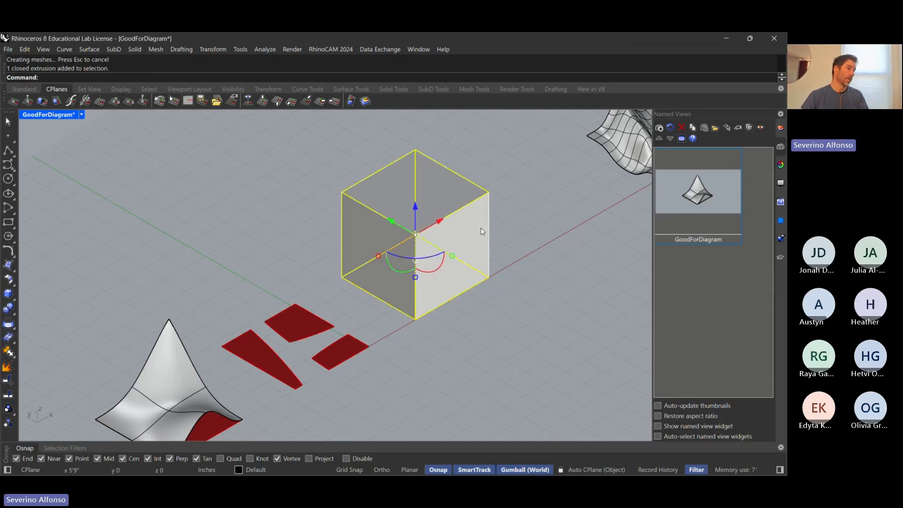
{"action": "key", "text": "Delete"}
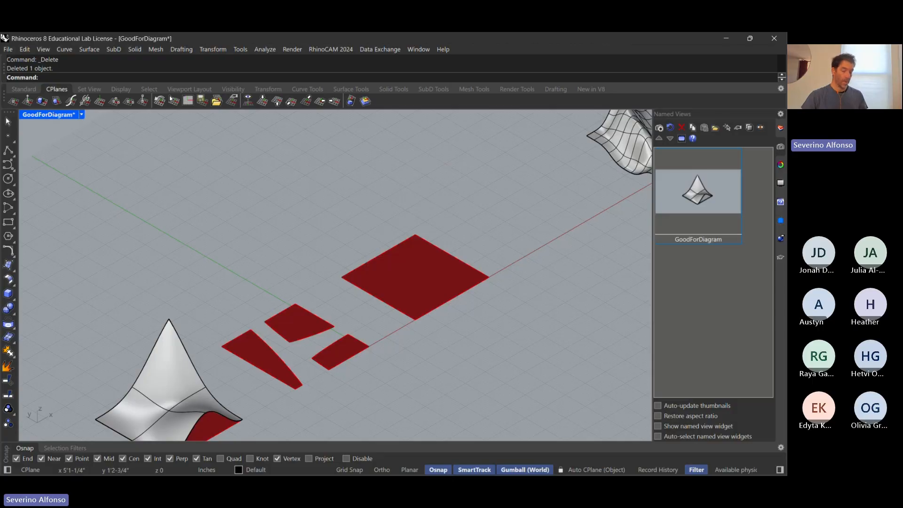
- Measure the side length of the copied red square with the Distance command
{"action": "type", "text": "Di"}
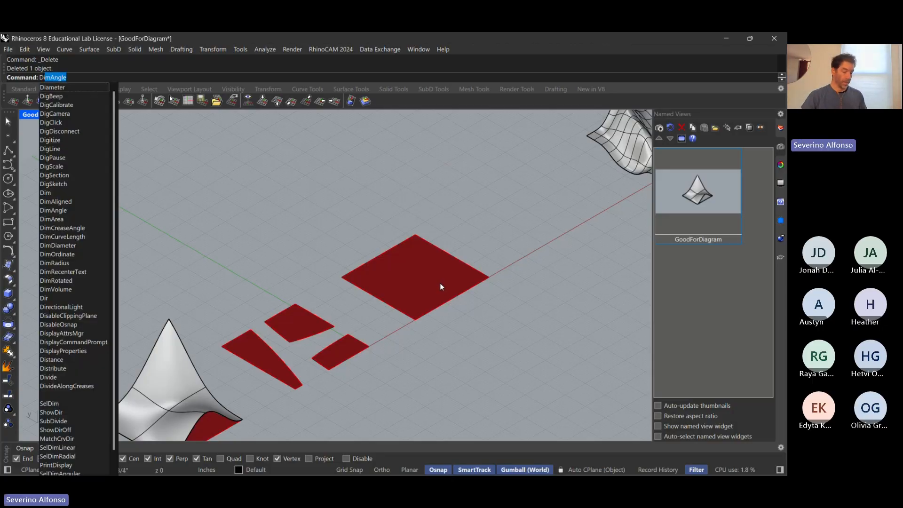
{"action": "type", "text": "st"}
{"action": "key", "text": "Return"}
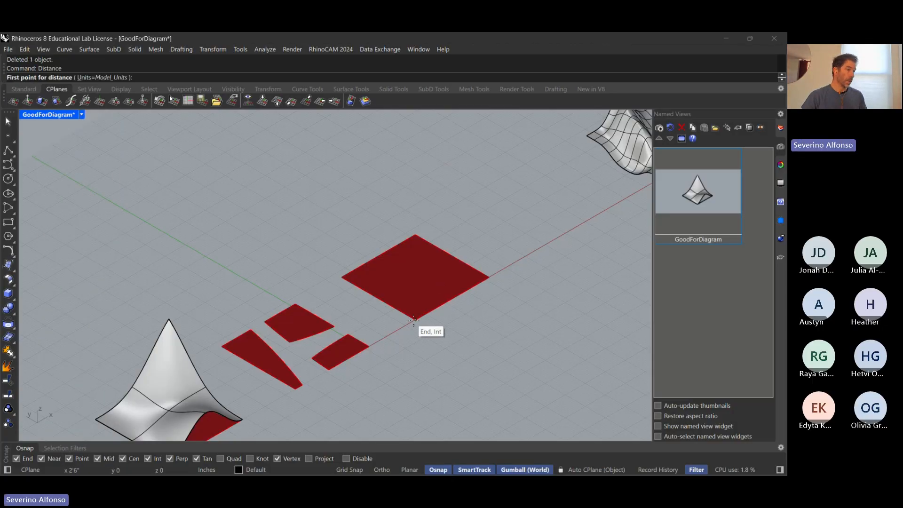
{"action": "left_click", "coordinate": [413, 320]}
{"action": "left_click", "coordinate": [489, 277]}
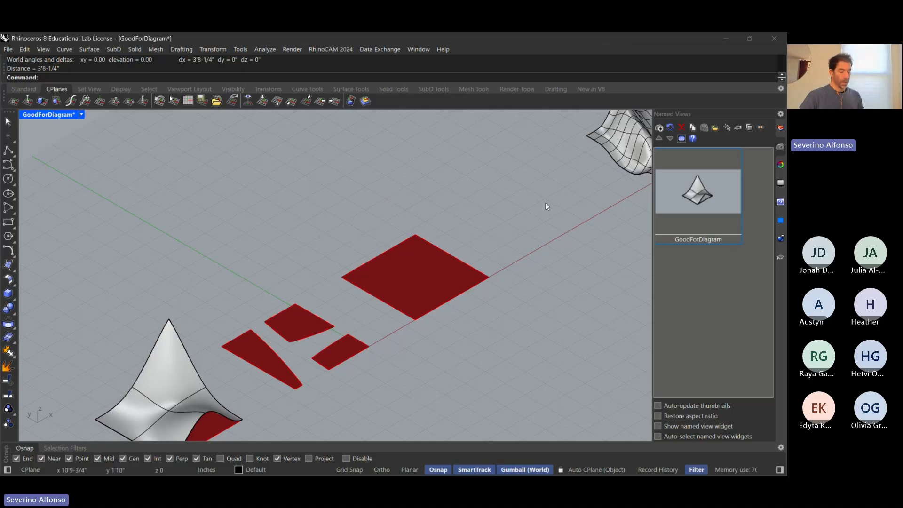
- Build a box on opposite corners of the copied red square, with a height matching the square's side length
{"action": "type", "text": "b"}
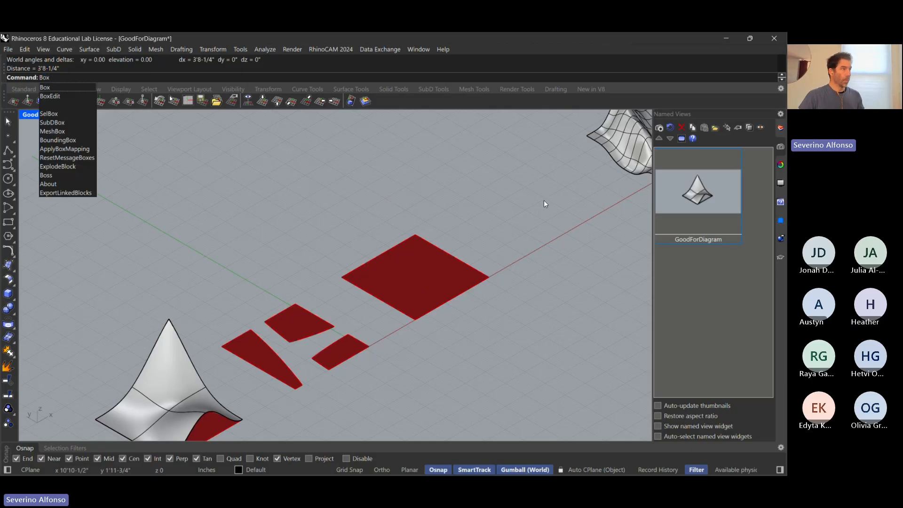
{"action": "key", "text": "Return"}
{"action": "left_click", "coordinate": [416, 235]}
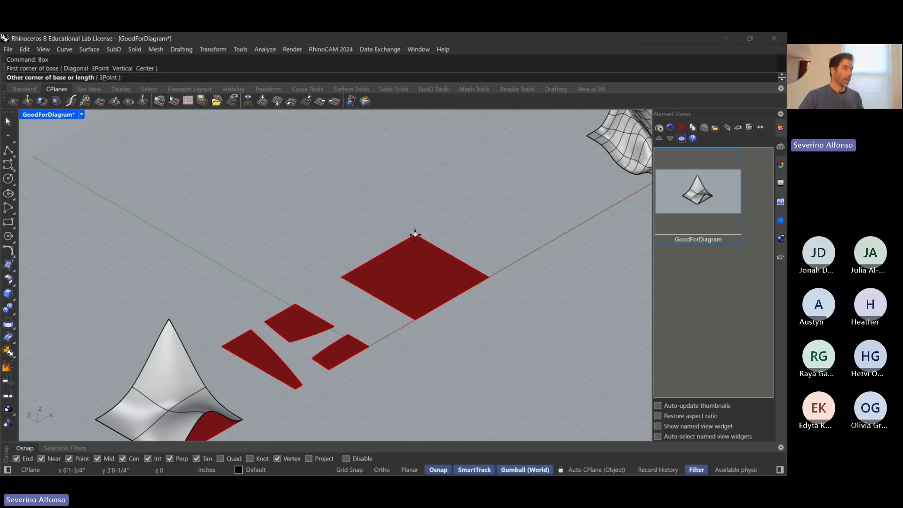
{"action": "left_click", "coordinate": [415, 322]}
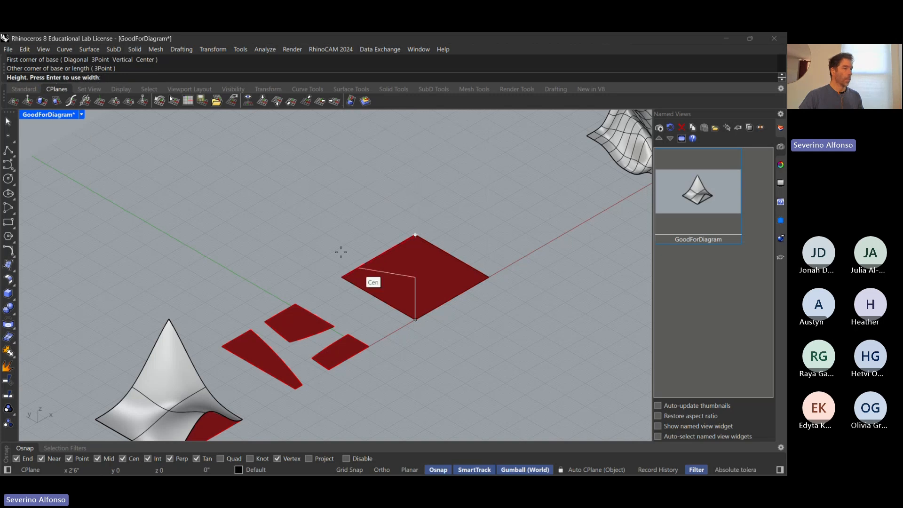
{"action": "left_click", "coordinate": [302, 222]}
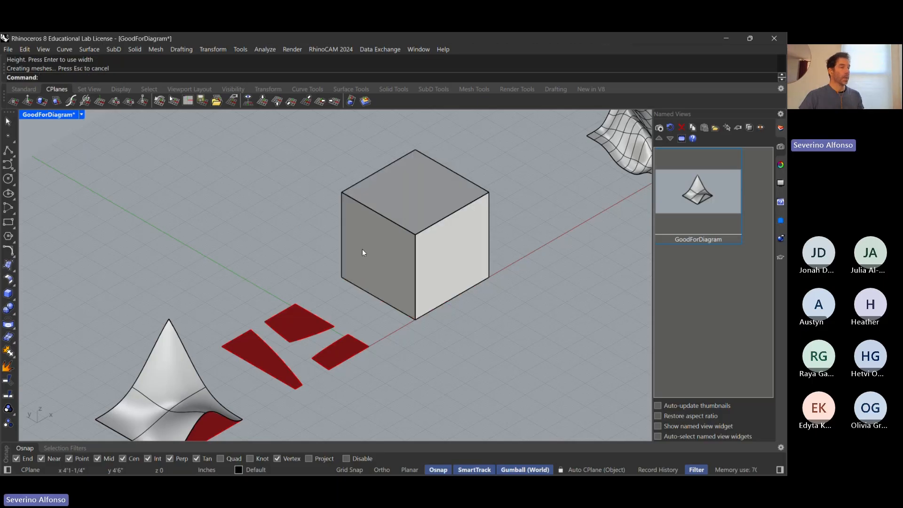
- Delete the red square surface beneath the box, keeping the box itself
{"action": "right_click_drag", "start_coordinate": [427, 291], "coordinate": [423, 230]}
{"action": "scroll", "coordinate": [442, 310], "scroll_direction": "down", "scroll_amount": 8}
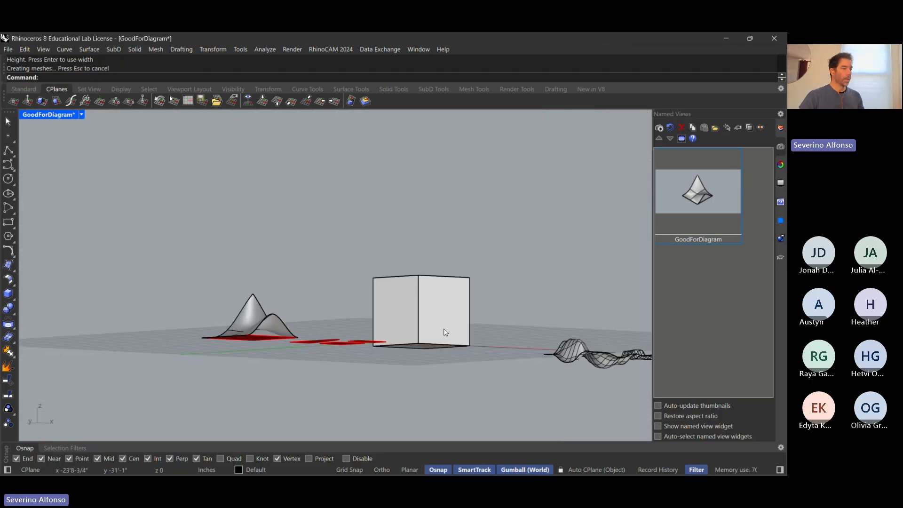
{"action": "right_click_drag", "start_coordinate": [444, 329], "coordinate": [419, 317], "text": "shift"}
{"action": "left_click", "coordinate": [416, 321]}
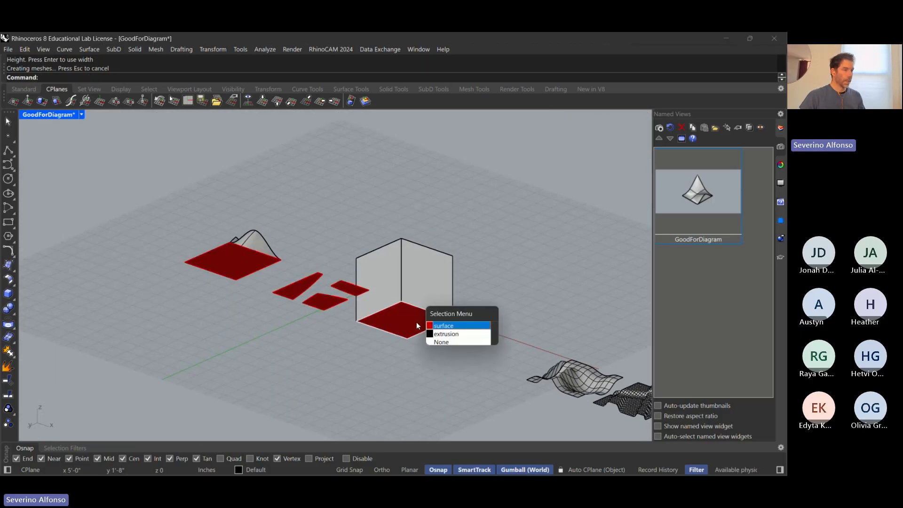
{"action": "left_click", "coordinate": [447, 328]}
{"action": "key", "text": "Delete"}
{"action": "right_click_drag", "start_coordinate": [416, 264], "coordinate": [413, 327]}
{"action": "left_click", "coordinate": [411, 195]}
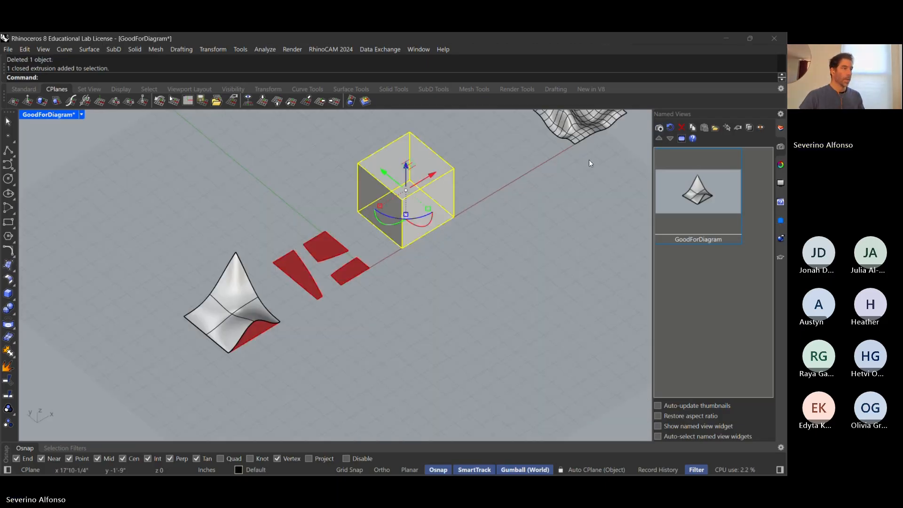
{"action": "left_click", "coordinate": [464, 235]}
{"action": "mouse_move", "coordinate": [464, 235]}
{"action": "right_mouse_down"}
{"action": "mouse_move", "coordinate": [435, 270]}
{"action": "mouse_move", "coordinate": [382, 264]}
{"action": "right_mouse_up"}
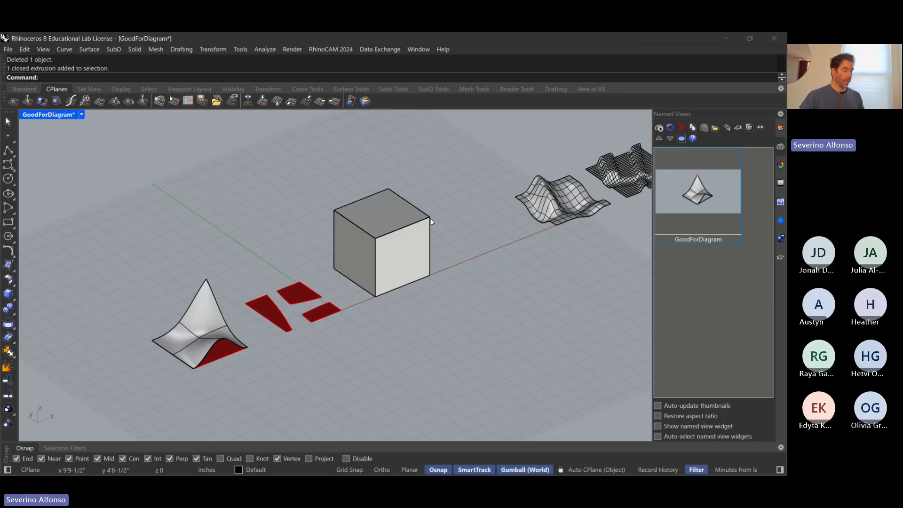
- Create a sphere centred on the cube's upper corner nearest the wavy surfaces, with a freely picked radius smaller than the cube's side
{"action": "type", "text": "Sphere"}
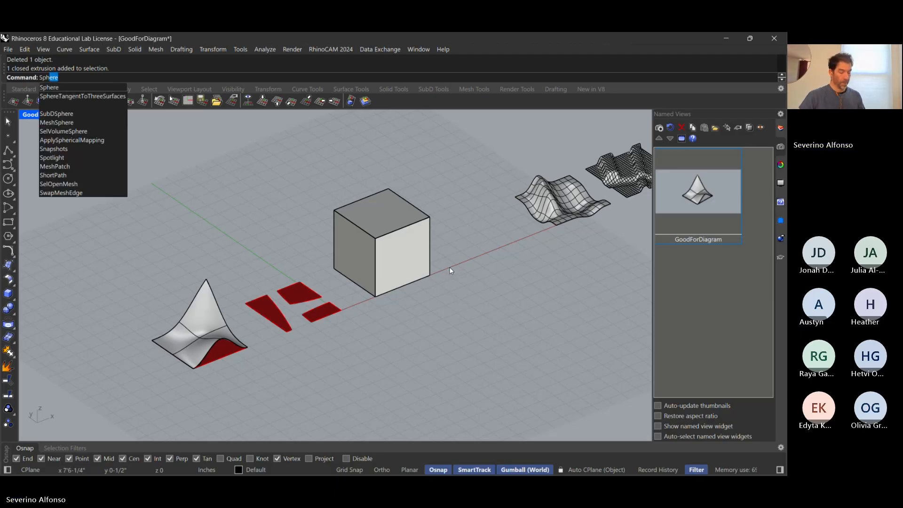
{"action": "key", "text": "Return"}
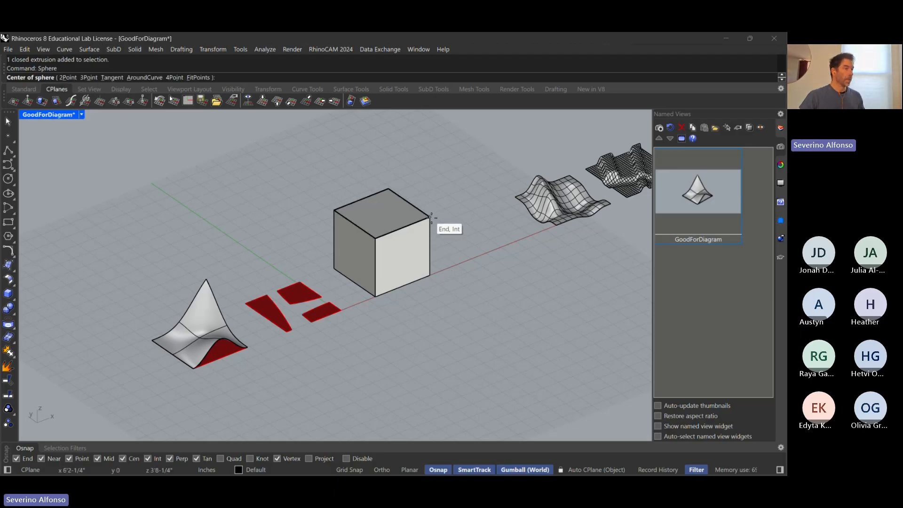
{"action": "left_click", "coordinate": [429, 217]}
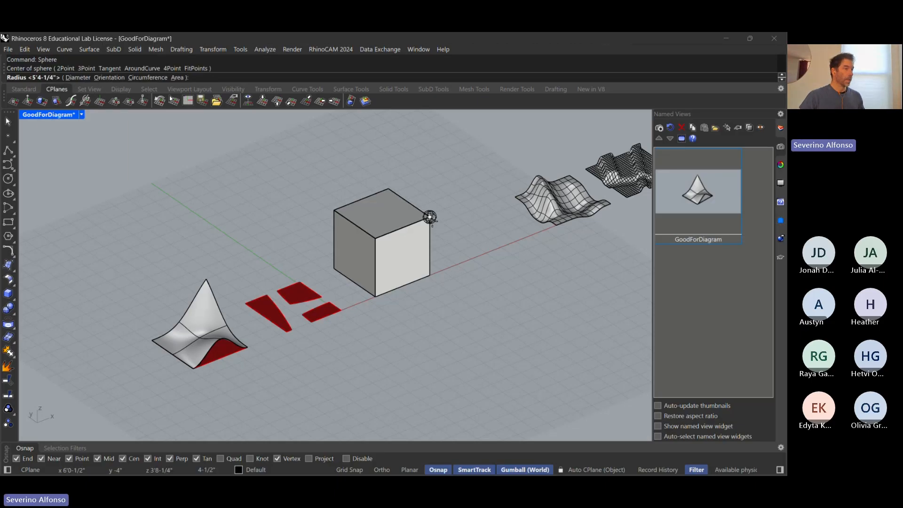
{"action": "left_click", "coordinate": [430, 246]}
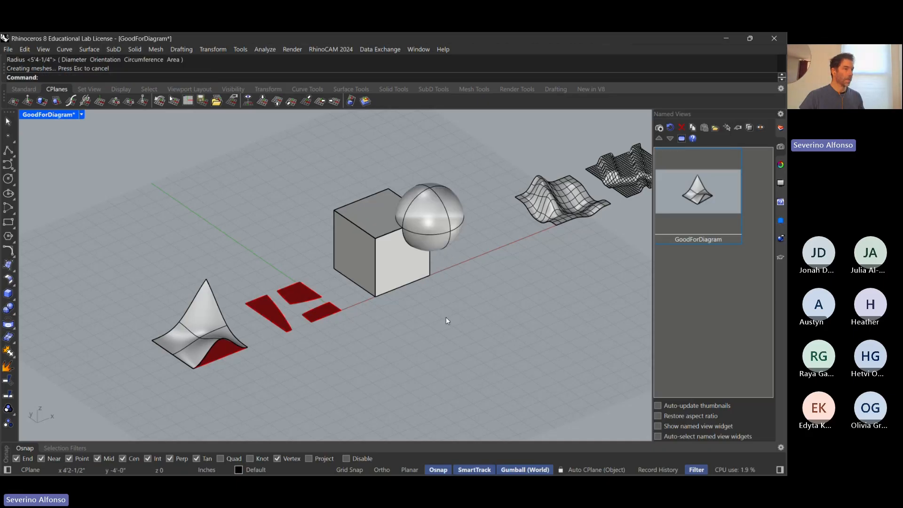
- Check the carved-cube reference diagram in the Google Slides presentation, and return to Rhino
{"action": "key", "text": "alt+Tab"}
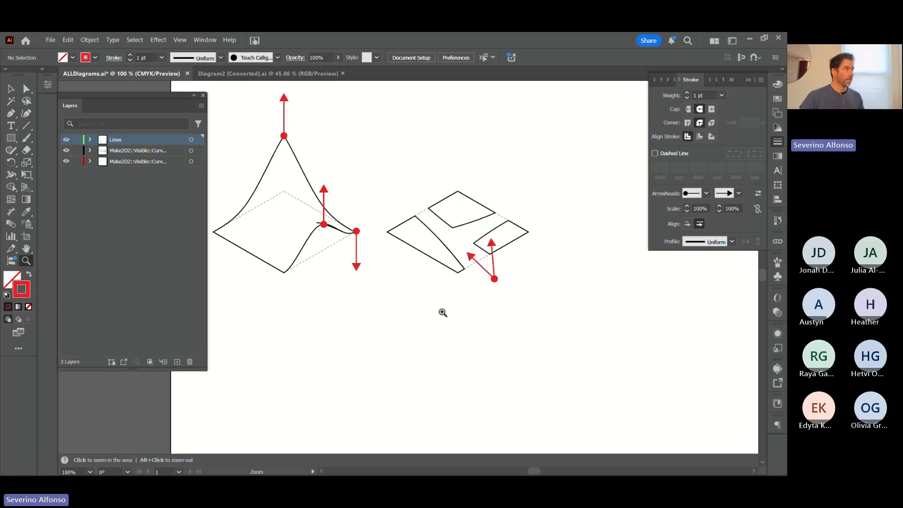
{"action": "key", "text": "alt+Tab"}
{"action": "key", "text": "alt+Tab"}
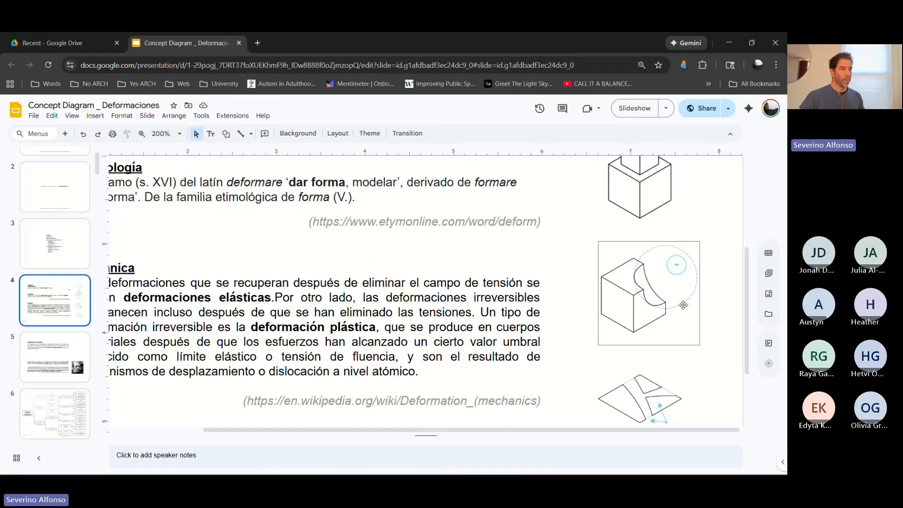
{"action": "key", "text": "alt+Tab"}
- Enlarge the sphere uniformly in 3D about its centre until it overlaps a large part of the cube
{"action": "left_click", "coordinate": [447, 230]}
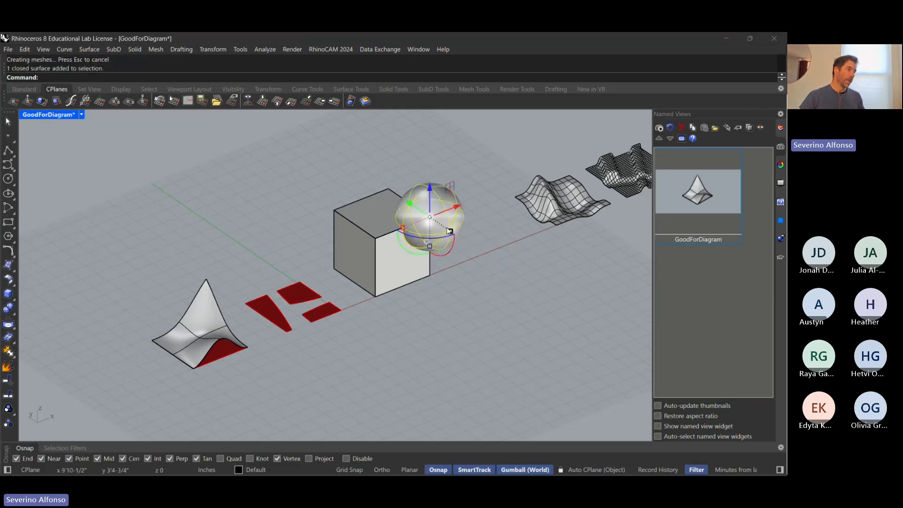
{"action": "left_click_drag", "start_coordinate": [449, 230], "coordinate": [459, 236], "text": "shift"}
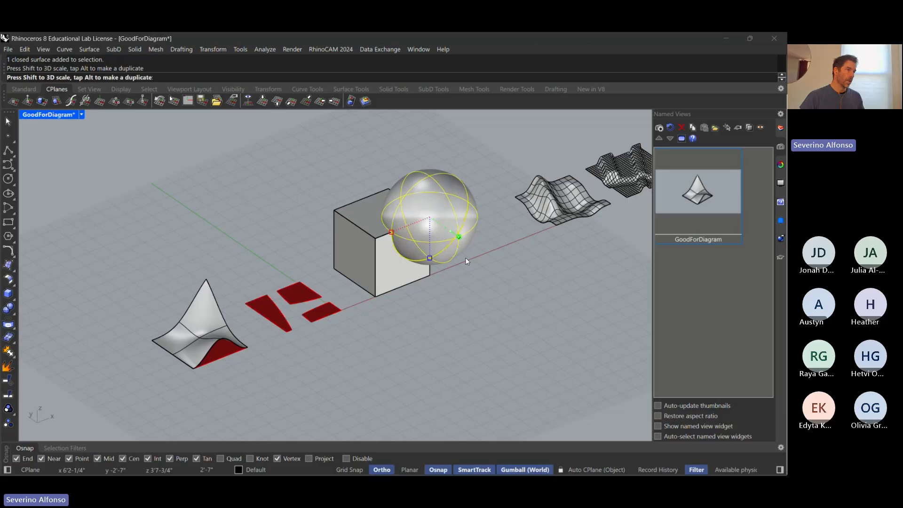
{"action": "left_click", "coordinate": [466, 296]}
{"action": "scroll", "coordinate": [422, 242], "scroll_direction": "up", "scroll_amount": 6}
{"action": "right_click_drag", "start_coordinate": [438, 234], "coordinate": [464, 275], "text": "shift"}
{"action": "left_click", "coordinate": [464, 274]}
{"action": "scroll", "coordinate": [453, 276], "scroll_direction": "down", "scroll_amount": 2}
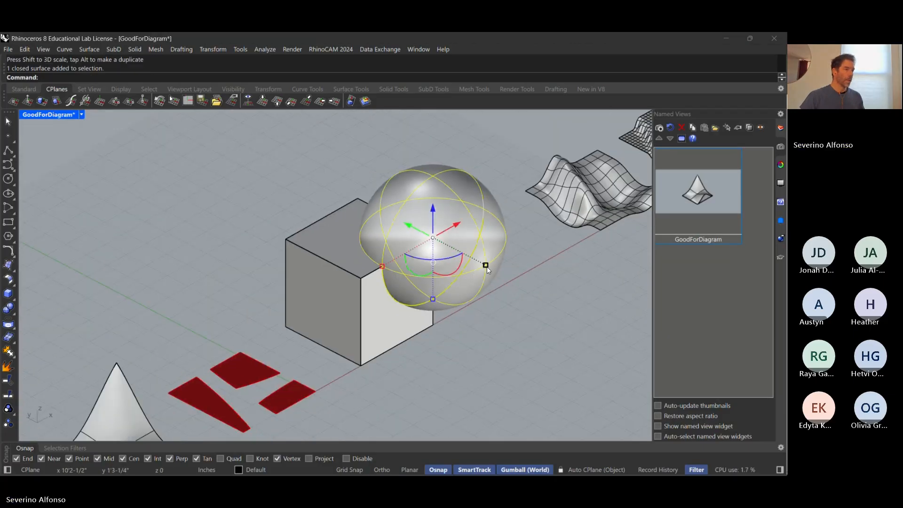
{"action": "left_click_drag", "start_coordinate": [487, 267], "coordinate": [499, 319], "text": "shift"}
{"action": "left_click", "coordinate": [481, 309]}
{"action": "right_click_drag", "start_coordinate": [481, 309], "coordinate": [462, 308]}
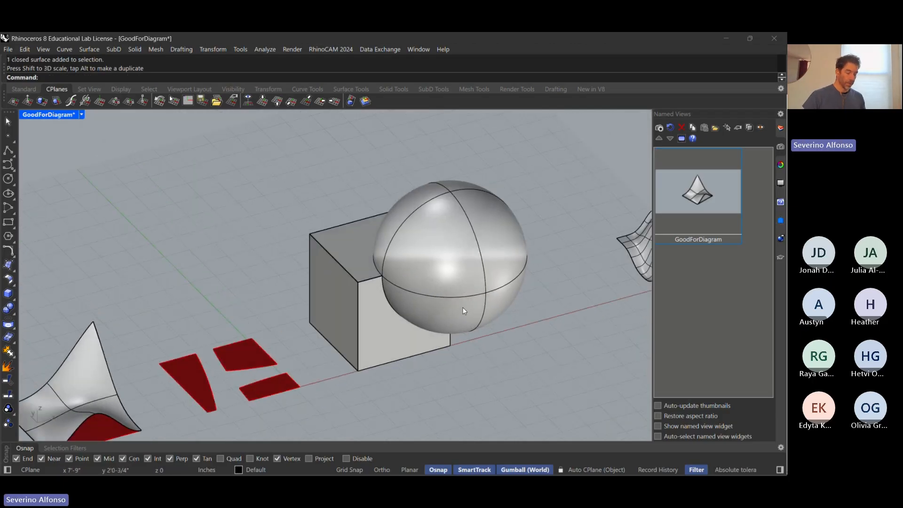
- Detach the Solid Tools set so it floats over an empty part of the viewport
{"action": "type", "text": "Boolean"}
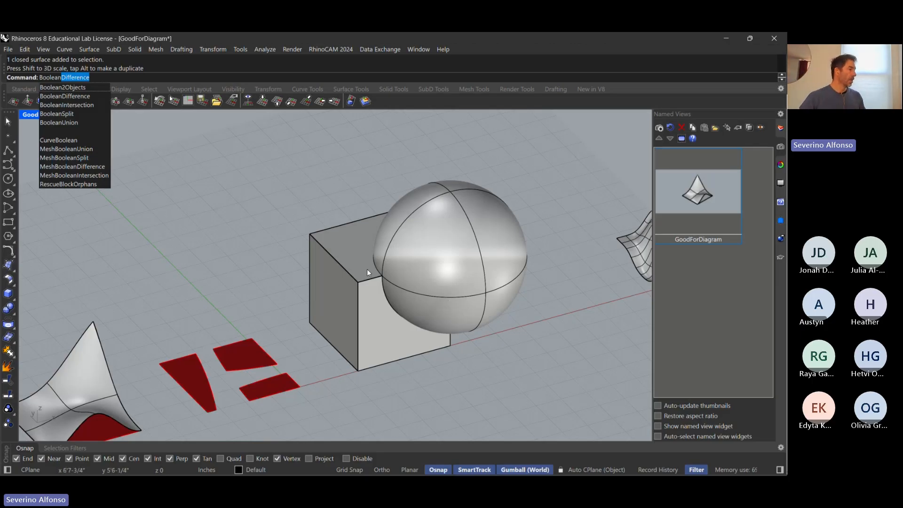
{"action": "key", "text": "Escape"}
{"action": "left_click", "coordinate": [15, 313]}
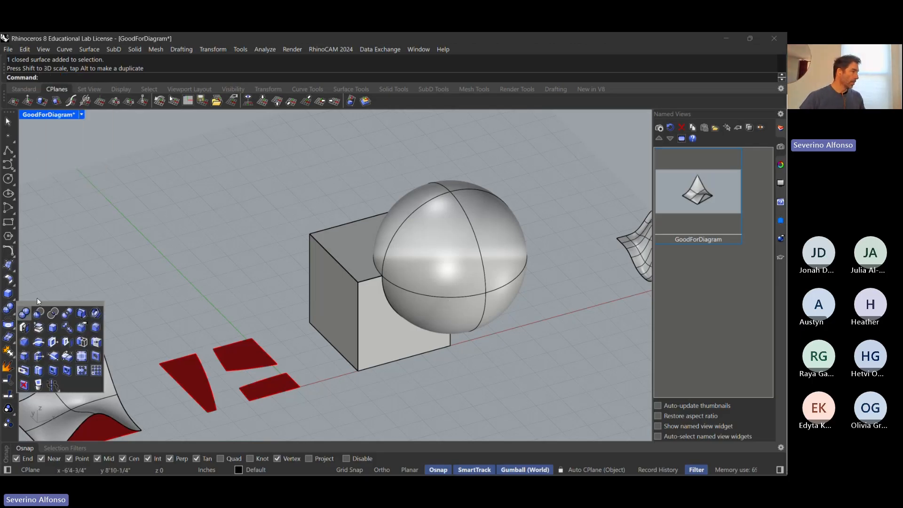
{"action": "left_click_drag", "start_coordinate": [45, 304], "coordinate": [80, 137]}
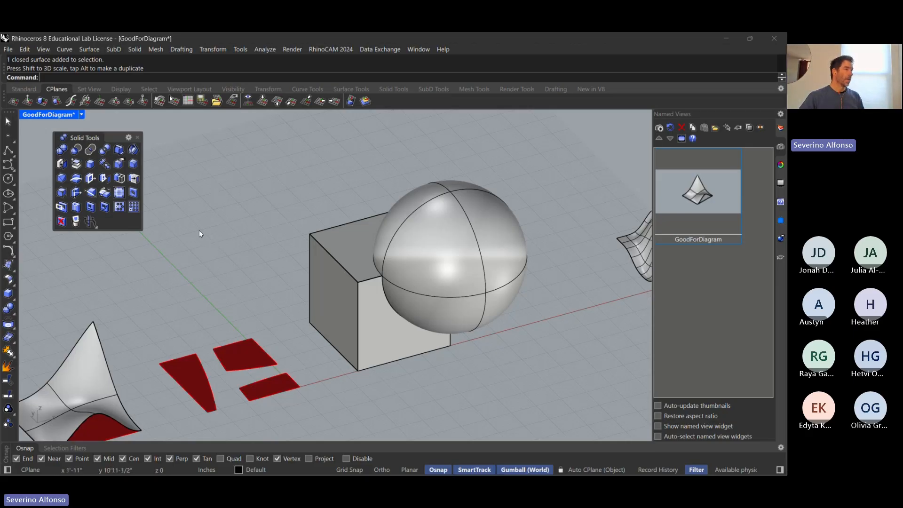
{"action": "left_click", "coordinate": [338, 269]}
{"action": "left_click", "coordinate": [489, 250]}
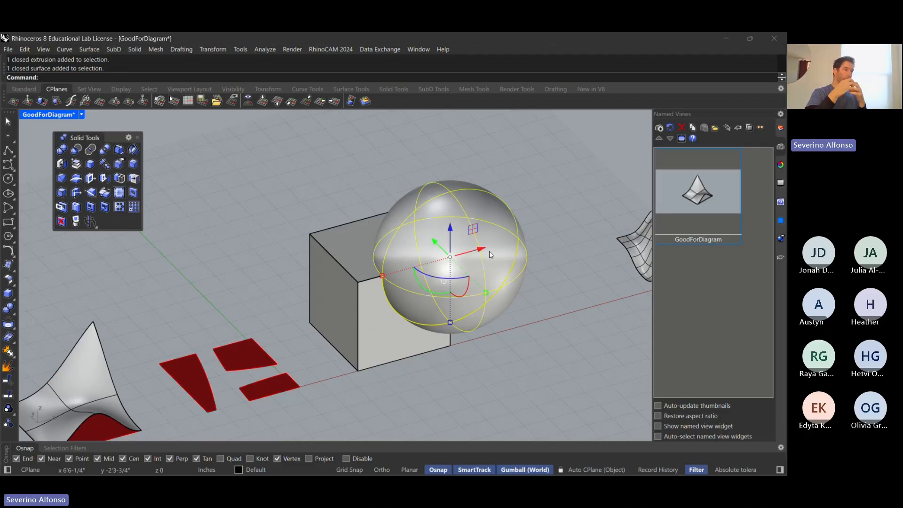
{"action": "left_click", "coordinate": [285, 177]}
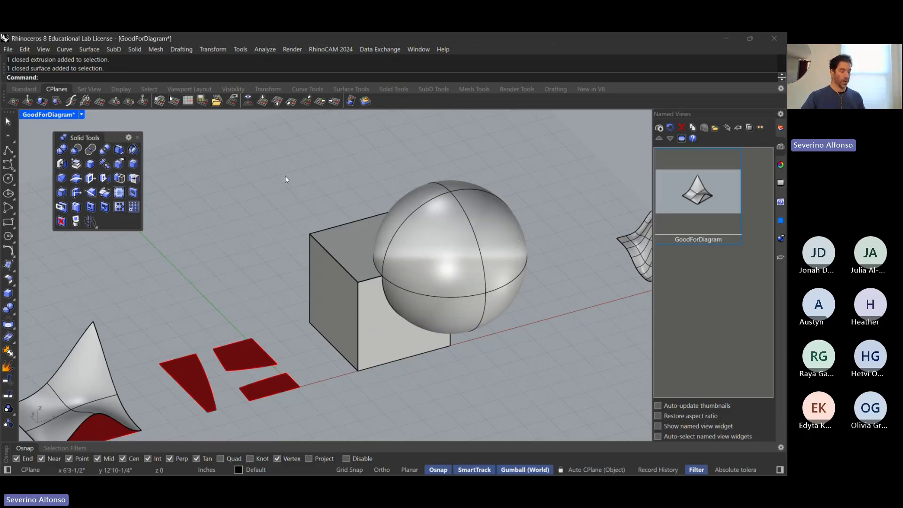
- Merge the cube and the sphere into one solid with BooleanUnion
{"action": "type", "text": "Boolean"}
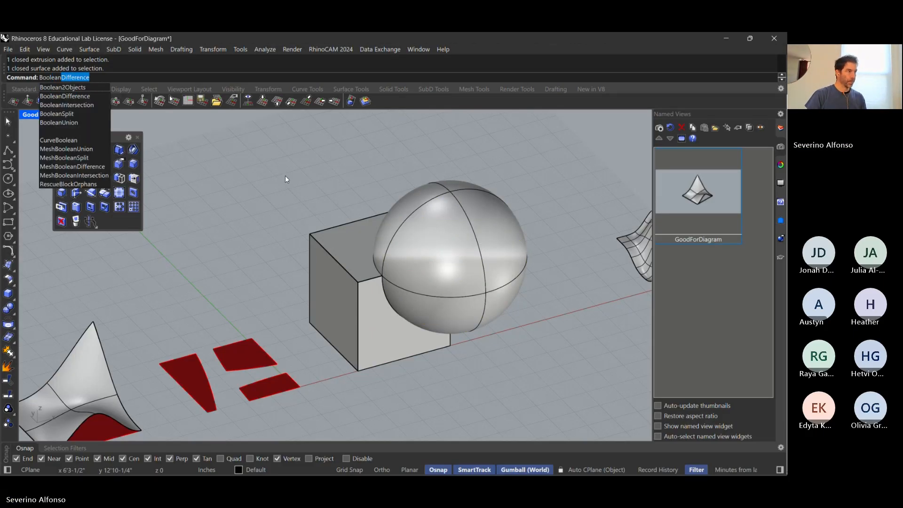
{"action": "type", "text": "Union"}
{"action": "key", "text": "Return"}
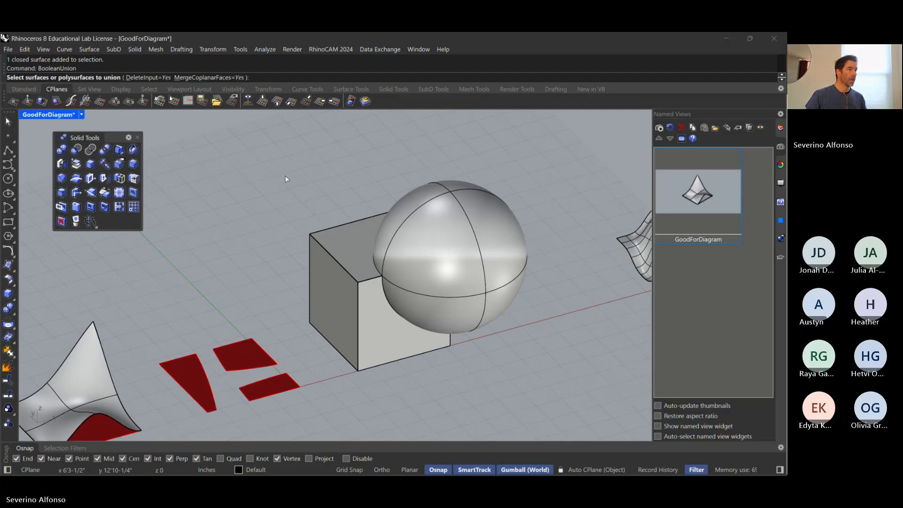
{"action": "left_click", "coordinate": [351, 239]}
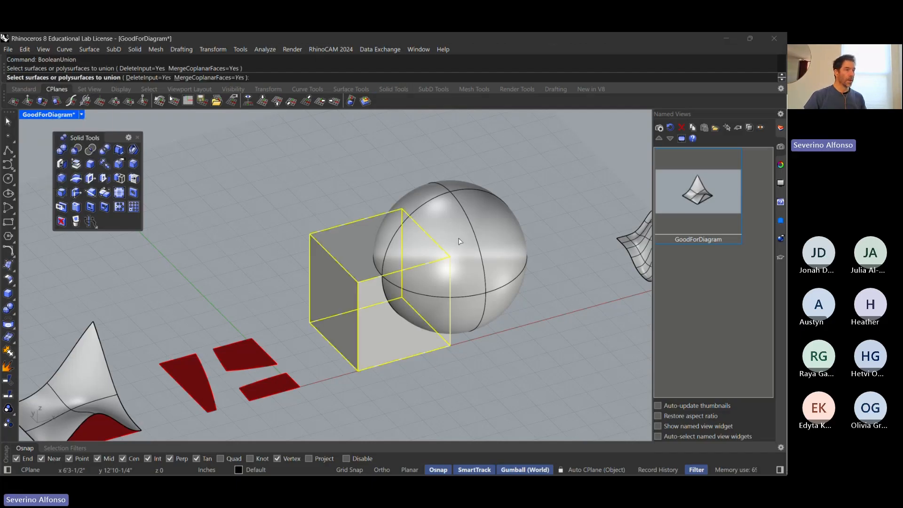
{"action": "left_click", "coordinate": [491, 238]}
{"action": "key", "text": "Return"}
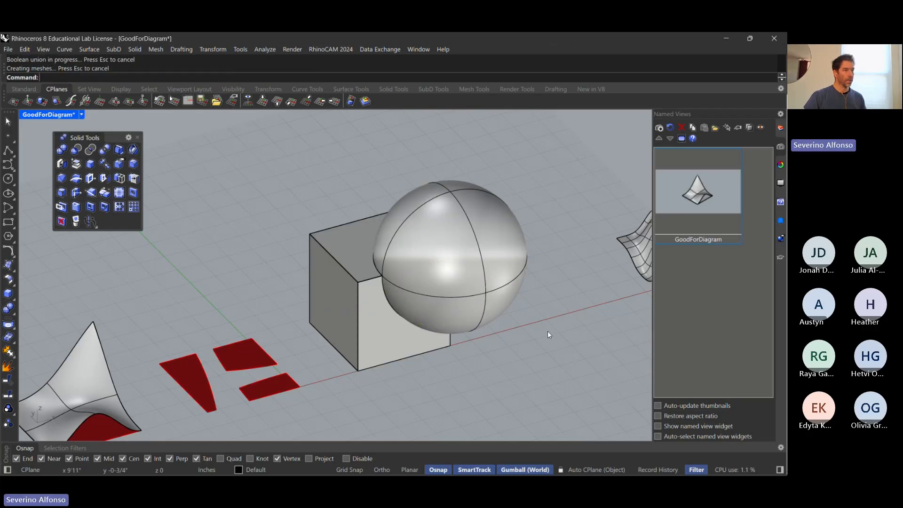
- Set the viewport's display mode to Wireframe to examine how the cube and sphere are joined
{"action": "middle_click", "coordinate": [402, 301]}
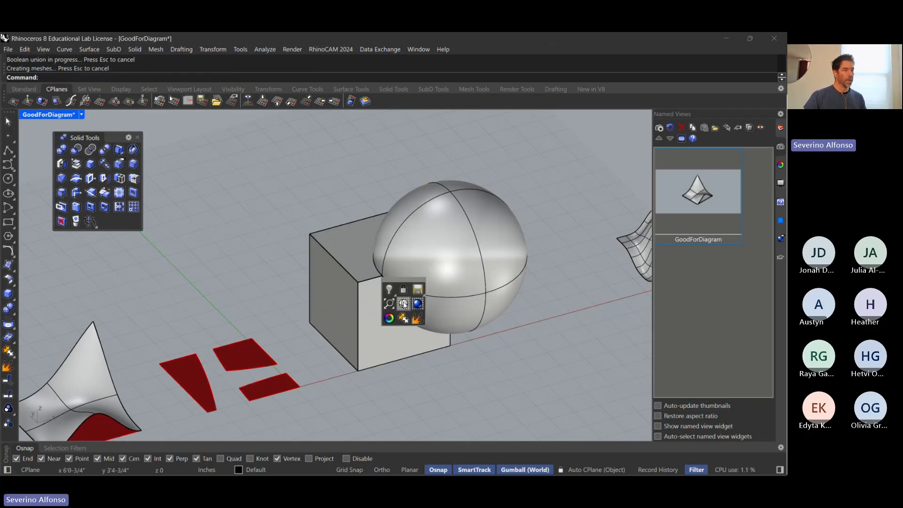
{"action": "left_click", "coordinate": [81, 115]}
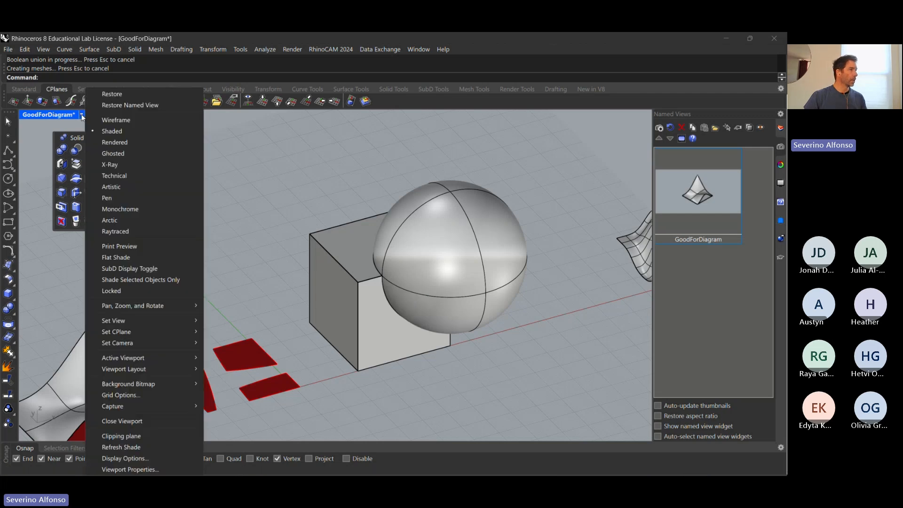
{"action": "left_click", "coordinate": [120, 122]}
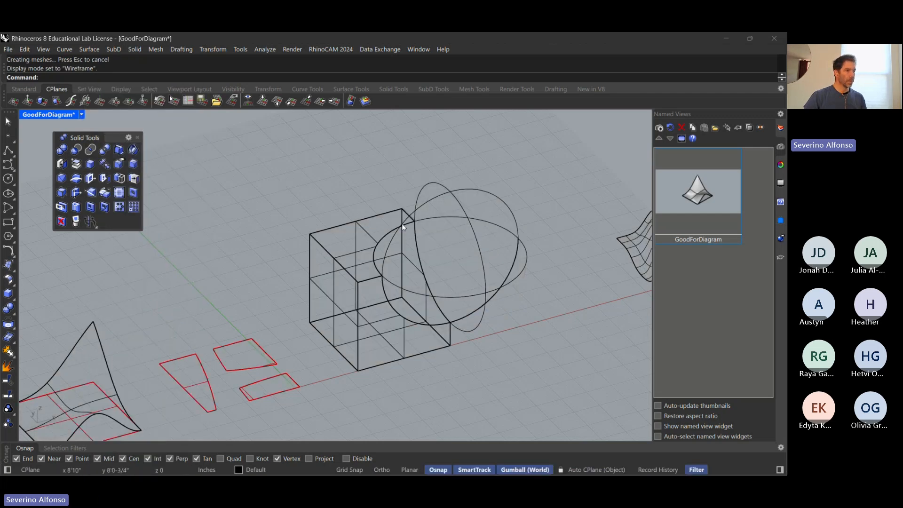
{"action": "scroll", "coordinate": [422, 282], "scroll_direction": "up", "scroll_amount": 2}
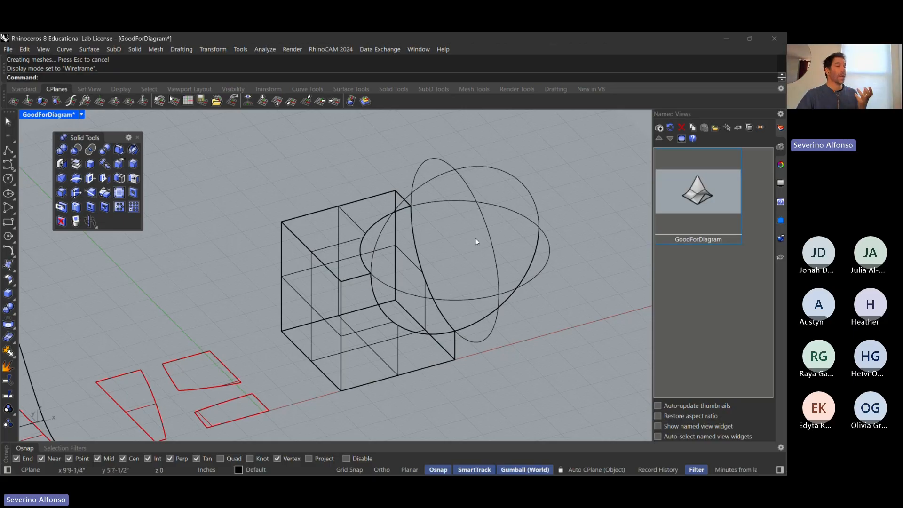
- Set the viewport display to Shaded, undo the Boolean union, and check that the sphere and box select separately
{"action": "left_click", "coordinate": [82, 115]}
{"action": "left_click", "coordinate": [101, 125]}
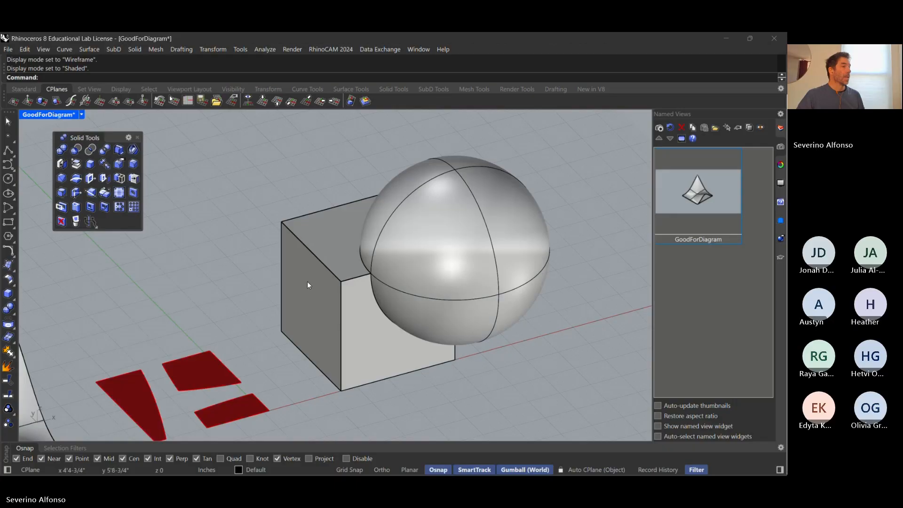
{"action": "key", "text": "ctrl+z"}
{"action": "key", "text": "ctrl+z"}
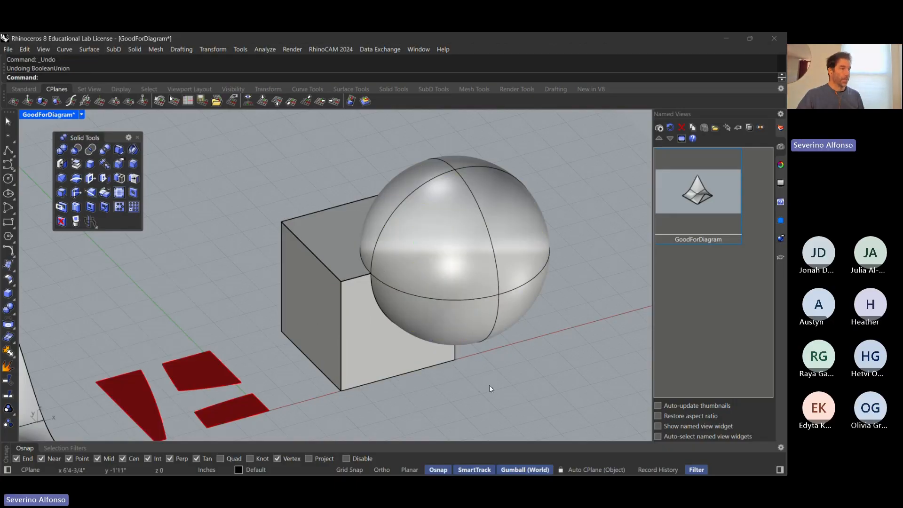
{"action": "left_click", "coordinate": [470, 280]}
{"action": "left_click", "coordinate": [354, 315]}
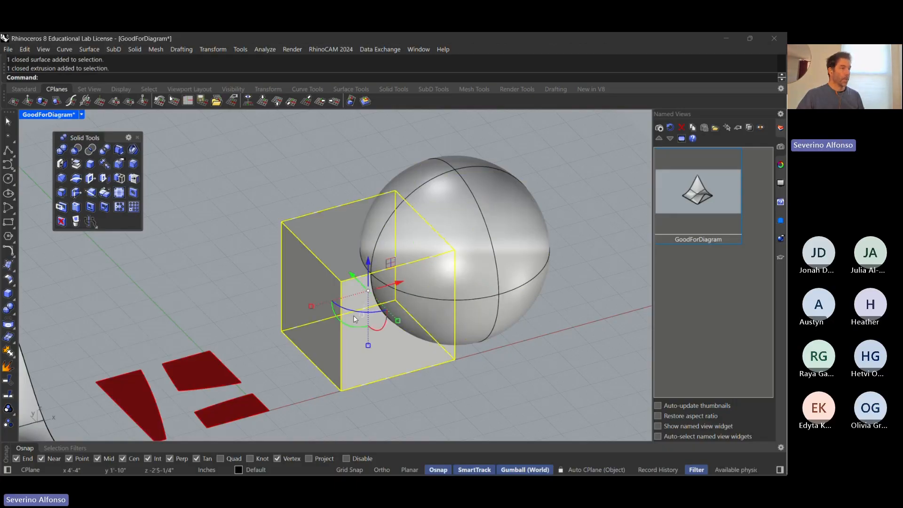
{"action": "left_click", "coordinate": [519, 398]}
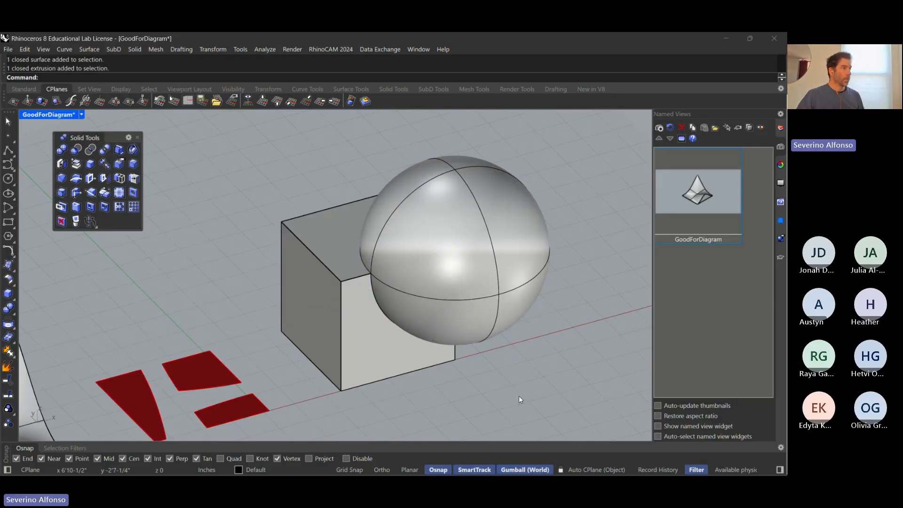
- Subtract the sphere from the box with Boolean Difference and view the hollowed corner from the front
{"action": "left_click", "coordinate": [75, 151]}
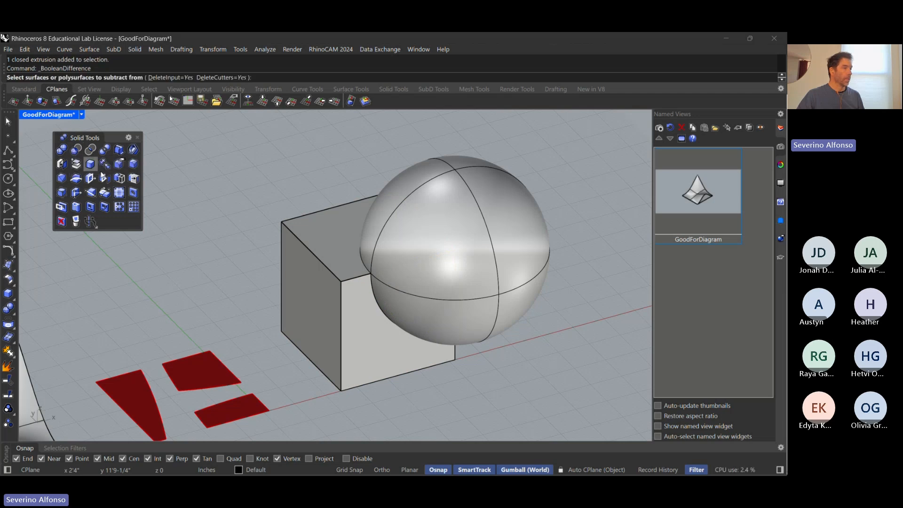
{"action": "left_click", "coordinate": [302, 282]}
{"action": "key", "text": "Return"}
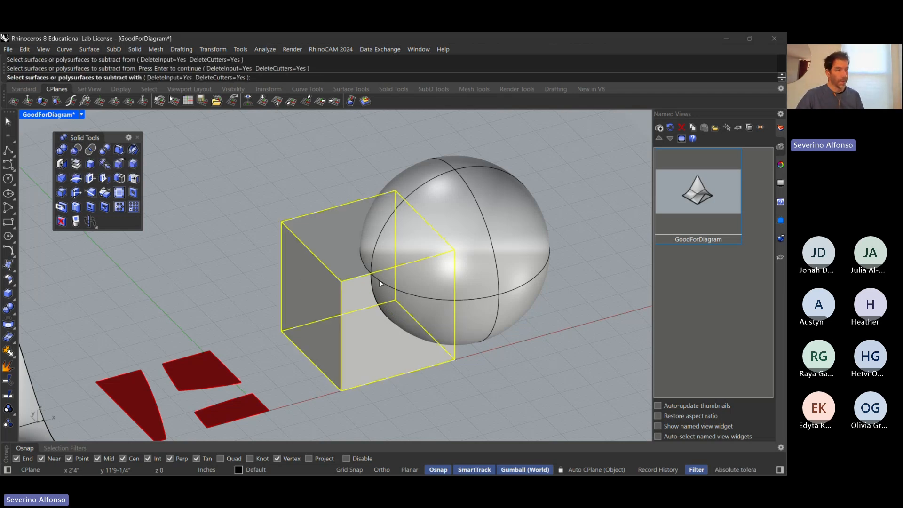
{"action": "left_click", "coordinate": [504, 267]}
{"action": "key", "text": "Return"}
{"action": "right_click_drag", "start_coordinate": [495, 285], "coordinate": [440, 290]}
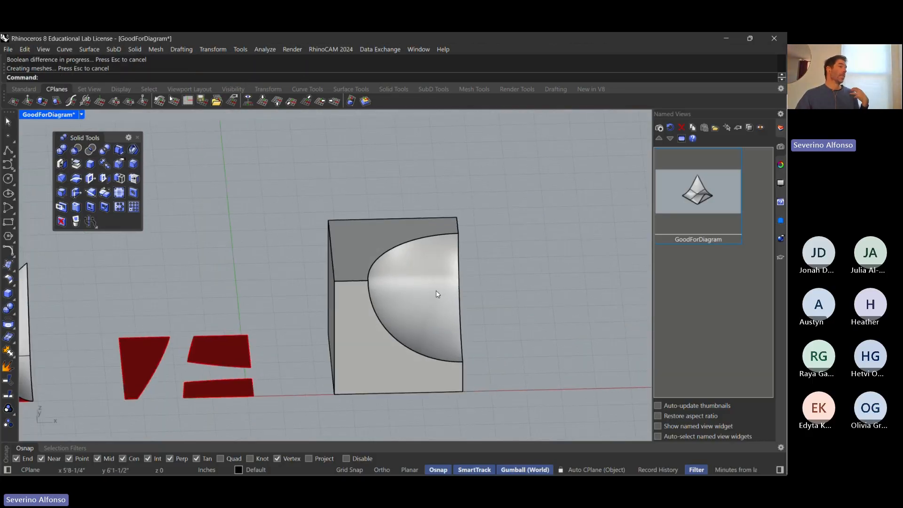
- Undo the subtraction of the sphere from the box and clear the selection
{"action": "key", "text": "ctrl+z"}
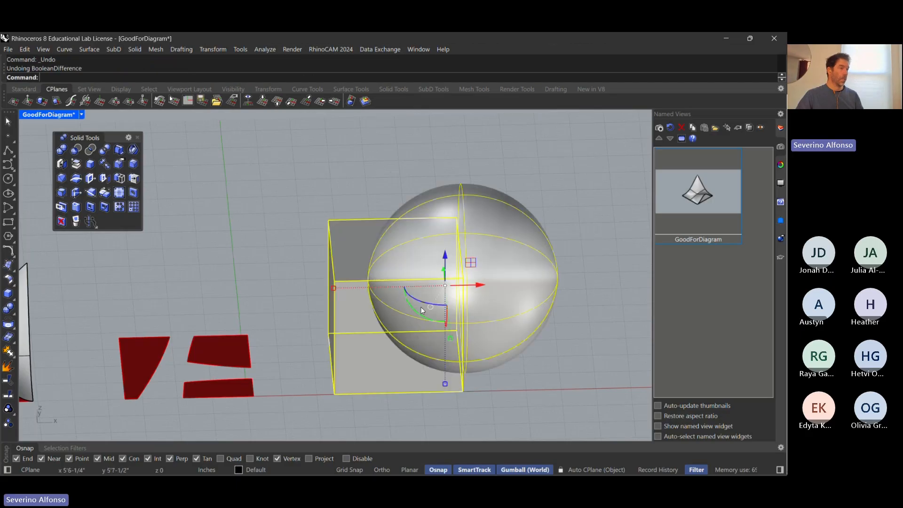
{"action": "scroll", "coordinate": [381, 306], "scroll_direction": "down", "scroll_amount": 4}
{"action": "key", "text": "Escape"}
{"action": "right_click_drag", "start_coordinate": [352, 306], "coordinate": [411, 332]}
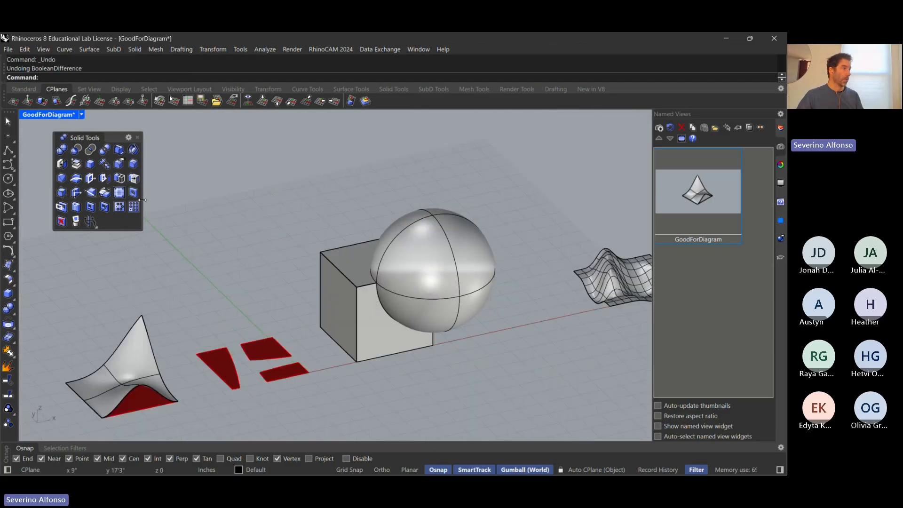
- Subtract the box from the sphere with Boolean Difference and inspect the notch cut into the sphere
{"action": "left_click", "coordinate": [73, 151]}
{"action": "left_click", "coordinate": [459, 267]}
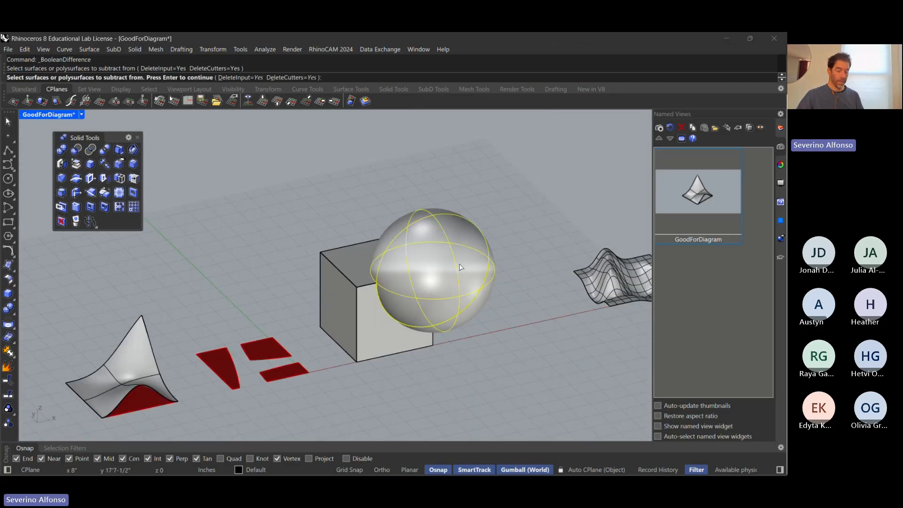
{"action": "key", "text": "Return"}
{"action": "left_click", "coordinate": [343, 296]}
{"action": "key", "text": "Return"}
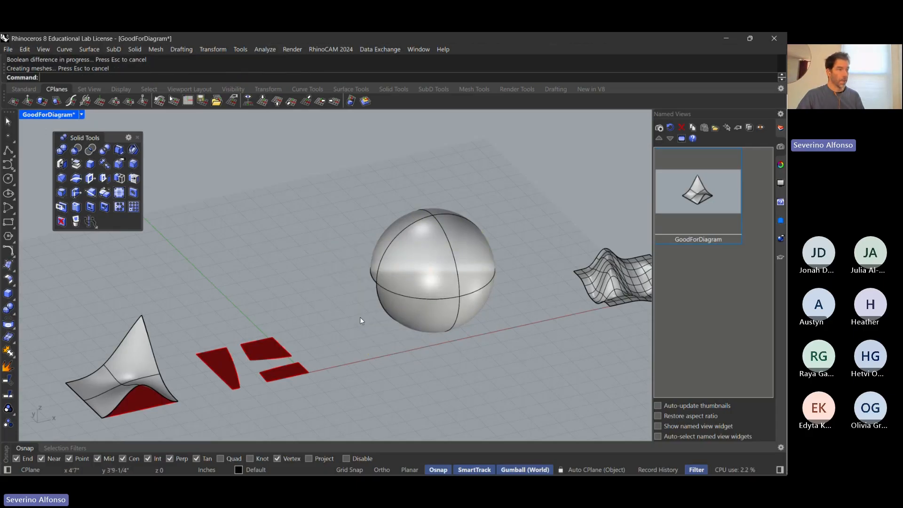
{"action": "right_click_drag", "start_coordinate": [360, 317], "coordinate": [455, 254]}
{"action": "scroll", "coordinate": [316, 325], "scroll_direction": "up", "scroll_amount": 6}
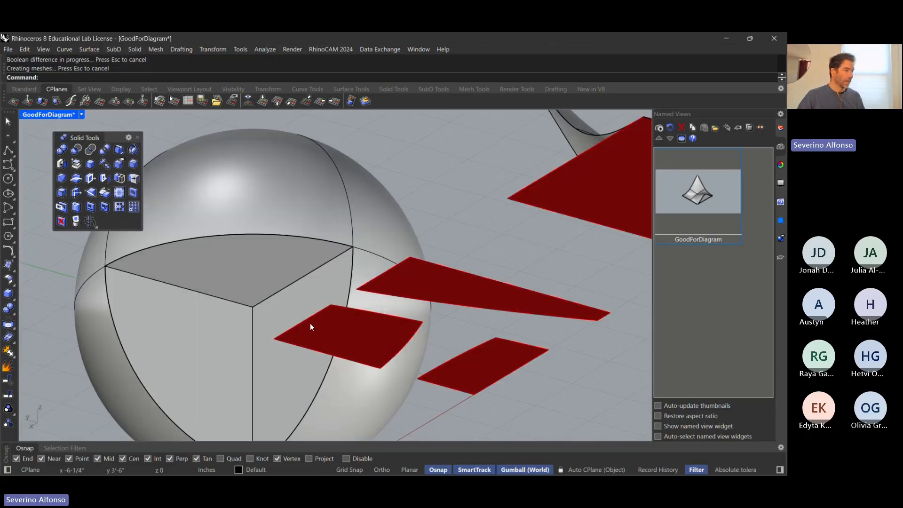
- Undo the subtraction of the box from the sphere and clear the selection
{"action": "scroll", "coordinate": [310, 321], "scroll_direction": "down", "scroll_amount": 4}
{"action": "right_click_drag", "start_coordinate": [372, 246], "coordinate": [355, 308]}
{"action": "key", "text": "ctrl+z"}
{"action": "scroll", "coordinate": [313, 298], "scroll_direction": "down", "scroll_amount": 4}
{"action": "key", "text": "Escape"}
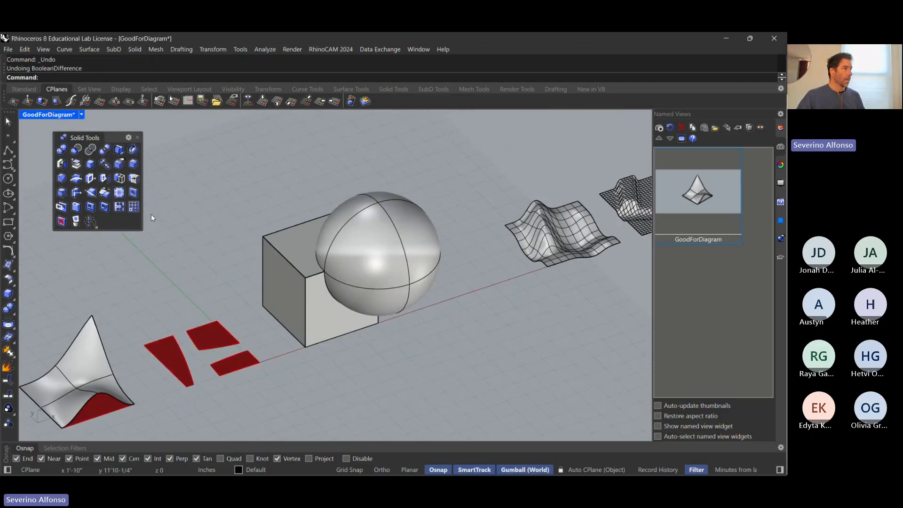
{"action": "left_click", "coordinate": [89, 150]}
{"action": "scroll", "coordinate": [301, 279], "scroll_direction": "up", "scroll_amount": 3}
{"action": "left_click", "coordinate": [293, 279]}
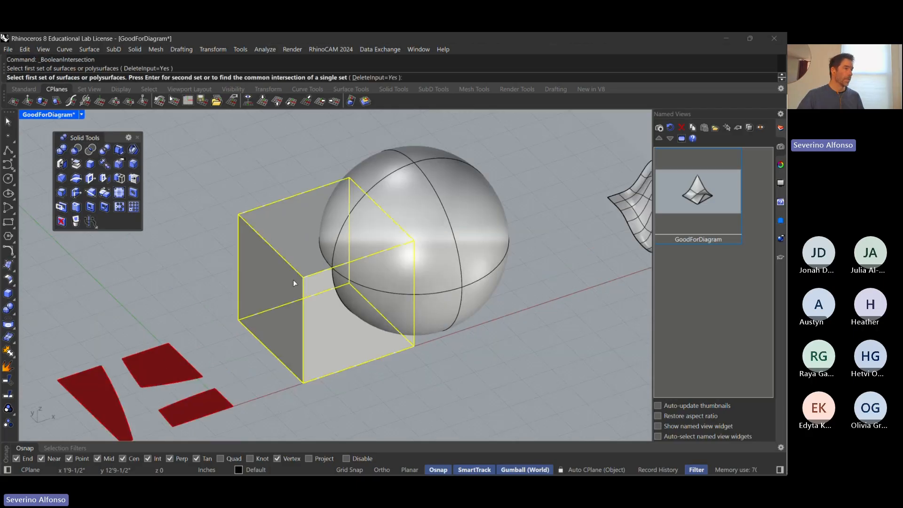
{"action": "left_click", "coordinate": [445, 255]}
{"action": "key", "text": "Return"}
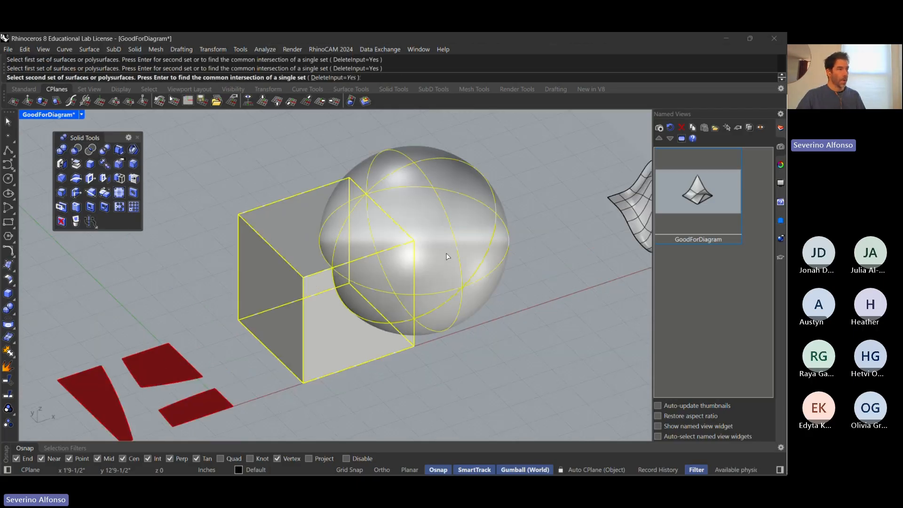
- Create the Boolean Intersection of the box and sphere, keeping only their overlapping volume, and inspect the resulting solid
{"action": "left_click", "coordinate": [293, 287]}
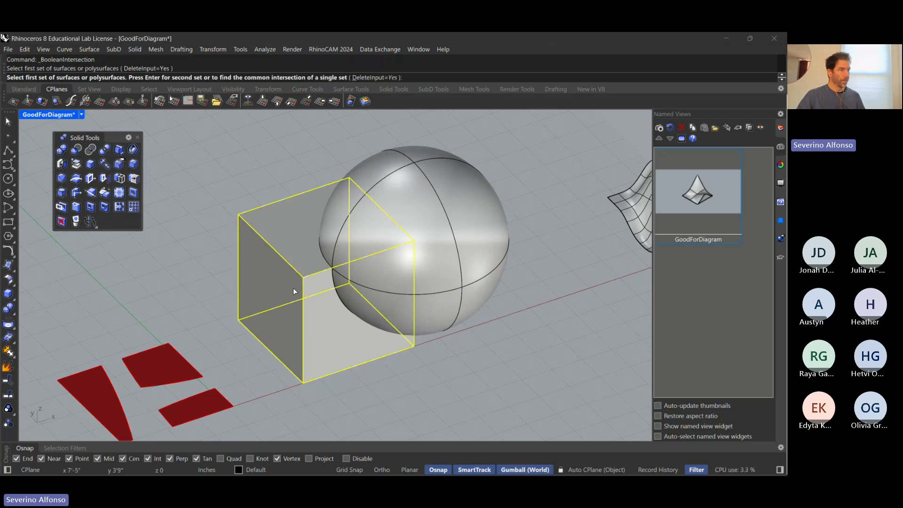
{"action": "left_click", "coordinate": [460, 257]}
{"action": "key", "text": "Return"}
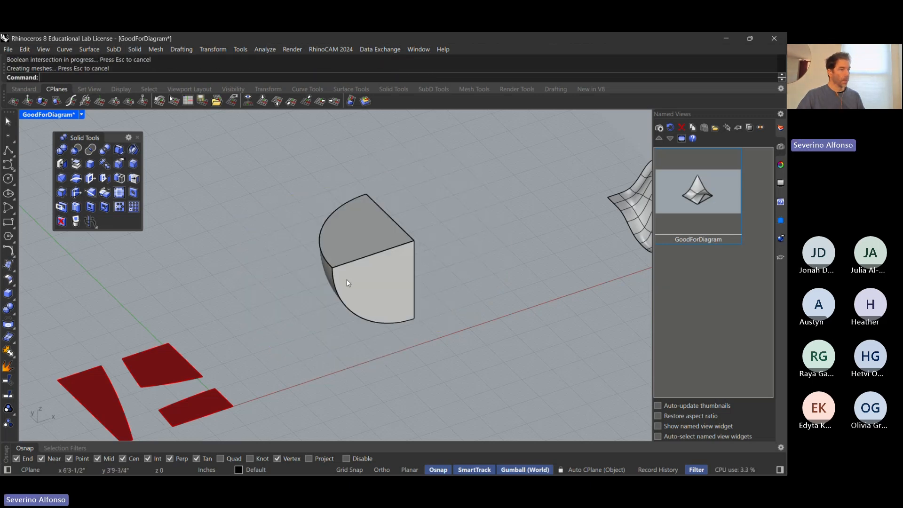
{"action": "mouse_move", "coordinate": [346, 280]}
{"action": "right_mouse_down"}
{"action": "mouse_move", "coordinate": [391, 247]}
{"action": "mouse_move", "coordinate": [360, 248]}
{"action": "mouse_move", "coordinate": [343, 270]}
{"action": "right_mouse_up"}
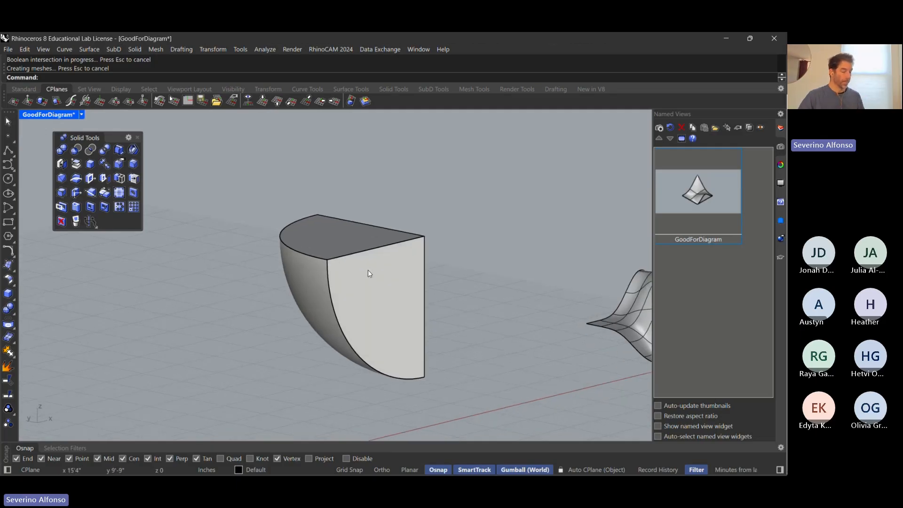
- Undo the Boolean intersection and deselect the restored box and sphere
{"action": "key", "text": "ctrl+z"}
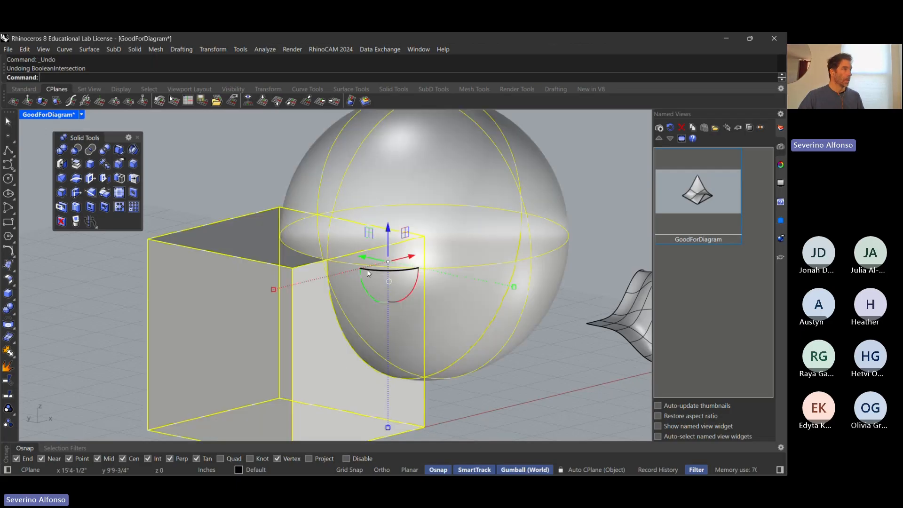
{"action": "key", "text": "Escape"}
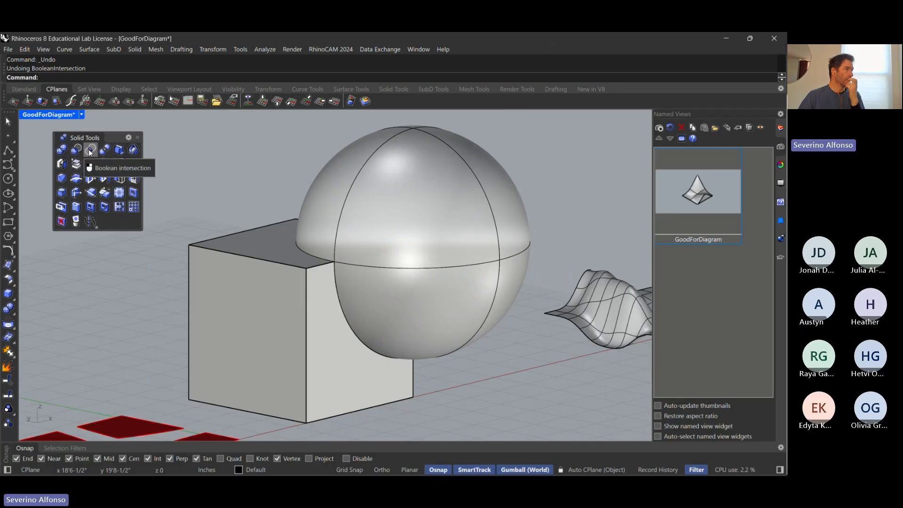
{"action": "scroll", "coordinate": [154, 326], "scroll_direction": "down", "scroll_amount": 3}
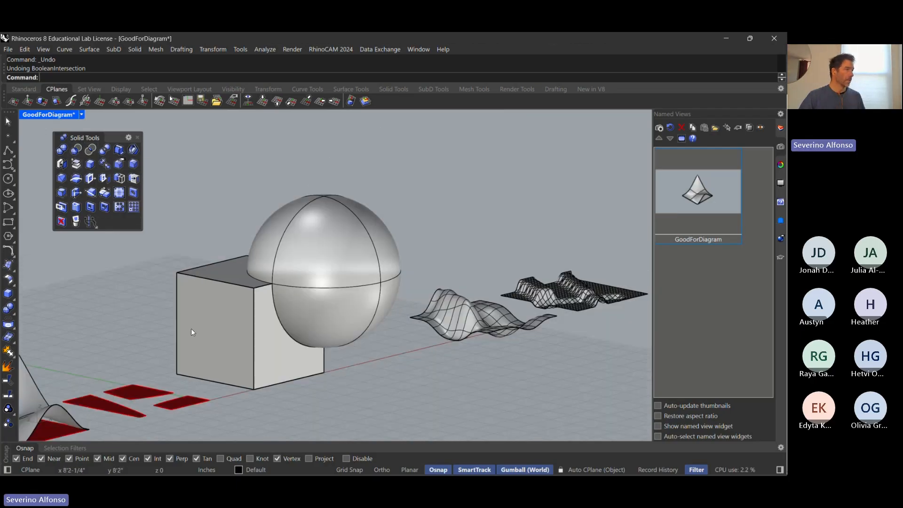
{"action": "left_click", "coordinate": [103, 152]}
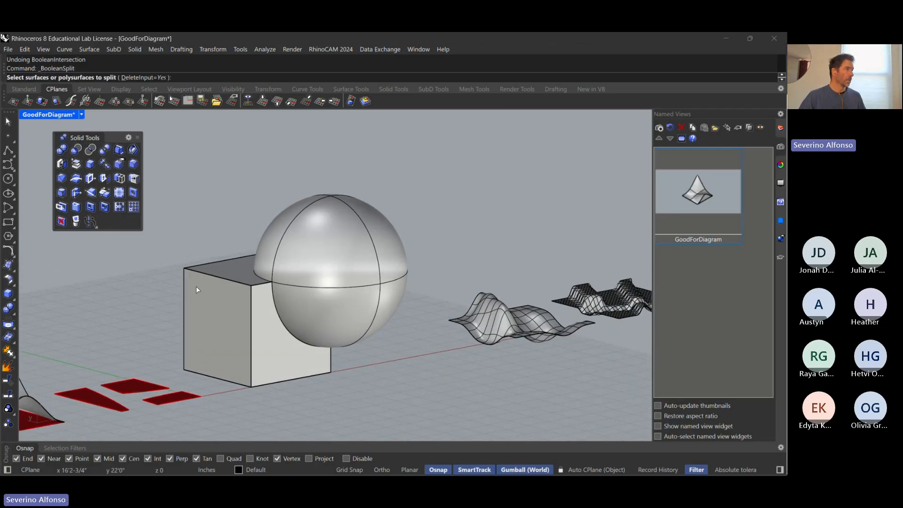
{"action": "left_click", "coordinate": [218, 315]}
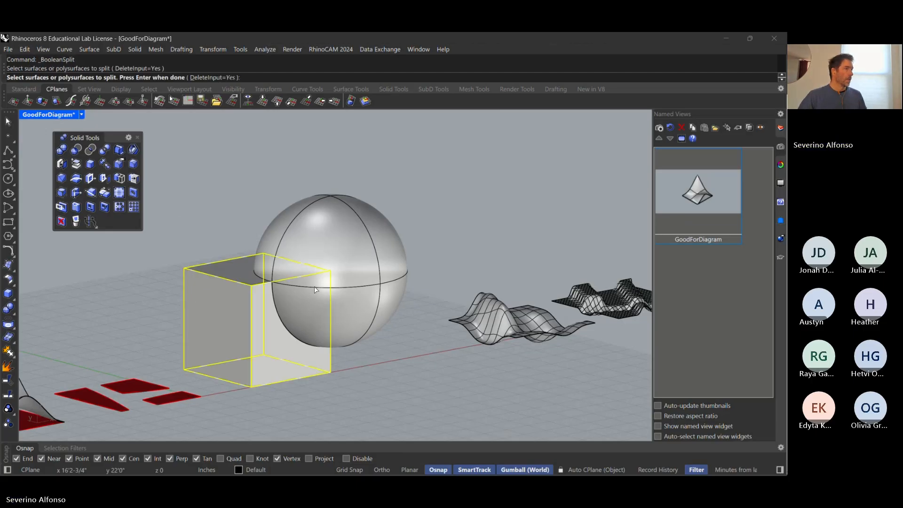
{"action": "key", "text": "Return"}
{"action": "key", "text": "Return"}
{"action": "key", "text": "Return"}
{"action": "left_click", "coordinate": [250, 330]}
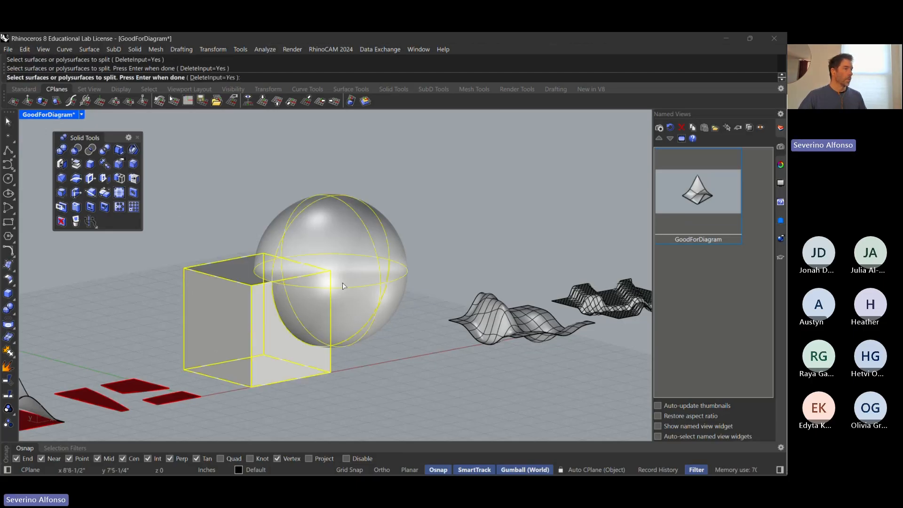
{"action": "key", "text": "Return"}
{"action": "key", "text": "Escape"}
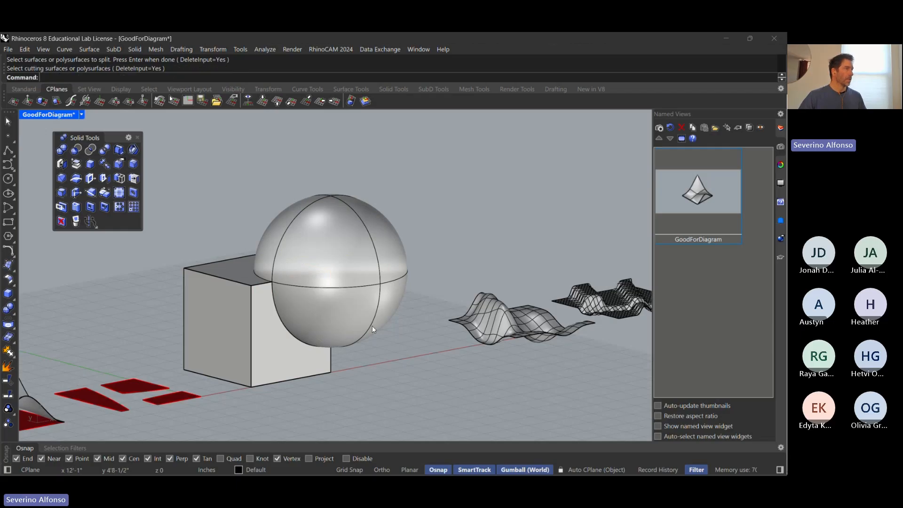
- Move the sphere away from the box to check whether the box was split, and undo the move
{"action": "right_click_drag", "start_coordinate": [372, 326], "coordinate": [359, 331]}
{"action": "left_click", "coordinate": [371, 281]}
{"action": "left_click_drag", "start_coordinate": [371, 280], "coordinate": [470, 262]}
{"action": "key", "text": "ctrl+z"}
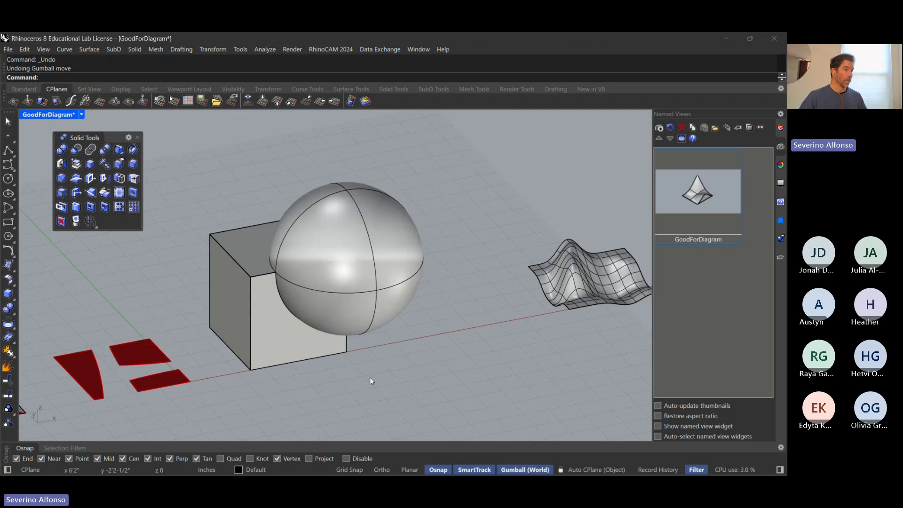
- Split the box with Boolean Split, using the sphere as the cutting object
{"action": "left_click", "coordinate": [101, 149]}
{"action": "left_click", "coordinate": [244, 308]}
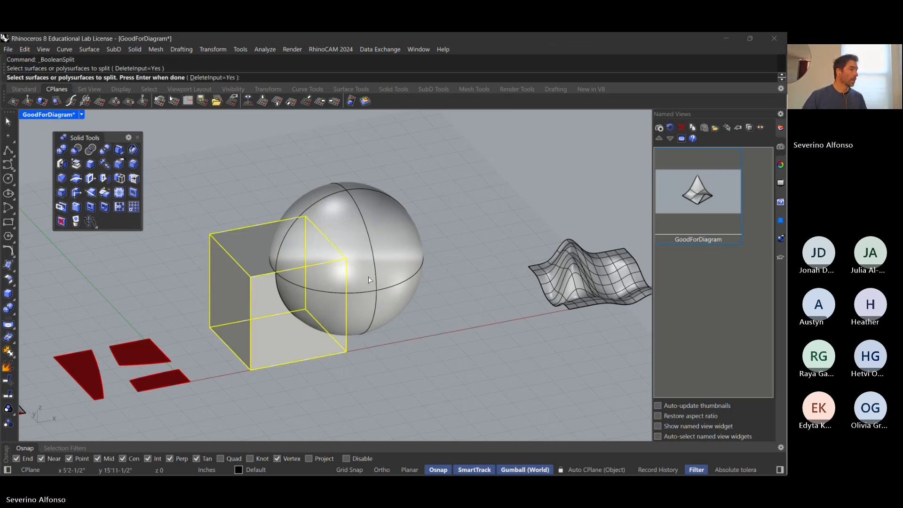
{"action": "key", "text": "Return"}
{"action": "left_click", "coordinate": [369, 324]}
{"action": "key", "text": "Return"}
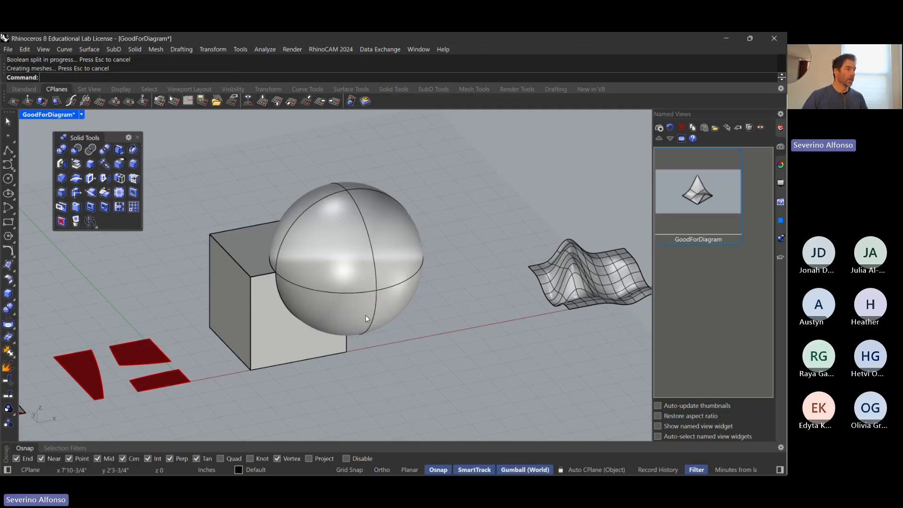
- Pull the sphere and the split-off piece away from the box along the red axis, and select the remaining box part
{"action": "left_click_drag", "start_coordinate": [372, 287], "coordinate": [476, 244]}
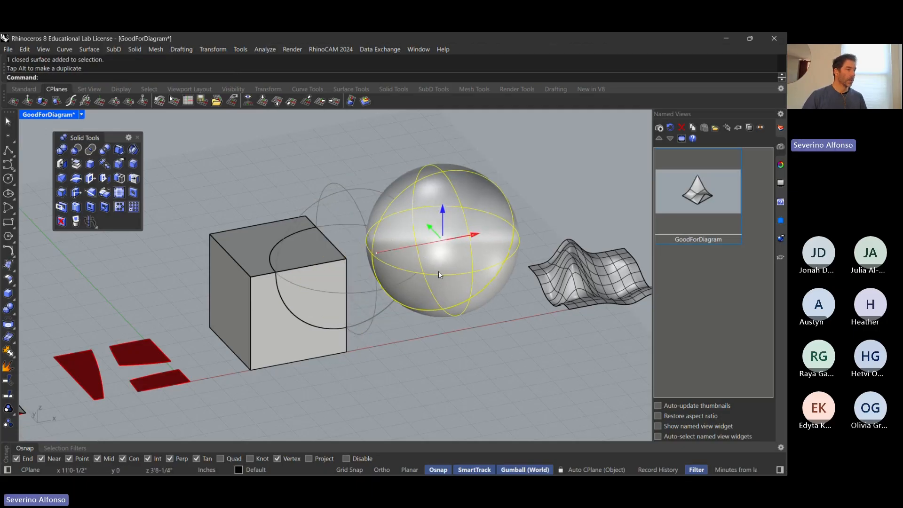
{"action": "right_click_drag", "start_coordinate": [361, 347], "coordinate": [325, 291]}
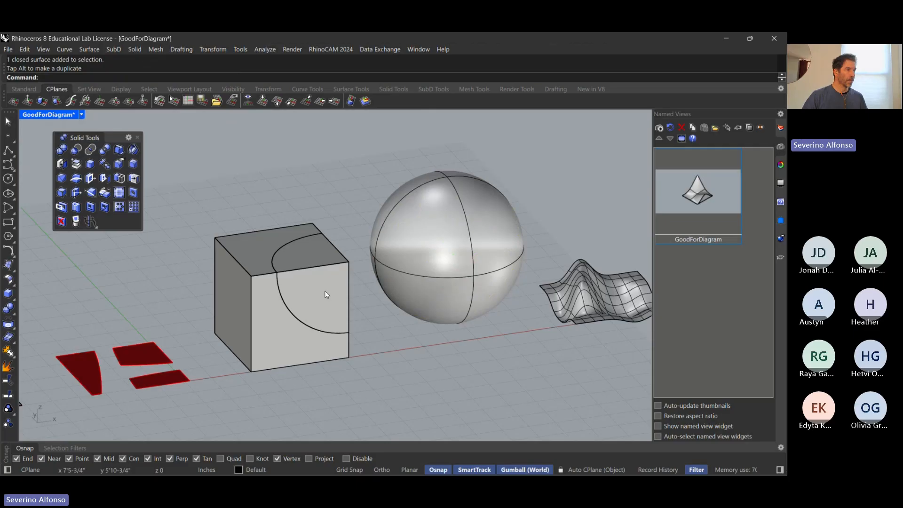
{"action": "left_click", "coordinate": [325, 290]}
{"action": "left_click_drag", "start_coordinate": [335, 278], "coordinate": [389, 282]}
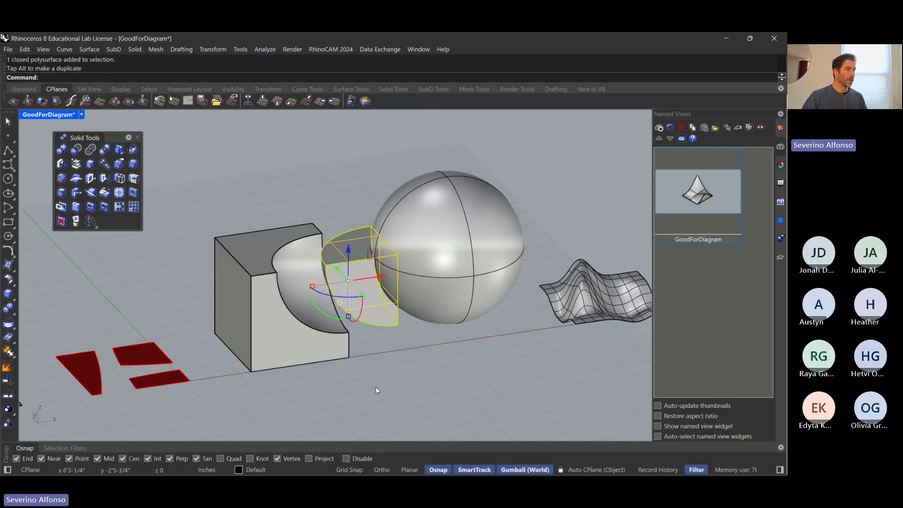
{"action": "left_click", "coordinate": [375, 388]}
{"action": "scroll", "coordinate": [234, 249], "scroll_direction": "up", "scroll_amount": 6}
{"action": "left_click", "coordinate": [275, 292]}
{"action": "scroll", "coordinate": [275, 292], "scroll_direction": "down", "scroll_amount": 5}
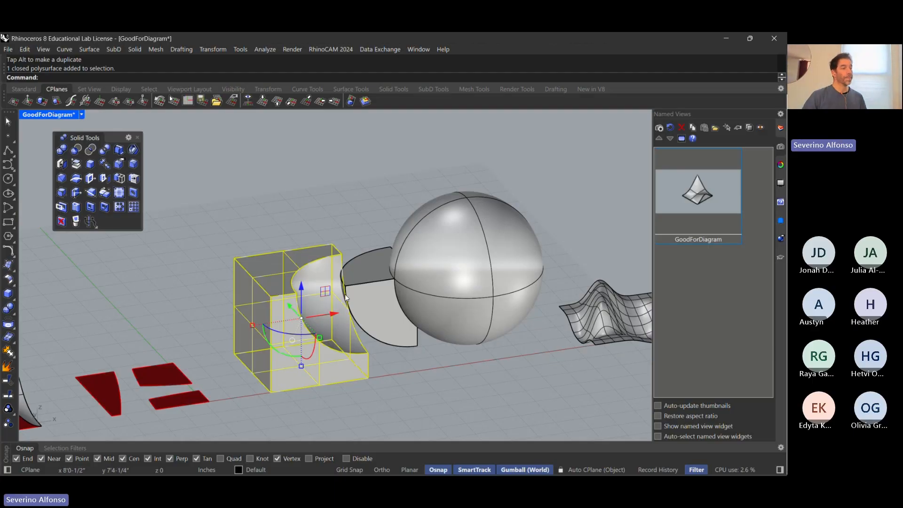
- Undo the moves and the Boolean split to restore the overlapping box and sphere
{"action": "key", "text": "ctrl+z"}
{"action": "key", "text": "ctrl+z"}
{"action": "key", "text": "Escape"}
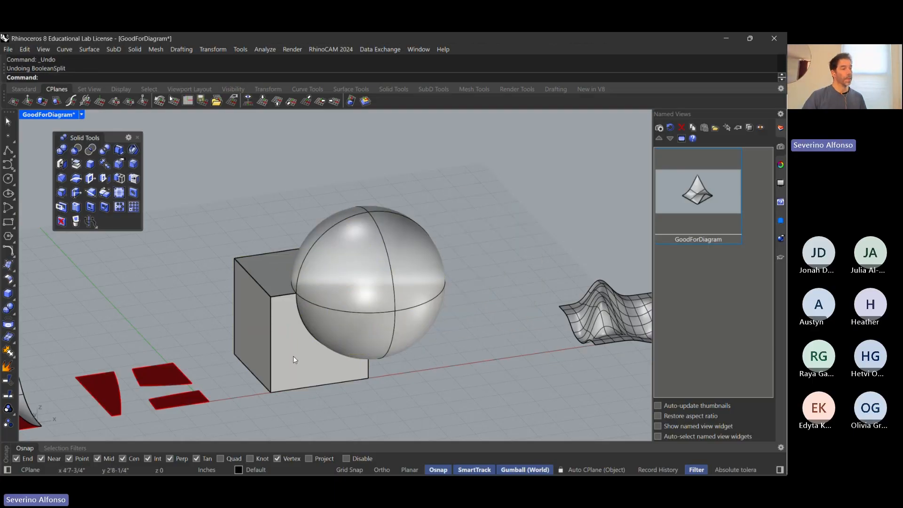
- Select the box and sphere to check them, slide the sphere along the red axis, undo the move, and deselect
{"action": "left_click", "coordinate": [292, 355]}
{"action": "left_click", "coordinate": [399, 298]}
{"action": "left_click_drag", "start_coordinate": [403, 279], "coordinate": [515, 266]}
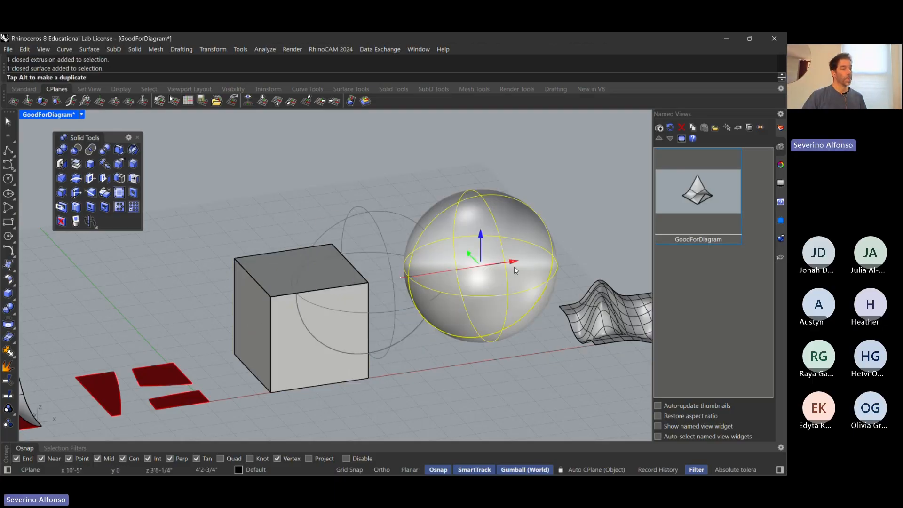
{"action": "key", "text": "ctrl+z"}
{"action": "left_click", "coordinate": [418, 371]}
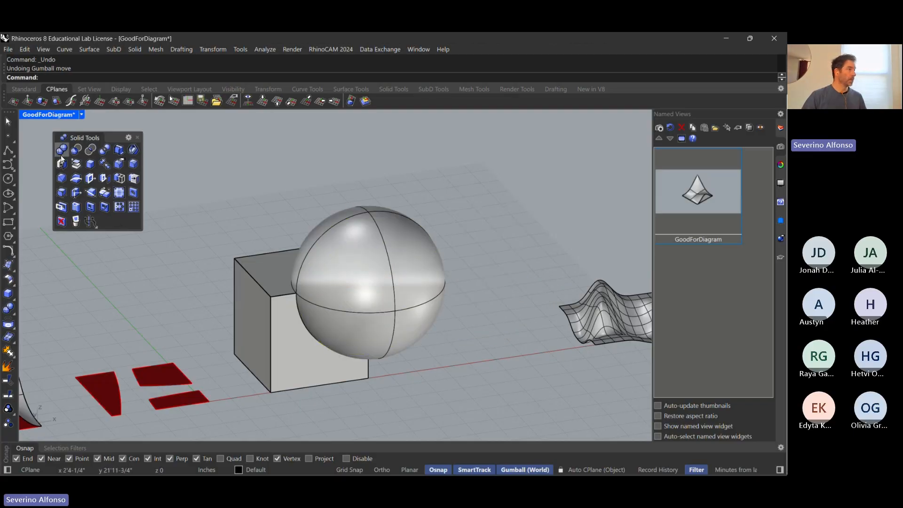
- Subtract the sphere from the box with Boolean Difference, inspect the carved box, and undo the operation
{"action": "left_click", "coordinate": [76, 150]}
{"action": "left_click", "coordinate": [265, 311]}
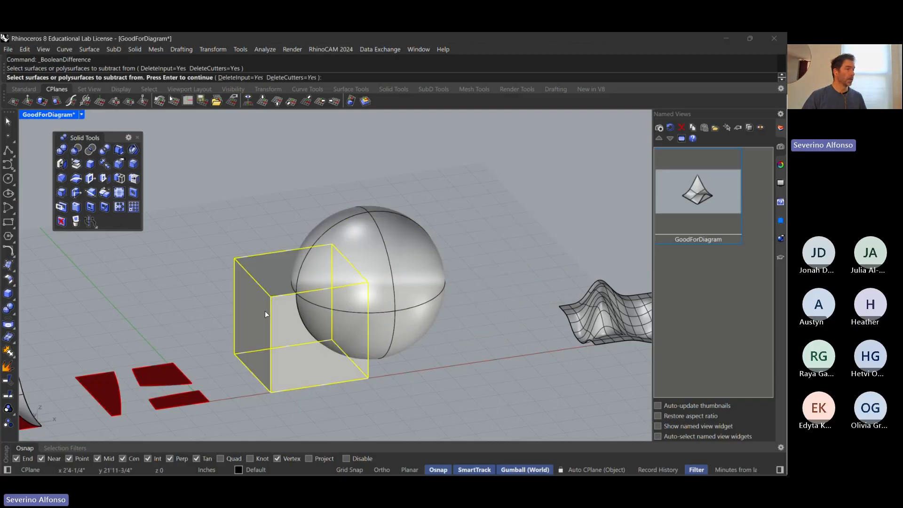
{"action": "key", "text": "Return"}
{"action": "left_click", "coordinate": [410, 285]}
{"action": "key", "text": "Return"}
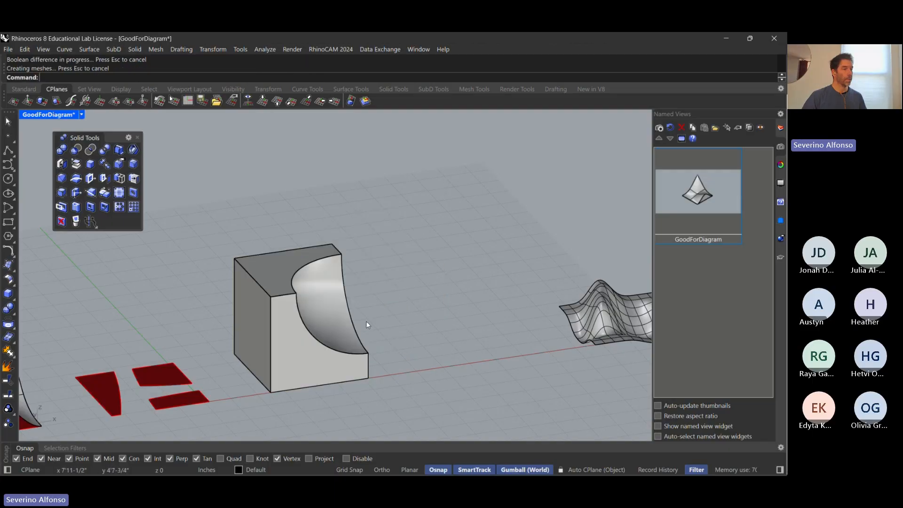
{"action": "scroll", "coordinate": [336, 310], "scroll_direction": "down", "scroll_amount": 8}
{"action": "mouse_move", "coordinate": [326, 306]}
{"action": "right_mouse_down"}
{"action": "mouse_move", "coordinate": [284, 290]}
{"action": "mouse_move", "coordinate": [314, 315]}
{"action": "right_mouse_up"}
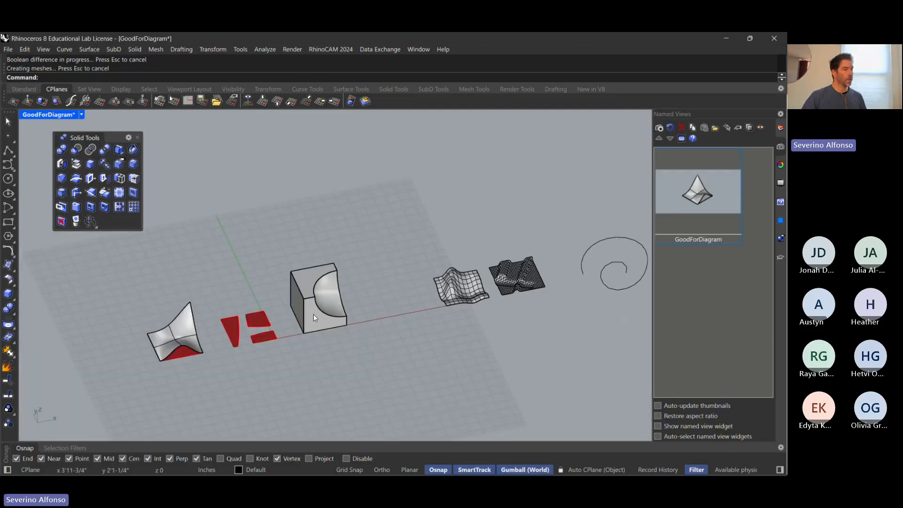
{"action": "key", "text": "ctrl+z"}
- Copy the sphere in place with the Copy command's InPlace option
{"action": "left_click", "coordinate": [400, 325]}
{"action": "scroll", "coordinate": [399, 324], "scroll_direction": "up", "scroll_amount": 5}
{"action": "left_click", "coordinate": [369, 304]}
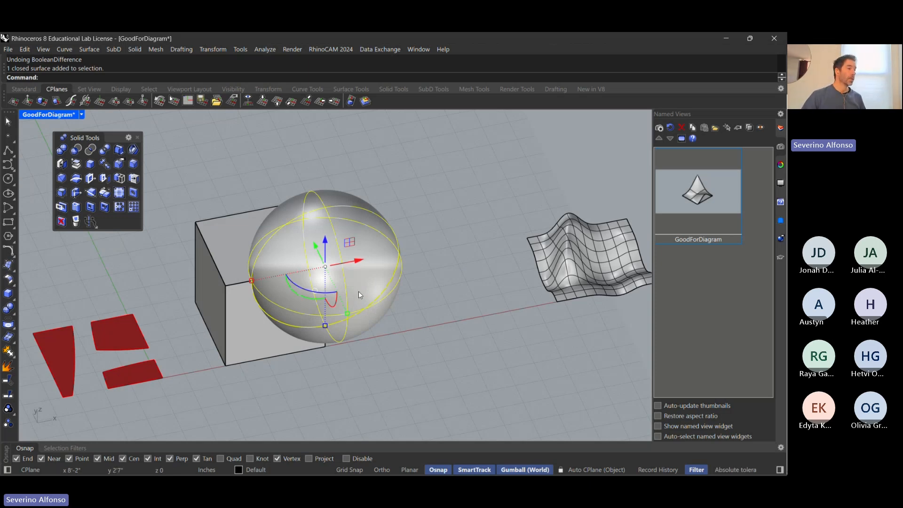
{"action": "type", "text": "Copy"}
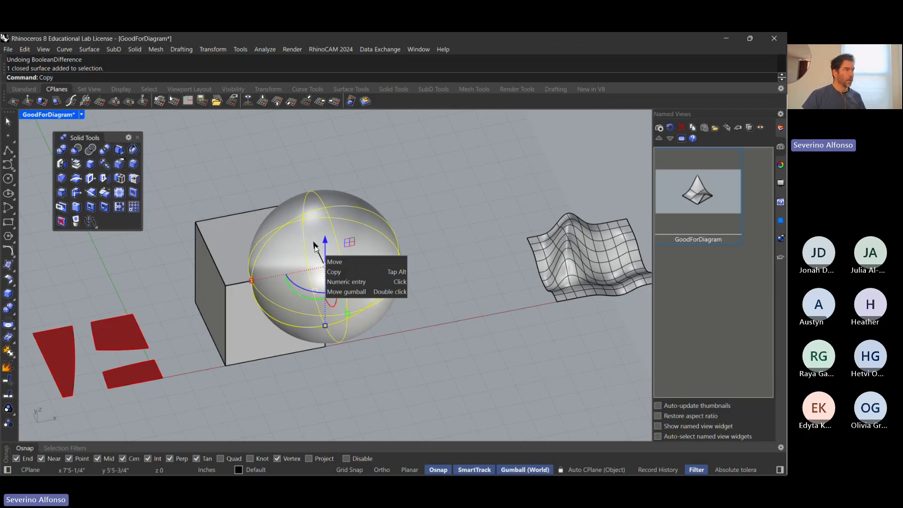
{"action": "key", "text": "Return"}
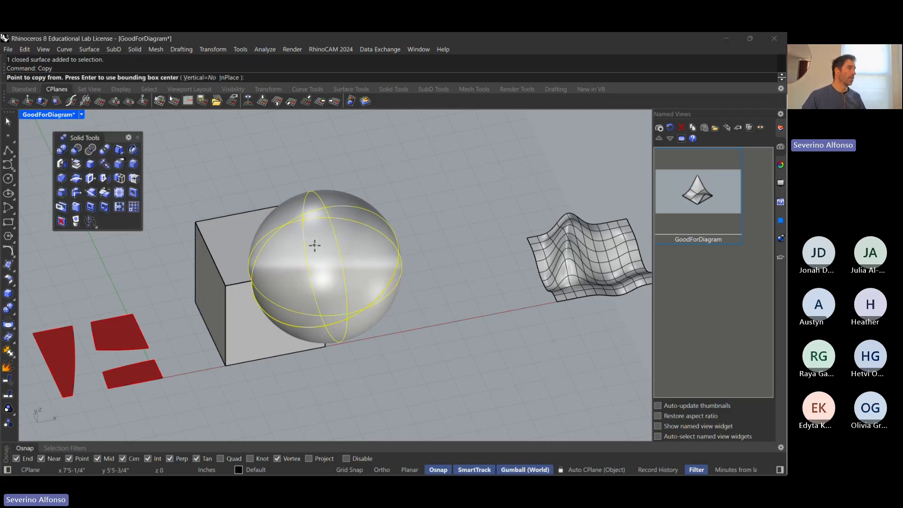
{"action": "left_click", "coordinate": [229, 78]}
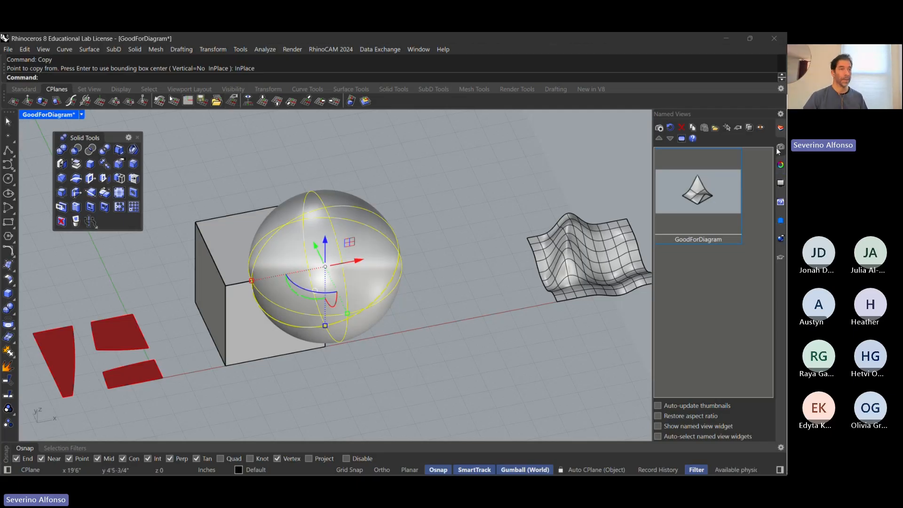
- Create a new layer named DiagramSphere
{"action": "left_click", "coordinate": [779, 127]}
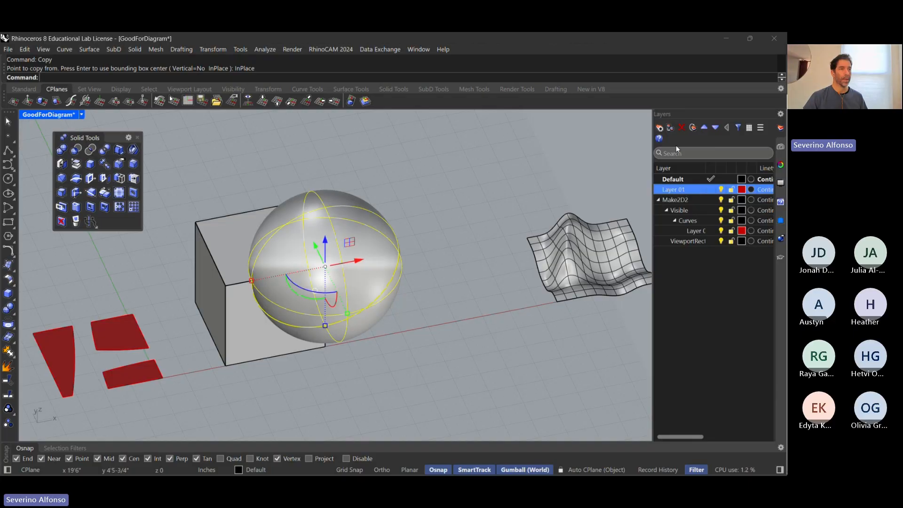
{"action": "left_click", "coordinate": [660, 128]}
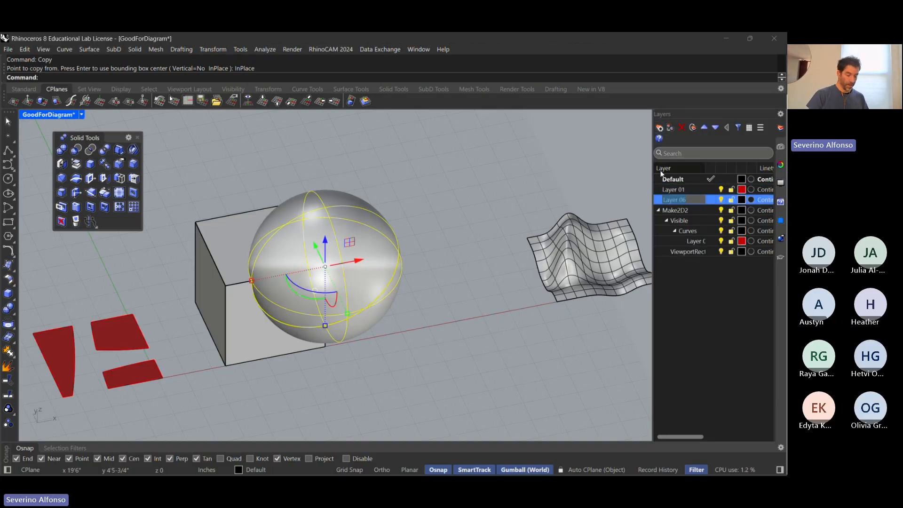
{"action": "type", "text": "Diagram"}
{"action": "key", "text": "Return"}
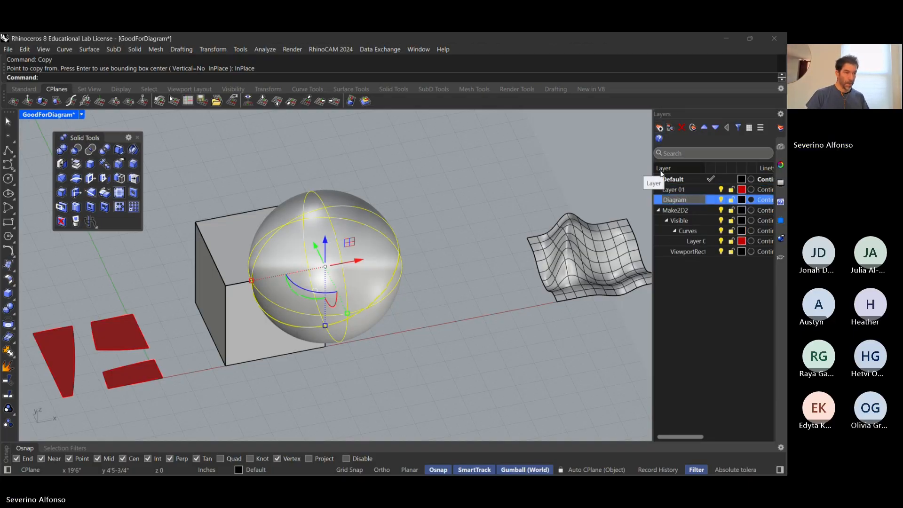
{"action": "type", "text": "iagramSphere"}
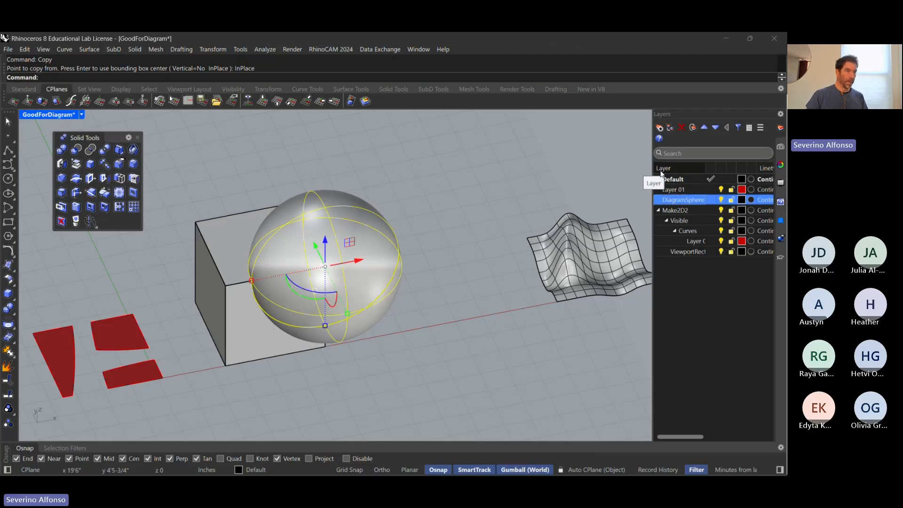
- Move the selected sphere to the DiagramSphere layer, set that layer's color to green, and deselect
{"action": "right_click", "coordinate": [674, 199]}
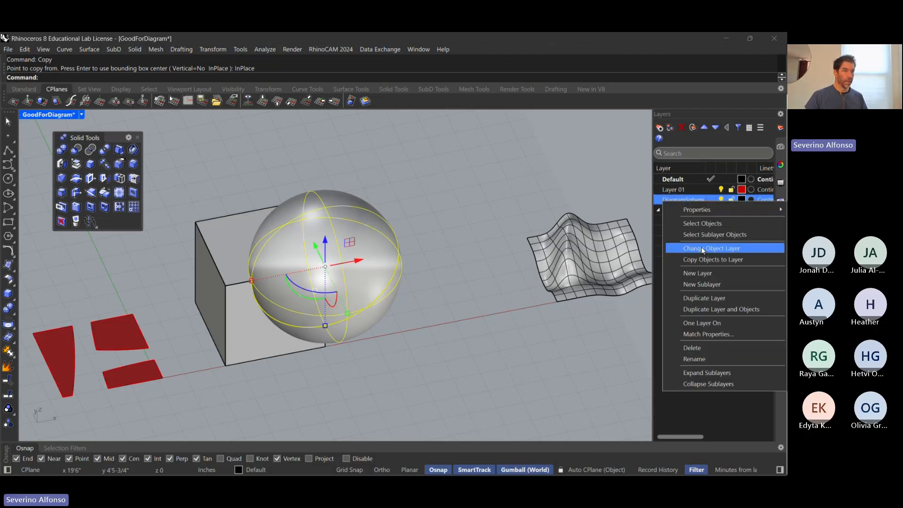
{"action": "left_click", "coordinate": [701, 246]}
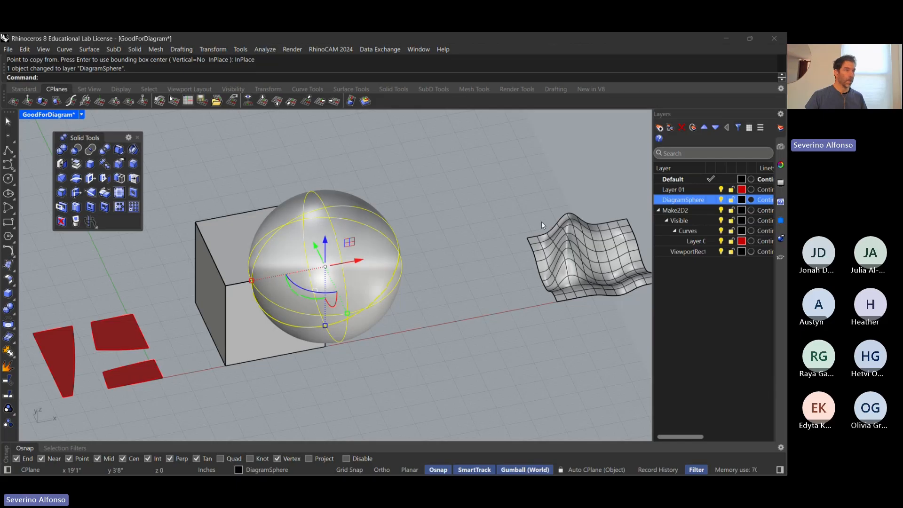
{"action": "left_click", "coordinate": [741, 200]}
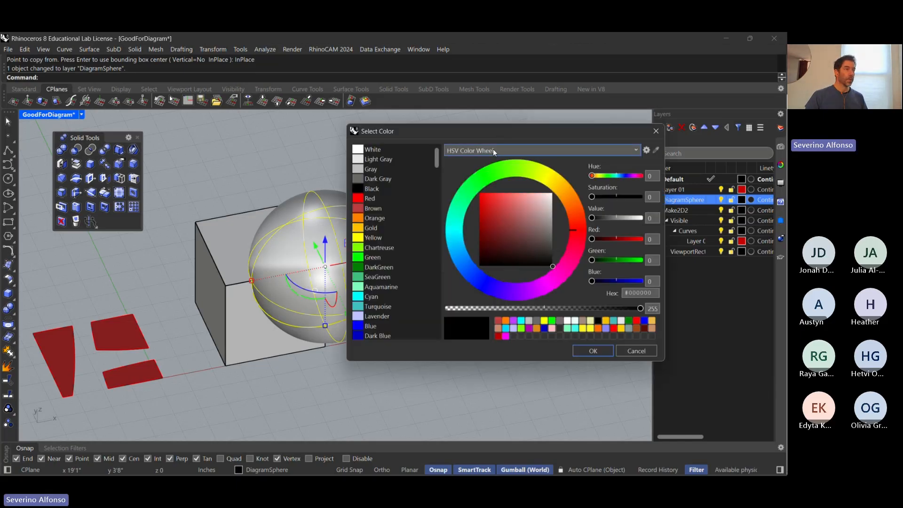
{"action": "left_click", "coordinate": [487, 184]}
{"action": "left_click", "coordinate": [582, 349]}
{"action": "left_click", "coordinate": [500, 354]}
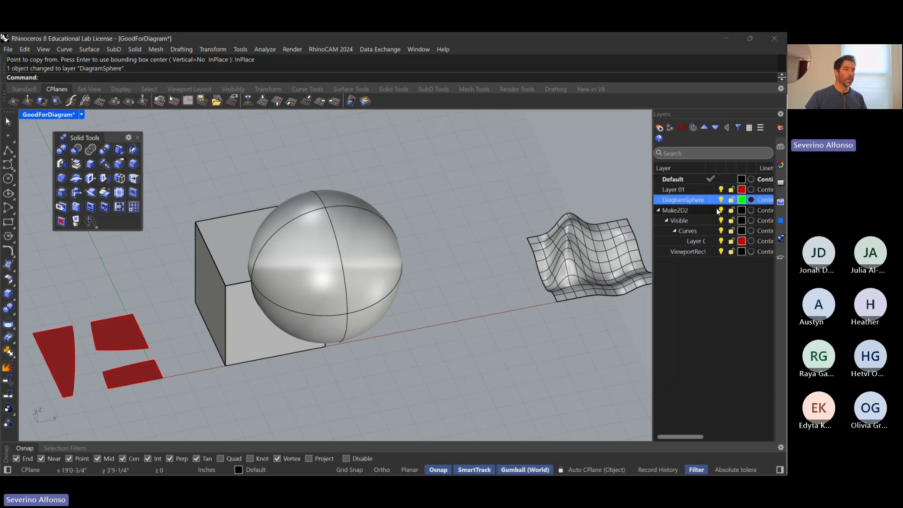
- Briefly hide the Default layer to check the green sphere, make Default visible and current again, and hide the DiagramSphere layer
{"action": "left_click", "coordinate": [711, 199]}
{"action": "left_click", "coordinate": [720, 180]}
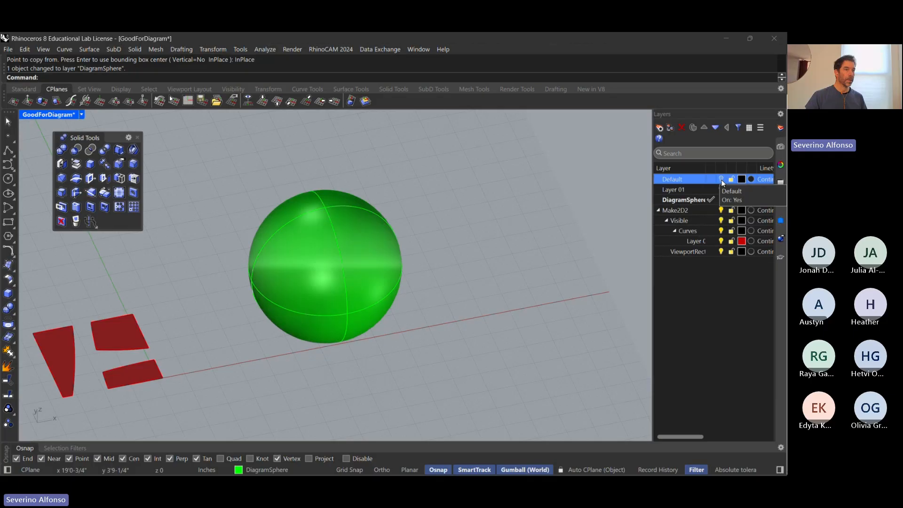
{"action": "left_click", "coordinate": [720, 180]}
{"action": "left_click", "coordinate": [710, 180]}
{"action": "left_click", "coordinate": [691, 200]}
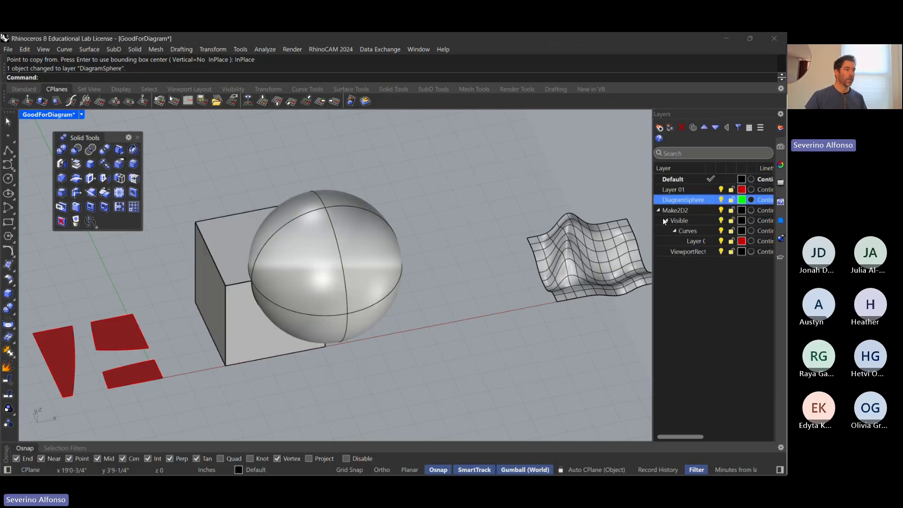
- Subtract the remaining sphere on the Default layer from the box with Boolean Difference
{"action": "type", "text": "BooleanDifference"}
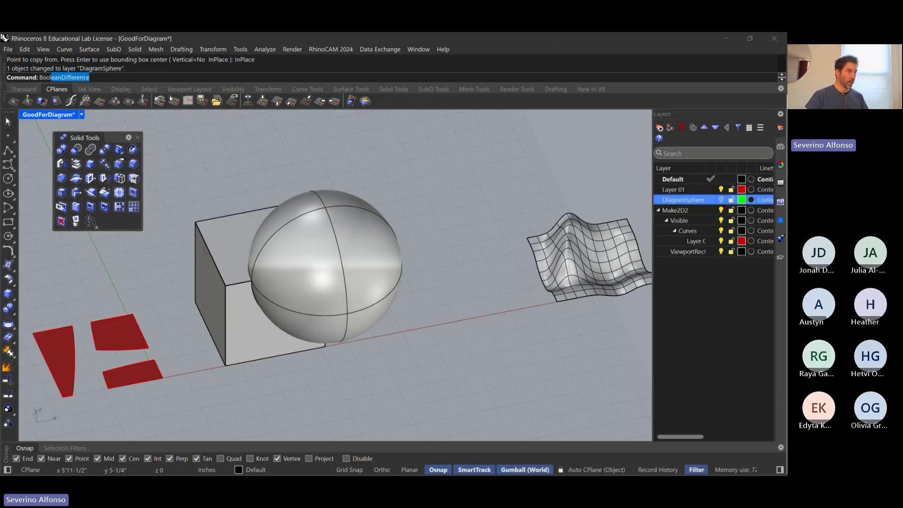
{"action": "key", "text": "Return"}
{"action": "left_click", "coordinate": [233, 270]}
{"action": "key", "text": "Return"}
{"action": "left_click", "coordinate": [347, 259]}
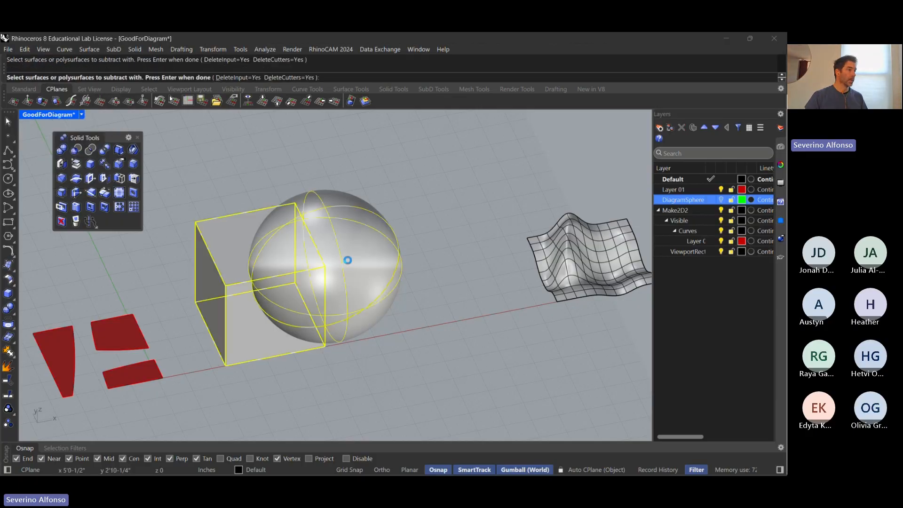
{"action": "key", "text": "Return"}
{"action": "right_click_drag", "start_coordinate": [329, 327], "coordinate": [362, 284]}
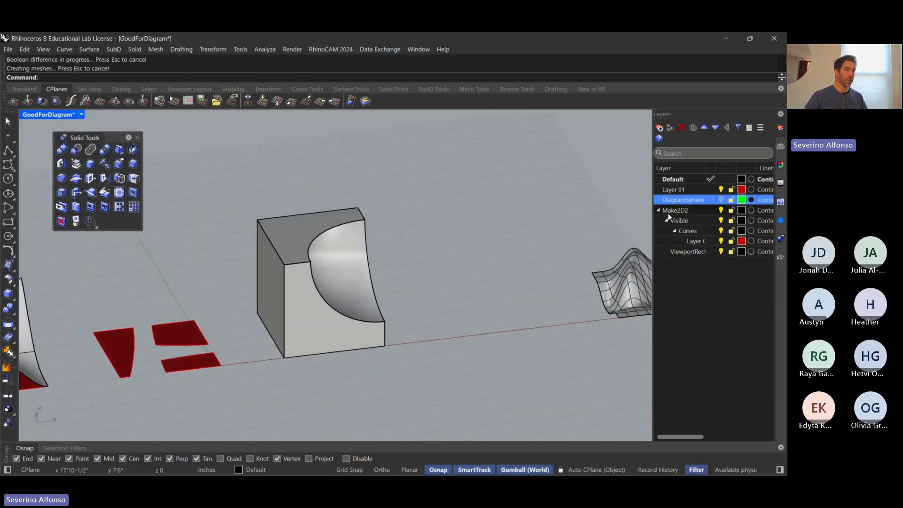
- Show the green sphere over the carved box, compare it with the reference diagram in Google Slides, and hide the DiagramSphere layer again
{"action": "left_click", "coordinate": [720, 200]}
{"action": "right_click_drag", "start_coordinate": [406, 311], "coordinate": [422, 333]}
{"action": "key", "text": "alt+Tab"}
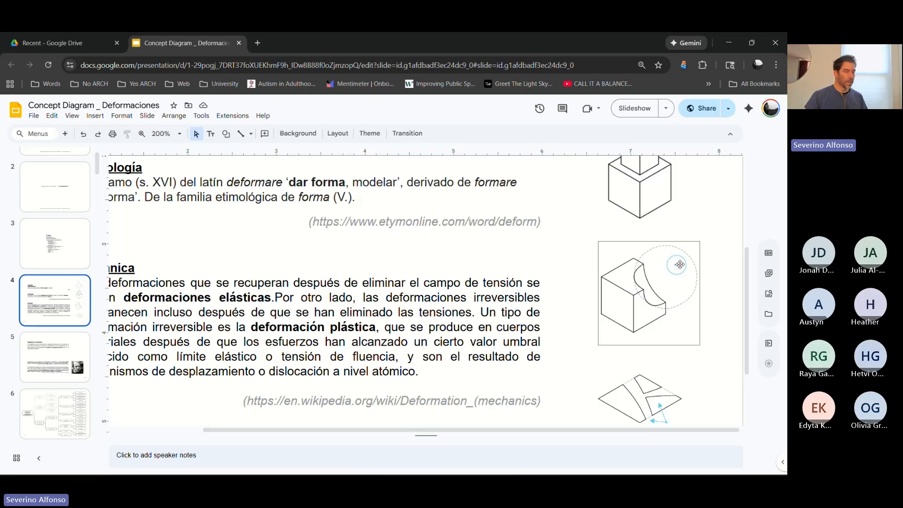
{"action": "key", "text": "alt+Tab"}
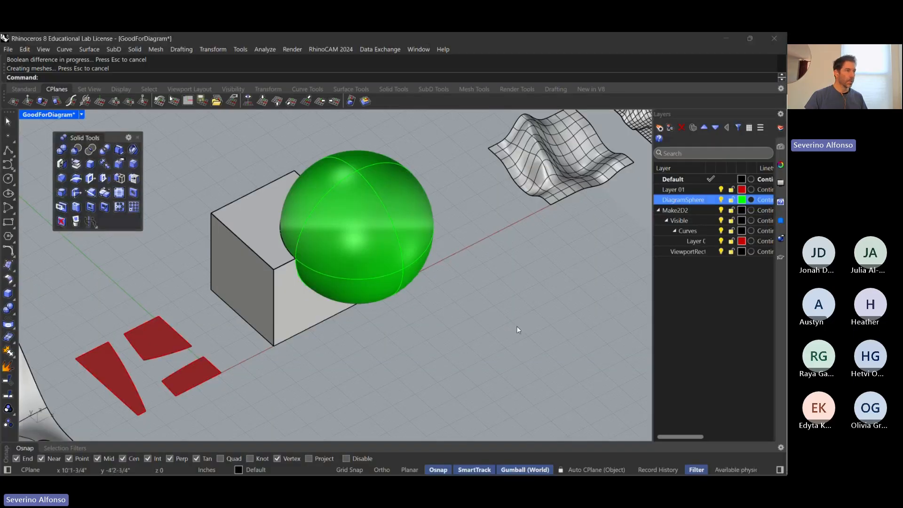
{"action": "left_click", "coordinate": [721, 200]}
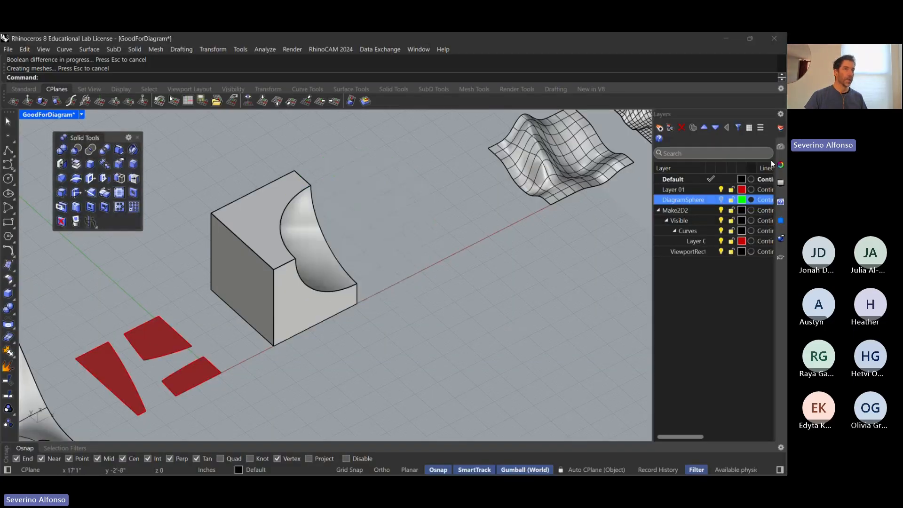
- Restore the saved named view GoodForDiagram and frame the carved box in it
{"action": "left_click", "coordinate": [780, 128]}
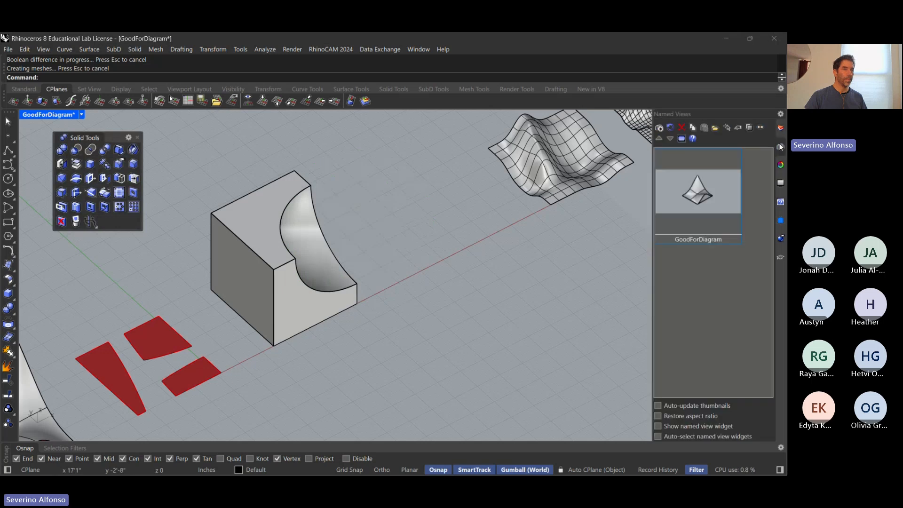
{"action": "double_click", "coordinate": [690, 196]}
{"action": "right_click_drag", "start_coordinate": [558, 247], "coordinate": [337, 356]}
- Generate a 2D line drawing of the carved box with Make2D from the GoodForDiagram view
{"action": "left_click", "coordinate": [335, 340]}
{"action": "type", "text": "Make2D"}
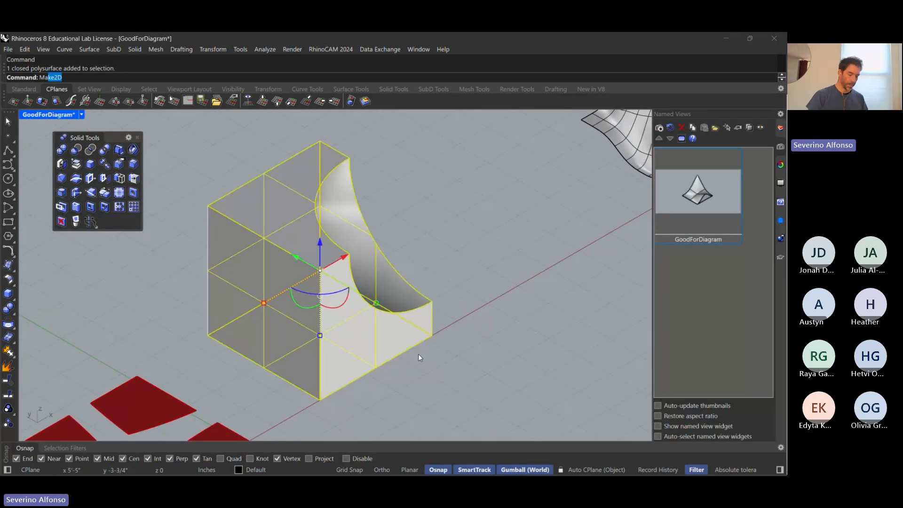
{"action": "key", "text": "Return"}
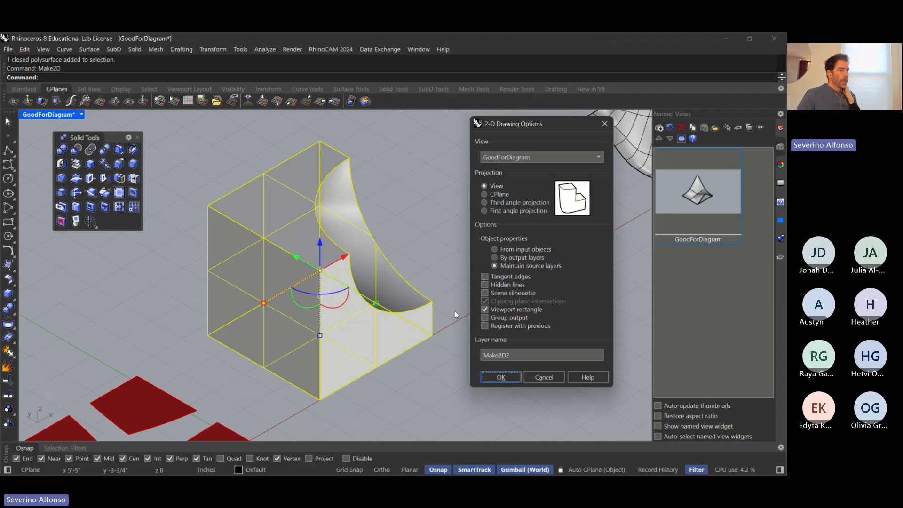
{"action": "left_click", "coordinate": [499, 376]}
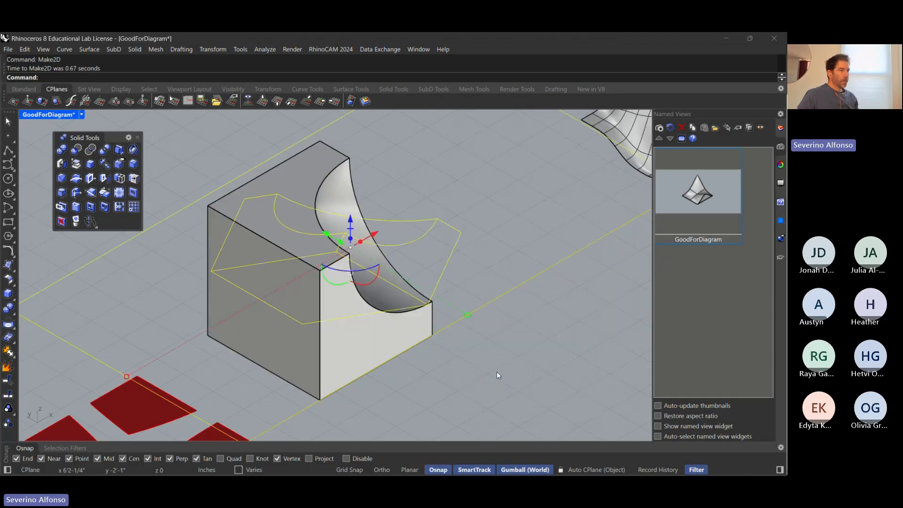
- In the Top view, move the 2D drawing away from the models to an empty area, deselect it, and inspect it
{"action": "key", "text": "ctrl+F1"}
{"action": "scroll", "coordinate": [488, 339], "scroll_direction": "down", "scroll_amount": 10}
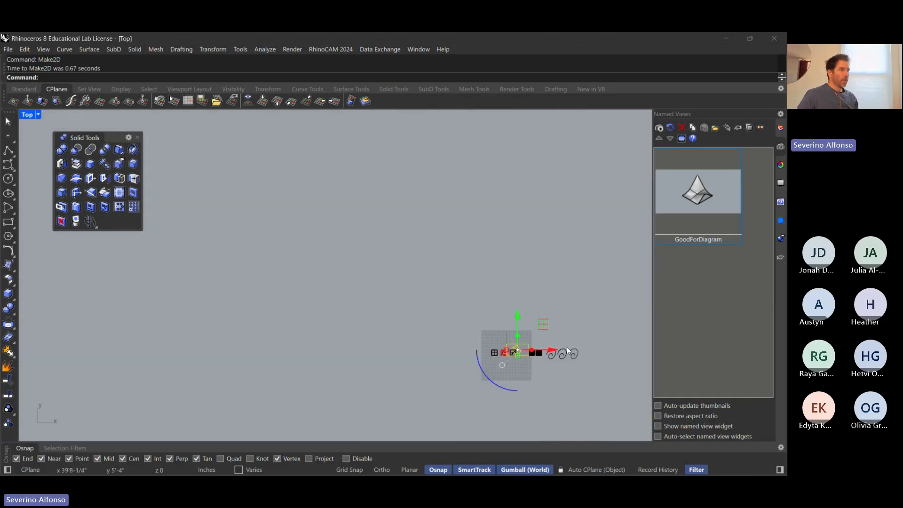
{"action": "left_click_drag", "start_coordinate": [544, 320], "coordinate": [465, 245]}
{"action": "left_click", "coordinate": [403, 291]}
{"action": "scroll", "coordinate": [442, 285], "scroll_direction": "up", "scroll_amount": 12}
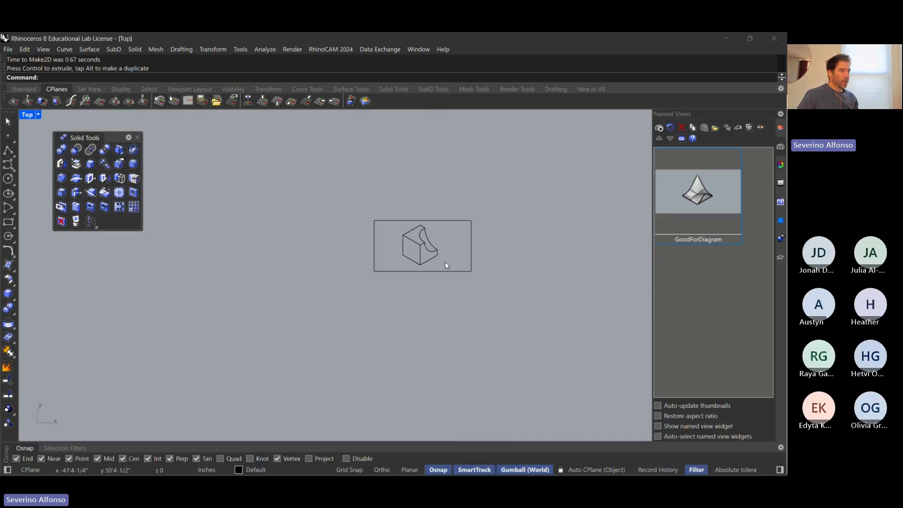
{"action": "scroll", "coordinate": [445, 263], "scroll_direction": "down", "scroll_amount": 11}
- Return to the GoodForDiagram view and turn the DiagramSphere layer back on
{"action": "key", "text": "ctrl+F2"}
{"action": "key", "text": "ctrl+F3"}
{"action": "key", "text": "ctrl+F4"}
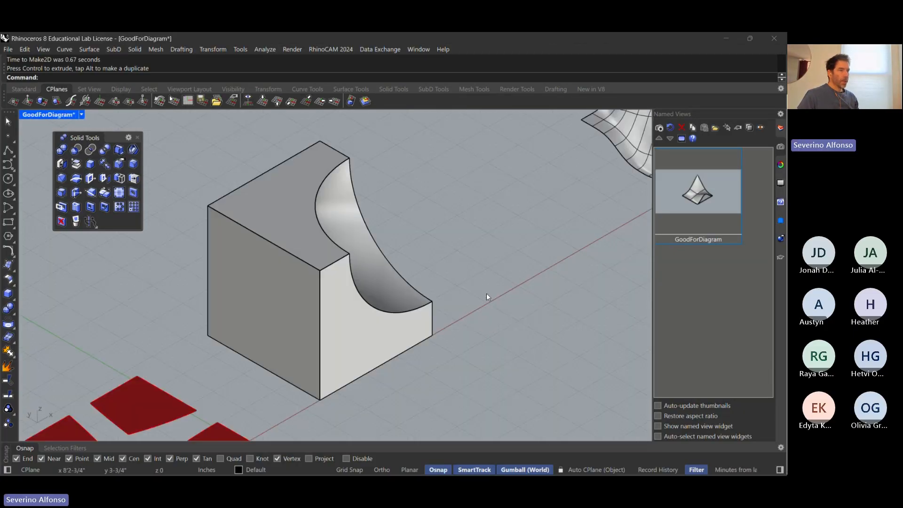
{"action": "left_click", "coordinate": [778, 128]}
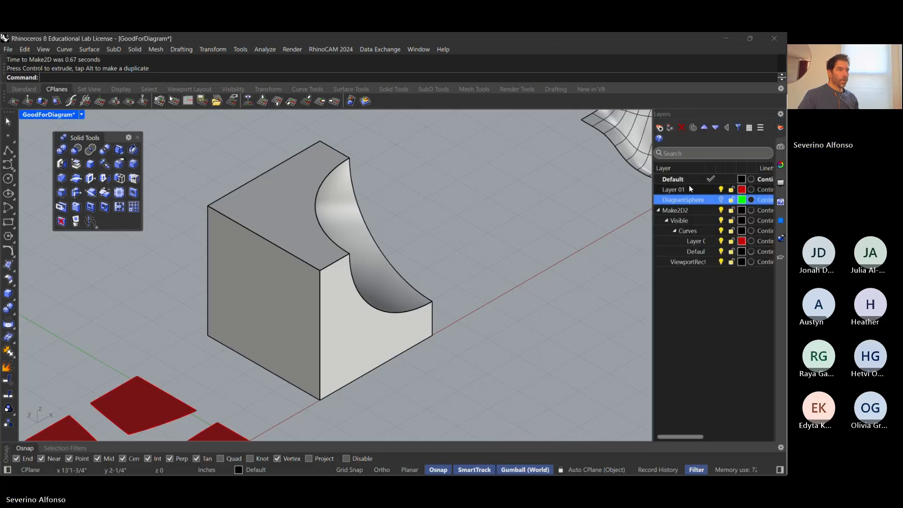
{"action": "left_click", "coordinate": [720, 199]}
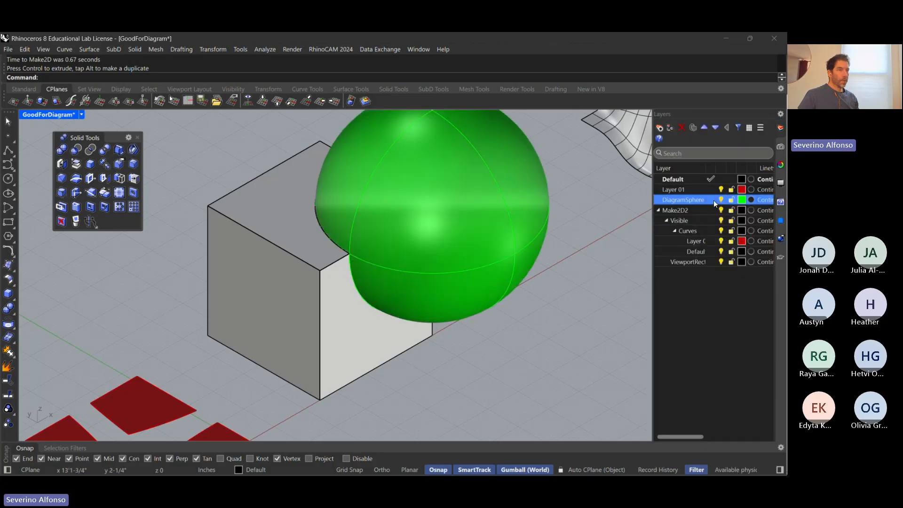
- Make DiagramSphere current and hide the Default layer to isolate the sphere, and bring Default back as the visible current layer
{"action": "left_click", "coordinate": [712, 200]}
{"action": "left_click", "coordinate": [721, 179]}
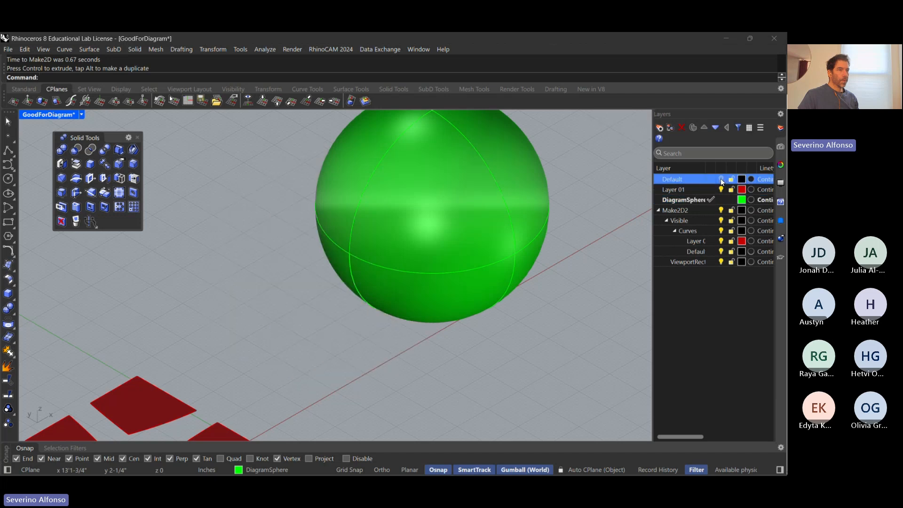
{"action": "left_click", "coordinate": [721, 179]}
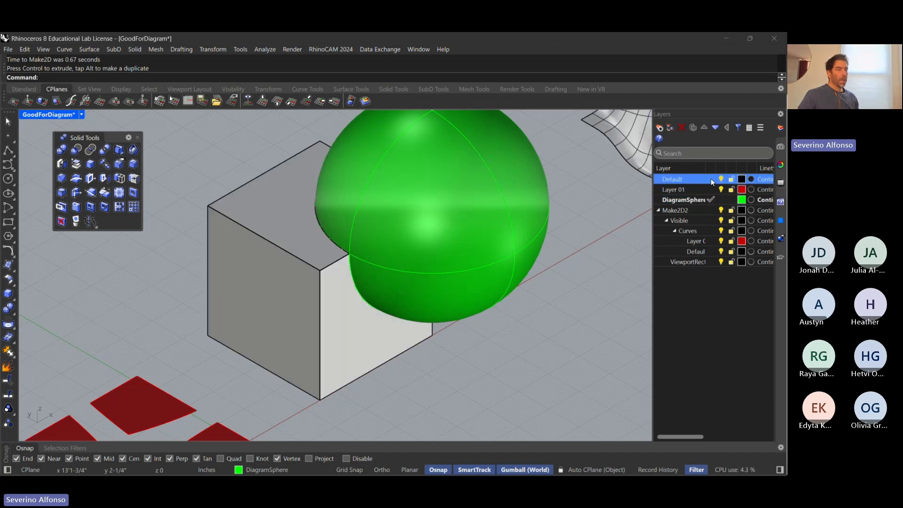
{"action": "left_click", "coordinate": [710, 179]}
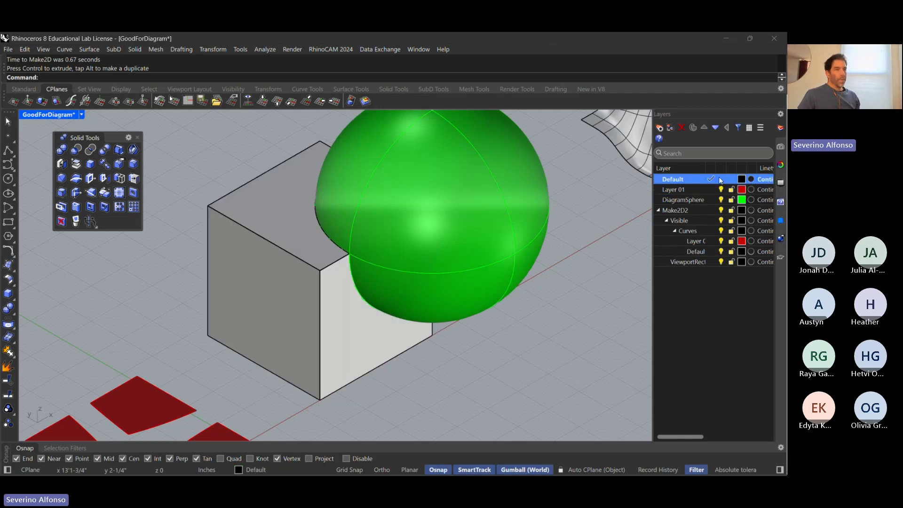
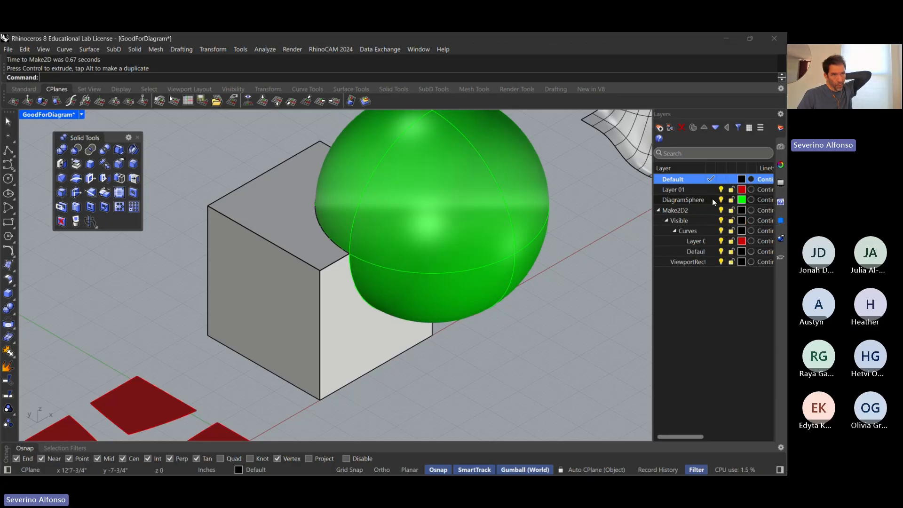
- Make DiagramSphere the current layer, hide the Default layer, and restore the GoodForDiagram named view
{"action": "left_click", "coordinate": [712, 198]}
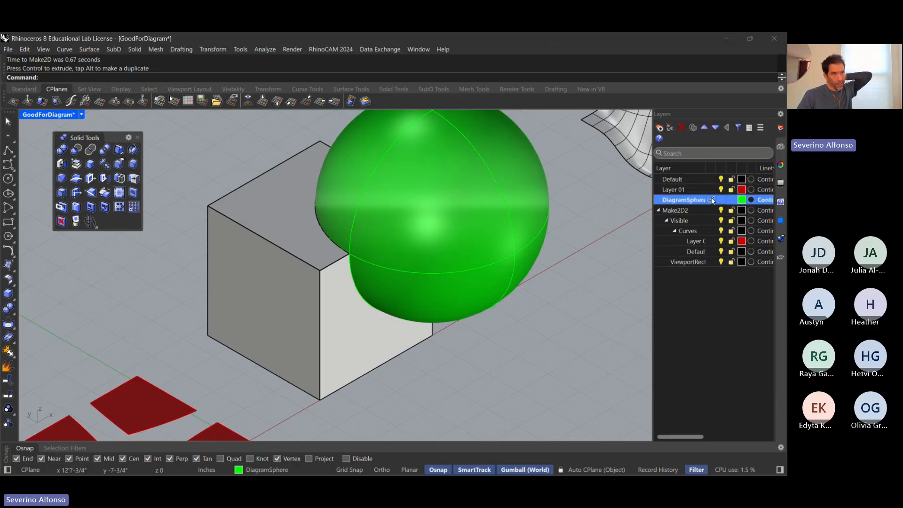
{"action": "left_click", "coordinate": [721, 179]}
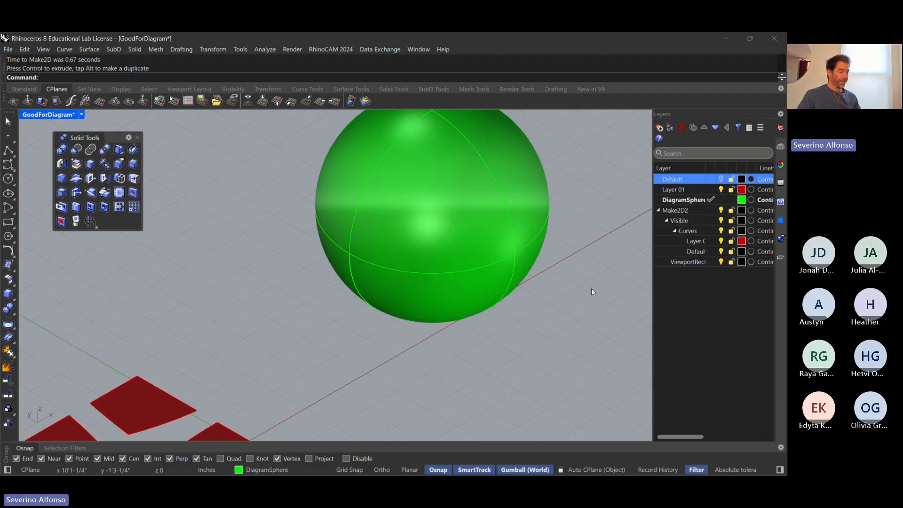
{"action": "left_click", "coordinate": [780, 146]}
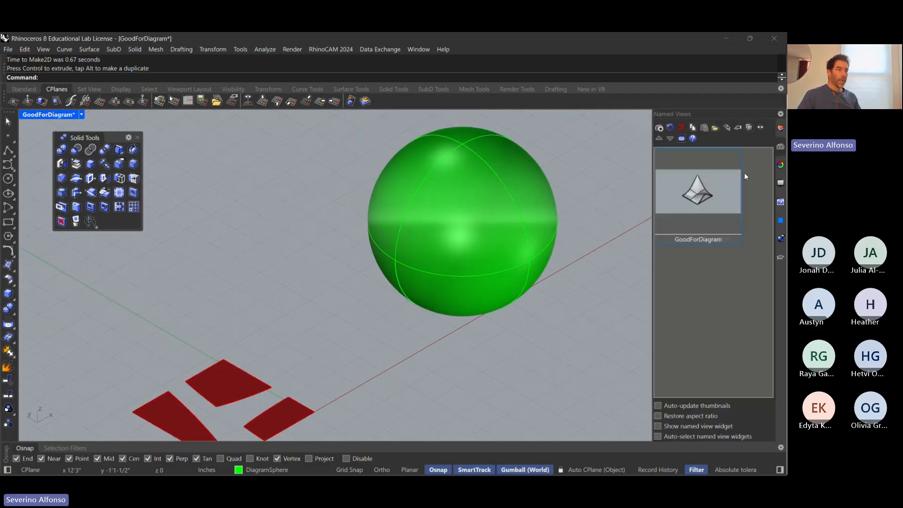
{"action": "double_click", "coordinate": [693, 201]}
- Generate a 2D line drawing of the green sphere with Make2D, using the GoodForDiagram view, maintained source layers and a viewport rectangle
{"action": "scroll", "coordinate": [456, 260], "scroll_direction": "down", "scroll_amount": 9}
{"action": "right_click_drag", "start_coordinate": [603, 227], "coordinate": [385, 279], "text": "shift"}
{"action": "scroll", "coordinate": [385, 279], "scroll_direction": "up", "scroll_amount": 9}
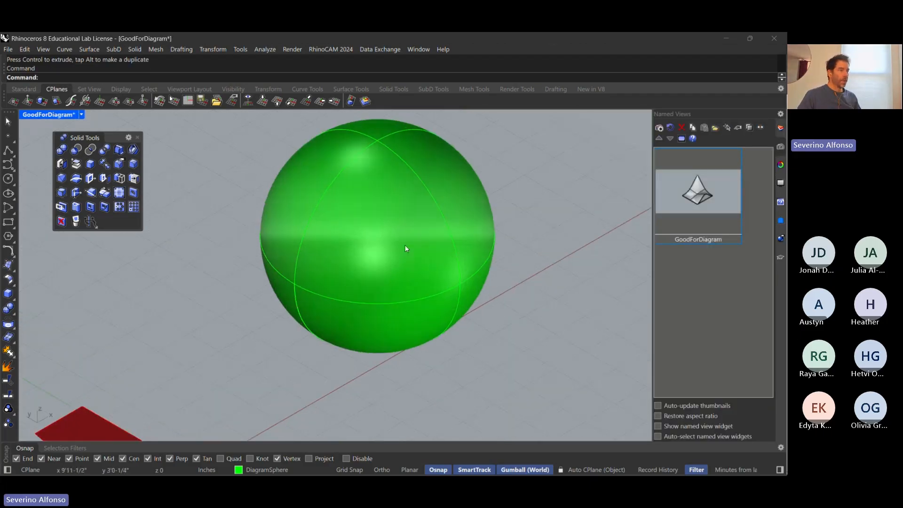
{"action": "right_click_drag", "start_coordinate": [404, 244], "coordinate": [369, 279], "text": "shift"}
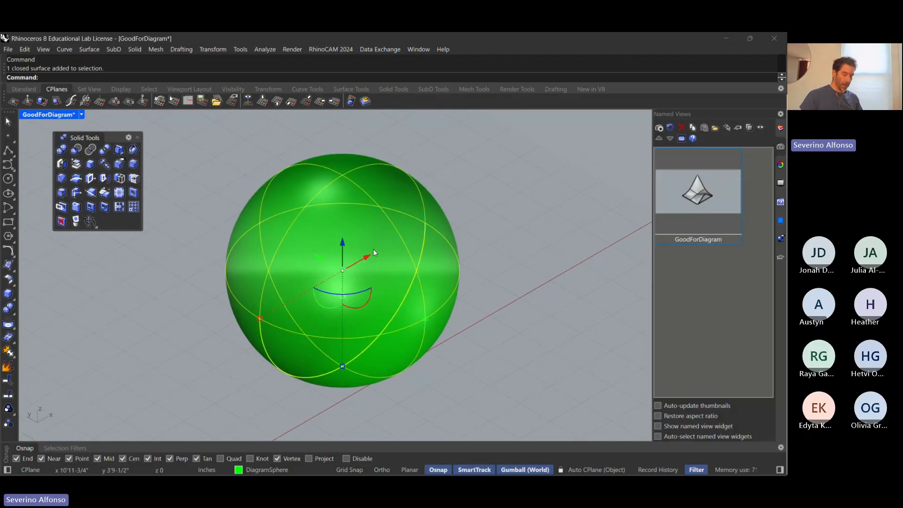
{"action": "key", "text": "BackSpace"}
{"action": "key", "text": "BackSpace"}
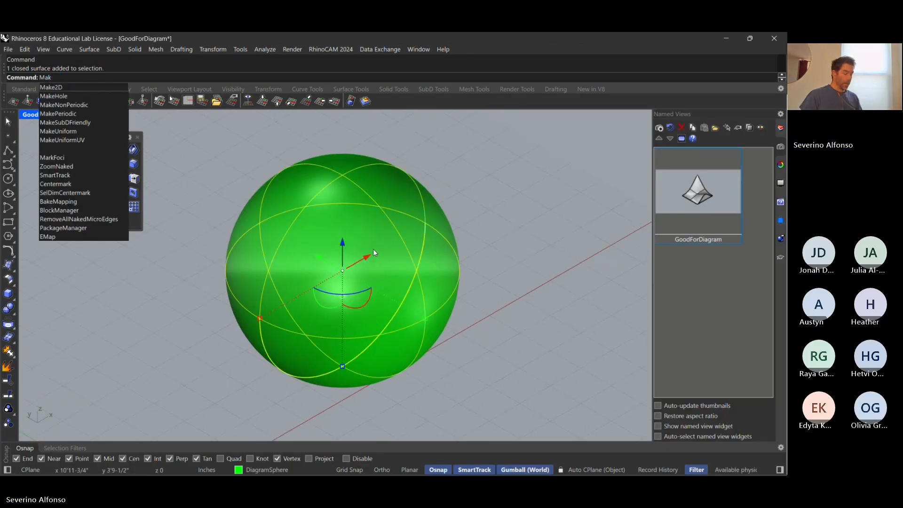
{"action": "type", "text": "e2D"}
{"action": "key", "text": "Return"}
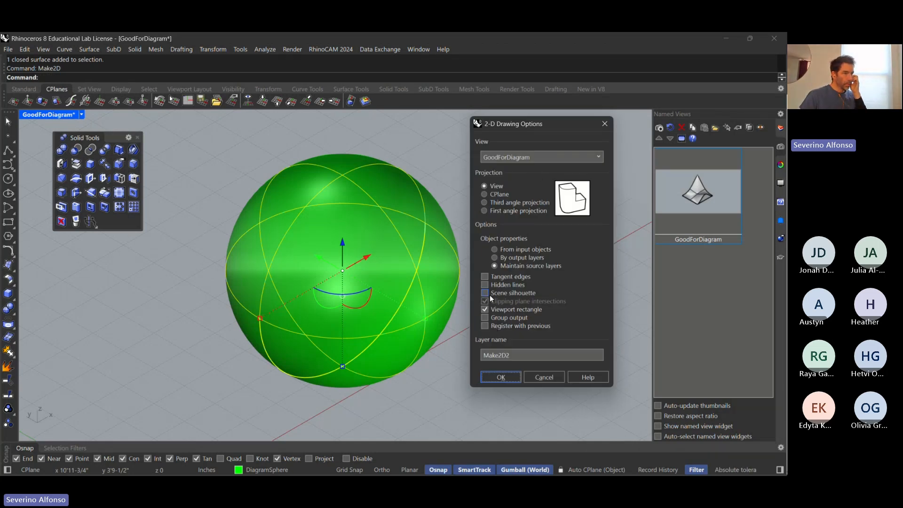
{"action": "left_click", "coordinate": [501, 376]}
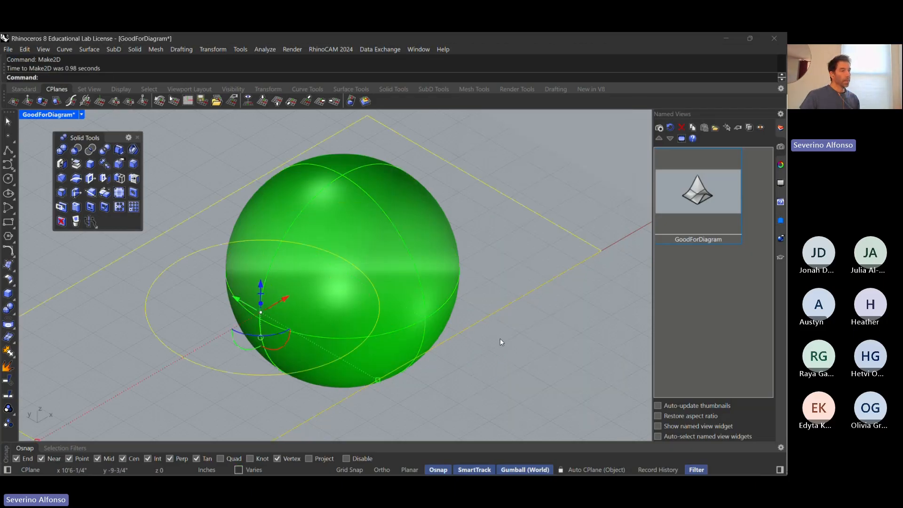
- In the Top view, move the sphere's 2D drawing by its frame's lower-left corner to a spot beside the box drawing
{"action": "left_click_drag", "start_coordinate": [559, 327], "coordinate": [502, 208]}
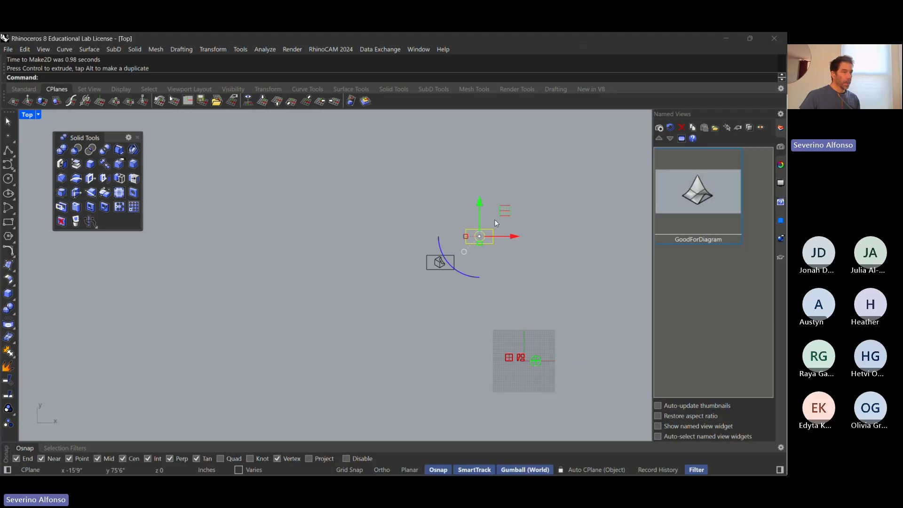
{"action": "scroll", "coordinate": [494, 219], "scroll_direction": "up", "scroll_amount": 12}
{"action": "type", "text": "m"}
{"action": "key", "text": "Return"}
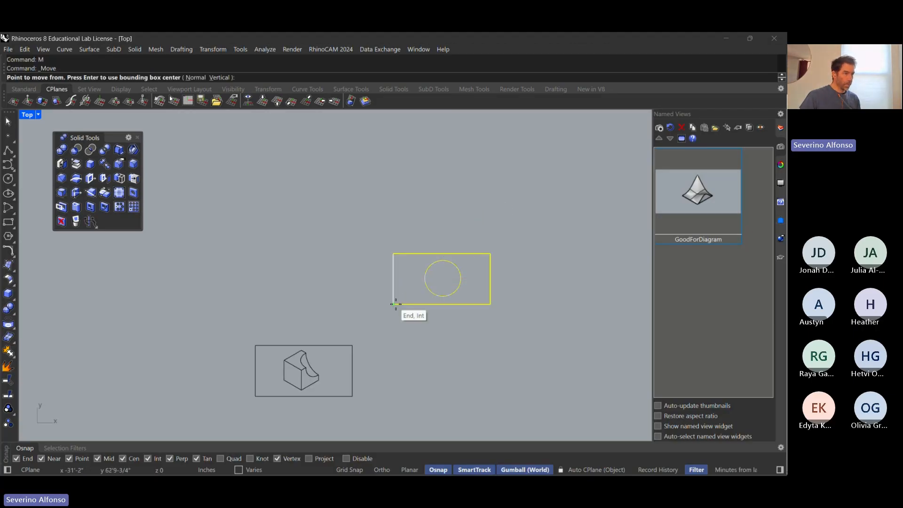
{"action": "left_click", "coordinate": [393, 304]}
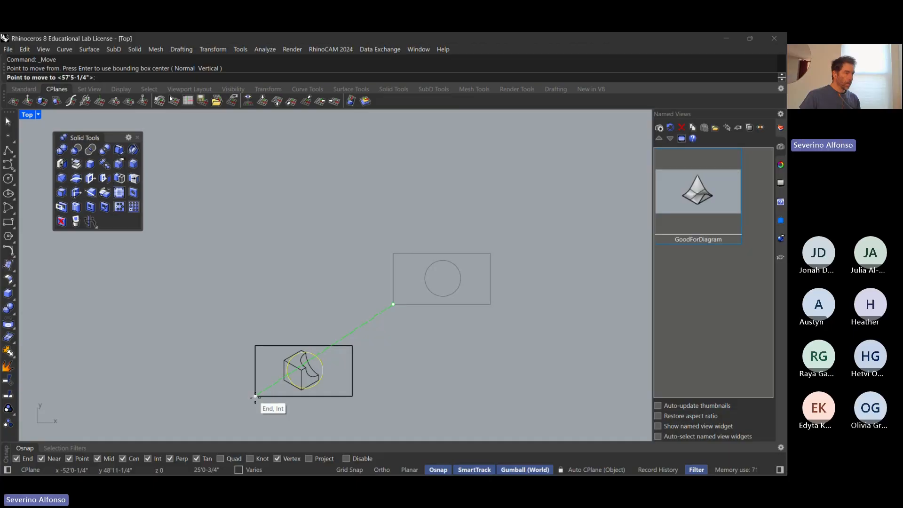
{"action": "scroll", "coordinate": [255, 396], "scroll_direction": "up", "scroll_amount": 5}
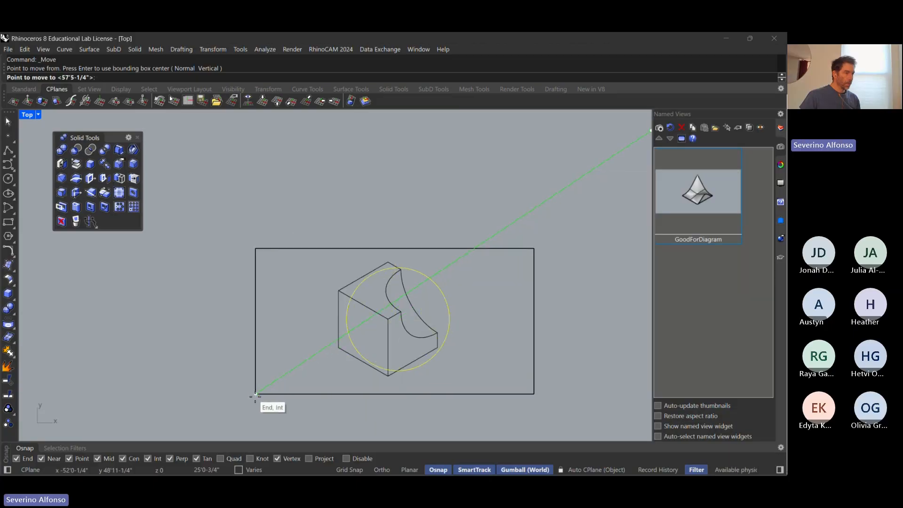
{"action": "scroll", "coordinate": [440, 245], "scroll_direction": "down", "scroll_amount": 5}
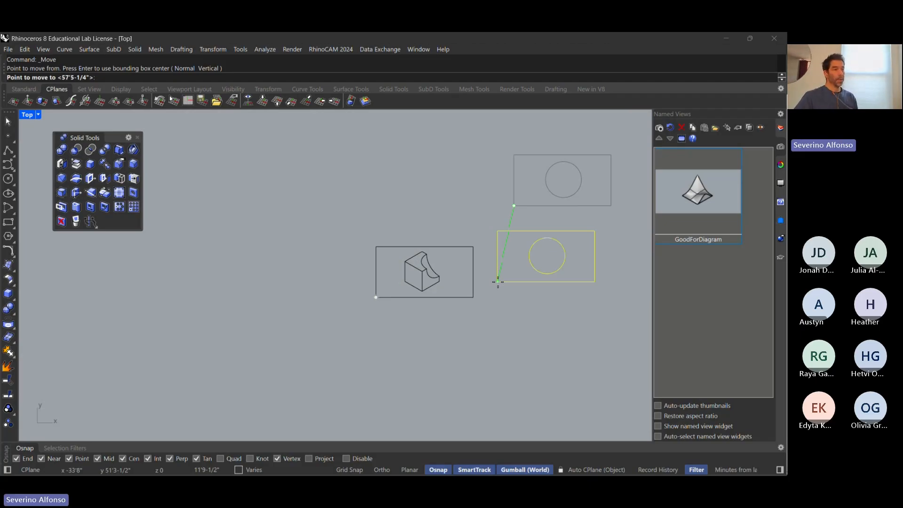
{"action": "scroll", "coordinate": [498, 282], "scroll_direction": "up", "scroll_amount": 8}
{"action": "left_click", "coordinate": [492, 276]}
{"action": "scroll", "coordinate": [493, 277], "scroll_direction": "down", "scroll_amount": 8}
{"action": "right_click_drag", "start_coordinate": [565, 299], "coordinate": [499, 312]}
{"action": "left_click", "coordinate": [503, 311]}
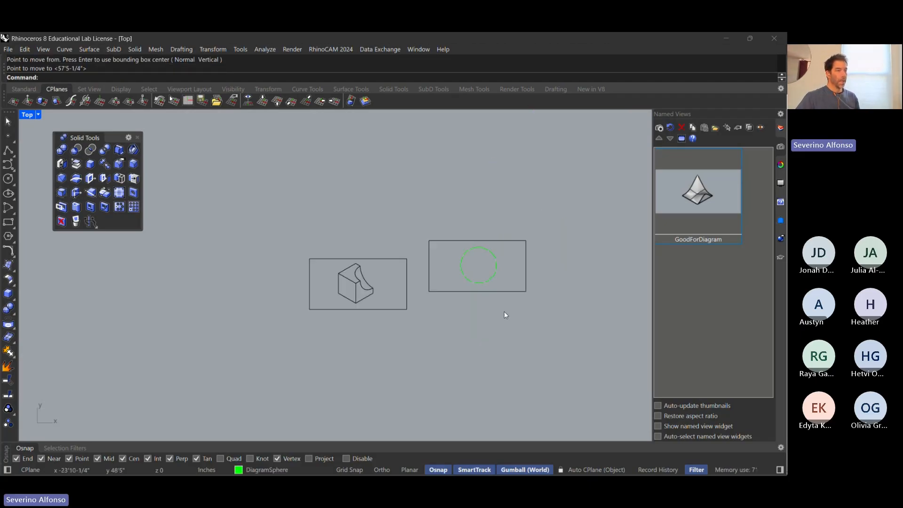
- Delete the frame around the sphere outline and move the circle over the box drawing so it matches the carved curve
{"action": "left_click", "coordinate": [520, 264]}
{"action": "key", "text": "Delete"}
{"action": "left_click_drag", "start_coordinate": [440, 222], "coordinate": [499, 292]}
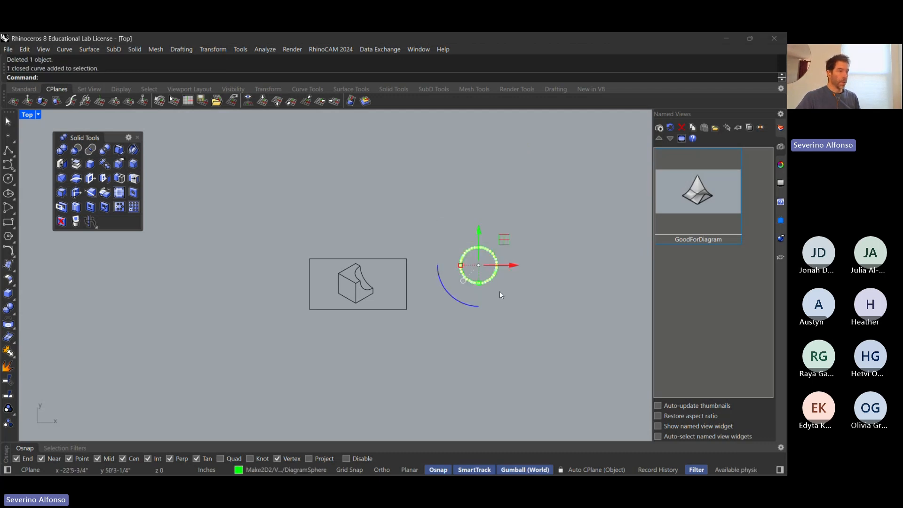
{"action": "scroll", "coordinate": [496, 268], "scroll_direction": "up", "scroll_amount": 4}
{"action": "left_click_drag", "start_coordinate": [499, 240], "coordinate": [339, 251]}
{"action": "scroll", "coordinate": [305, 263], "scroll_direction": "up", "scroll_amount": 4}
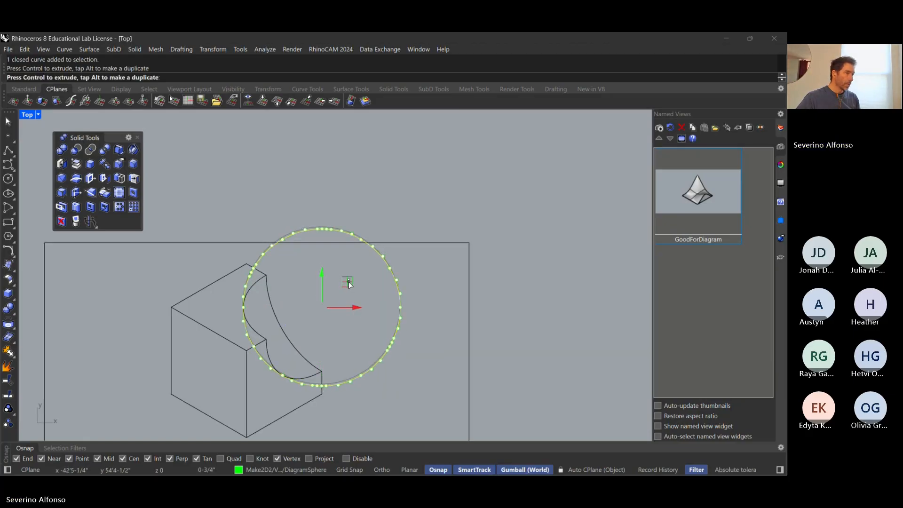
{"action": "scroll", "coordinate": [405, 281], "scroll_direction": "down", "scroll_amount": 3}
- Delete the rectangular frame around the box drawing
{"action": "left_click_drag", "start_coordinate": [469, 228], "coordinate": [435, 281]}
{"action": "key", "text": "Delete"}
{"action": "scroll", "coordinate": [324, 323], "scroll_direction": "up", "scroll_amount": 4}
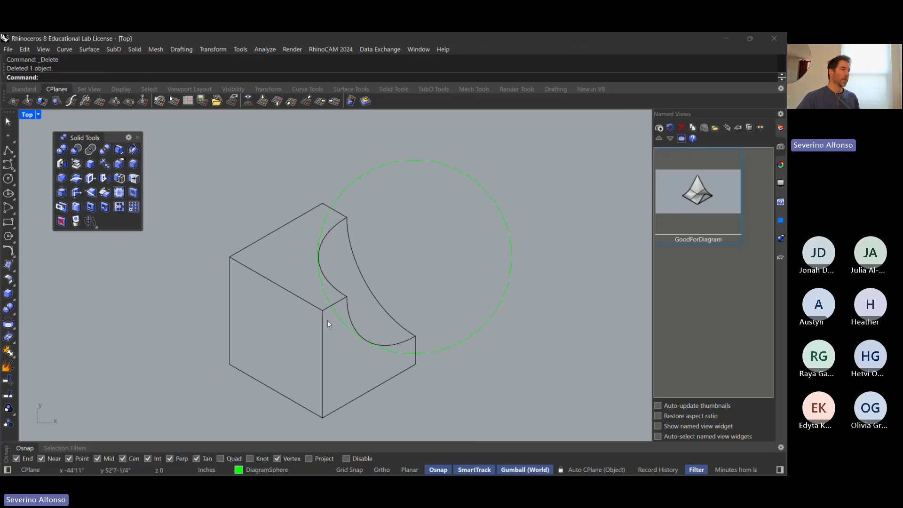
- Export the box and circle curves as the Adobe Illustrator file Diagram3 in the V2_Test folder, accepting the export options
{"action": "scroll", "coordinate": [403, 318], "scroll_direction": "down", "scroll_amount": 2}
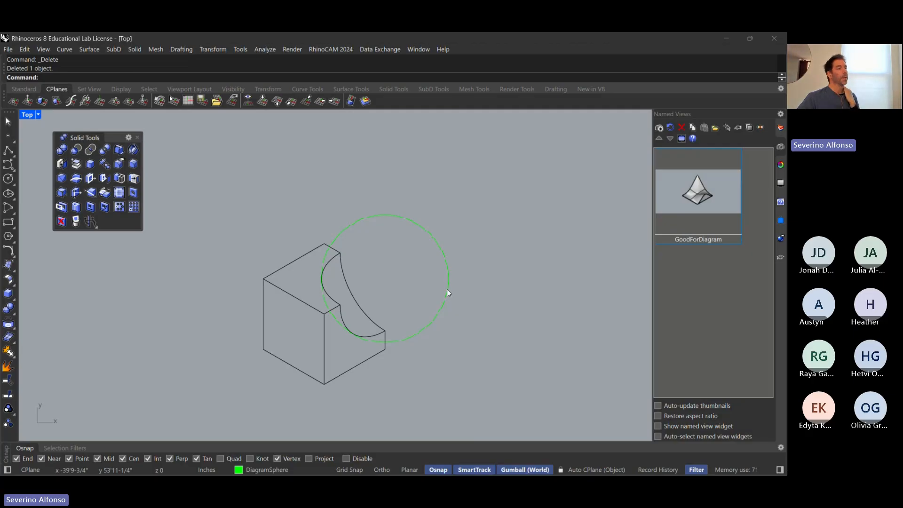
{"action": "scroll", "coordinate": [448, 285], "scroll_direction": "down", "scroll_amount": 2}
{"action": "left_click_drag", "start_coordinate": [295, 216], "coordinate": [485, 376]}
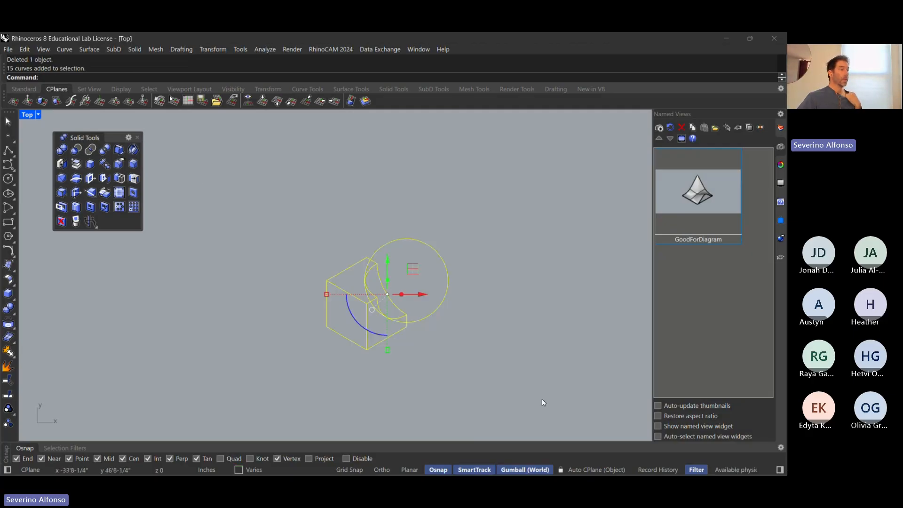
{"action": "left_click", "coordinate": [9, 52]}
{"action": "left_click", "coordinate": [63, 204]}
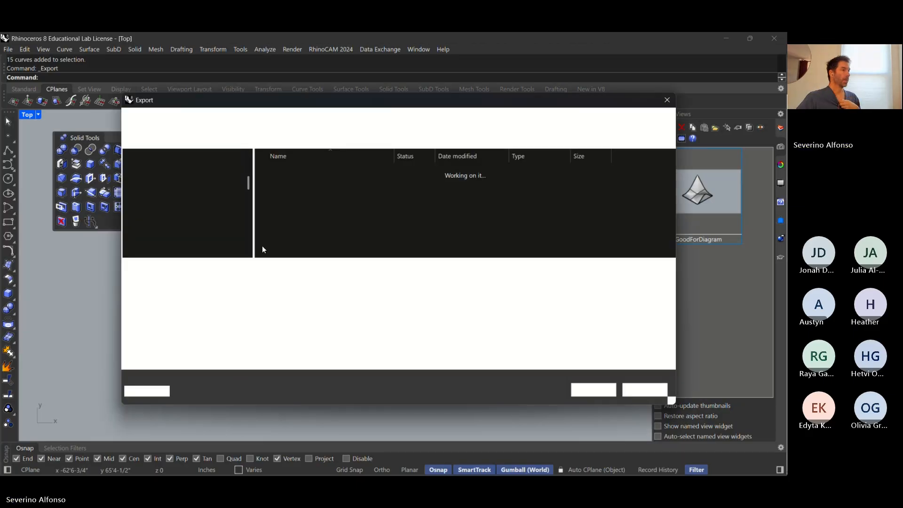
{"action": "left_click", "coordinate": [284, 208]}
{"action": "left_click", "coordinate": [237, 267]}
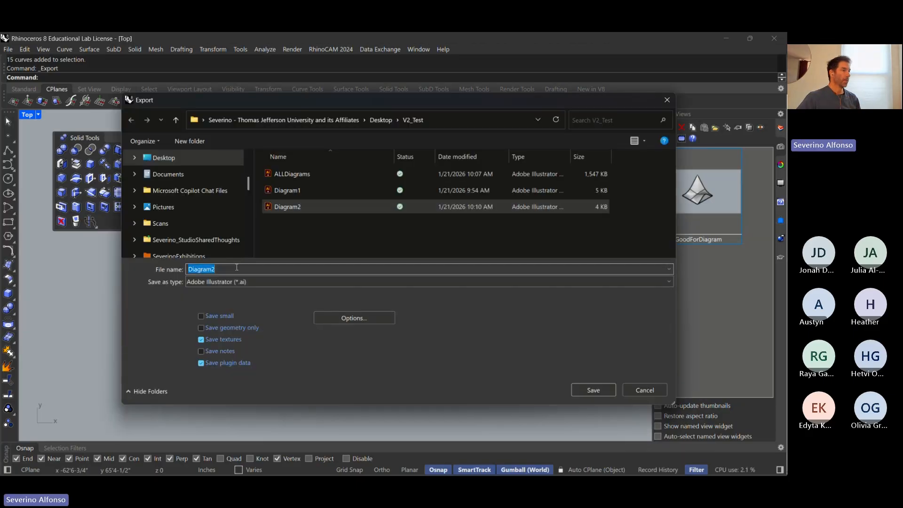
{"action": "left_click", "coordinate": [239, 269]}
{"action": "key", "text": "BackSpace"}
{"action": "type", "text": "3"}
{"action": "key", "text": "Return"}
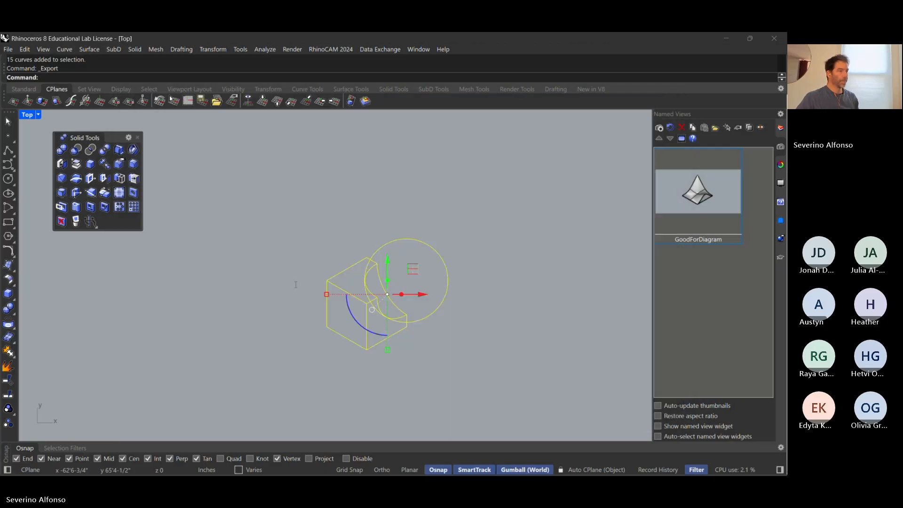
{"action": "left_click", "coordinate": [473, 333]}
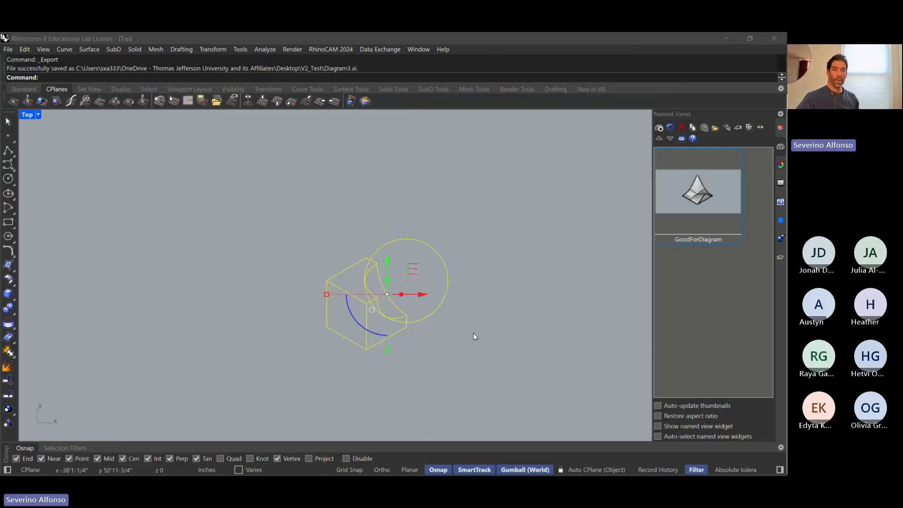
- Switch to Illustrator, open Diagram3 from the V2_Test folder, and close the Diagram2 document
{"action": "key", "text": "alt+Tab"}
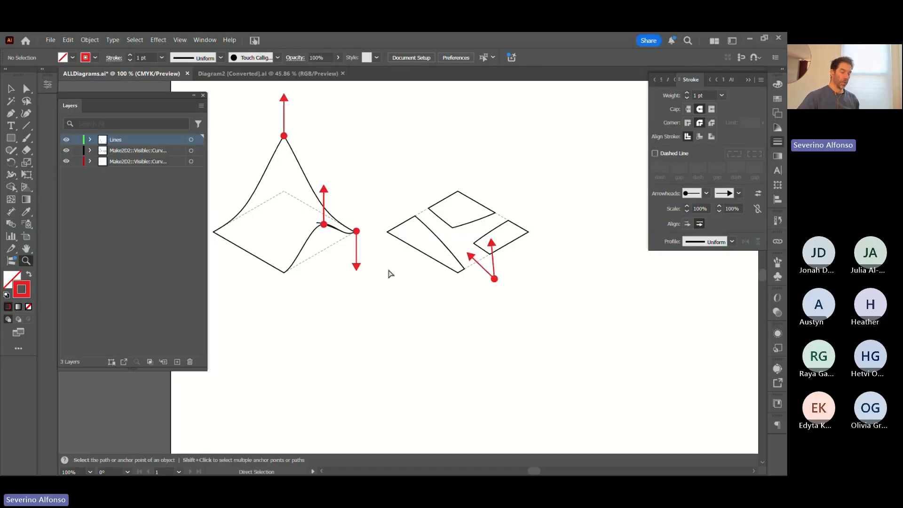
{"action": "key", "text": "ctrl+o"}
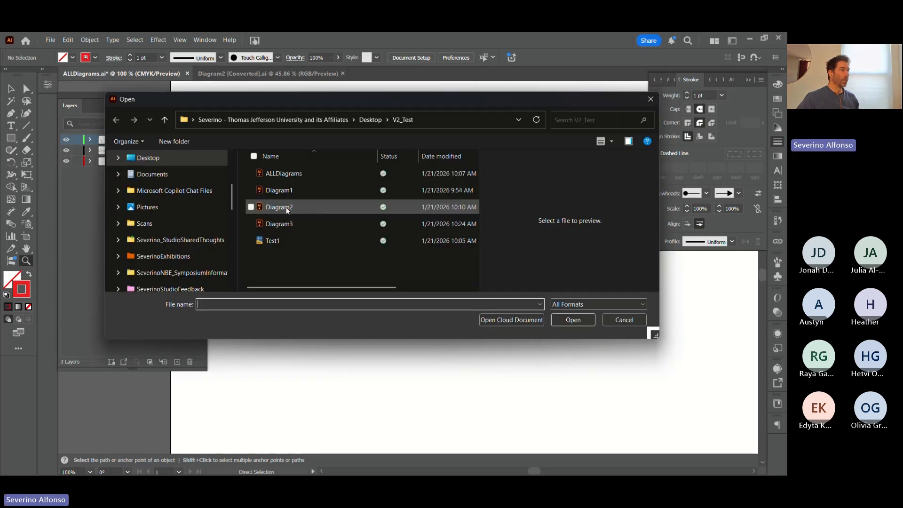
{"action": "left_click", "coordinate": [279, 224]}
{"action": "left_click", "coordinate": [574, 322]}
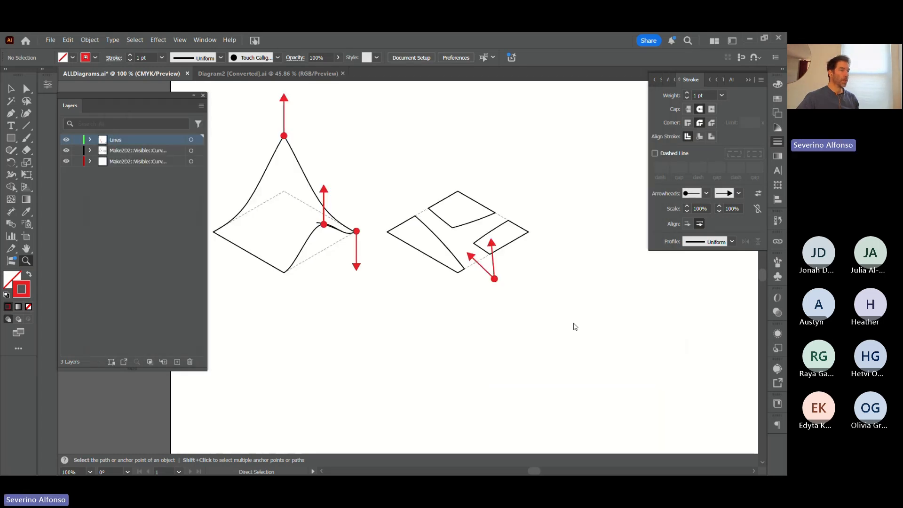
{"action": "left_click", "coordinate": [342, 73]}
- Copy the box and circle linework from Diagram3 and paste it into the ALLDiagrams document
{"action": "key", "text": "v"}
{"action": "left_click_drag", "start_coordinate": [362, 229], "coordinate": [497, 333]}
{"action": "key", "text": "ctrl+c"}
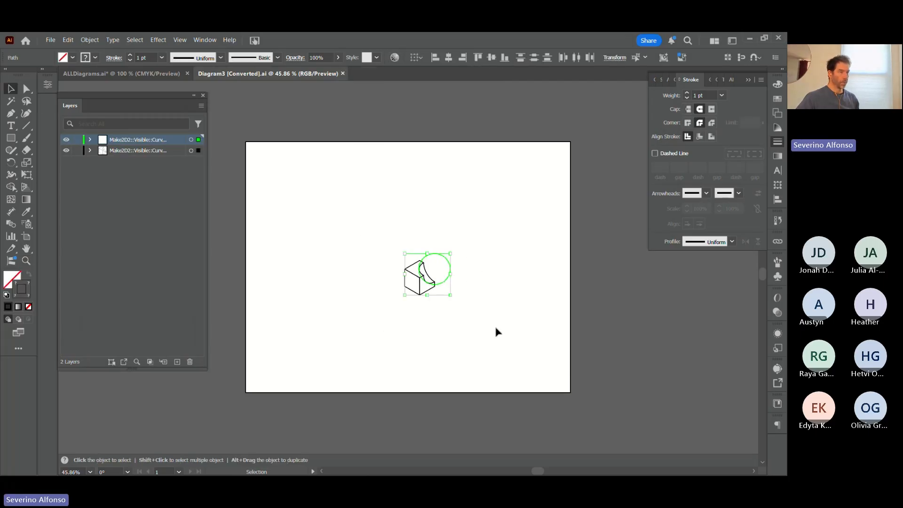
{"action": "key", "text": "ctrl+Tab"}
{"action": "key", "text": "ctrl+v"}
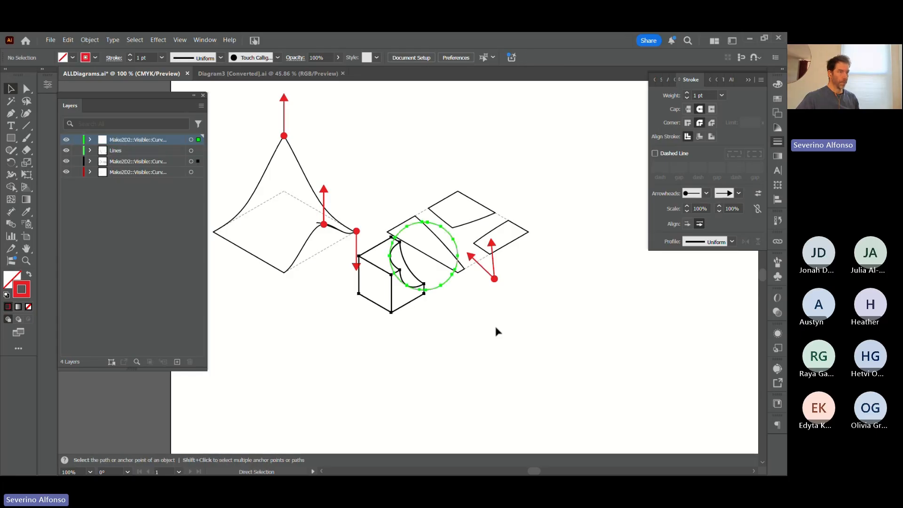
- Move the pasted drawing onto the first diagram and enlarge it proportionally until the box matches that diagram's base width
{"action": "mouse_move", "coordinate": [437, 290]}
{"action": "left_mouse_down"}
{"action": "mouse_move", "coordinate": [544, 238]}
{"action": "mouse_move", "coordinate": [331, 252]}
{"action": "left_mouse_up"}
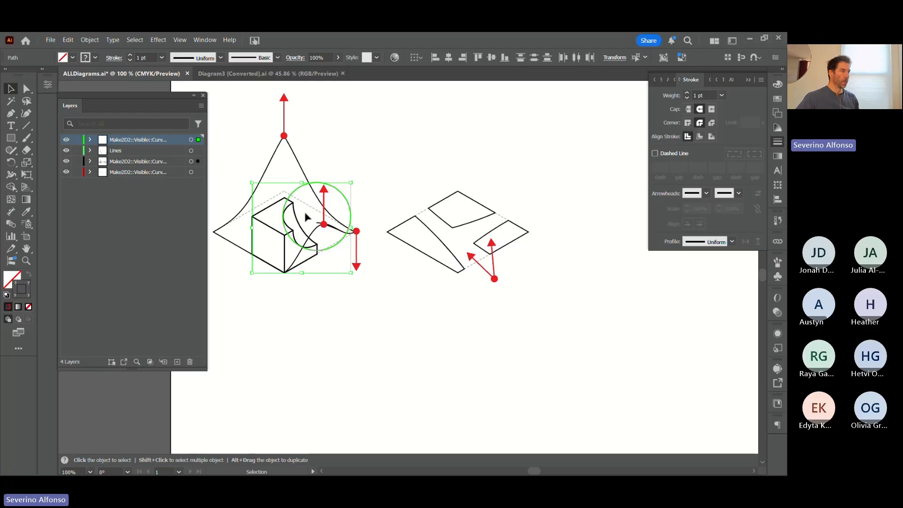
{"action": "left_click_drag", "start_coordinate": [302, 183], "coordinate": [305, 130], "text": "shift"}
{"action": "key", "text": "space"}
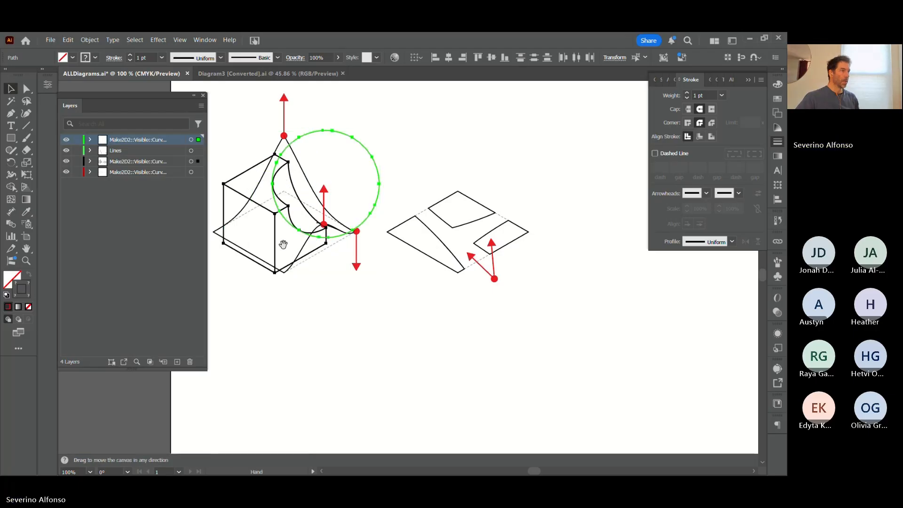
{"action": "left_click_drag", "start_coordinate": [284, 244], "coordinate": [362, 270]}
{"action": "left_click_drag", "start_coordinate": [311, 217], "coordinate": [293, 218], "text": "shift"}
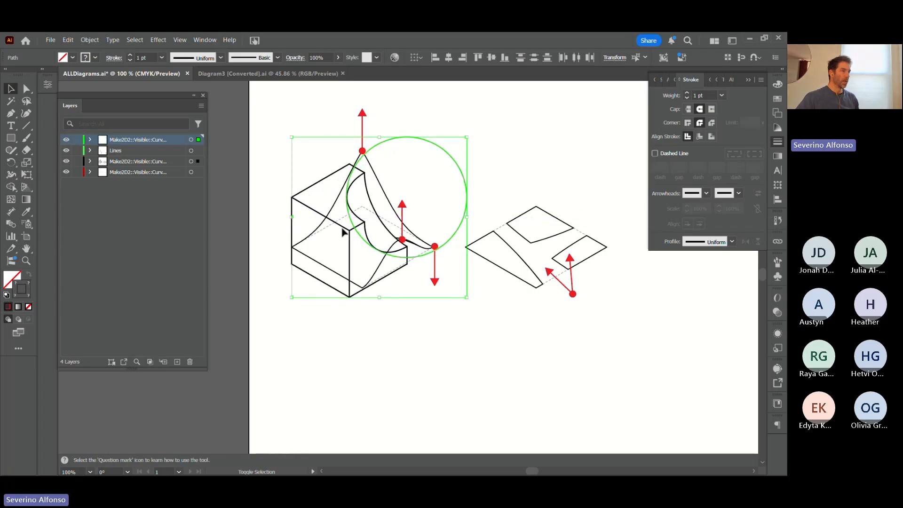
{"action": "left_click_drag", "start_coordinate": [467, 217], "coordinate": [507, 218], "text": "shift"}
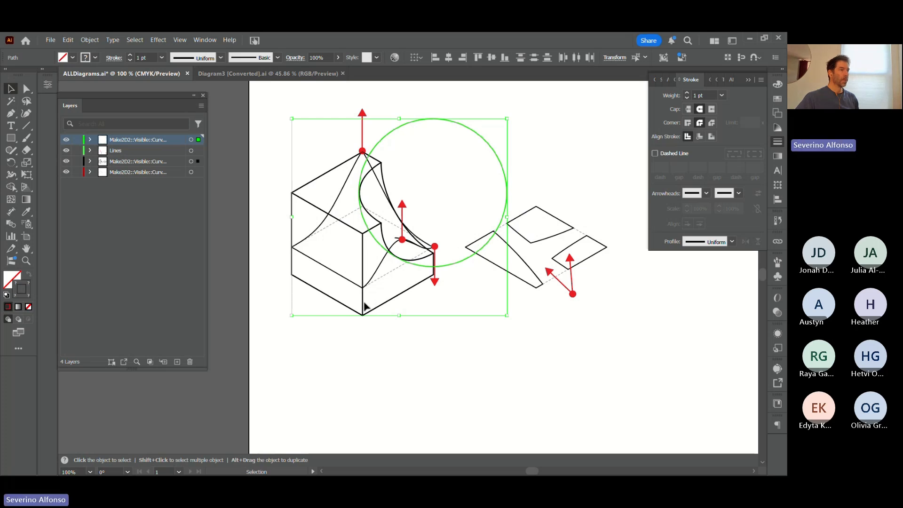
- Move the scaled box and circle drawing to the empty area beside the three-piece diagram and deselect it
{"action": "key", "text": "space"}
{"action": "left_click_drag", "start_coordinate": [497, 353], "coordinate": [410, 390]}
{"action": "key", "text": "ctrl+minus"}
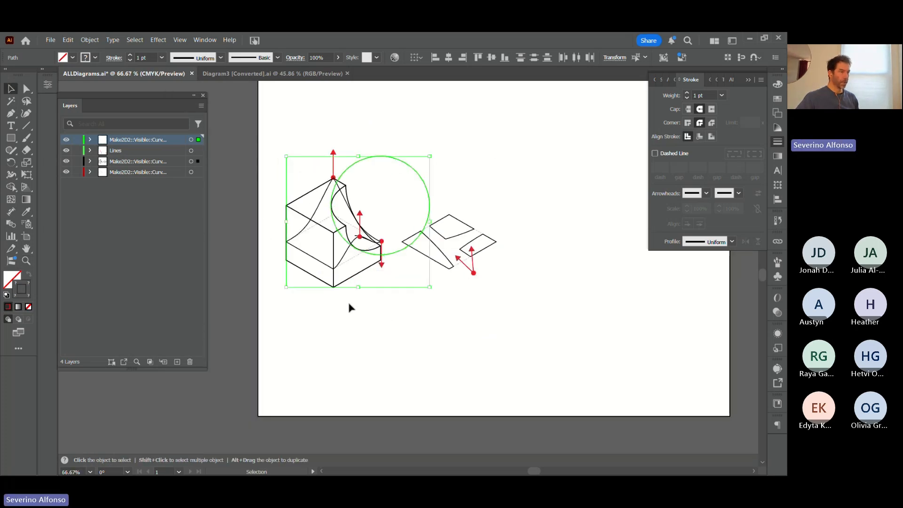
{"action": "left_click_drag", "start_coordinate": [333, 273], "coordinate": [568, 235]}
{"action": "left_click", "coordinate": [563, 305]}
{"action": "left_click_drag", "start_coordinate": [608, 310], "coordinate": [441, 348]}
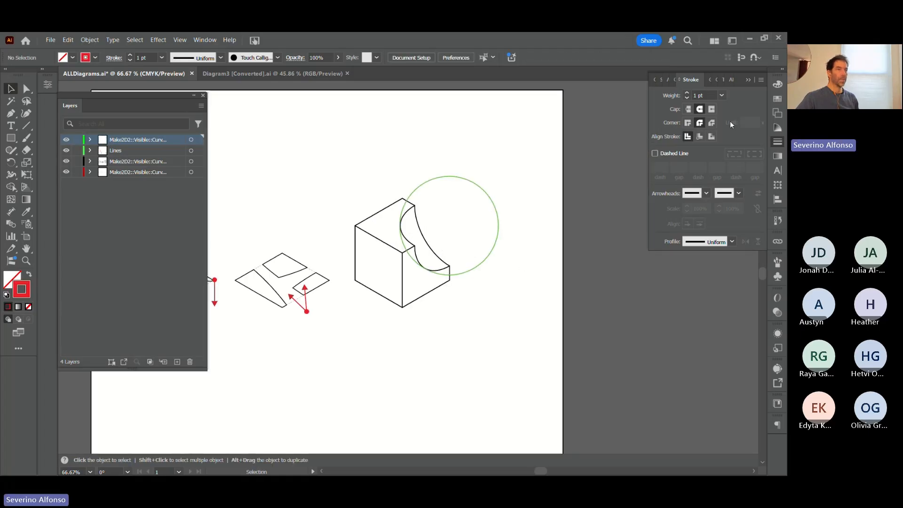
- Move the large circle to the bottom layer and match its stroke to the dashed grey 0.5 pt lines of the first diagram
{"action": "left_click", "coordinate": [748, 79]}
{"action": "left_click_drag", "start_coordinate": [310, 346], "coordinate": [479, 350]}
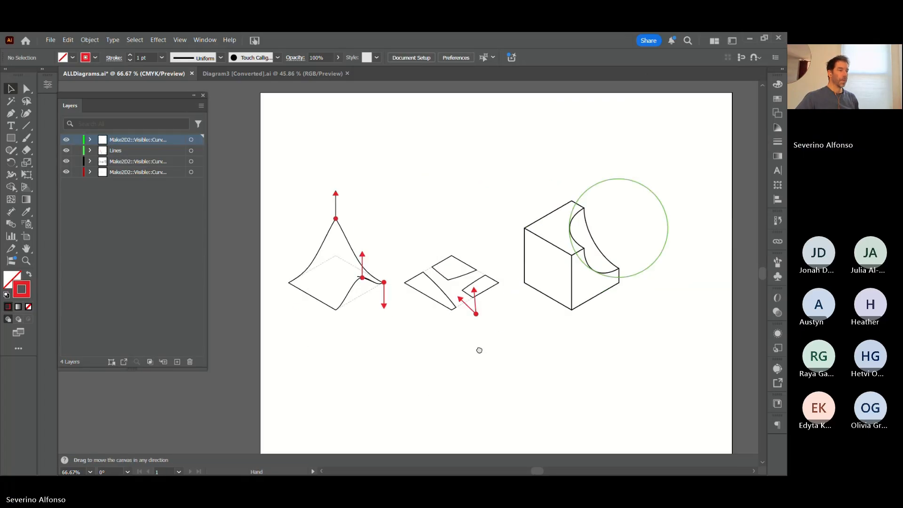
{"action": "left_click", "coordinate": [661, 191]}
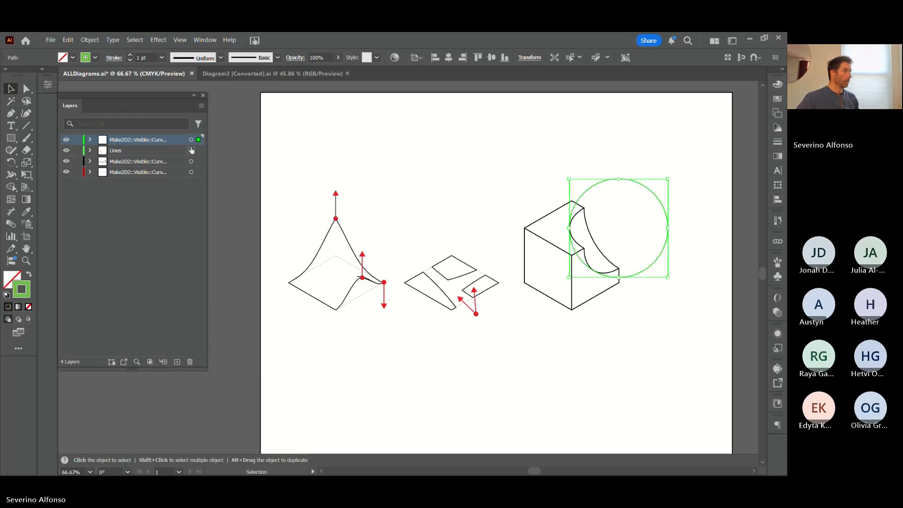
{"action": "left_click_drag", "start_coordinate": [201, 174], "coordinate": [198, 173]}
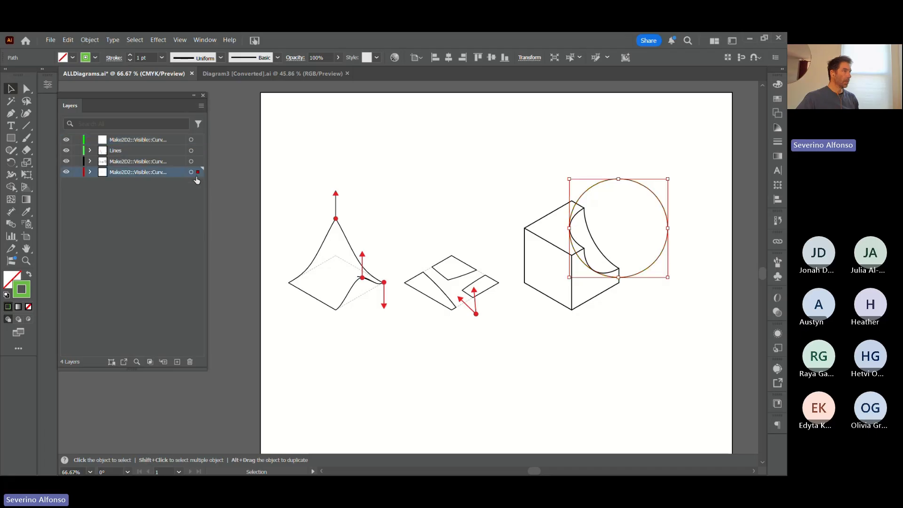
{"action": "key", "text": "i"}
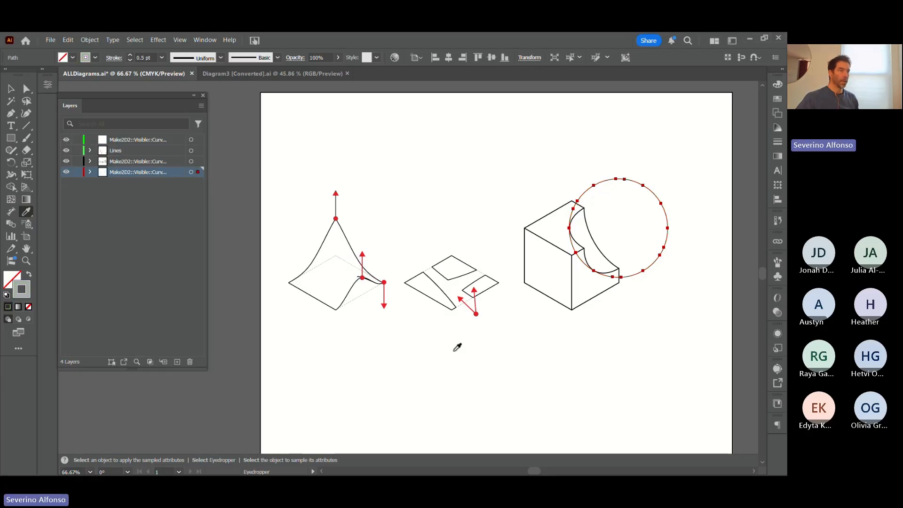
{"action": "left_click", "coordinate": [616, 354], "text": "ctrl"}
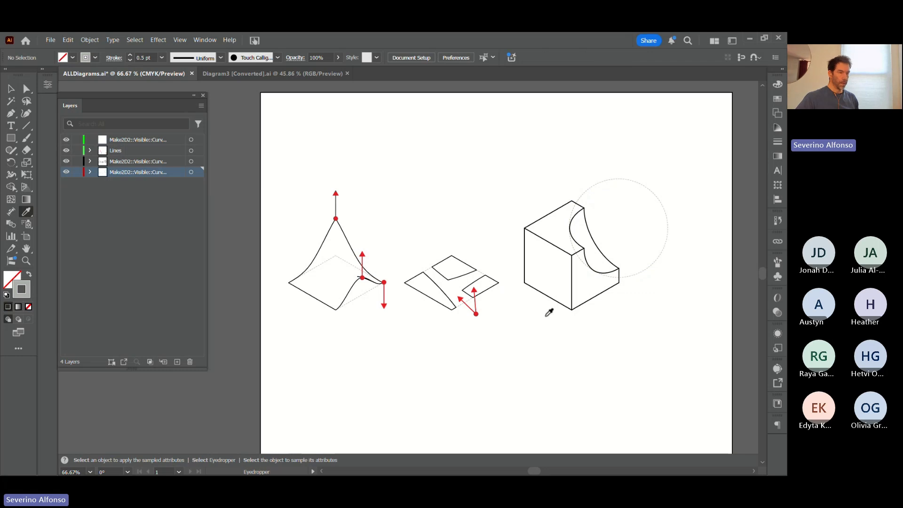
- Select all artwork on the box's layer and match its stroke to the first diagram's 0.75 pt black outline
{"action": "key", "text": "v"}
{"action": "left_click", "coordinate": [549, 242]}
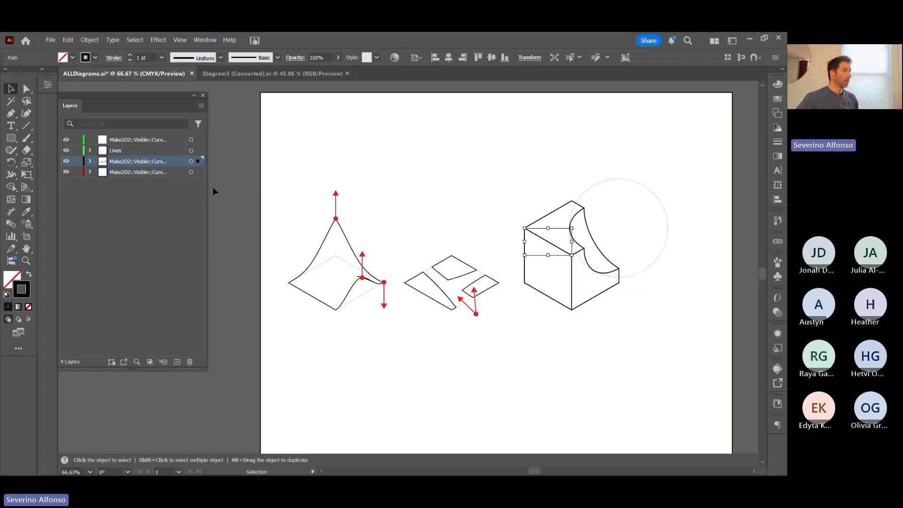
{"action": "left_click", "coordinate": [191, 162]}
{"action": "key", "text": "i"}
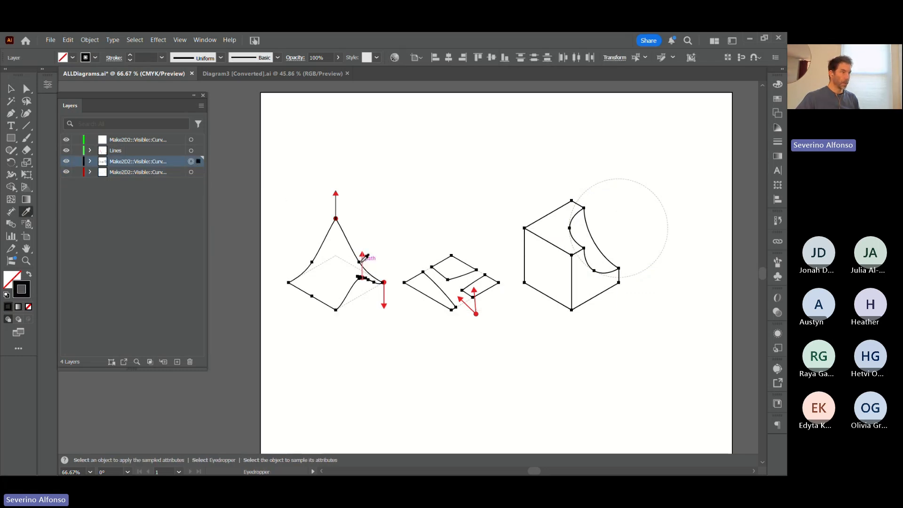
{"action": "key", "text": "ctrl+shift+a"}
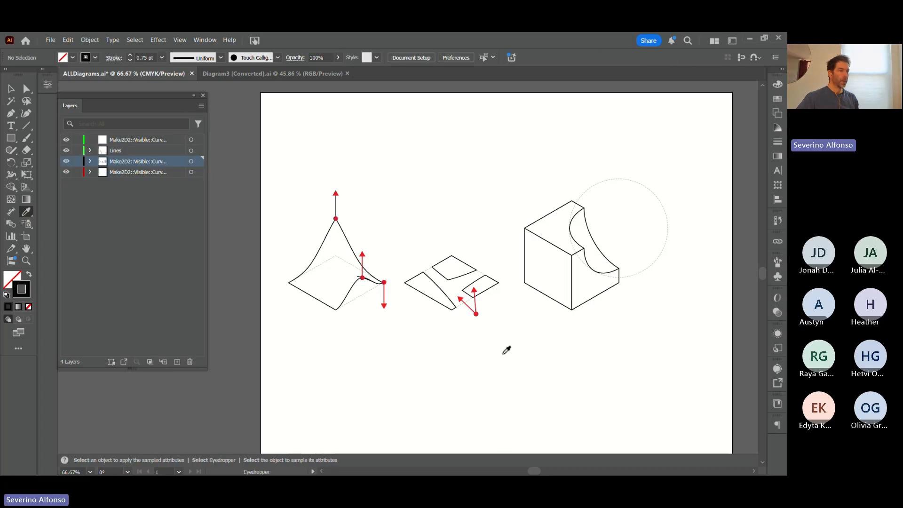
- Check the carved-box reference in the Deformaciones presentation, return to Illustrator, and draw a small circle inside the dashed circle
{"action": "key", "text": "alt+Tab"}
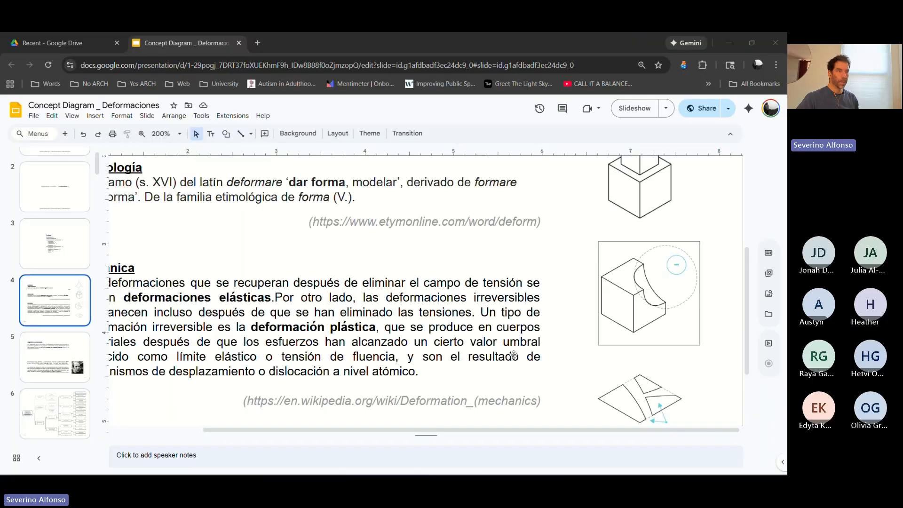
{"action": "key", "text": "alt+Tab"}
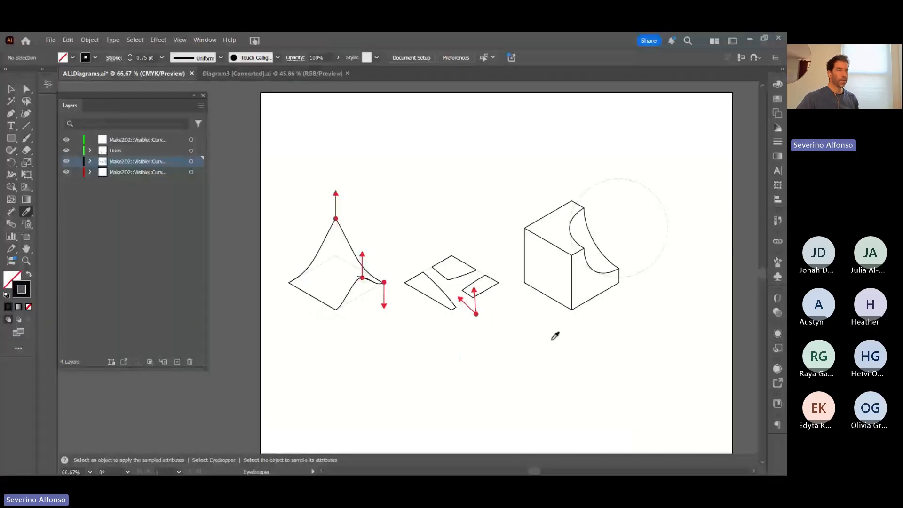
{"action": "left_click", "coordinate": [11, 138]}
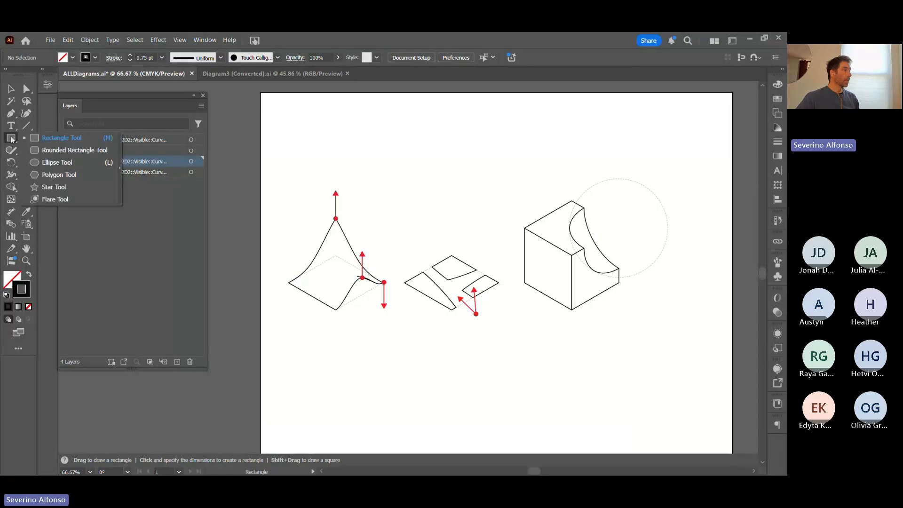
{"action": "left_click", "coordinate": [57, 162]}
{"action": "key", "text": "z"}
{"action": "left_click_drag", "start_coordinate": [571, 162], "coordinate": [677, 326]}
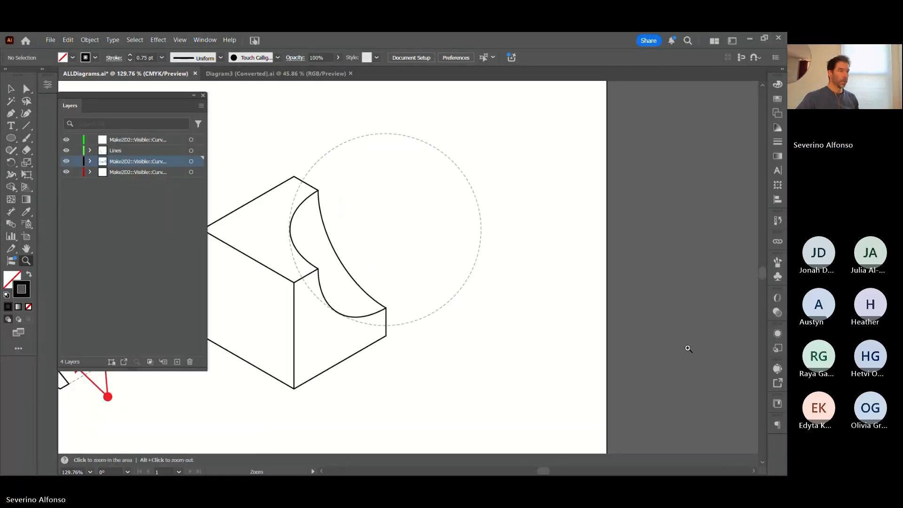
{"action": "scroll", "coordinate": [513, 339], "scroll_direction": "left", "scroll_amount": 2}
{"action": "key", "text": "l"}
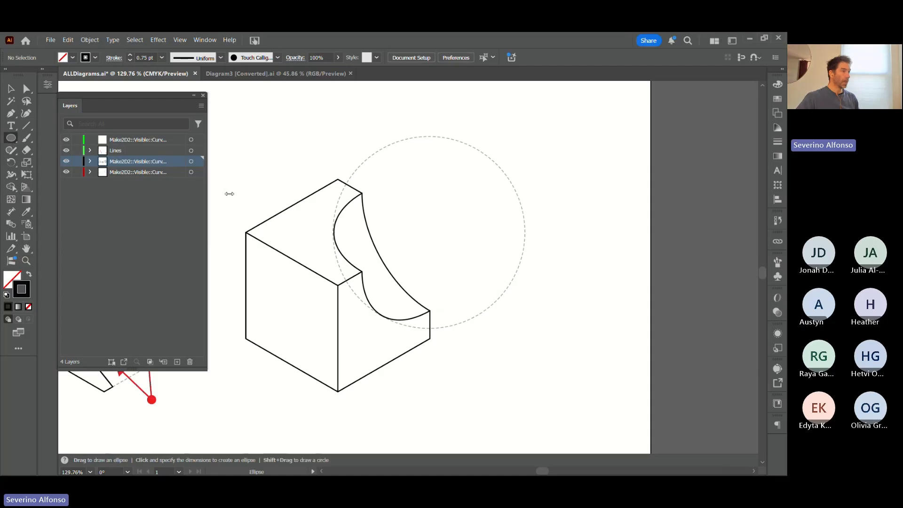
{"action": "left_click_drag", "start_coordinate": [408, 174], "coordinate": [460, 213]}
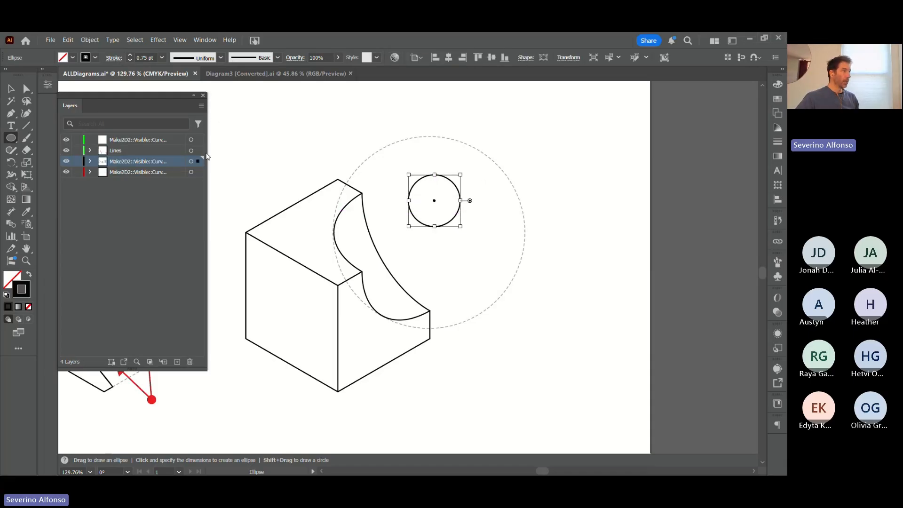
- Move the small circle to the Lines layer and match its stroke to the red 1 pt arrows of the three-piece diagram
{"action": "left_click_drag", "start_coordinate": [198, 162], "coordinate": [198, 172]}
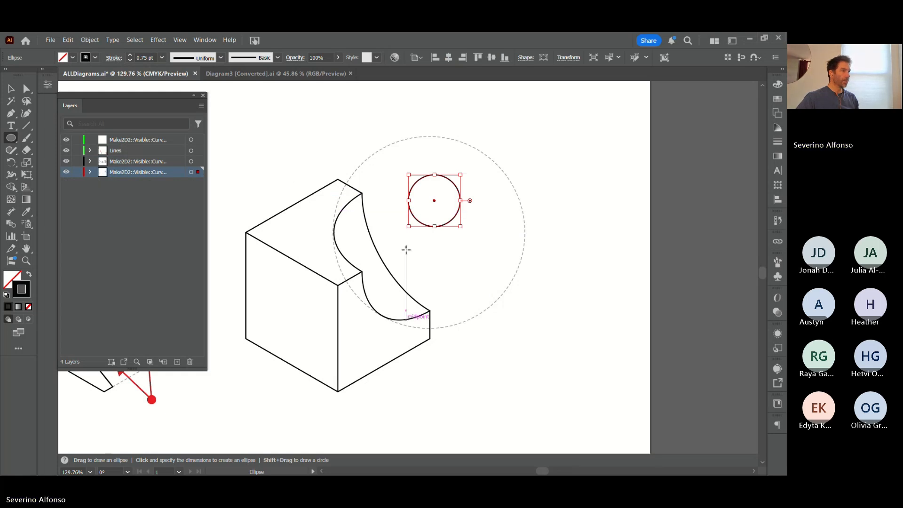
{"action": "left_click_drag", "start_coordinate": [200, 159], "coordinate": [198, 150]}
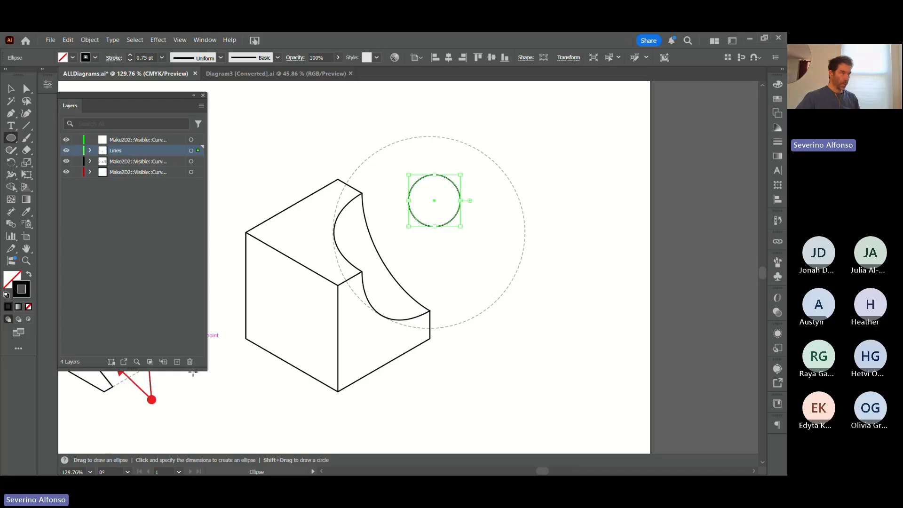
{"action": "key", "text": "i"}
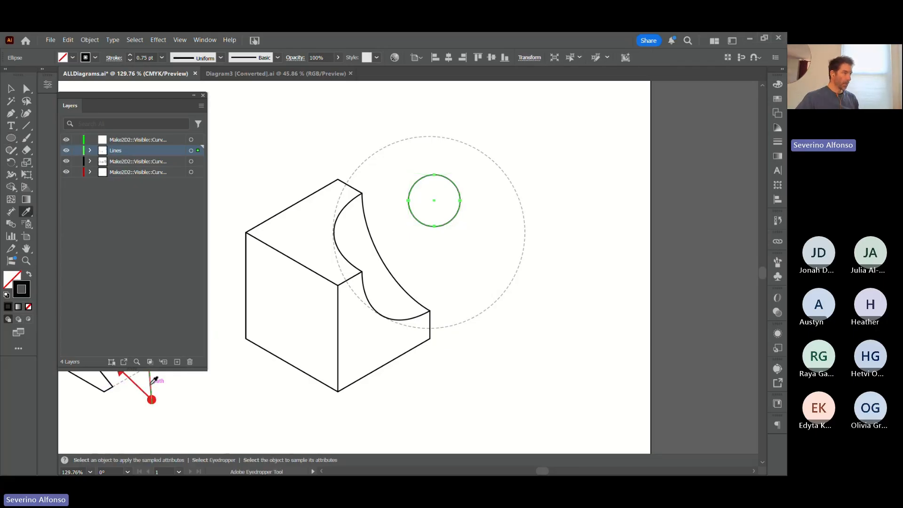
{"action": "left_click", "coordinate": [154, 379]}
{"action": "key", "text": "v"}
{"action": "left_click", "coordinate": [559, 384]}
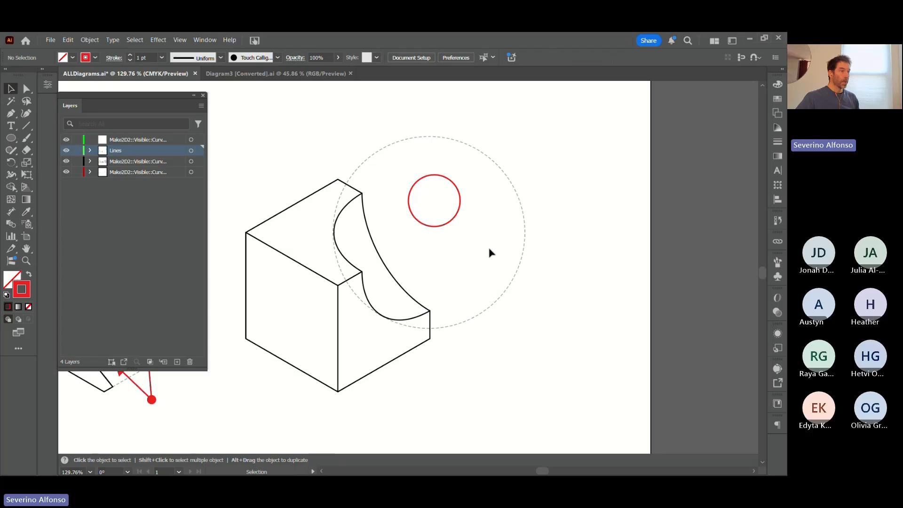
- Move the red circle about 12 pt right and 12 pt up, and draw a short horizontal minus line inside it
{"action": "left_click_drag", "start_coordinate": [455, 219], "coordinate": [468, 204]}
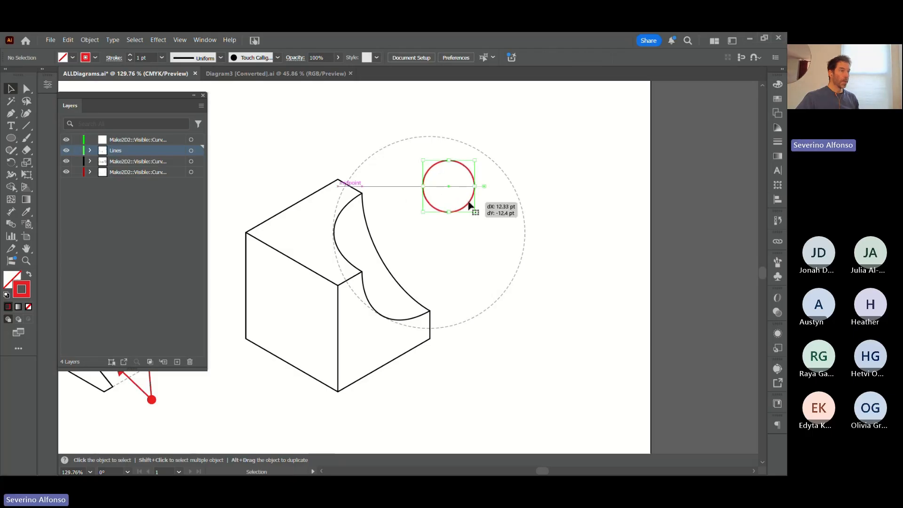
{"action": "key", "text": "alt+Tab"}
{"action": "key", "text": "alt+Tab"}
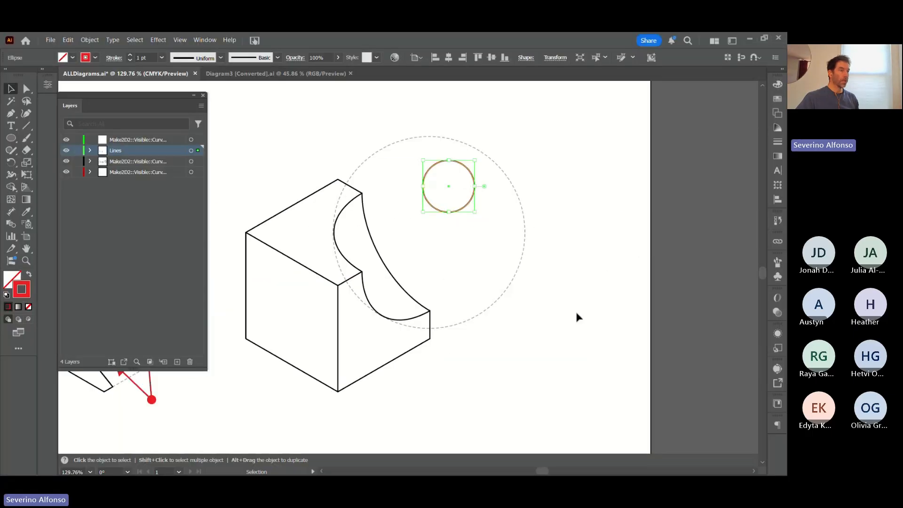
{"action": "left_click", "coordinate": [574, 313]}
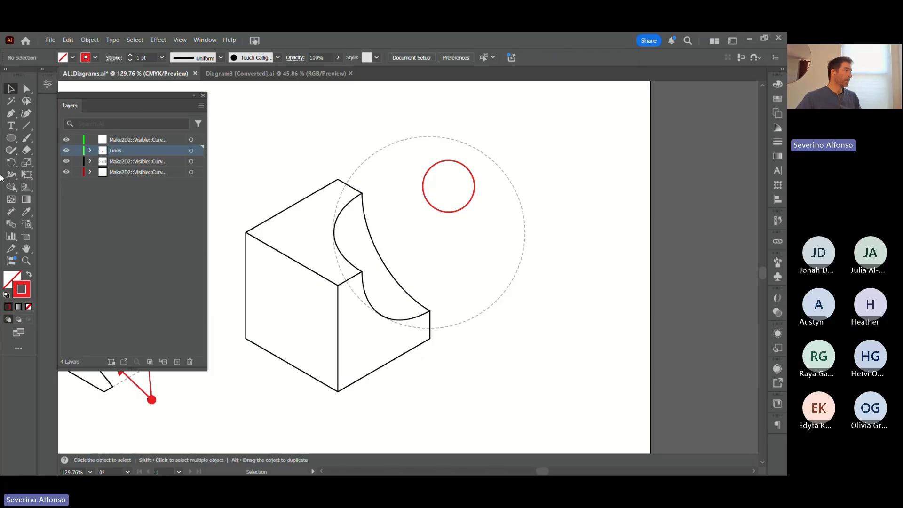
{"action": "left_click", "coordinate": [26, 126]}
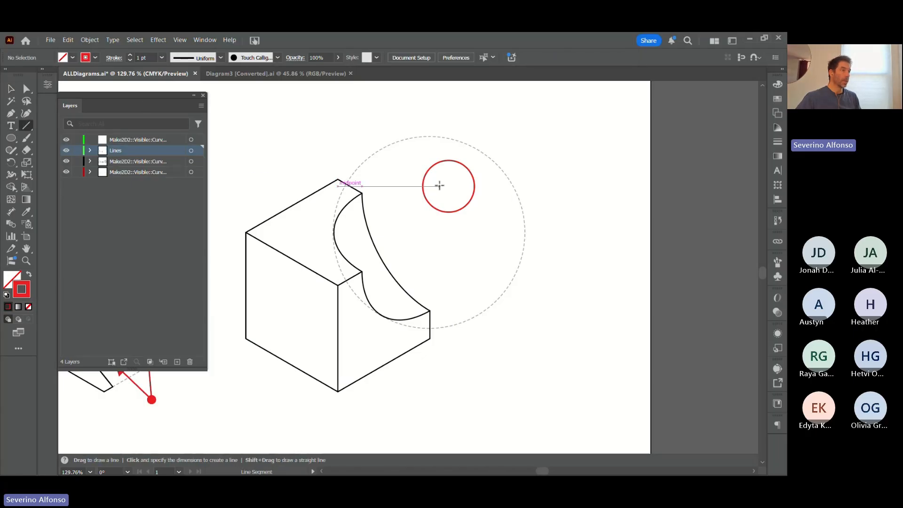
{"action": "left_click_drag", "start_coordinate": [439, 186], "coordinate": [460, 186]}
{"action": "key", "text": "v"}
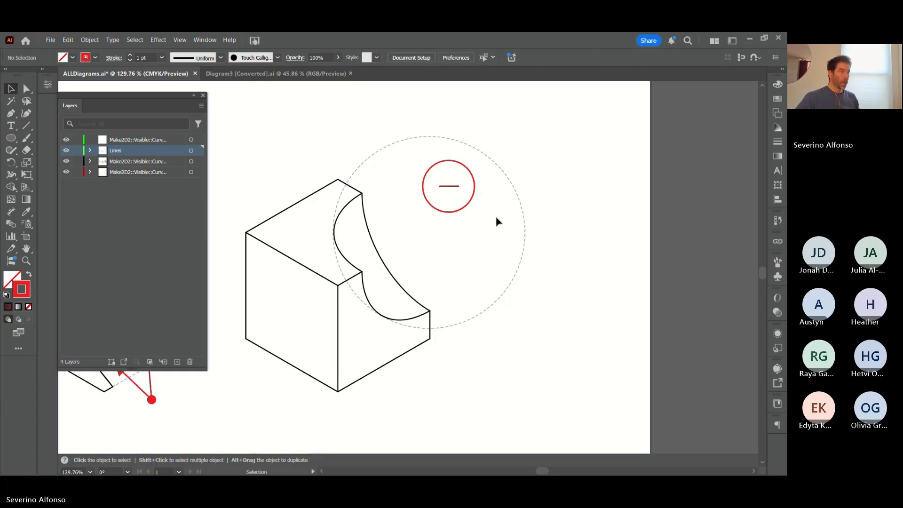
- Set the minus line's stroke weight to 3 pt and center the circle and line on each other
{"action": "left_click", "coordinate": [455, 187]}
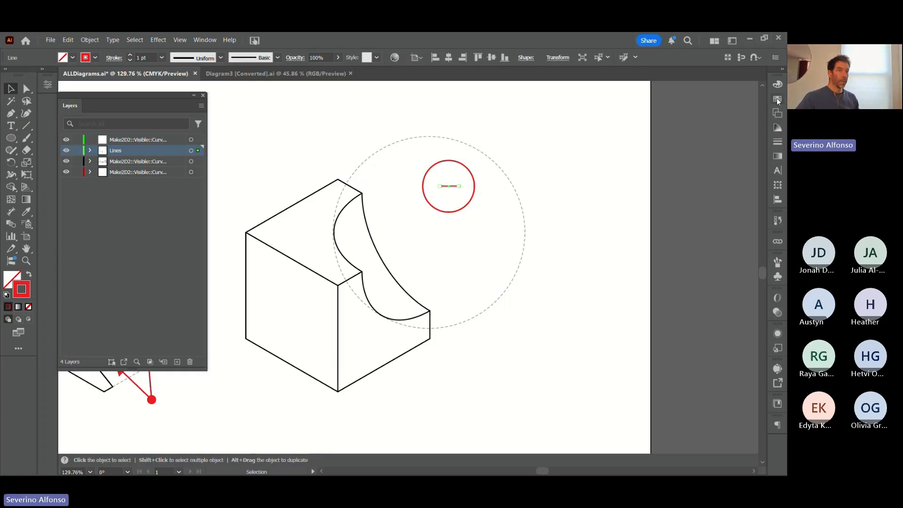
{"action": "left_click", "coordinate": [778, 141]}
{"action": "left_click", "coordinate": [722, 96]}
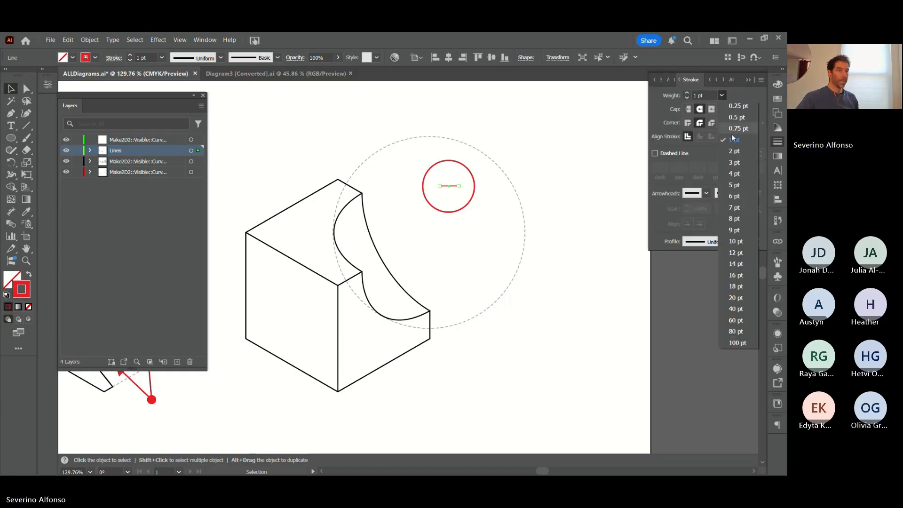
{"action": "left_click", "coordinate": [735, 162]}
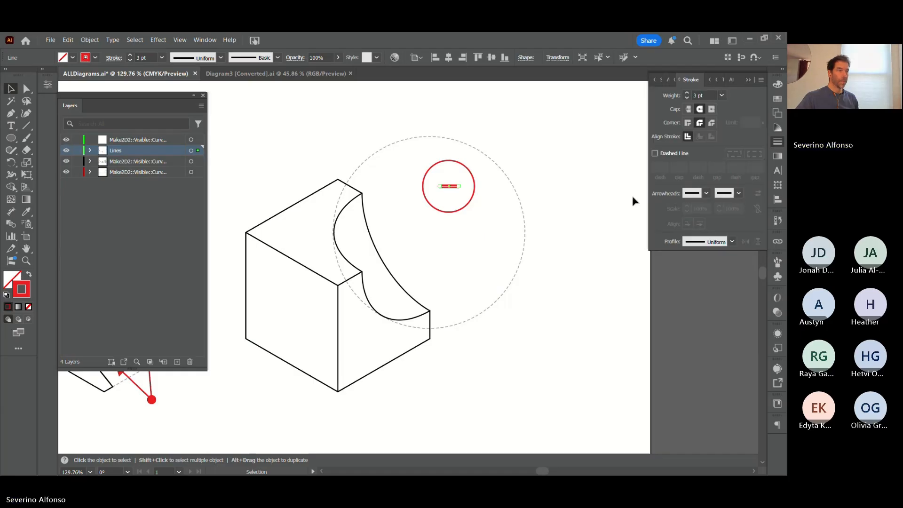
{"action": "left_click", "coordinate": [554, 219]}
{"action": "left_click_drag", "start_coordinate": [452, 186], "coordinate": [464, 214]}
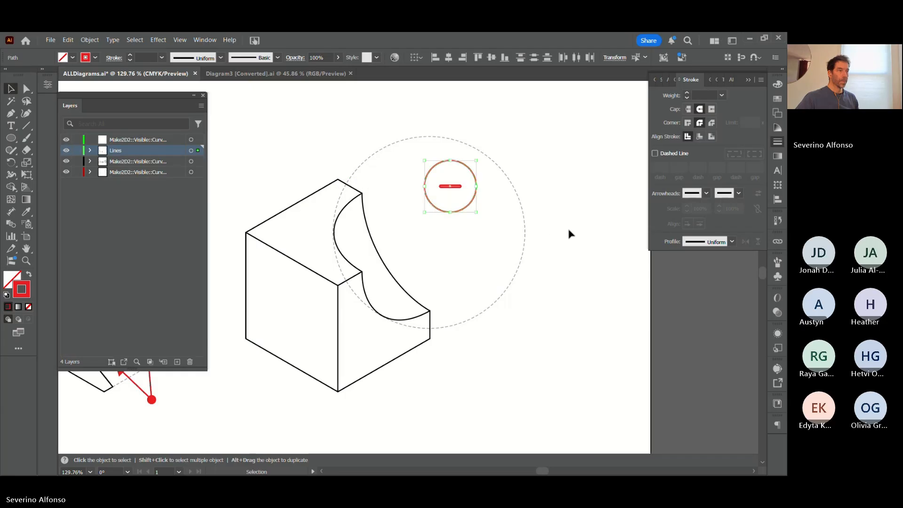
{"action": "left_click", "coordinate": [423, 222]}
- Collapse the Layers panel, save ALLDiagrams, and close the Diagram3 document
{"action": "key", "text": "z"}
{"action": "left_click", "coordinate": [438, 268], "text": "alt"}
{"action": "left_click", "coordinate": [395, 240], "text": "alt"}
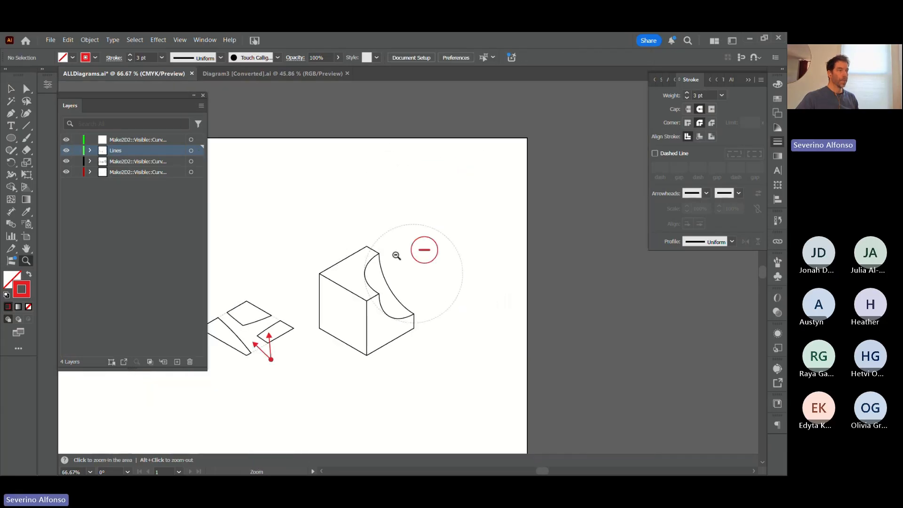
{"action": "left_click", "coordinate": [395, 256], "text": "alt"}
{"action": "left_click", "coordinate": [405, 274], "text": "alt"}
{"action": "left_click_drag", "start_coordinate": [428, 317], "coordinate": [515, 311]}
{"action": "left_click_drag", "start_coordinate": [317, 227], "coordinate": [563, 316]}
{"action": "left_click", "coordinate": [194, 97]}
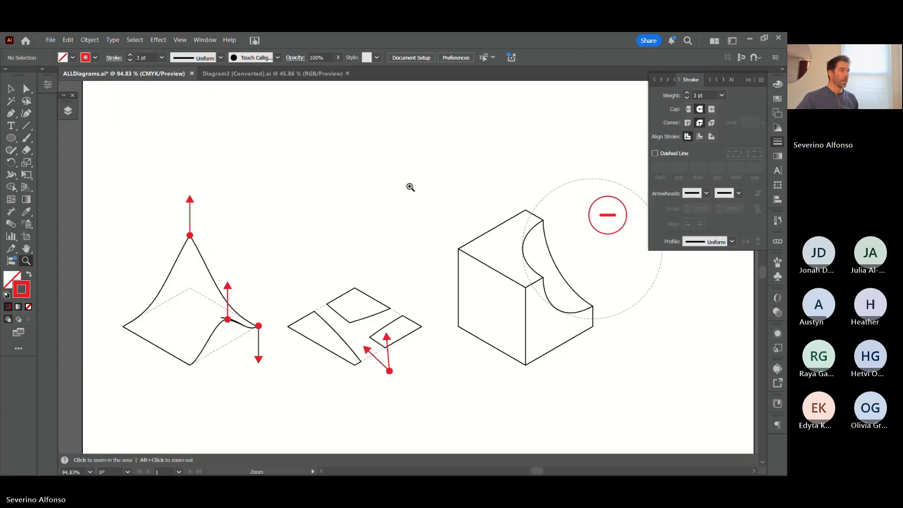
{"action": "key", "text": "v"}
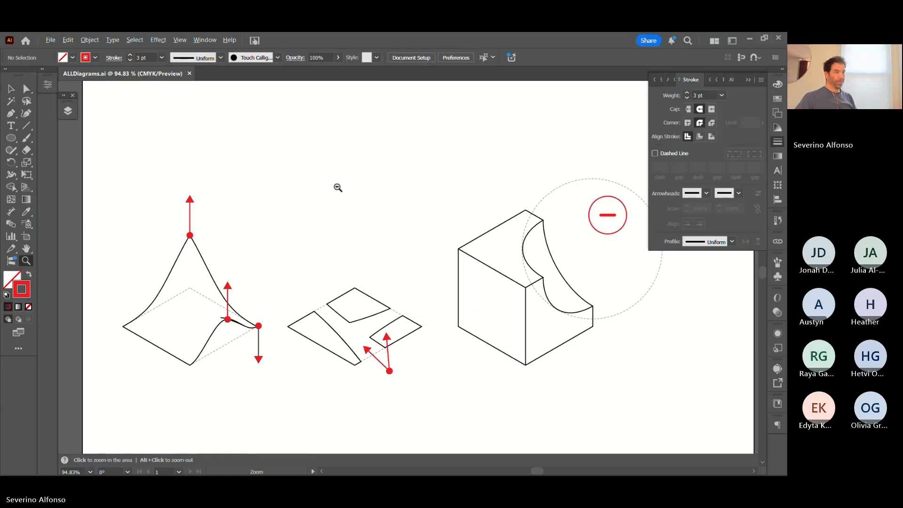
{"action": "left_click", "coordinate": [419, 235], "text": "alt"}
{"action": "left_click", "coordinate": [463, 301], "text": "alt"}
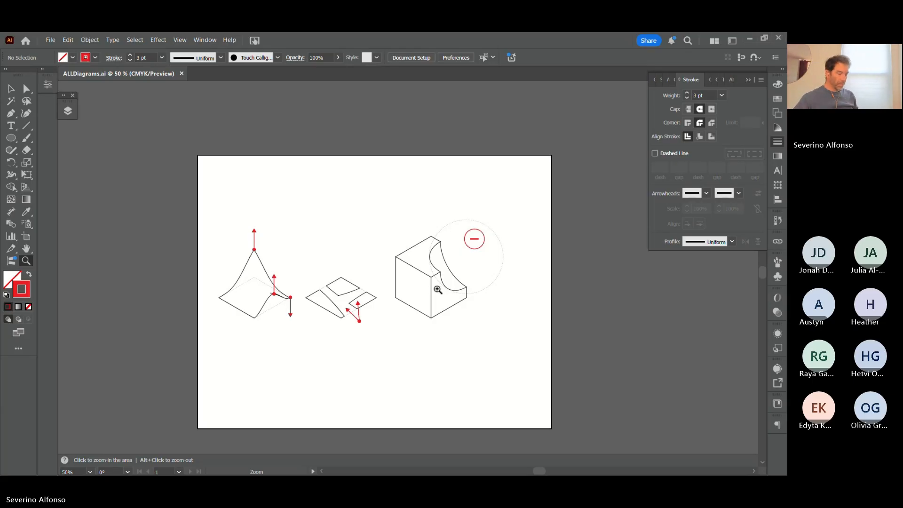
- Switch to the Google Slides presentation and view the Deformaciones Volumétricas reference diagram on slide 8
{"action": "key", "text": "alt+Tab"}
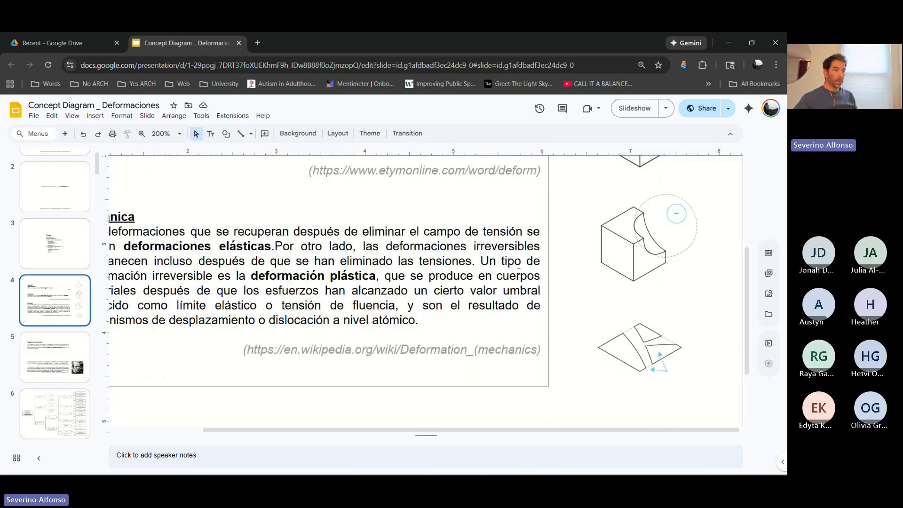
{"action": "scroll", "coordinate": [519, 273], "scroll_direction": "down", "scroll_amount": 1}
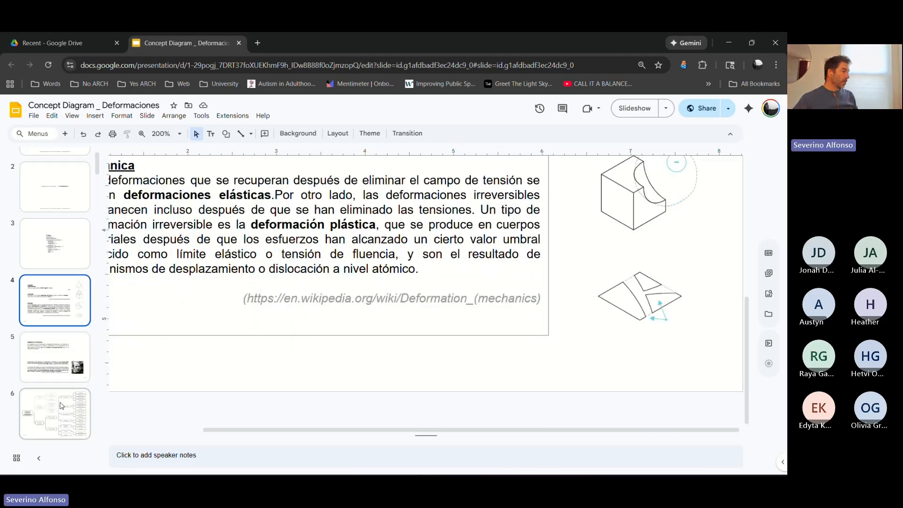
{"action": "scroll", "coordinate": [61, 405], "scroll_direction": "down", "scroll_amount": 3}
{"action": "left_click", "coordinate": [61, 383]}
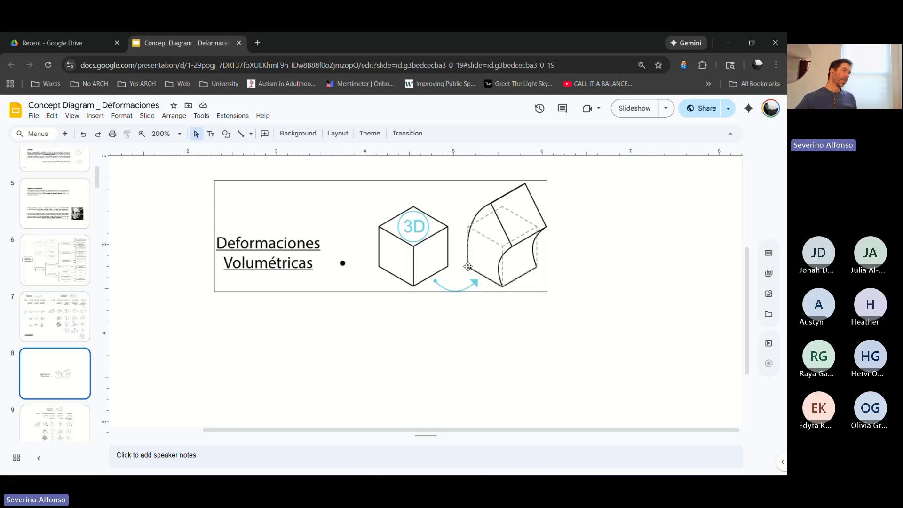
{"action": "left_click", "coordinate": [425, 326]}
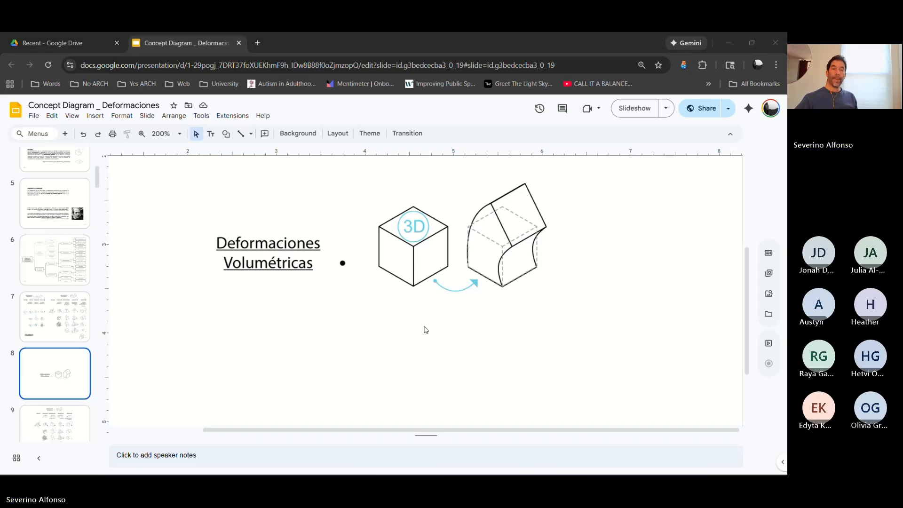
- Switch to Rhino and delete the exported 2D linework of the carved box in the Top view
{"action": "key", "text": "alt+Tab"}
{"action": "scroll", "coordinate": [426, 324], "scroll_direction": "down", "scroll_amount": 5}
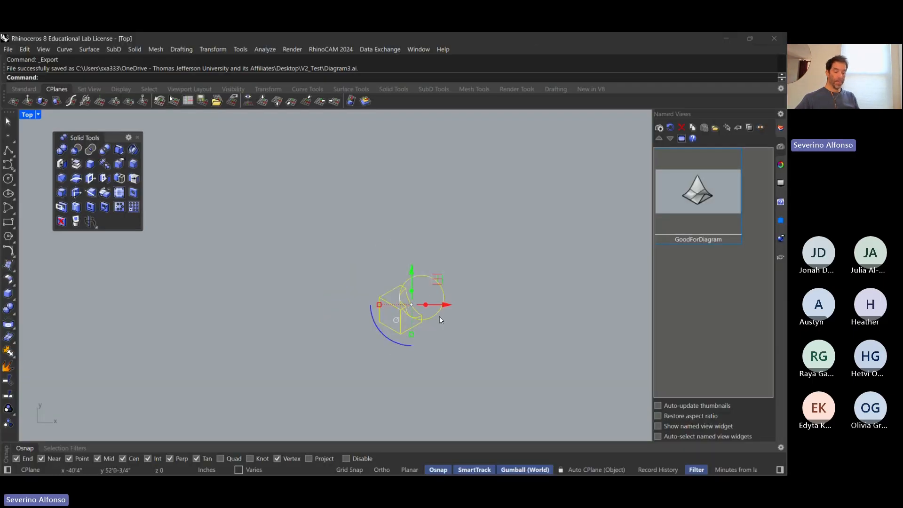
{"action": "right_click_drag", "start_coordinate": [440, 317], "coordinate": [425, 276]}
{"action": "key", "text": "Delete"}
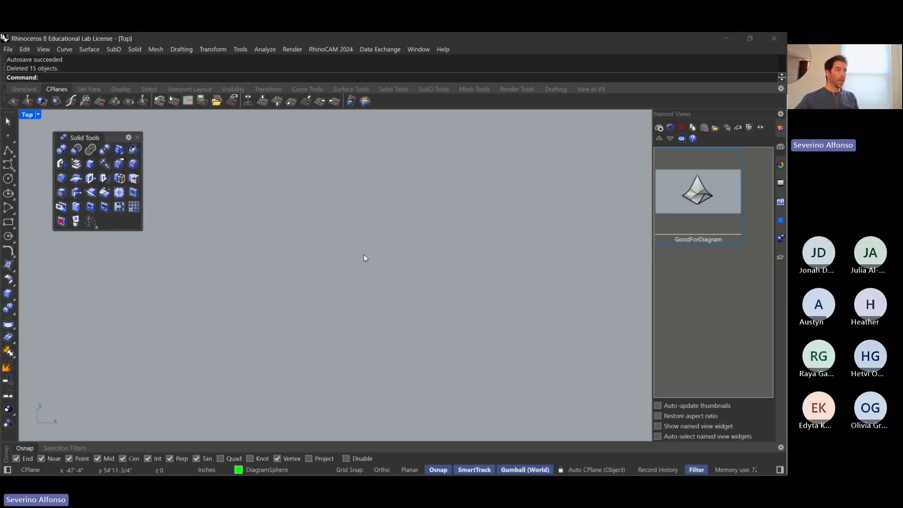
- In the GoodForDiagram view, show the Default layer, make it current, and purge the unused Make2D layers
{"action": "key", "text": "ctrl+Tab"}
{"action": "key", "text": "ctrl+Tab"}
{"action": "key", "text": "ctrl+Tab"}
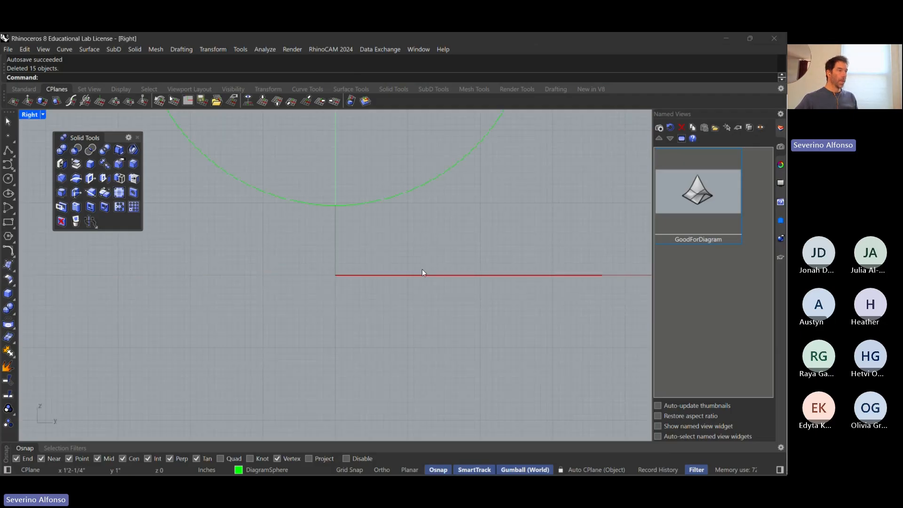
{"action": "scroll", "coordinate": [422, 269], "scroll_direction": "down", "scroll_amount": 10}
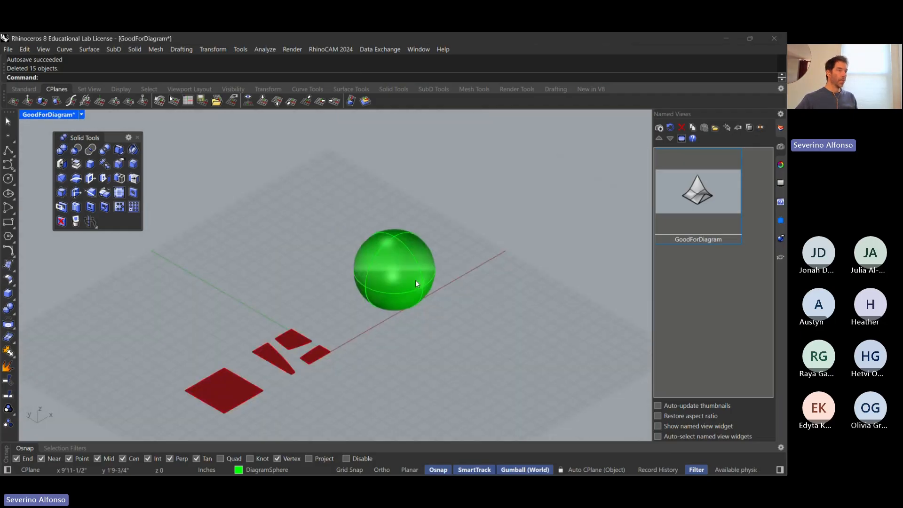
{"action": "left_click", "coordinate": [780, 134]}
{"action": "left_click", "coordinate": [720, 180]}
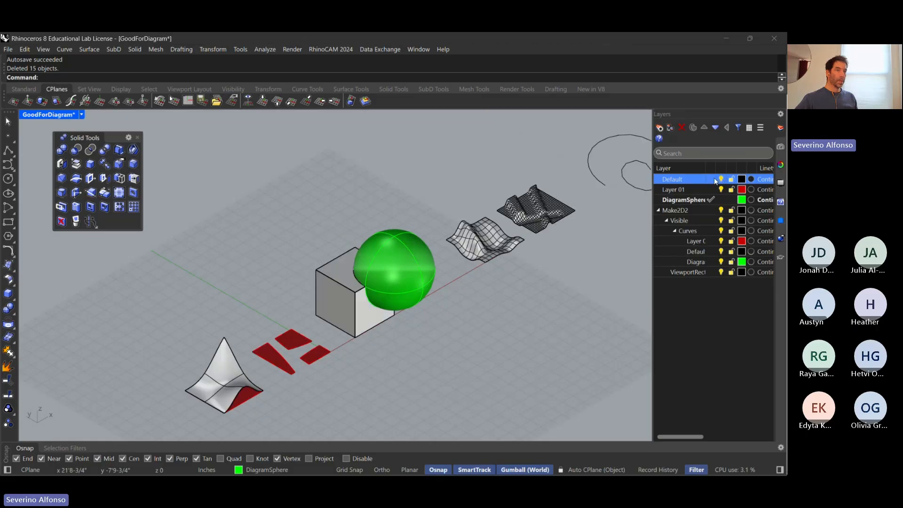
{"action": "left_click", "coordinate": [711, 179]}
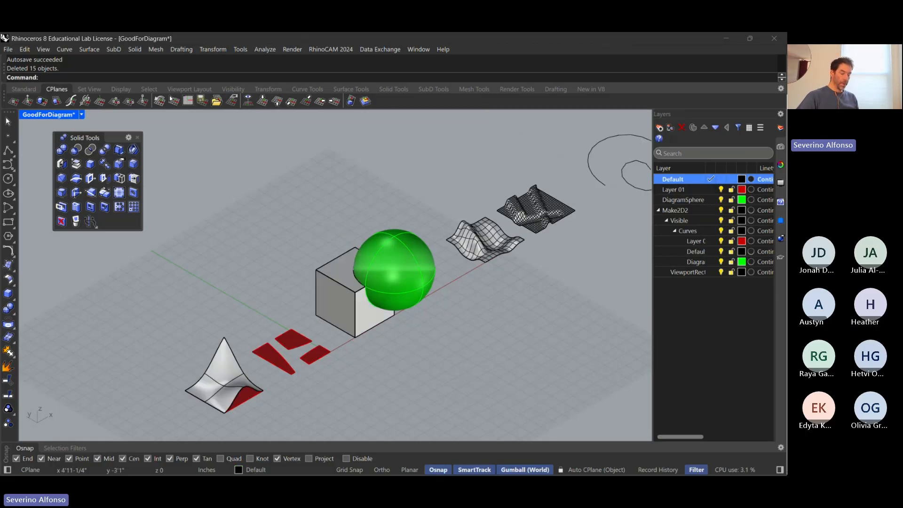
{"action": "type", "text": "Purge"}
{"action": "key", "text": "Return"}
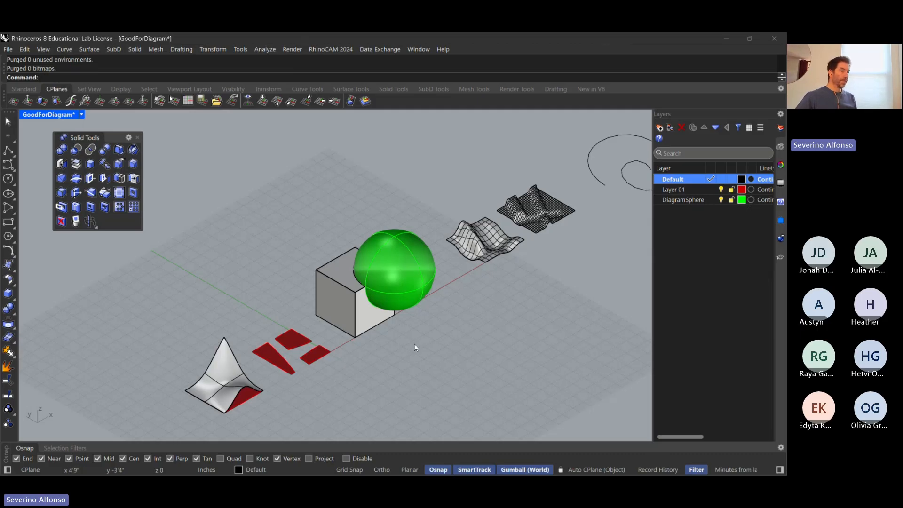
- Try moving the sphere-carved box along the X axis away from the sphere, and undo the move
{"action": "scroll", "coordinate": [404, 330], "scroll_direction": "down", "scroll_amount": 3}
{"action": "left_click", "coordinate": [383, 288]}
{"action": "scroll", "coordinate": [383, 288], "scroll_direction": "down", "scroll_amount": 2}
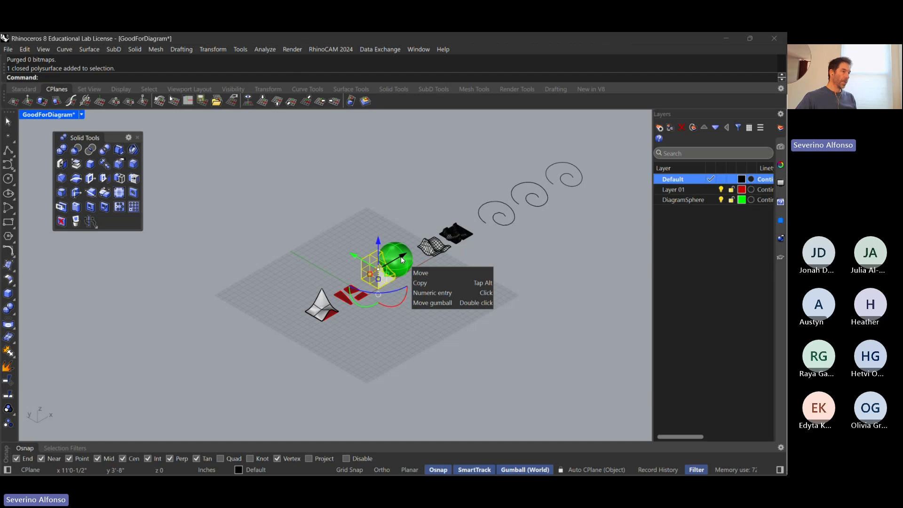
{"action": "left_click_drag", "start_coordinate": [400, 256], "coordinate": [261, 349]}
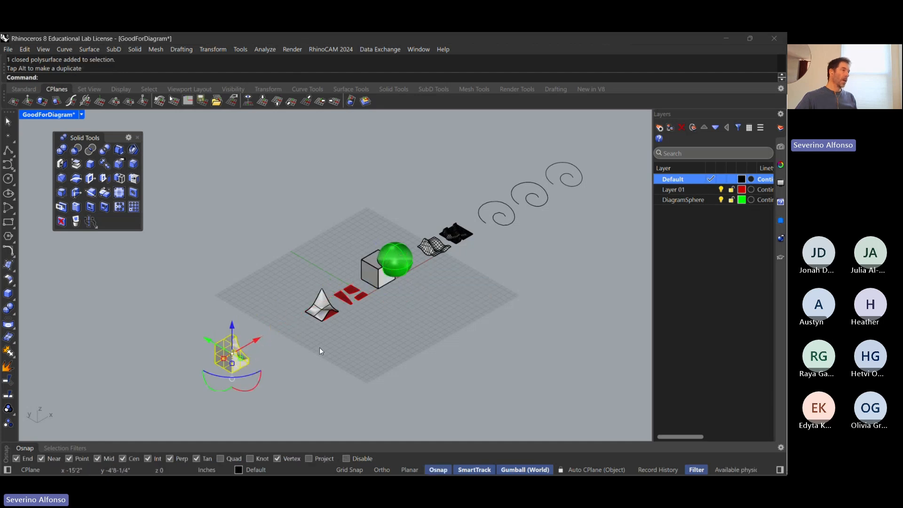
{"action": "key", "text": "ctrl+z"}
{"action": "scroll", "coordinate": [397, 323], "scroll_direction": "up", "scroll_amount": 6}
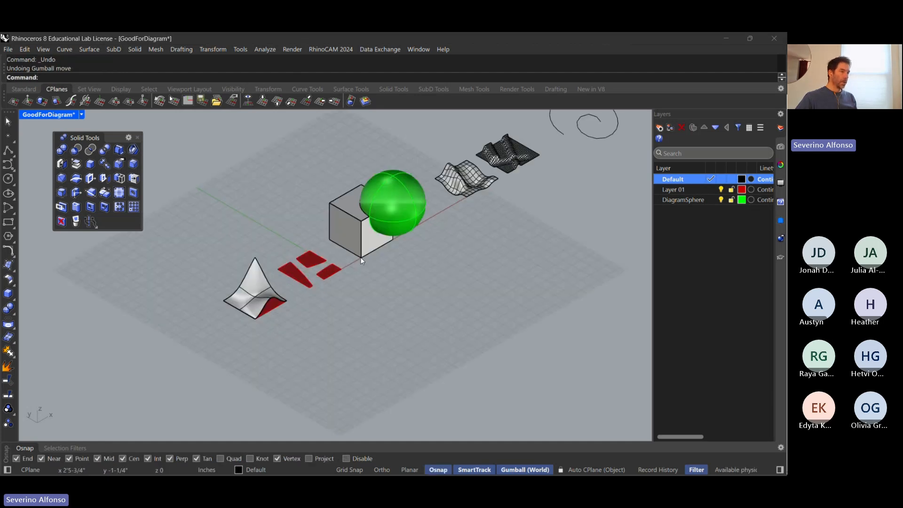
- Draw a full box over the carved one, snapping its base corners and height to the existing vertices
{"action": "scroll", "coordinate": [361, 256], "scroll_direction": "up", "scroll_amount": 8}
{"action": "right_click_drag", "start_coordinate": [420, 243], "coordinate": [425, 296]}
{"action": "type", "text": "Bo"}
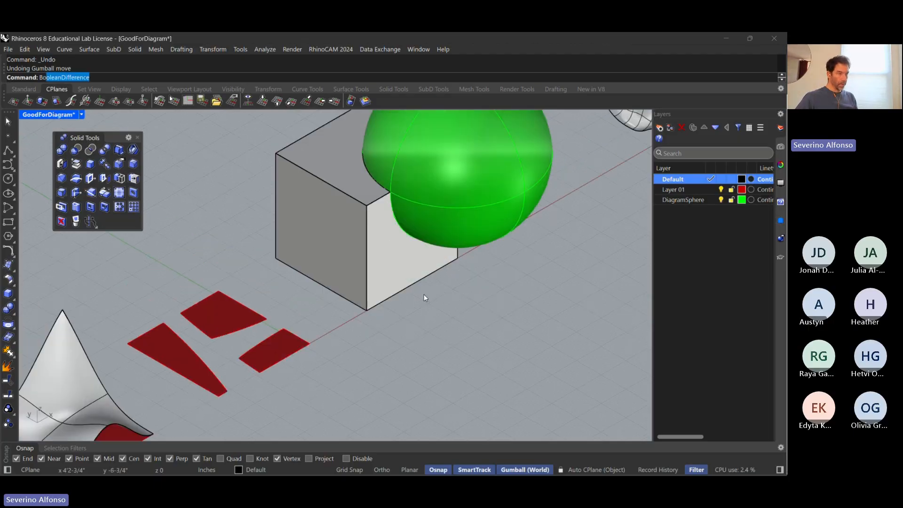
{"action": "type", "text": "x"}
{"action": "key", "text": "Return"}
{"action": "left_click", "coordinate": [367, 309]}
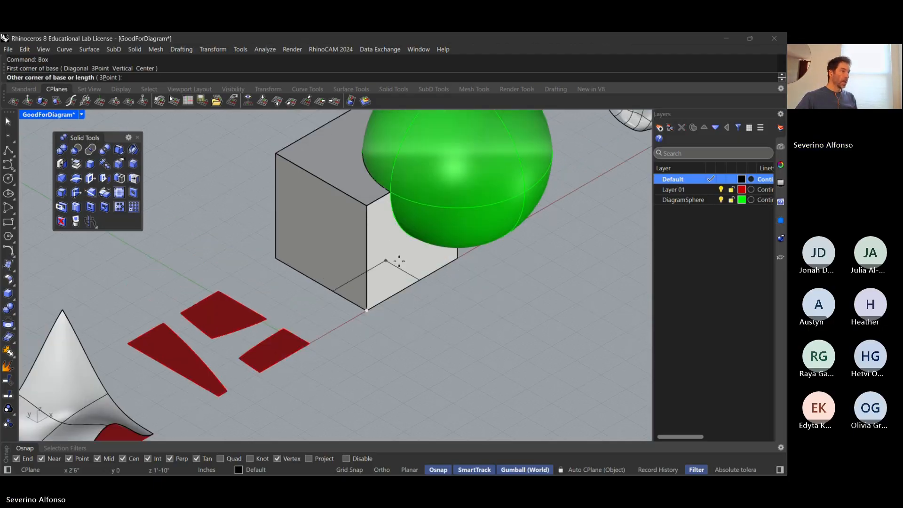
{"action": "right_click_drag", "start_coordinate": [330, 252], "coordinate": [447, 303]}
{"action": "left_click", "coordinate": [227, 389]}
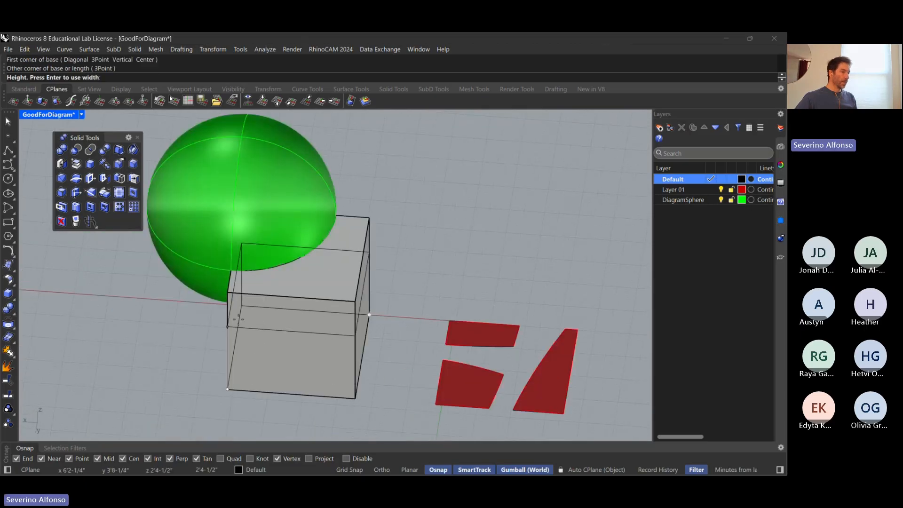
{"action": "left_click", "coordinate": [229, 293]}
- Select the new box extrusion rather than the carved polysurface, and move it along the X axis to the empty area beyond the grid
{"action": "scroll", "coordinate": [230, 293], "scroll_direction": "down", "scroll_amount": 6}
{"action": "right_click_drag", "start_coordinate": [385, 285], "coordinate": [334, 271]}
{"action": "left_click", "coordinate": [379, 264]}
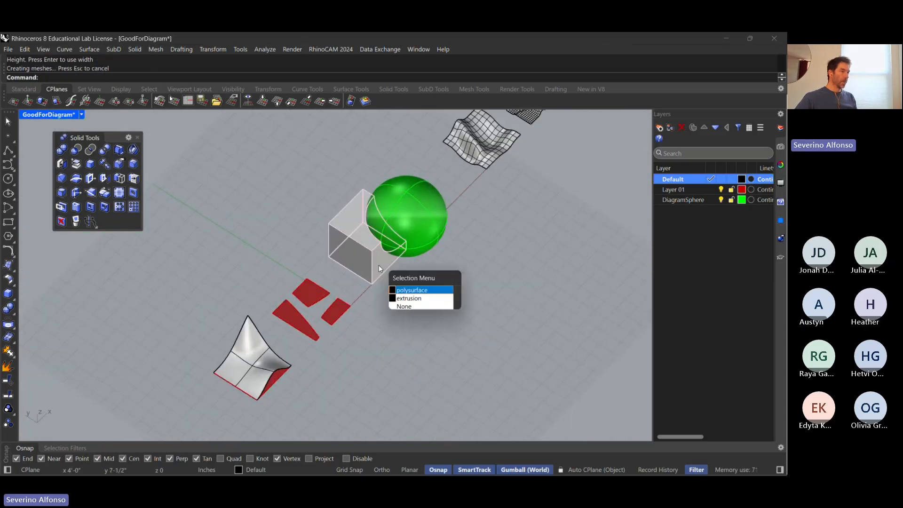
{"action": "left_click", "coordinate": [407, 299]}
{"action": "right_click_drag", "start_coordinate": [439, 273], "coordinate": [415, 315]}
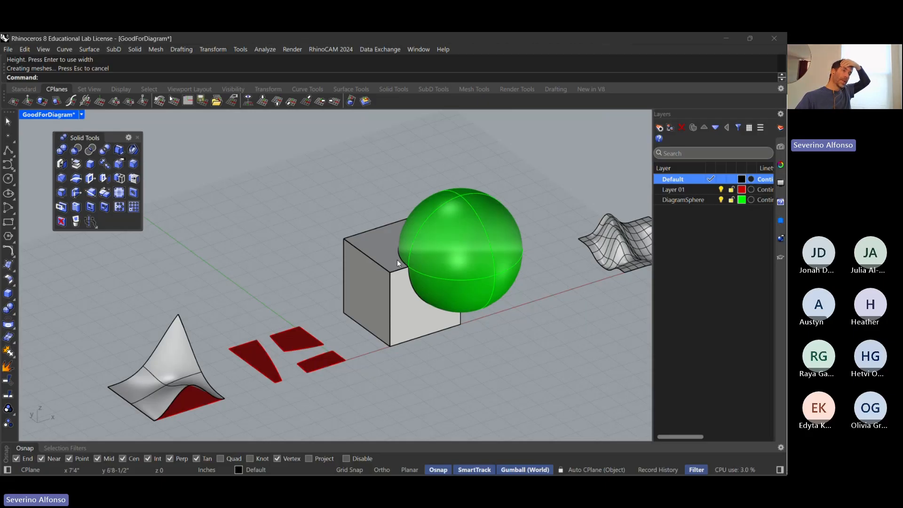
{"action": "left_click", "coordinate": [393, 304]}
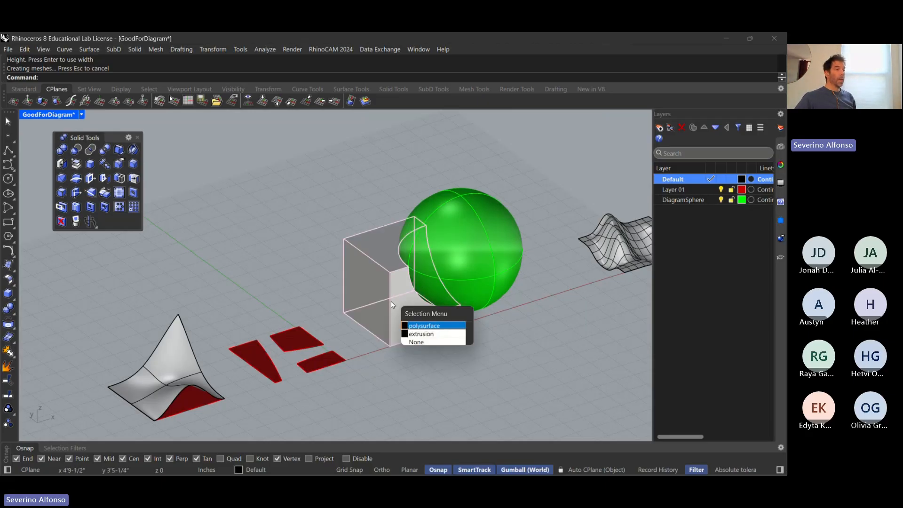
{"action": "left_click", "coordinate": [421, 332]}
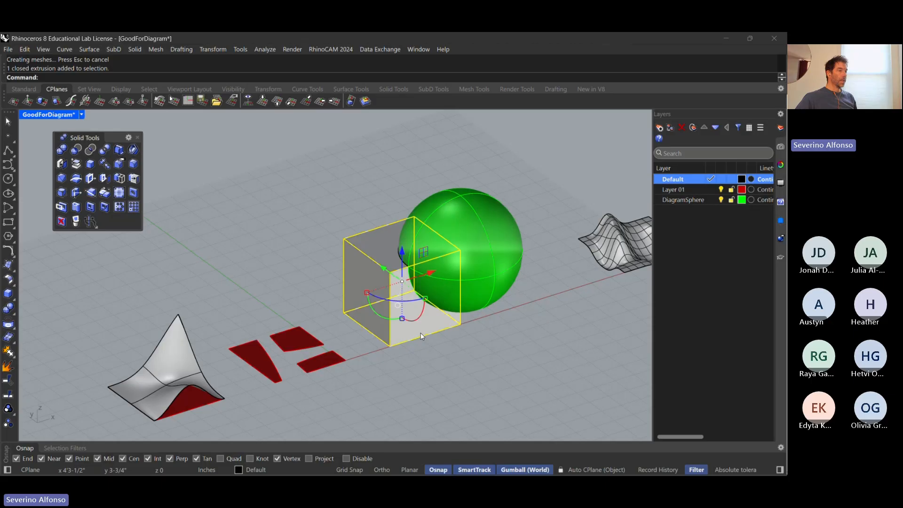
{"action": "scroll", "coordinate": [420, 332], "scroll_direction": "down", "scroll_amount": 5}
{"action": "left_click_drag", "start_coordinate": [428, 326], "coordinate": [252, 373]}
{"action": "right_click_drag", "start_coordinate": [287, 382], "coordinate": [366, 322], "text": "shift"}
{"action": "left_click", "coordinate": [369, 327]}
{"action": "scroll", "coordinate": [290, 343], "scroll_direction": "up", "scroll_amount": 5}
{"action": "scroll", "coordinate": [399, 323], "scroll_direction": "down", "scroll_amount": 3}
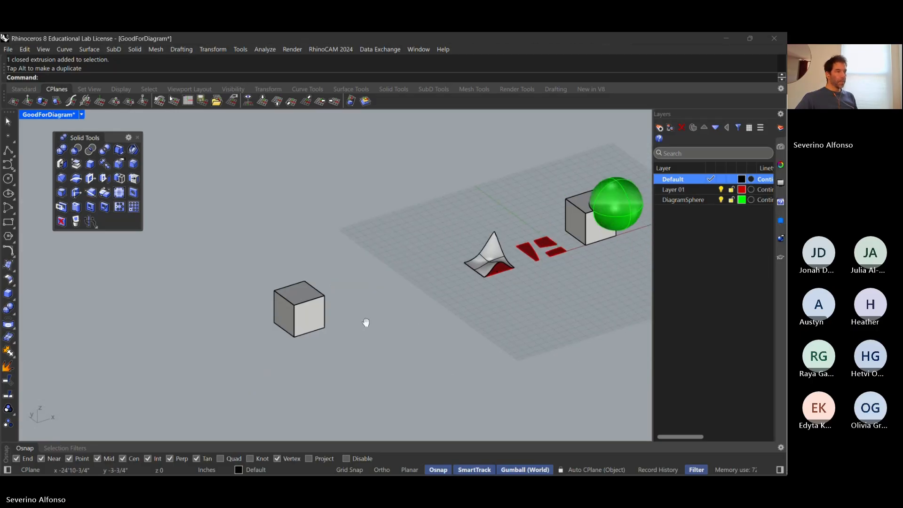
- Copy the isolated box along the X axis so a second identical box stands beside it
{"action": "left_click", "coordinate": [313, 311]}
{"action": "scroll", "coordinate": [321, 307], "scroll_direction": "up", "scroll_amount": 2}
{"action": "left_click_drag", "start_coordinate": [320, 301], "coordinate": [386, 293]}
{"action": "left_click", "coordinate": [360, 329]}
{"action": "scroll", "coordinate": [359, 329], "scroll_direction": "up", "scroll_amount": 10}
{"action": "right_click_drag", "start_coordinate": [364, 325], "coordinate": [358, 329]}
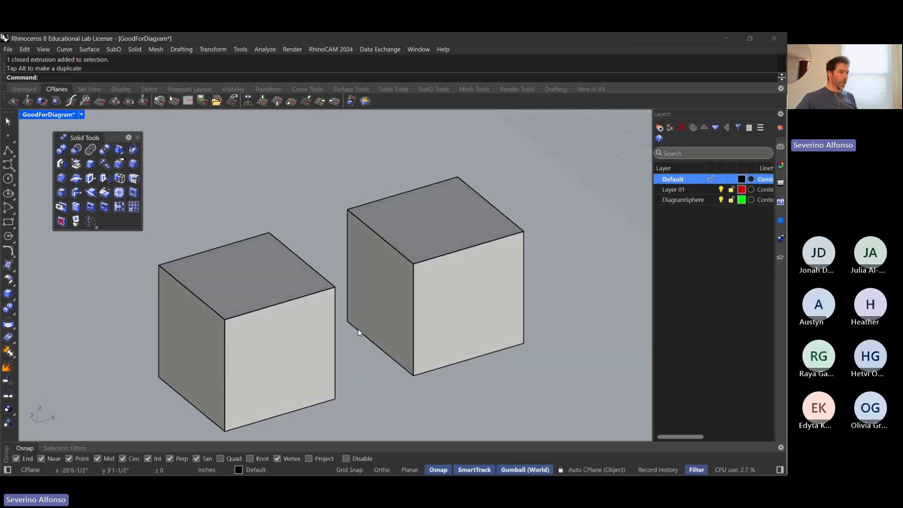
{"action": "scroll", "coordinate": [357, 330], "scroll_direction": "down", "scroll_amount": 5}
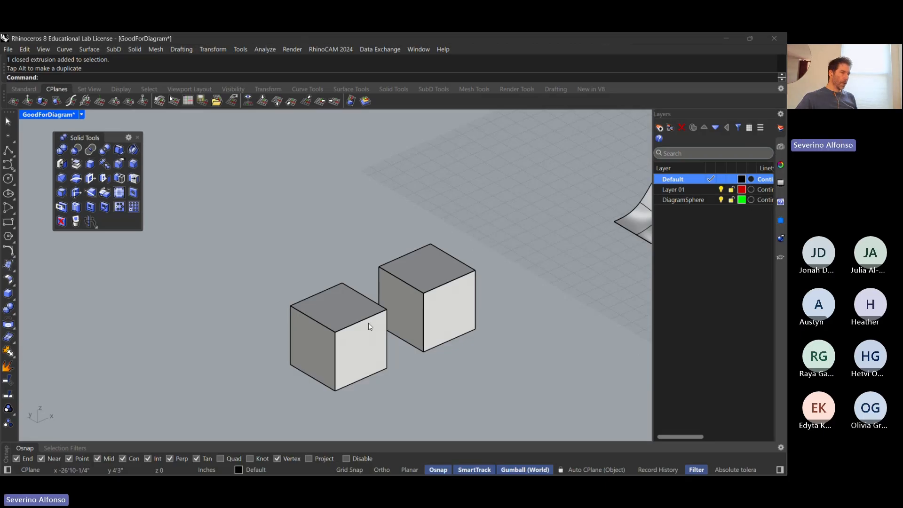
- Check the bent cube in the Deformaciones Volumétricas reference in Google Slides, and return to the two boxes in Rhino
{"action": "key", "text": "alt+Tab"}
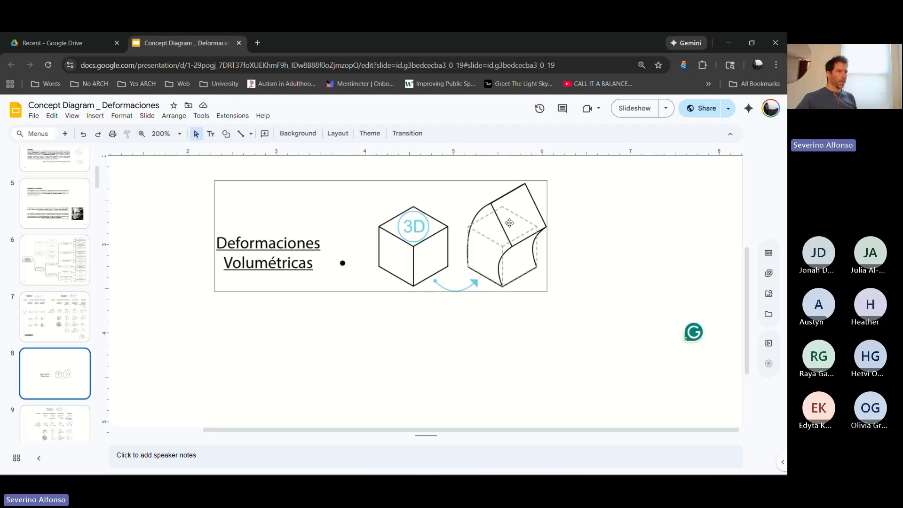
{"action": "key", "text": "alt+Tab"}
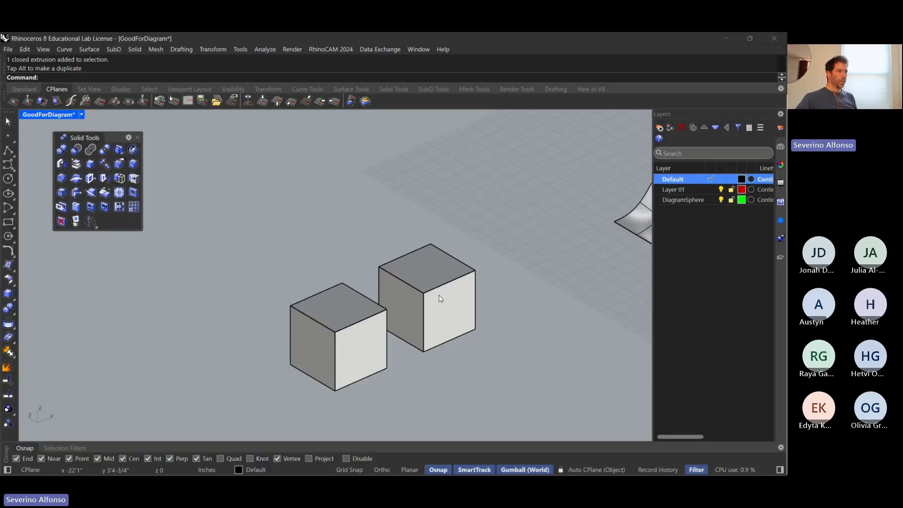
{"action": "scroll", "coordinate": [526, 276], "scroll_direction": "down", "scroll_amount": 4}
{"action": "right_click_drag", "start_coordinate": [511, 268], "coordinate": [504, 281]}
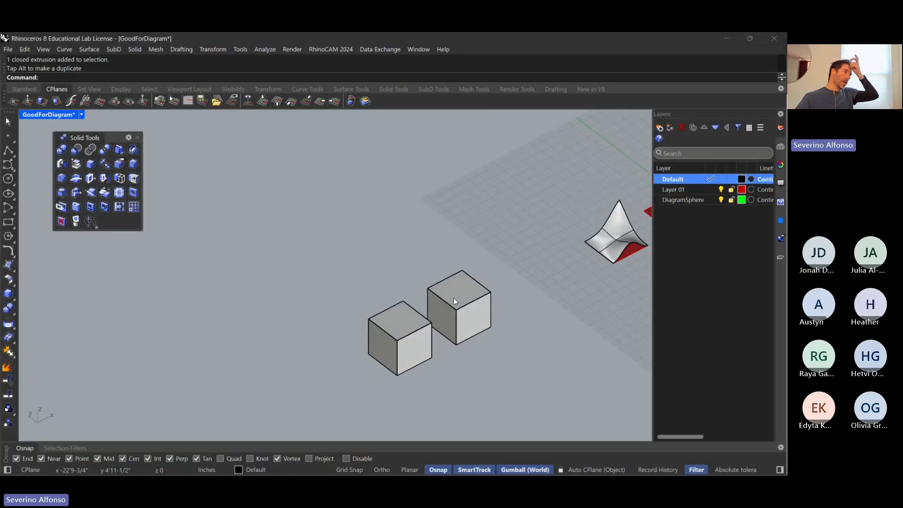
{"action": "scroll", "coordinate": [462, 304], "scroll_direction": "up", "scroll_amount": 4}
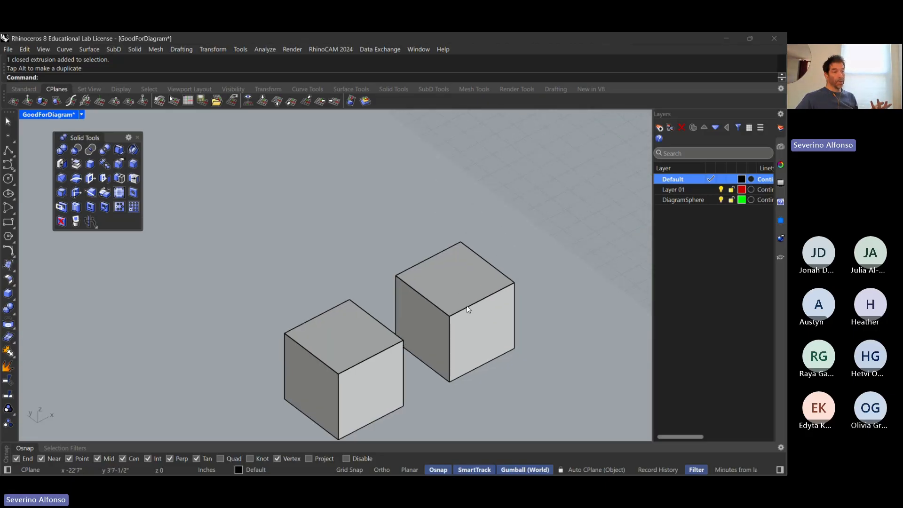
{"action": "right_click_drag", "start_coordinate": [518, 323], "coordinate": [494, 310]}
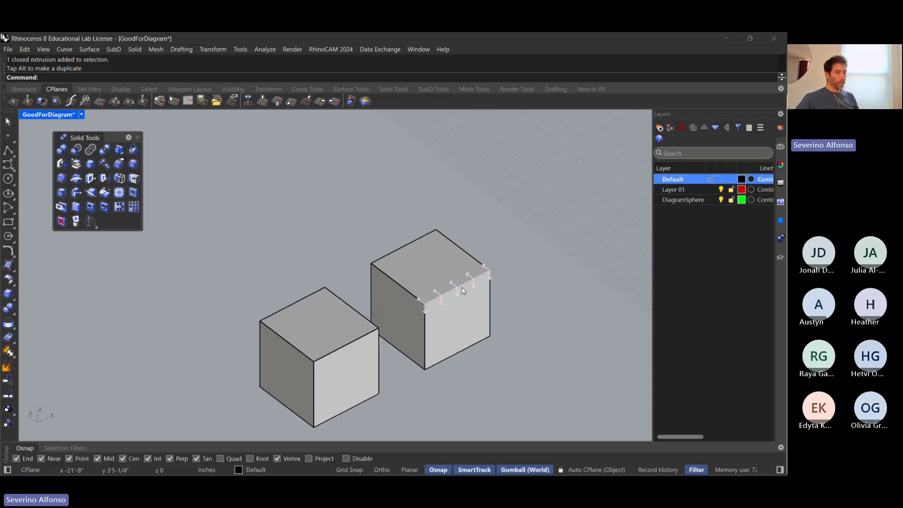
- Try raising the front top edge of the second box vertically, and undo it
{"action": "left_click", "coordinate": [463, 290], "text": "ctrl+shift"}
{"action": "left_click_drag", "start_coordinate": [457, 262], "coordinate": [457, 220]}
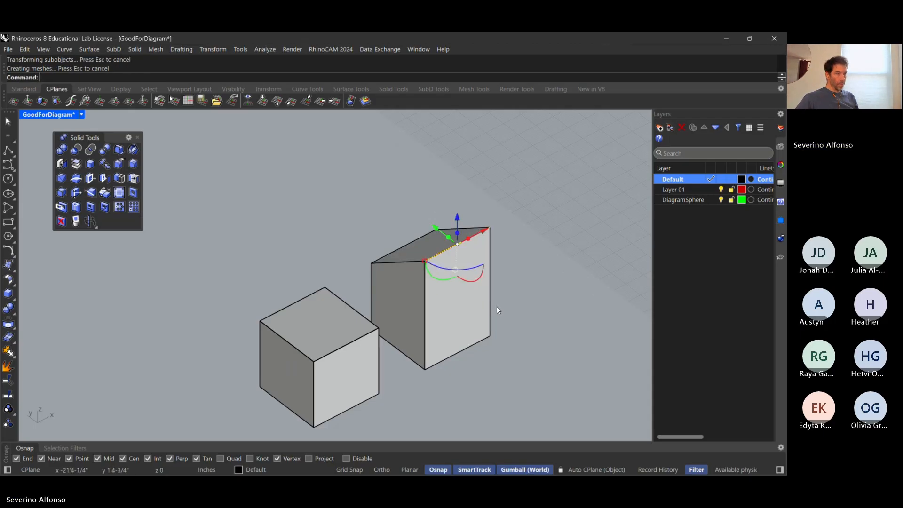
{"action": "key", "text": "ctrl+z"}
- Try pulling the front face of the second box outward along the Y axis, and undo it
{"action": "left_click", "coordinate": [442, 321], "text": "ctrl+shift"}
{"action": "scroll", "coordinate": [441, 320], "scroll_direction": "down", "scroll_amount": 2}
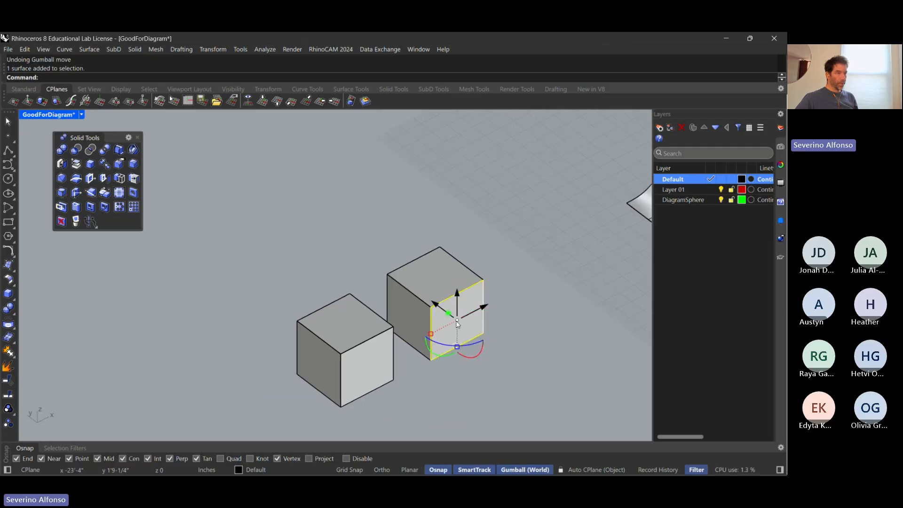
{"action": "left_click_drag", "start_coordinate": [438, 304], "coordinate": [468, 350]}
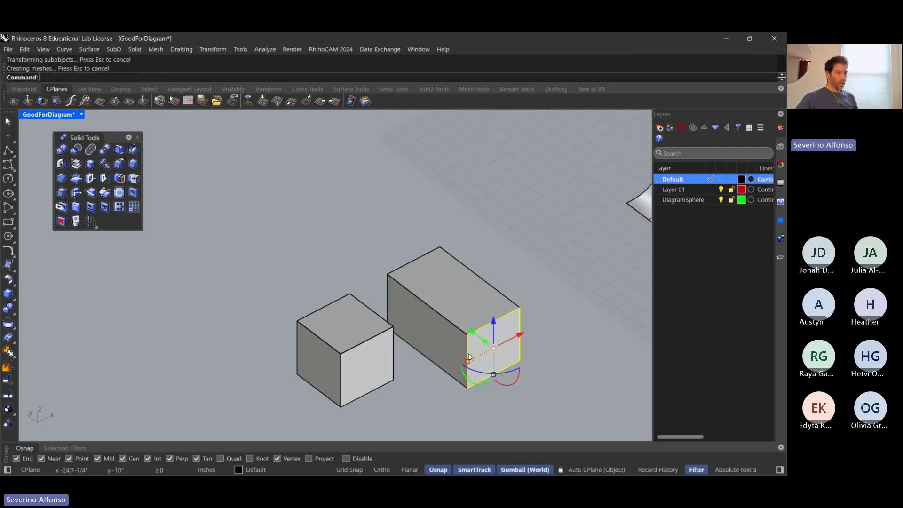
{"action": "key", "text": "ctrl+z"}
{"action": "left_click", "coordinate": [512, 349]}
- Try raising the front top corner vertex of the second box vertically, and undo it
{"action": "scroll", "coordinate": [407, 309], "scroll_direction": "up", "scroll_amount": 2}
{"action": "scroll", "coordinate": [407, 309], "scroll_direction": "up", "scroll_amount": 1}
{"action": "left_click", "coordinate": [444, 306], "text": "ctrl+shift"}
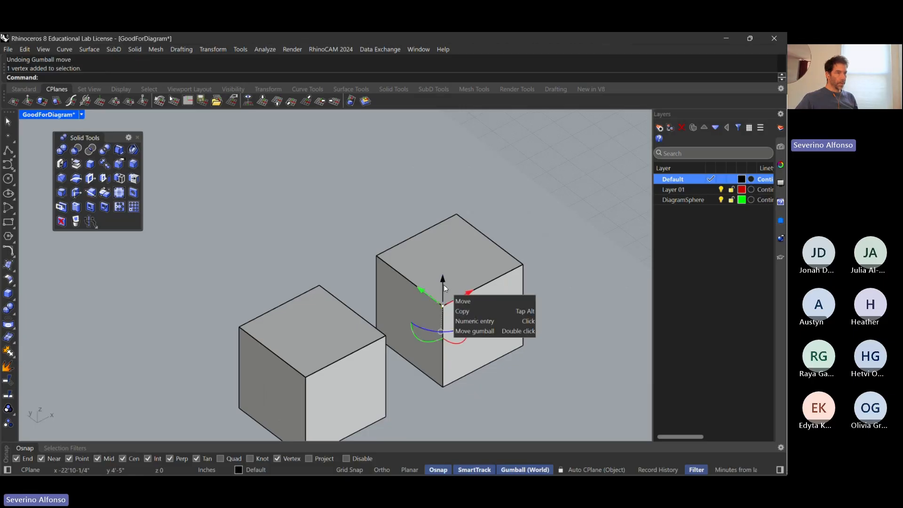
{"action": "left_click_drag", "start_coordinate": [444, 284], "coordinate": [444, 198]}
{"action": "right_click_drag", "start_coordinate": [477, 298], "coordinate": [409, 272]}
{"action": "key", "text": "ctrl+z"}
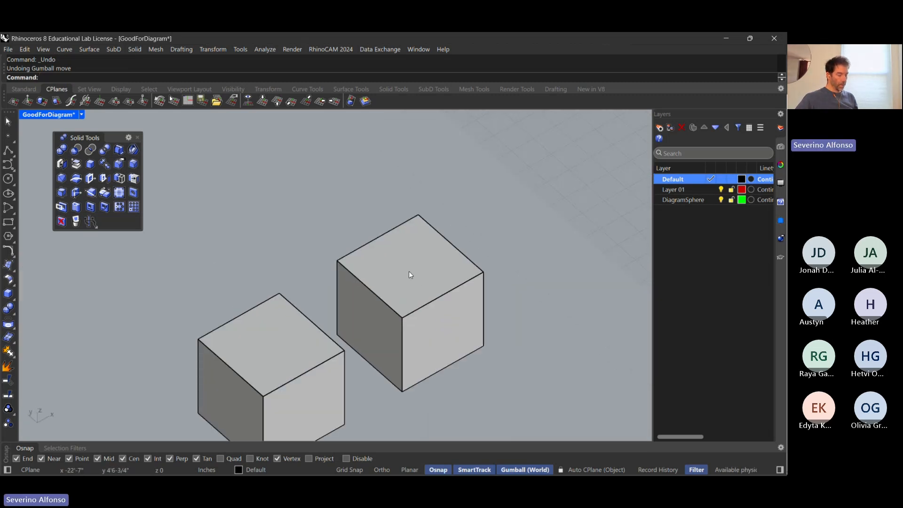
- Raise the top face of the second box slightly and shift it along the X axis so the sides lean
{"action": "left_click", "coordinate": [409, 275], "text": "ctrl+shift"}
{"action": "scroll", "coordinate": [409, 271], "scroll_direction": "down", "scroll_amount": 3}
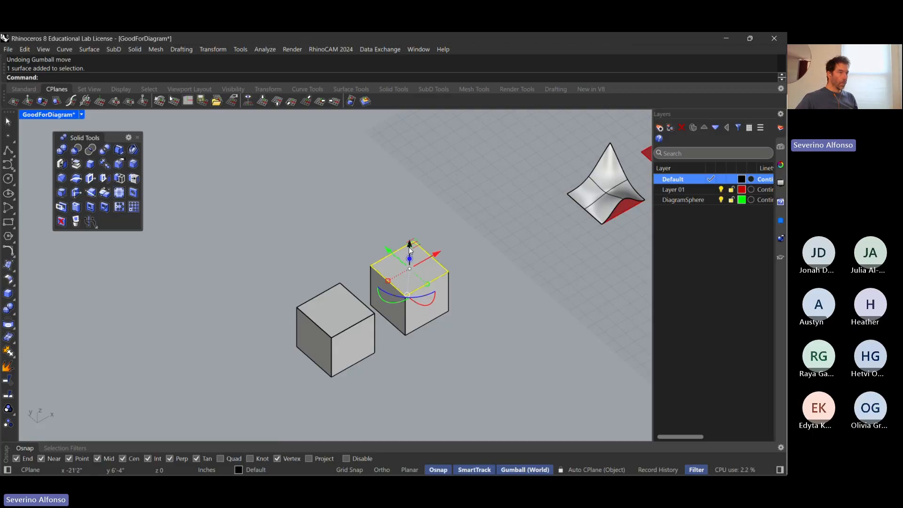
{"action": "mouse_move", "coordinate": [410, 241]}
{"action": "left_mouse_down"}
{"action": "mouse_move", "coordinate": [412, 228]}
{"action": "mouse_move", "coordinate": [402, 242]}
{"action": "left_mouse_up"}
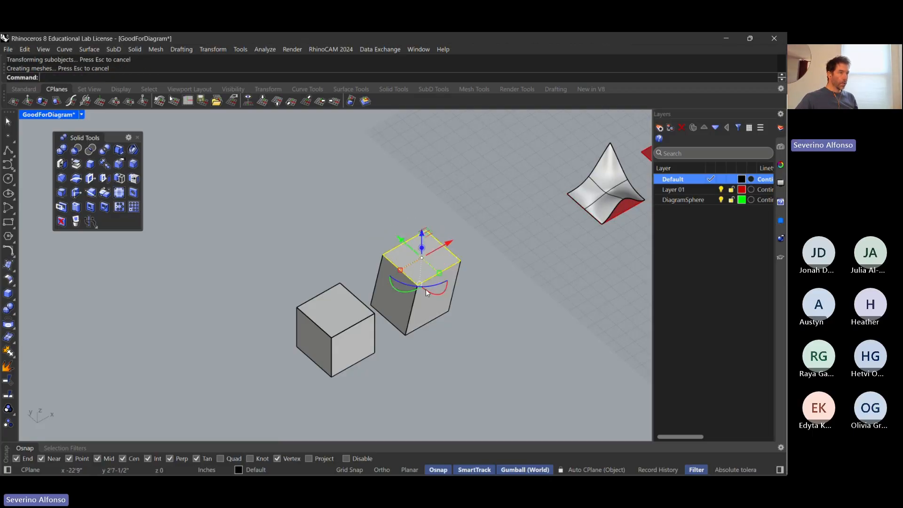
- Rotate the leaning box's top face about the X axis so it slopes down toward the front
{"action": "scroll", "coordinate": [425, 288], "scroll_direction": "up", "scroll_amount": 5}
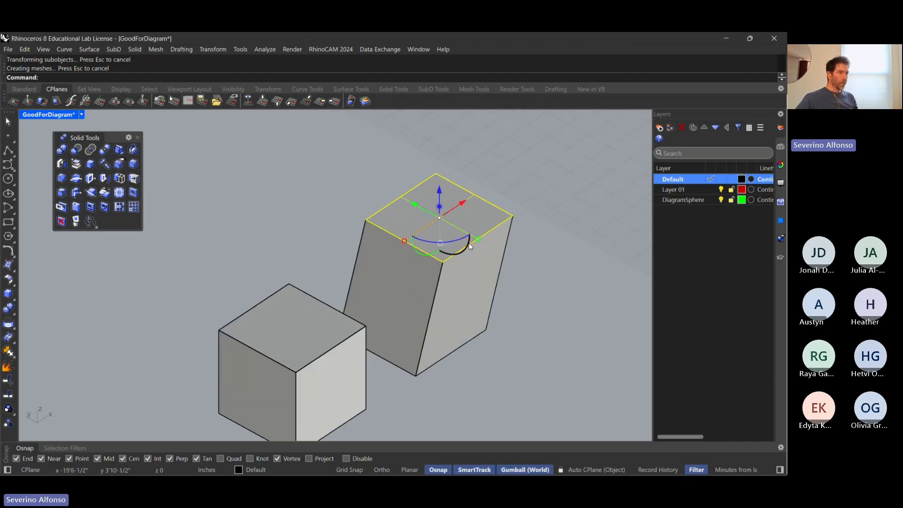
{"action": "left_click_drag", "start_coordinate": [467, 250], "coordinate": [456, 264]}
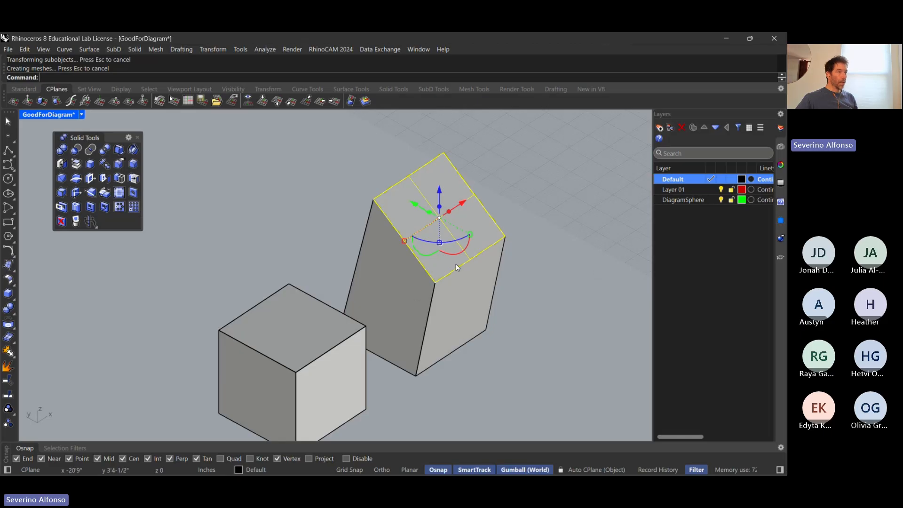
{"action": "right_click_drag", "start_coordinate": [446, 293], "coordinate": [421, 288]}
{"action": "scroll", "coordinate": [421, 287], "scroll_direction": "down", "scroll_amount": 4}
{"action": "right_click_drag", "start_coordinate": [365, 283], "coordinate": [382, 295]}
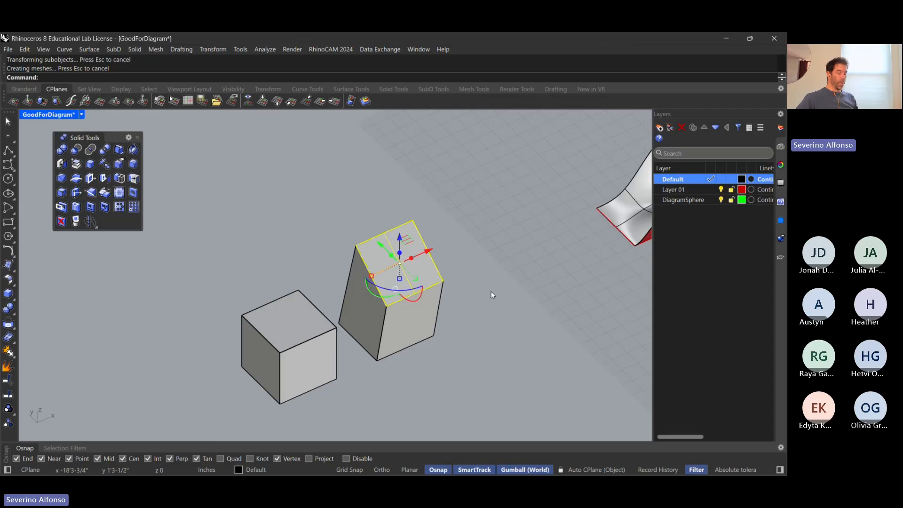
- Undo the moves and rotation of the second box's top face, and deselect the face
{"action": "key", "text": "ctrl+z"}
{"action": "key", "text": "ctrl+z"}
{"action": "key", "text": "ctrl+z"}
{"action": "key", "text": "ctrl+z"}
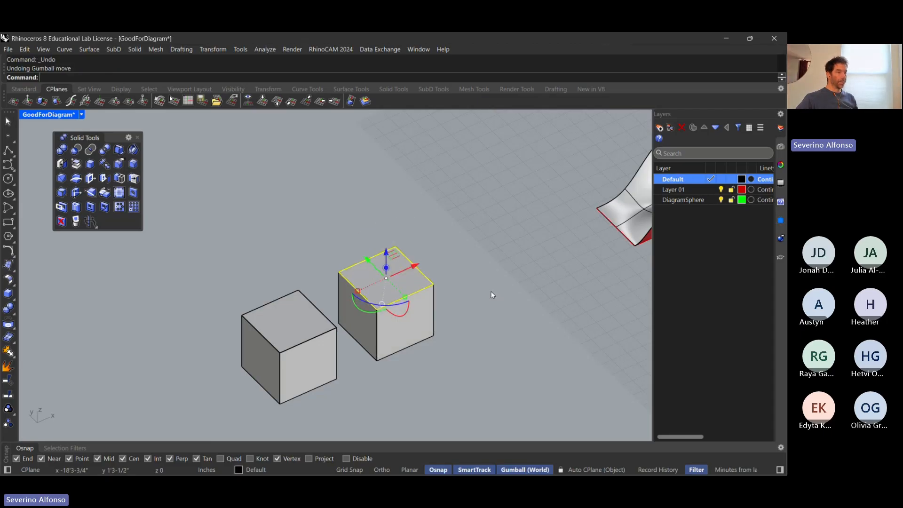
{"action": "left_click", "coordinate": [491, 295]}
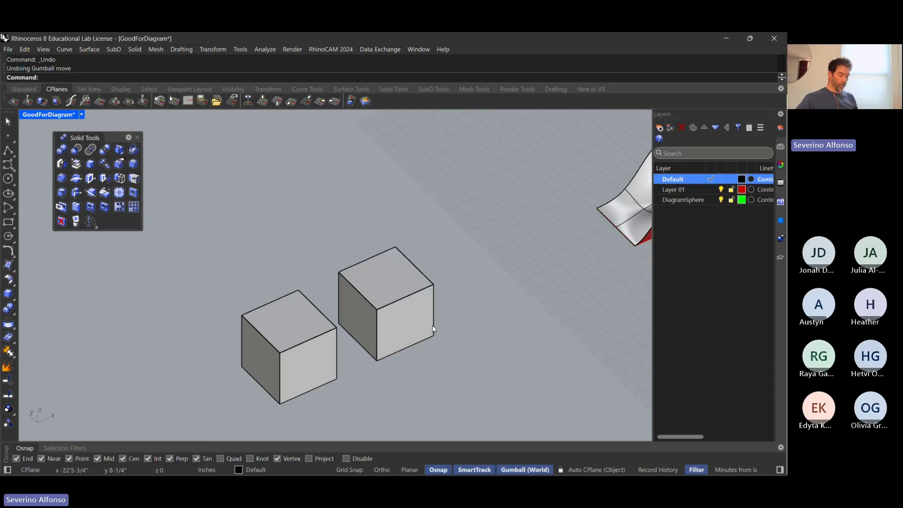
- Draw a rectangle tracing the base of the second box, snapped to its opposite bottom corners
{"action": "type", "text": "Rectangle"}
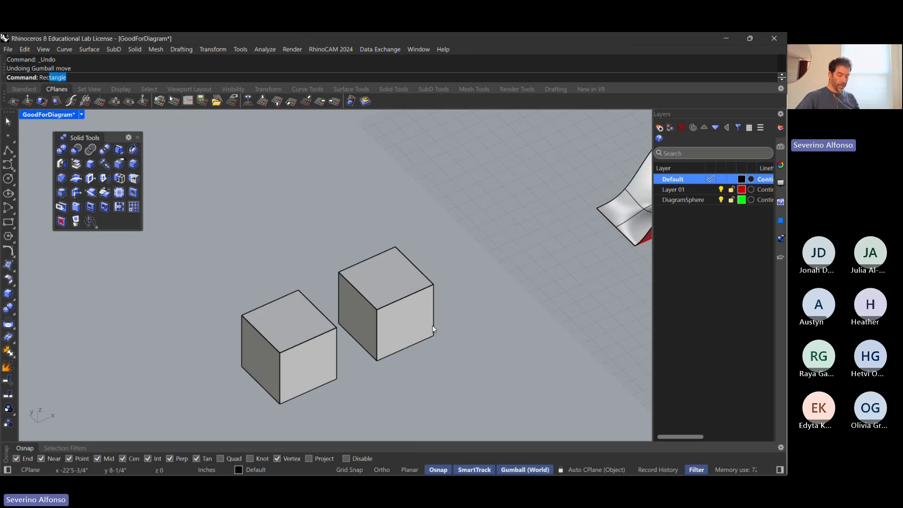
{"action": "key", "text": "Return"}
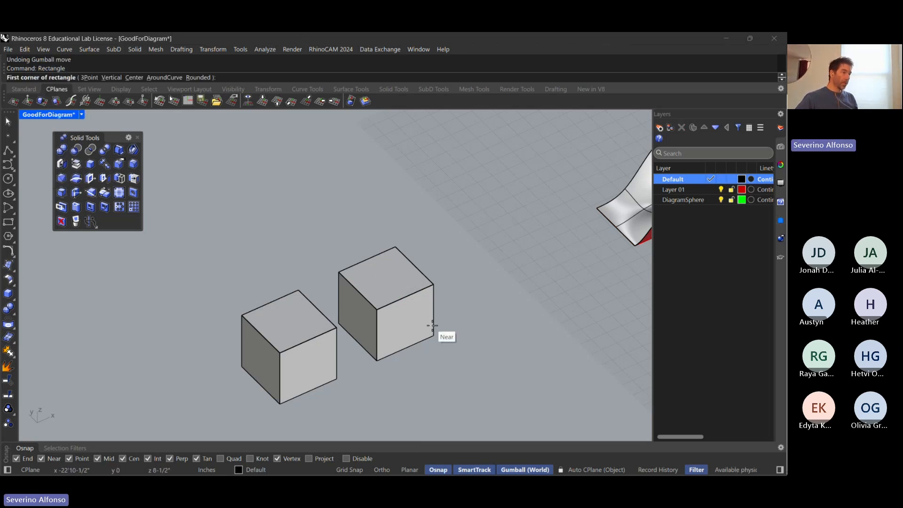
{"action": "left_click", "coordinate": [377, 361]}
{"action": "right_click_drag", "start_coordinate": [447, 338], "coordinate": [388, 338]}
{"action": "key", "text": "Escape"}
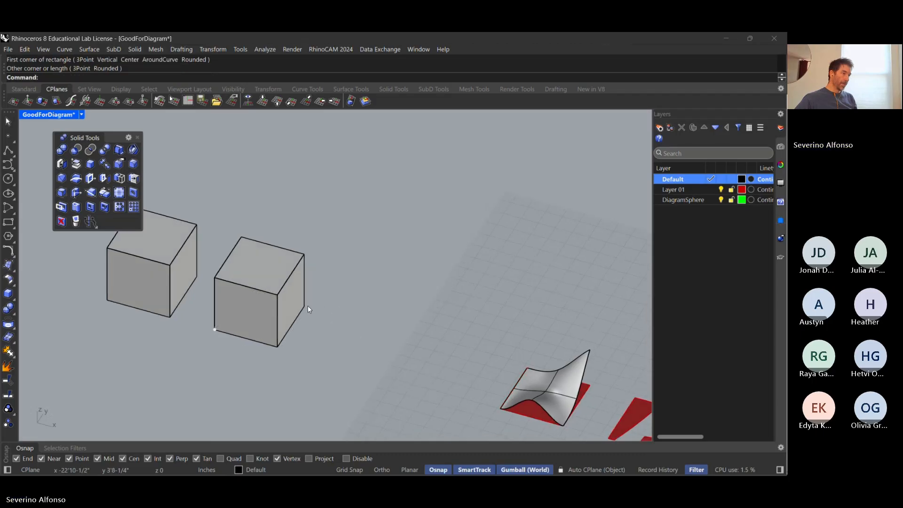
- Delete the second box while keeping the base rectangle, and close the floating Solid Tools palette
{"action": "left_click", "coordinate": [303, 263]}
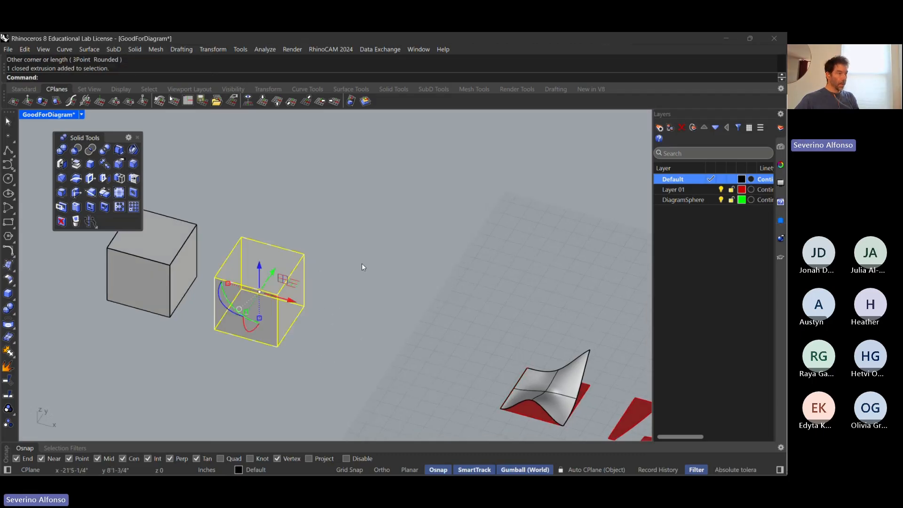
{"action": "key", "text": "Delete"}
{"action": "right_click_drag", "start_coordinate": [211, 328], "coordinate": [272, 332]}
{"action": "scroll", "coordinate": [408, 347], "scroll_direction": "up", "scroll_amount": 6}
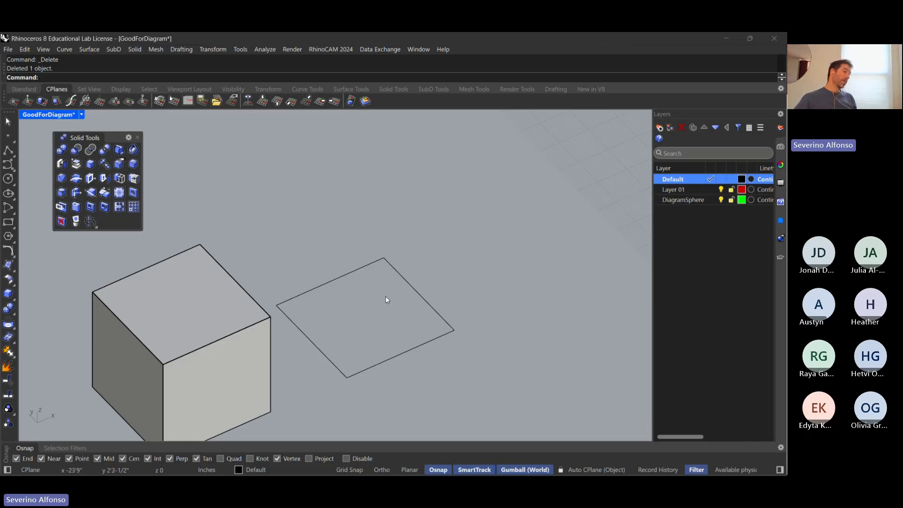
{"action": "scroll", "coordinate": [385, 294], "scroll_direction": "down", "scroll_amount": 8}
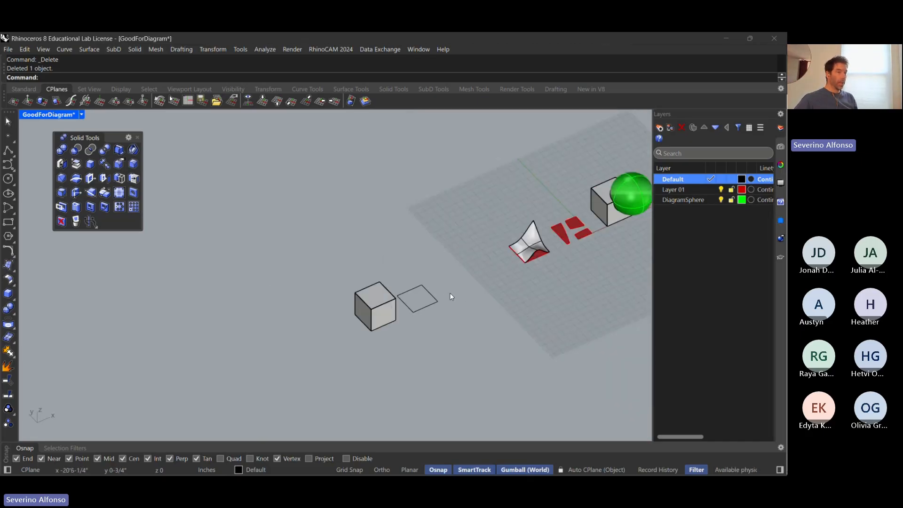
{"action": "right_click_drag", "start_coordinate": [230, 261], "coordinate": [286, 264], "text": "shift"}
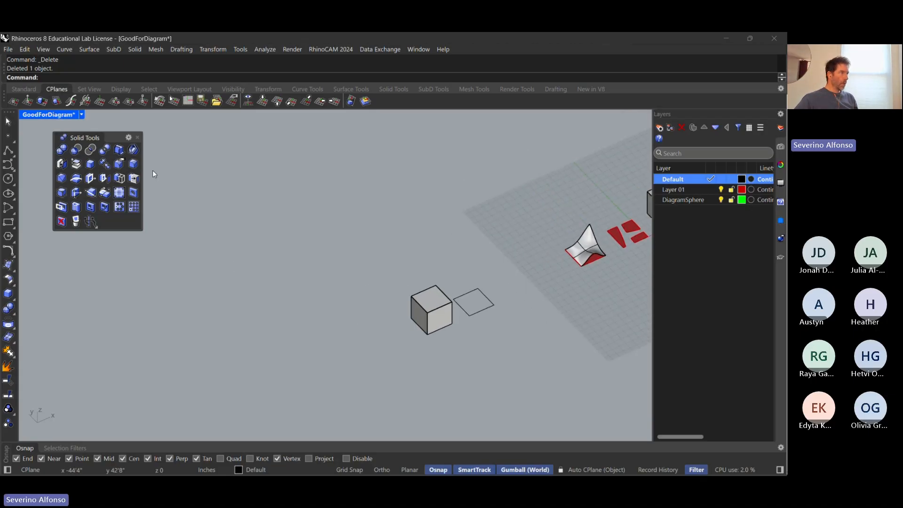
{"action": "left_click", "coordinate": [137, 137]}
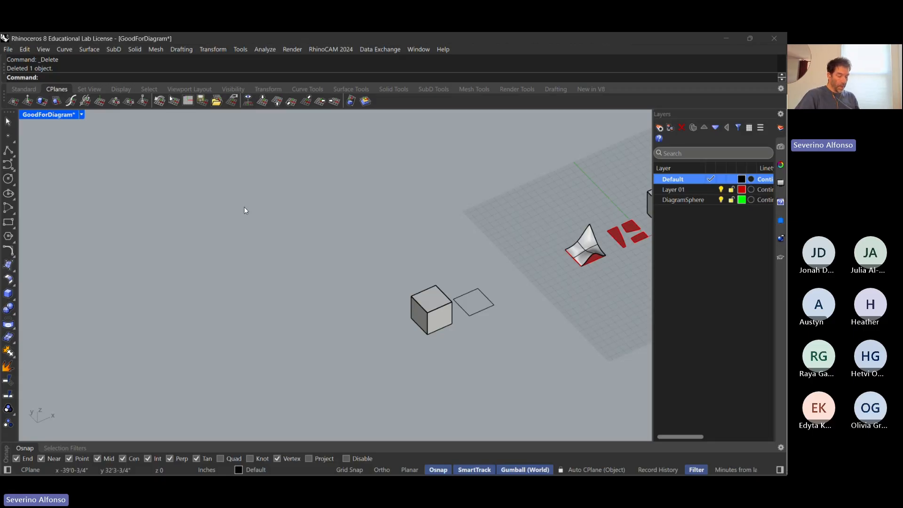
- Draw a closed, rounded degree-3 control-point curve with seven points in the empty area beyond the remaining box
{"action": "key", "text": "Return"}
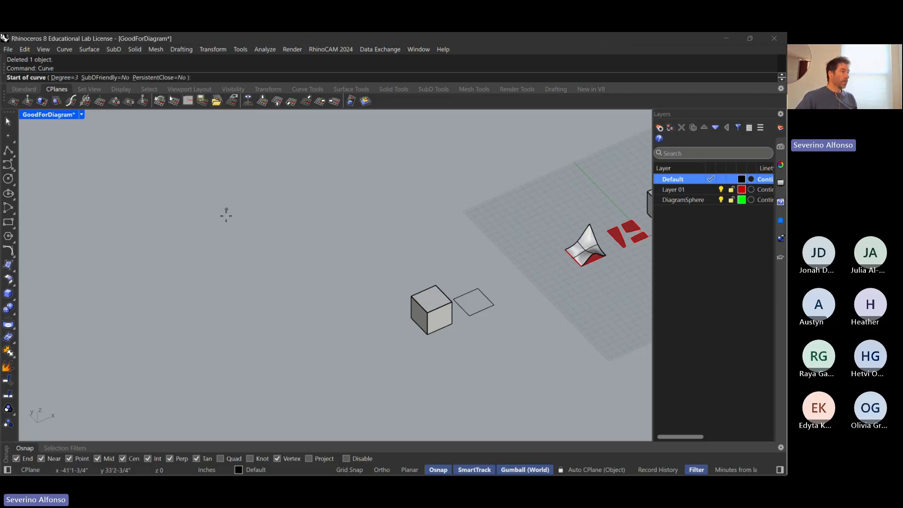
{"action": "left_click", "coordinate": [217, 242]}
{"action": "left_click", "coordinate": [196, 217]}
{"action": "left_click", "coordinate": [215, 189]}
{"action": "left_click", "coordinate": [268, 184]}
{"action": "left_click", "coordinate": [287, 202]}
{"action": "left_click", "coordinate": [284, 236]}
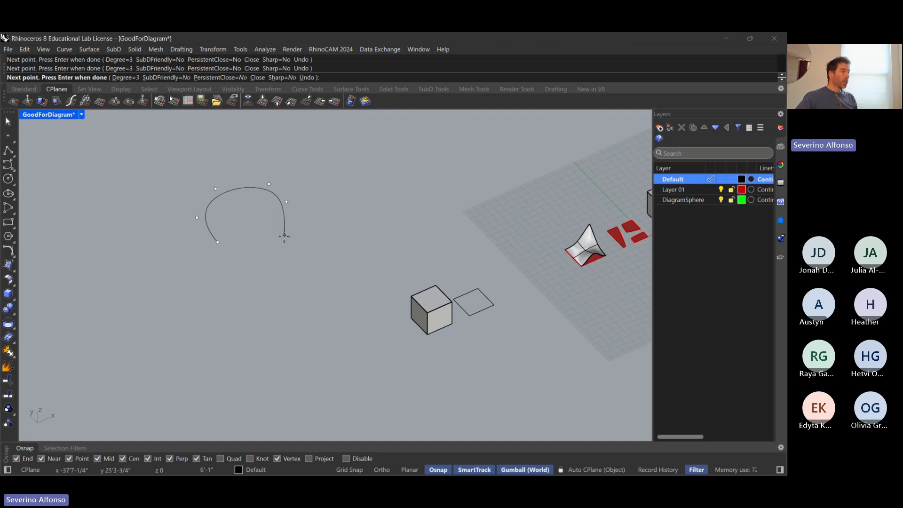
{"action": "left_click", "coordinate": [256, 254]}
{"action": "left_click", "coordinate": [217, 242]}
{"action": "scroll", "coordinate": [216, 229], "scroll_direction": "up", "scroll_amount": 6}
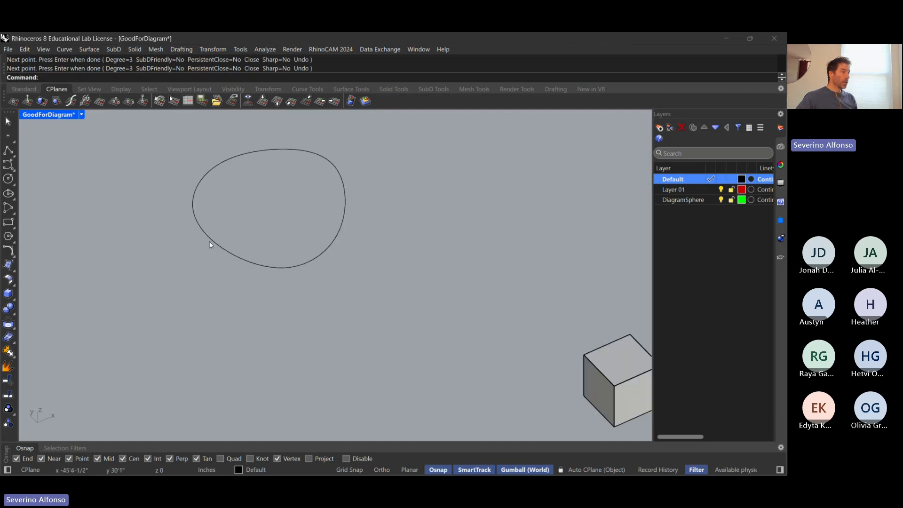
- Draw a vertical line upward from a point on the front edge of the closed curve
{"action": "left_click", "coordinate": [210, 241]}
{"action": "scroll", "coordinate": [232, 234], "scroll_direction": "down", "scroll_amount": 4}
{"action": "right_click_drag", "start_coordinate": [262, 247], "coordinate": [337, 248]}
{"action": "left_click", "coordinate": [337, 250]}
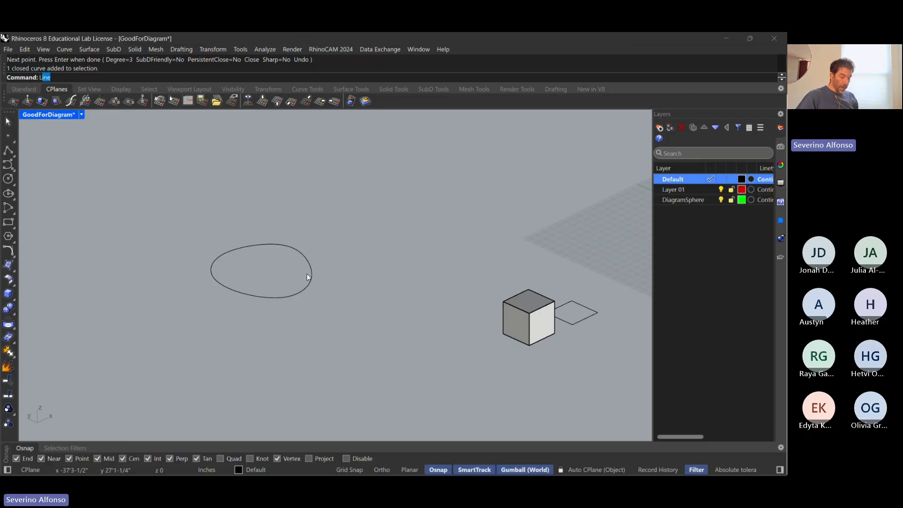
{"action": "key", "text": "Return"}
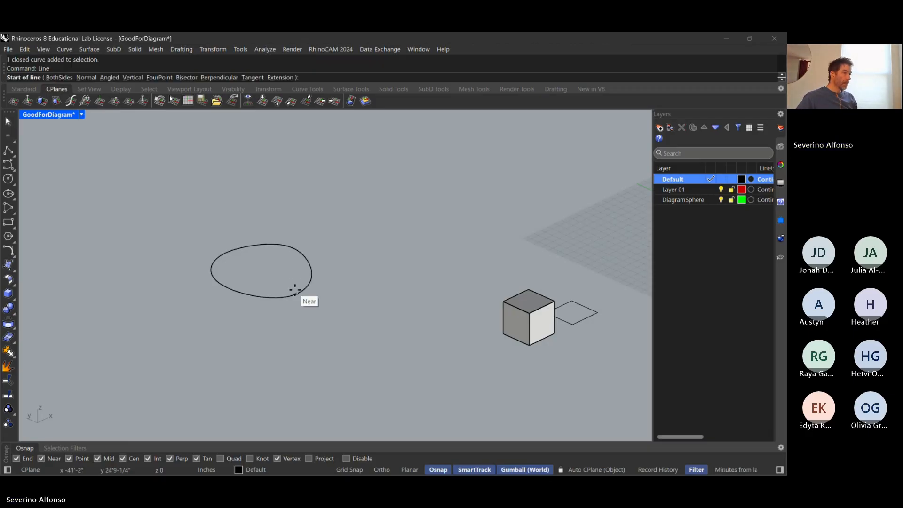
{"action": "type", "text": "v"}
{"action": "key", "text": "Return"}
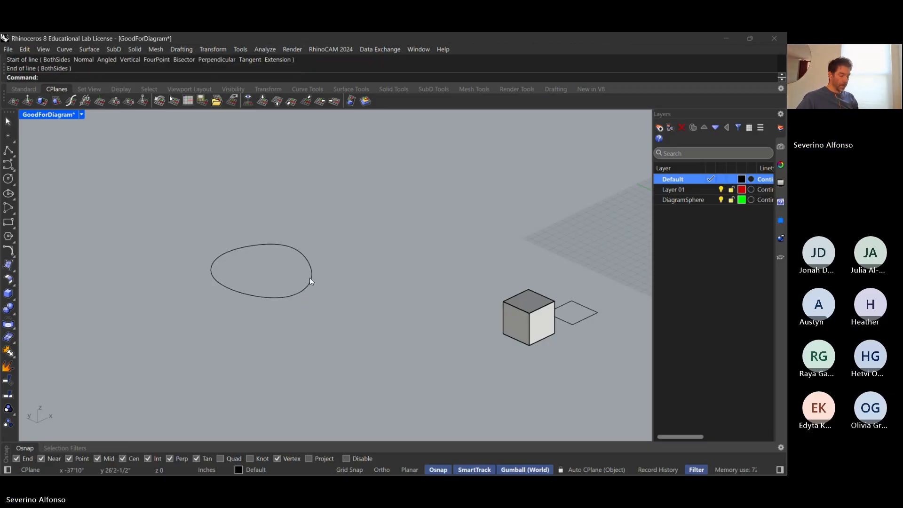
{"action": "left_click", "coordinate": [300, 292]}
{"action": "left_click", "coordinate": [306, 136]}
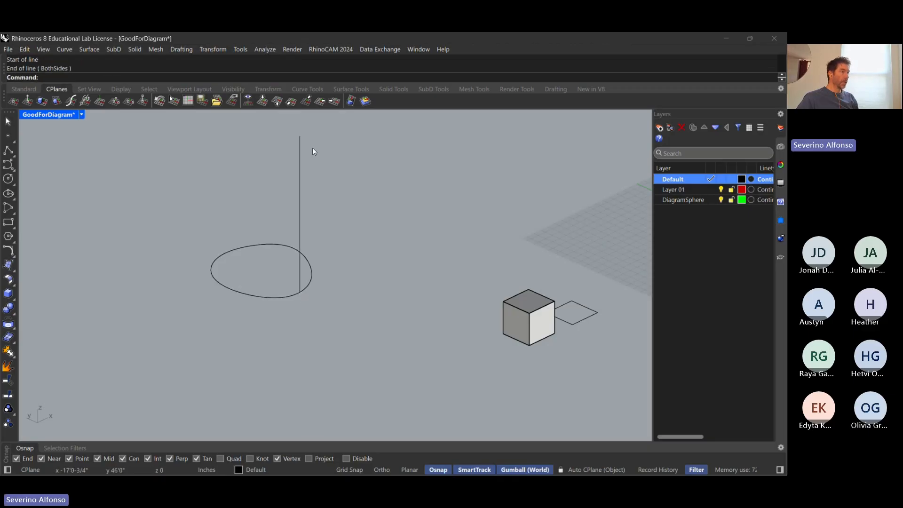
- Rebuild the vertical line with a point count of 4 and degree 3
{"action": "type", "text": "Rebuild"}
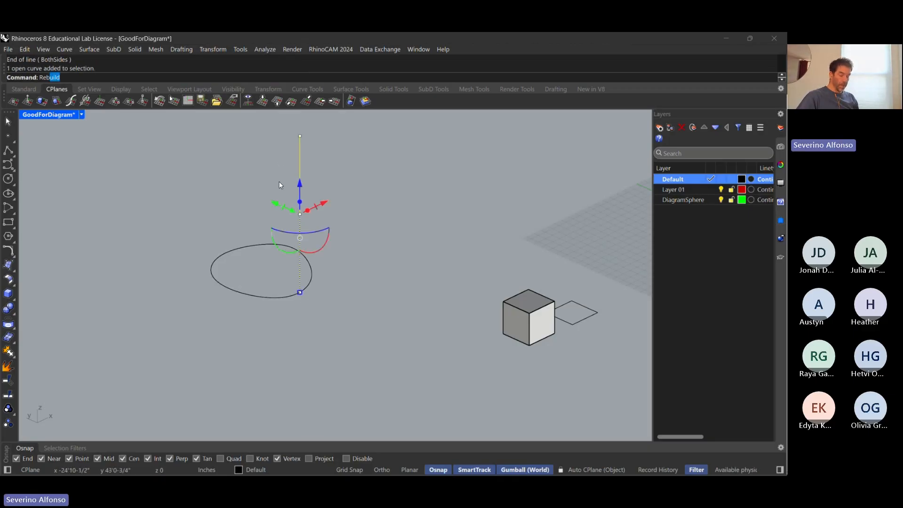
{"action": "key", "text": "Return"}
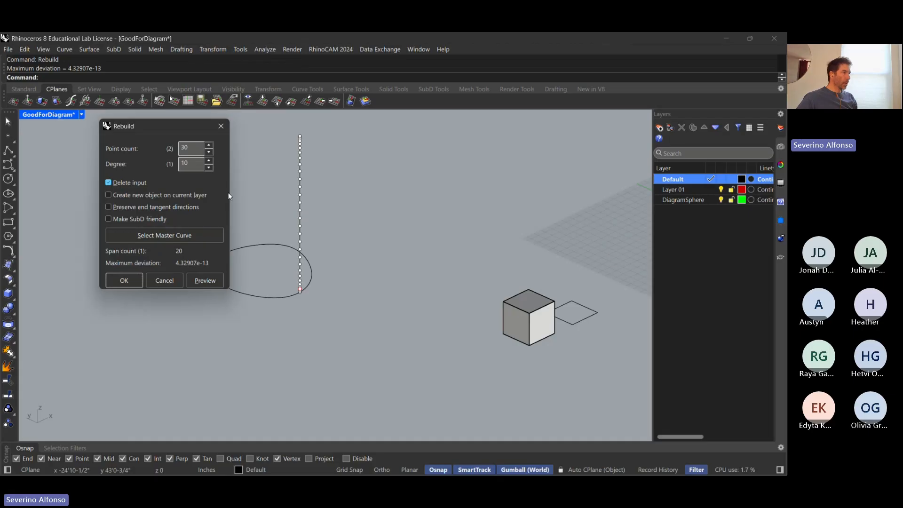
{"action": "type", "text": "3"}
{"action": "key", "text": "Tab"}
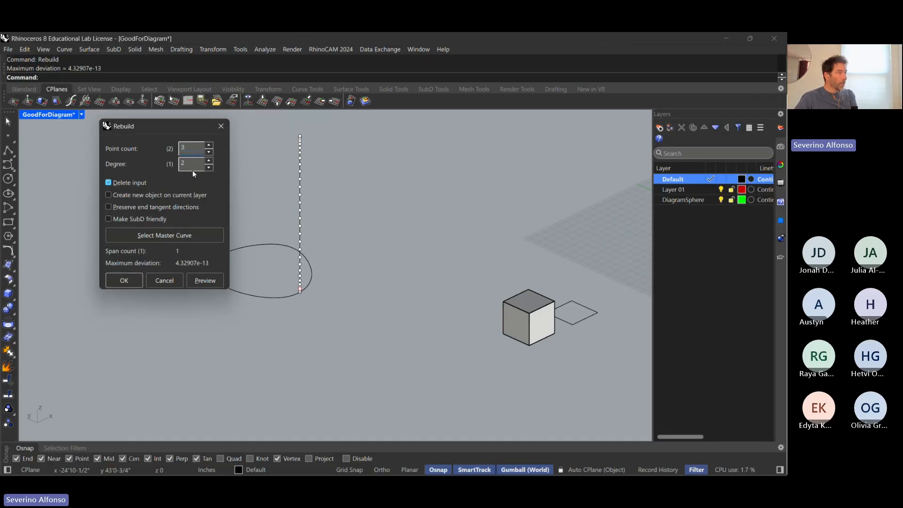
{"action": "type", "text": "3"}
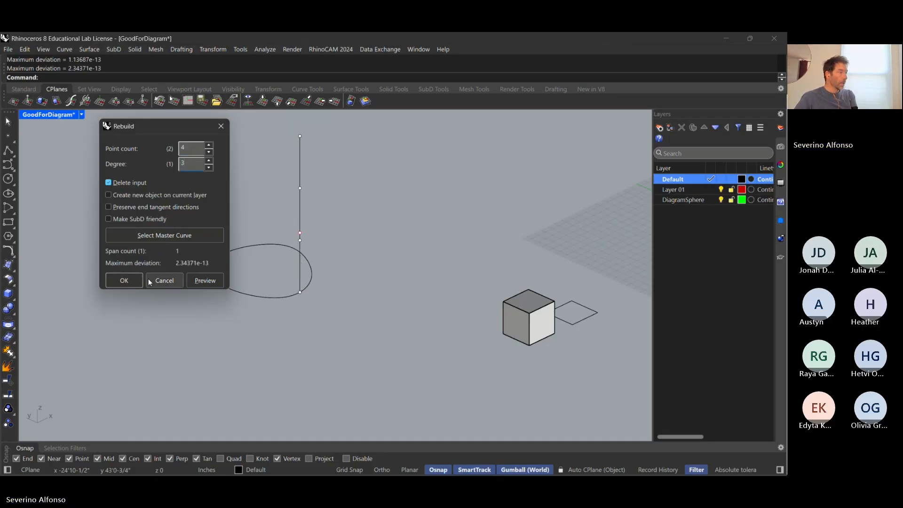
{"action": "left_click", "coordinate": [128, 281]}
- Move the line's top control point along the Y axis, away from the closed curve, to bend it, and hide its control points
{"action": "left_click", "coordinate": [299, 136]}
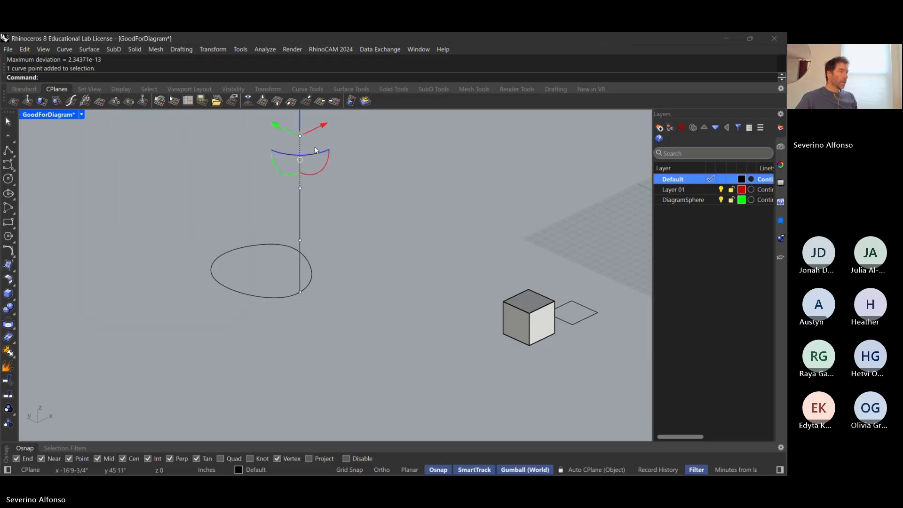
{"action": "right_click_drag", "start_coordinate": [322, 156], "coordinate": [328, 182], "text": "shift"}
{"action": "left_click_drag", "start_coordinate": [286, 154], "coordinate": [339, 181]}
{"action": "right_click_drag", "start_coordinate": [322, 219], "coordinate": [357, 223]}
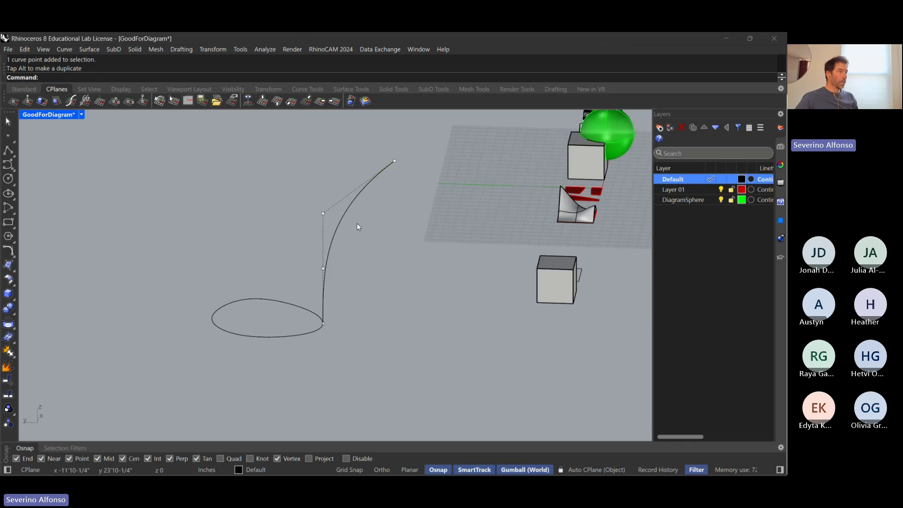
{"action": "left_click", "coordinate": [279, 299]}
{"action": "key", "text": "Escape"}
{"action": "type", "text": "Sweep1"}
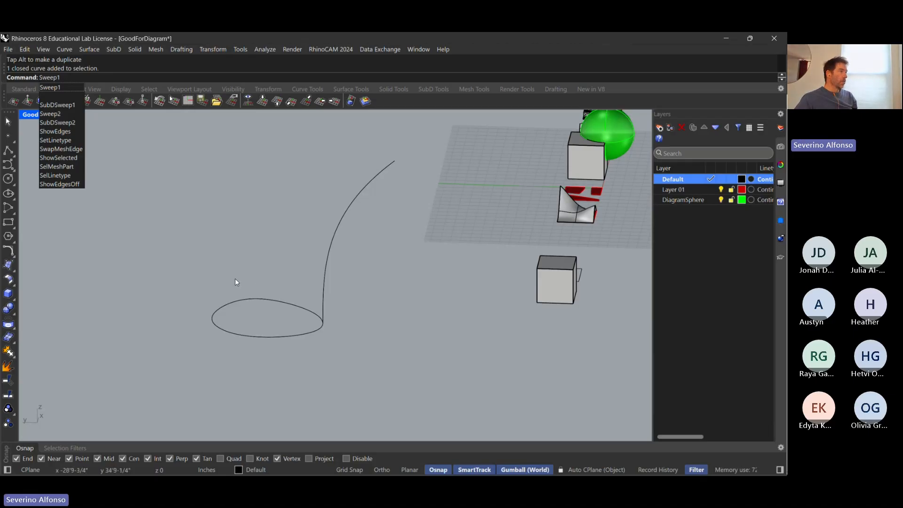
{"action": "key", "text": "Return"}
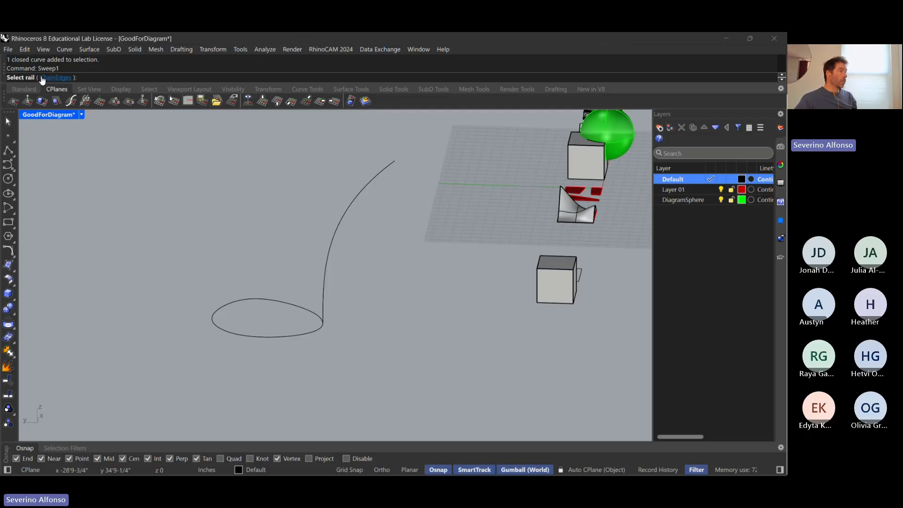
{"action": "left_click_drag", "start_coordinate": [321, 190], "coordinate": [321, 189]}
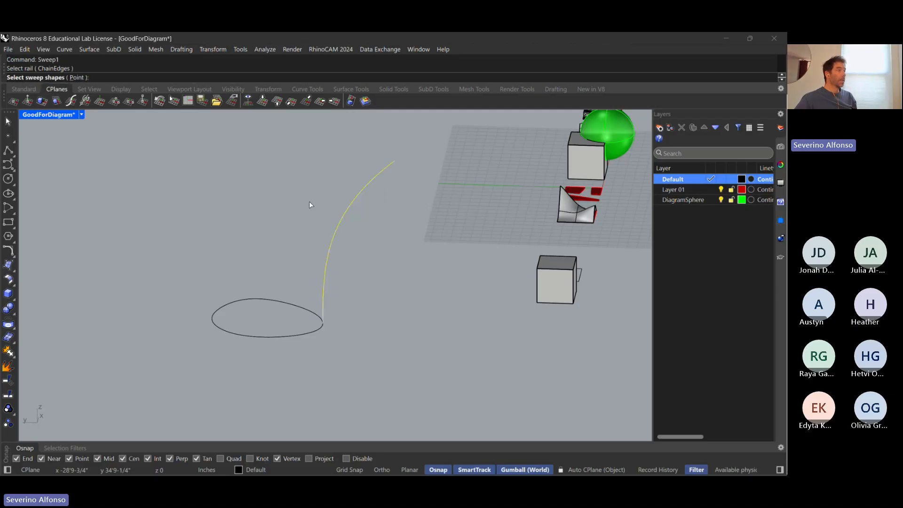
{"action": "key", "text": "Escape"}
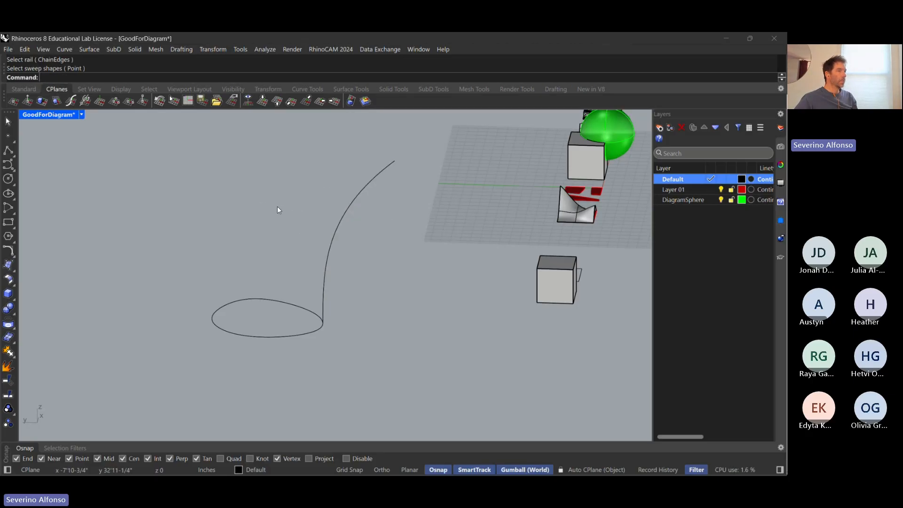
- Sweep the closed curve along the bent rail with Sweep1, using the Freeform frame style and unchanged cross sections
{"action": "key", "text": "Return"}
{"action": "left_click_drag", "start_coordinate": [359, 221], "coordinate": [308, 209]}
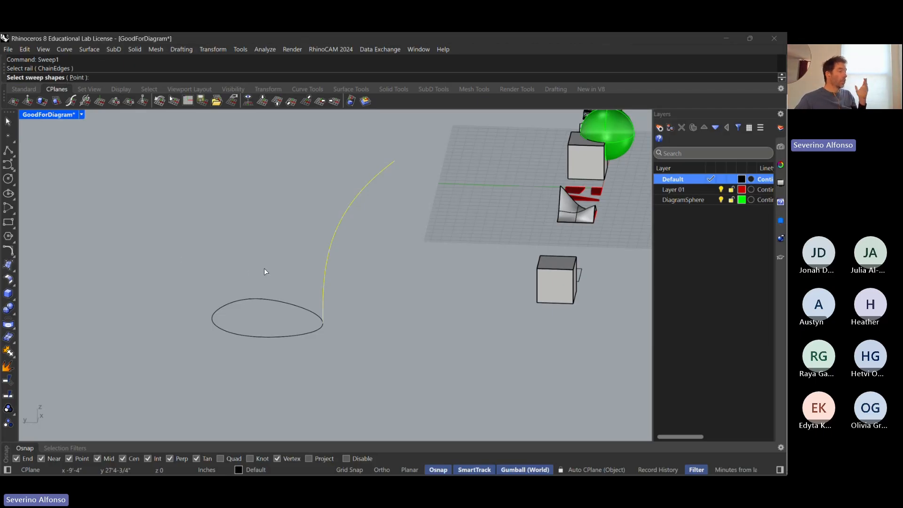
{"action": "left_click_drag", "start_coordinate": [269, 275], "coordinate": [241, 314]}
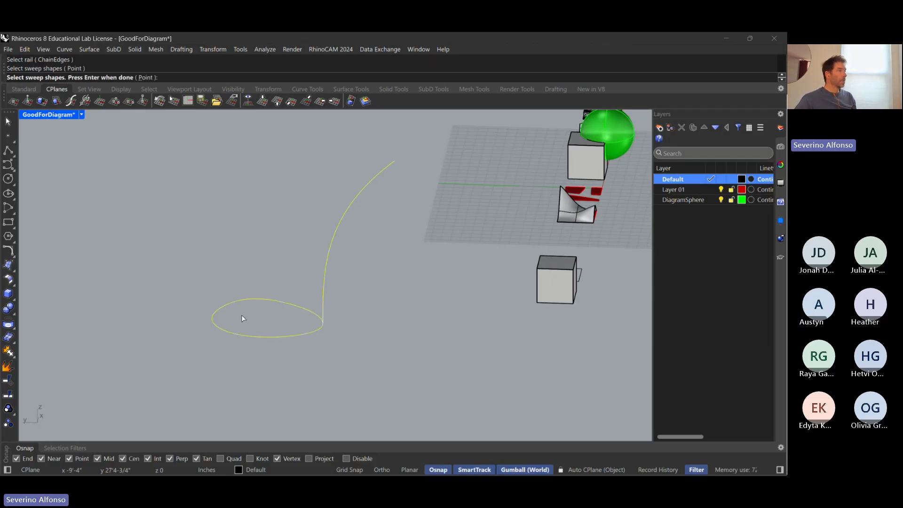
{"action": "key", "text": "Return"}
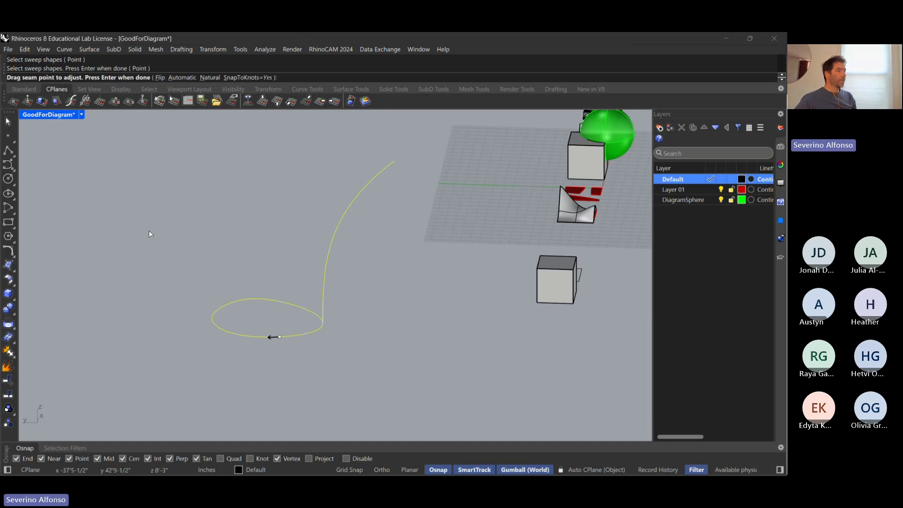
{"action": "key", "text": "Return"}
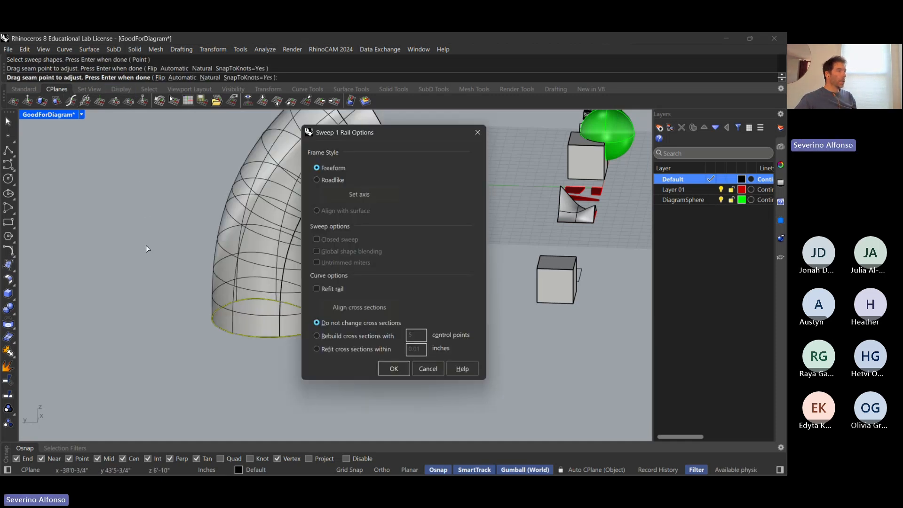
{"action": "left_click_drag", "start_coordinate": [402, 132], "coordinate": [494, 240]}
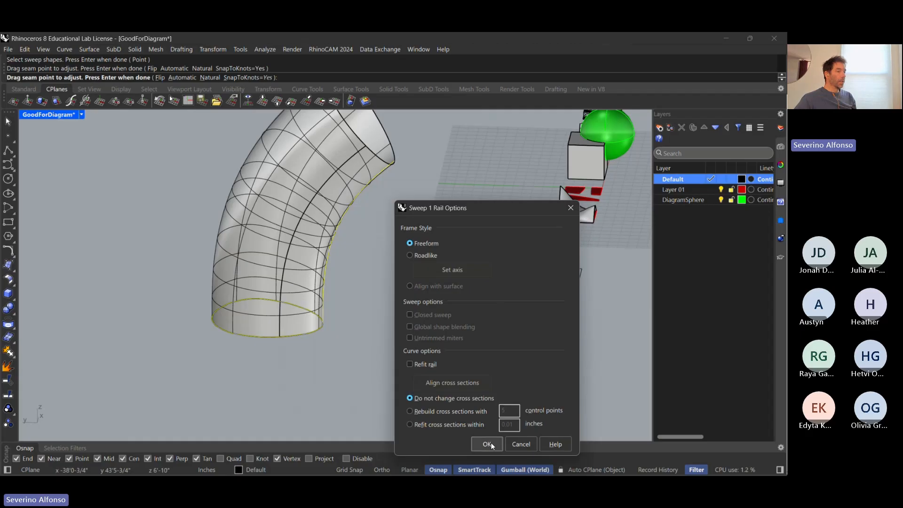
{"action": "left_click", "coordinate": [487, 442]}
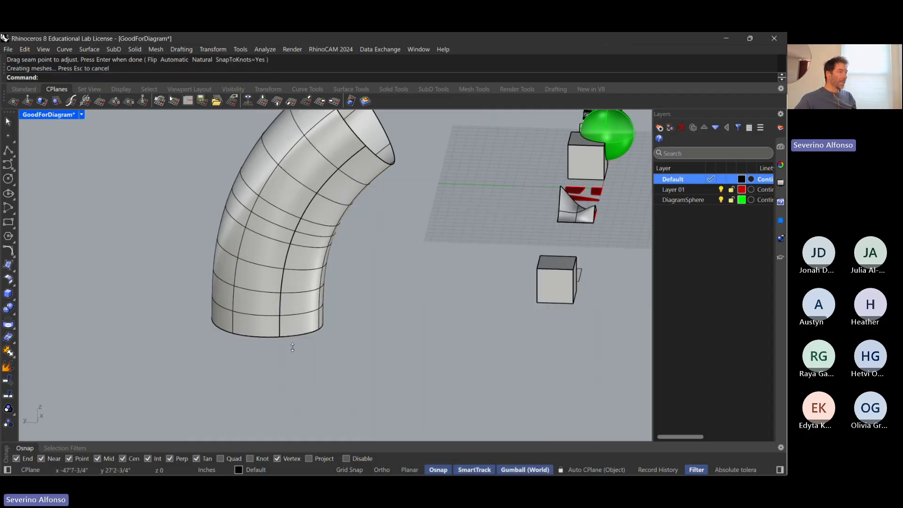
{"action": "right_click_drag", "start_coordinate": [317, 331], "coordinate": [311, 364], "text": "shift"}
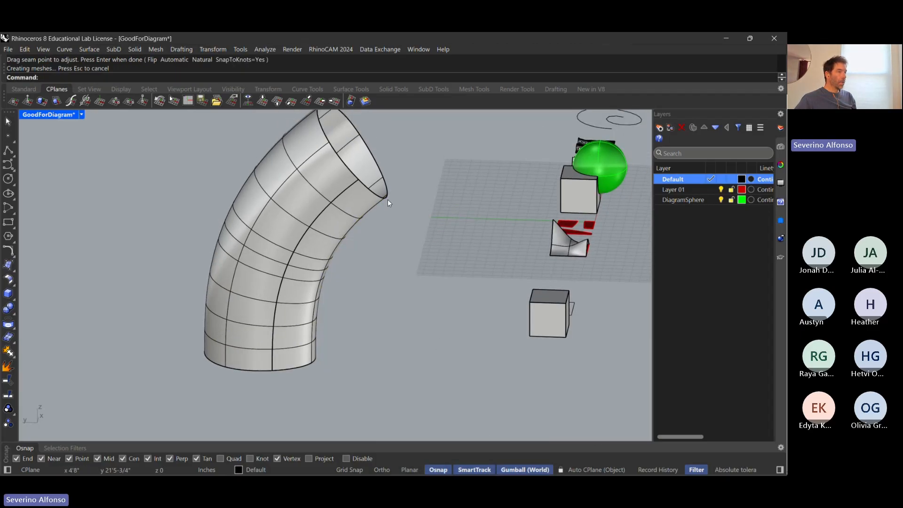
{"action": "right_click_drag", "start_coordinate": [387, 199], "coordinate": [366, 211]}
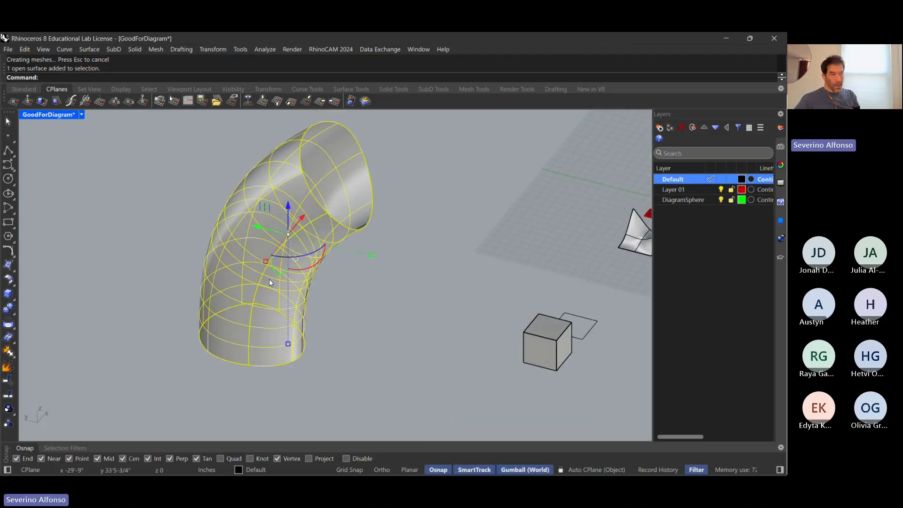
- Delete the swept surface and extrude the closed curve along the bent rail with ExtrudeCrvAlongCrv, using Solid=Yes
{"action": "key", "text": "Delete"}
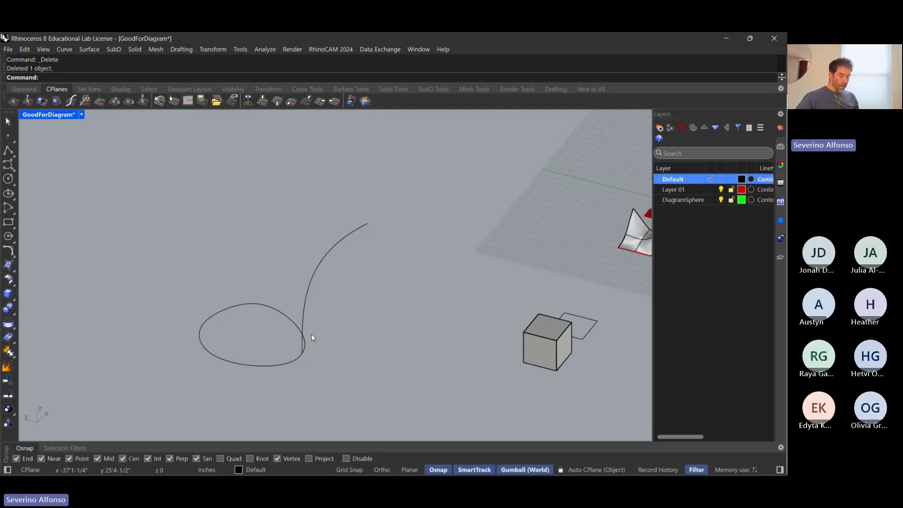
{"action": "type", "text": "ExtrudeCrv"}
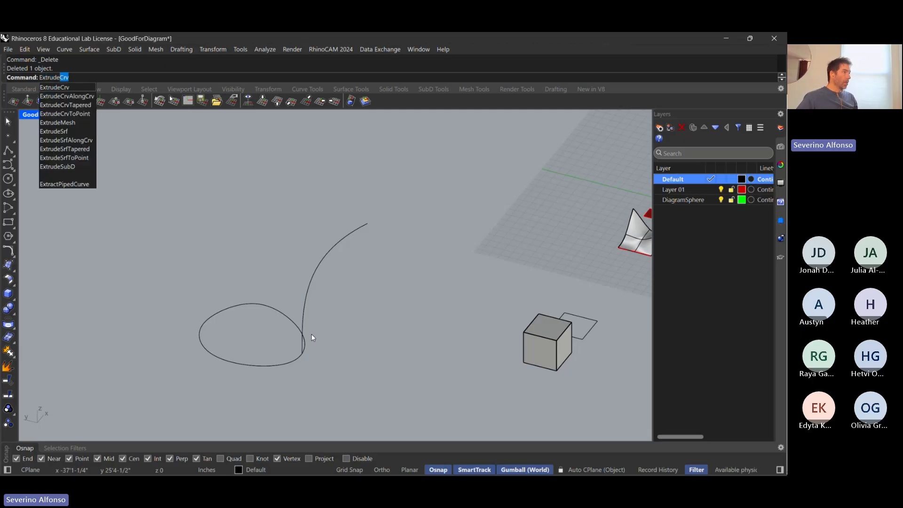
{"action": "left_click", "coordinate": [68, 96]}
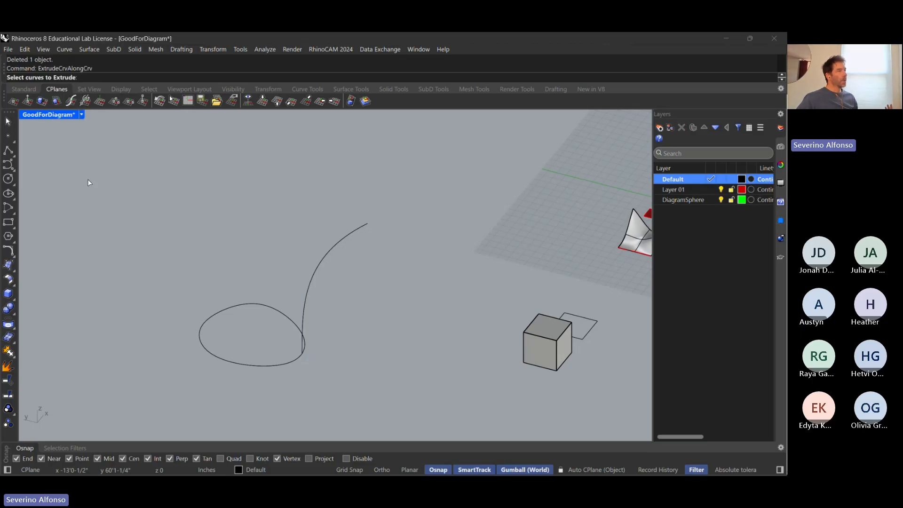
{"action": "left_click", "coordinate": [260, 304]}
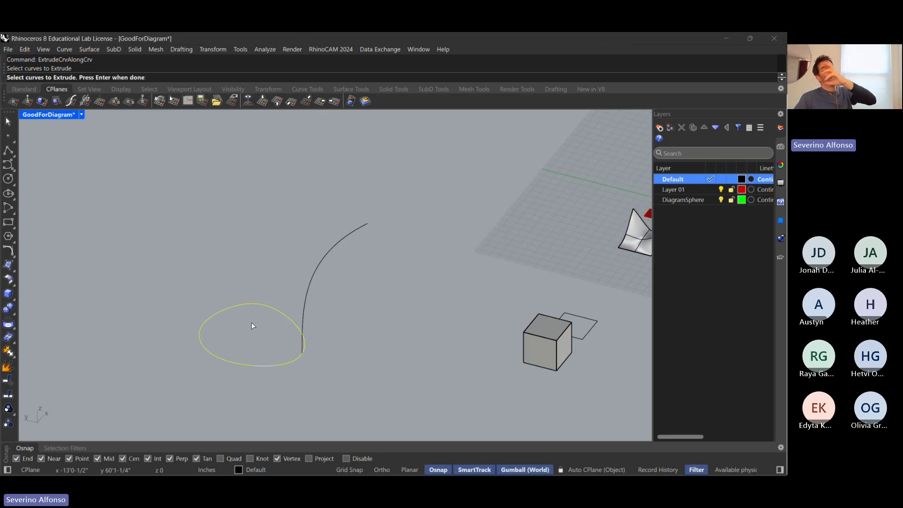
{"action": "key", "text": "Return"}
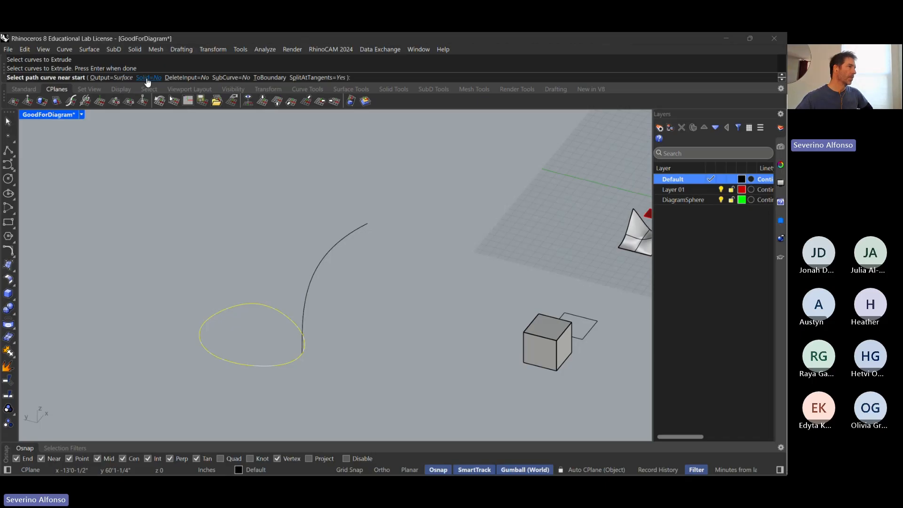
{"action": "left_click", "coordinate": [148, 78]}
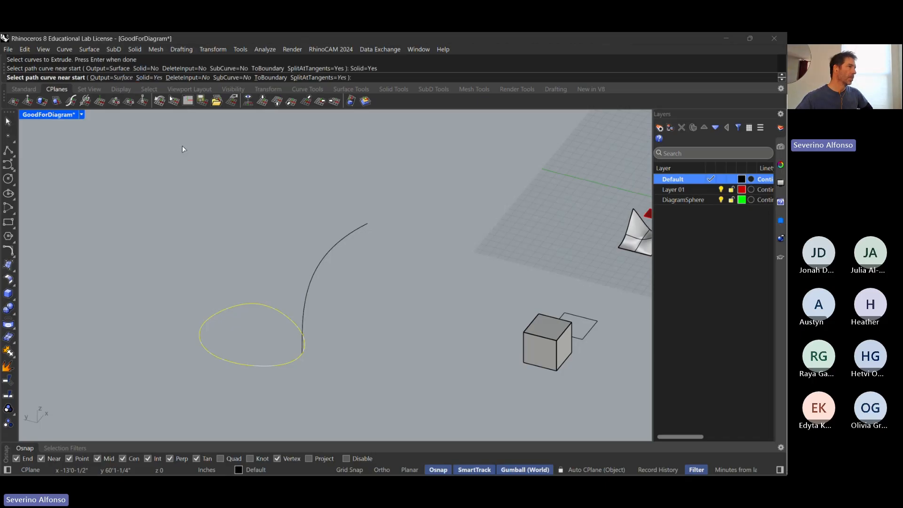
{"action": "left_click", "coordinate": [333, 255]}
{"action": "scroll", "coordinate": [342, 270], "scroll_direction": "down", "scroll_amount": 3}
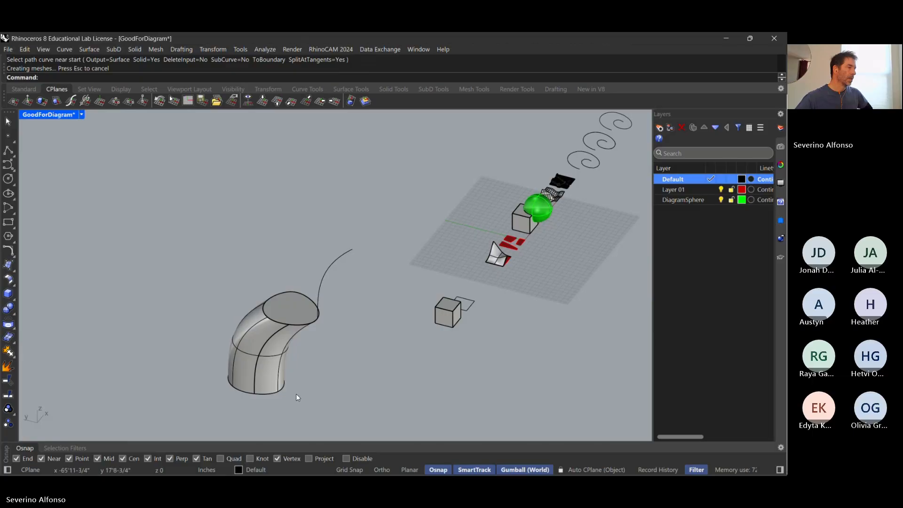
{"action": "scroll", "coordinate": [287, 354], "scroll_direction": "up", "scroll_amount": 2}
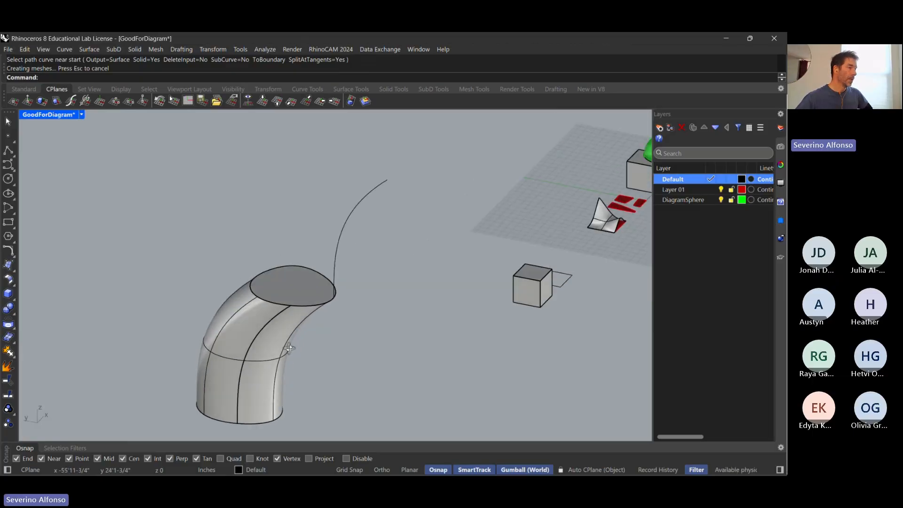
{"action": "right_click_drag", "start_coordinate": [289, 348], "coordinate": [337, 270]}
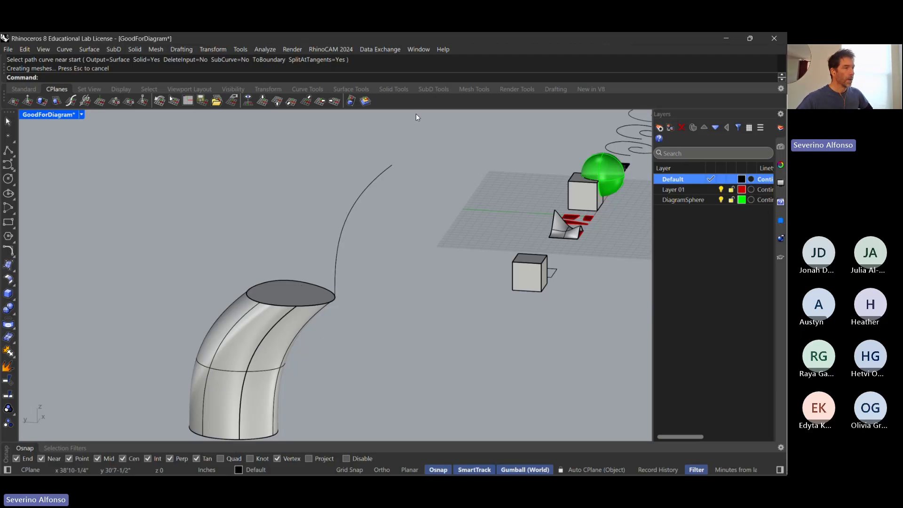
- Delete the solid extruded along the rail and reverse the rail curve's direction with Flip
{"action": "left_click", "coordinate": [288, 369]}
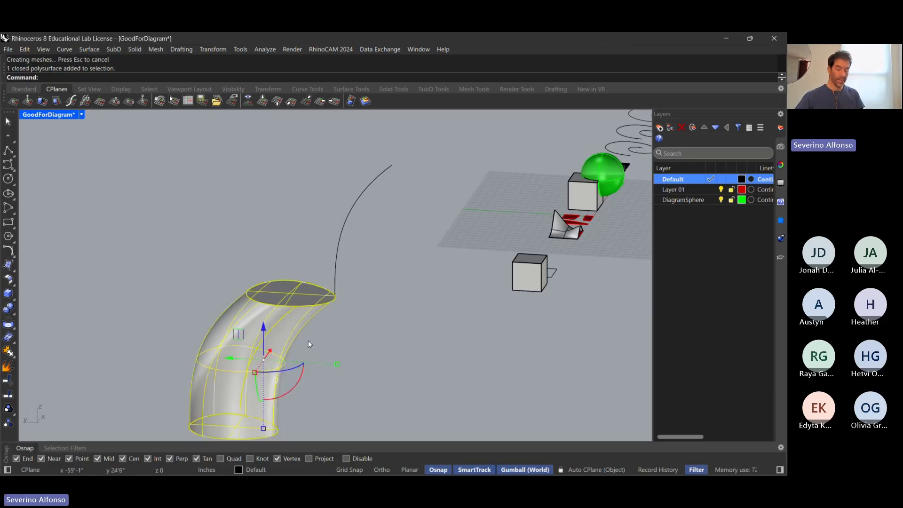
{"action": "key", "text": "Delete"}
{"action": "type", "text": "Flip"}
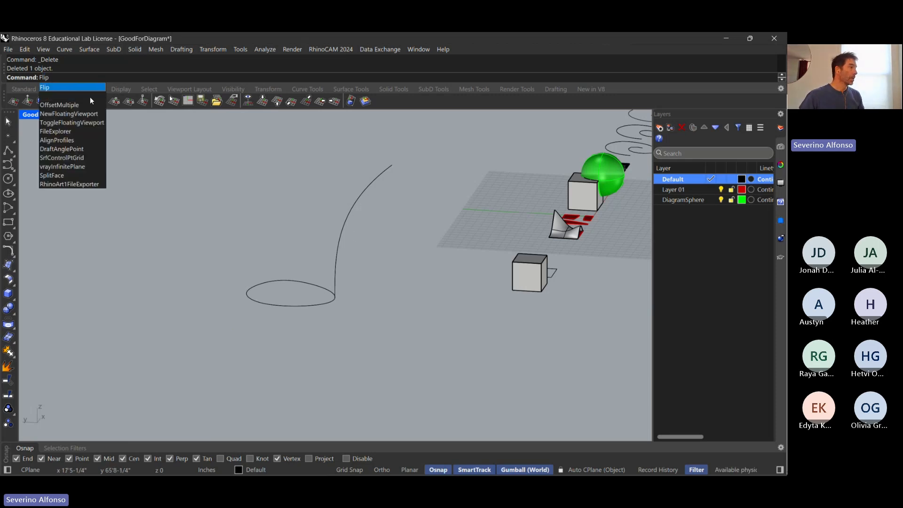
{"action": "left_click", "coordinate": [74, 89]}
{"action": "left_click", "coordinate": [357, 188]}
{"action": "key", "text": "Return"}
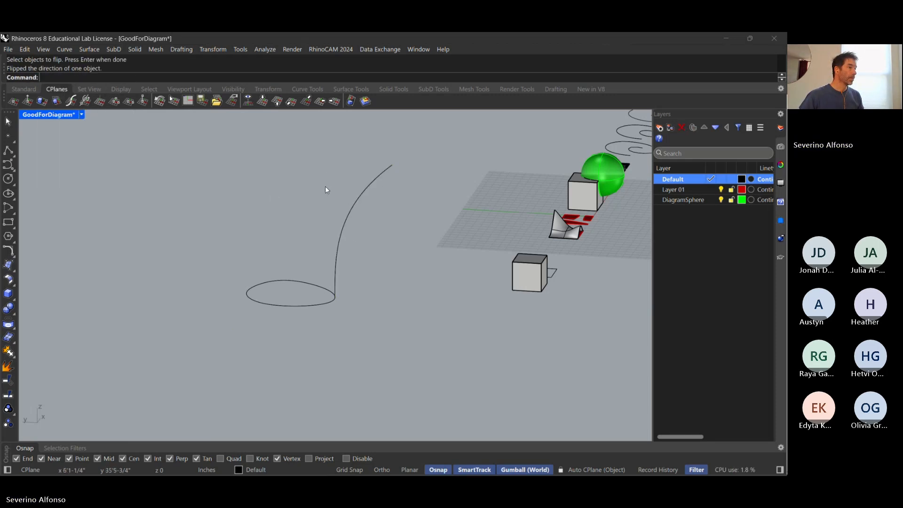
- Extrude the closed curve as a solid along the flipped rail with ExtrudeCrvAlongCrv
{"action": "scroll", "coordinate": [336, 214], "scroll_direction": "up", "scroll_amount": 4}
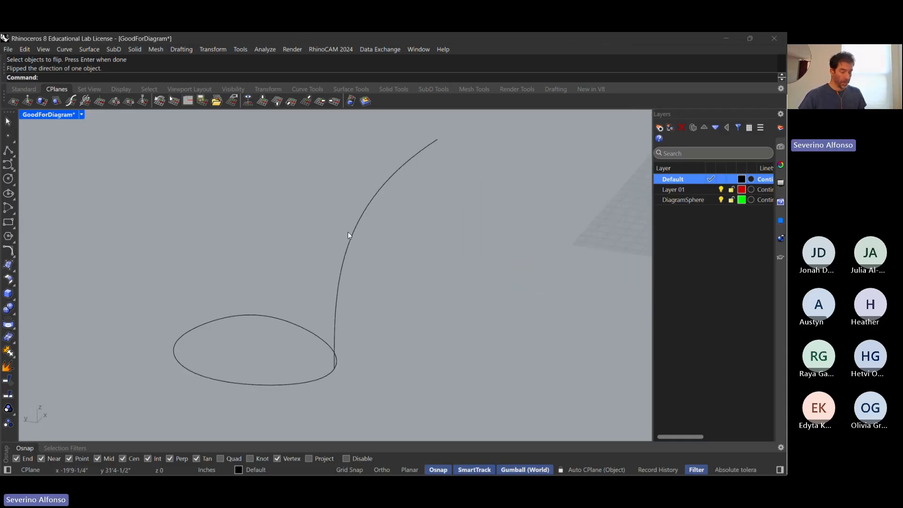
{"action": "type", "text": "Extr"}
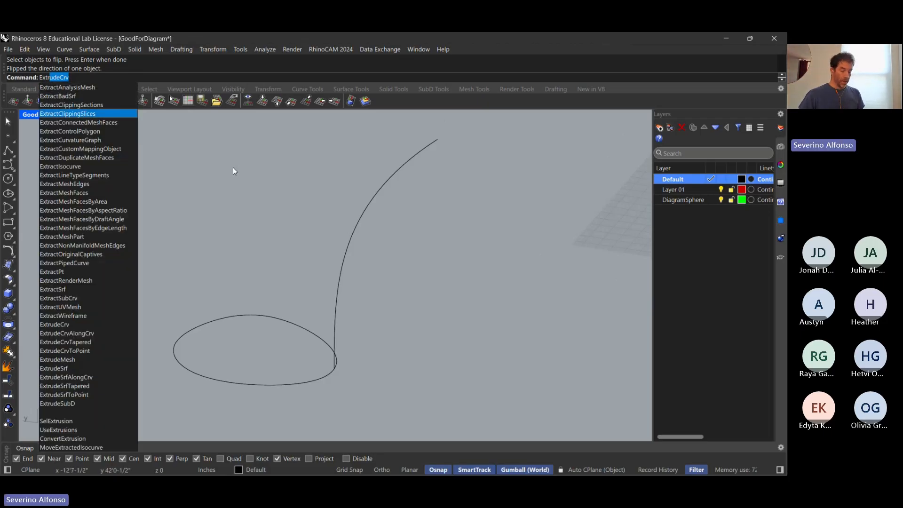
{"action": "type", "text": "udeal"}
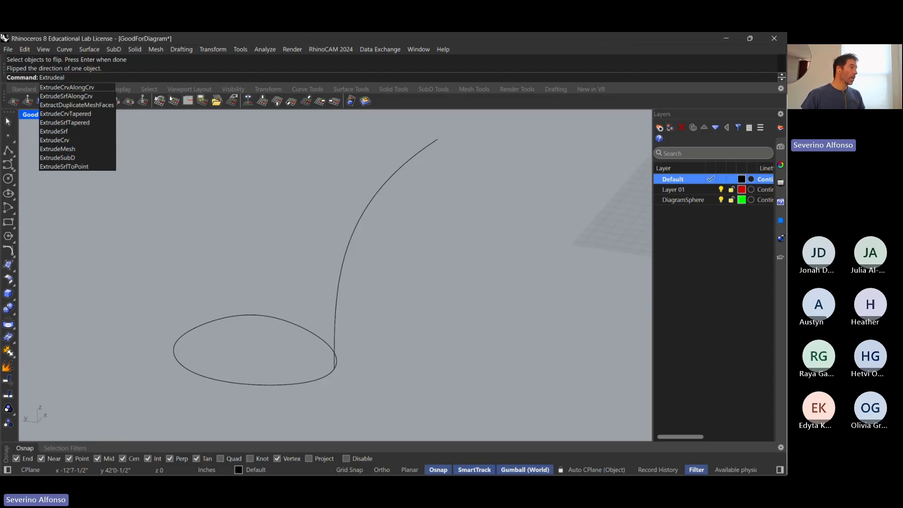
{"action": "left_click", "coordinate": [76, 88]}
{"action": "left_click", "coordinate": [284, 315]}
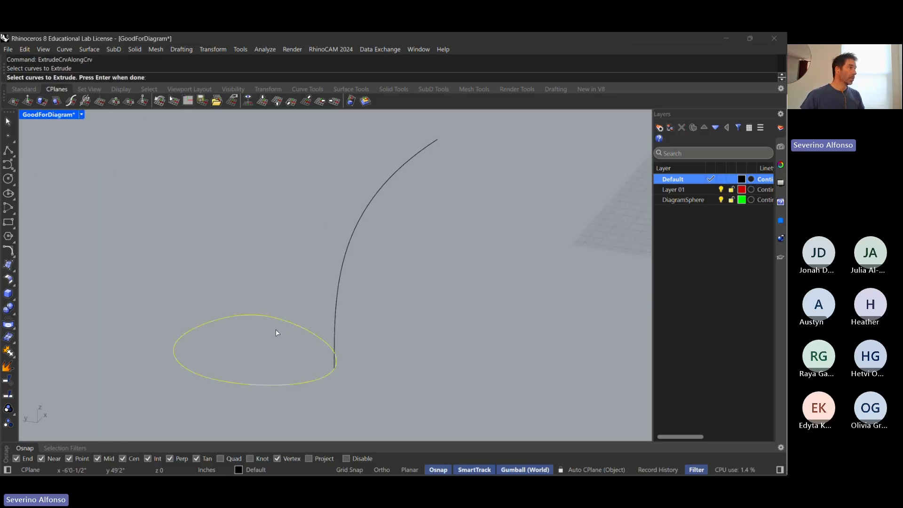
{"action": "key", "text": "Return"}
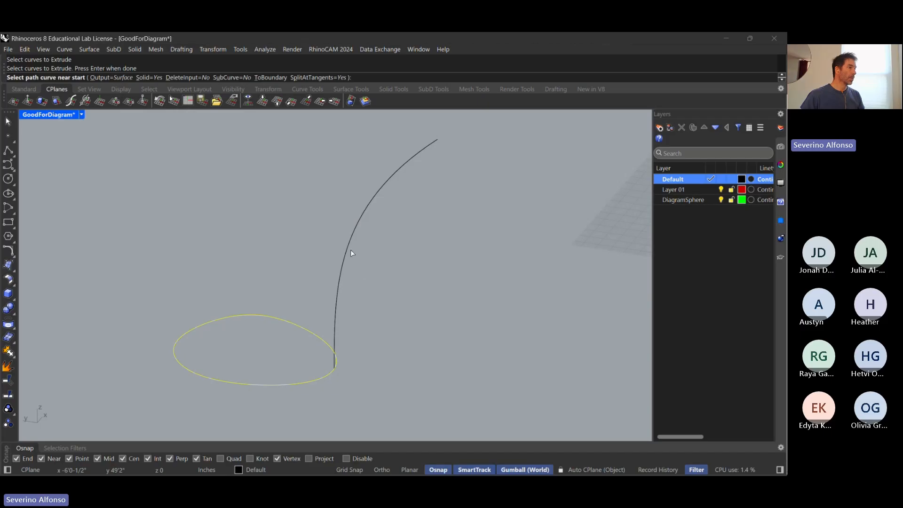
{"action": "left_click", "coordinate": [350, 251]}
{"action": "mouse_move", "coordinate": [350, 252]}
{"action": "right_mouse_down"}
{"action": "mouse_move", "coordinate": [379, 295]}
{"action": "mouse_move", "coordinate": [362, 369]}
{"action": "mouse_move", "coordinate": [339, 408]}
{"action": "mouse_move", "coordinate": [327, 399]}
{"action": "mouse_move", "coordinate": [357, 254]}
{"action": "right_mouse_up"}
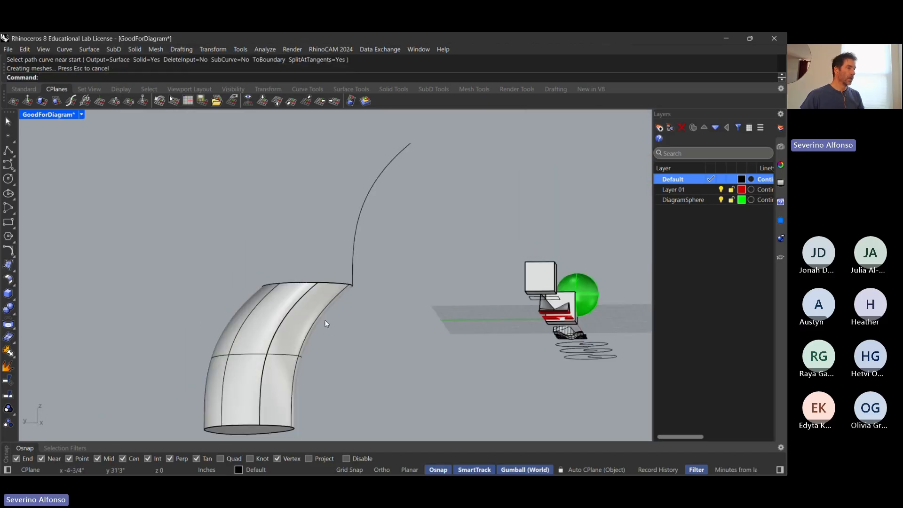
- Delete the extruded solid, keeping only the closed curve and the bent rail
{"action": "left_click", "coordinate": [313, 328]}
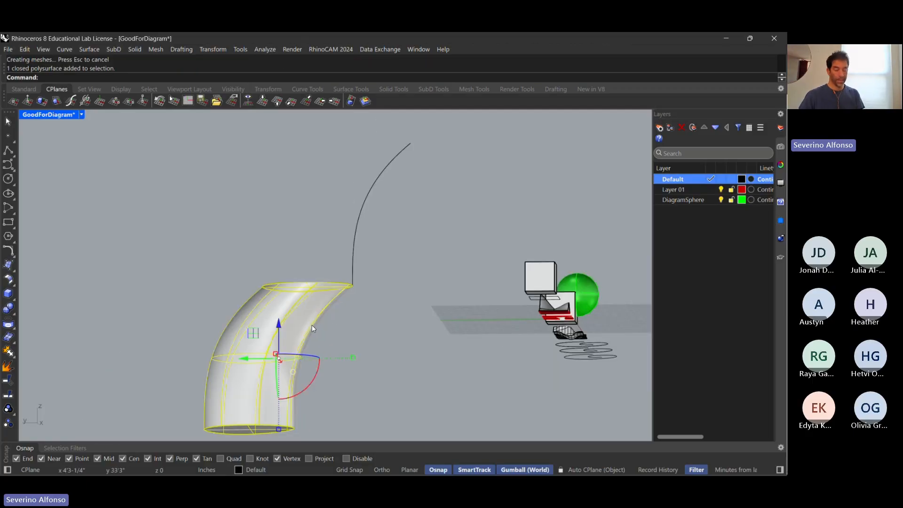
{"action": "key", "text": "Delete"}
{"action": "right_click_drag", "start_coordinate": [340, 293], "coordinate": [318, 322]}
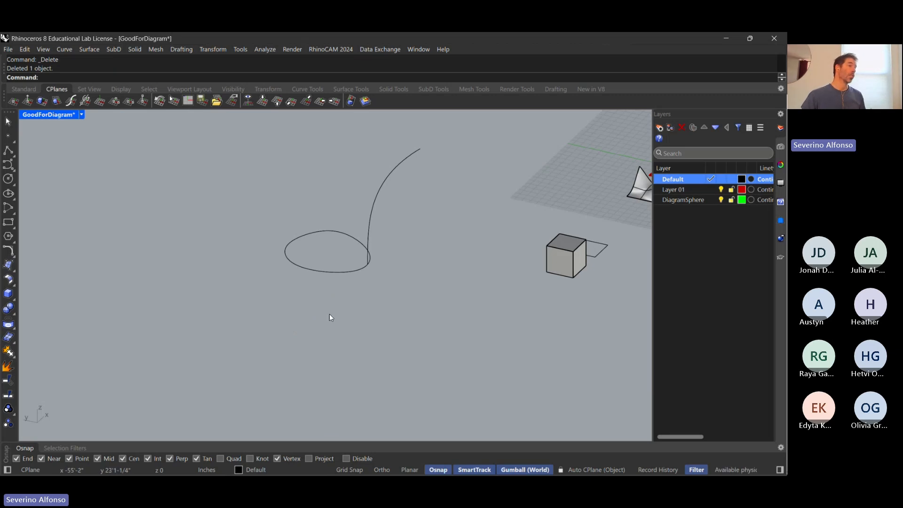
{"action": "key", "text": "ctrl+z"}
{"action": "right_click_drag", "start_coordinate": [316, 329], "coordinate": [319, 305]}
{"action": "scroll", "coordinate": [356, 306], "scroll_direction": "down", "scroll_amount": 5}
{"action": "left_click", "coordinate": [358, 303]}
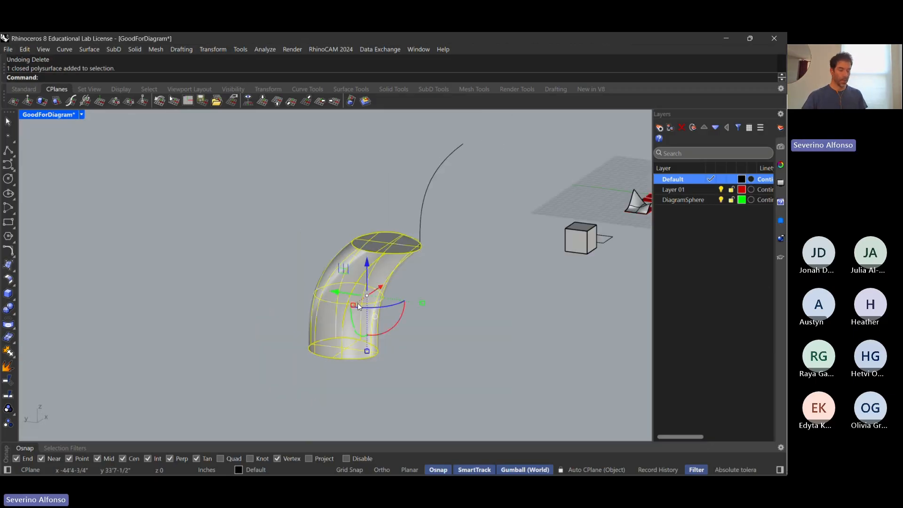
{"action": "key", "text": "Delete"}
- Move the bent rail by its lower end to the midpoint of the near edge of the rectangle beside the box
{"action": "scroll", "coordinate": [386, 280], "scroll_direction": "down", "scroll_amount": 2}
{"action": "left_click", "coordinate": [405, 254]}
{"action": "scroll", "coordinate": [362, 315], "scroll_direction": "up", "scroll_amount": 4}
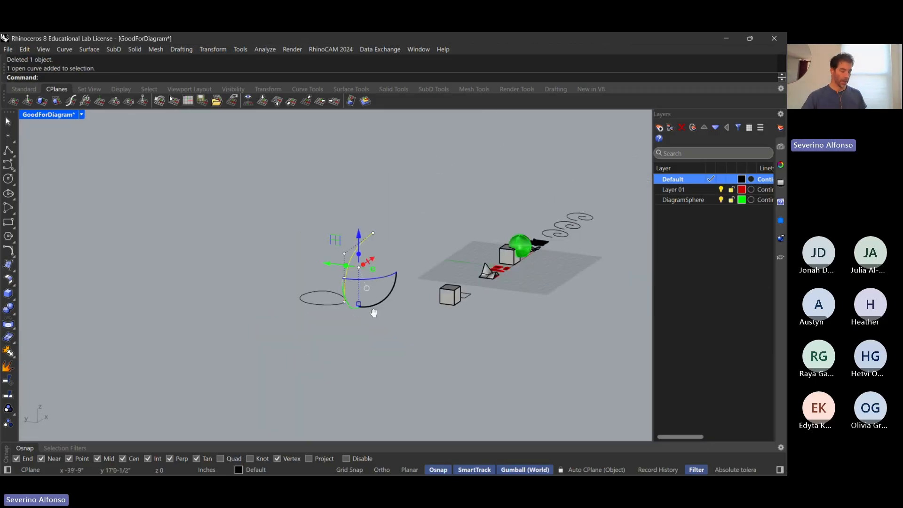
{"action": "type", "text": "m"}
{"action": "key", "text": "Return"}
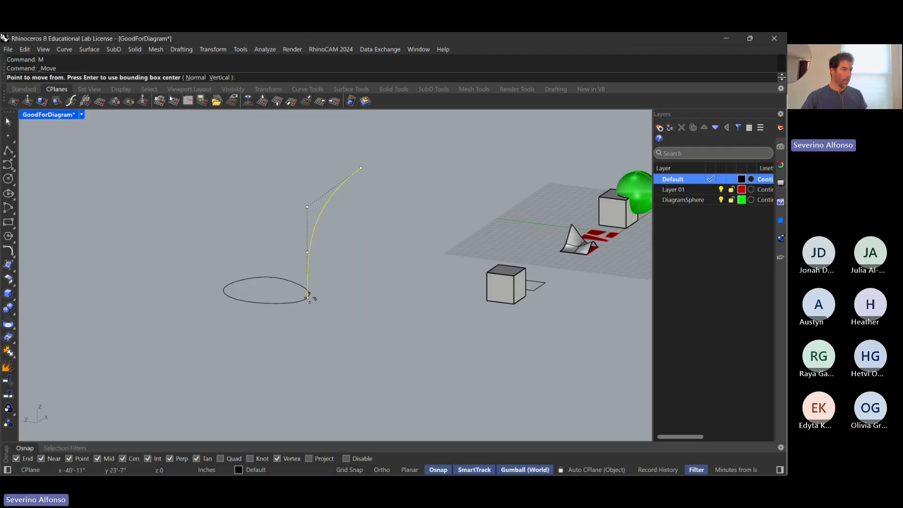
{"action": "left_click", "coordinate": [308, 298]}
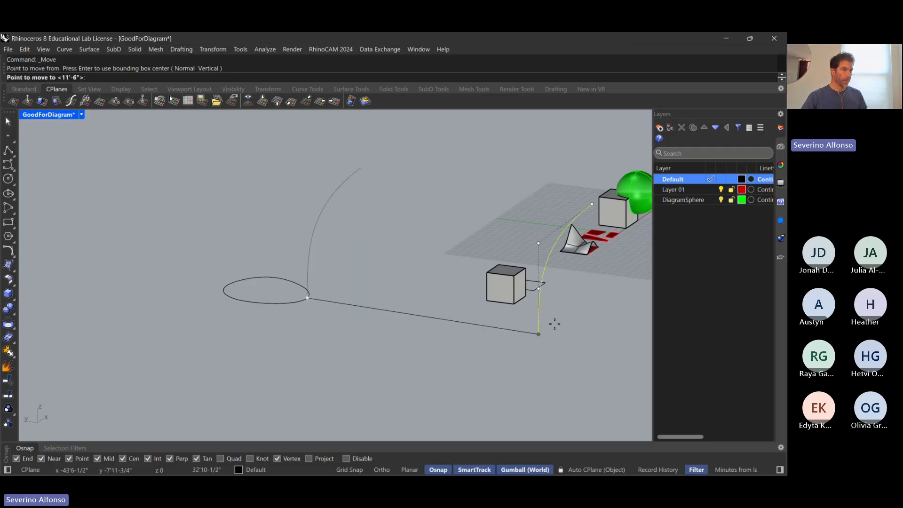
{"action": "left_click", "coordinate": [540, 287]}
- Scale the bent rail down uniformly about its lower end on the rectangle, to roughly the box's height
{"action": "scroll", "coordinate": [544, 306], "scroll_direction": "up", "scroll_amount": 4}
{"action": "type", "text": "sc"}
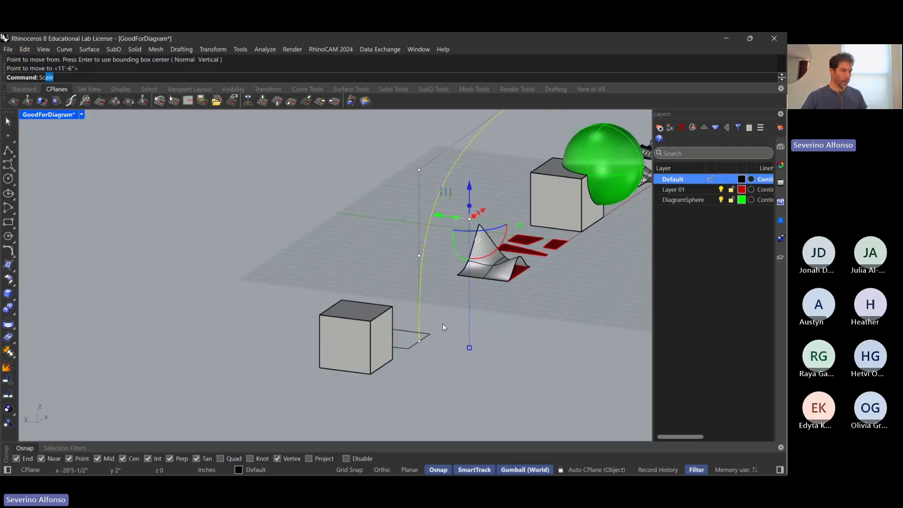
{"action": "key", "text": "Return"}
{"action": "left_click", "coordinate": [419, 341]}
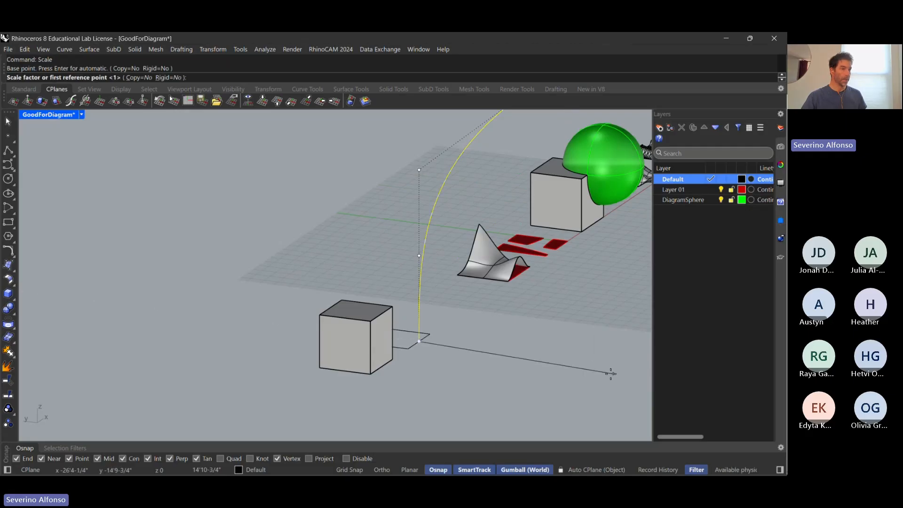
{"action": "scroll", "coordinate": [610, 374], "scroll_direction": "down", "scroll_amount": 3}
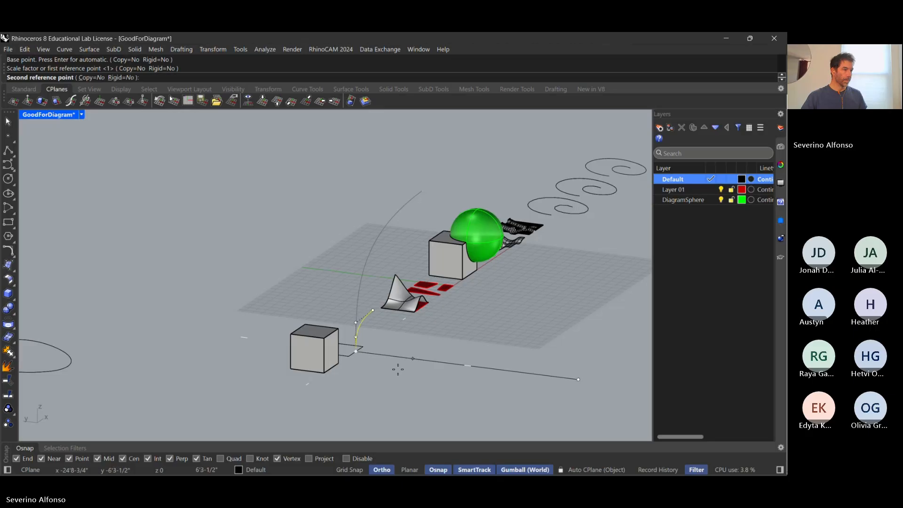
{"action": "left_click", "coordinate": [395, 369]}
{"action": "left_click", "coordinate": [371, 376]}
- Sweep the rectangle along the scaled rail with Sweep1, using the Freeform frame style and unchanged cross sections
{"action": "scroll", "coordinate": [362, 372], "scroll_direction": "up", "scroll_amount": 5}
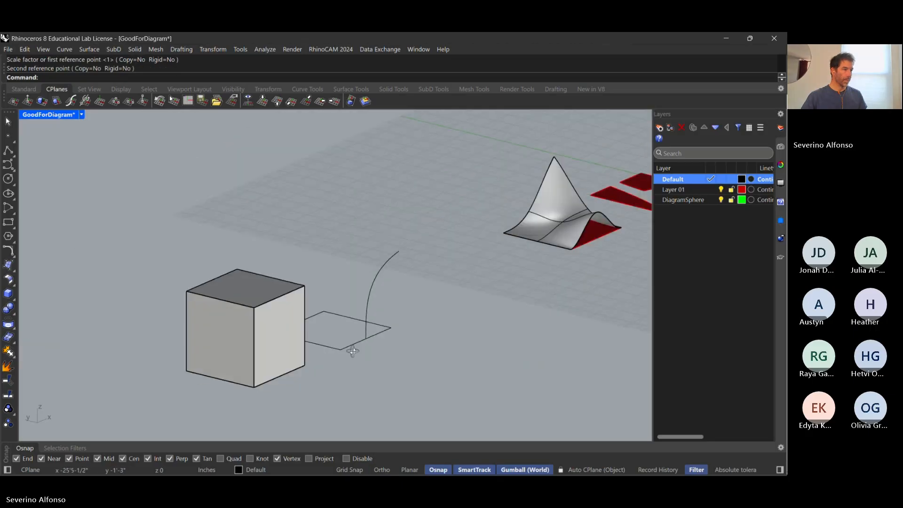
{"action": "right_click_drag", "start_coordinate": [341, 359], "coordinate": [354, 351]}
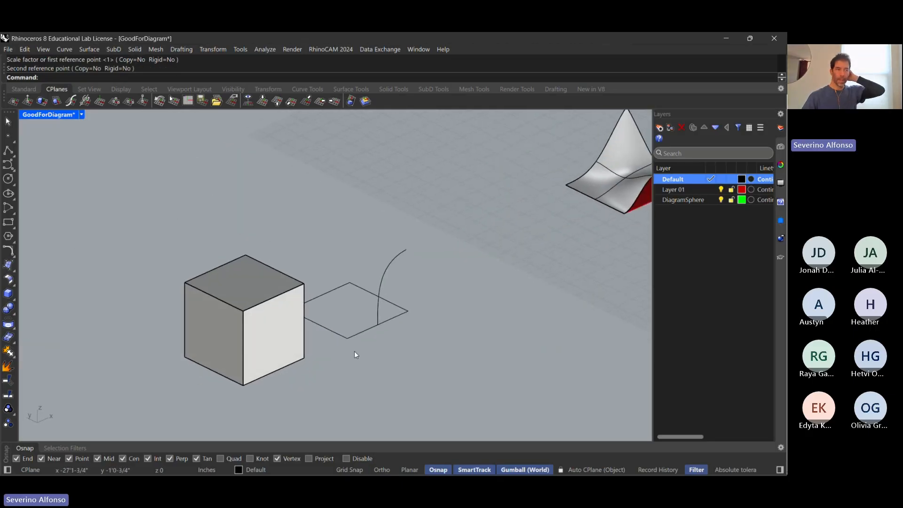
{"action": "type", "text": "Sweep1"}
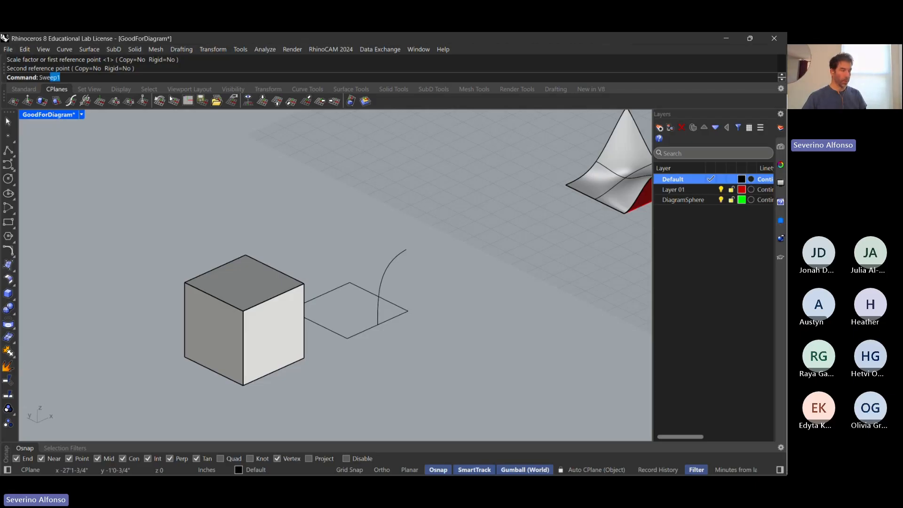
{"action": "key", "text": "Return"}
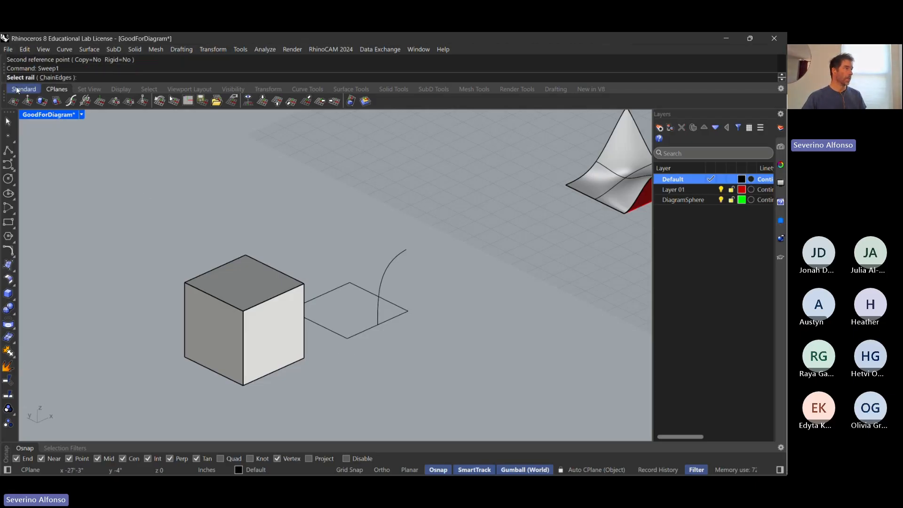
{"action": "left_click", "coordinate": [393, 264]}
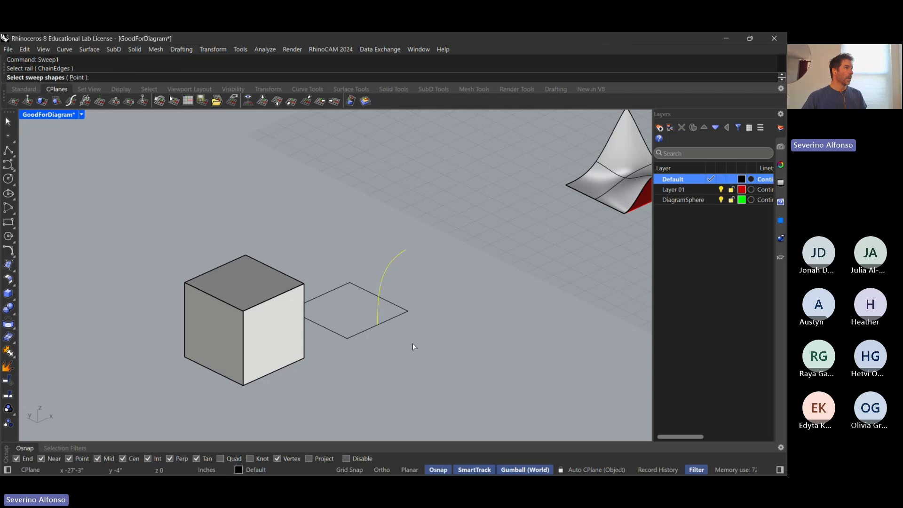
{"action": "left_click", "coordinate": [354, 337]}
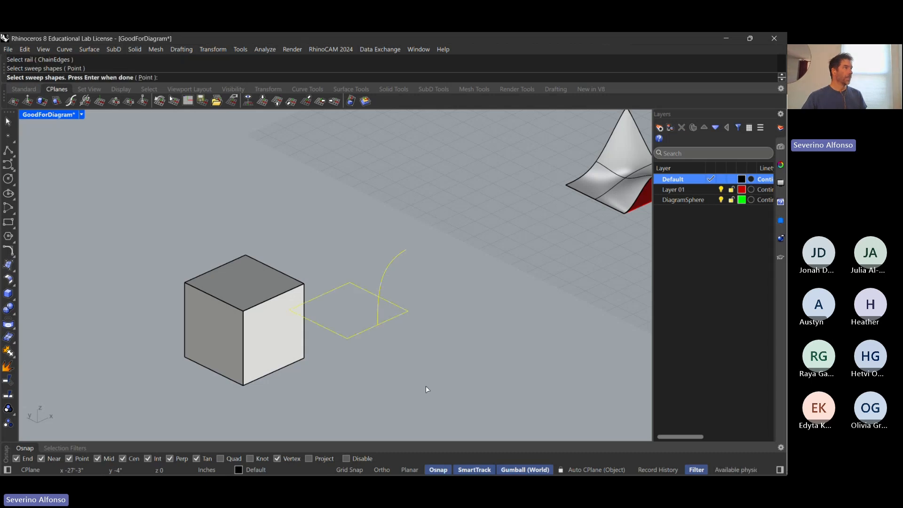
{"action": "key", "text": "Return"}
{"action": "key", "text": "Return"}
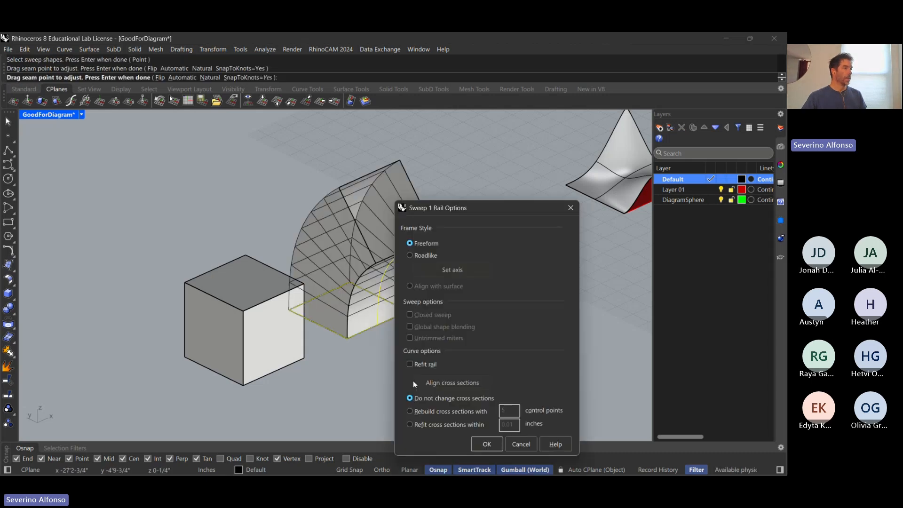
{"action": "left_click", "coordinate": [487, 445]}
- Cap the open ends of the swept bent form into a closed solid
{"action": "right_click_drag", "start_coordinate": [520, 258], "coordinate": [391, 272]}
{"action": "scroll", "coordinate": [405, 231], "scroll_direction": "down", "scroll_amount": 2}
{"action": "left_click", "coordinate": [391, 272]}
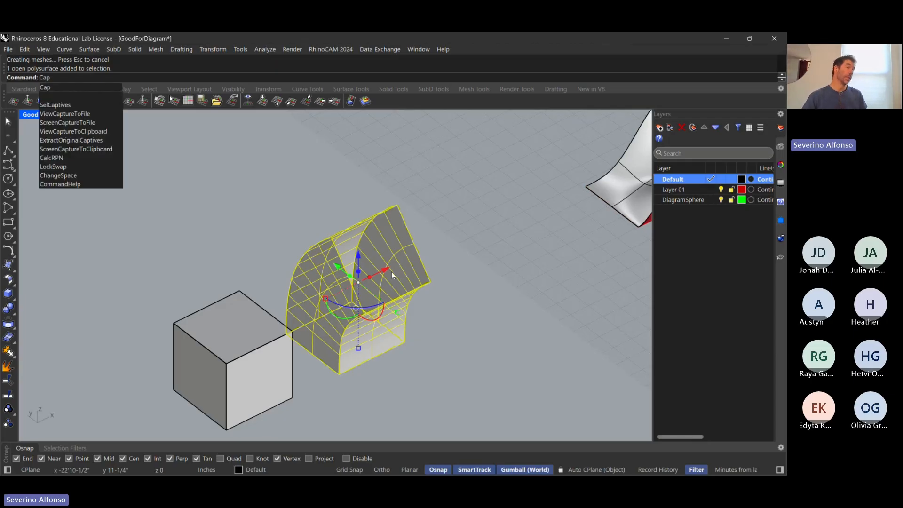
{"action": "scroll", "coordinate": [391, 282], "scroll_direction": "up", "scroll_amount": 3}
{"action": "key", "text": "Escape"}
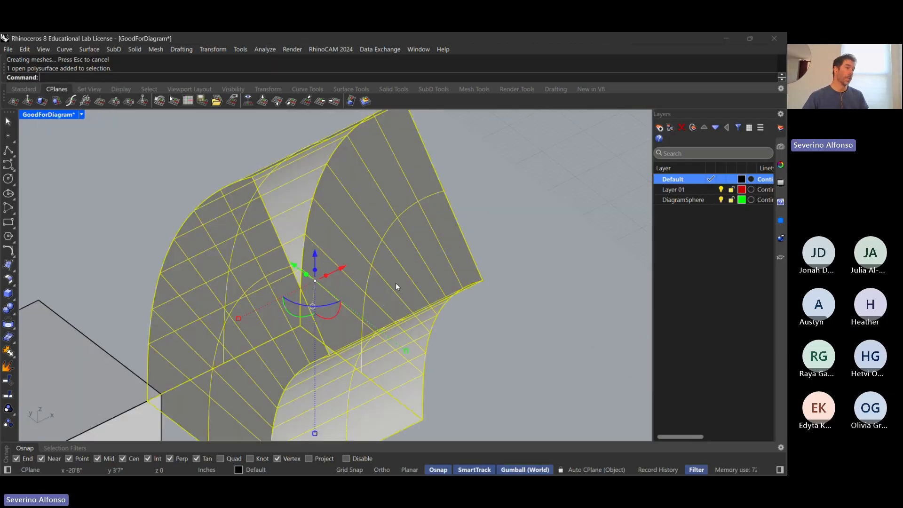
{"action": "key", "text": "Escape"}
{"action": "scroll", "coordinate": [395, 284], "scroll_direction": "down", "scroll_amount": 6}
{"action": "right_click_drag", "start_coordinate": [396, 284], "coordinate": [351, 258]}
{"action": "scroll", "coordinate": [351, 258], "scroll_direction": "up", "scroll_amount": 6}
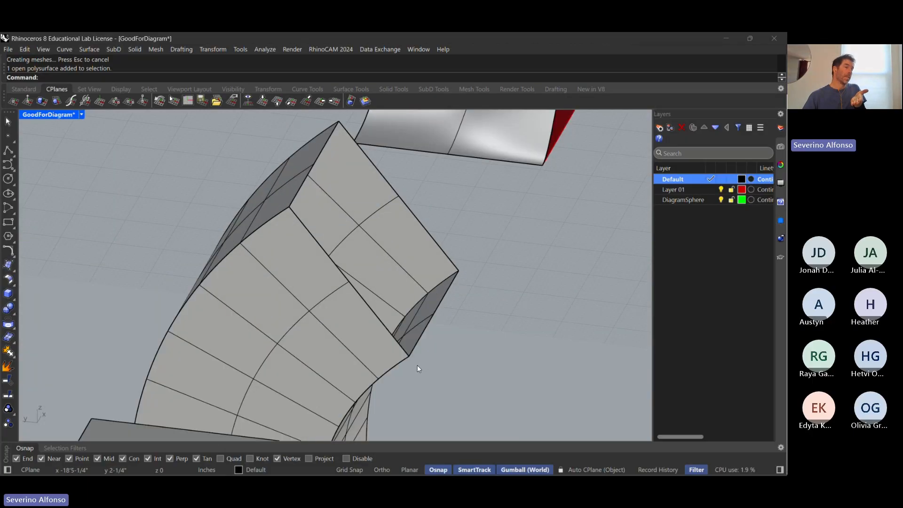
{"action": "scroll", "coordinate": [418, 368], "scroll_direction": "down", "scroll_amount": 4}
{"action": "left_click", "coordinate": [378, 375]}
{"action": "type", "text": "Cap"}
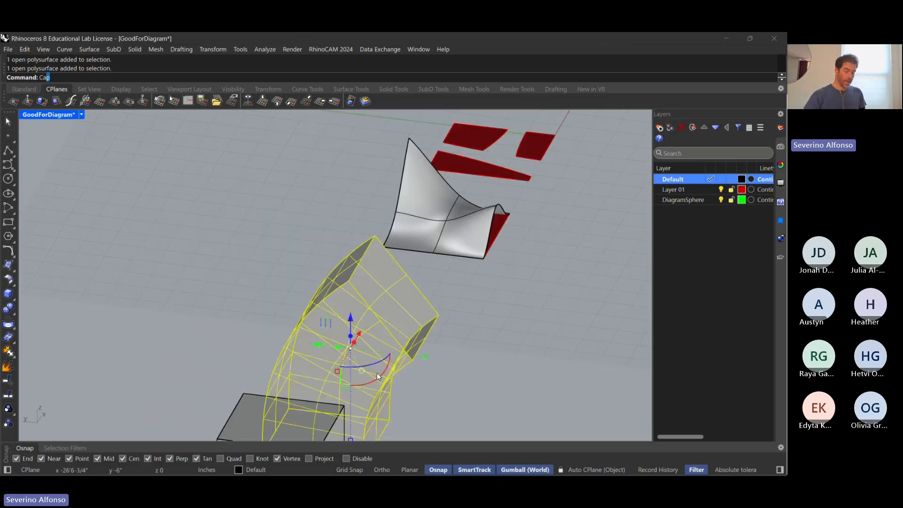
{"action": "key", "text": "Return"}
{"action": "left_click", "coordinate": [408, 372]}
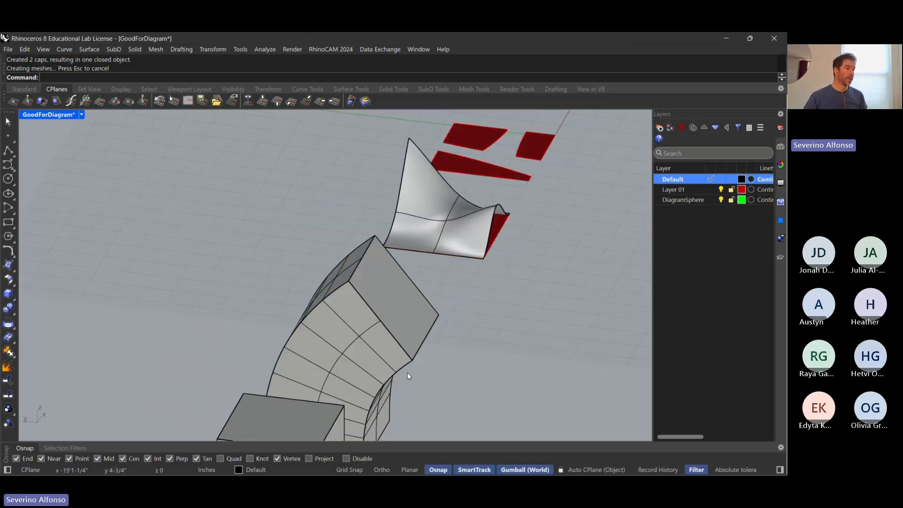
- Delete the rail curve from the capped form, inspect the form beside the box, and undo the deletion
{"action": "right_click_drag", "start_coordinate": [407, 373], "coordinate": [301, 312]}
{"action": "scroll", "coordinate": [374, 388], "scroll_direction": "down", "scroll_amount": 6}
{"action": "left_click", "coordinate": [376, 385]}
{"action": "key", "text": "Delete"}
{"action": "left_click_drag", "start_coordinate": [302, 315], "coordinate": [458, 434]}
{"action": "right_click_drag", "start_coordinate": [458, 432], "coordinate": [377, 374]}
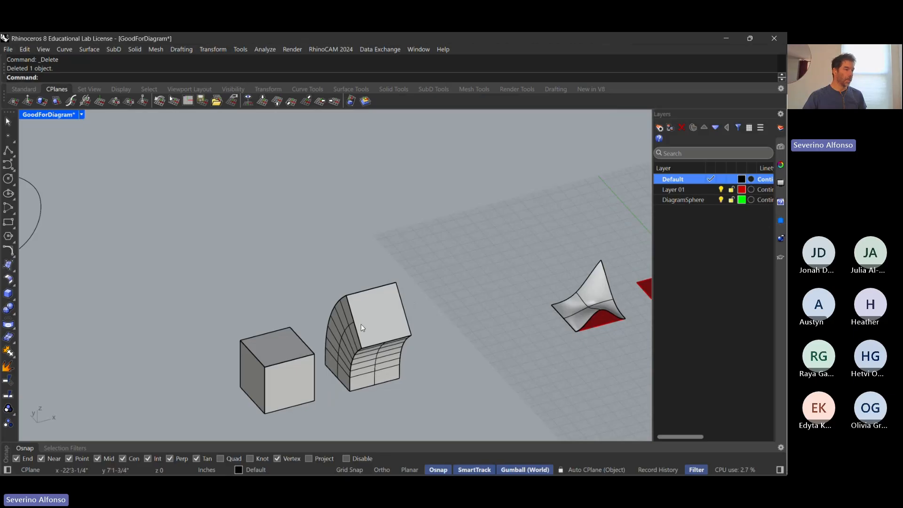
{"action": "scroll", "coordinate": [360, 324], "scroll_direction": "up", "scroll_amount": 6}
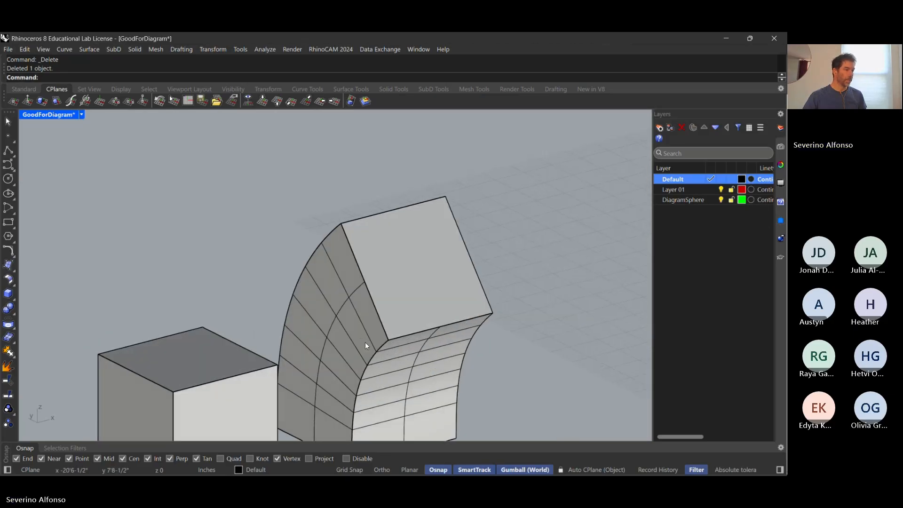
{"action": "key", "text": "ctrl+z"}
- Delete the capped form and scale the rail down about its lower end to roughly three quarters of the box's height
{"action": "left_click", "coordinate": [407, 281]}
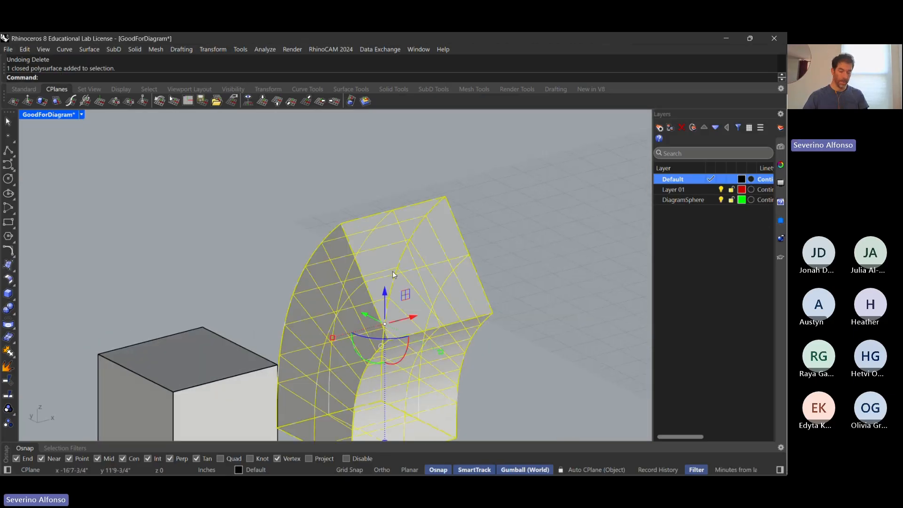
{"action": "key", "text": "Delete"}
{"action": "left_click", "coordinate": [421, 344]}
{"action": "scroll", "coordinate": [422, 345], "scroll_direction": "down", "scroll_amount": 3}
{"action": "scroll", "coordinate": [422, 370], "scroll_direction": "up", "scroll_amount": 3}
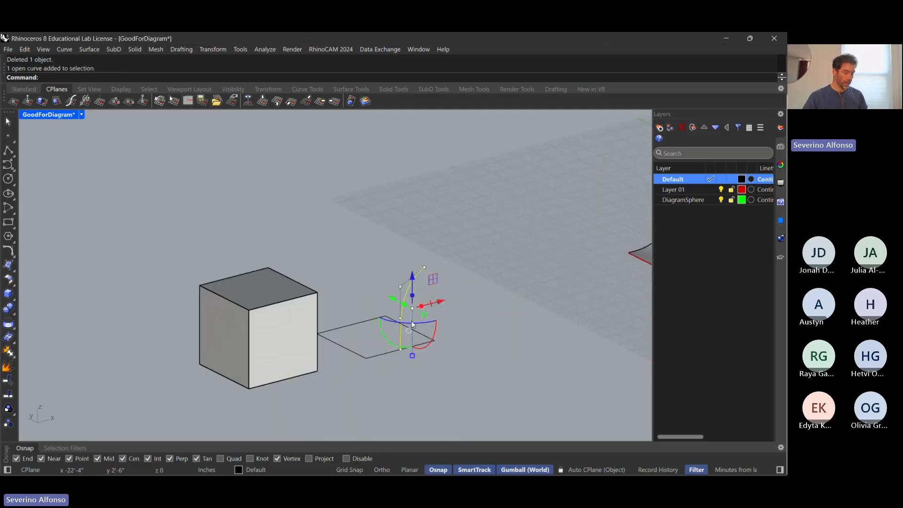
{"action": "type", "text": "scale"}
{"action": "key", "text": "Return"}
{"action": "left_click", "coordinate": [398, 356]}
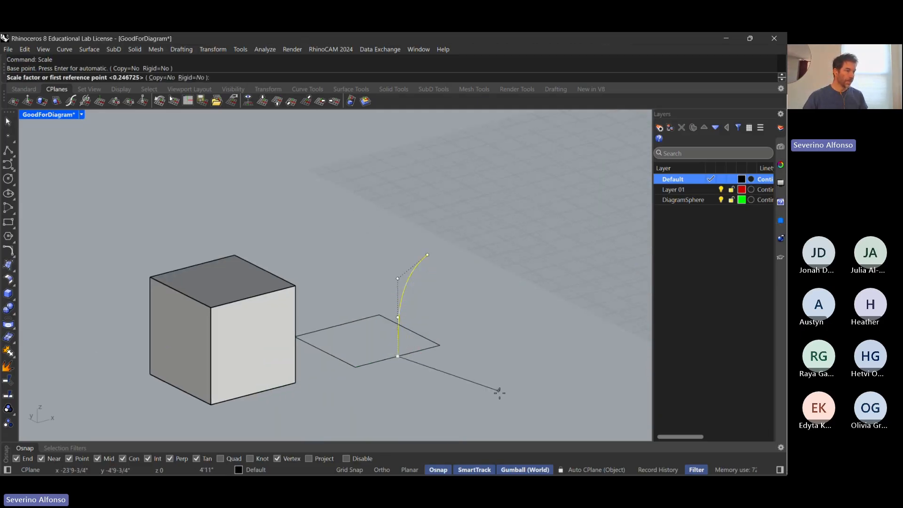
{"action": "left_click", "coordinate": [516, 416], "text": "shift"}
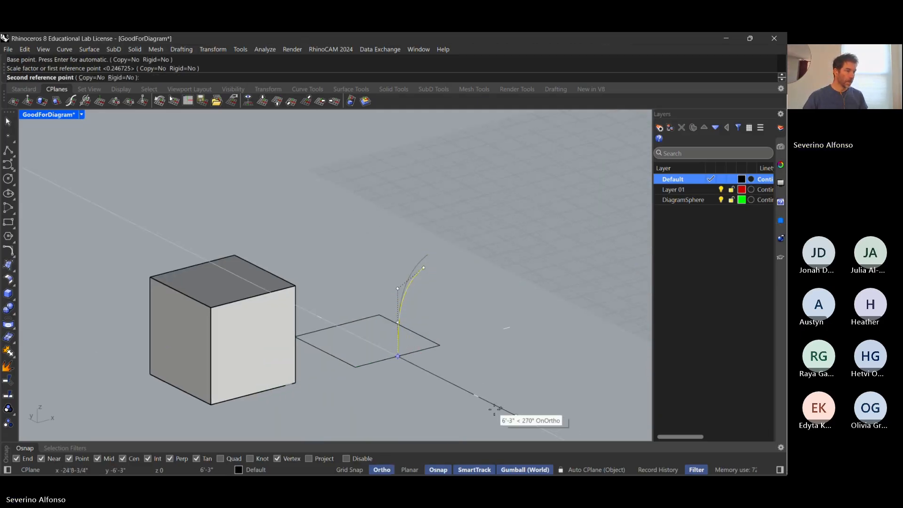
{"action": "left_click", "coordinate": [464, 403], "text": "shift"}
- Sweep the rectangle along the shortened rail with Sweep1
{"action": "type", "text": "Sw"}
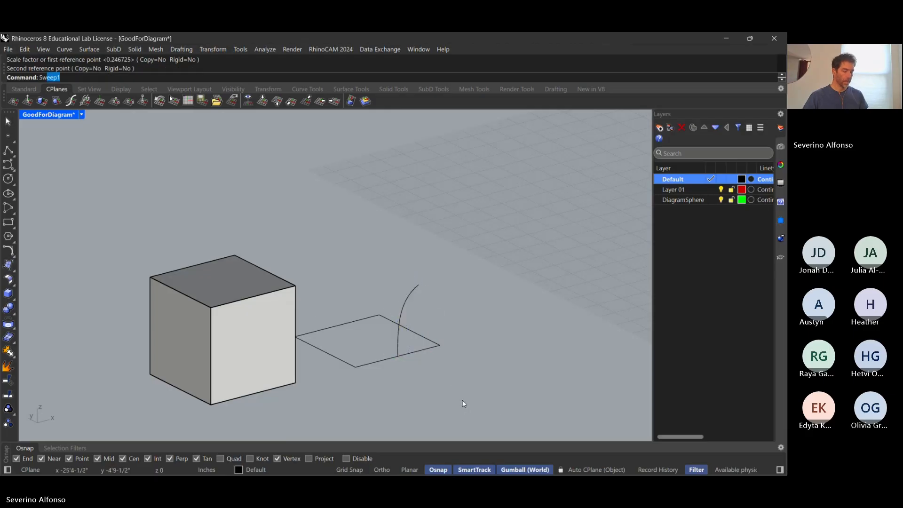
{"action": "type", "text": "ee"}
{"action": "key", "text": "Return"}
{"action": "left_click", "coordinate": [366, 364]}
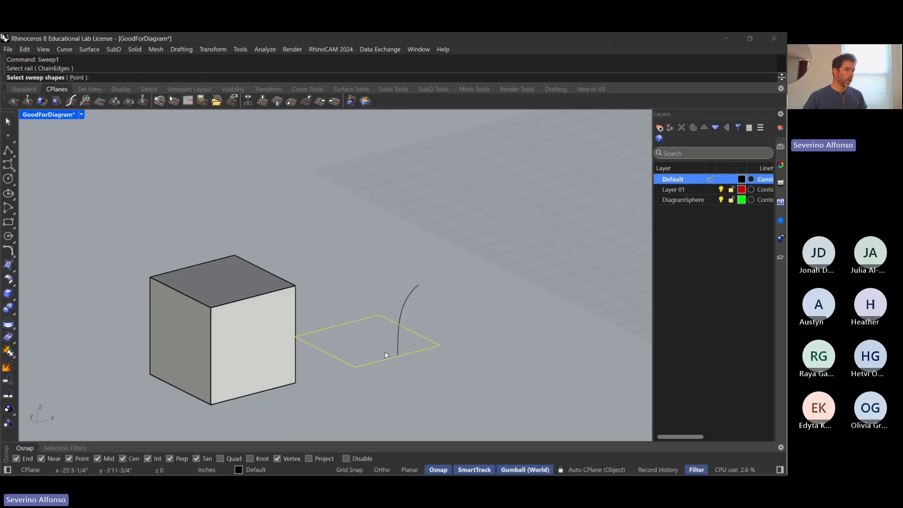
{"action": "left_click", "coordinate": [400, 310]}
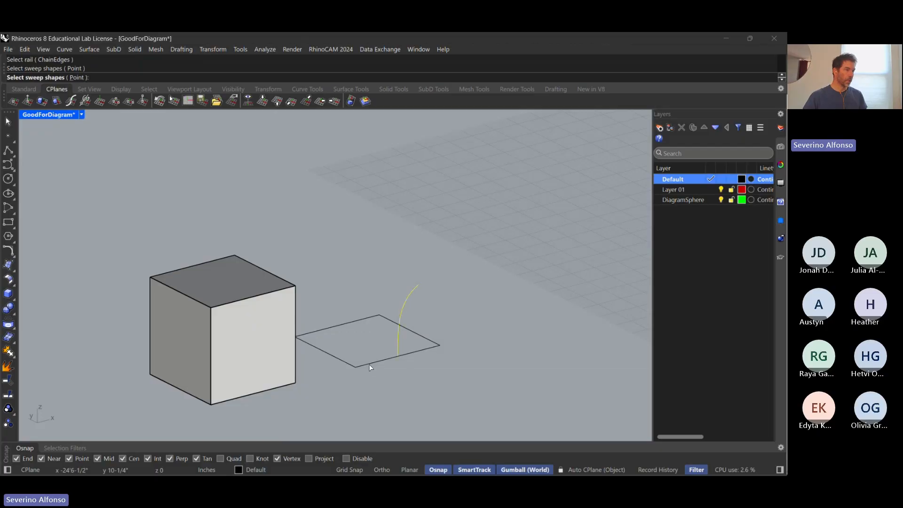
{"action": "key", "text": "Return"}
{"action": "key", "text": "Return"}
{"action": "left_click", "coordinate": [487, 442]}
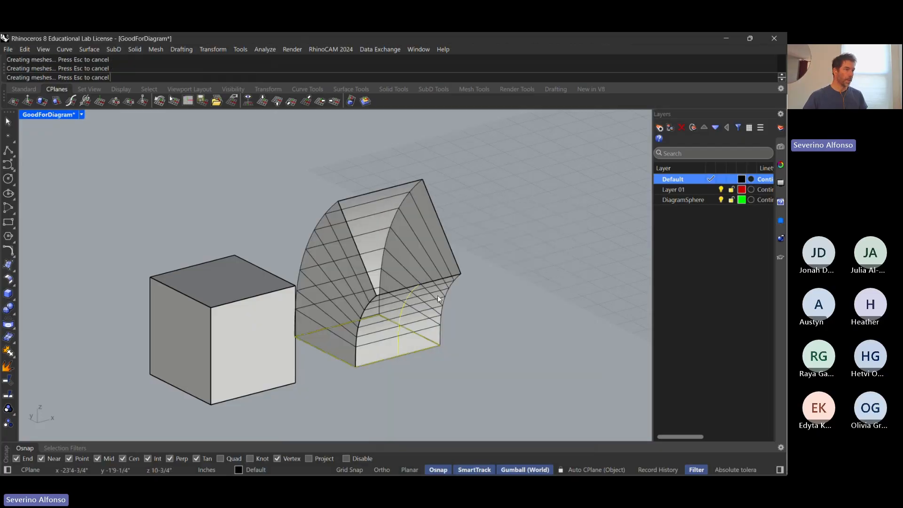
- Cap both open ends of the new swept form
{"action": "left_click", "coordinate": [324, 222]}
{"action": "type", "text": "Cap"}
{"action": "key", "text": "Return"}
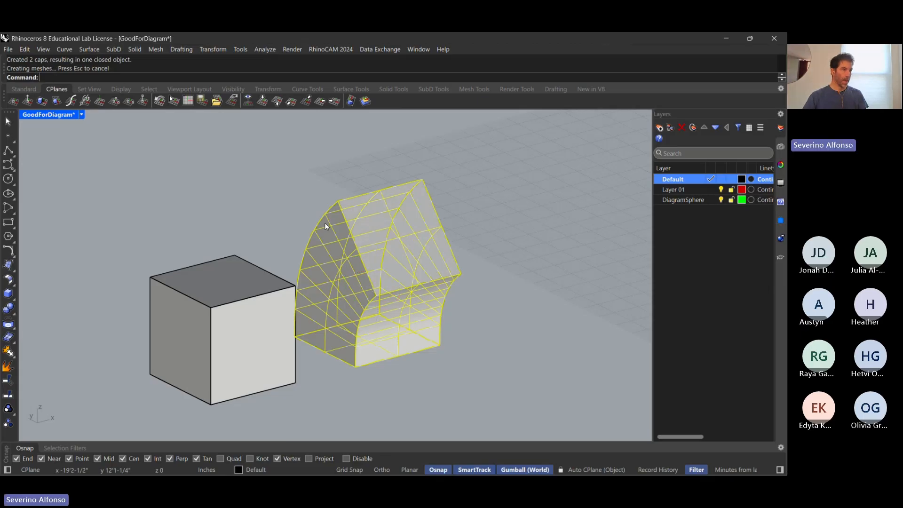
{"action": "left_click", "coordinate": [476, 288]}
- Delete the leftover rail curve from the capped bent form
{"action": "left_click_drag", "start_coordinate": [355, 370], "coordinate": [464, 261]}
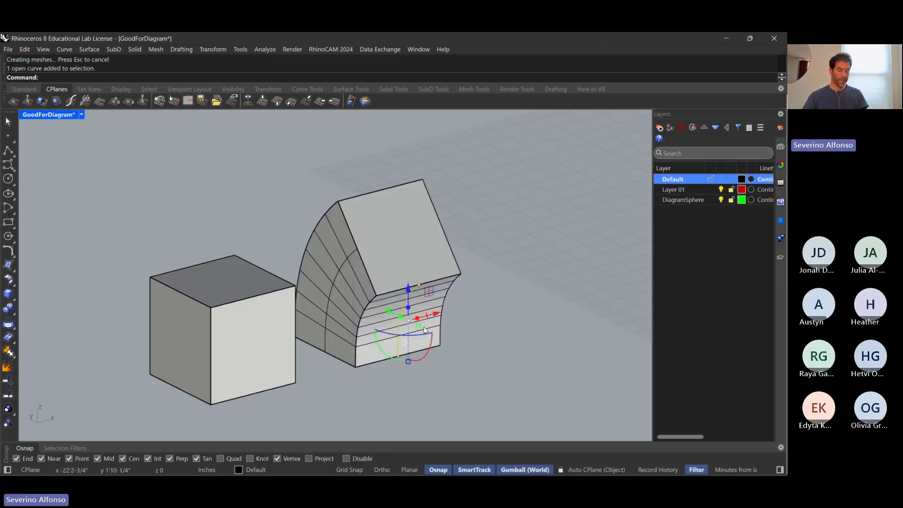
{"action": "key", "text": "Delete"}
{"action": "scroll", "coordinate": [406, 320], "scroll_direction": "down", "scroll_amount": 3}
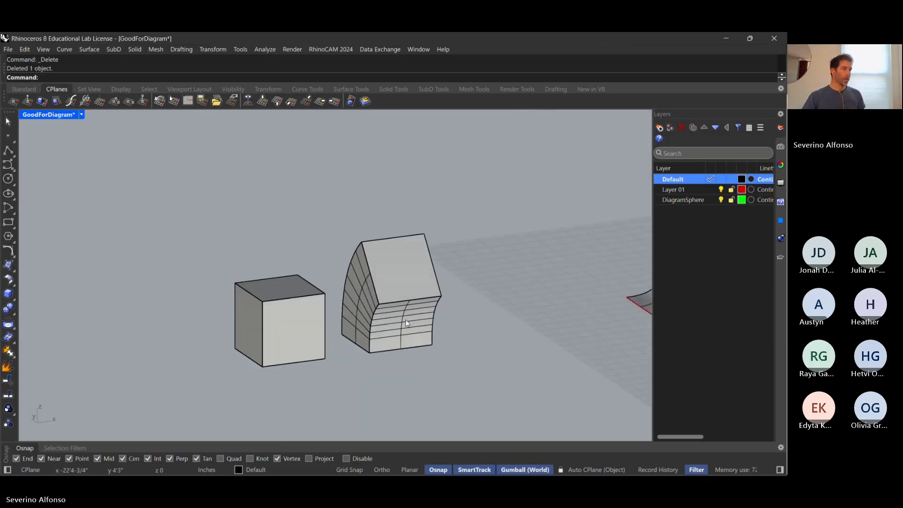
{"action": "right_click_drag", "start_coordinate": [405, 320], "coordinate": [378, 317]}
- Restore the GoodForDiagram named view and compare the two volumes with the Deformaciones Volumétricas reference in Google Slides
{"action": "left_click", "coordinate": [780, 148]}
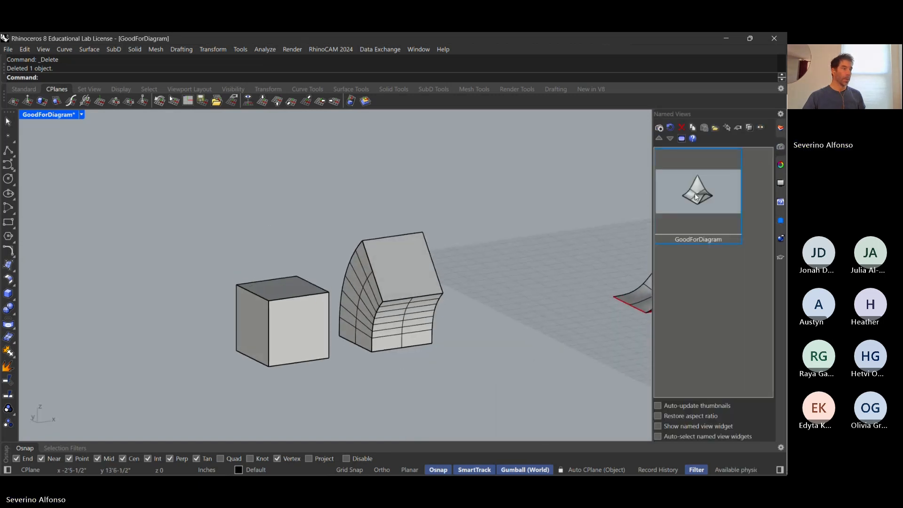
{"action": "double_click", "coordinate": [695, 192]}
{"action": "scroll", "coordinate": [365, 292], "scroll_direction": "up", "scroll_amount": 5}
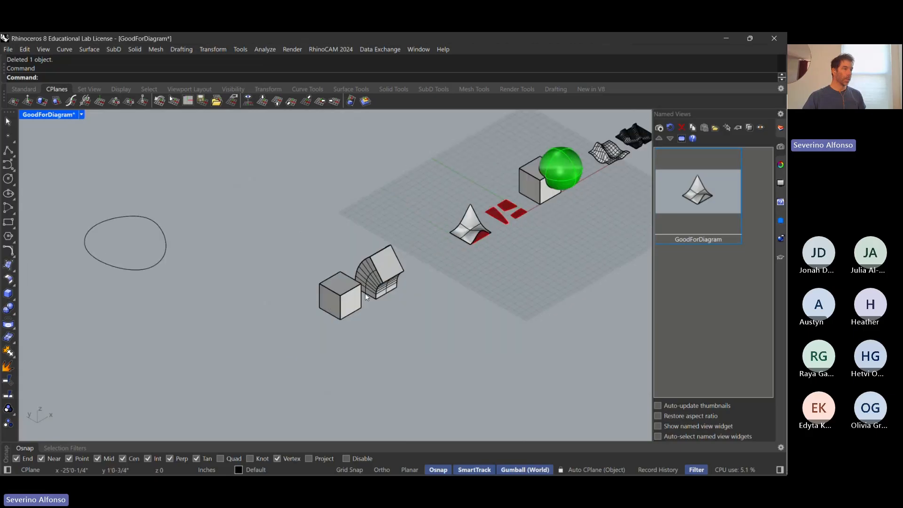
{"action": "key", "text": "alt+Tab"}
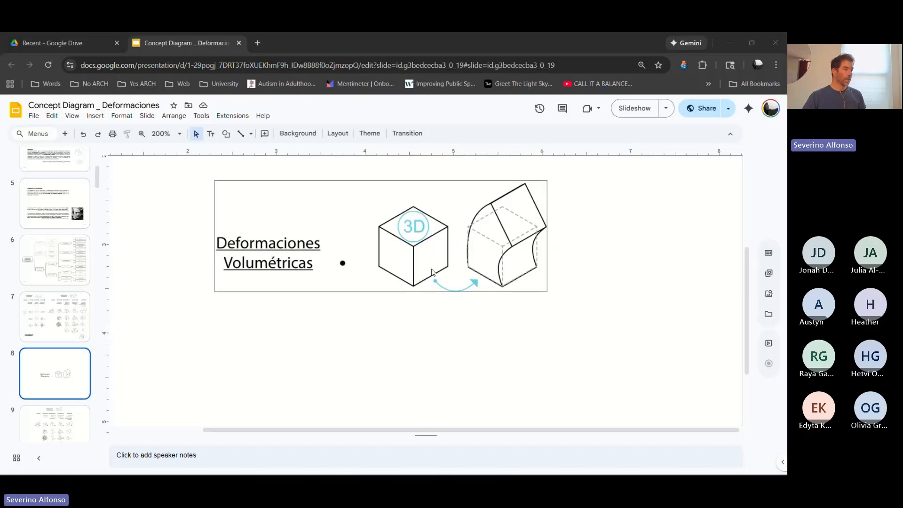
{"action": "key", "text": "alt+Tab"}
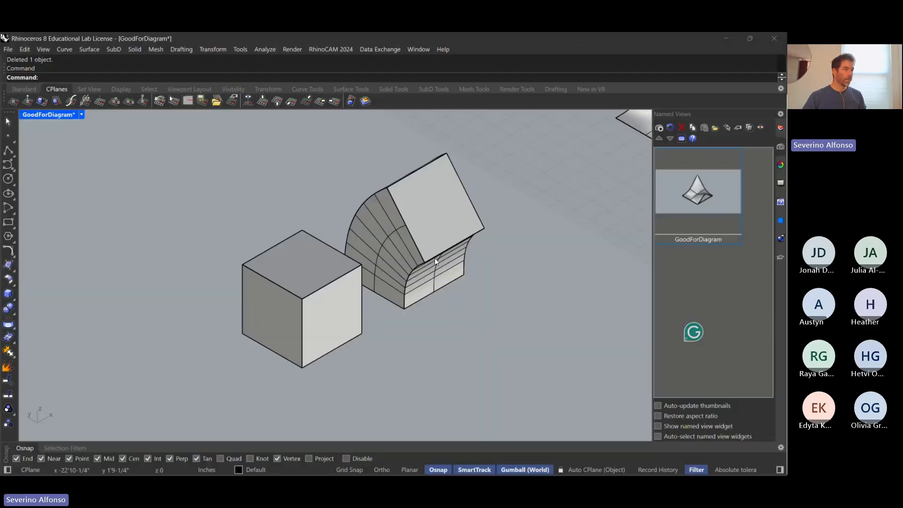
- Copy the original box from its near bottom corner onto the matching bottom corner of the bent form
{"action": "left_click", "coordinate": [330, 329]}
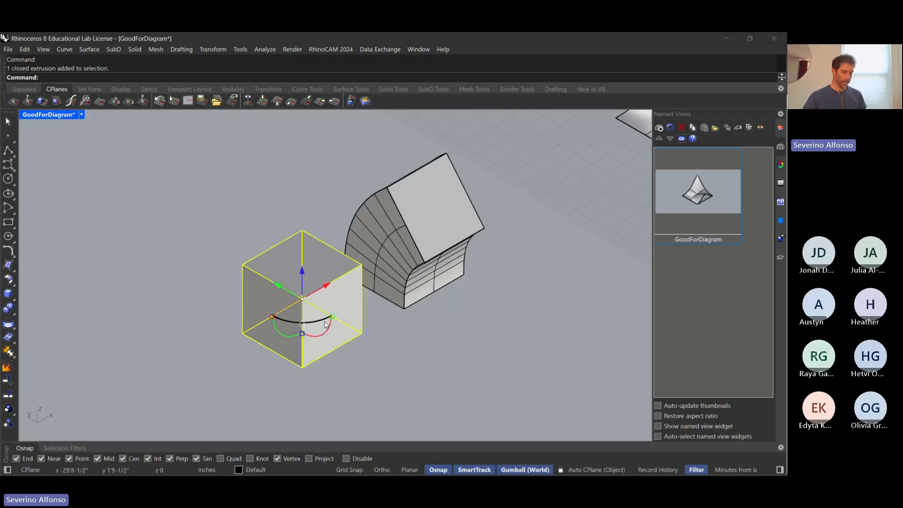
{"action": "type", "text": "copy"}
{"action": "key", "text": "Return"}
{"action": "left_click", "coordinate": [302, 367]}
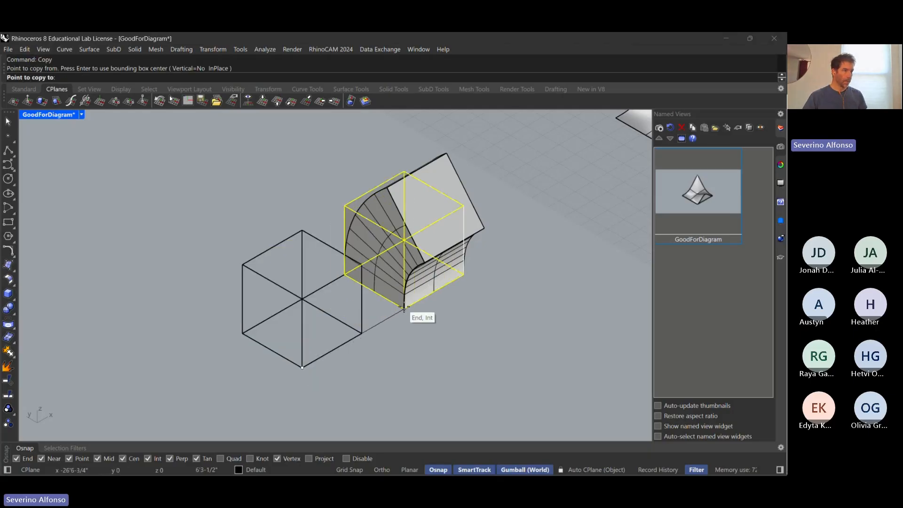
{"action": "left_click", "coordinate": [405, 308]}
{"action": "key", "text": "Return"}
{"action": "key", "text": "Escape"}
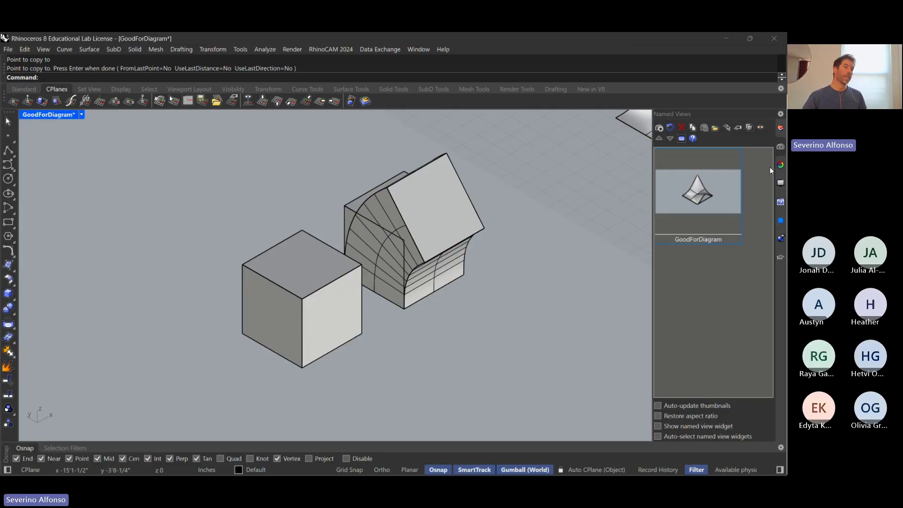
- Restore the GoodForDiagram view and move the bent form with its overlaid box copy slightly farther from the original box
{"action": "double_click", "coordinate": [723, 192]}
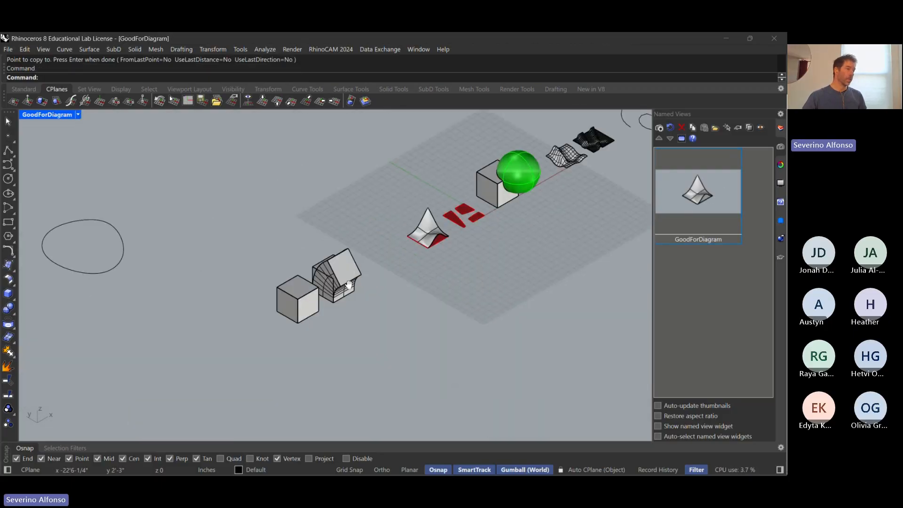
{"action": "left_click", "coordinate": [332, 321]}
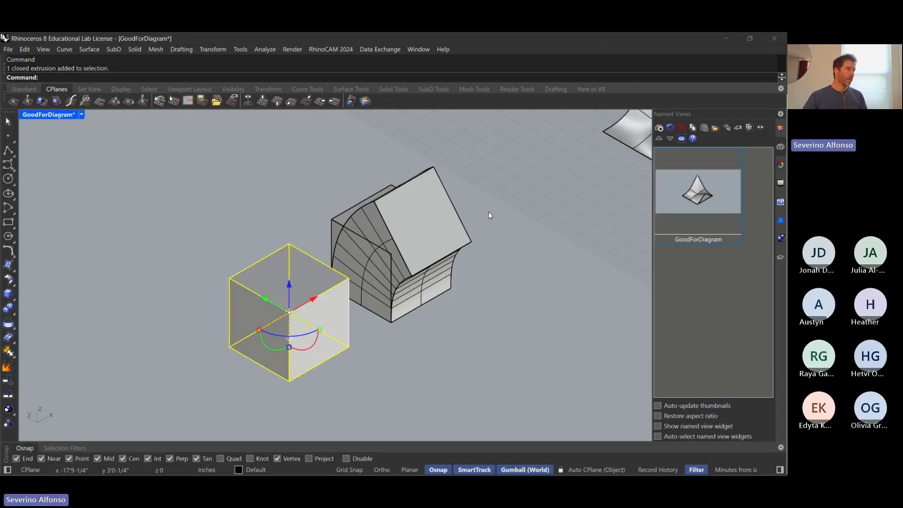
{"action": "left_click_drag", "start_coordinate": [488, 211], "coordinate": [438, 216]}
{"action": "left_click", "coordinate": [481, 377]}
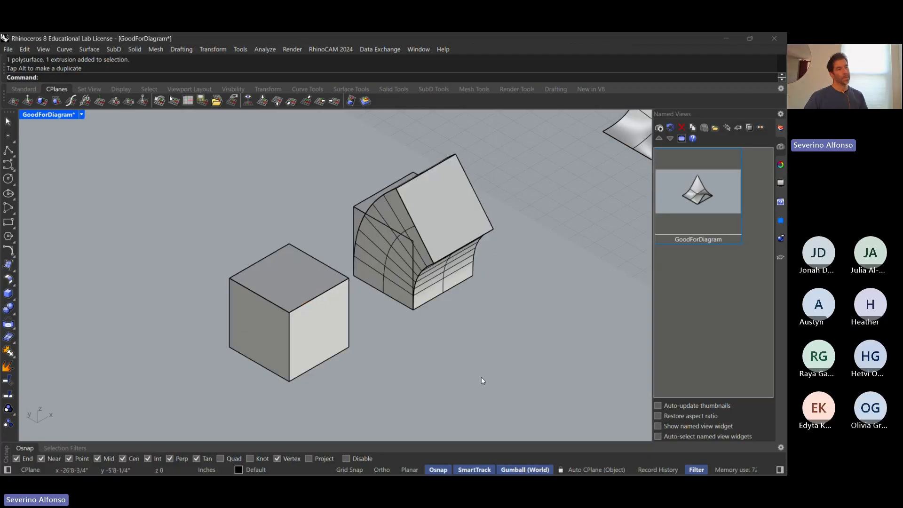
- Check the layout in the Google Slides reference, and in Rhino lower the bent form and its overlaid box level with the original box
{"action": "key", "text": "alt+Tab"}
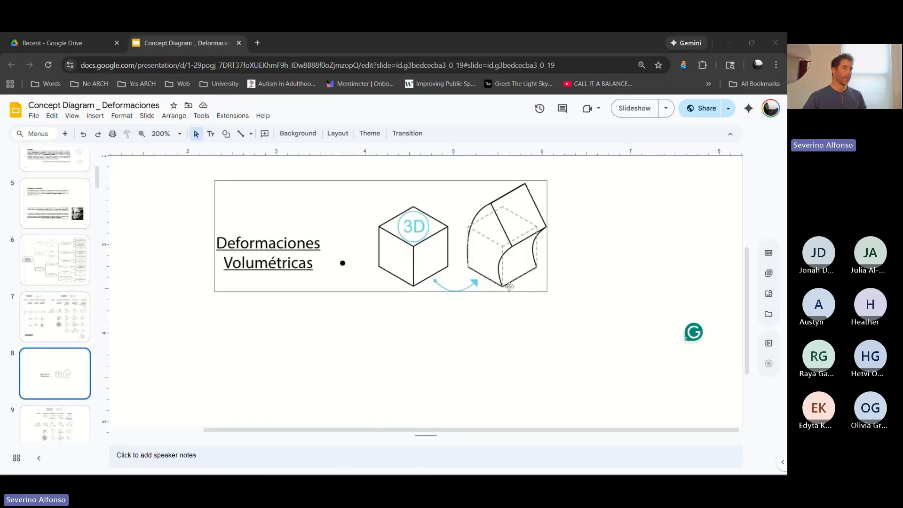
{"action": "key", "text": "alt+Tab"}
{"action": "left_click", "coordinate": [422, 201]}
{"action": "left_click_drag", "start_coordinate": [421, 201], "coordinate": [431, 274]}
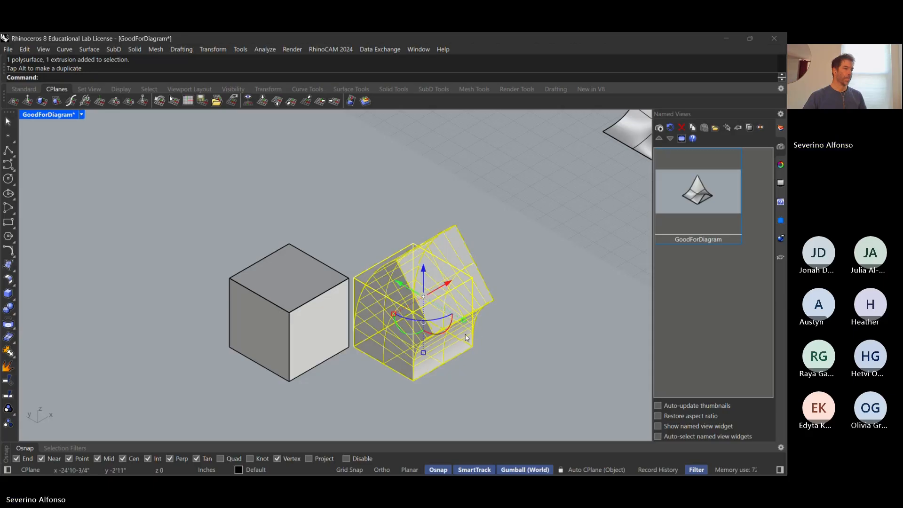
{"action": "left_click", "coordinate": [507, 334]}
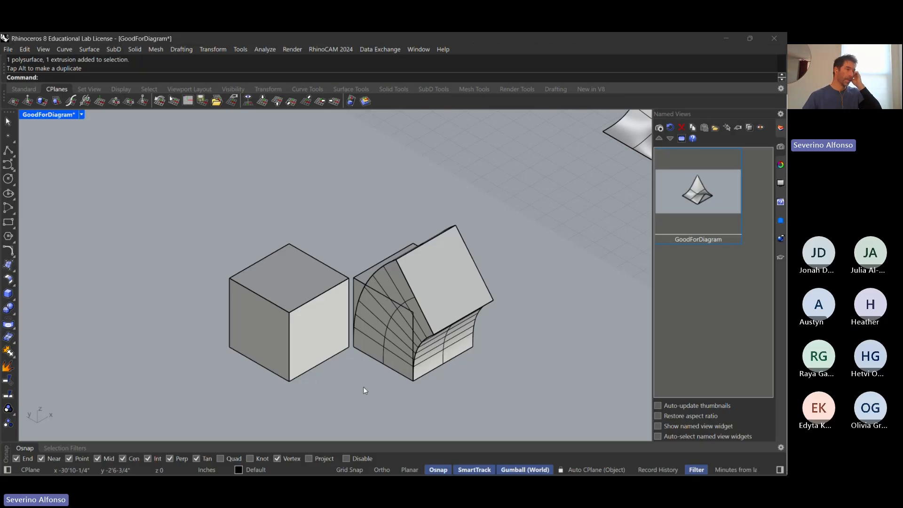
- Make a 2D drawing of the original box and the bent form from the GoodForDiagram view, maintaining source layers
{"action": "left_click", "coordinate": [319, 293]}
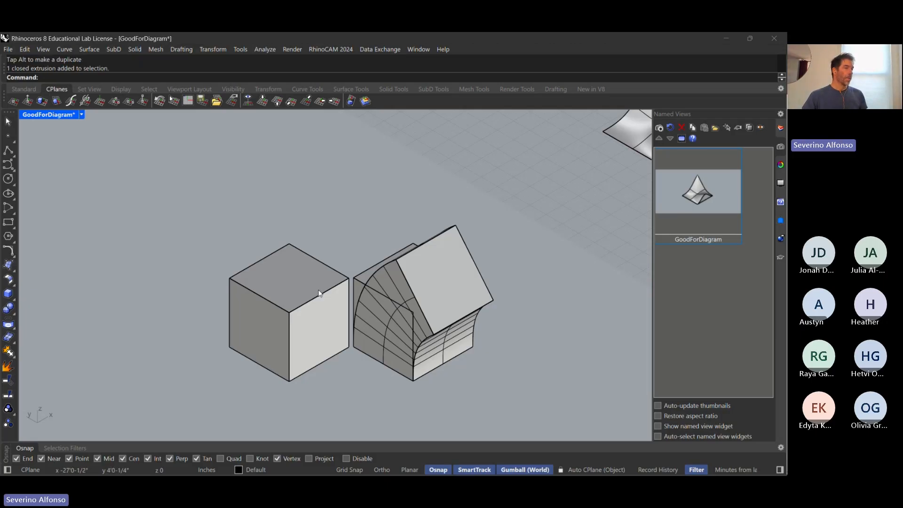
{"action": "left_click", "coordinate": [421, 368], "text": "shift"}
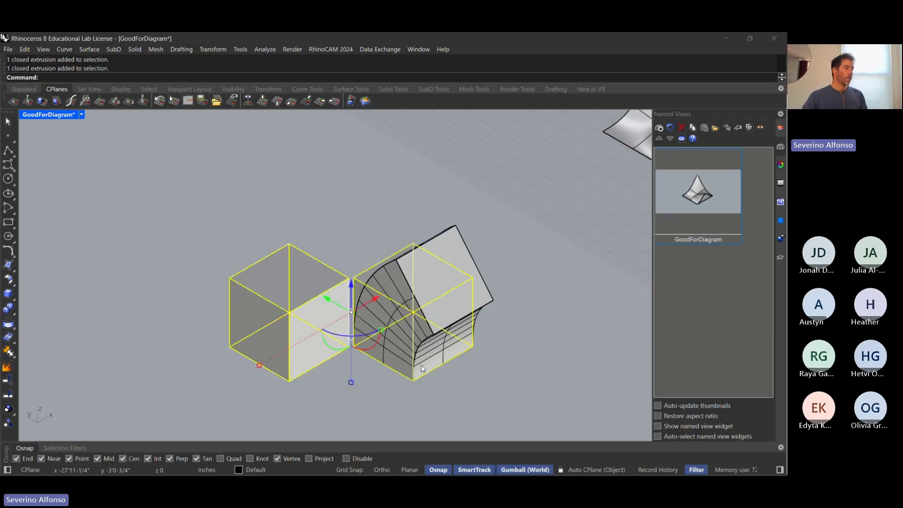
{"action": "left_click", "coordinate": [263, 216]}
{"action": "left_click", "coordinate": [315, 266]}
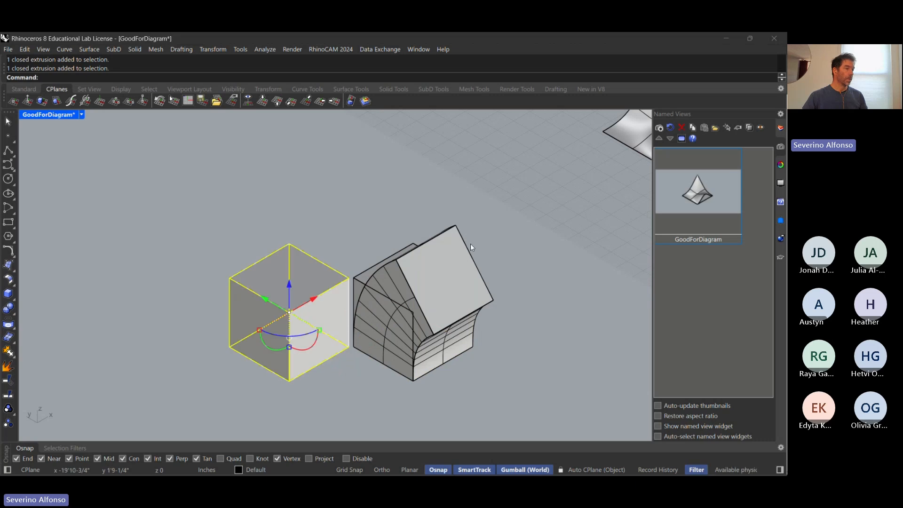
{"action": "left_click", "coordinate": [468, 270], "text": "shift"}
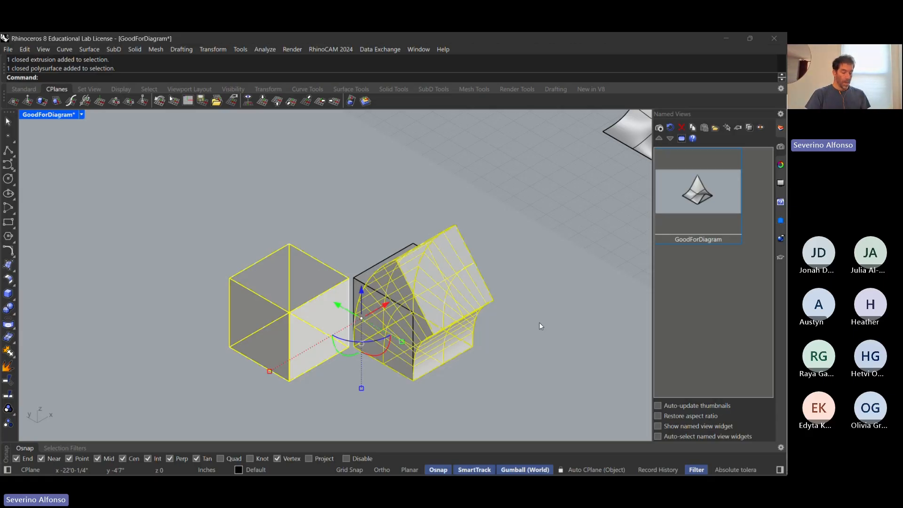
{"action": "type", "text": "2D"}
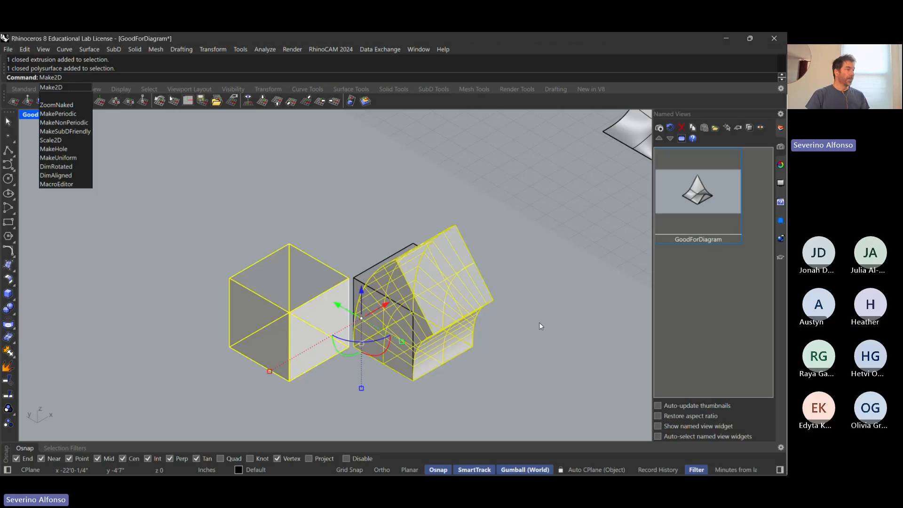
{"action": "key", "text": "Return"}
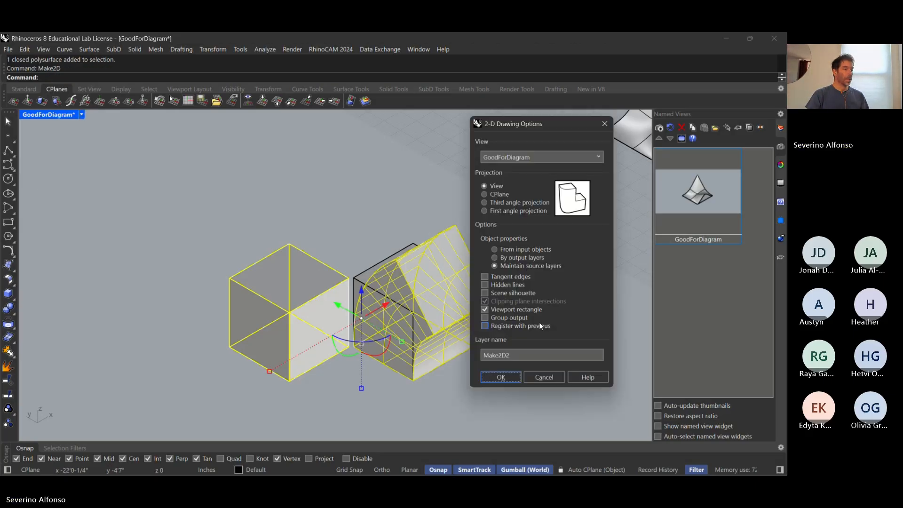
{"action": "key", "text": "Return"}
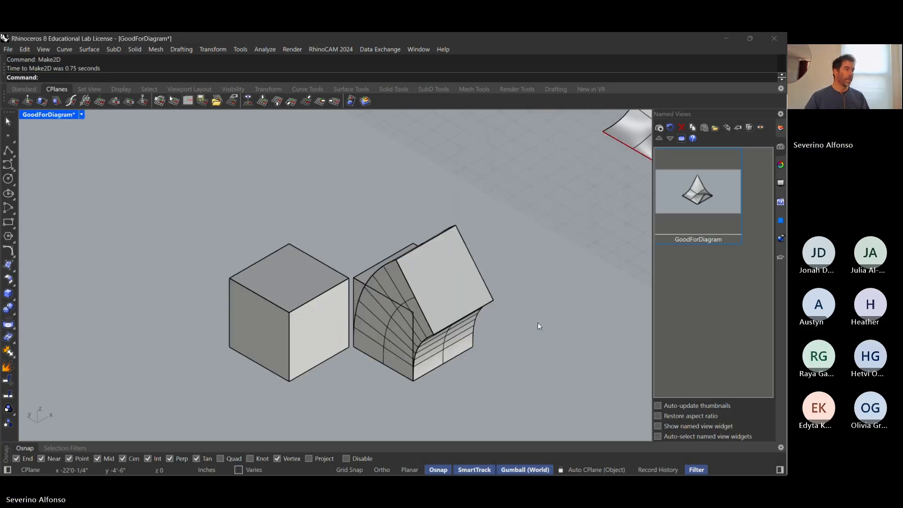
- In the Top view, move the new 2D linework and its viewport rectangle to empty space away from the other geometry
{"action": "key", "text": "ctrl+F1"}
{"action": "scroll", "coordinate": [519, 311], "scroll_direction": "down", "scroll_amount": 18}
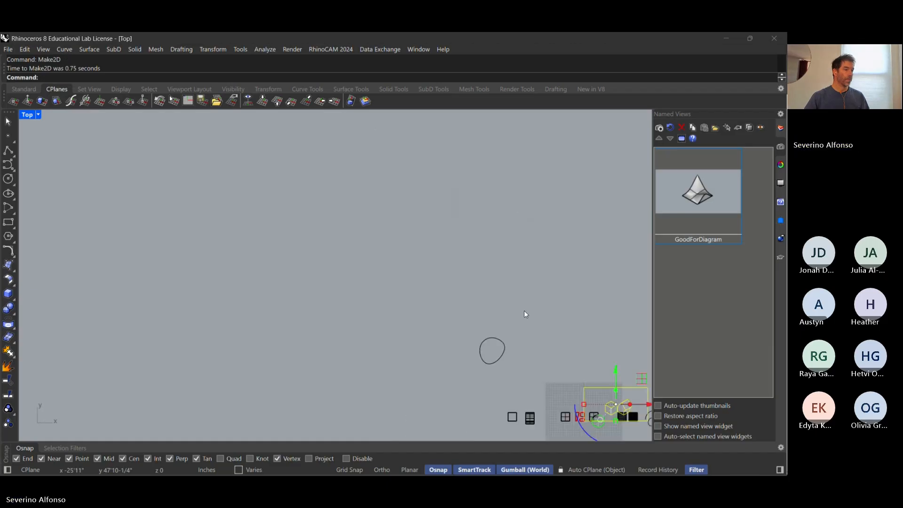
{"action": "left_click_drag", "start_coordinate": [589, 328], "coordinate": [481, 227]}
- Back in the GoodForDiagram view, make a 2D drawing of only the box copy overlaid on the bent form
{"action": "key", "text": "ctrl+Tab"}
{"action": "key", "text": "ctrl+Tab"}
{"action": "key", "text": "ctrl+Tab"}
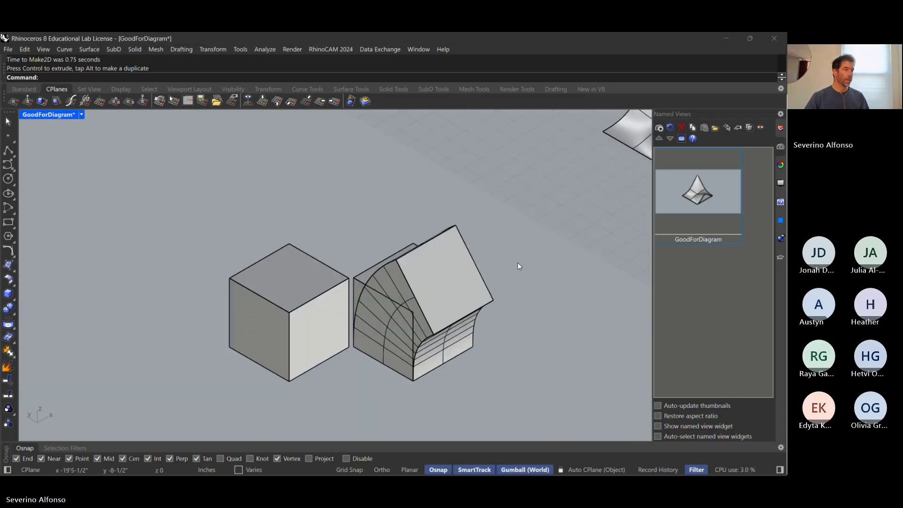
{"action": "left_click", "coordinate": [369, 270]}
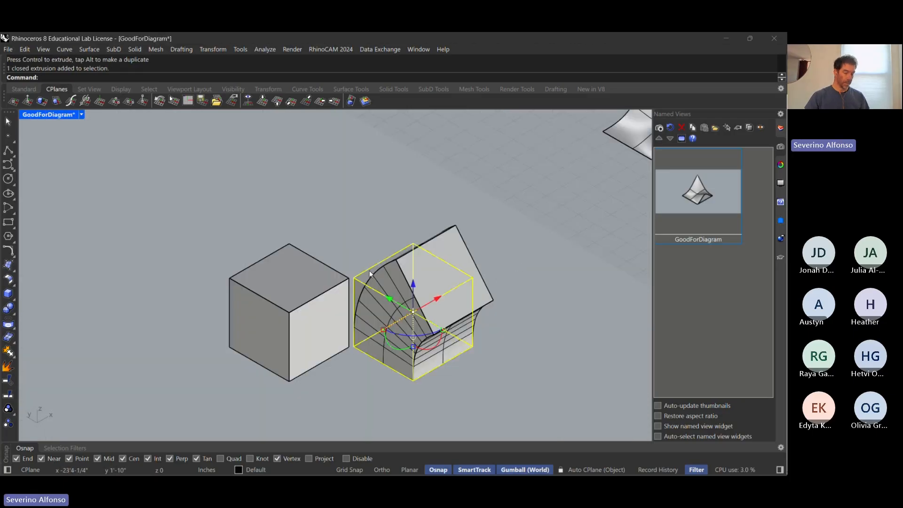
{"action": "type", "text": "Make2D"}
{"action": "key", "text": "Return"}
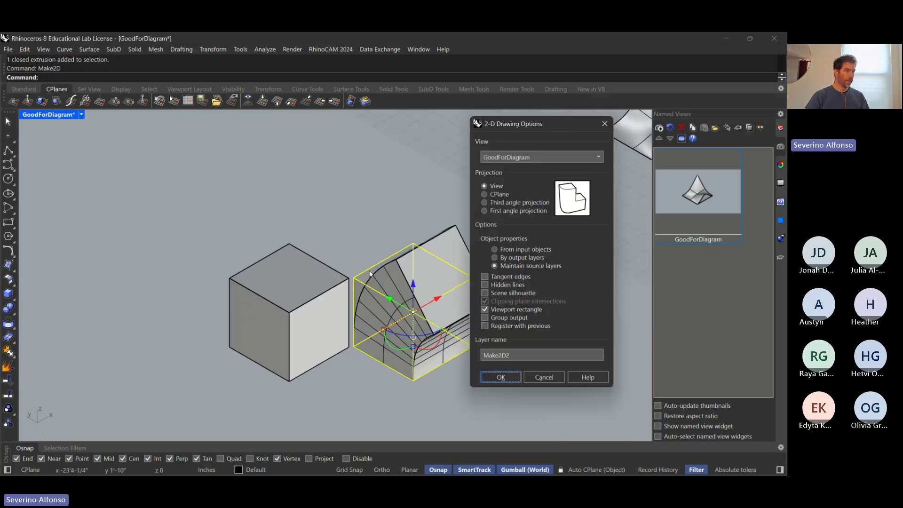
{"action": "key", "text": "Return"}
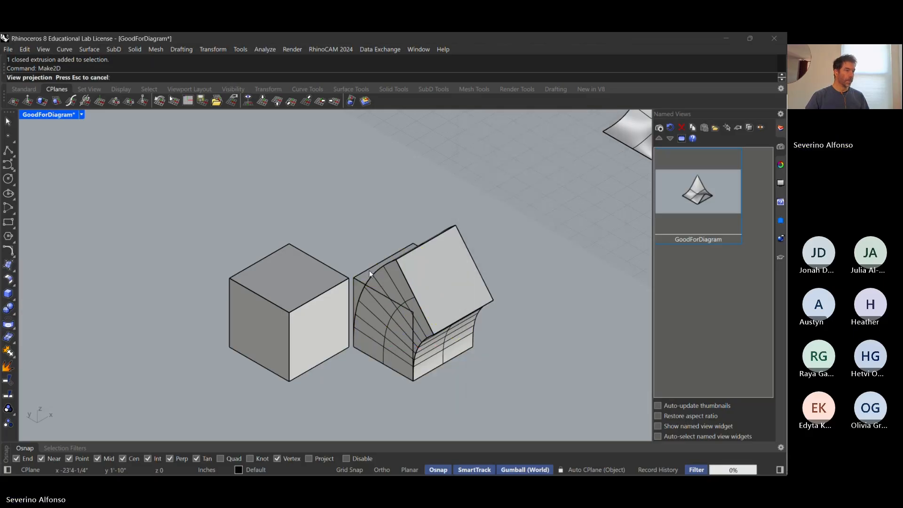
- Align the box copy's 2D linework with the first drawing at the viewport rectangles' upper-right corners, and delete both rectangles
{"action": "key", "text": "ctrl+Tab"}
{"action": "type", "text": "m"}
{"action": "key", "text": "Return"}
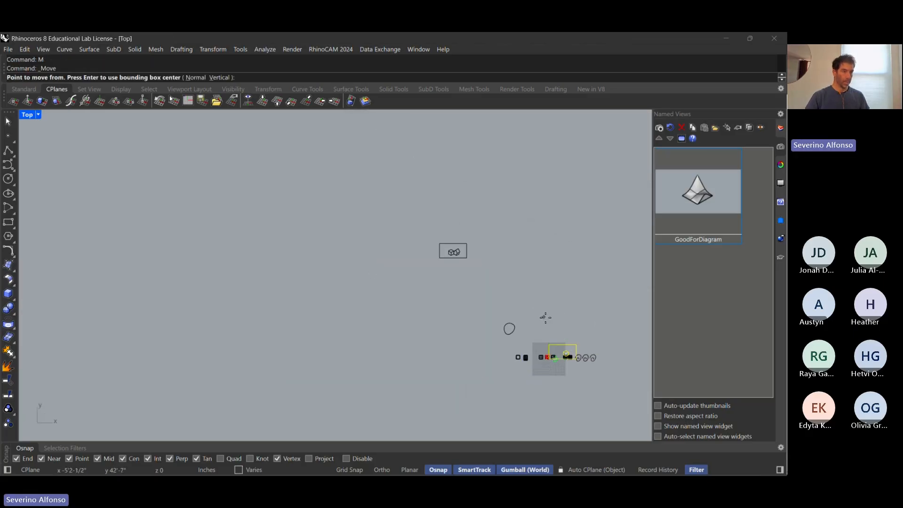
{"action": "left_click", "coordinate": [576, 344]}
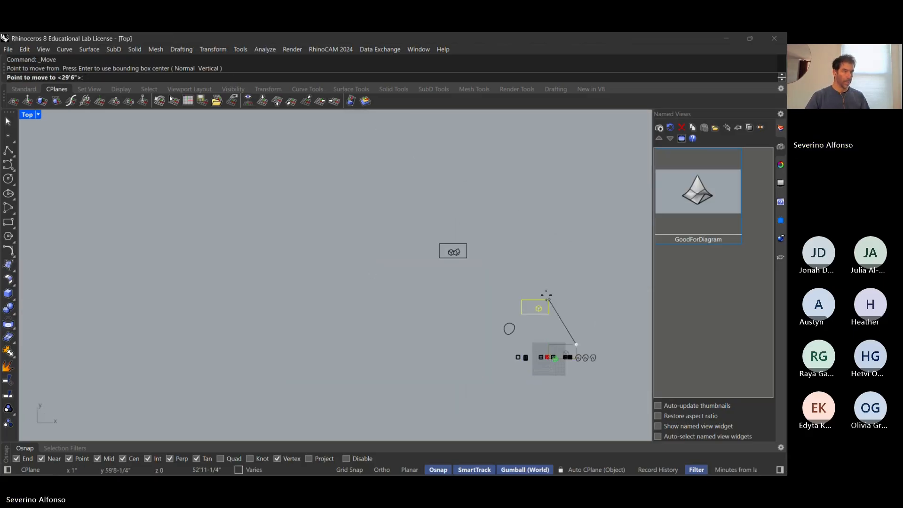
{"action": "left_click", "coordinate": [470, 241]}
{"action": "scroll", "coordinate": [462, 245], "scroll_direction": "up", "scroll_amount": 18}
{"action": "left_click_drag", "start_coordinate": [530, 208], "coordinate": [504, 242]}
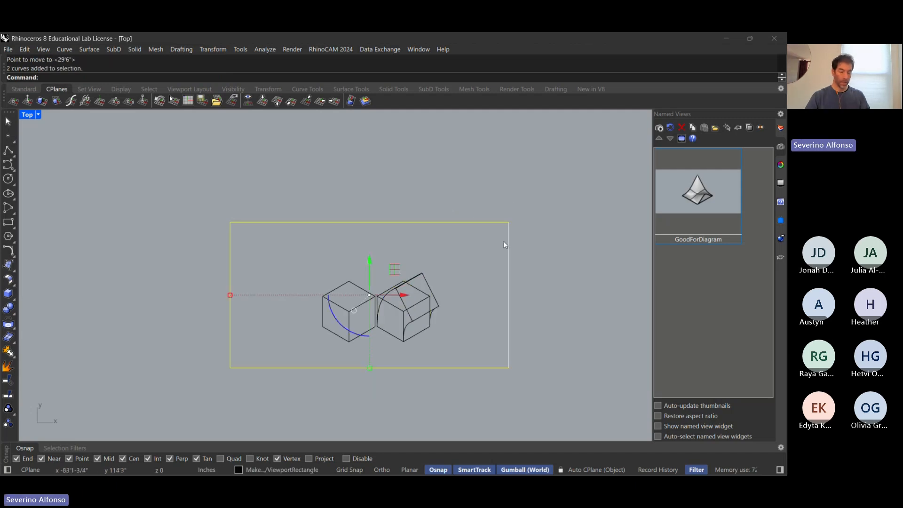
{"action": "key", "text": "Delete"}
{"action": "scroll", "coordinate": [407, 327], "scroll_direction": "up", "scroll_amount": 10}
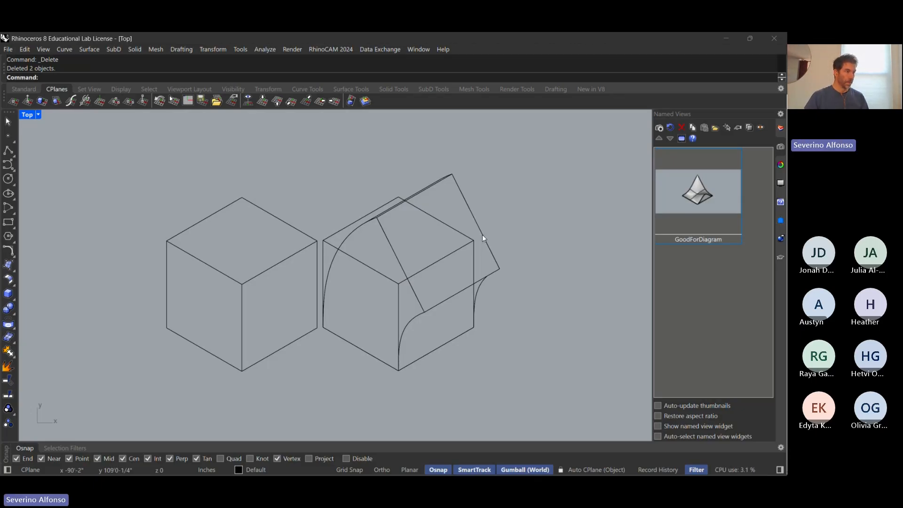
- Undo the rectangle deletion and the move that aligned the box copy's linework
{"action": "key", "text": "ctrl+z"}
{"action": "scroll", "coordinate": [485, 235], "scroll_direction": "down", "scroll_amount": 5}
{"action": "key", "text": "ctrl+z"}
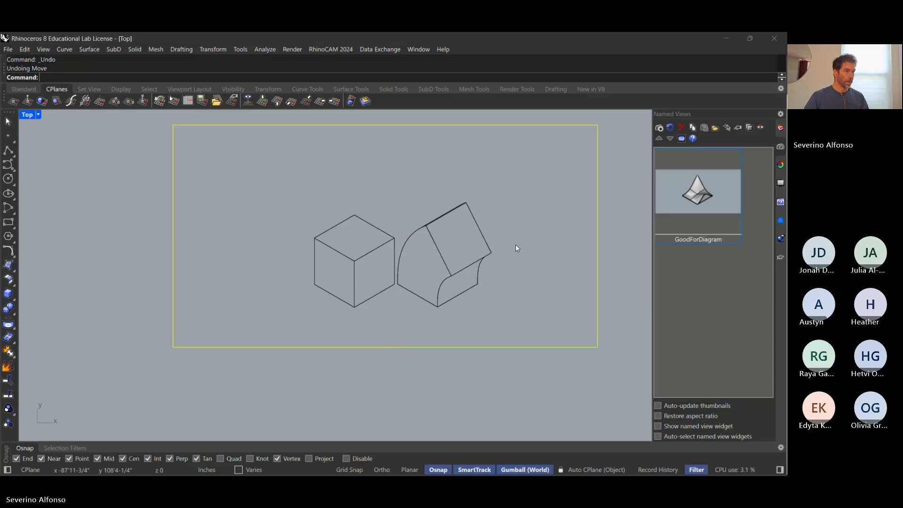
- In the GoodForDiagram view, change the box copy overlaid on the bent form to Layer 01
{"action": "key", "text": "ctrl+Tab"}
{"action": "key", "text": "ctrl+Tab"}
{"action": "key", "text": "ctrl+Tab"}
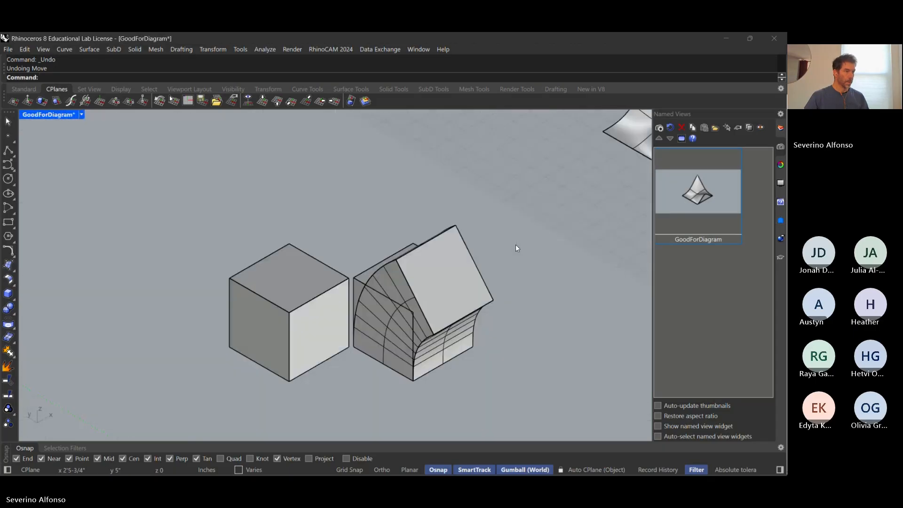
{"action": "left_click", "coordinate": [369, 282]}
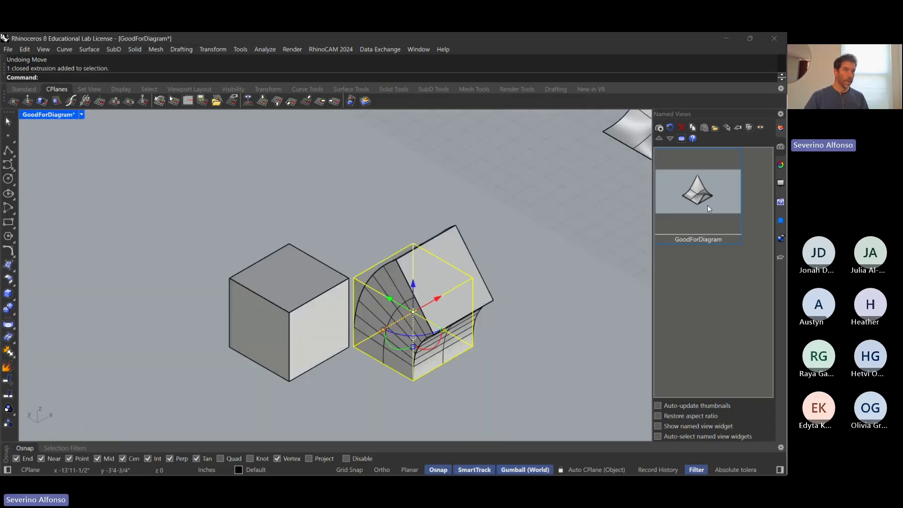
{"action": "left_click", "coordinate": [779, 128]}
{"action": "right_click", "coordinate": [679, 192]}
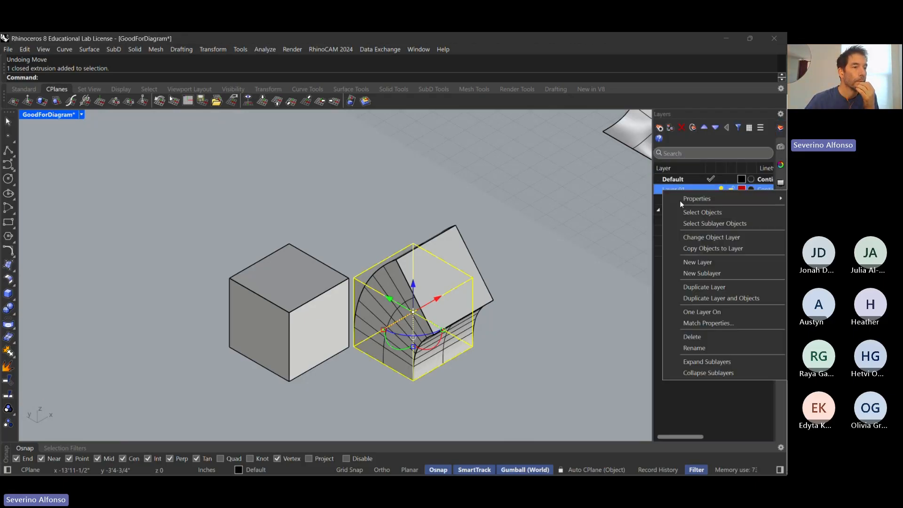
{"action": "left_click", "coordinate": [697, 241]}
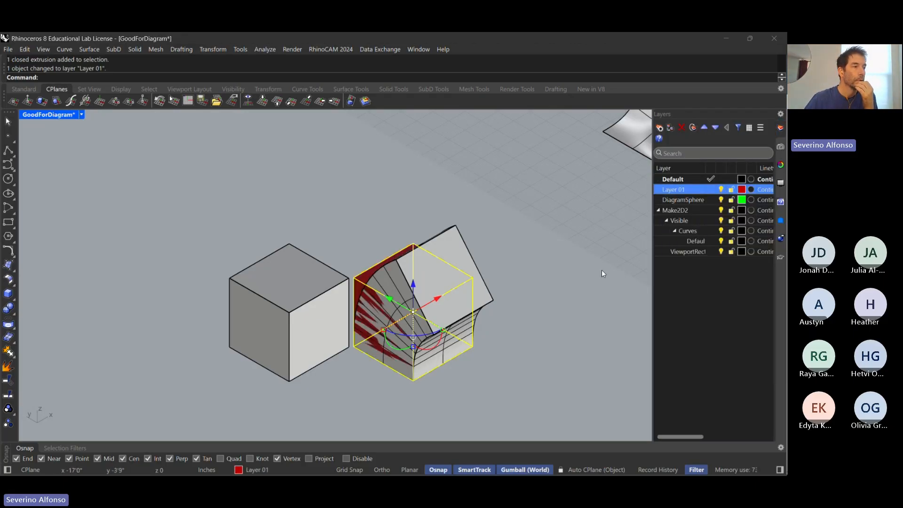
- Generate a view-projected 2D drawing of the Layer 01 box copy with Make2D
{"action": "type", "text": "Make2D"}
{"action": "key", "text": "Return"}
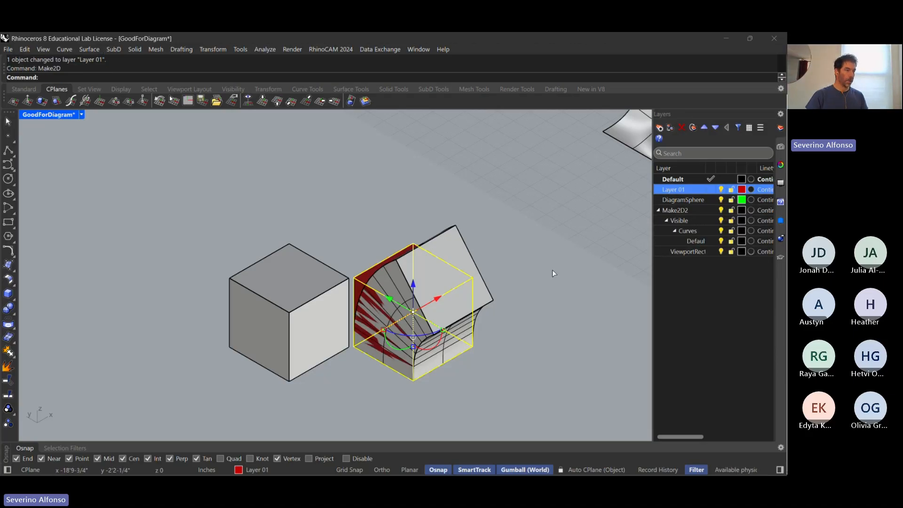
{"action": "key", "text": "Return"}
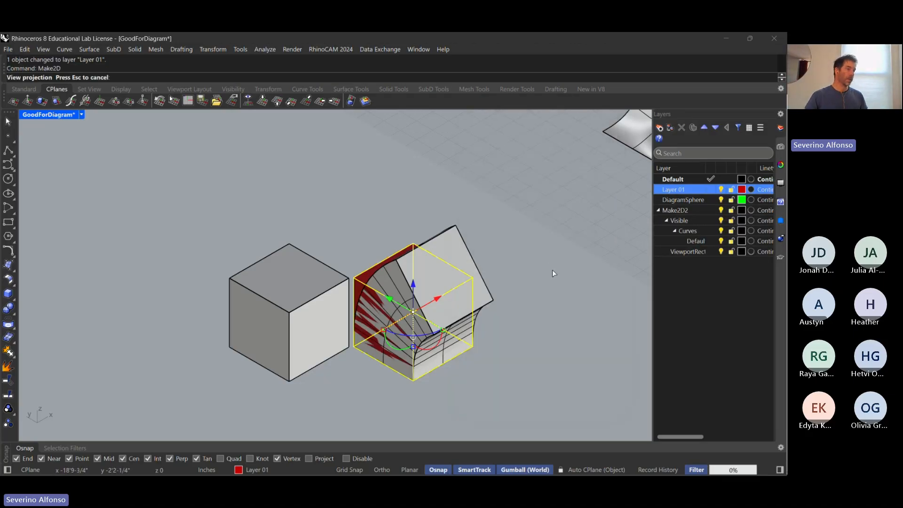
- In the Top view, move the box copy's linework onto the first drawing, matching the upper-right corners of the viewport rectangles
{"action": "key", "text": "ctrl+F1"}
{"action": "scroll", "coordinate": [552, 270], "scroll_direction": "down", "scroll_amount": 14}
{"action": "right_click_drag", "start_coordinate": [565, 355], "coordinate": [504, 310]}
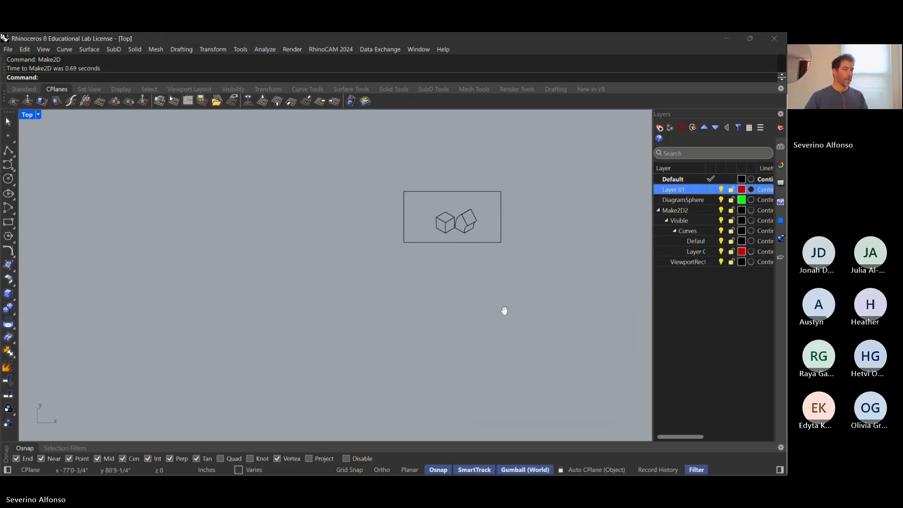
{"action": "scroll", "coordinate": [504, 310], "scroll_direction": "down", "scroll_amount": 8}
{"action": "type", "text": "m"}
{"action": "key", "text": "Return"}
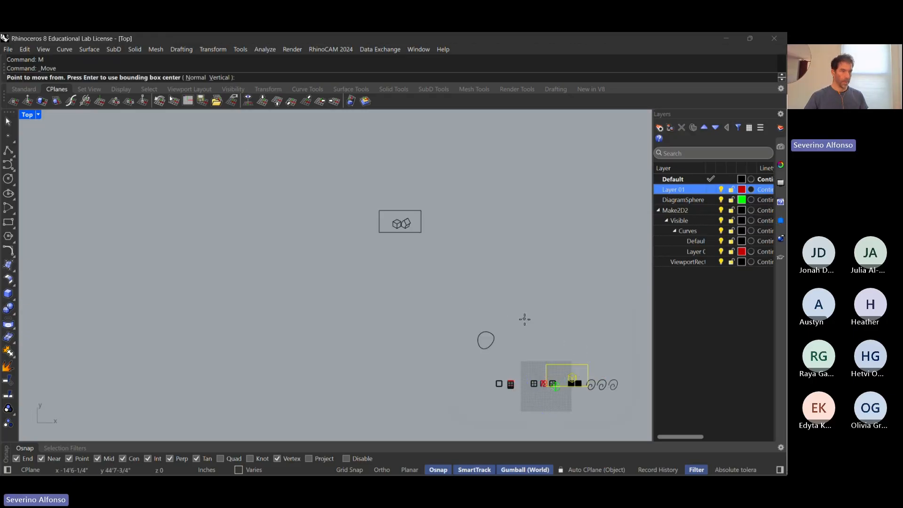
{"action": "left_click", "coordinate": [586, 362]}
{"action": "left_click", "coordinate": [417, 217]}
{"action": "scroll", "coordinate": [442, 209], "scroll_direction": "up", "scroll_amount": 4}
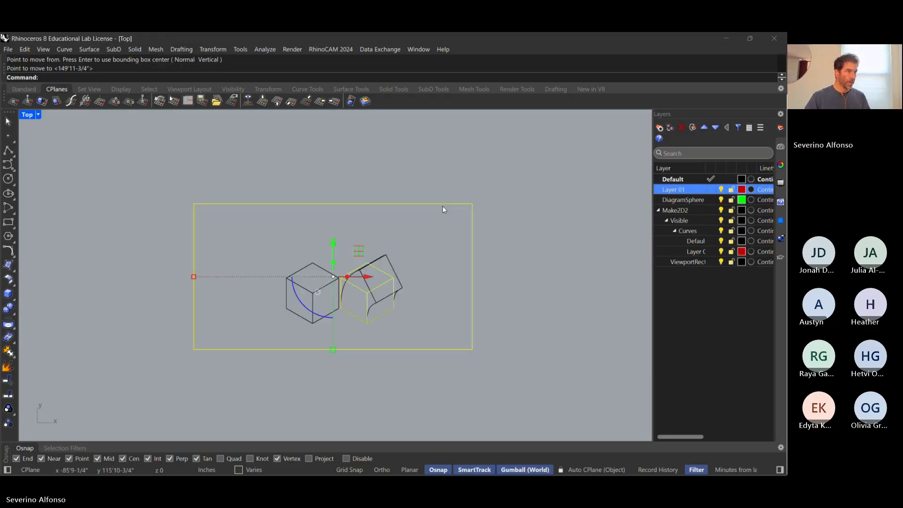
- Delete the two overlapping viewport rectangles around the combined linework
{"action": "key", "text": "Escape"}
{"action": "key", "text": "Escape"}
{"action": "left_click_drag", "start_coordinate": [503, 185], "coordinate": [441, 247]}
{"action": "key", "text": "Delete"}
{"action": "scroll", "coordinate": [372, 275], "scroll_direction": "up", "scroll_amount": 6}
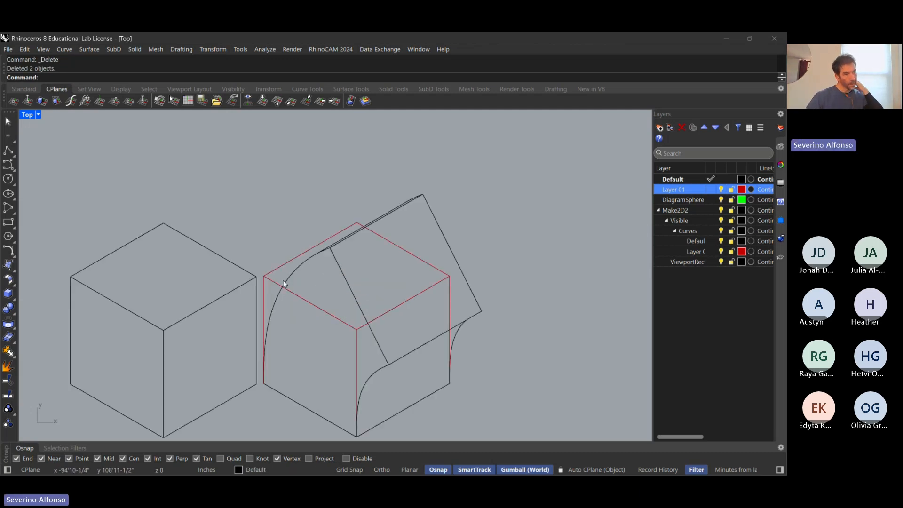
- Export the combined linework to the V2_Test folder as Illustrator file Diagram4, using a snapshot of the current view in RGB
{"action": "scroll", "coordinate": [400, 327], "scroll_direction": "down", "scroll_amount": 5}
{"action": "left_click_drag", "start_coordinate": [273, 253], "coordinate": [475, 407]}
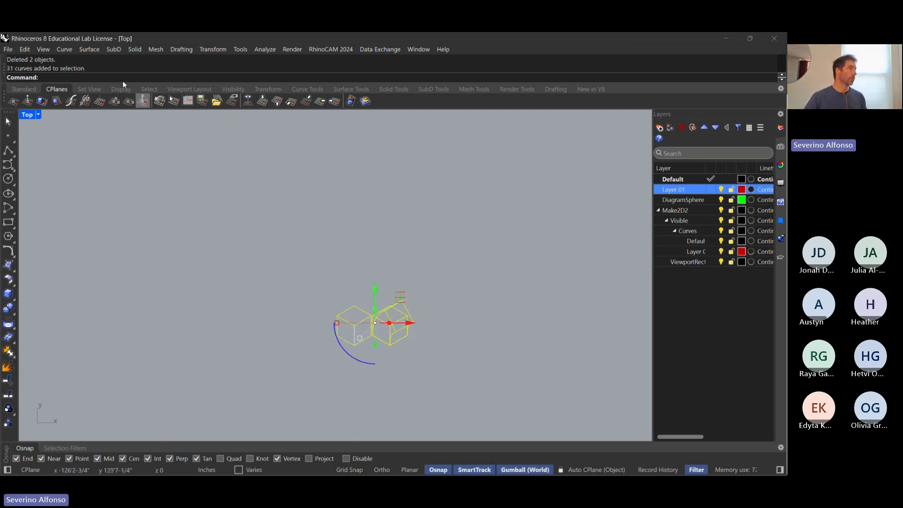
{"action": "left_click", "coordinate": [8, 49]}
{"action": "left_click", "coordinate": [35, 202]}
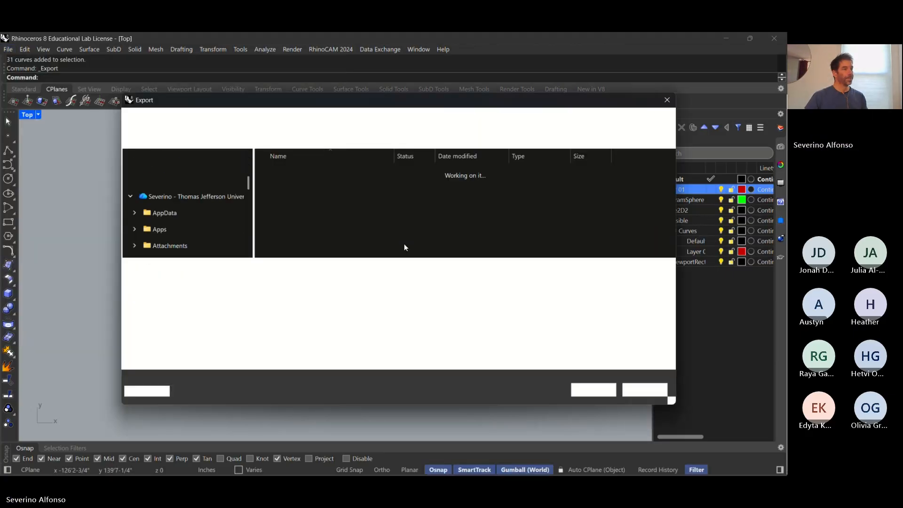
{"action": "left_click", "coordinate": [307, 224]}
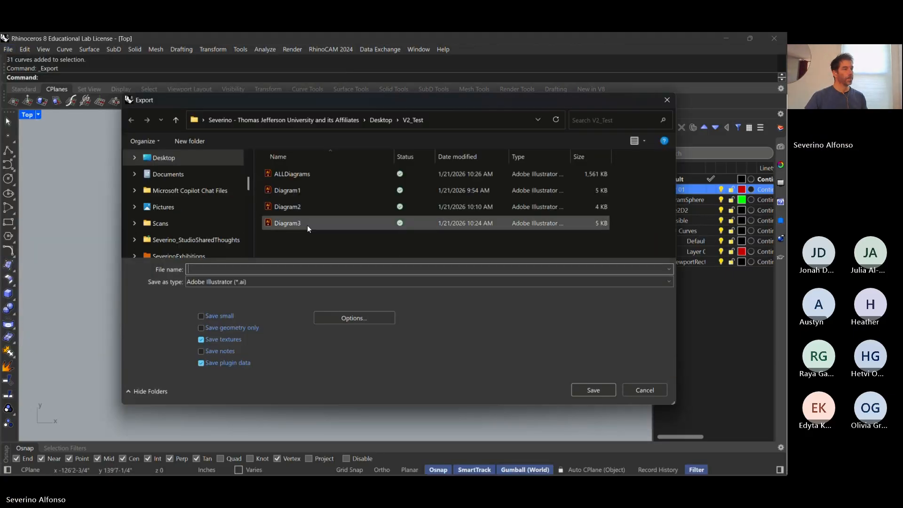
{"action": "left_click", "coordinate": [273, 272]}
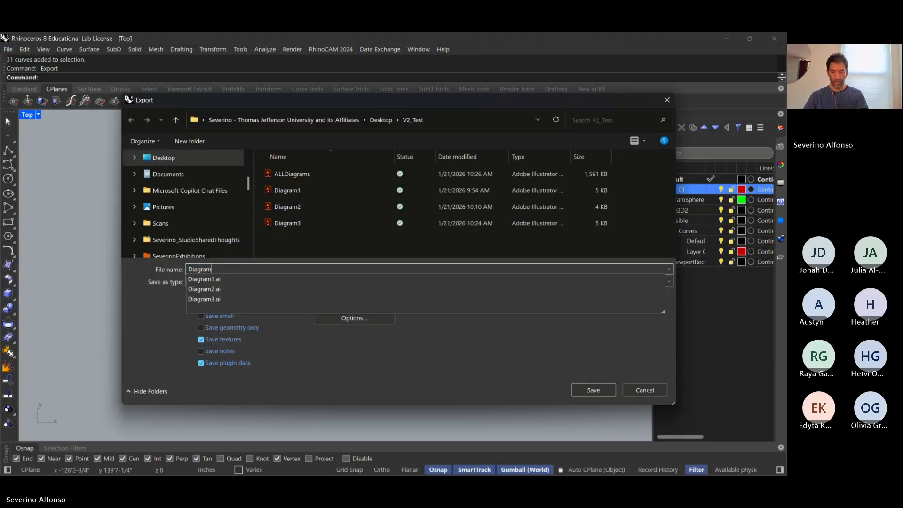
{"action": "key", "text": "Return"}
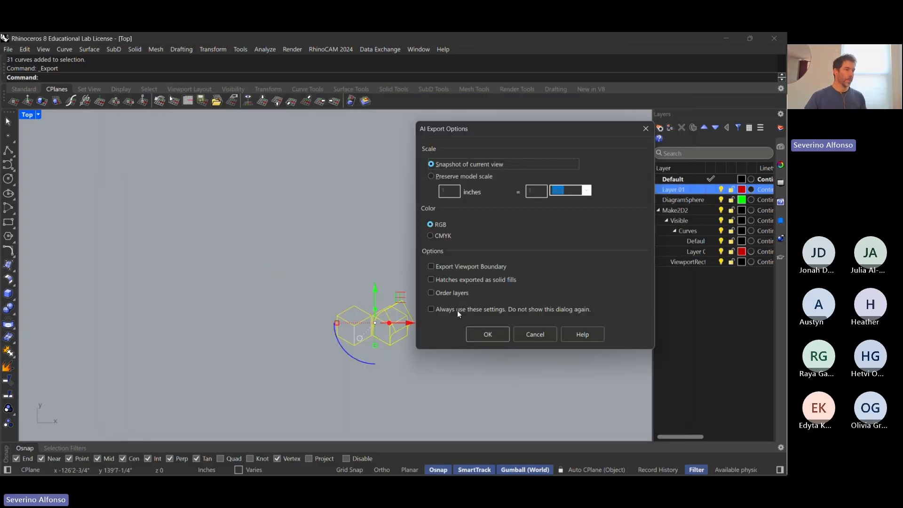
{"action": "left_click", "coordinate": [473, 329]}
- Switch to Illustrator and open Diagram4 from the V2_Test folder
{"action": "key", "text": "alt+Tab"}
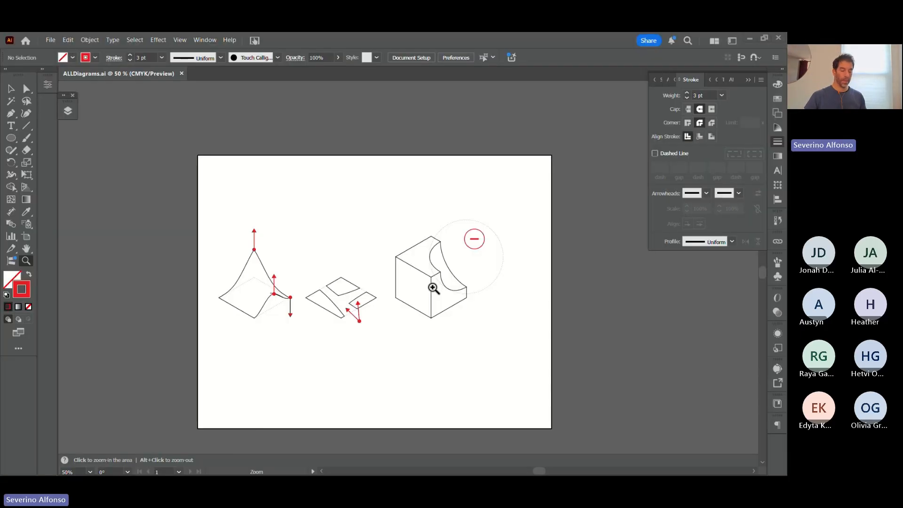
{"action": "key", "text": "ctrl+o"}
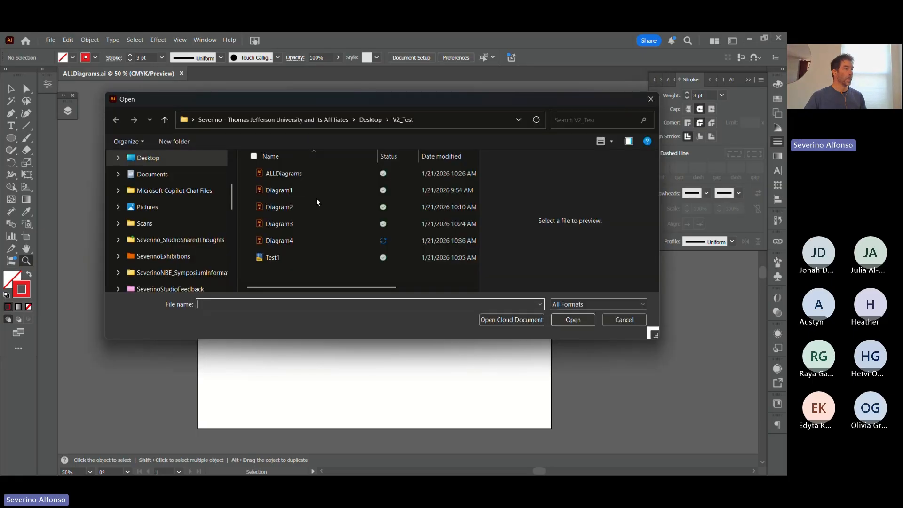
{"action": "left_click", "coordinate": [282, 240]}
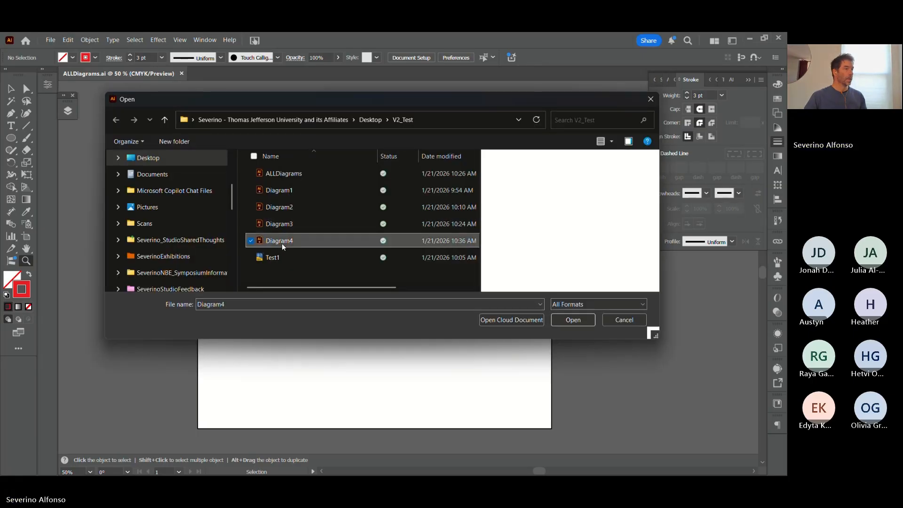
{"action": "left_click", "coordinate": [563, 322]}
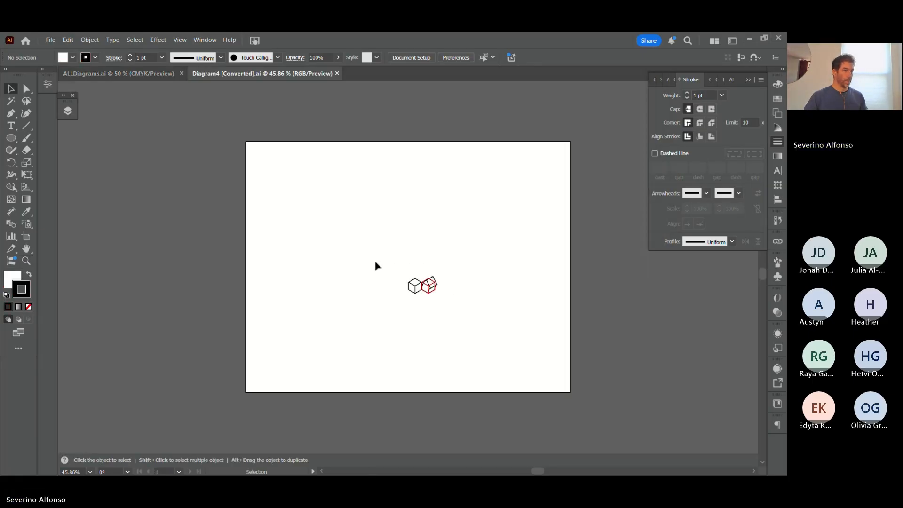
- Copy all the Diagram4 linework and paste it into the ALLDiagrams sheet
{"action": "left_click_drag", "start_coordinate": [375, 264], "coordinate": [472, 313]}
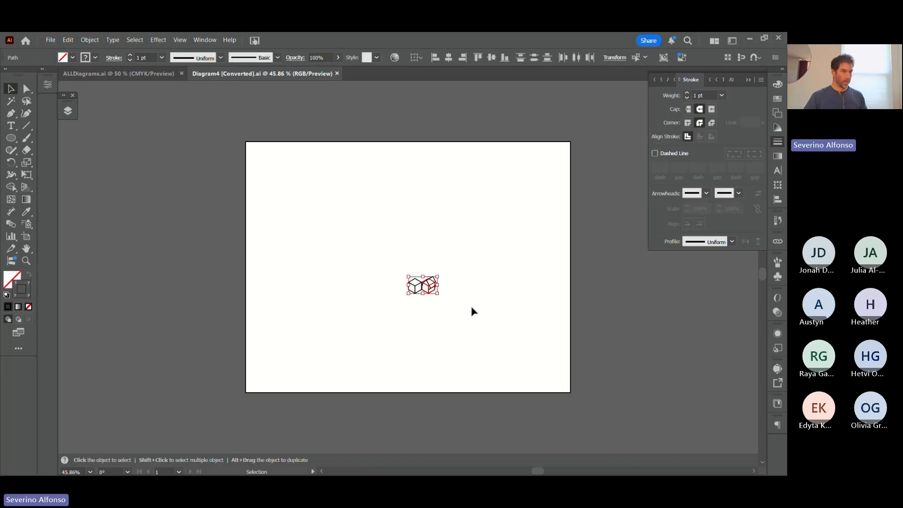
{"action": "key", "text": "ctrl+Tab"}
{"action": "key", "text": "ctrl+v"}
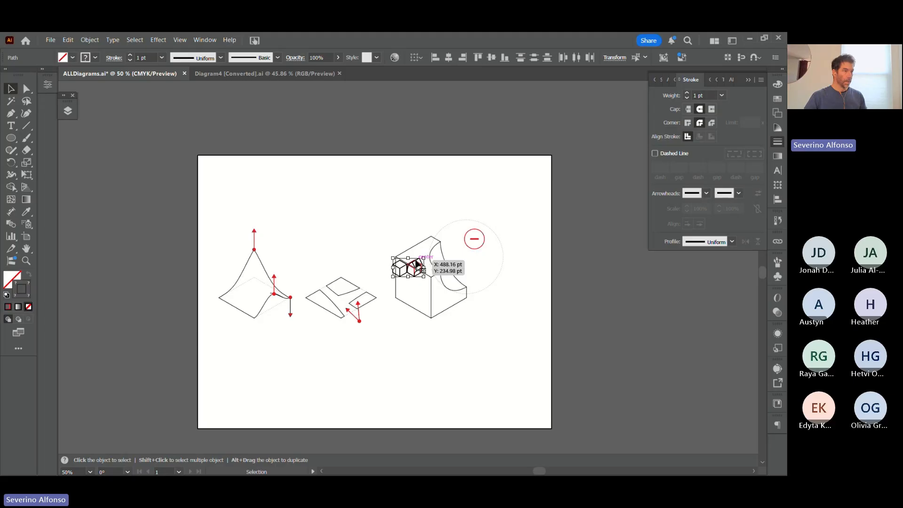
- Move the pasted linework below the carved cube and scale it up proportionally to about the cube's size
{"action": "left_click_drag", "start_coordinate": [414, 265], "coordinate": [441, 331]}
{"action": "key", "text": "z"}
{"action": "left_click_drag", "start_coordinate": [384, 217], "coordinate": [520, 390]}
{"action": "key", "text": "v"}
{"action": "left_click_drag", "start_coordinate": [352, 357], "coordinate": [396, 127]}
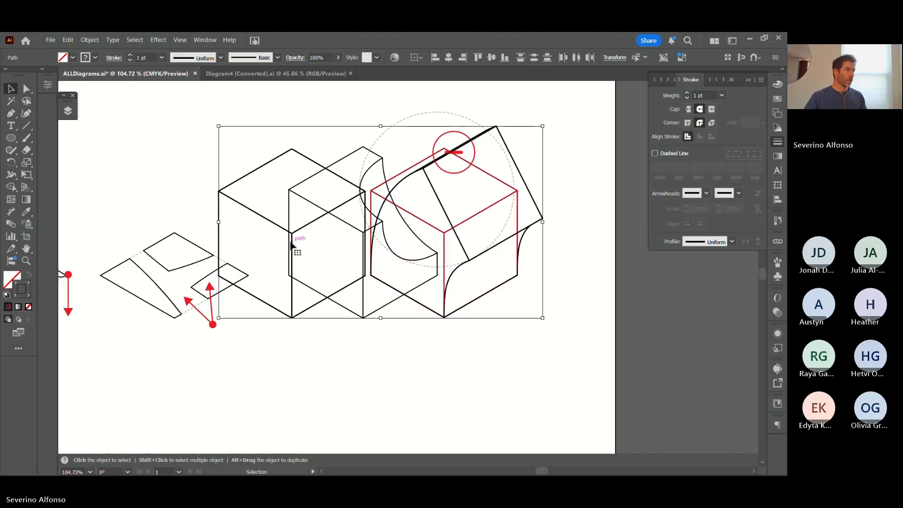
- Align the pasted plain cube over the carved cube and fine-tune its scale to match the carved cube's edges
{"action": "left_click_drag", "start_coordinate": [292, 248], "coordinate": [363, 249]}
{"action": "key", "text": "Left"}
{"action": "key", "text": "Left"}
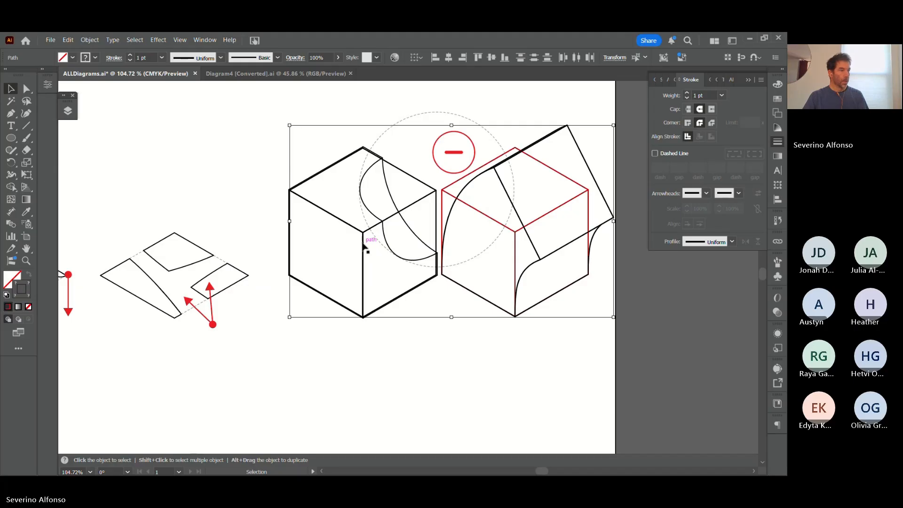
{"action": "key", "text": "Down"}
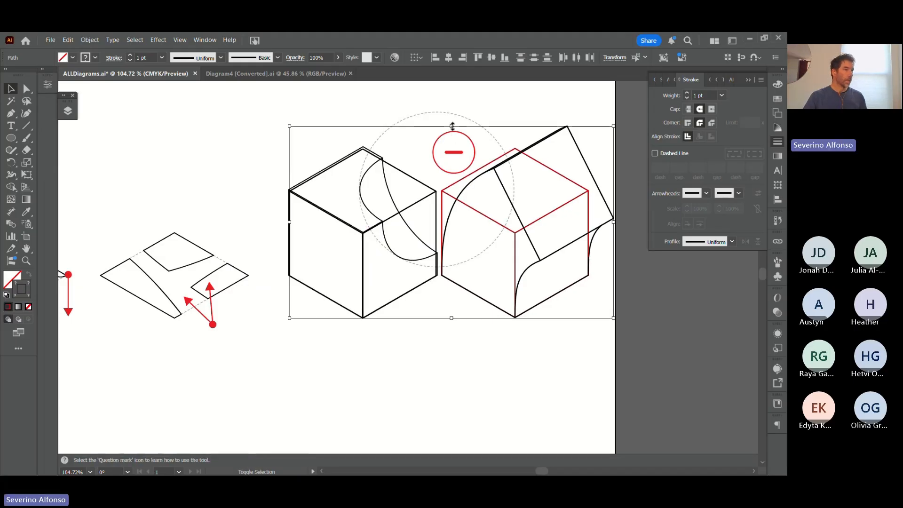
{"action": "left_click_drag", "start_coordinate": [451, 126], "coordinate": [453, 123]}
- Move the resized deformation diagram horizontally clear of the carved cube, past the artboard's right edge
{"action": "key", "text": "z"}
{"action": "left_click", "coordinate": [373, 252], "text": "alt"}
{"action": "left_click", "coordinate": [375, 252], "text": "alt"}
{"action": "left_click", "coordinate": [502, 310], "text": "alt"}
{"action": "left_click_drag", "start_coordinate": [467, 330], "coordinate": [393, 346]}
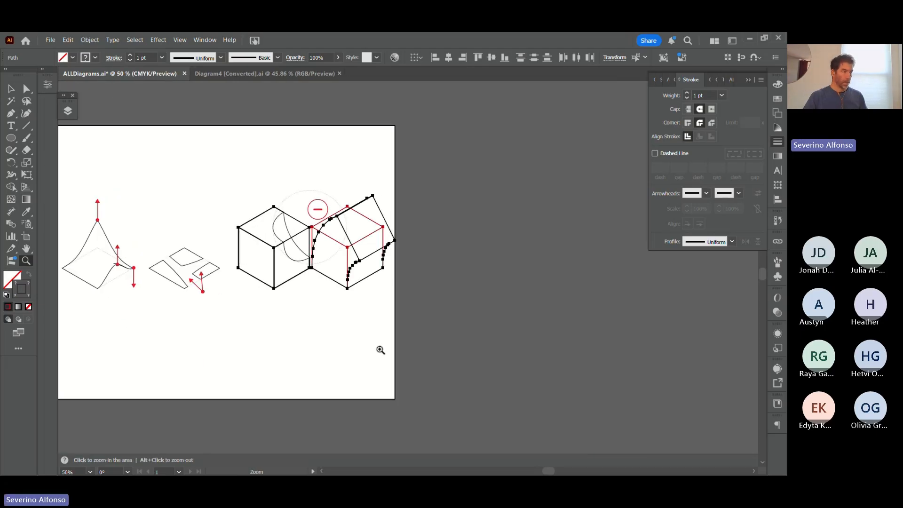
{"action": "key", "text": "v"}
{"action": "left_click_drag", "start_coordinate": [365, 208], "coordinate": [492, 213], "text": "shift"}
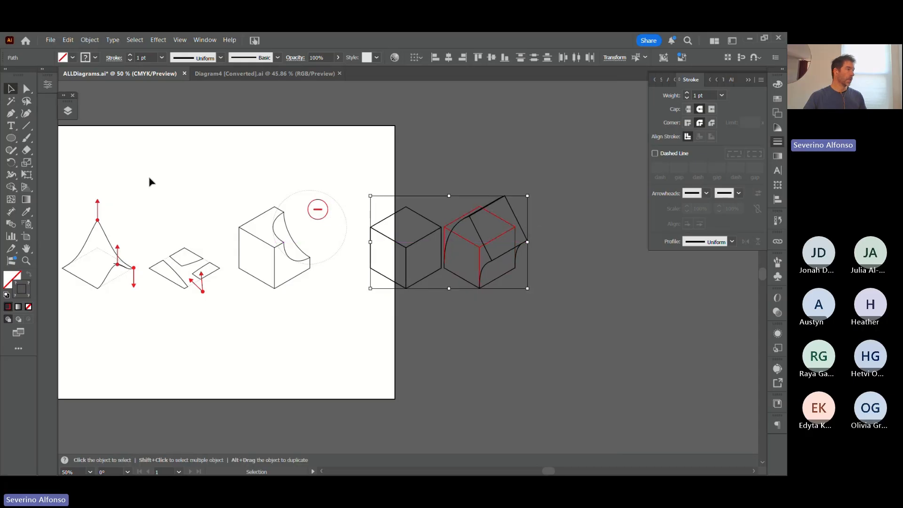
- Select all four diagrams and scale them down proportionally together to fit within the artboard's width
{"action": "left_click", "coordinate": [84, 166]}
{"action": "left_click_drag", "start_coordinate": [91, 162], "coordinate": [639, 308]}
{"action": "left_click_drag", "start_coordinate": [626, 184], "coordinate": [499, 218], "text": "shift"}
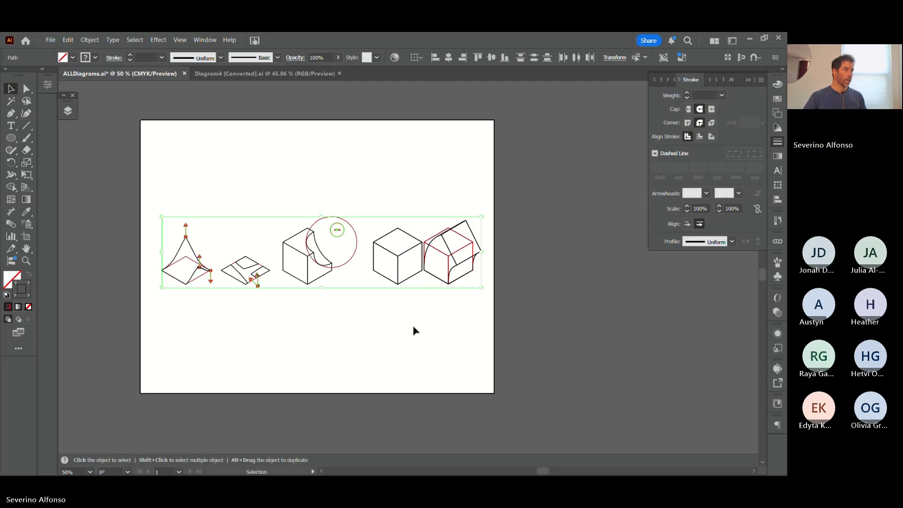
{"action": "left_click", "coordinate": [414, 330]}
- Match all linework on the black Make2D2 curves layer to the carved cube's 0.75 pt black stroke with the Eyedropper
{"action": "key", "text": "z"}
{"action": "left_click_drag", "start_coordinate": [272, 187], "coordinate": [524, 325]}
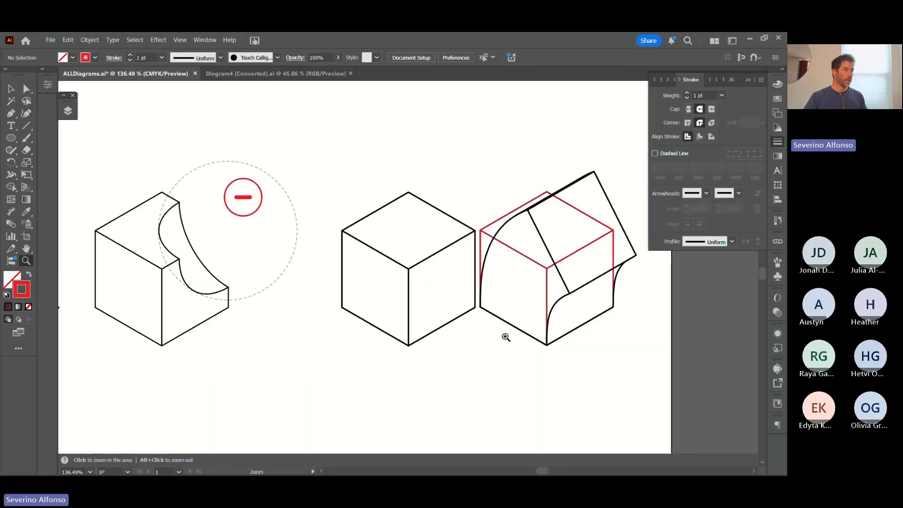
{"action": "left_click", "coordinate": [67, 111]}
{"action": "left_click", "coordinate": [211, 162]}
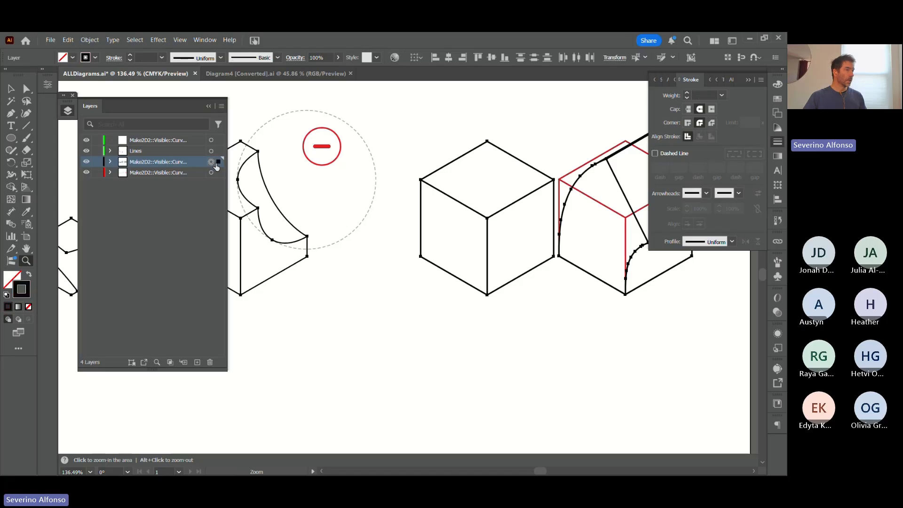
{"action": "key", "text": "i"}
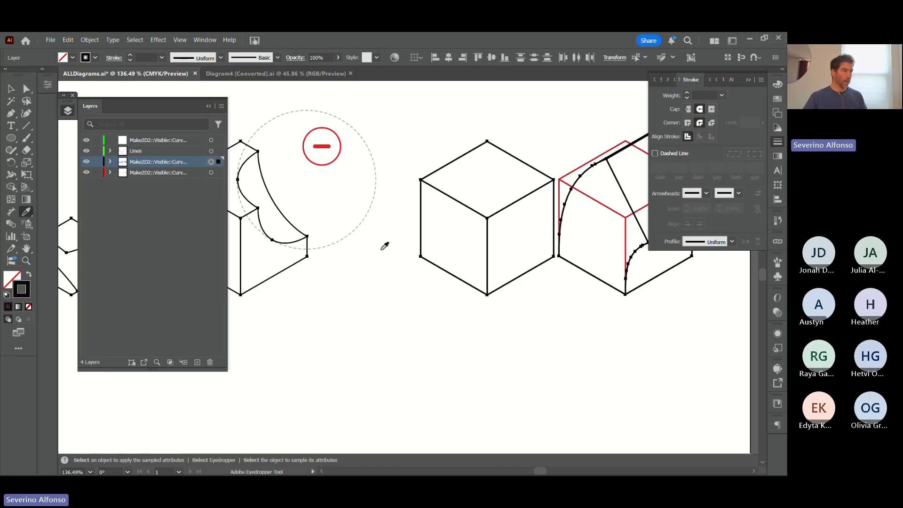
{"action": "left_click", "coordinate": [290, 266]}
{"action": "key", "text": "v"}
{"action": "left_click", "coordinate": [476, 306]}
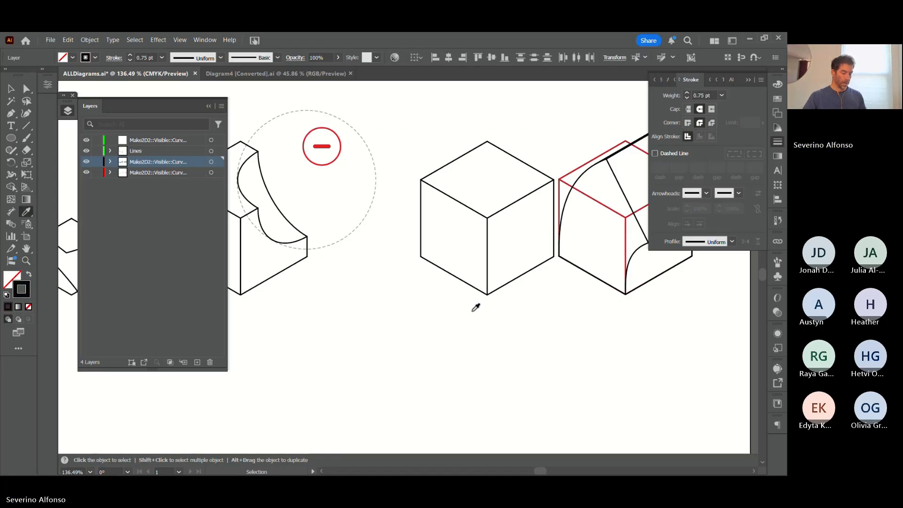
{"action": "left_click", "coordinate": [210, 172]}
{"action": "key", "text": "a"}
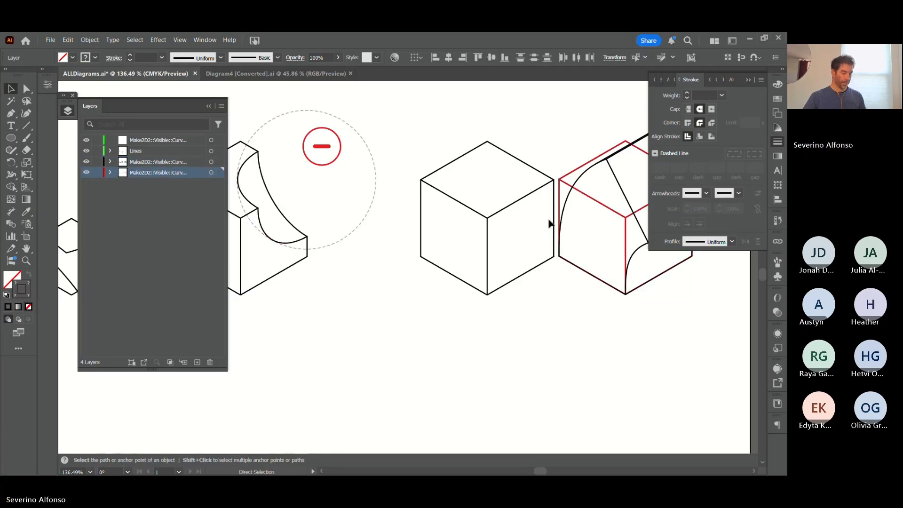
{"action": "left_click", "coordinate": [549, 224]}
{"action": "key", "text": "v"}
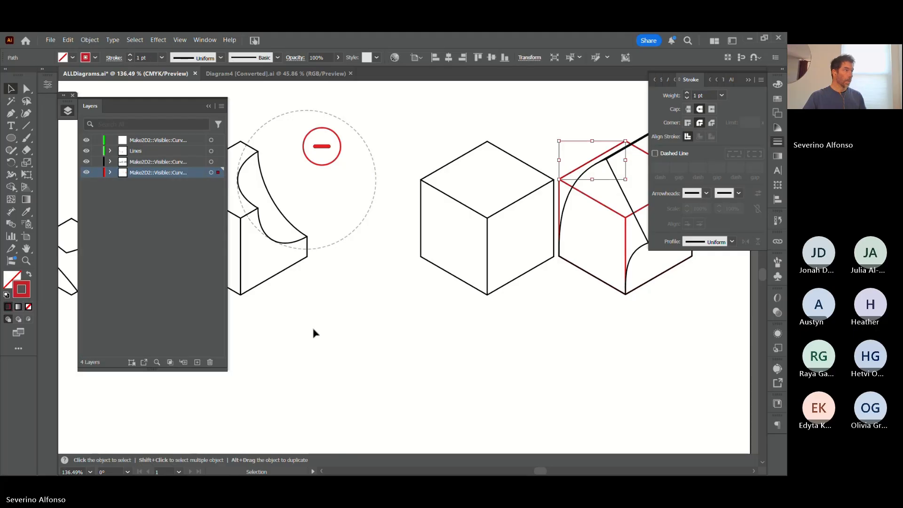
- Match all linework on the red Make2D2 curves layer to the subtraction circle's 0.5 pt grey dashed stroke with the Eyedropper
{"action": "left_click", "coordinate": [211, 172]}
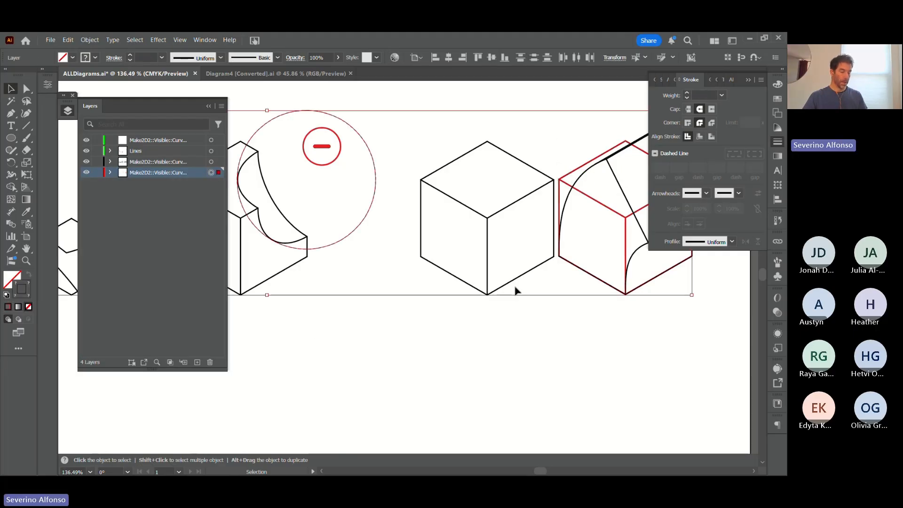
{"action": "key", "text": "i"}
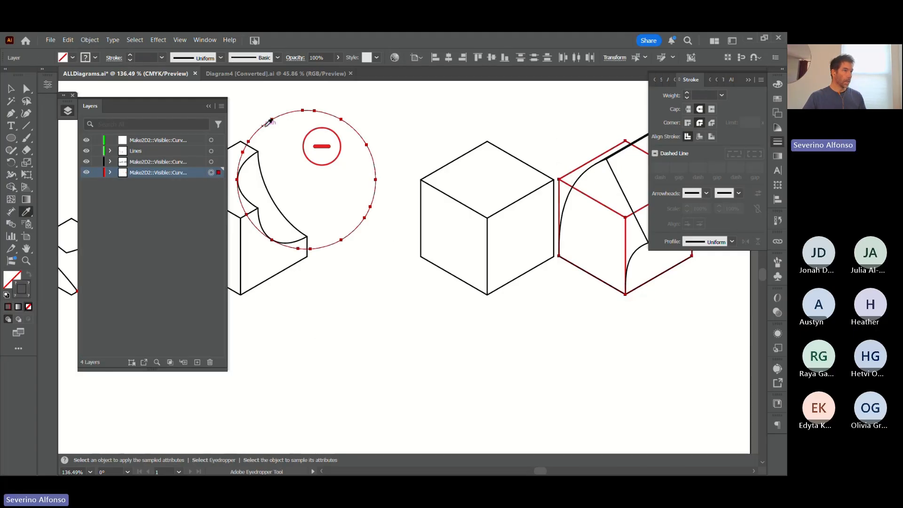
{"action": "left_click", "coordinate": [270, 122]}
{"action": "key", "text": "ctrl+shift+a"}
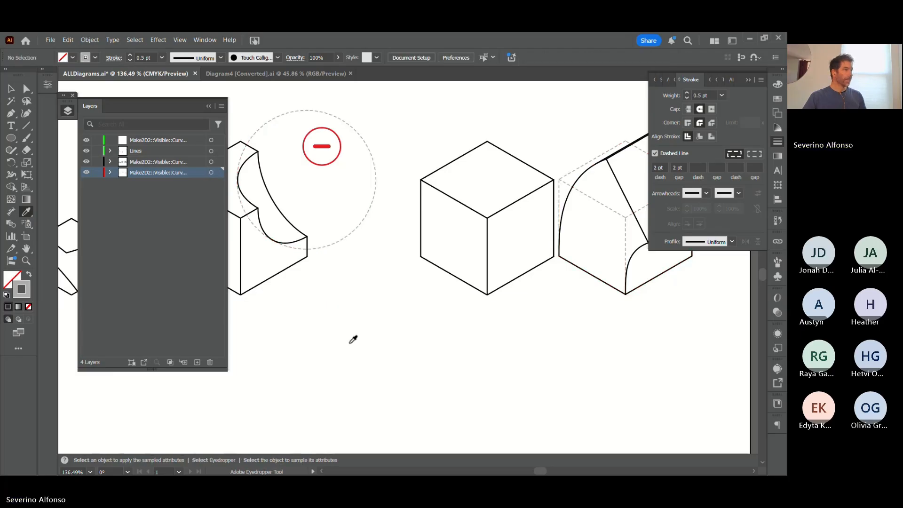
- Switch to the Concept Diagram presentation in Google Slides and examine the reference volumetric deformation diagram
{"action": "key", "text": "z"}
{"action": "left_click", "coordinate": [394, 323], "text": "alt"}
{"action": "left_click", "coordinate": [379, 298], "text": "alt"}
{"action": "key", "text": "alt+Tab"}
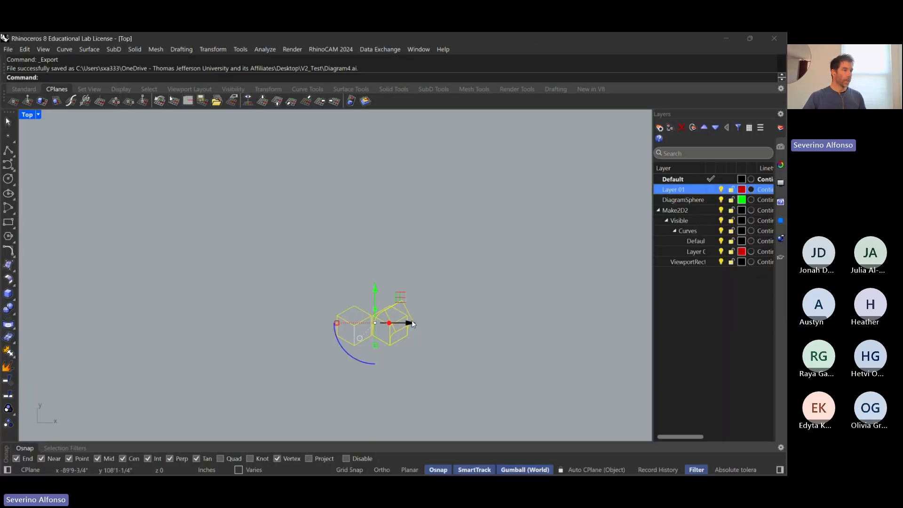
{"action": "key", "text": "alt+Tab"}
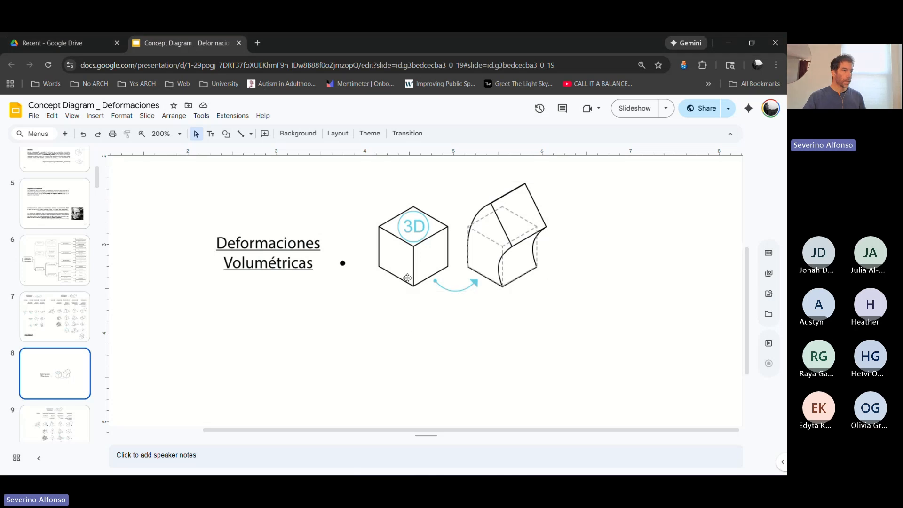
- Switch from the reference slide to the ALLDiagrams.ai drawing in Illustrator
{"action": "left_click", "coordinate": [407, 278]}
{"action": "left_click", "coordinate": [421, 297]}
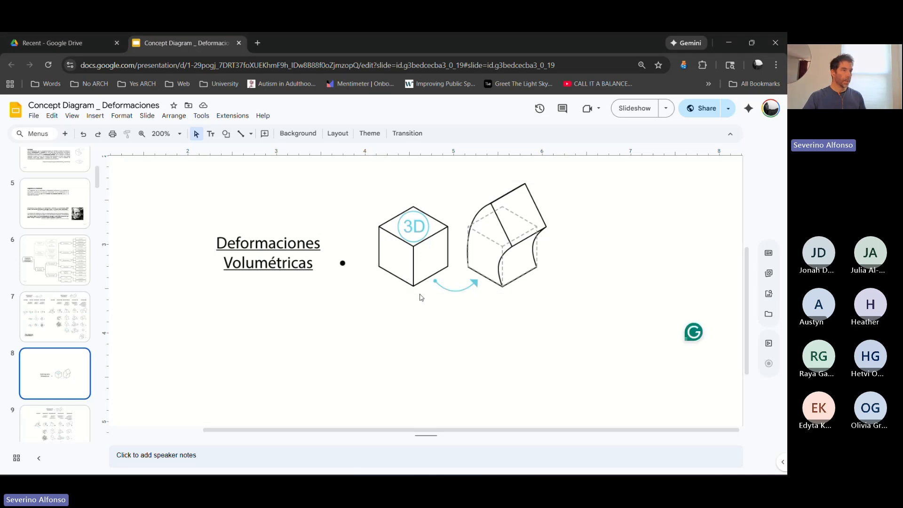
{"action": "key", "text": "alt+Tab"}
{"action": "key", "text": "alt+Tab"}
{"action": "key", "text": "Tab"}
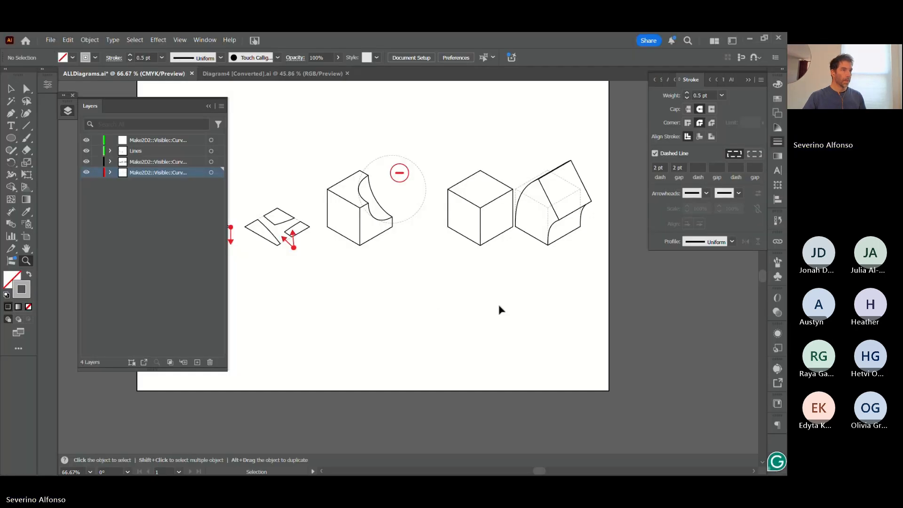
- Draw a shallow, downward-bowing curve with the Pen tool from beneath the cube to beneath the deformed volume
{"action": "key", "text": "z"}
{"action": "left_click_drag", "start_coordinate": [434, 144], "coordinate": [606, 288]}
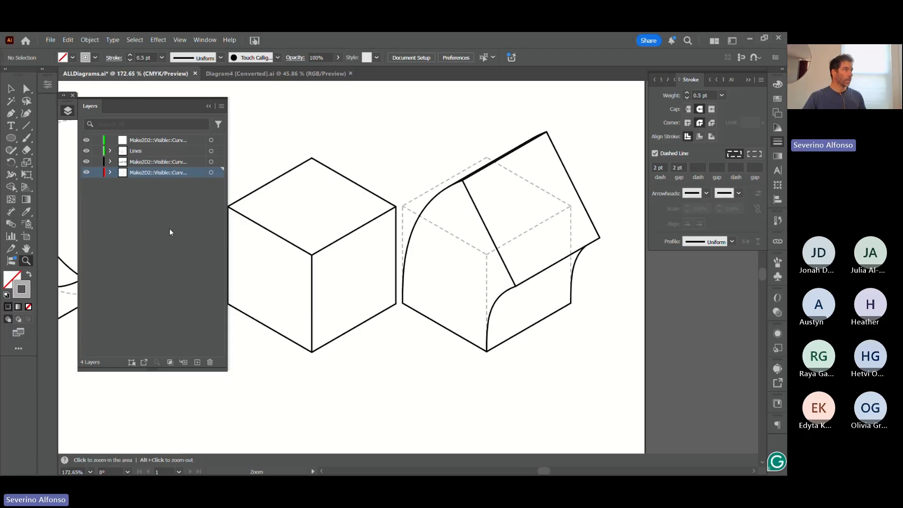
{"action": "left_click", "coordinate": [208, 106]}
{"action": "left_click", "coordinate": [11, 115]}
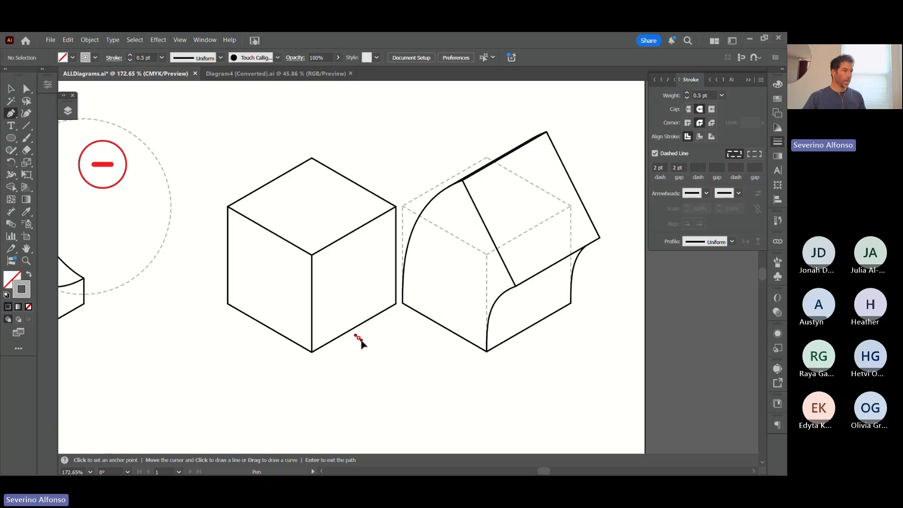
{"action": "left_click_drag", "start_coordinate": [378, 354], "coordinate": [378, 354]}
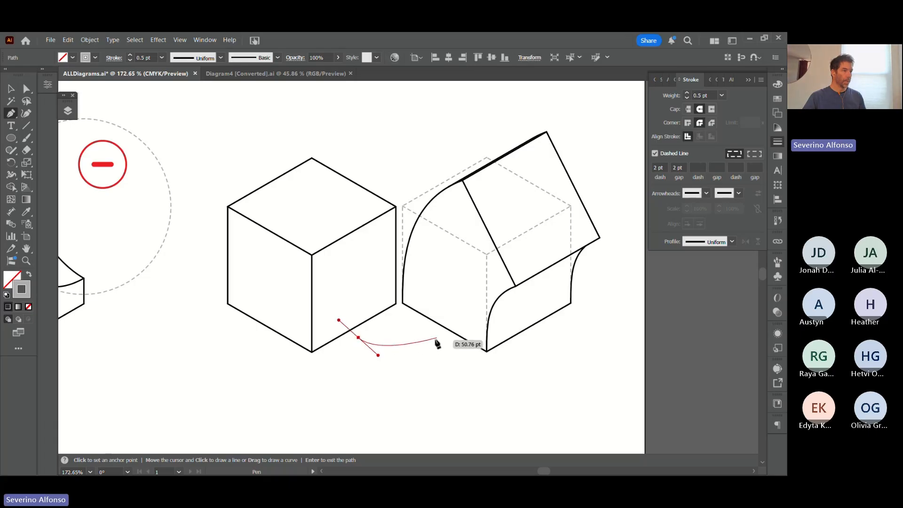
{"action": "left_click_drag", "start_coordinate": [433, 337], "coordinate": [457, 317]}
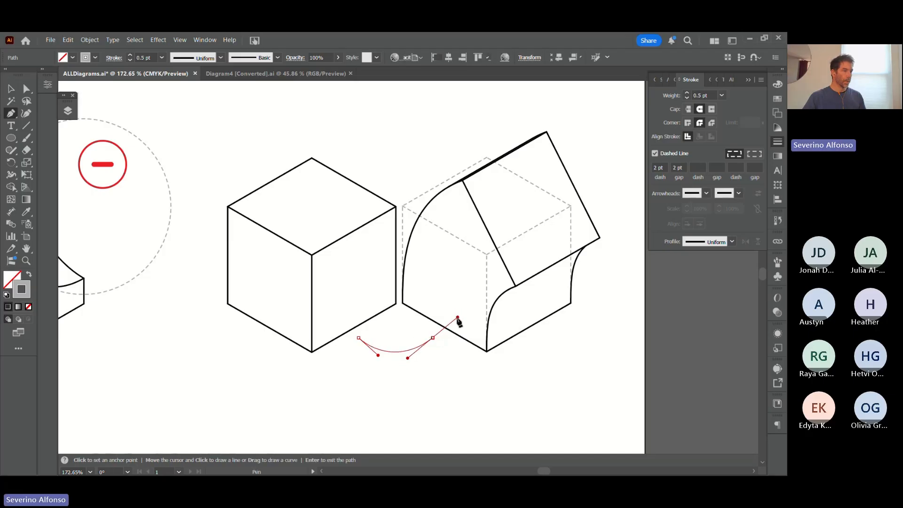
{"action": "left_click", "coordinate": [441, 388], "text": "ctrl"}
- Copy the red 1 pt stroke style of the existing arrows onto the new curve with the Eyedropper
{"action": "key", "text": "v"}
{"action": "left_click_drag", "start_coordinate": [404, 327], "coordinate": [393, 367]}
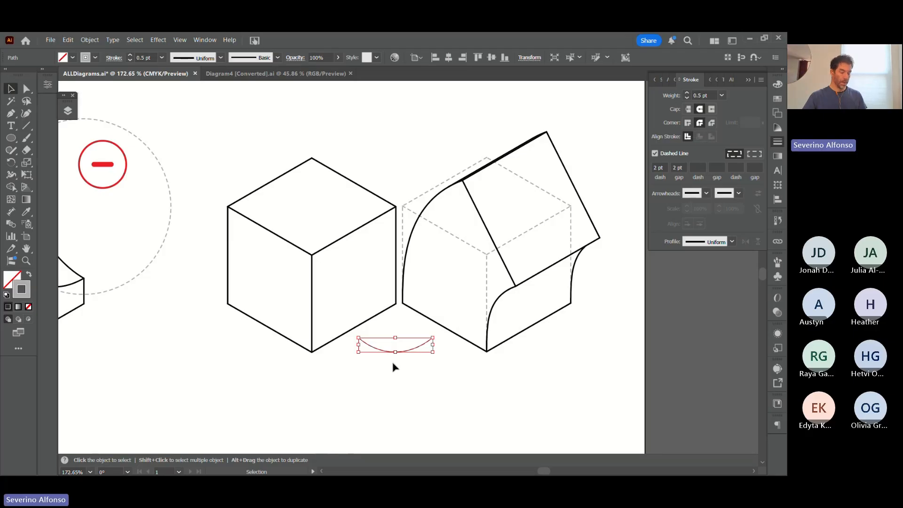
{"action": "key", "text": "i"}
{"action": "left_click_drag", "start_coordinate": [202, 358], "coordinate": [524, 343]}
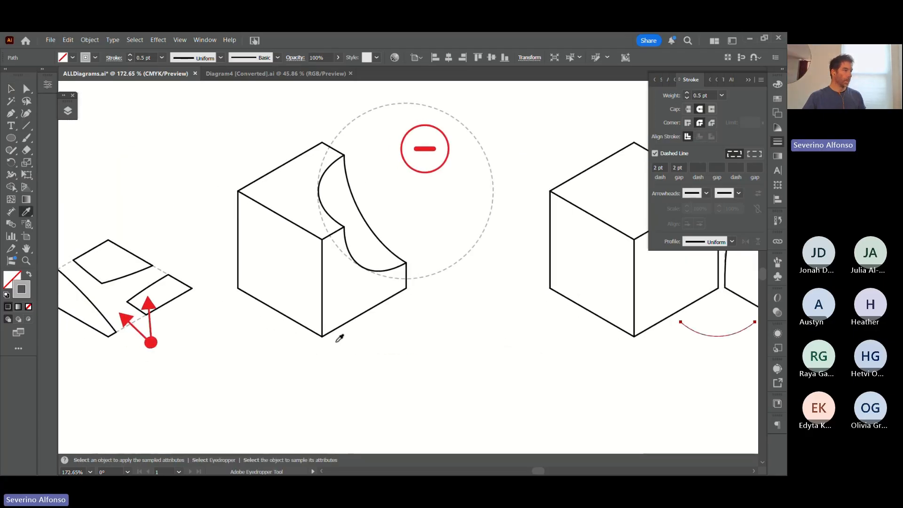
{"action": "left_click", "coordinate": [152, 321]}
{"action": "left_click_drag", "start_coordinate": [572, 363], "coordinate": [171, 357]}
{"action": "key", "text": "v"}
{"action": "left_click", "coordinate": [350, 347]}
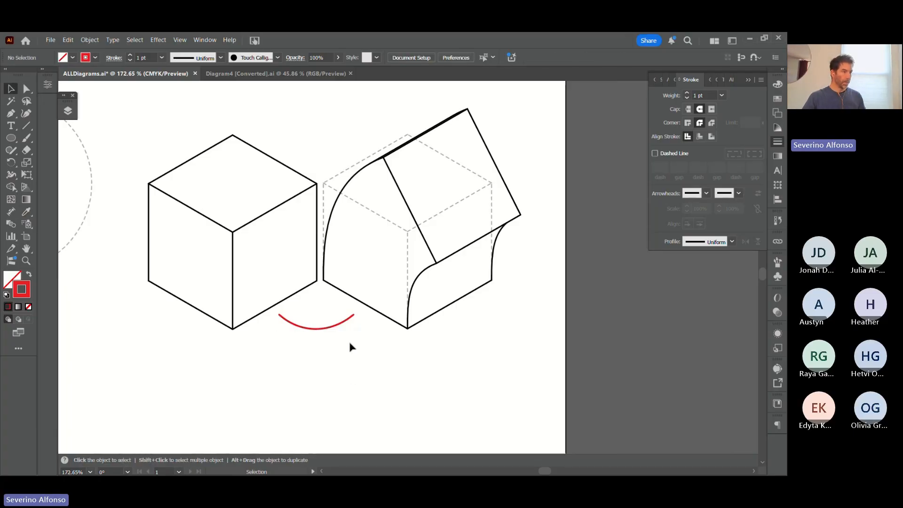
- Give the red curve a solid triangular arrowhead pointing towards the deformed volume
{"action": "left_click_drag", "start_coordinate": [312, 347], "coordinate": [312, 348]}
{"action": "left_click_drag", "start_coordinate": [349, 369], "coordinate": [606, 371]}
{"action": "left_click_drag", "start_coordinate": [514, 370], "coordinate": [699, 370]}
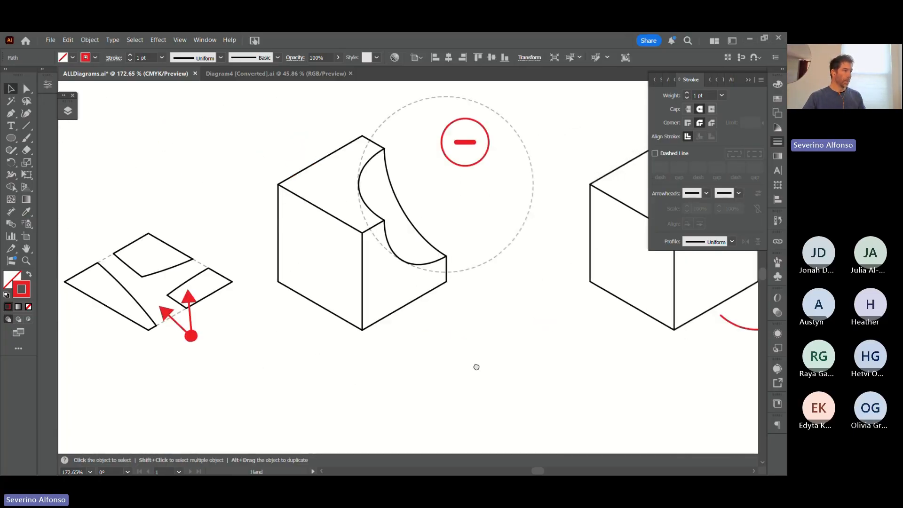
{"action": "left_click_drag", "start_coordinate": [522, 357], "coordinate": [110, 362]}
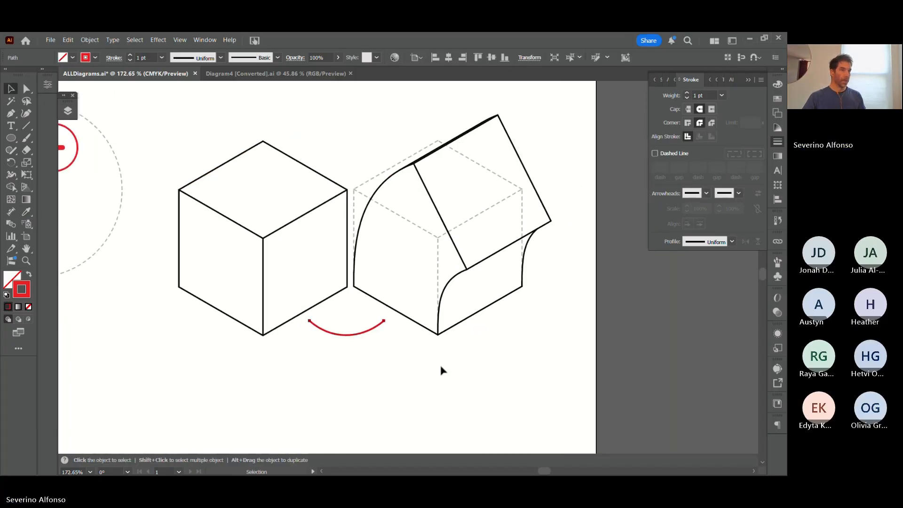
{"action": "left_click", "coordinate": [705, 195]}
{"action": "left_click", "coordinate": [673, 322]}
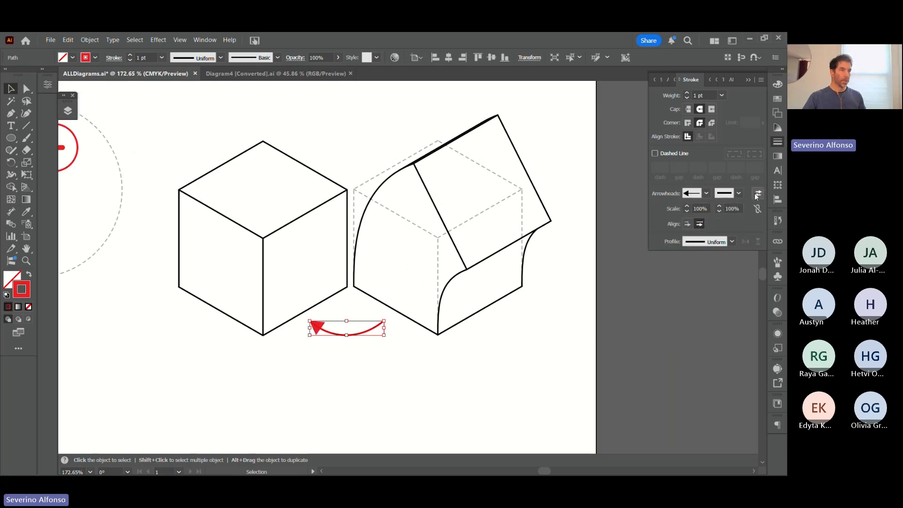
- Add a round dot to the start of the curved arrow and nudge the arrow slightly to the right
{"action": "left_click", "coordinate": [704, 194]}
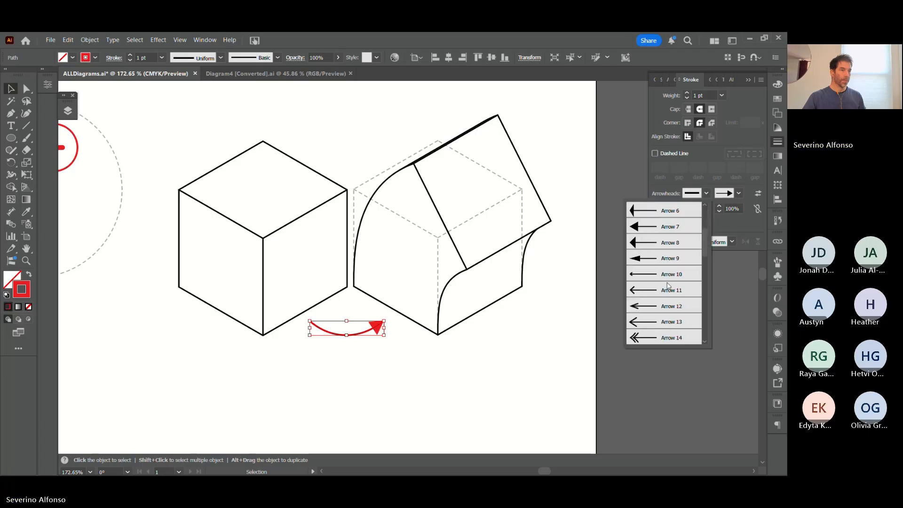
{"action": "scroll", "coordinate": [669, 282], "scroll_direction": "down", "scroll_amount": 5}
{"action": "left_click", "coordinate": [673, 304]}
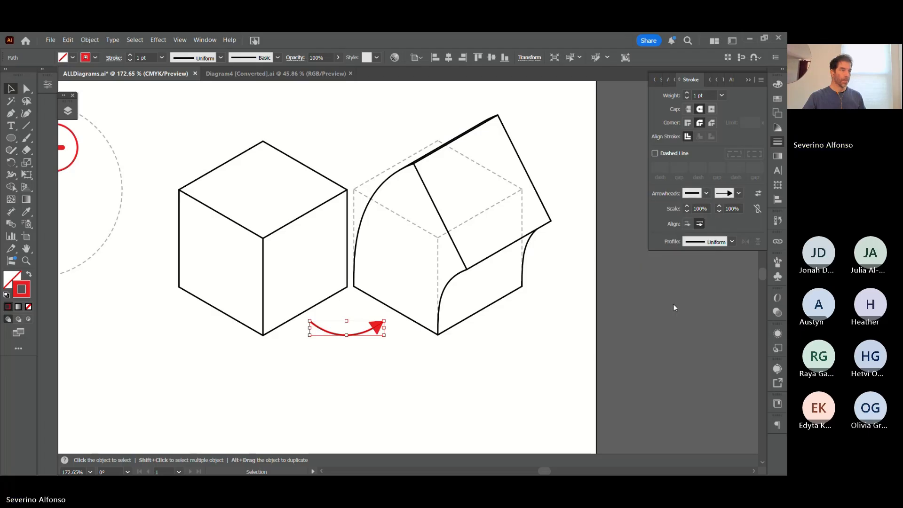
{"action": "left_click", "coordinate": [501, 381]}
{"action": "left_click_drag", "start_coordinate": [351, 334], "coordinate": [355, 334]}
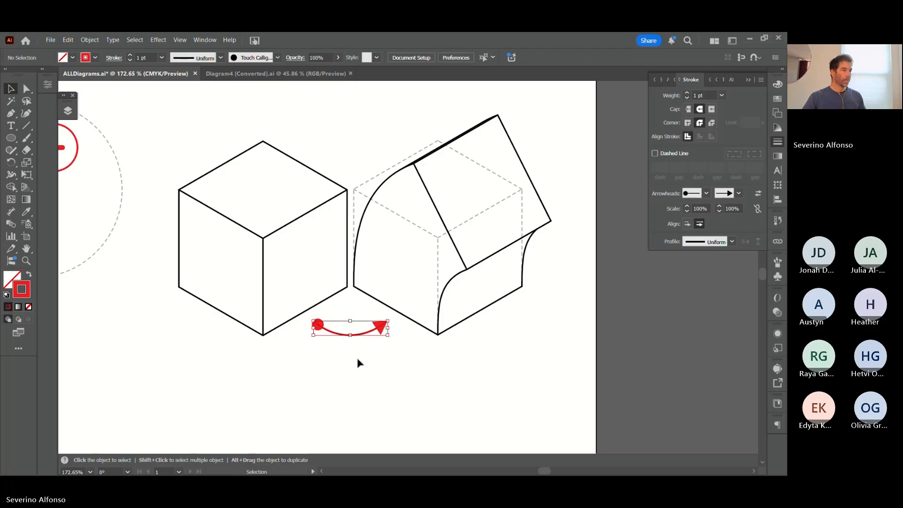
{"action": "left_click", "coordinate": [371, 387]}
- Duplicate the red circle around the minus sign onto the cube's top face and enlarge the copy within that face
{"action": "key", "text": "z"}
{"action": "left_click", "coordinate": [340, 270], "text": "alt"}
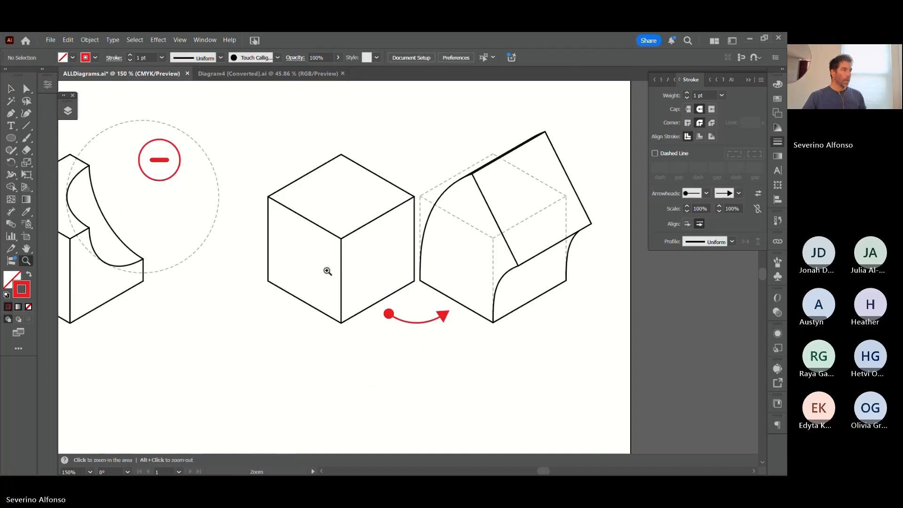
{"action": "key", "text": "v"}
{"action": "left_click_drag", "start_coordinate": [169, 181], "coordinate": [343, 228], "text": "alt"}
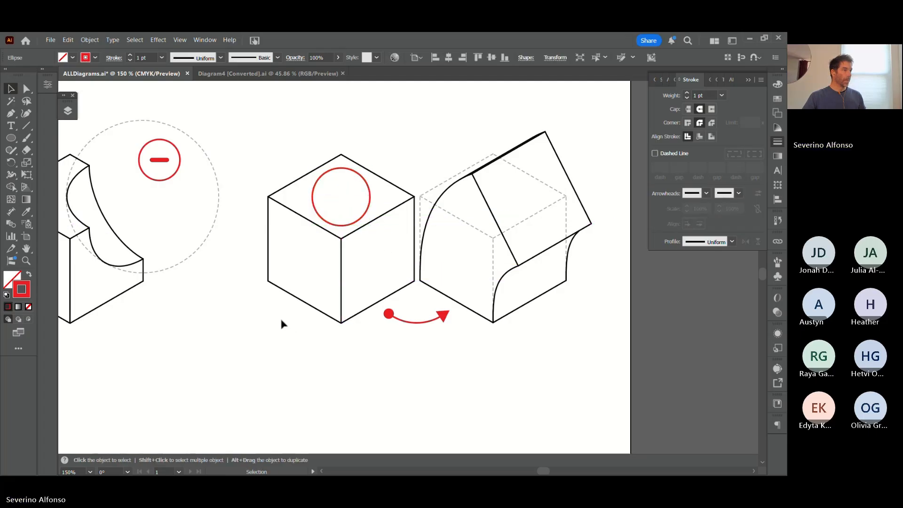
{"action": "left_click", "coordinate": [294, 325]}
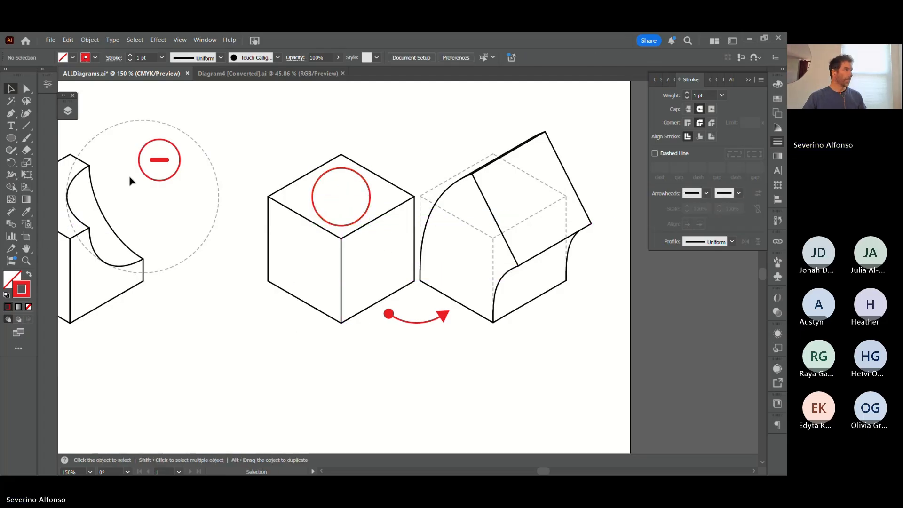
- Create a text frame above the cube reading "3D" and set its font to Active Uno
{"action": "left_click", "coordinate": [11, 126]}
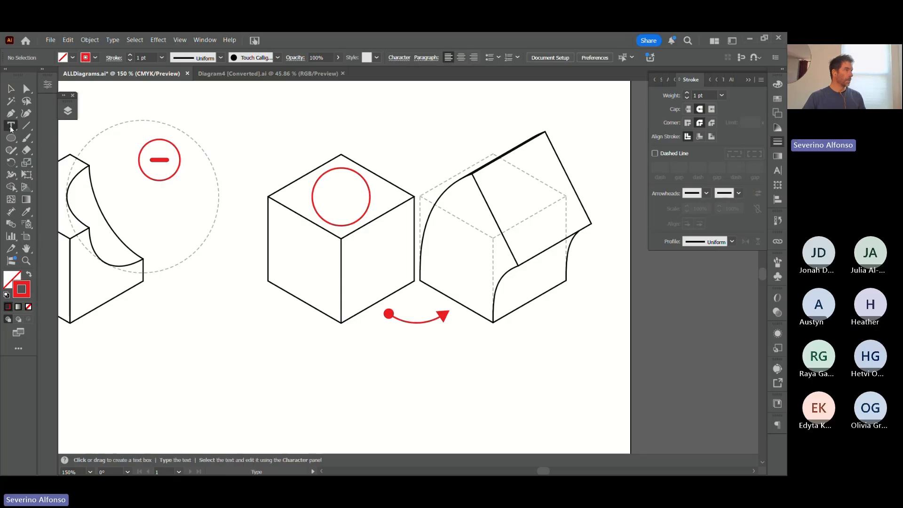
{"action": "left_click_drag", "start_coordinate": [263, 108], "coordinate": [330, 146]}
{"action": "type", "text": "3"}
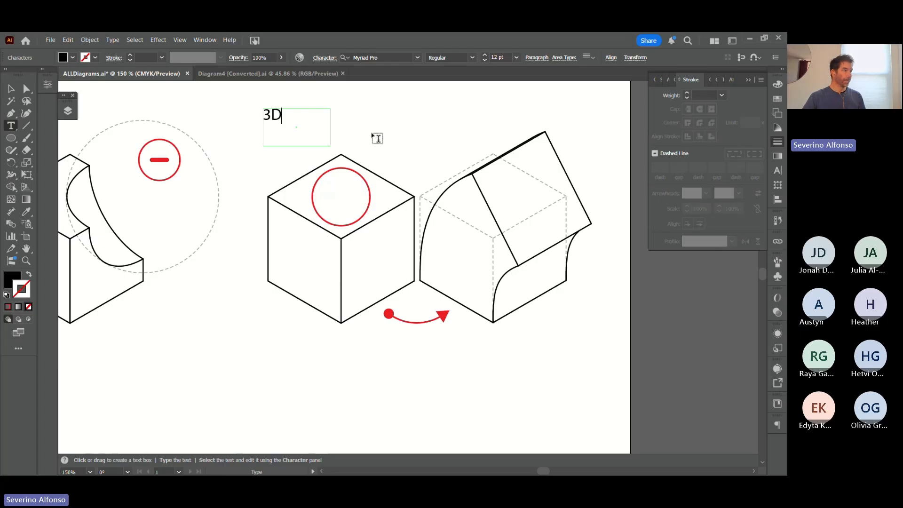
{"action": "type", "text": "D"}
{"action": "left_click_drag", "start_coordinate": [301, 117], "coordinate": [200, 174]}
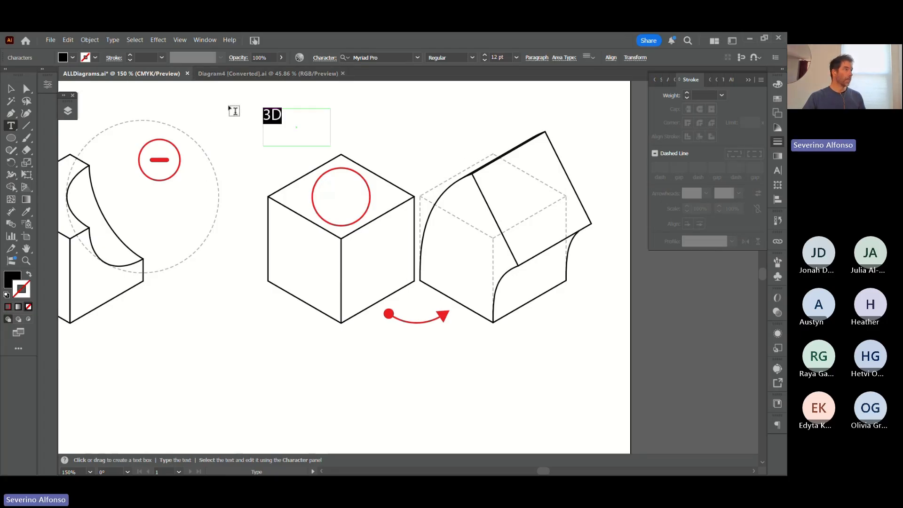
{"action": "left_click", "coordinate": [417, 58]}
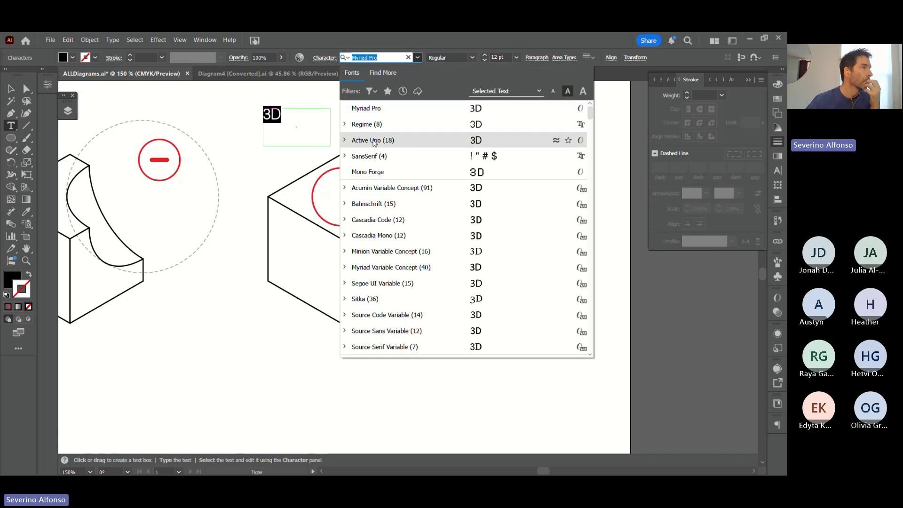
{"action": "left_click", "coordinate": [374, 141]}
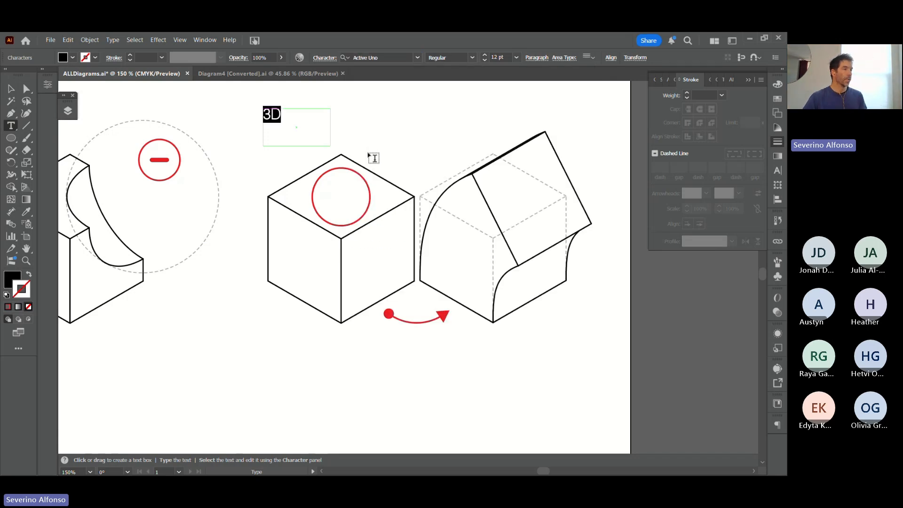
{"action": "left_click", "coordinate": [414, 139], "text": "ctrl"}
{"action": "key", "text": "v"}
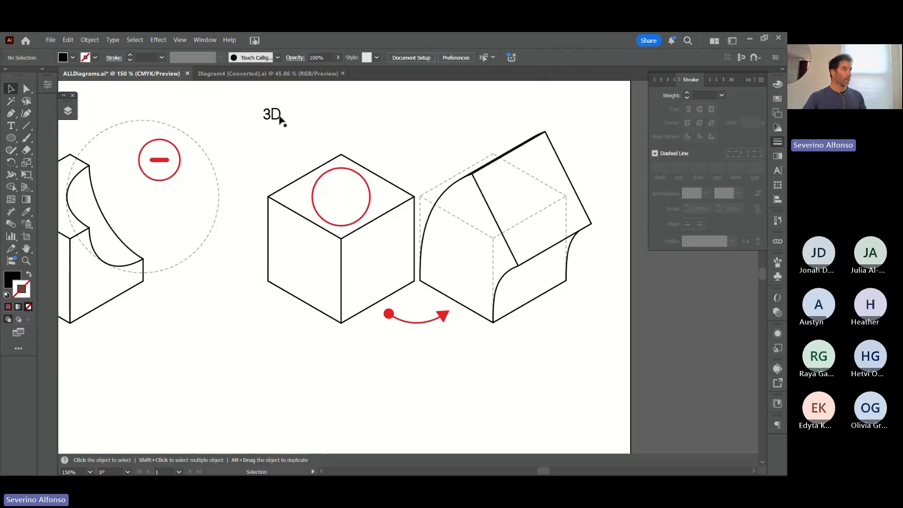
- Move the "3D" text into the red circle on the cube and set its size to 36 pt
{"action": "left_click", "coordinate": [280, 116]}
{"action": "left_click_drag", "start_coordinate": [332, 147], "coordinate": [345, 203]}
{"action": "double_click", "coordinate": [346, 201]}
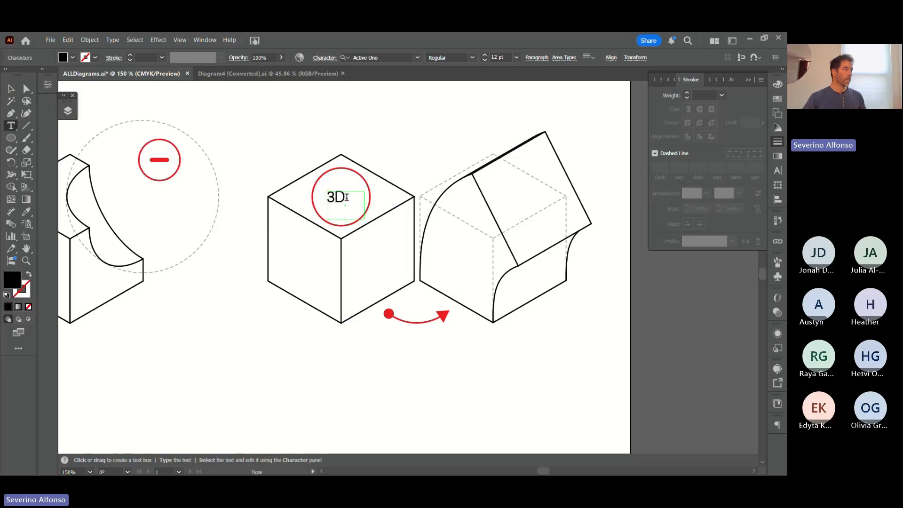
{"action": "key", "text": "ctrl+a"}
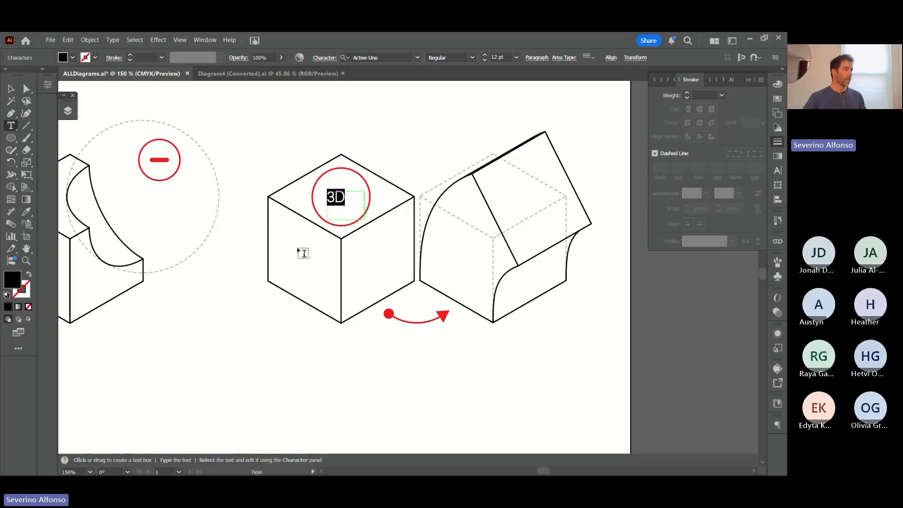
{"action": "left_click", "coordinate": [516, 57]}
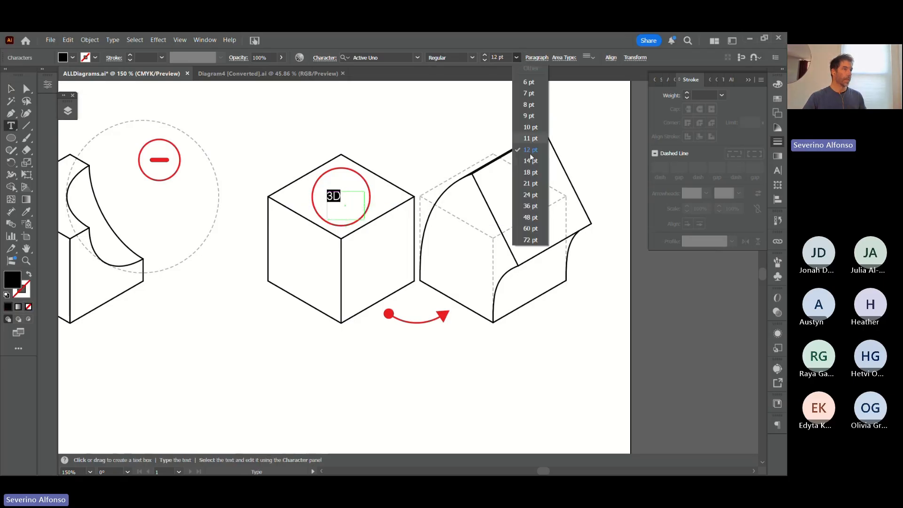
{"action": "left_click", "coordinate": [530, 206]}
{"action": "key", "text": "Escape"}
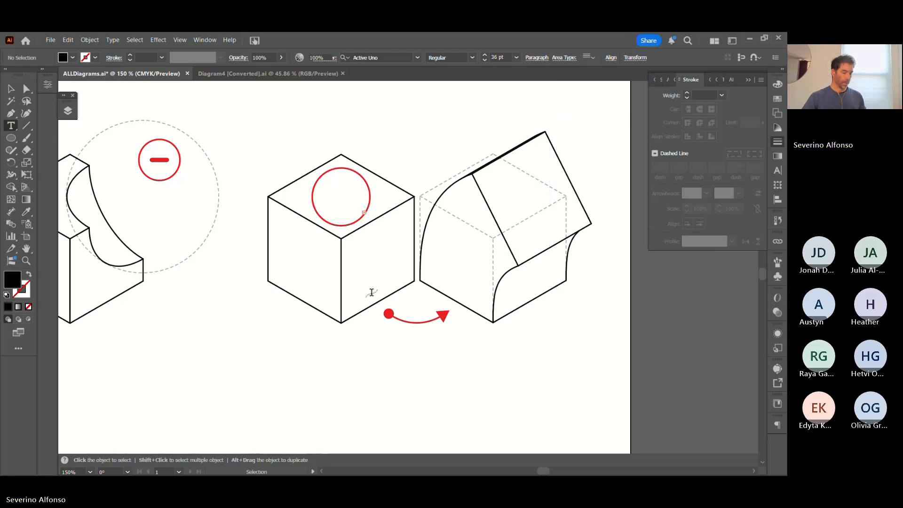
- Enlarge the text frame to fit "3D" at 24 pt and center the label within the red circle
{"action": "left_click", "coordinate": [356, 192]}
{"action": "left_click_drag", "start_coordinate": [365, 213], "coordinate": [328, 213]}
{"action": "double_click", "coordinate": [380, 221]}
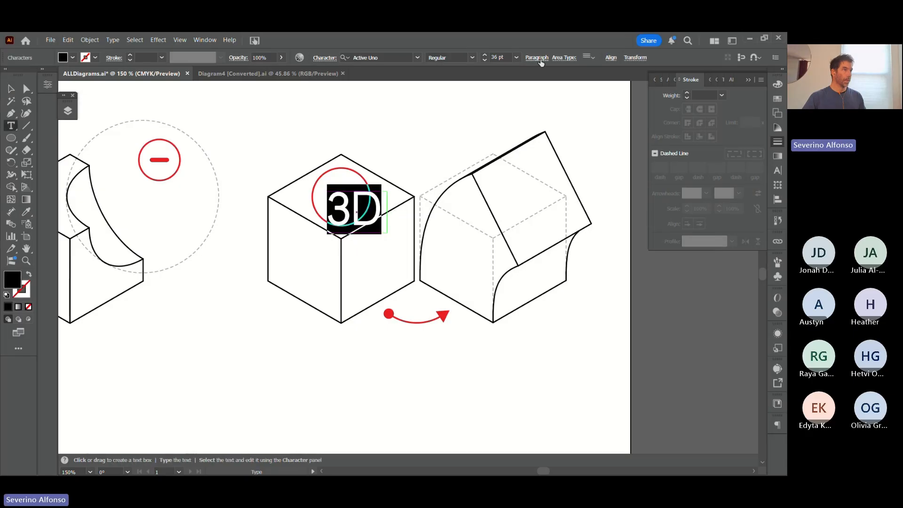
{"action": "left_click", "coordinate": [516, 57]}
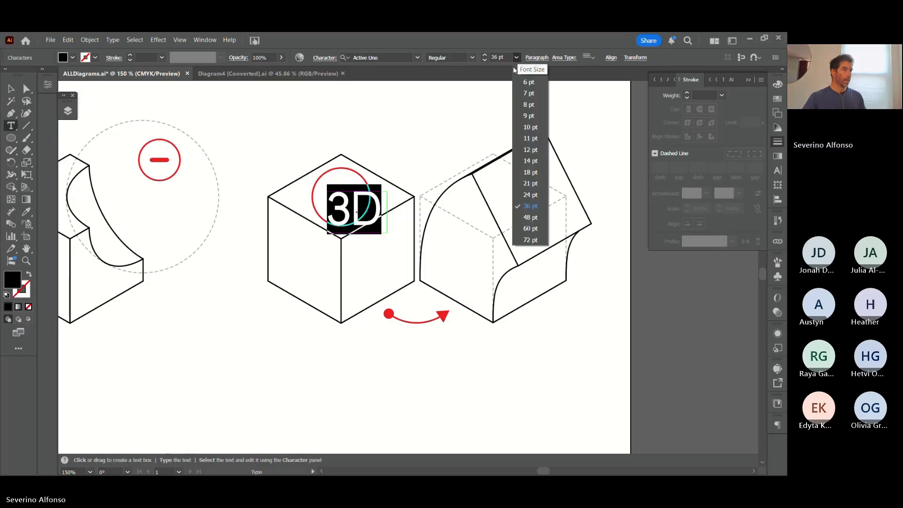
{"action": "left_click", "coordinate": [530, 196]}
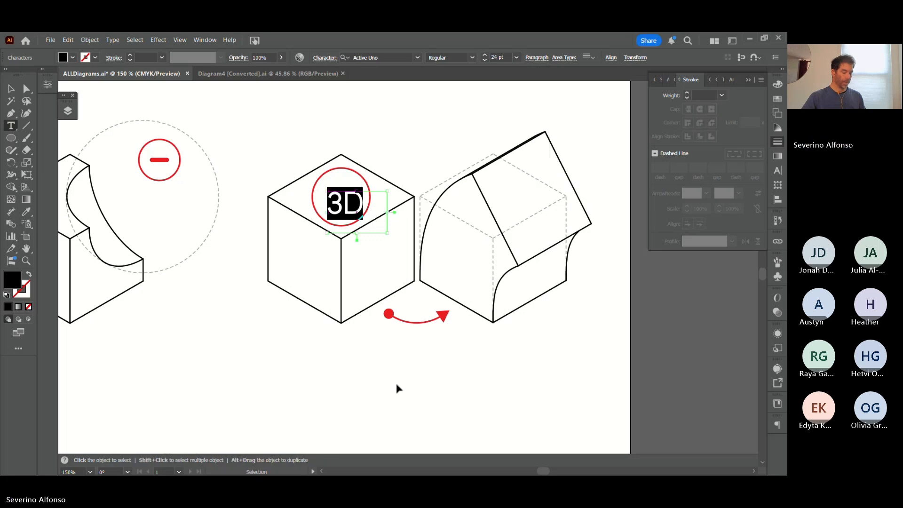
{"action": "key", "text": "Escape"}
{"action": "left_click_drag", "start_coordinate": [356, 192], "coordinate": [351, 188]}
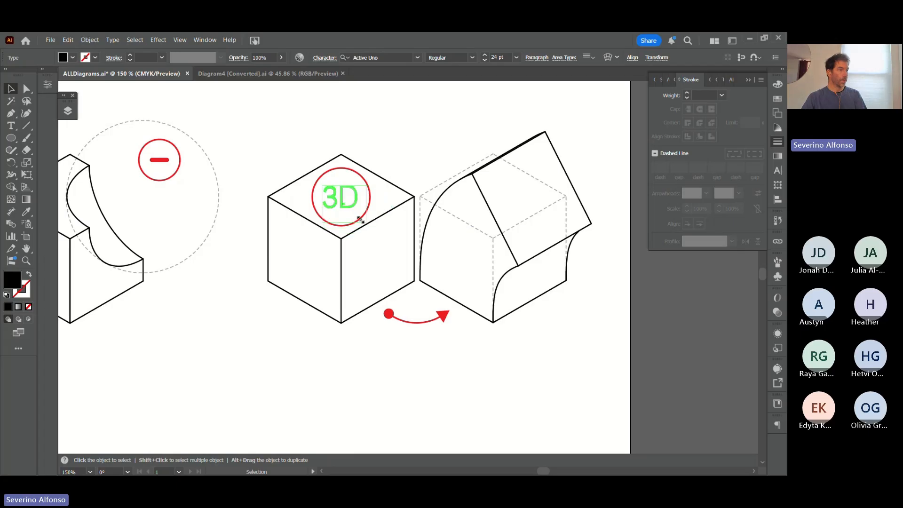
{"action": "left_click_drag", "start_coordinate": [361, 220], "coordinate": [308, 230]}
- Change the fill color of the "3D" text to a fully saturated bright red
{"action": "double_click", "coordinate": [348, 205]}
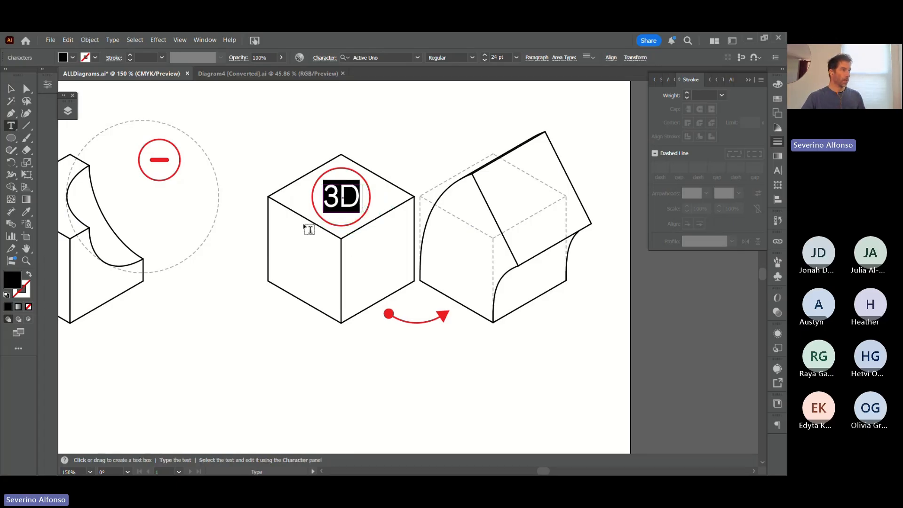
{"action": "double_click", "coordinate": [12, 281]}
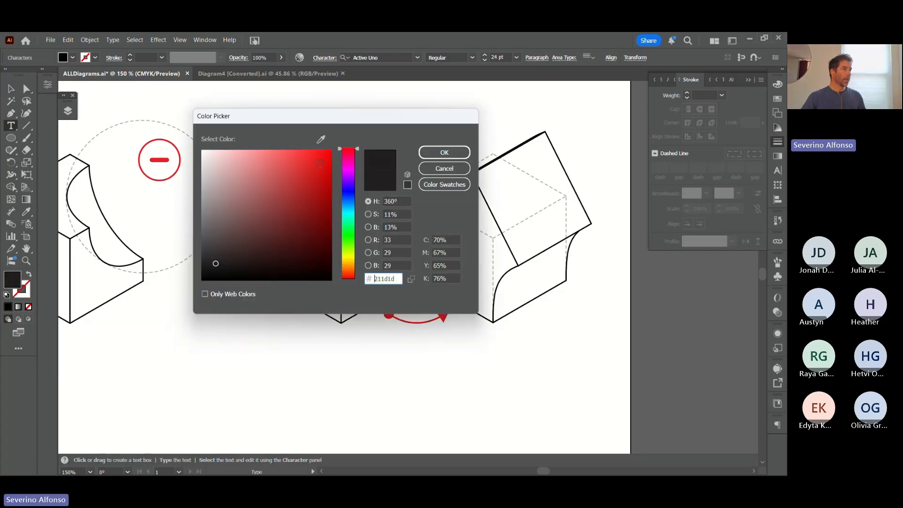
{"action": "left_click", "coordinate": [331, 150]}
{"action": "left_click", "coordinate": [446, 154]}
{"action": "left_click", "coordinate": [389, 381], "text": "ctrl"}
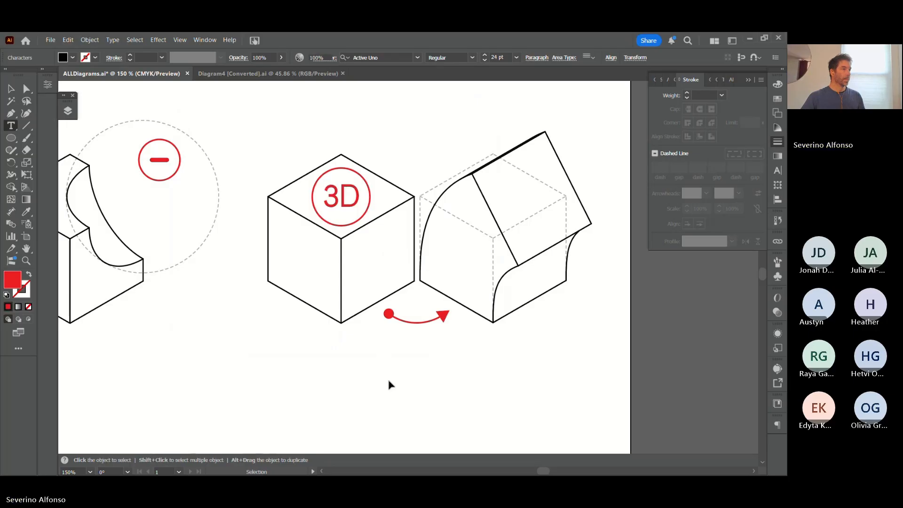
- Review the whole row of diagrams with the new 3D label, clearing the Stroke settings out of the way
{"action": "key", "text": "z"}
{"action": "left_click", "coordinate": [422, 224], "text": "alt"}
{"action": "left_click", "coordinate": [395, 292], "text": "alt"}
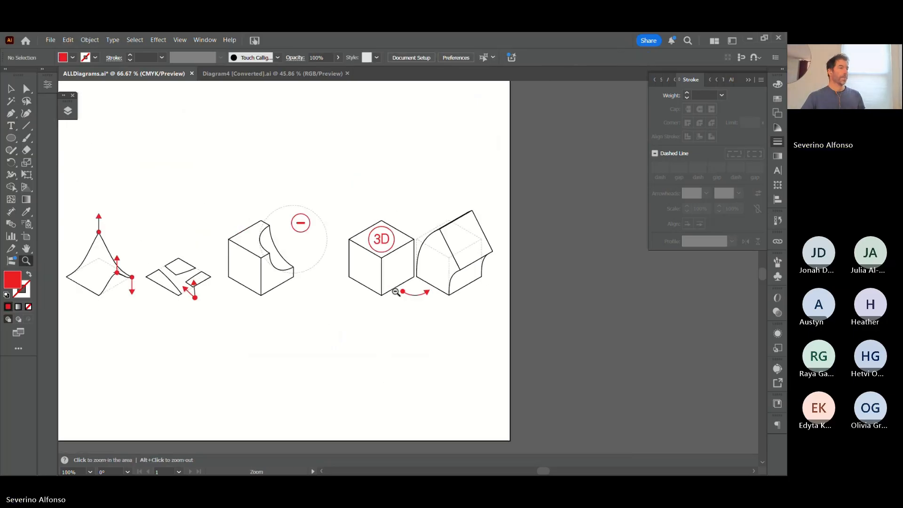
{"action": "left_click", "coordinate": [396, 292], "text": "alt"}
{"action": "left_click_drag", "start_coordinate": [140, 175], "coordinate": [520, 306]}
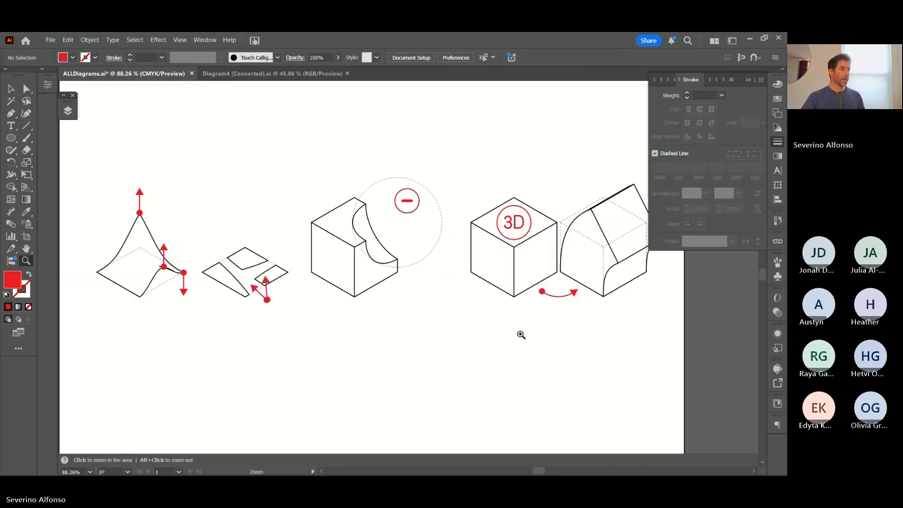
{"action": "left_click", "coordinate": [748, 80]}
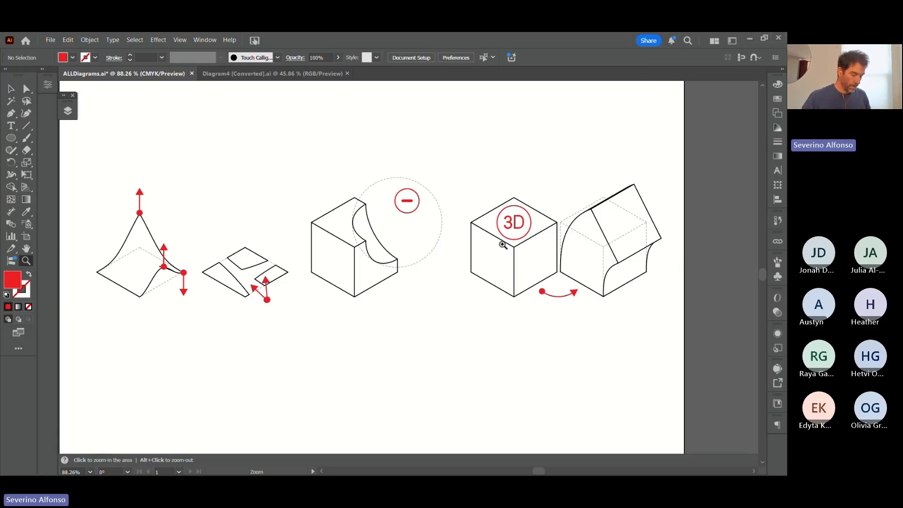
{"action": "key", "text": "v"}
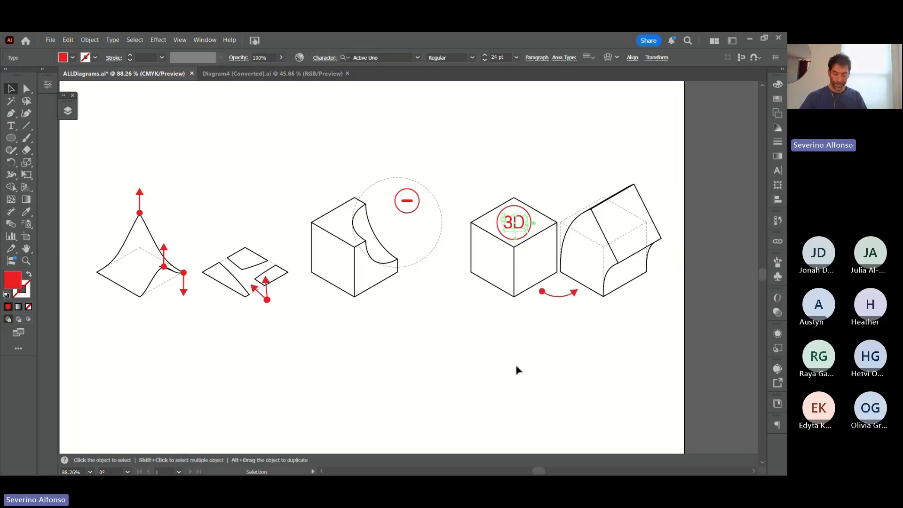
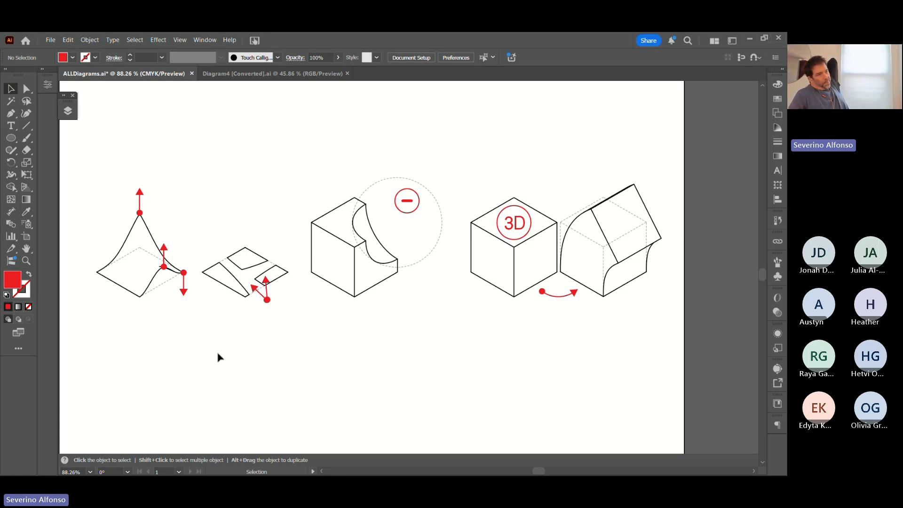
- Identify the layer holding the red circle around "3D" and hide that Lines layer
{"action": "key", "text": "z"}
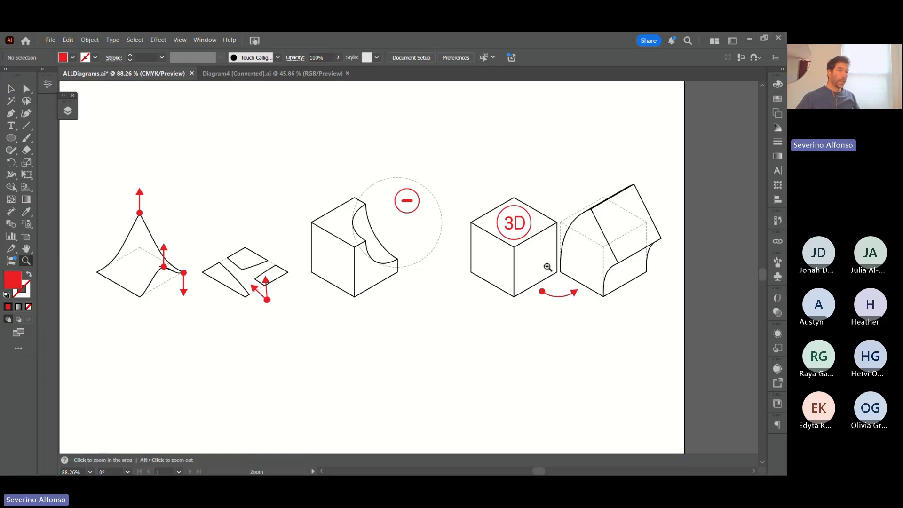
{"action": "left_click_drag", "start_coordinate": [459, 175], "coordinate": [705, 343]}
{"action": "left_click_drag", "start_coordinate": [412, 351], "coordinate": [450, 366]}
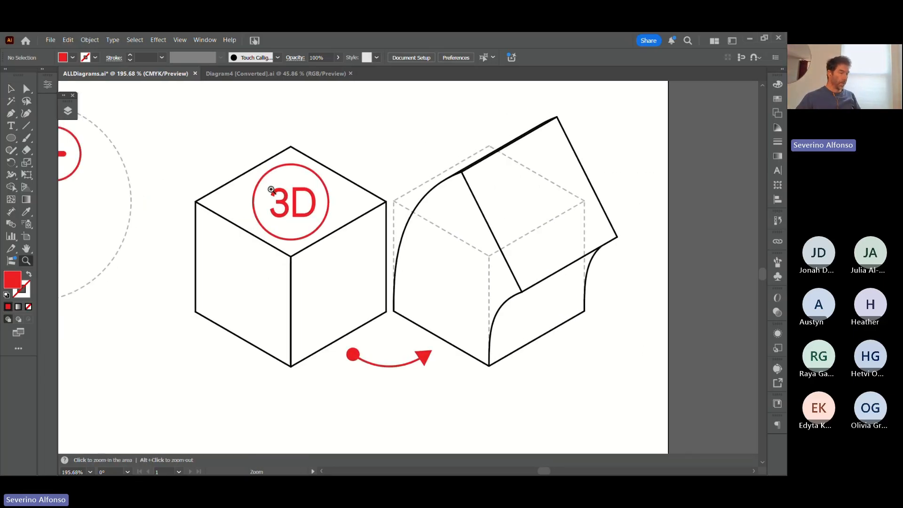
{"action": "key", "text": "v"}
{"action": "left_click", "coordinate": [68, 111]}
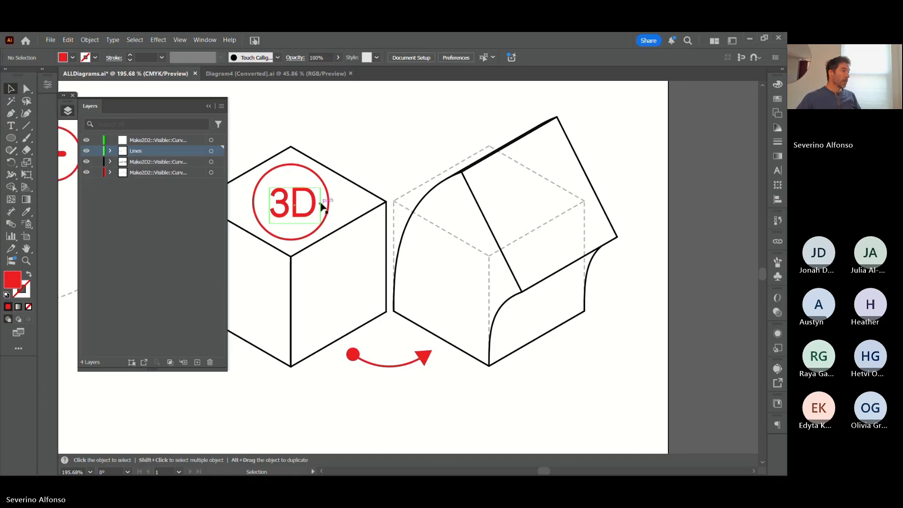
{"action": "left_click", "coordinate": [327, 204]}
{"action": "left_click", "coordinate": [87, 151]}
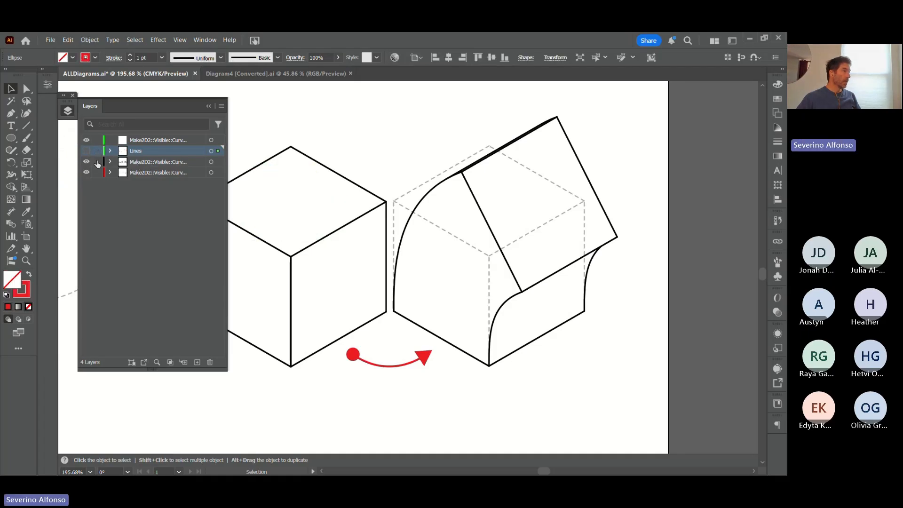
- Select all the lines of the plain cube for the Live Paint Bucket and set the stroke color to black
{"action": "key", "text": "z"}
{"action": "left_click", "coordinate": [332, 270], "text": "alt"}
{"action": "left_click_drag", "start_coordinate": [312, 275], "coordinate": [333, 249]}
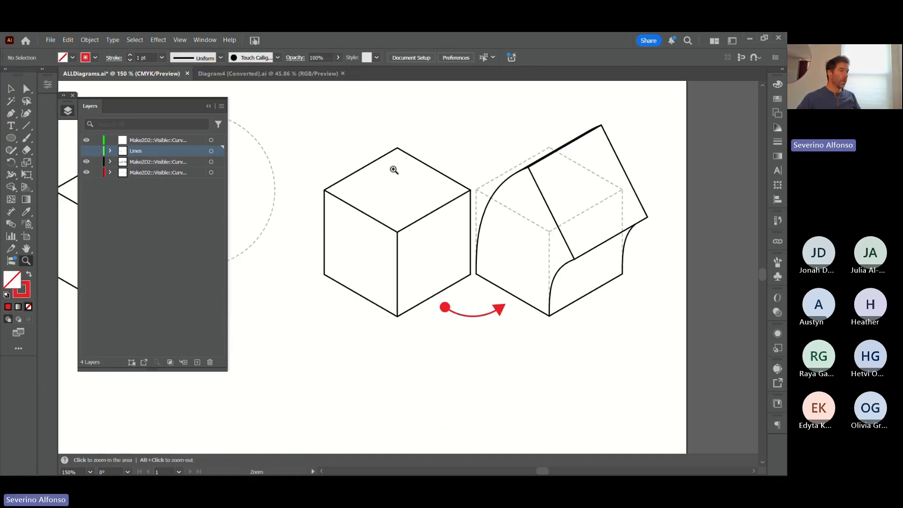
{"action": "key", "text": "v"}
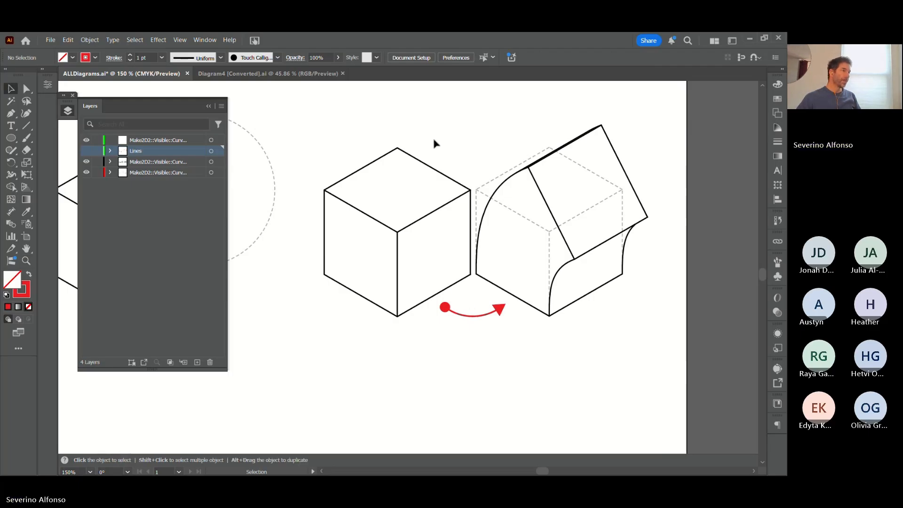
{"action": "key", "text": "k"}
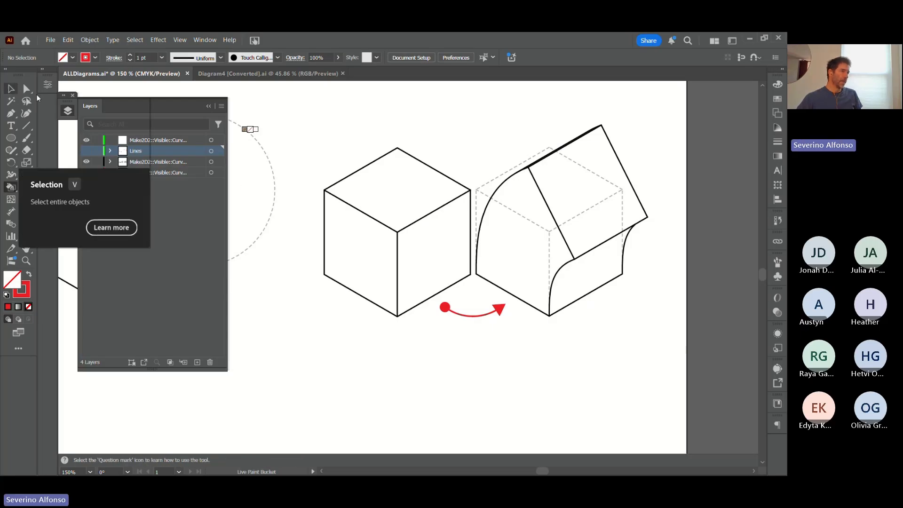
{"action": "left_click", "coordinate": [10, 89]}
{"action": "left_click_drag", "start_coordinate": [440, 123], "coordinate": [334, 299]}
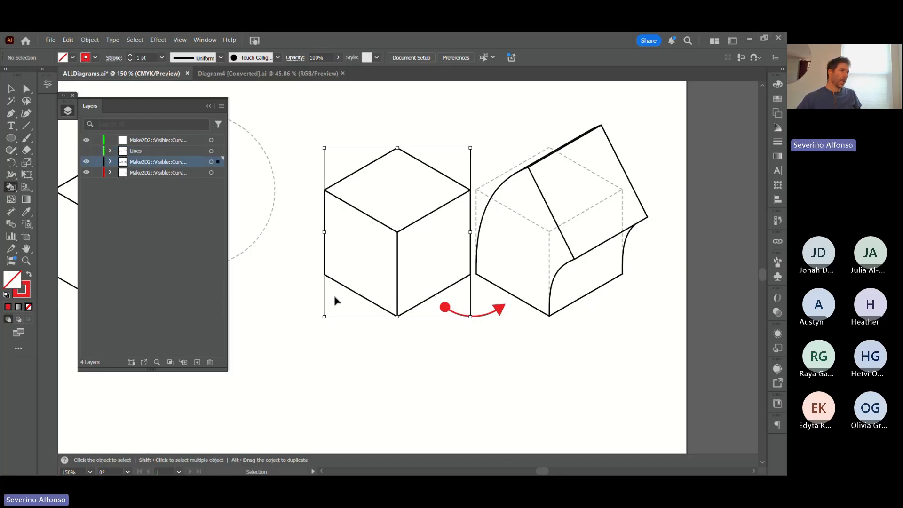
{"action": "key", "text": "k"}
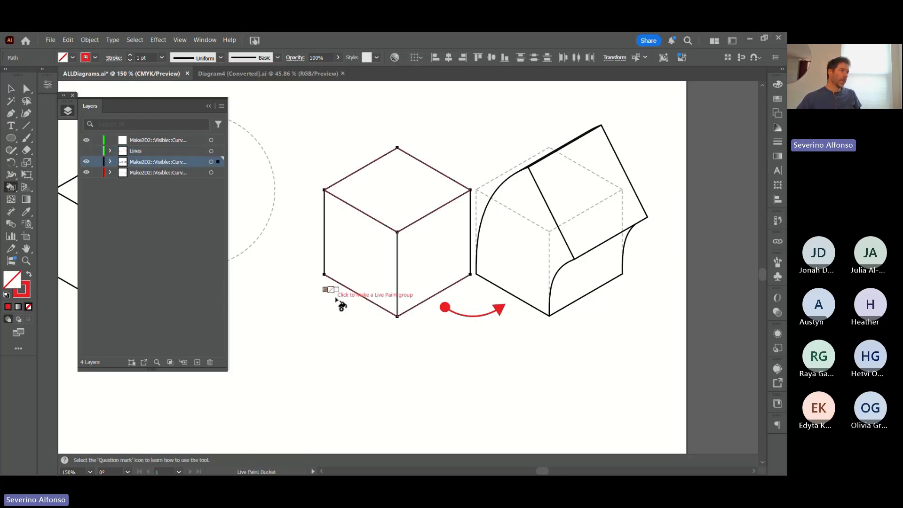
{"action": "double_click", "coordinate": [21, 289]}
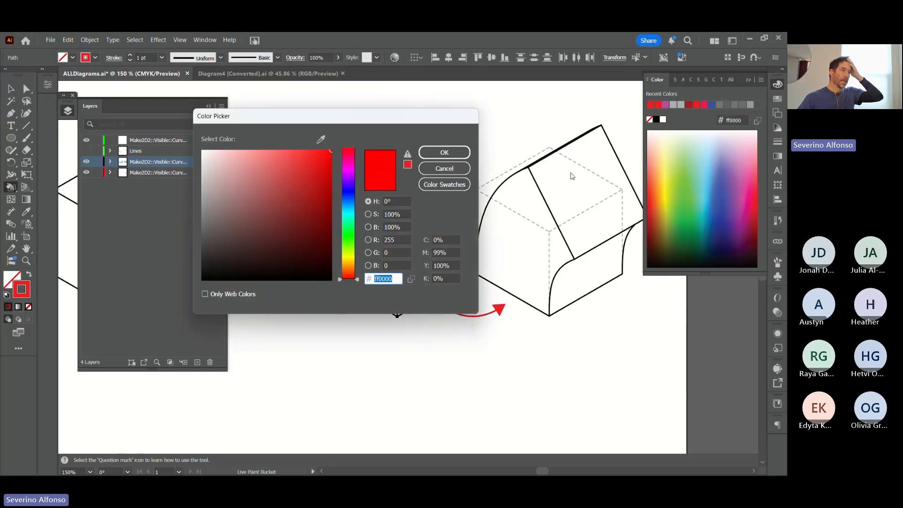
{"action": "left_click", "coordinate": [443, 152]}
{"action": "left_click", "coordinate": [656, 119]}
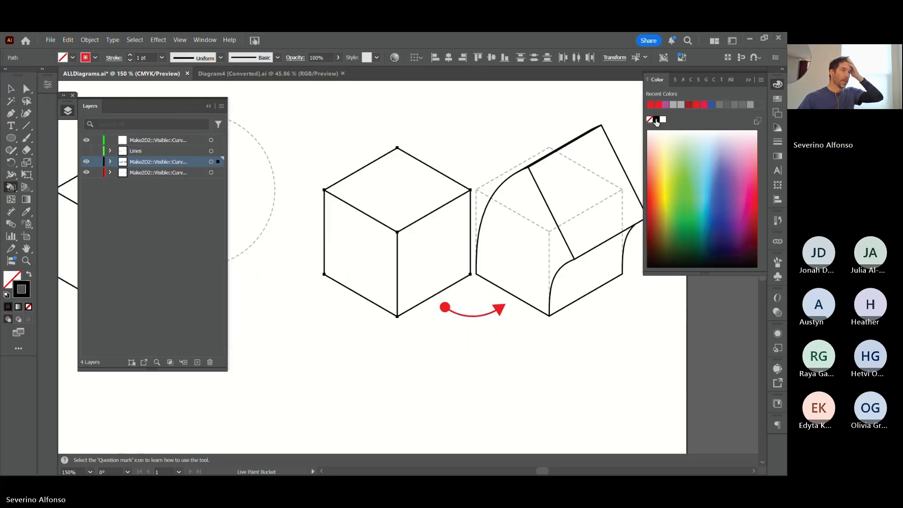
- Set the fill color to blue 0000ff and turn the selected cube lines into a Live Paint group
{"action": "left_click", "coordinate": [13, 277]}
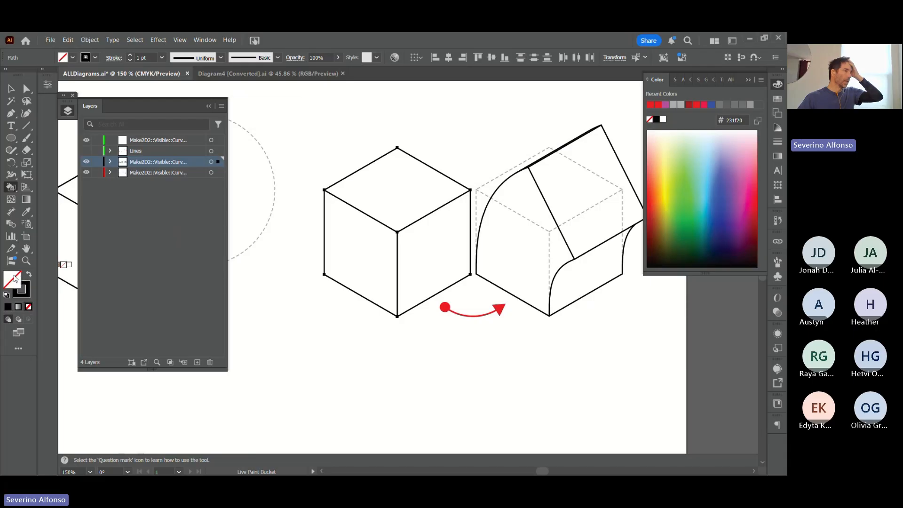
{"action": "double_click", "coordinate": [15, 278]}
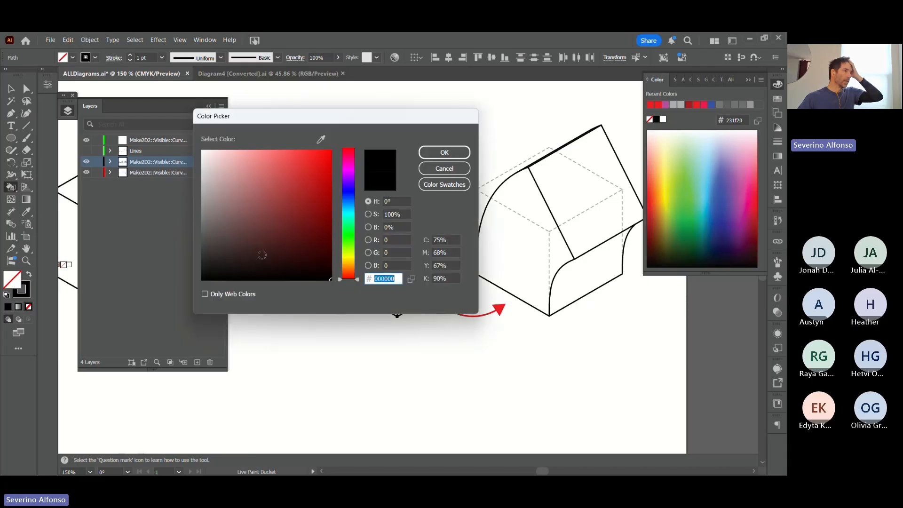
{"action": "left_click", "coordinate": [349, 200]}
{"action": "left_click", "coordinate": [443, 152]}
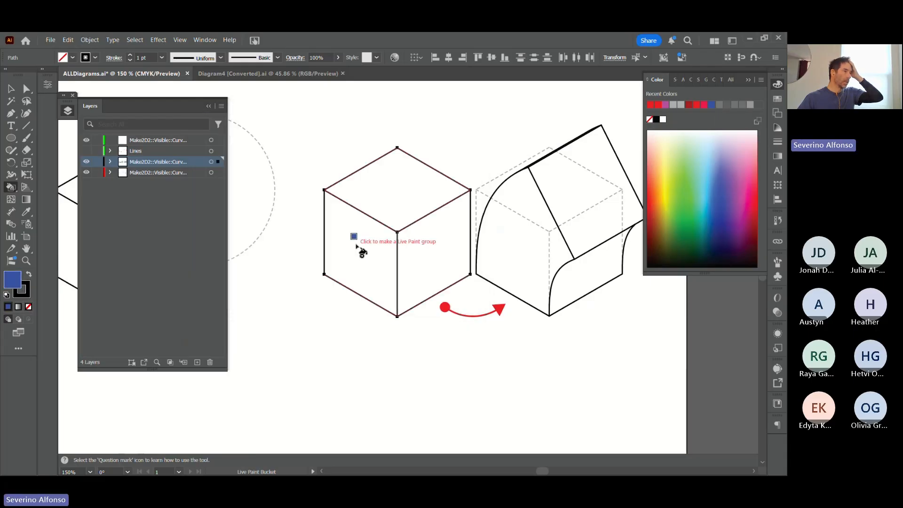
{"action": "left_click", "coordinate": [362, 253]}
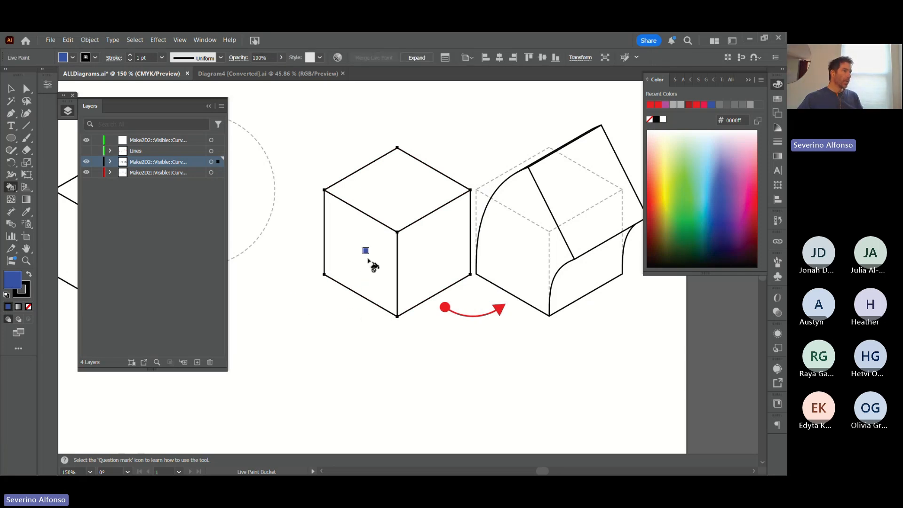
- Toggle the Lines layer on and off, try painting the cube's top face blue, and undo the paint
{"action": "left_click", "coordinate": [86, 150]}
{"action": "left_click", "coordinate": [86, 150]}
{"action": "left_click", "coordinate": [347, 329]}
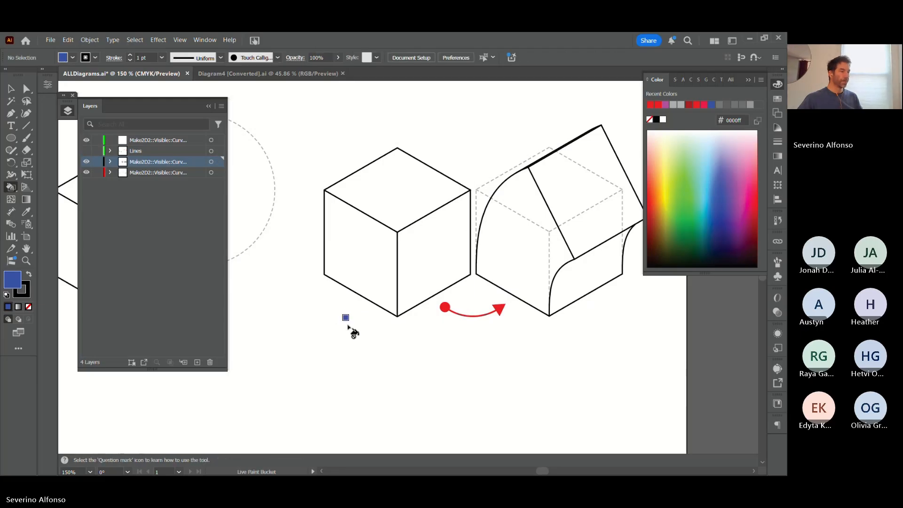
{"action": "key", "text": "v"}
{"action": "mouse_move", "coordinate": [445, 144]}
{"action": "left_mouse_down"}
{"action": "mouse_move", "coordinate": [385, 260]}
{"action": "mouse_move", "coordinate": [398, 178]}
{"action": "mouse_move", "coordinate": [400, 186]}
{"action": "left_mouse_up"}
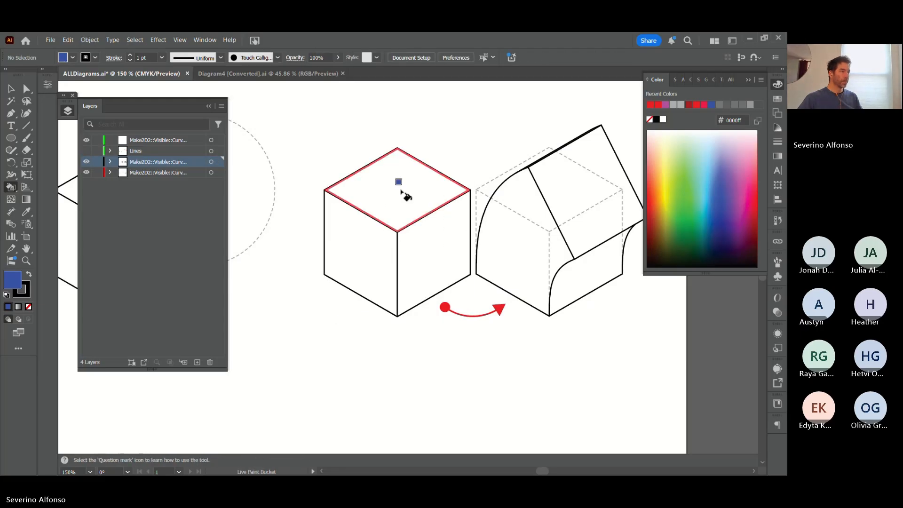
{"action": "left_click", "coordinate": [401, 191]}
{"action": "key", "text": "ctrl+z"}
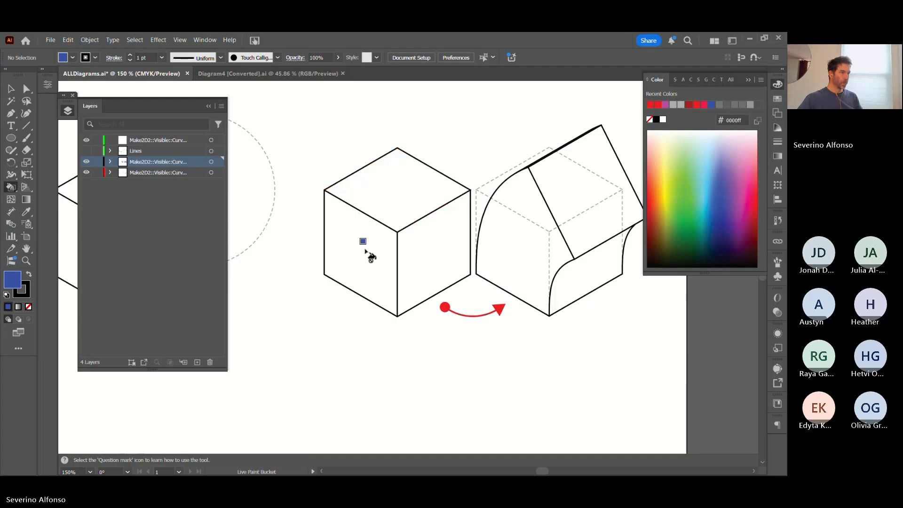
- Try to reselect all the plain cube's lines, without the neighboring shape, for the Live Paint Bucket
{"action": "key", "text": "v"}
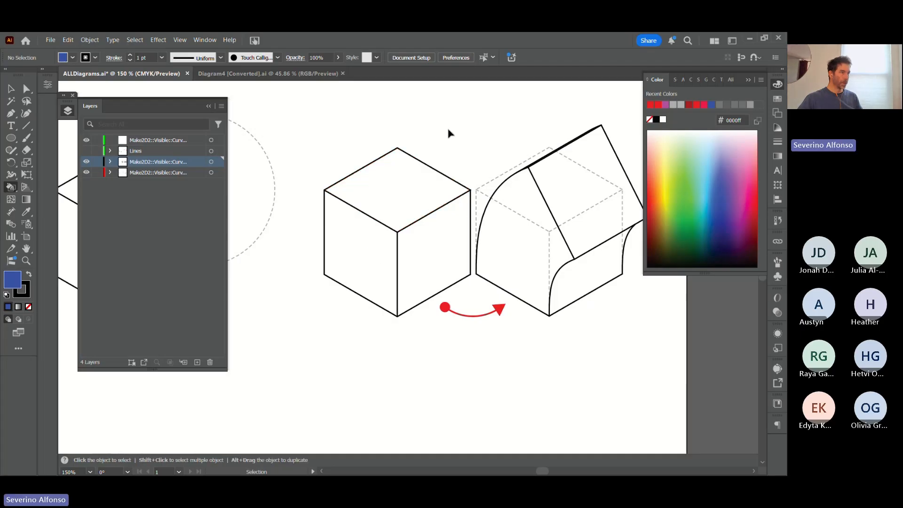
{"action": "mouse_move", "coordinate": [449, 133]}
{"action": "left_mouse_down"}
{"action": "mouse_move", "coordinate": [374, 290]}
{"action": "mouse_move", "coordinate": [332, 298]}
{"action": "left_mouse_up"}
{"action": "left_click", "coordinate": [471, 253]}
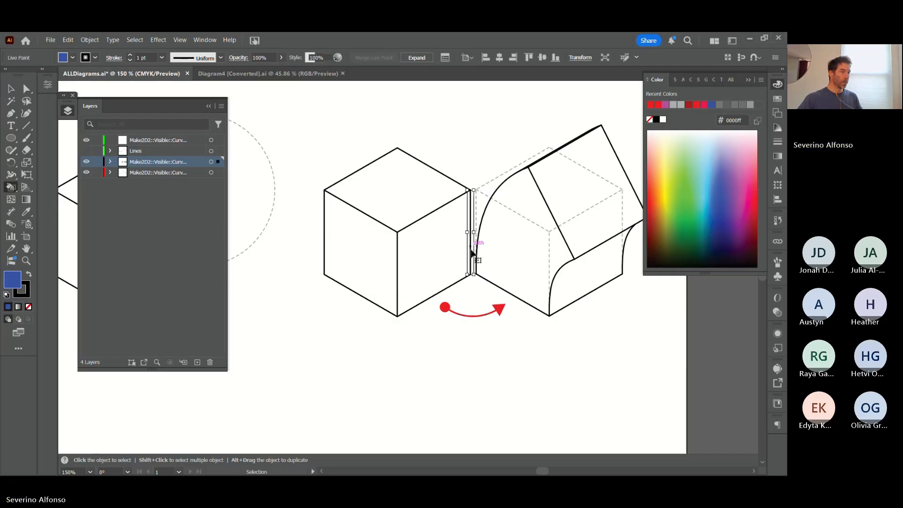
{"action": "key", "text": "k"}
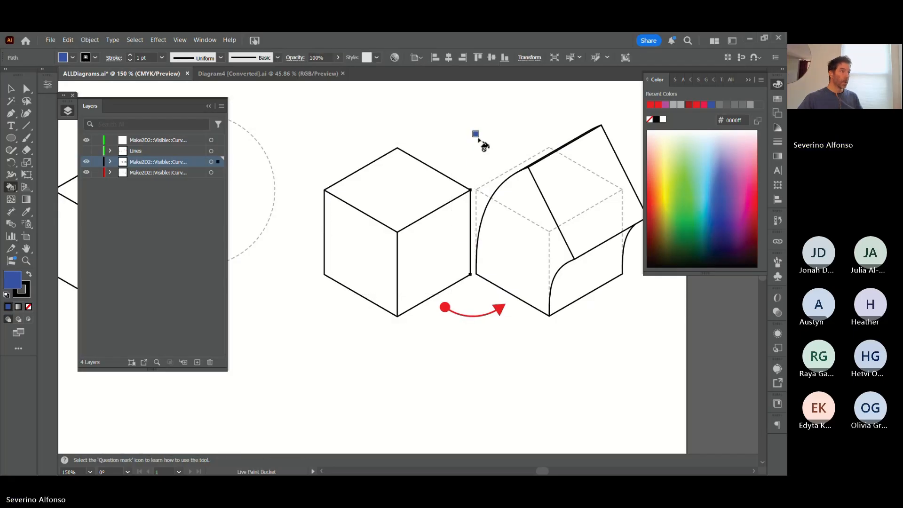
{"action": "key", "text": "v"}
{"action": "mouse_move", "coordinate": [476, 126]}
{"action": "left_mouse_down"}
{"action": "mouse_move", "coordinate": [379, 262]}
{"action": "mouse_move", "coordinate": [301, 289]}
{"action": "left_mouse_up"}
{"action": "key", "text": "k"}
{"action": "key", "text": "v"}
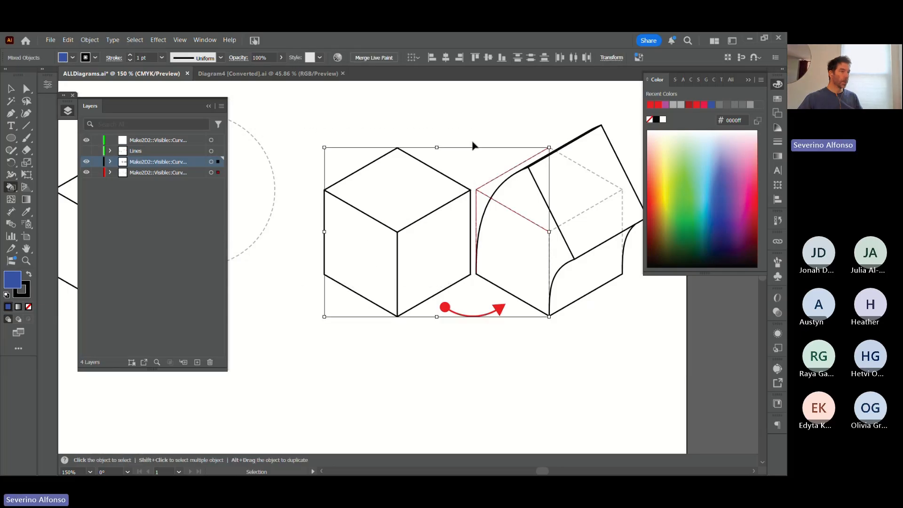
{"action": "left_click", "coordinate": [476, 125]}
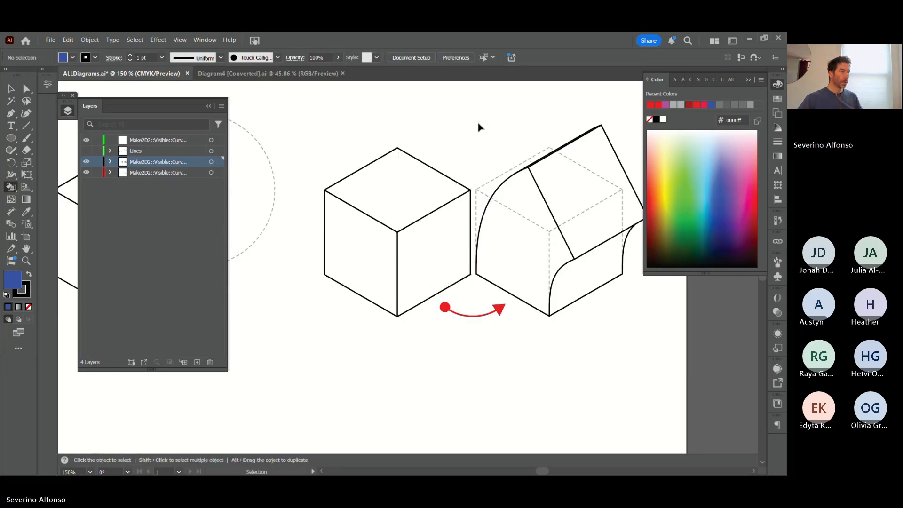
{"action": "left_click_drag", "start_coordinate": [473, 117], "coordinate": [317, 292]}
{"action": "key", "text": "k"}
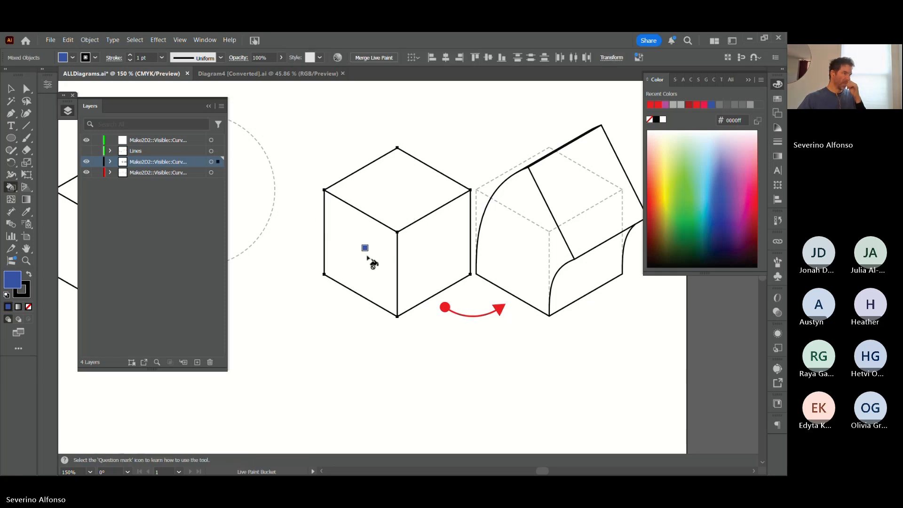
{"action": "key", "text": "v"}
{"action": "left_click", "coordinate": [363, 327]}
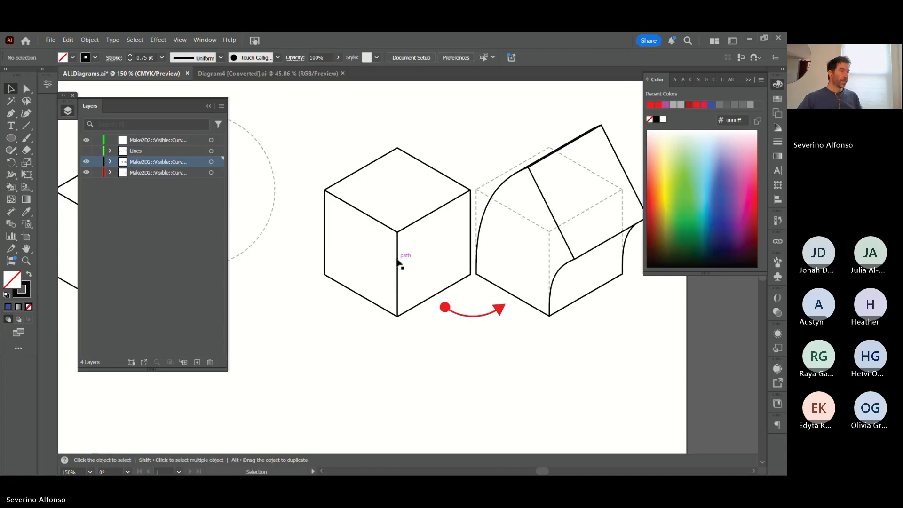
- Undo the Live Paint grouping and check by selection that the cube's front vertical edge is a separate path
{"action": "left_click", "coordinate": [397, 258]}
{"action": "key", "text": "a"}
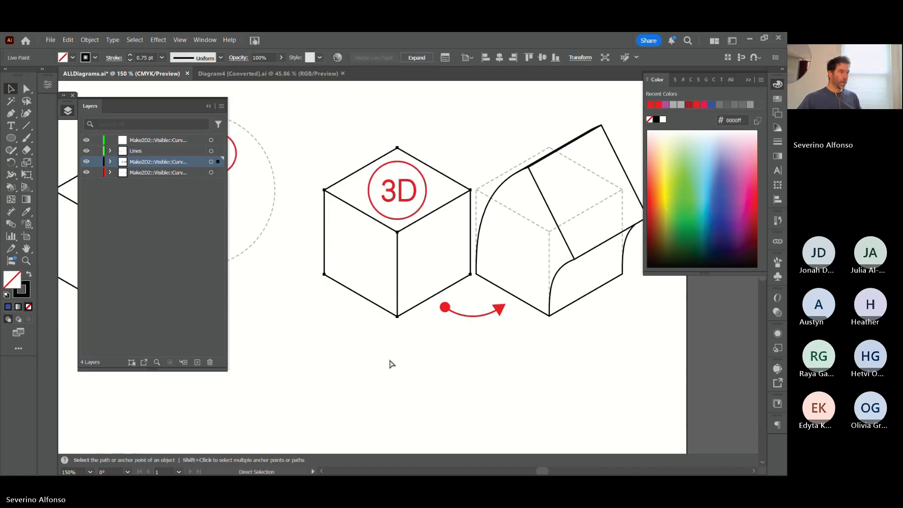
{"action": "left_click", "coordinate": [395, 313]}
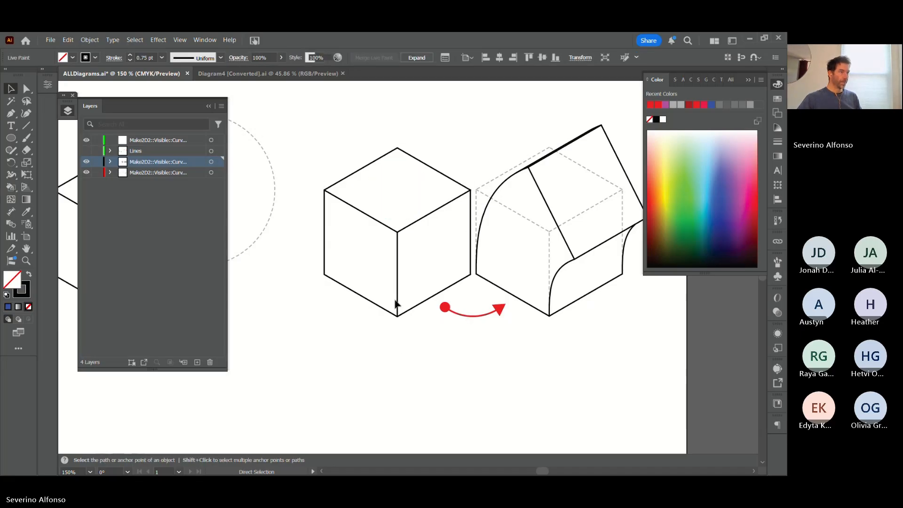
{"action": "left_click", "coordinate": [386, 360], "text": "ctrl"}
{"action": "left_click", "coordinate": [398, 251]}
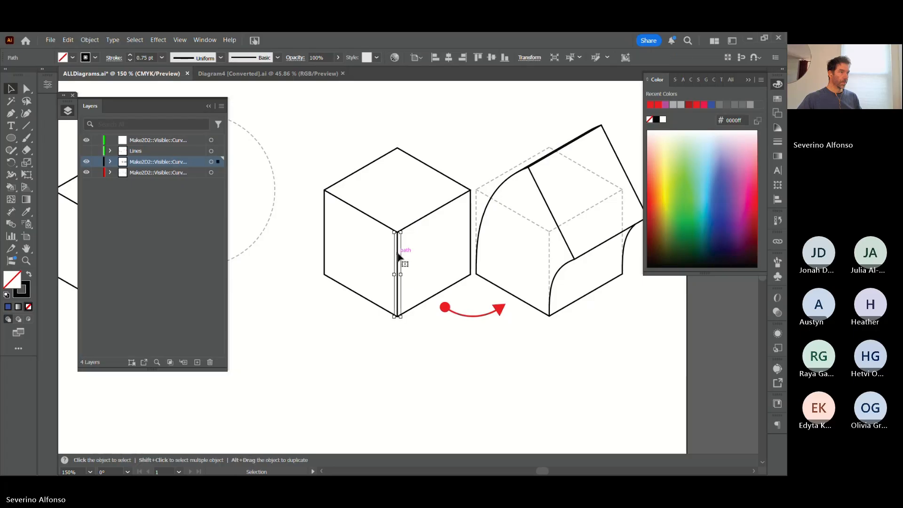
{"action": "left_click", "coordinate": [374, 345]}
- Select all the plain cube's lines, set the fill color to 3700ff, and paint the cube's left face with the Live Paint Bucket
{"action": "left_click_drag", "start_coordinate": [471, 162], "coordinate": [315, 296]}
{"action": "key", "text": "k"}
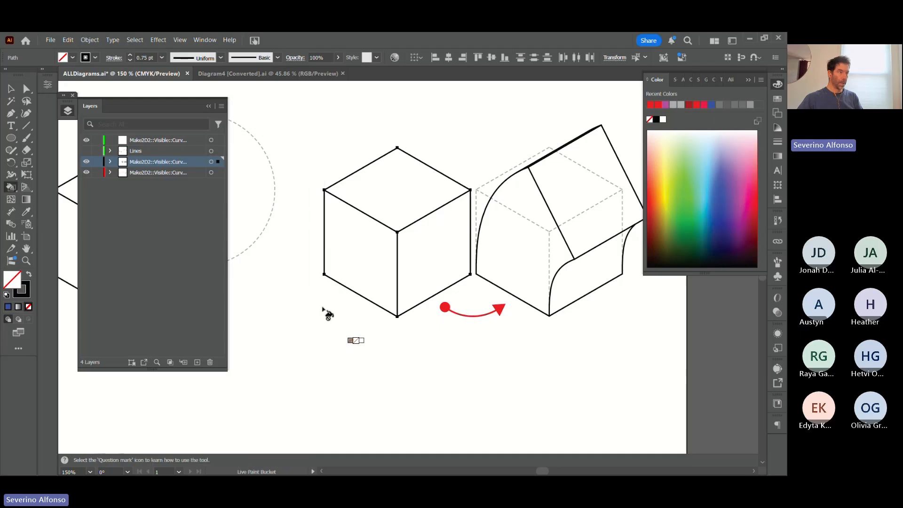
{"action": "double_click", "coordinate": [18, 276]}
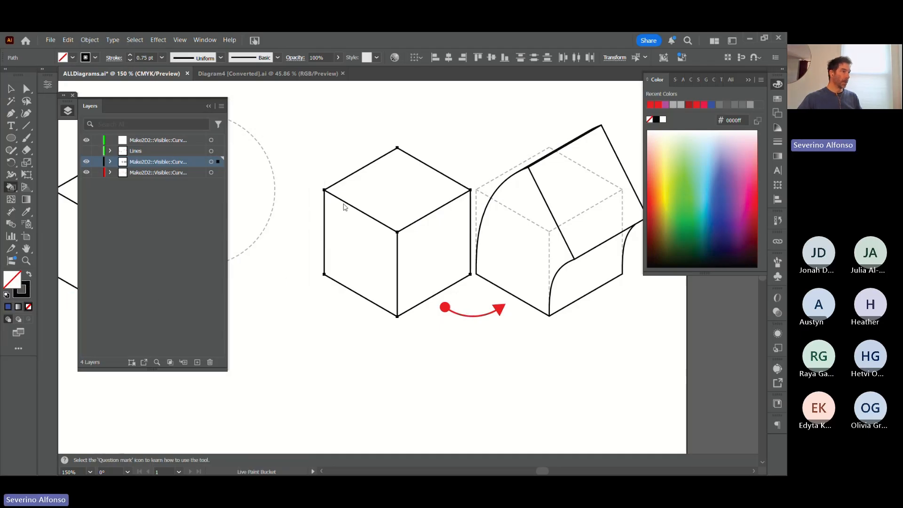
{"action": "left_click", "coordinate": [348, 188]}
{"action": "left_click", "coordinate": [303, 185]}
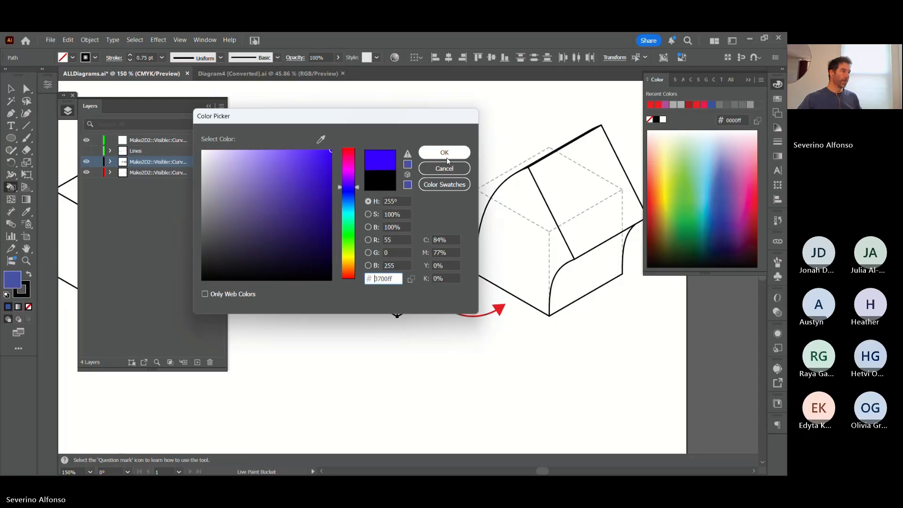
{"action": "left_click", "coordinate": [444, 152]}
{"action": "left_click", "coordinate": [360, 249]}
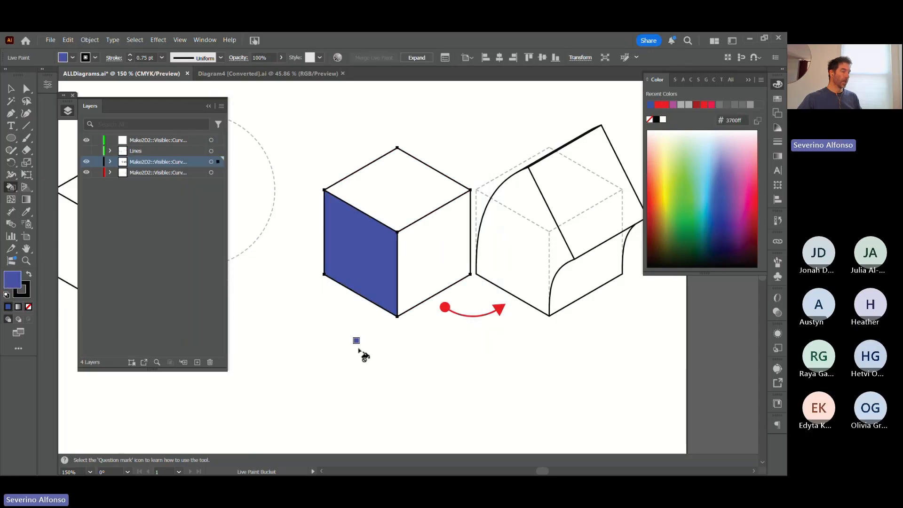
- Change the fill color to light purple ad9cff and repaint the cube's left face with it
{"action": "double_click", "coordinate": [10, 282]}
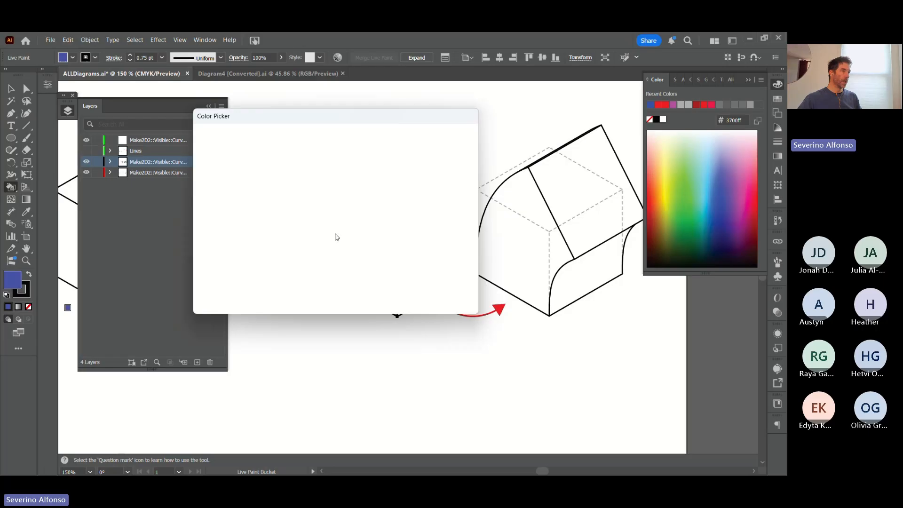
{"action": "left_click_drag", "start_coordinate": [225, 153], "coordinate": [252, 137]}
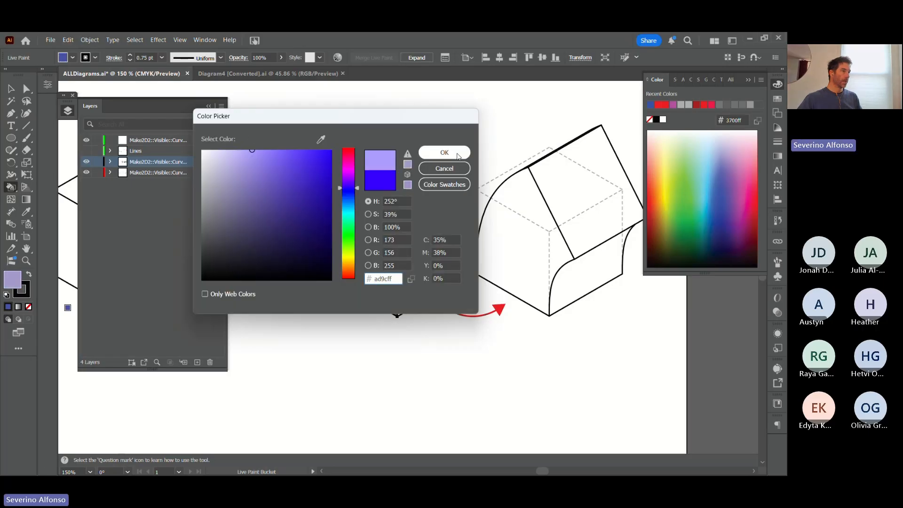
{"action": "left_click", "coordinate": [444, 153]}
{"action": "left_click", "coordinate": [347, 246]}
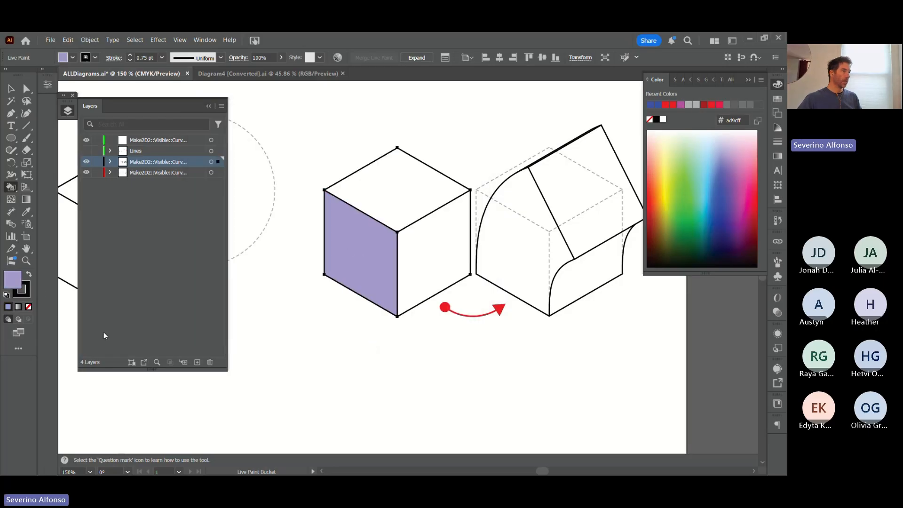
- Set the fill color to red ff4343 and paint the cube's right face with it
{"action": "double_click", "coordinate": [19, 281]}
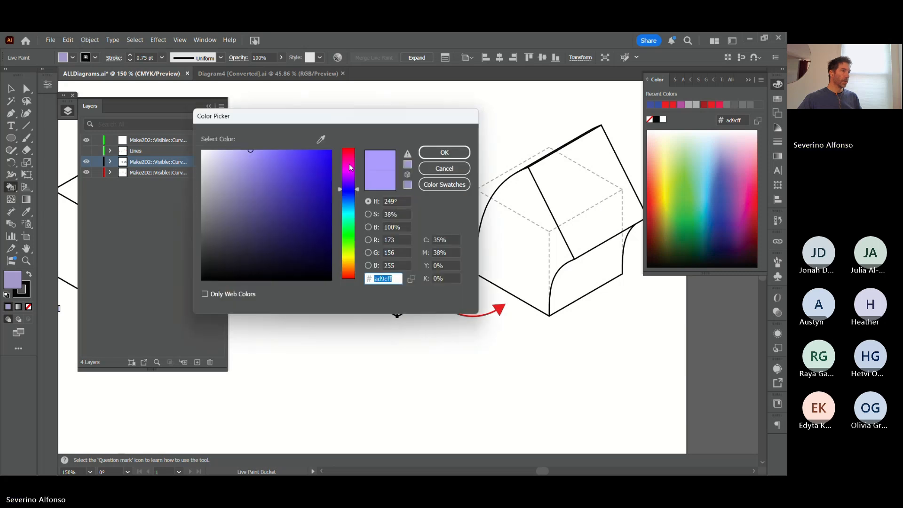
{"action": "left_click", "coordinate": [349, 149]}
{"action": "left_click", "coordinate": [300, 149]}
{"action": "left_click", "coordinate": [444, 152]}
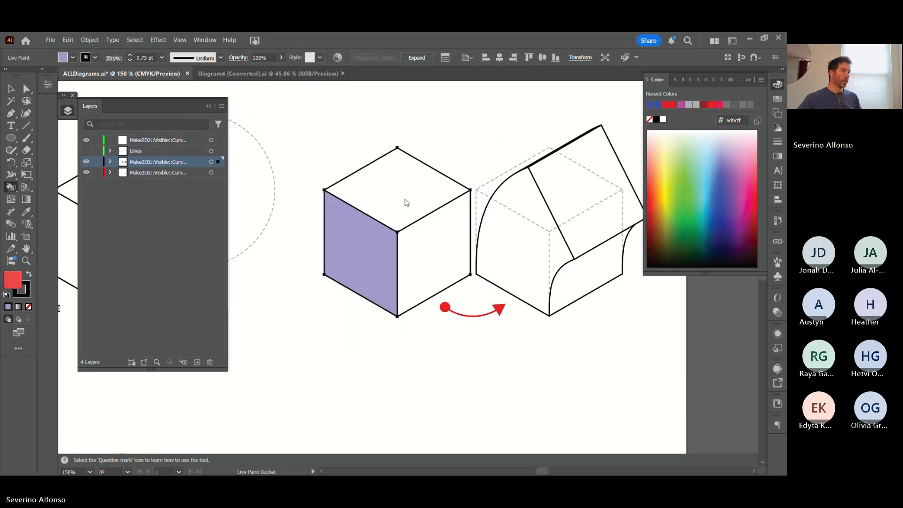
{"action": "left_click", "coordinate": [423, 256]}
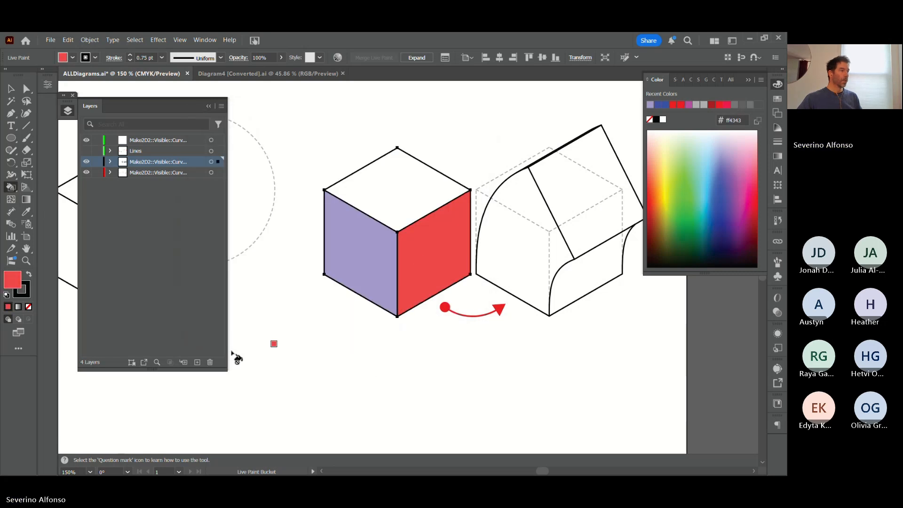
- Set the fill color to pink ff45e5, paint the cube's top face, and deselect the cube
{"action": "double_click", "coordinate": [14, 281]}
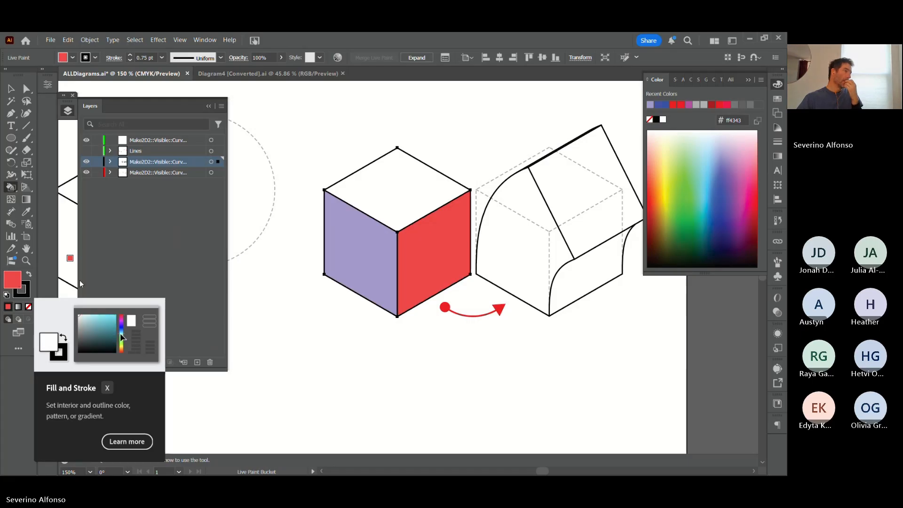
{"action": "left_click", "coordinate": [345, 182]}
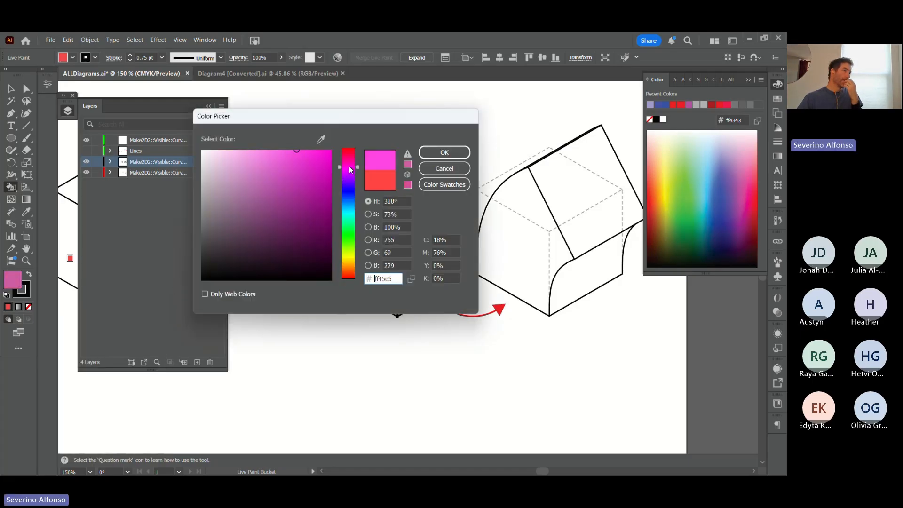
{"action": "left_click", "coordinate": [430, 154]}
{"action": "left_click", "coordinate": [407, 193]}
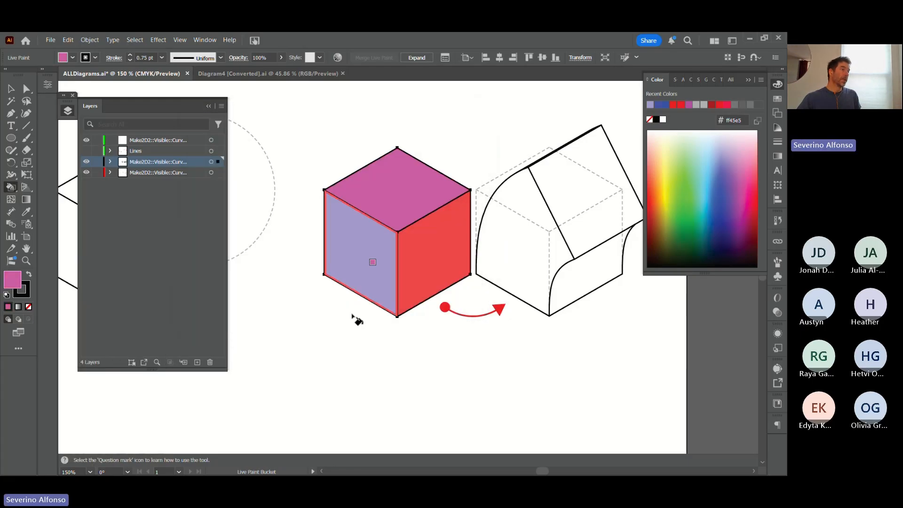
{"action": "left_click", "coordinate": [388, 380], "text": "ctrl"}
{"action": "key", "text": "z"}
{"action": "left_click", "coordinate": [392, 324], "text": "alt"}
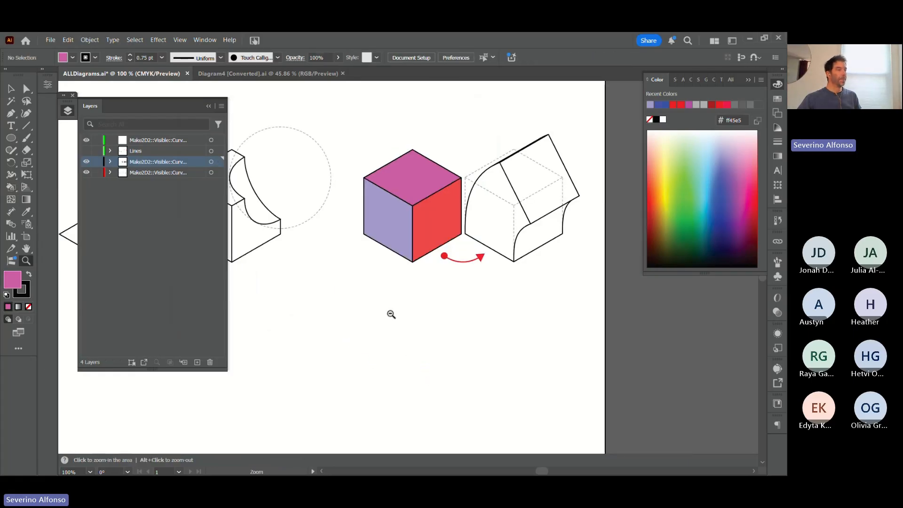
{"action": "left_click", "coordinate": [354, 291], "text": "alt"}
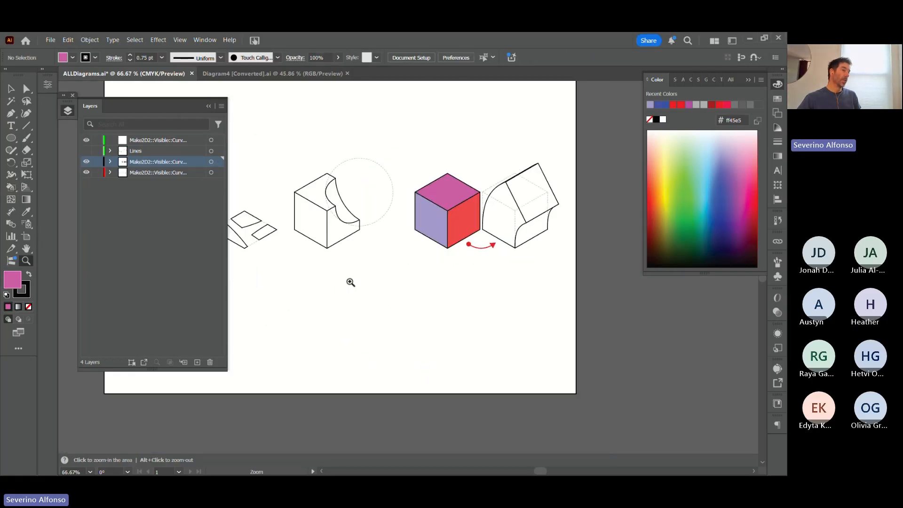
{"action": "left_click_drag", "start_coordinate": [348, 283], "coordinate": [404, 354]}
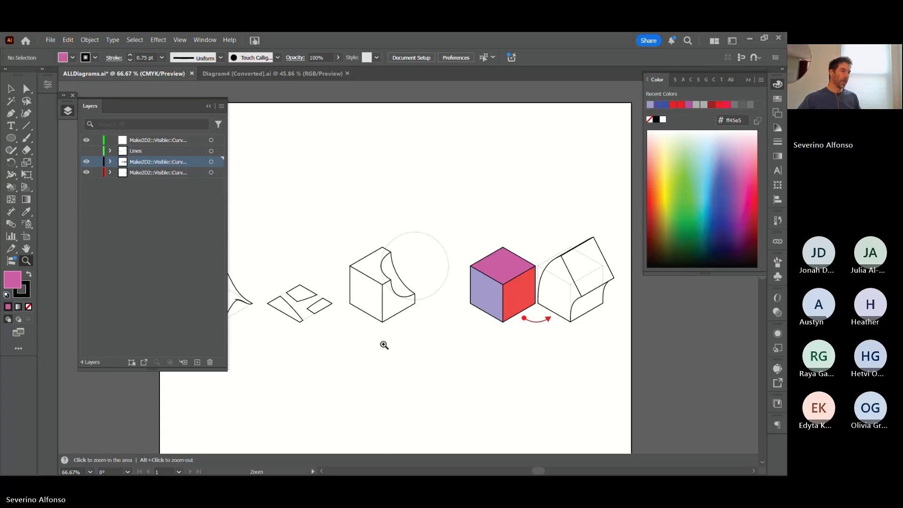
{"action": "left_click_drag", "start_coordinate": [337, 352], "coordinate": [386, 351]}
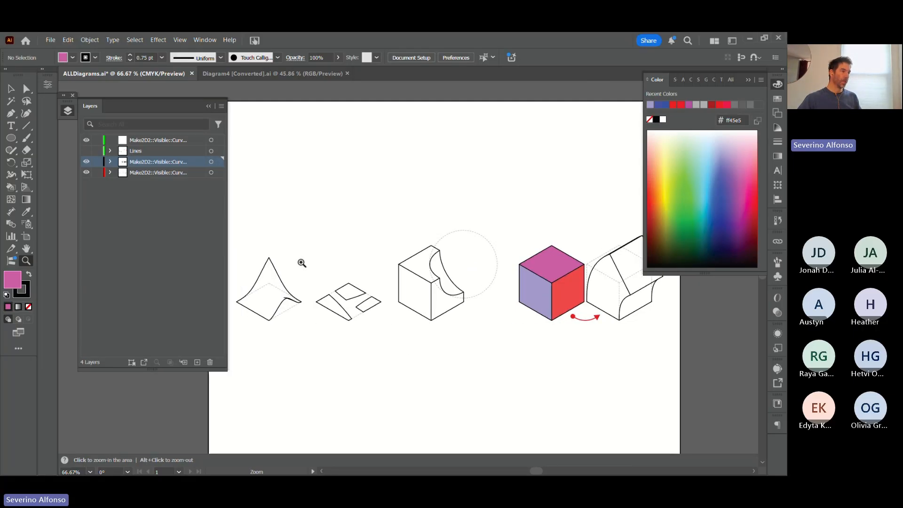
{"action": "left_click_drag", "start_coordinate": [274, 326], "coordinate": [376, 342]}
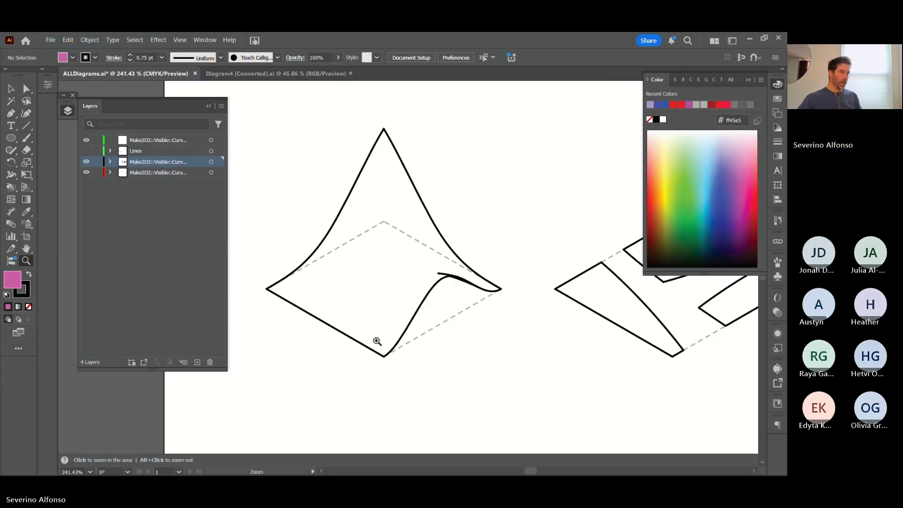
{"action": "key", "text": "v"}
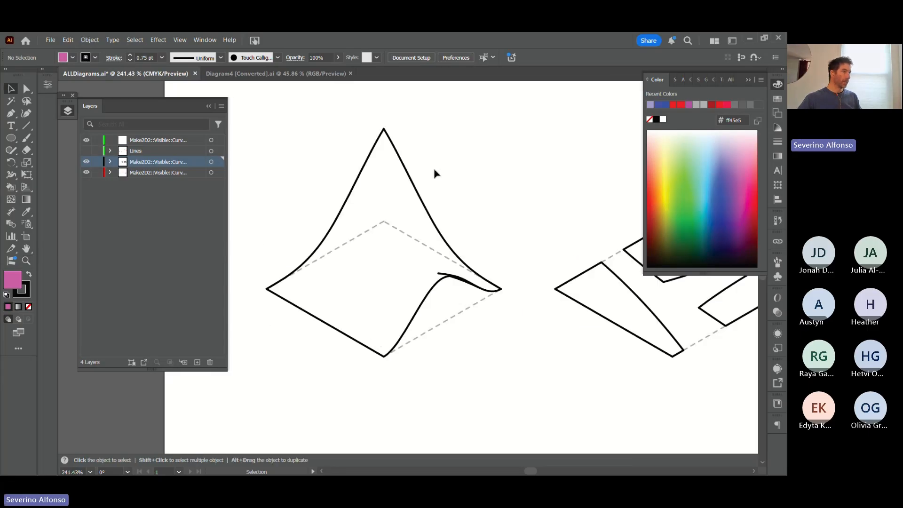
{"action": "left_click", "coordinate": [350, 190]}
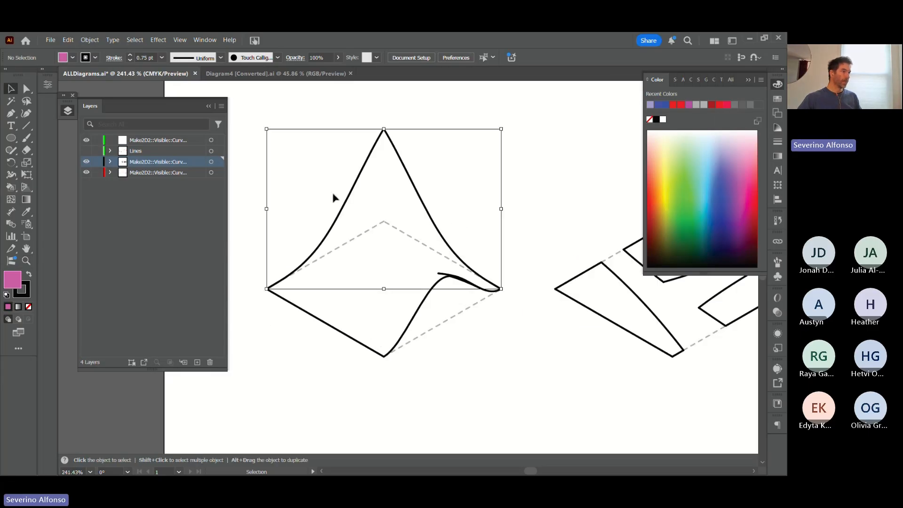
{"action": "left_click", "coordinate": [444, 282], "text": "shift"}
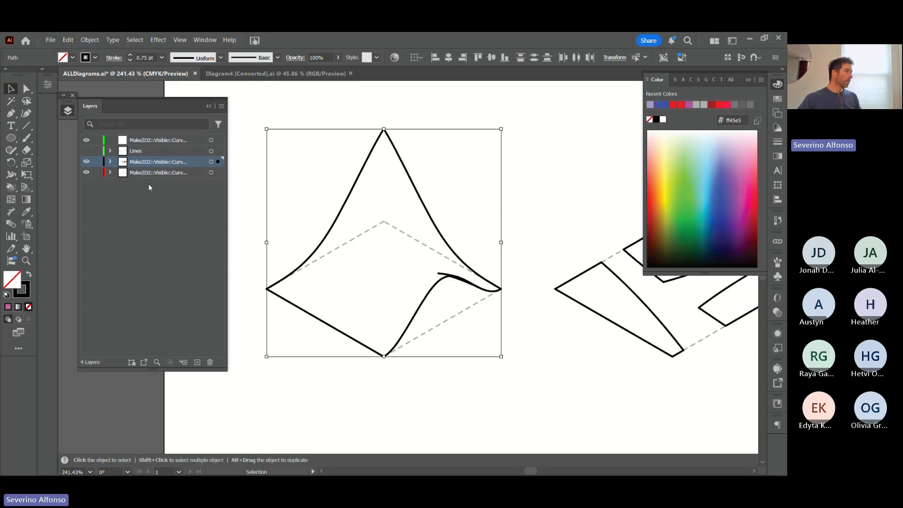
{"action": "left_click", "coordinate": [26, 201]}
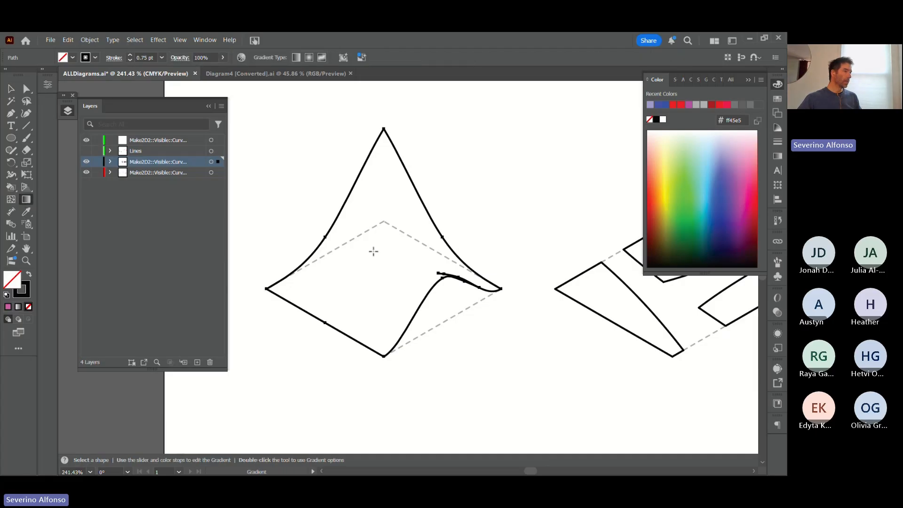
{"action": "left_click", "coordinate": [528, 175], "text": "ctrl"}
- Draw a circle in the empty space below the two flat-surface diagrams and give it the solid pink ff45e5 fill
{"action": "key", "text": "z"}
{"action": "left_click", "coordinate": [489, 334], "text": "alt"}
{"action": "left_click", "coordinate": [476, 358], "text": "alt"}
{"action": "left_click_drag", "start_coordinate": [454, 340], "coordinate": [460, 338]}
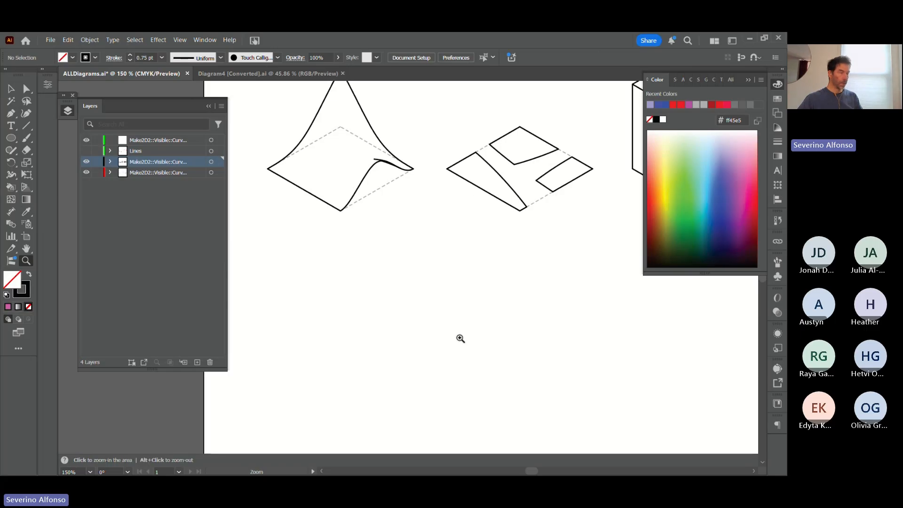
{"action": "left_click", "coordinate": [13, 139]}
{"action": "left_click_drag", "start_coordinate": [359, 292], "coordinate": [472, 405], "text": "shift"}
{"action": "left_click", "coordinate": [540, 373], "text": "ctrl"}
{"action": "key", "text": "v"}
{"action": "left_click", "coordinate": [448, 344]}
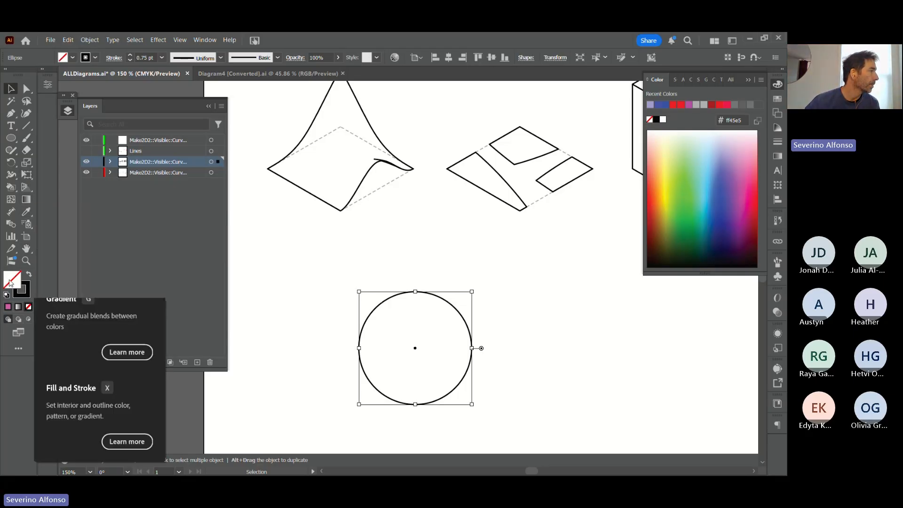
{"action": "left_click", "coordinate": [7, 306]}
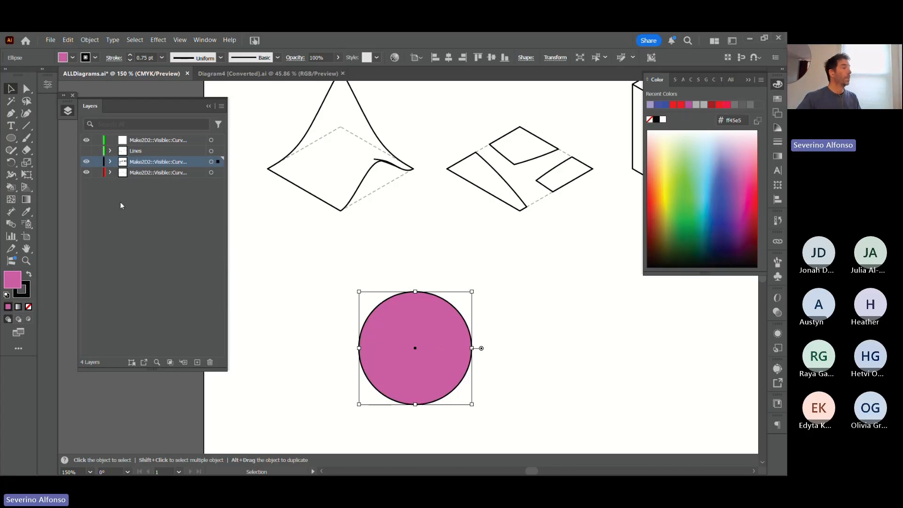
- Apply a linear pink-to-black gradient to the circle's fill
{"action": "key", "text": "g"}
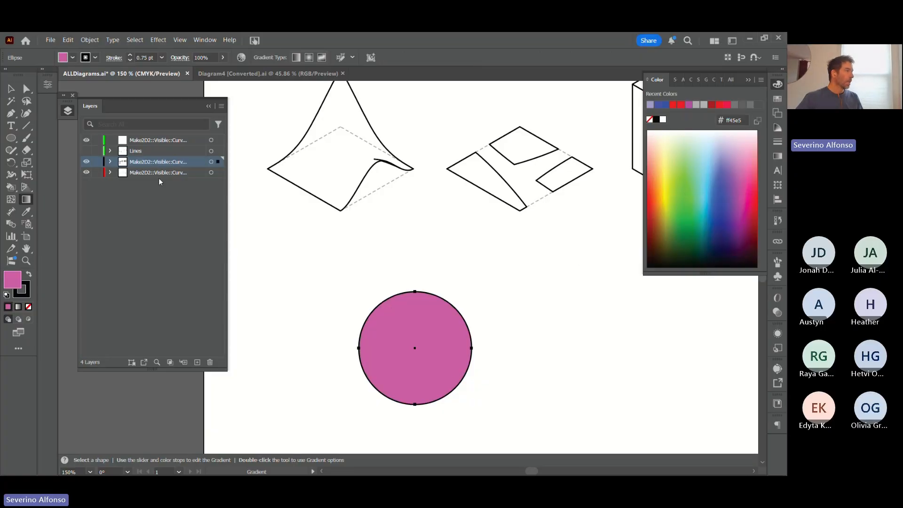
{"action": "left_click", "coordinate": [778, 155]}
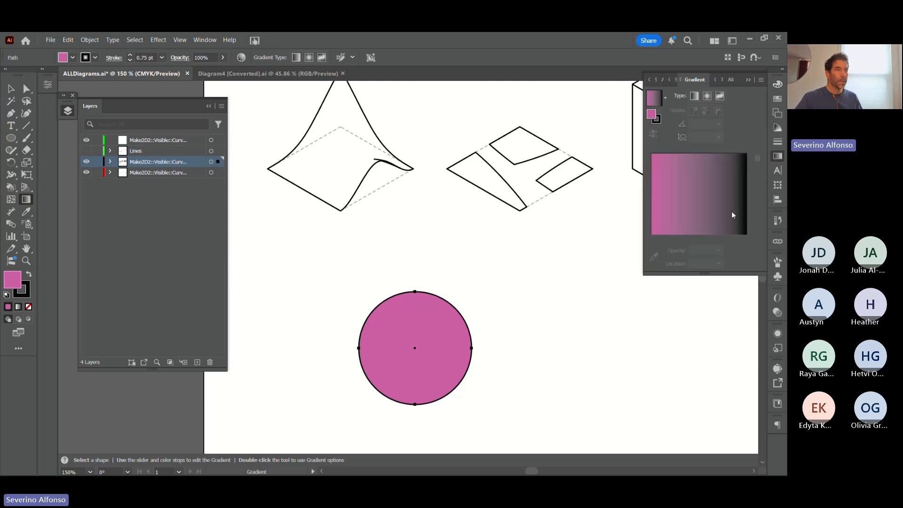
{"action": "left_click", "coordinate": [654, 102]}
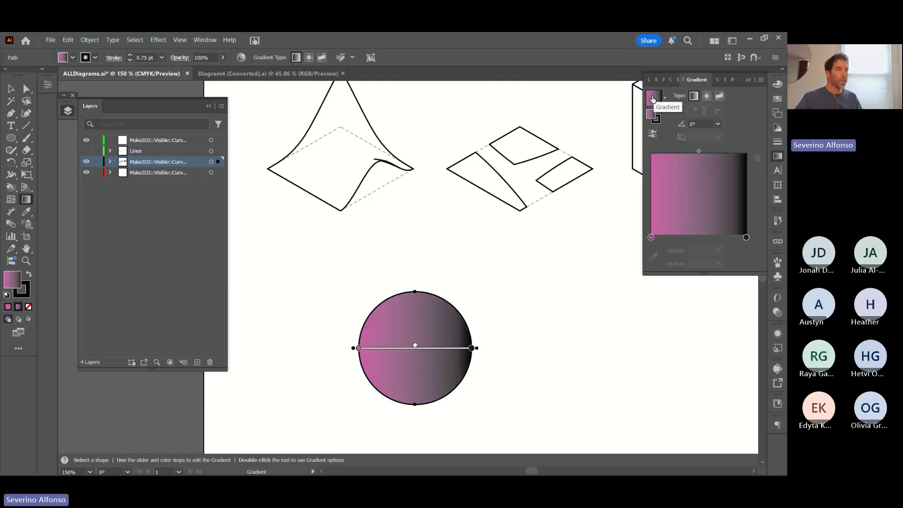
- Shift the gradient's midpoint toward the pink end and move the pink color stop to about 1.1%
{"action": "left_click", "coordinate": [472, 349]}
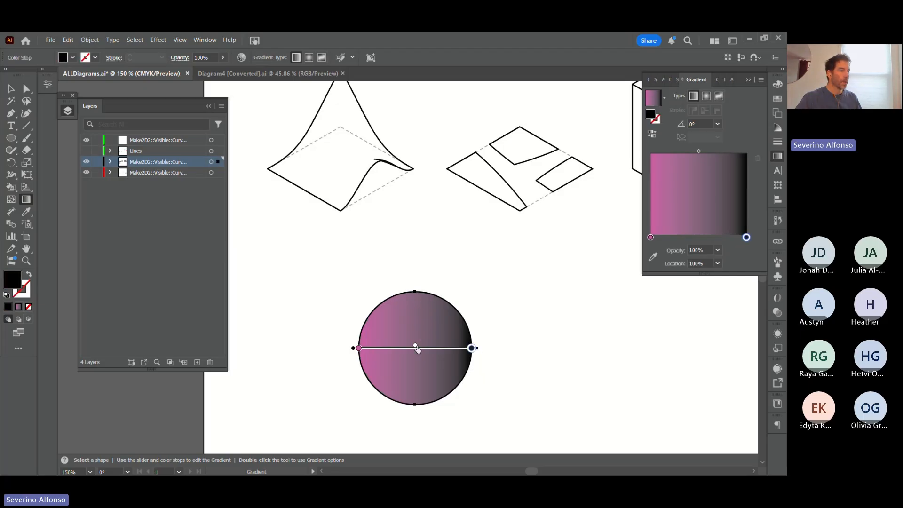
{"action": "mouse_move", "coordinate": [416, 348]}
{"action": "left_mouse_down"}
{"action": "mouse_move", "coordinate": [383, 348]}
{"action": "mouse_move", "coordinate": [402, 347]}
{"action": "left_mouse_up"}
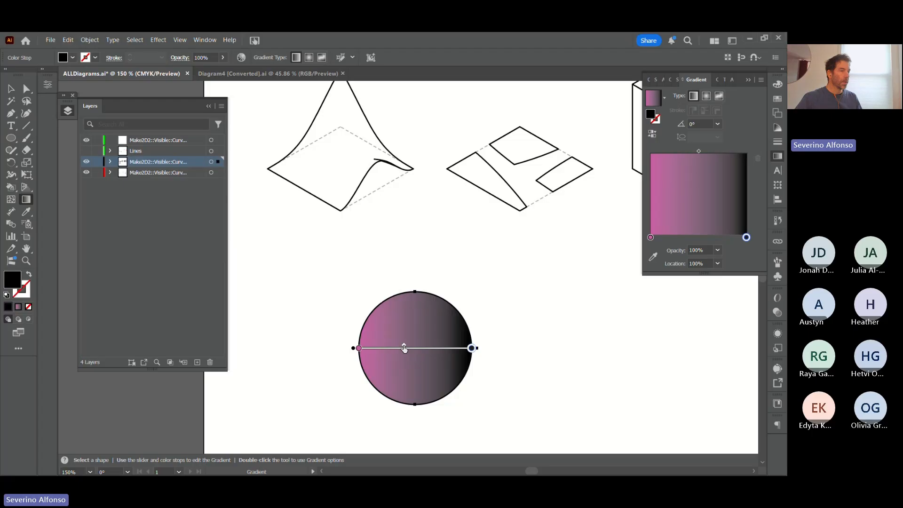
{"action": "left_click", "coordinate": [360, 348]}
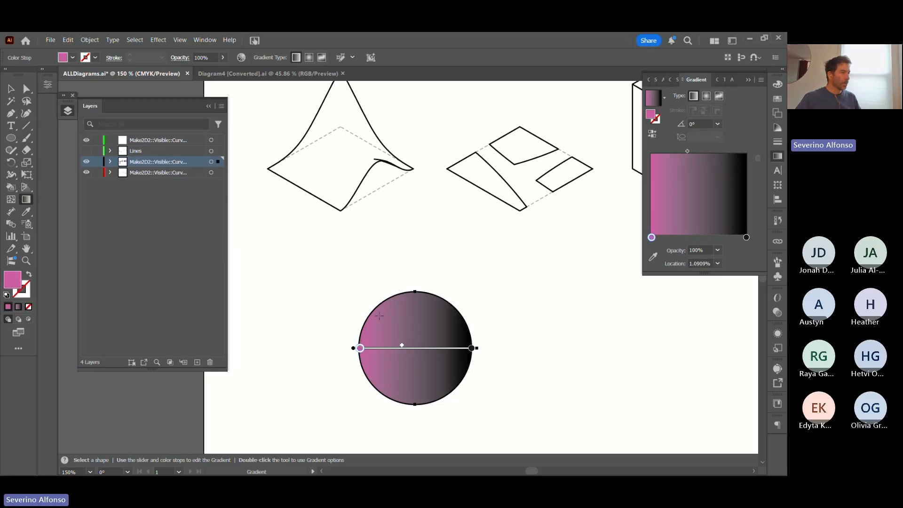
- Redraw the gradient diagonally across the circle at about -58.5° and set its midpoint location to about 47%
{"action": "left_click_drag", "start_coordinate": [380, 316], "coordinate": [490, 377]}
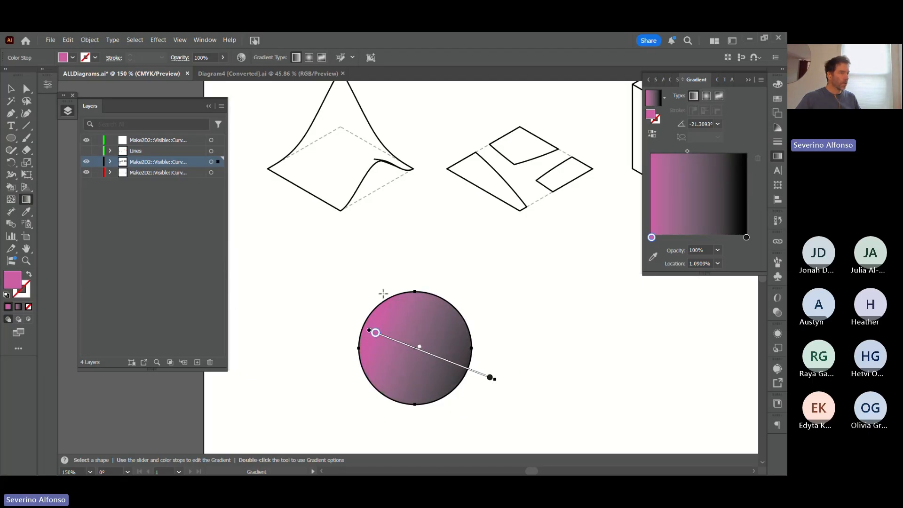
{"action": "left_click_drag", "start_coordinate": [383, 294], "coordinate": [439, 399]}
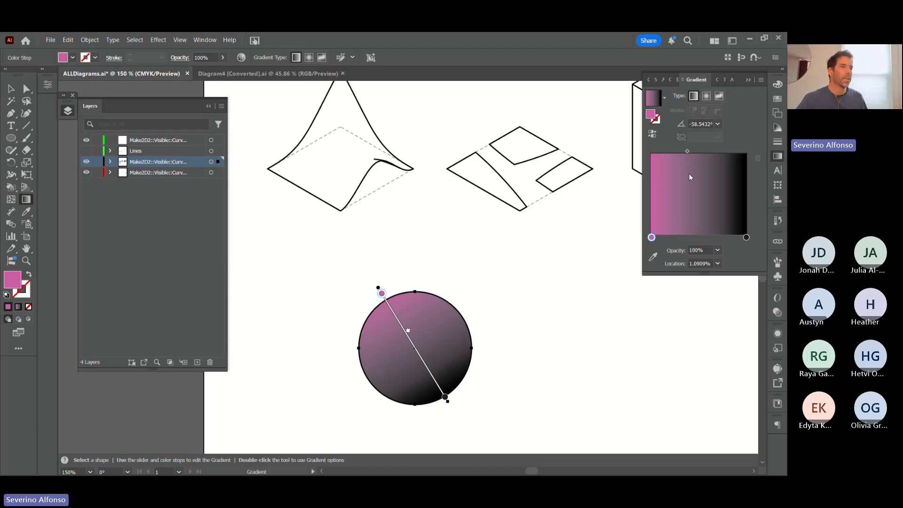
{"action": "left_click_drag", "start_coordinate": [688, 151], "coordinate": [703, 151]}
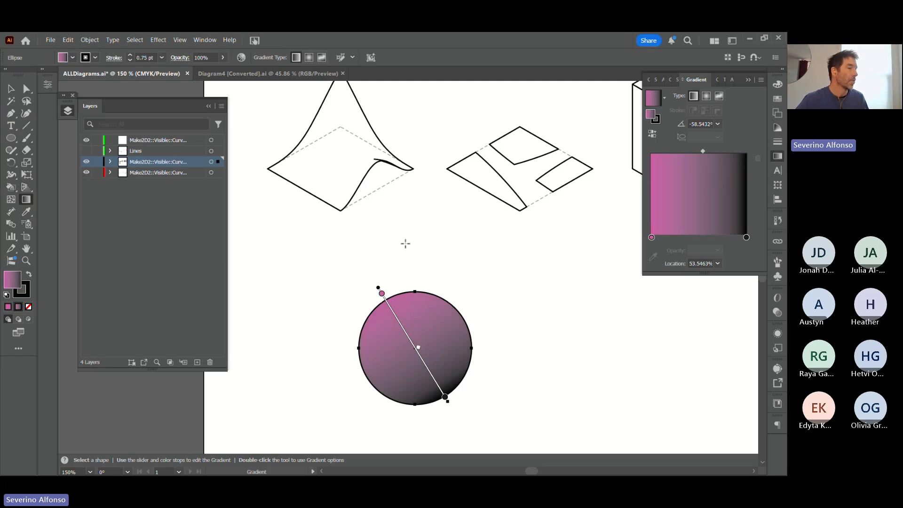
{"action": "left_click_drag", "start_coordinate": [703, 151], "coordinate": [697, 151]}
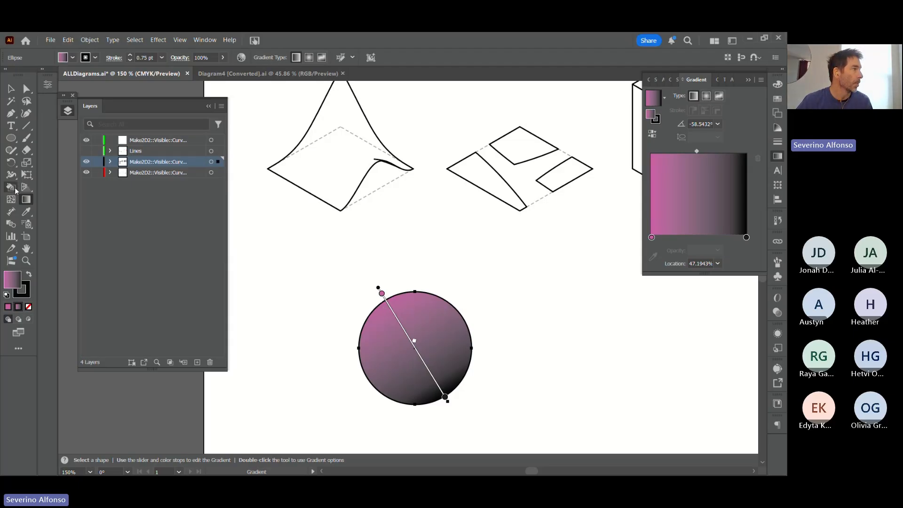
- Redraw the circle's linear gradient at about -18° and shift its midpoint toward the pink end, to about 29.7%
{"action": "mouse_move", "coordinate": [360, 332]}
{"action": "left_mouse_down"}
{"action": "mouse_move", "coordinate": [478, 348]}
{"action": "mouse_move", "coordinate": [414, 349]}
{"action": "mouse_move", "coordinate": [467, 365]}
{"action": "left_mouse_up"}
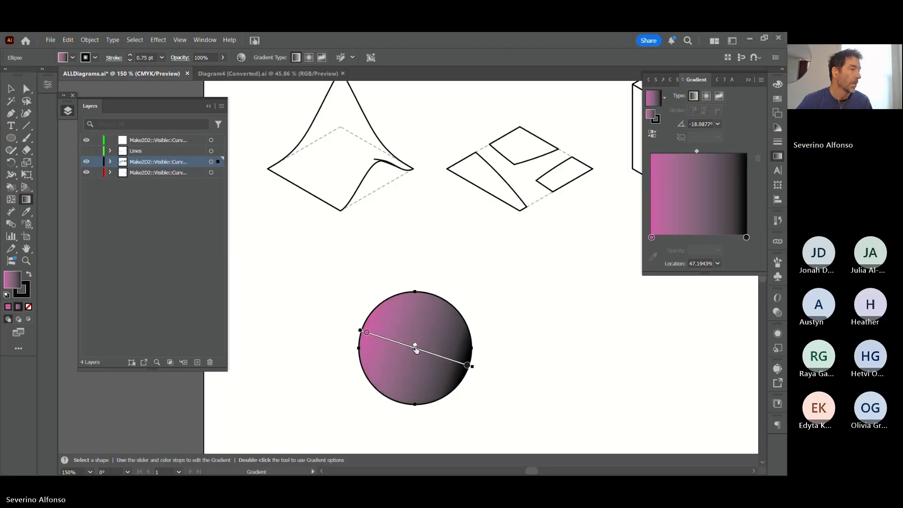
{"action": "left_click_drag", "start_coordinate": [413, 346], "coordinate": [397, 339]}
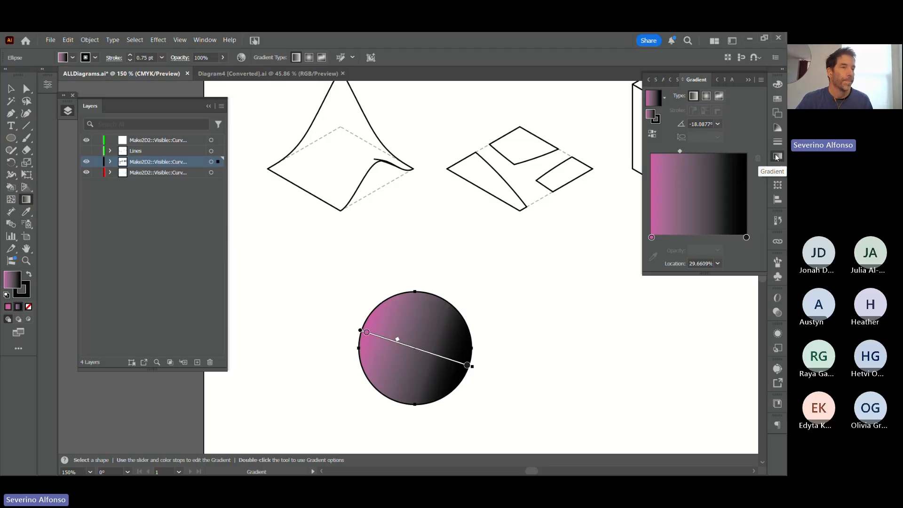
- Change the circle's gradient to radial, redraw it upward at about 102°, and place the pink color stop at about 18.6%
{"action": "left_click", "coordinate": [707, 96]}
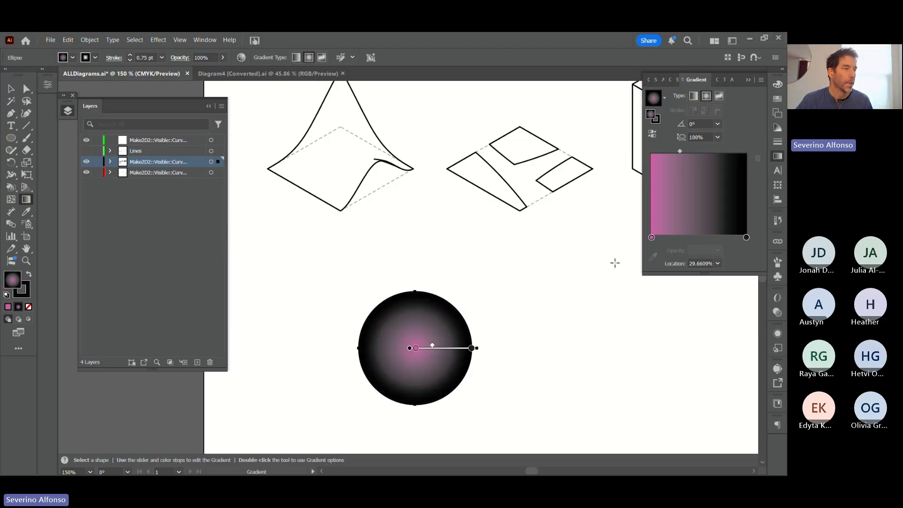
{"action": "left_click_drag", "start_coordinate": [416, 348], "coordinate": [445, 346]}
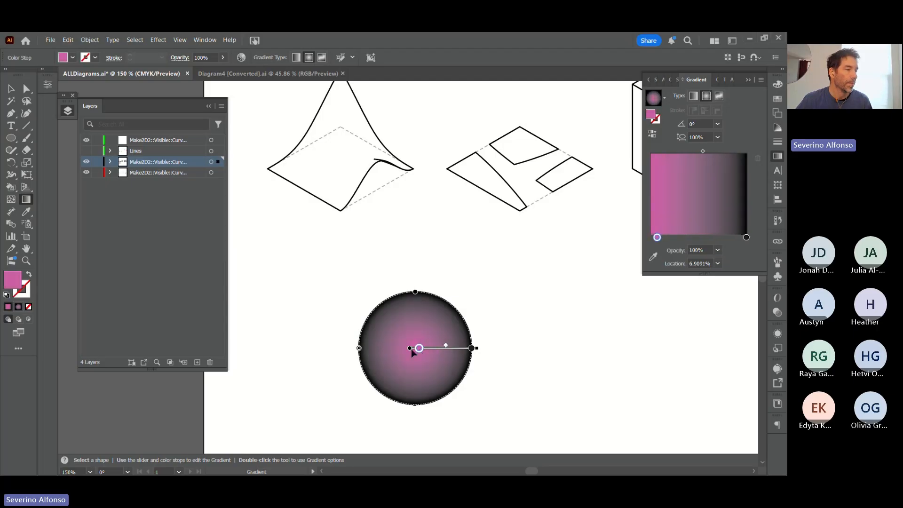
{"action": "left_click_drag", "start_coordinate": [396, 366], "coordinate": [414, 344]}
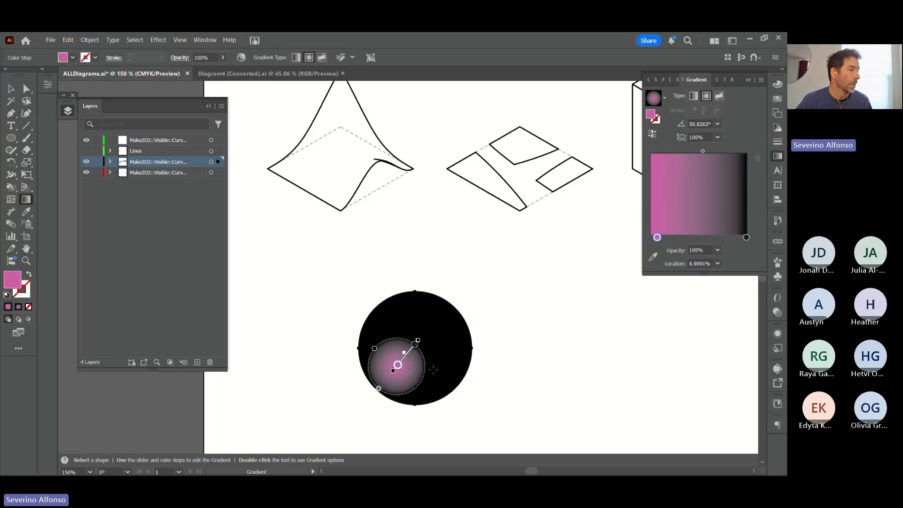
{"action": "left_click_drag", "start_coordinate": [425, 376], "coordinate": [406, 288]}
{"action": "left_click_drag", "start_coordinate": [419, 333], "coordinate": [423, 365]}
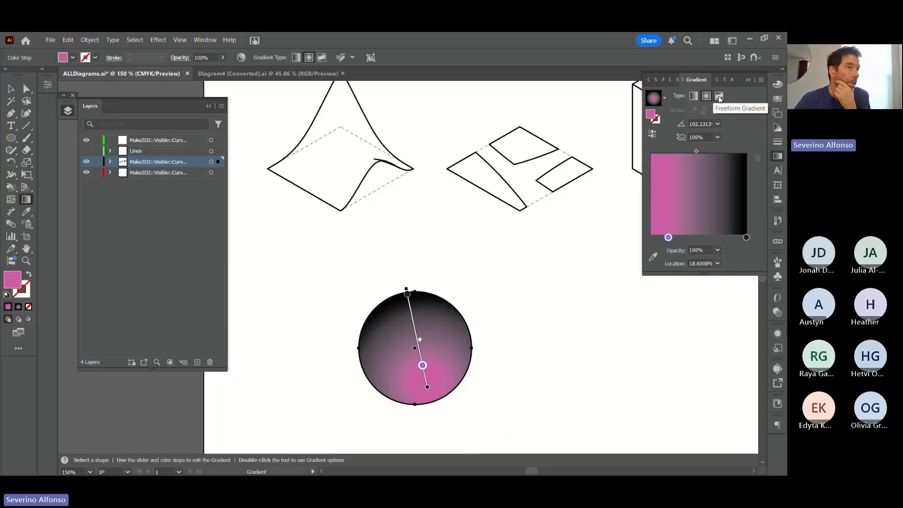
- Switch the circle to a freeform gradient, moving the white point to its lower left and the black point to its upper left
{"action": "left_click", "coordinate": [719, 97]}
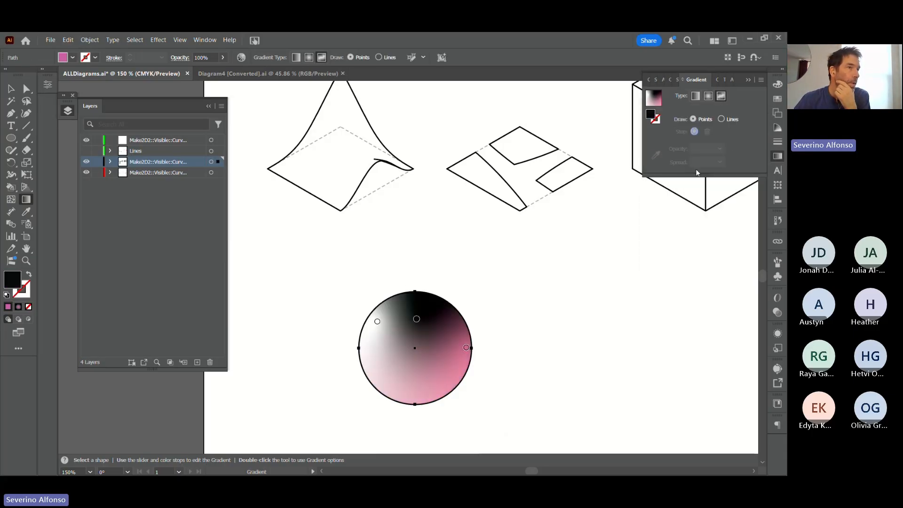
{"action": "left_click", "coordinate": [402, 339]}
{"action": "left_click", "coordinate": [403, 339]}
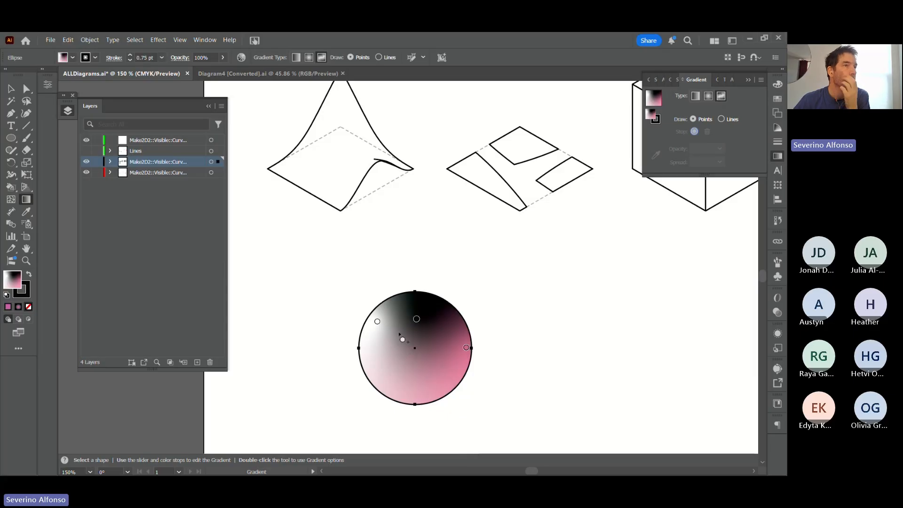
{"action": "left_click_drag", "start_coordinate": [399, 334], "coordinate": [405, 328]}
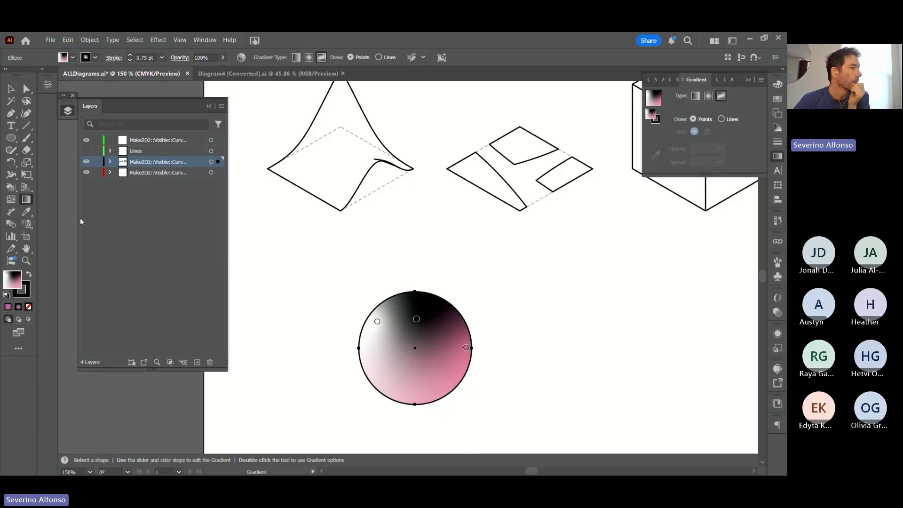
{"action": "left_click_drag", "start_coordinate": [377, 324], "coordinate": [381, 362]}
{"action": "mouse_move", "coordinate": [416, 320]}
{"action": "left_mouse_down"}
{"action": "mouse_move", "coordinate": [400, 320]}
{"action": "mouse_move", "coordinate": [400, 348]}
{"action": "mouse_move", "coordinate": [400, 334]}
{"action": "left_mouse_up"}
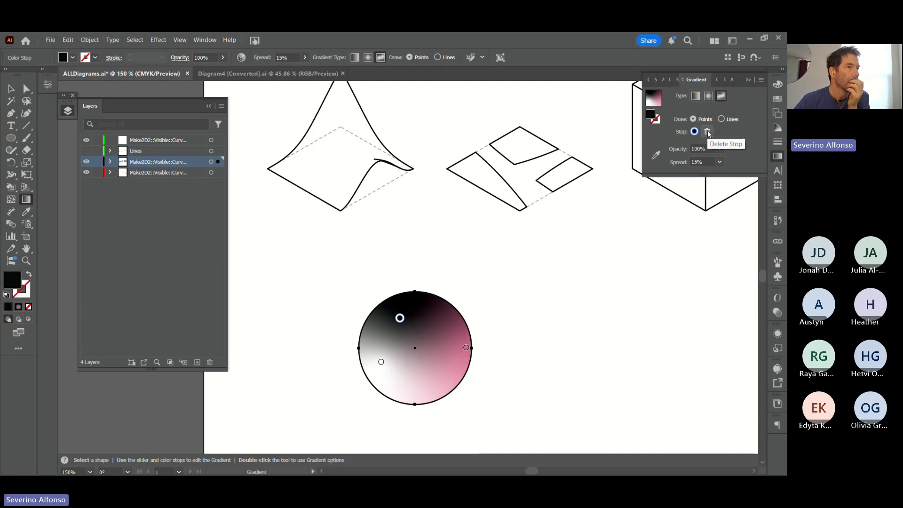
- Add a 100% cyan point in the circle's lower part and reposition the pink, black and white points around the center
{"action": "left_click", "coordinate": [422, 376]}
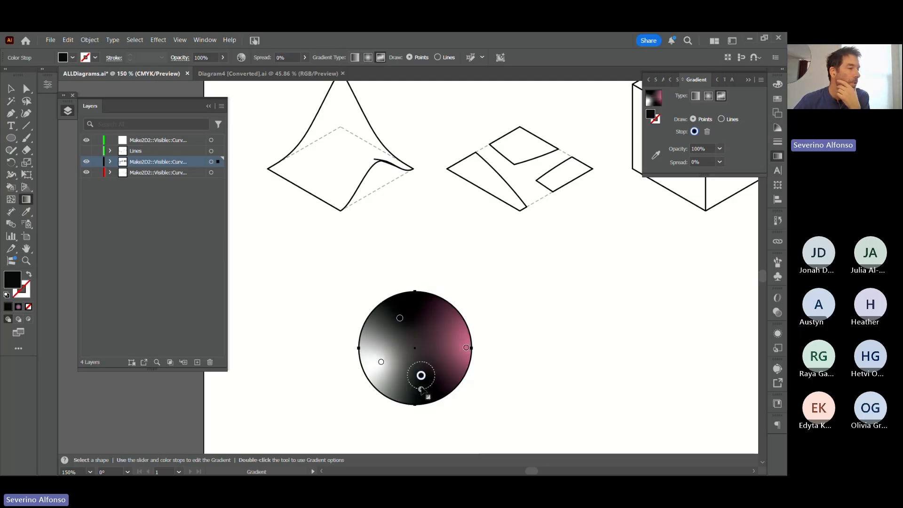
{"action": "double_click", "coordinate": [421, 375]}
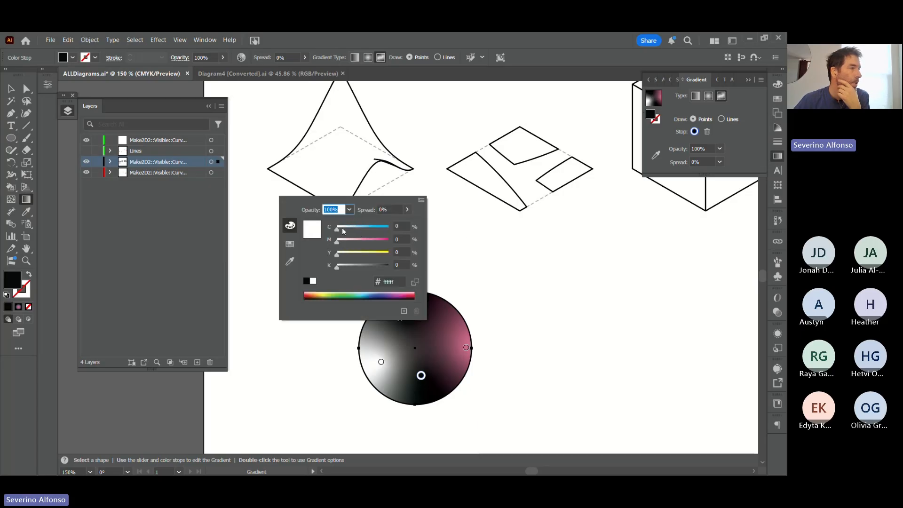
{"action": "left_click_drag", "start_coordinate": [342, 229], "coordinate": [396, 230]}
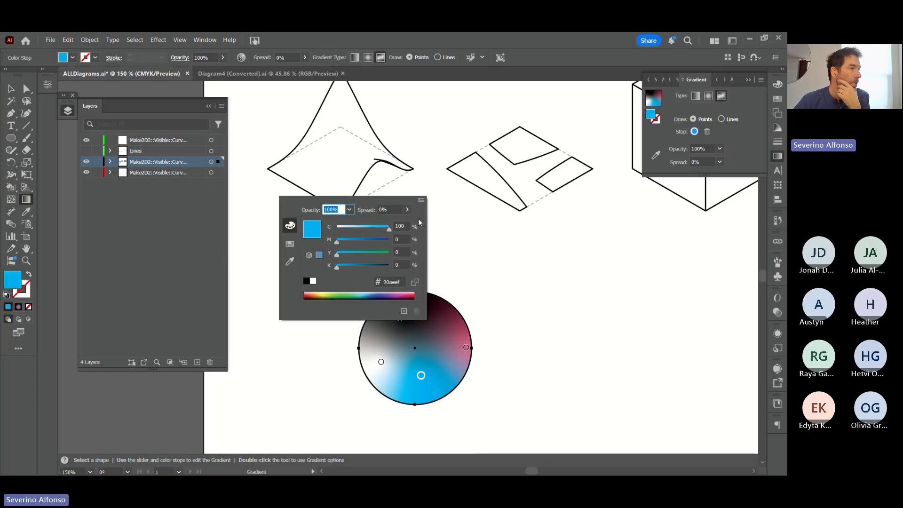
{"action": "left_click", "coordinate": [471, 258]}
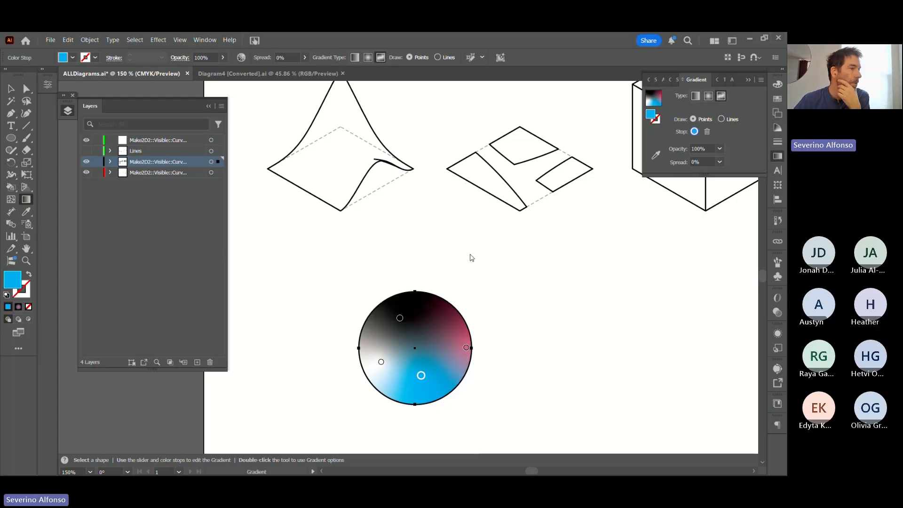
{"action": "left_click_drag", "start_coordinate": [466, 348], "coordinate": [397, 327]}
{"action": "left_click_drag", "start_coordinate": [380, 362], "coordinate": [390, 378]}
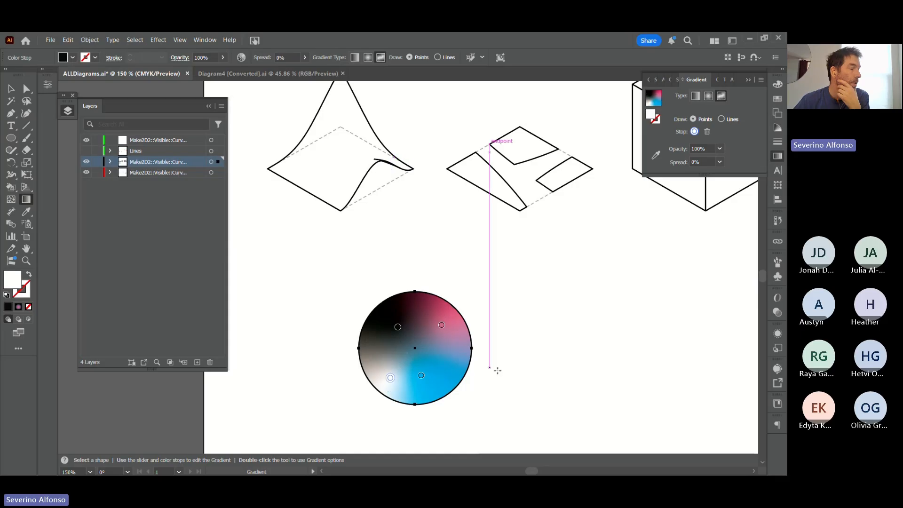
- In Lines mode, draw a closed curve of white color stops around the black and cyan points, and deselect the circle
{"action": "left_click", "coordinate": [721, 120]}
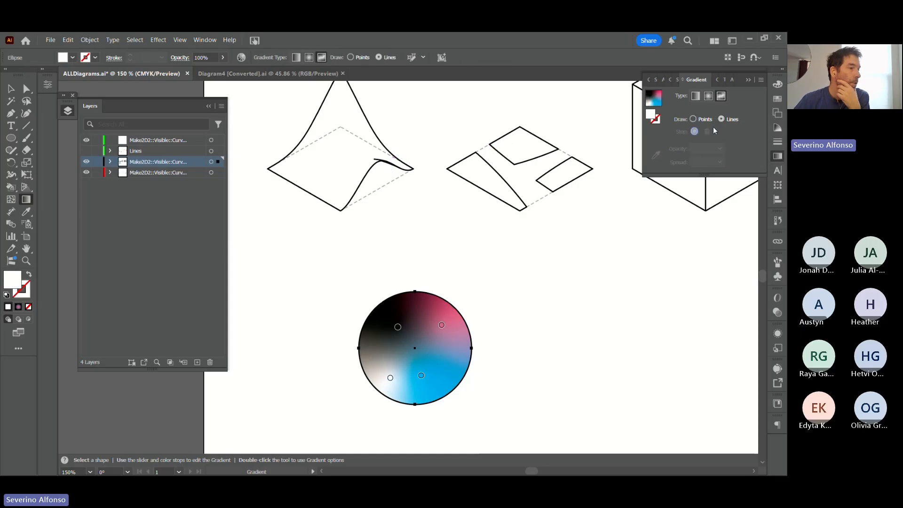
{"action": "left_click", "coordinate": [452, 371]}
{"action": "left_click", "coordinate": [438, 342]}
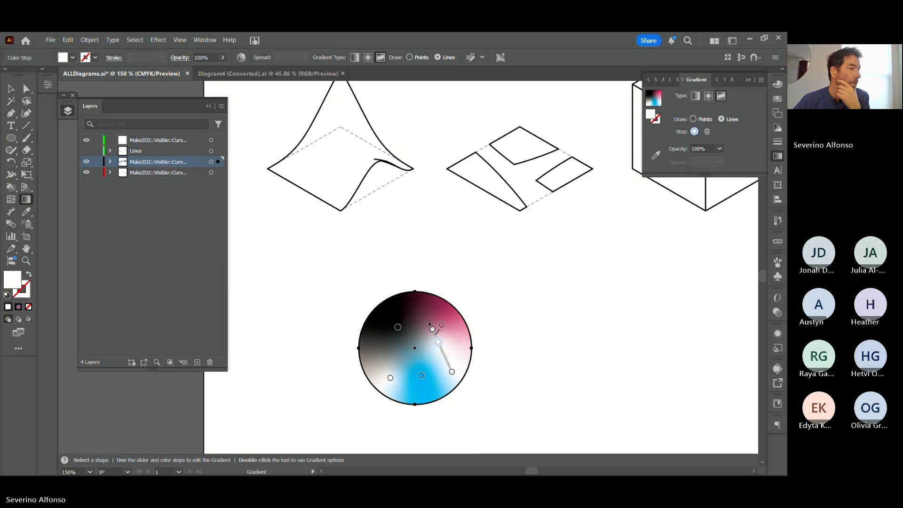
{"action": "left_click", "coordinate": [423, 315]}
{"action": "left_click", "coordinate": [403, 309]}
{"action": "left_click", "coordinate": [386, 314]}
{"action": "left_click", "coordinate": [379, 332]}
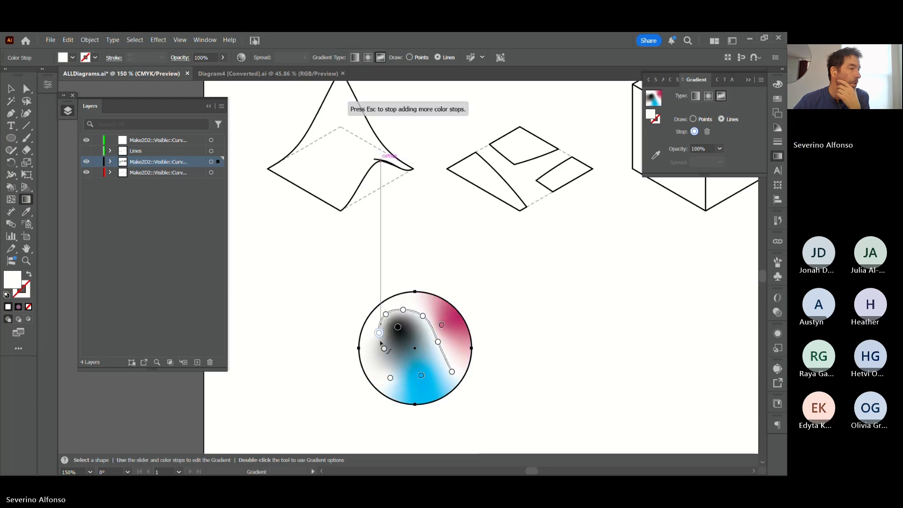
{"action": "left_click", "coordinate": [386, 347]}
{"action": "left_click", "coordinate": [401, 360]}
{"action": "left_click", "coordinate": [405, 377]}
{"action": "left_click", "coordinate": [405, 389]}
{"action": "left_click", "coordinate": [407, 396]}
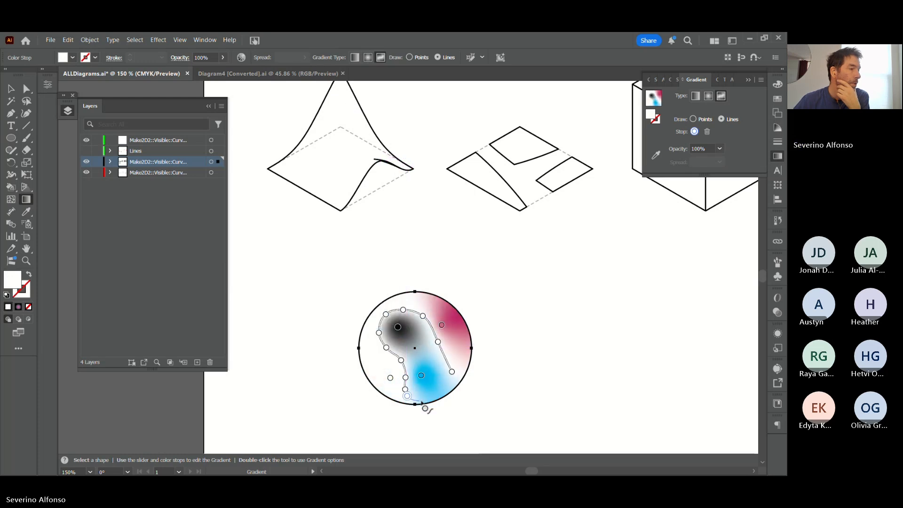
{"action": "left_click", "coordinate": [431, 400]}
{"action": "left_click", "coordinate": [456, 385]}
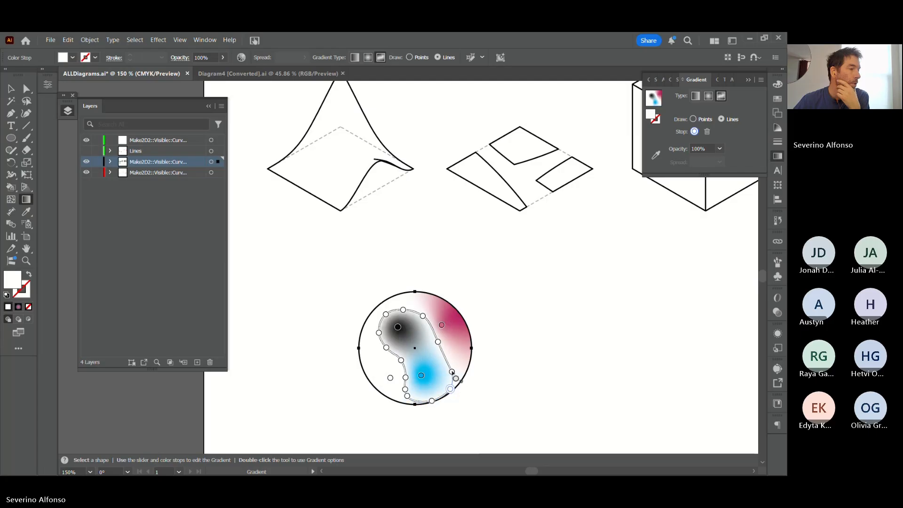
{"action": "left_click", "coordinate": [452, 373]}
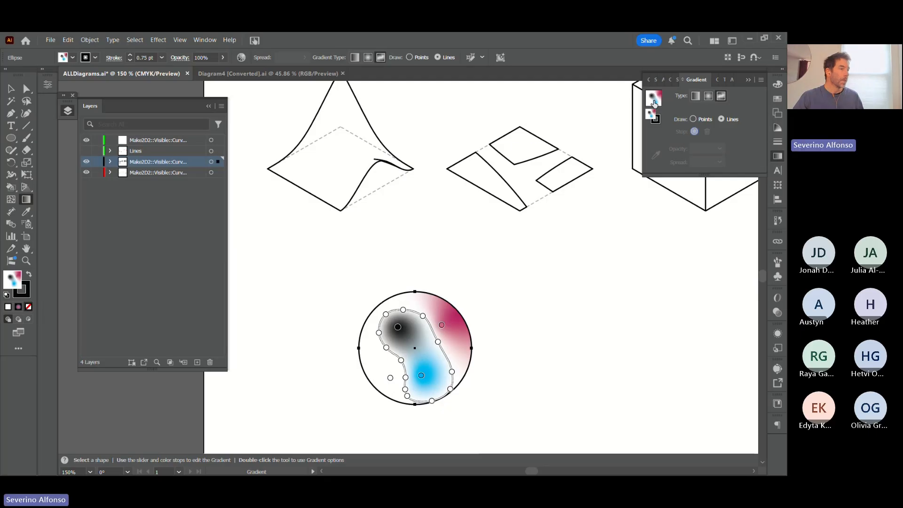
{"action": "key", "text": "v"}
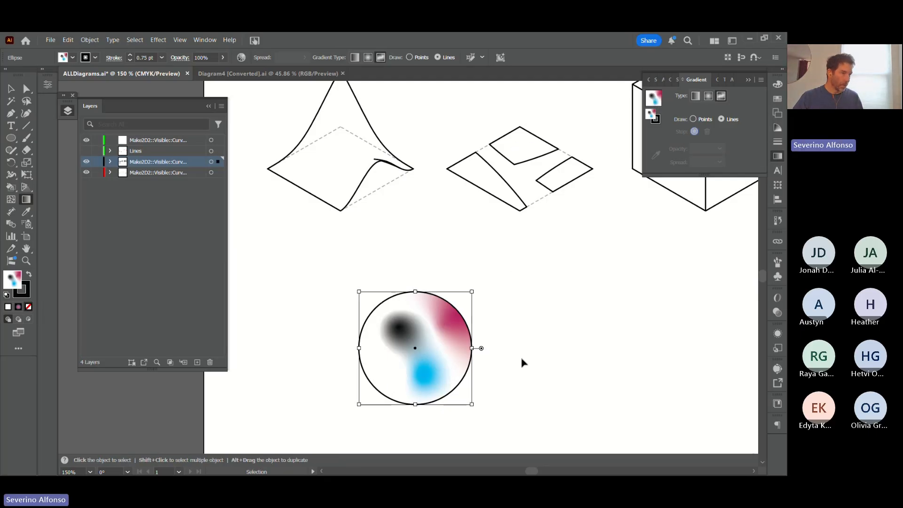
{"action": "left_click", "coordinate": [497, 365]}
- Reselect the circle's freeform gradient and color the curve's stop just below the pink point yellow, with a hue of 63°
{"action": "key", "text": "g"}
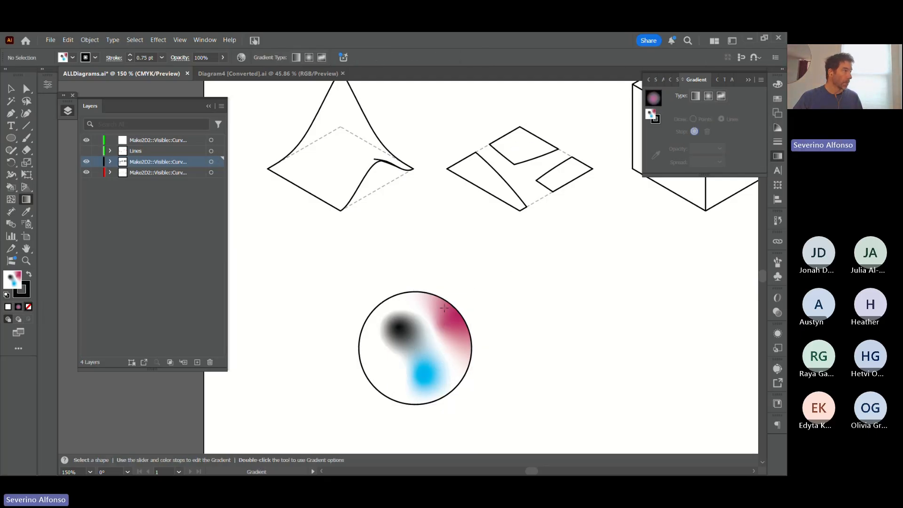
{"action": "left_click", "coordinate": [423, 336]}
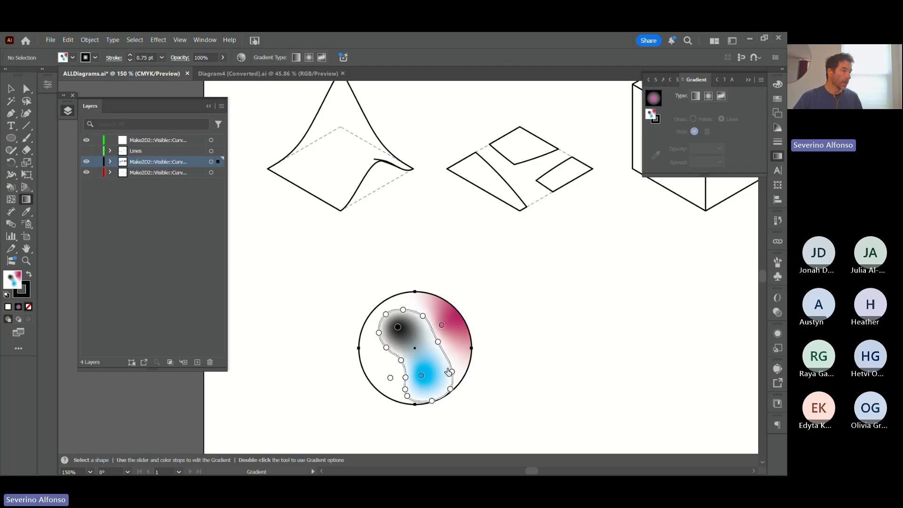
{"action": "left_click", "coordinate": [438, 343]}
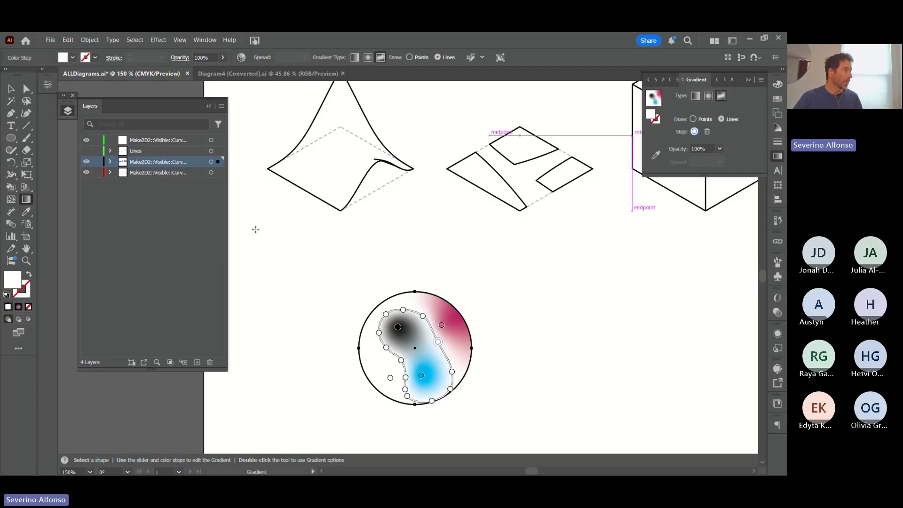
{"action": "double_click", "coordinate": [16, 281]}
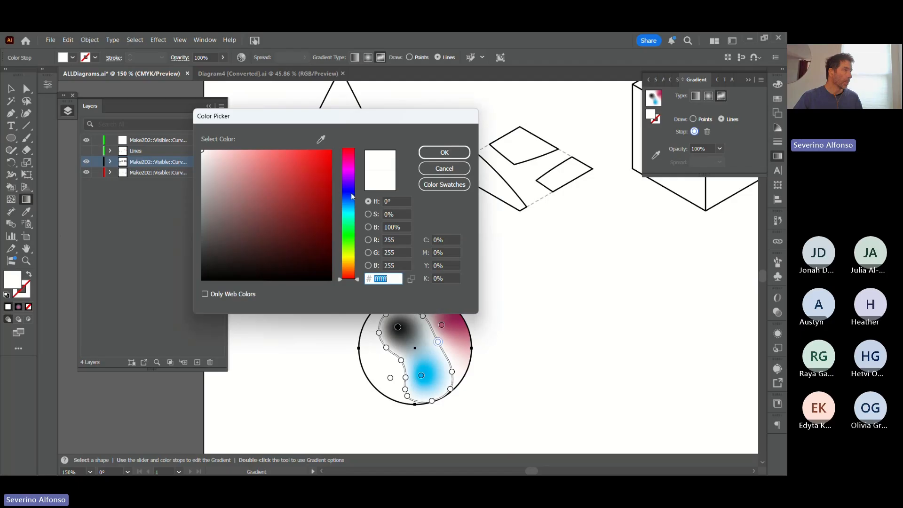
{"action": "left_click_drag", "start_coordinate": [352, 197], "coordinate": [354, 257]}
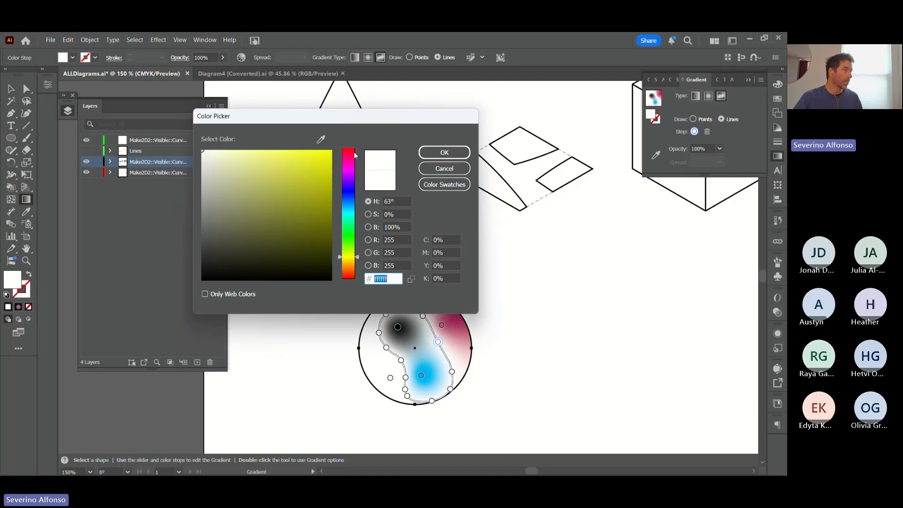
{"action": "left_click", "coordinate": [329, 152]}
{"action": "left_click", "coordinate": [444, 152]}
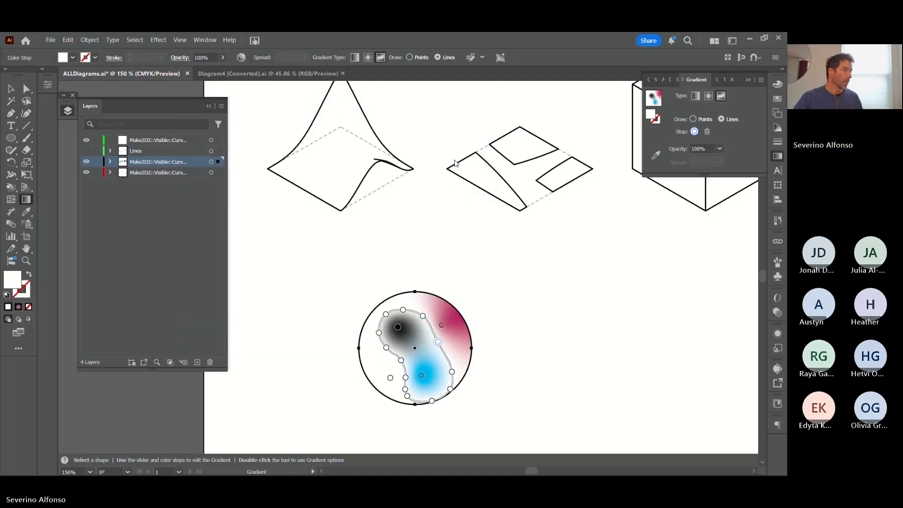
- Color the curve's white stop just above the yellow one yellow as well
{"action": "left_click", "coordinate": [423, 315]}
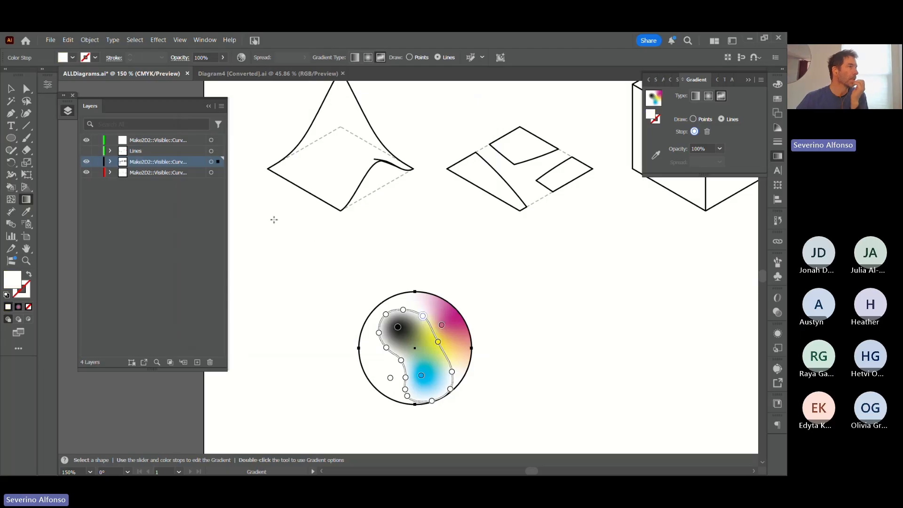
{"action": "double_click", "coordinate": [14, 287]}
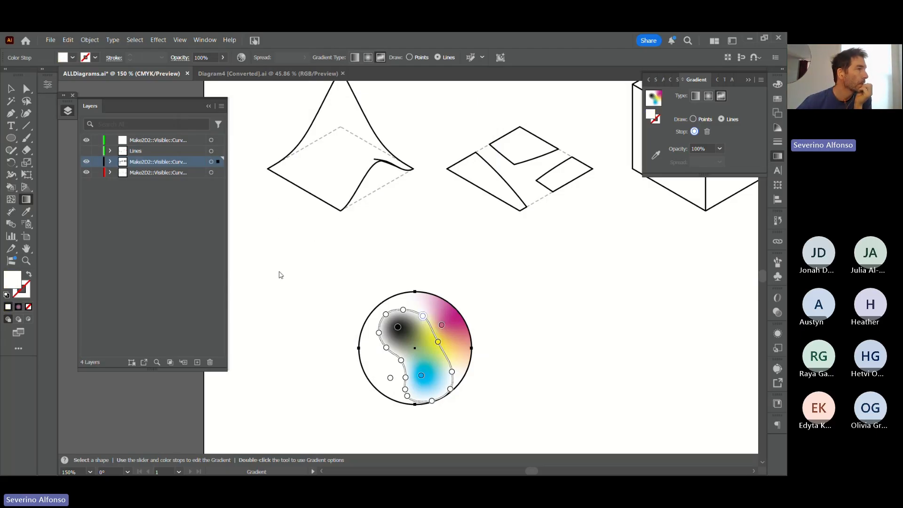
{"action": "left_click_drag", "start_coordinate": [350, 267], "coordinate": [350, 259]}
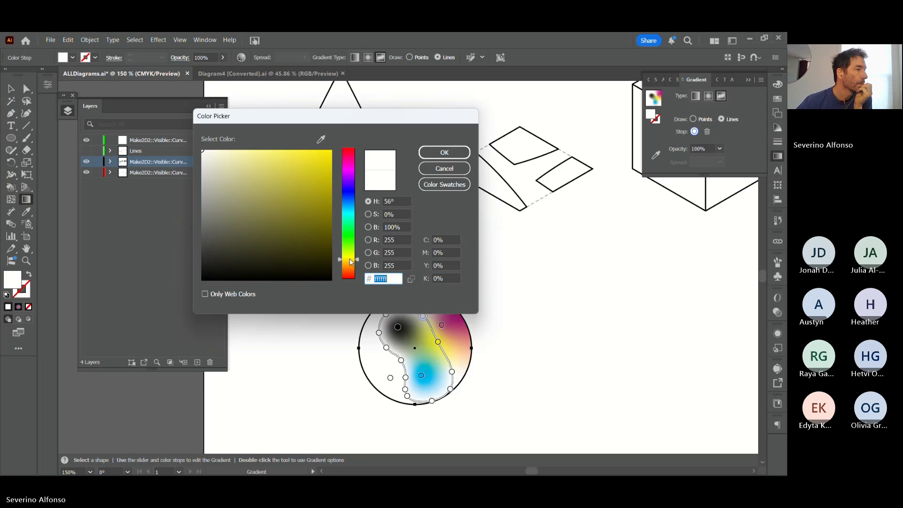
{"action": "left_click", "coordinate": [444, 152]}
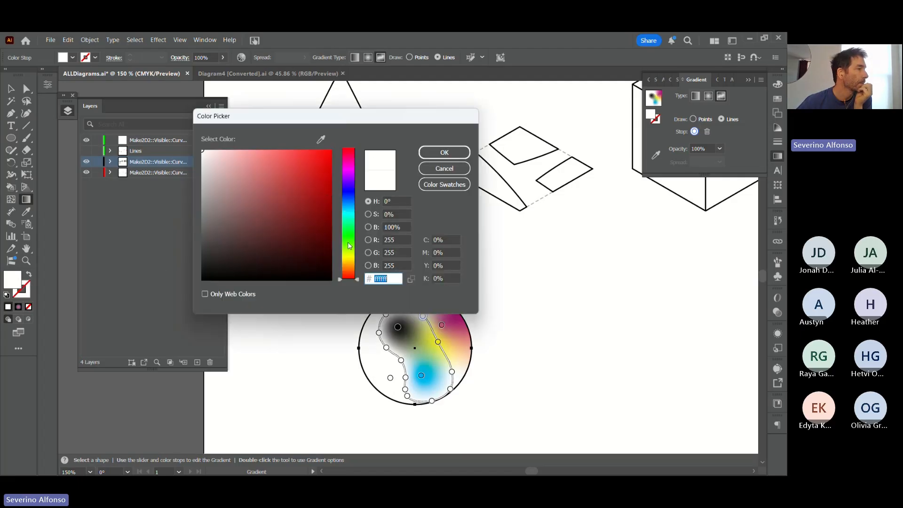
{"action": "left_click_drag", "start_coordinate": [349, 255], "coordinate": [349, 261]}
{"action": "left_click_drag", "start_coordinate": [328, 156], "coordinate": [355, 135]}
{"action": "left_click", "coordinate": [457, 155]}
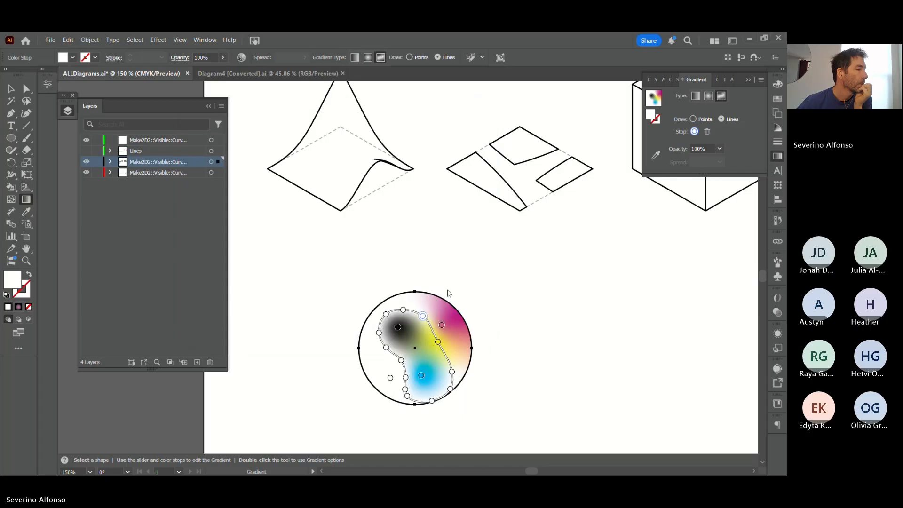
- Color the topmost white stop on the circle's gradient curve yellow, with a hue of 56°
{"action": "left_click", "coordinate": [403, 311]}
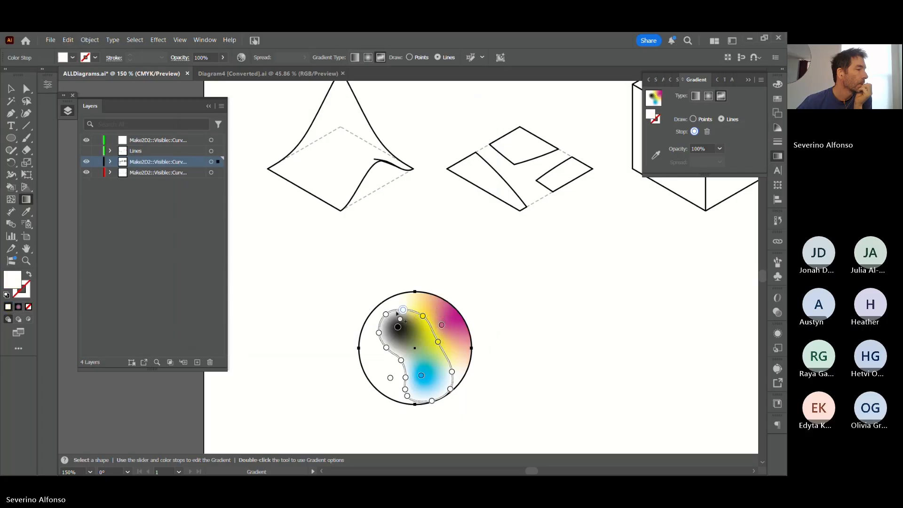
{"action": "double_click", "coordinate": [13, 283]}
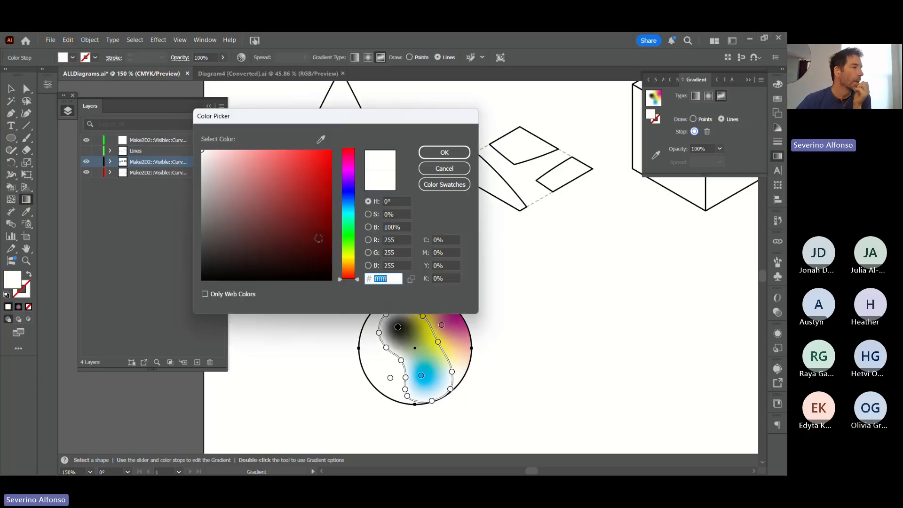
{"action": "left_click", "coordinate": [350, 258]}
{"action": "left_click_drag", "start_coordinate": [349, 258], "coordinate": [349, 260]}
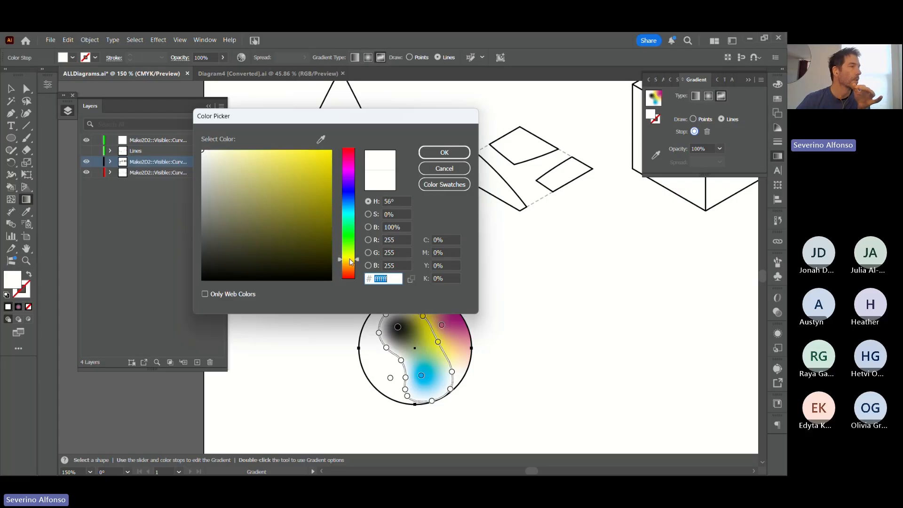
{"action": "left_click_drag", "start_coordinate": [326, 155], "coordinate": [332, 151]}
{"action": "left_click", "coordinate": [430, 154]}
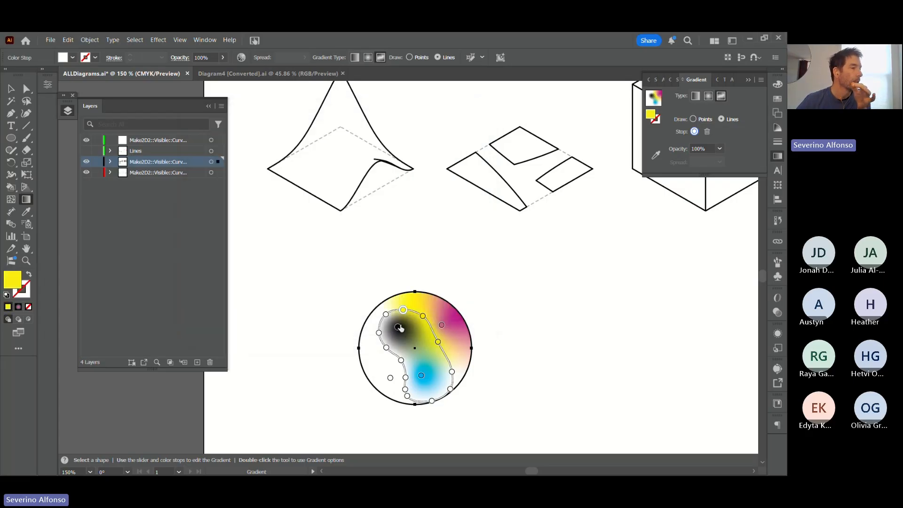
- Color the curve's white stop at the upper left of the black point yellow, with a hue of 62°
{"action": "left_click", "coordinate": [385, 314]}
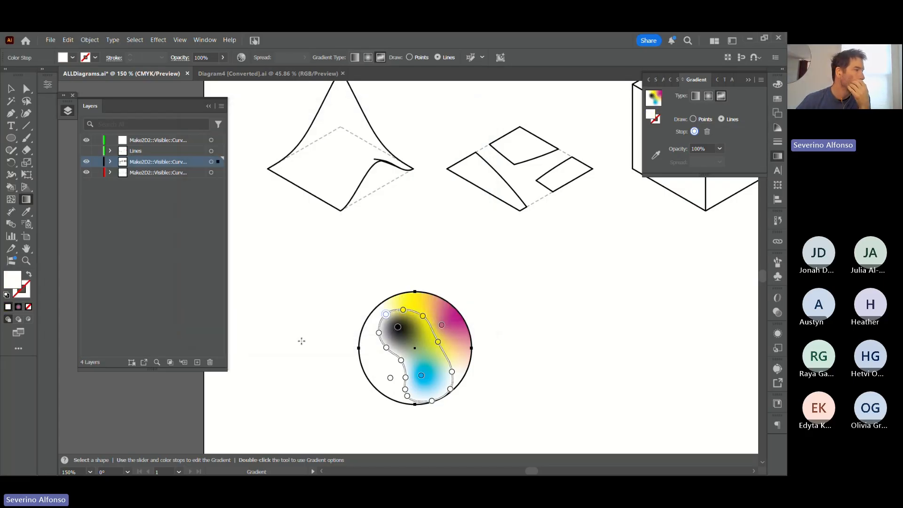
{"action": "double_click", "coordinate": [11, 288]}
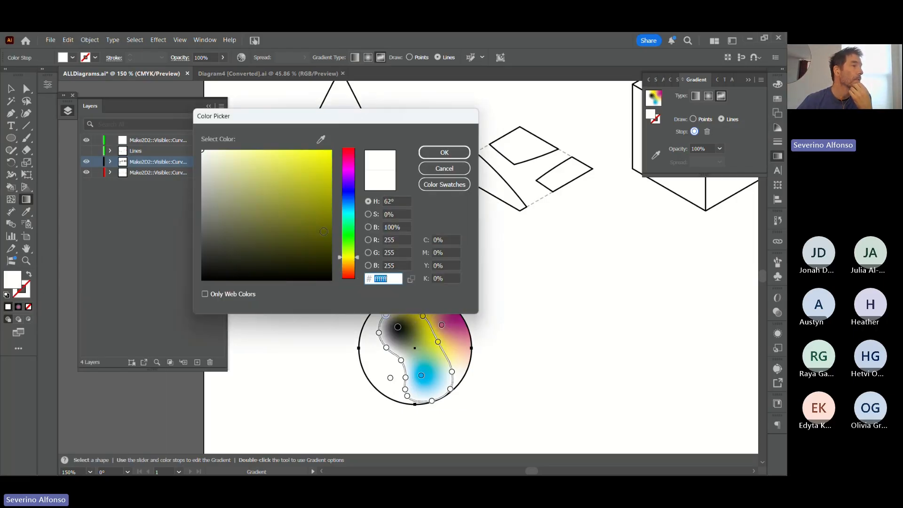
{"action": "left_click_drag", "start_coordinate": [324, 231], "coordinate": [333, 150]}
{"action": "left_click", "coordinate": [443, 153]}
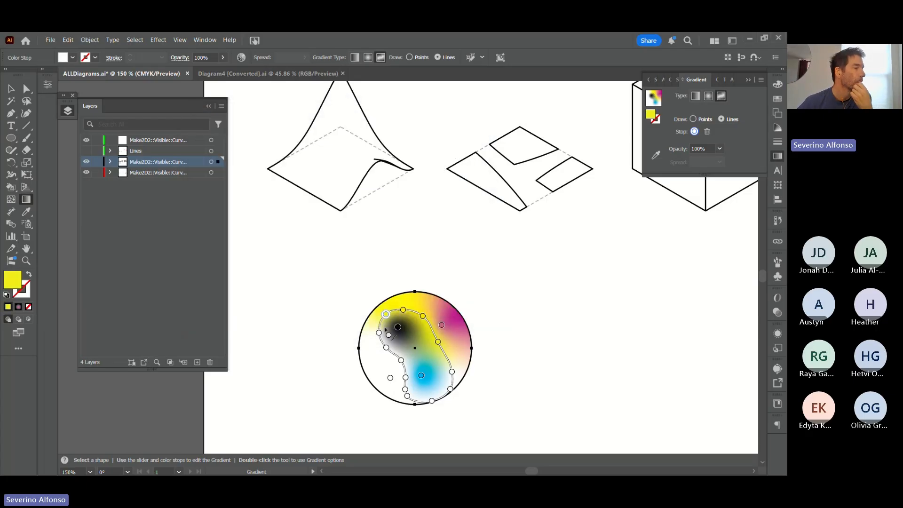
- Color the curve's leftmost white stop, beside the black point, yellow with a hue of 63°
{"action": "double_click", "coordinate": [12, 280]}
{"action": "left_click", "coordinate": [348, 257]}
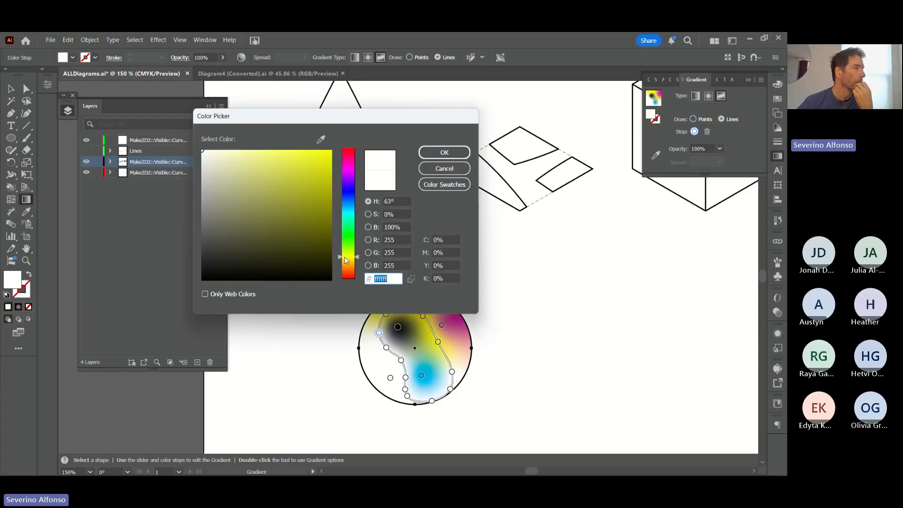
{"action": "left_click_drag", "start_coordinate": [321, 176], "coordinate": [373, 150]}
{"action": "left_click", "coordinate": [449, 153]}
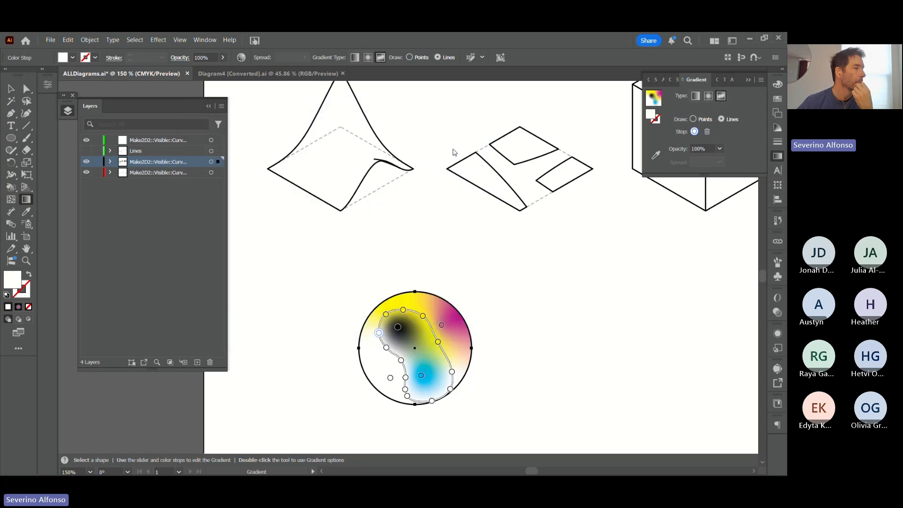
- Color the curve's white stop just below the leftmost one yellow, with a hue of 62°
{"action": "left_click", "coordinate": [386, 347]}
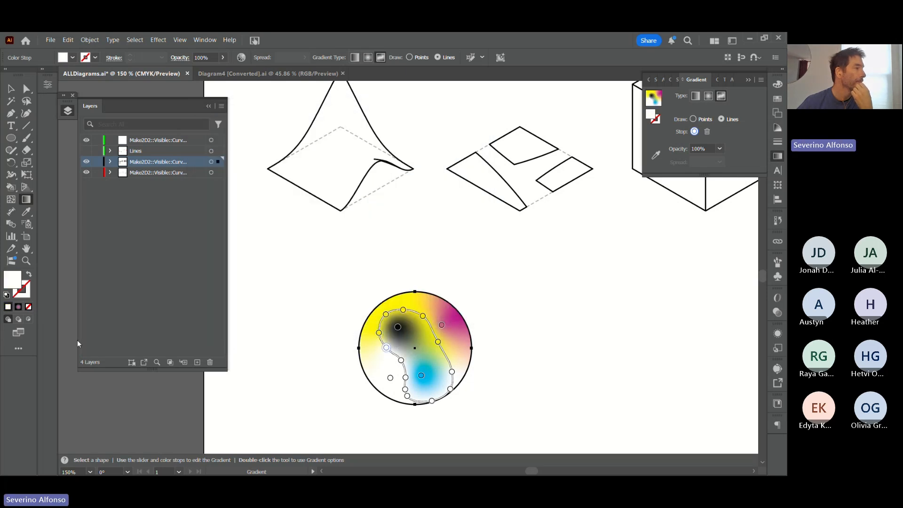
{"action": "double_click", "coordinate": [14, 283]}
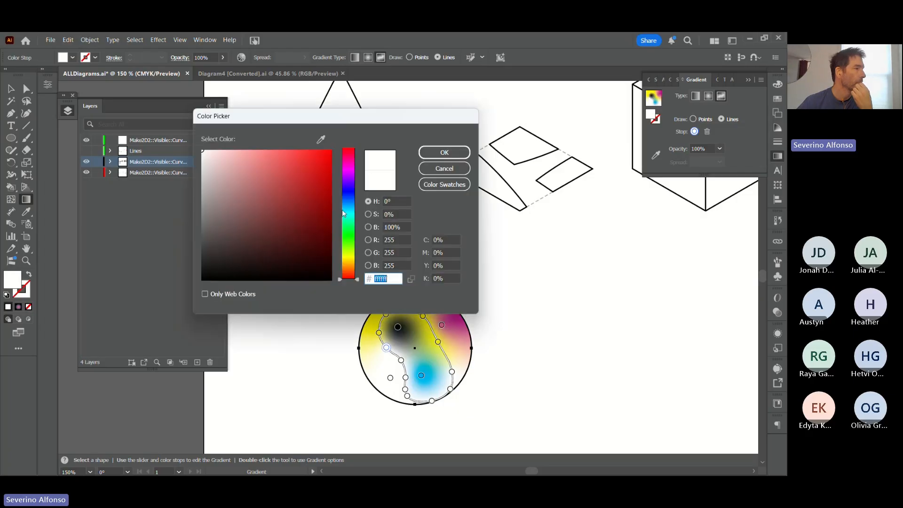
{"action": "left_click_drag", "start_coordinate": [349, 259], "coordinate": [349, 259]}
{"action": "left_click_drag", "start_coordinate": [321, 159], "coordinate": [336, 148]}
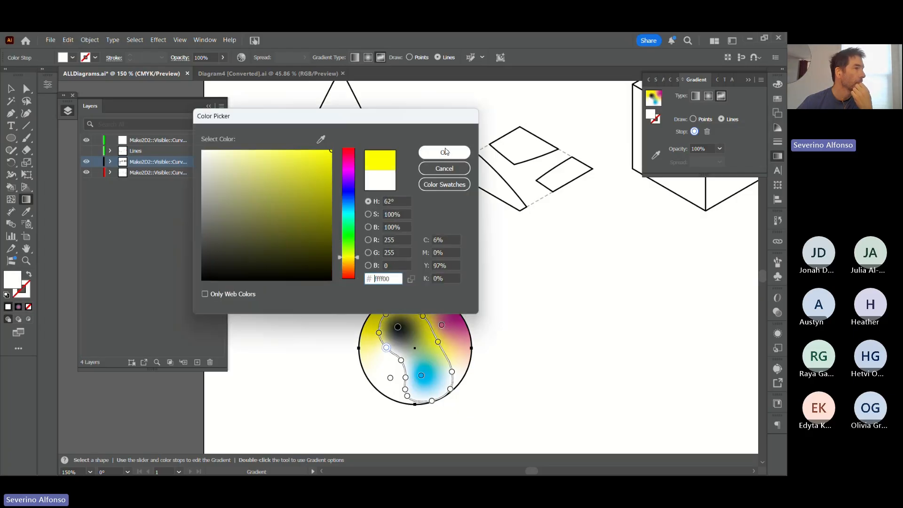
{"action": "left_click", "coordinate": [445, 152]}
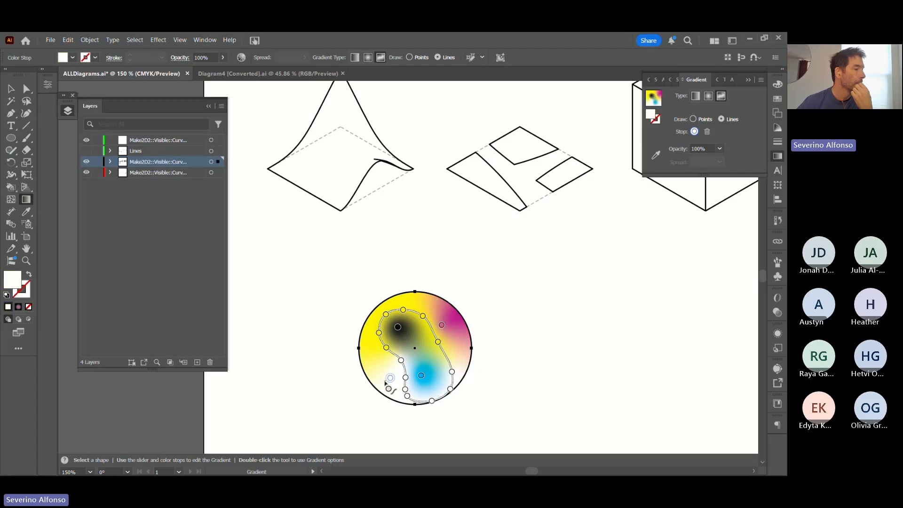
- Switch the freeform gradient to Points mode and color the separate white point left of the cyan point magenta
{"action": "left_click", "coordinate": [390, 378]}
{"action": "key", "text": "Escape"}
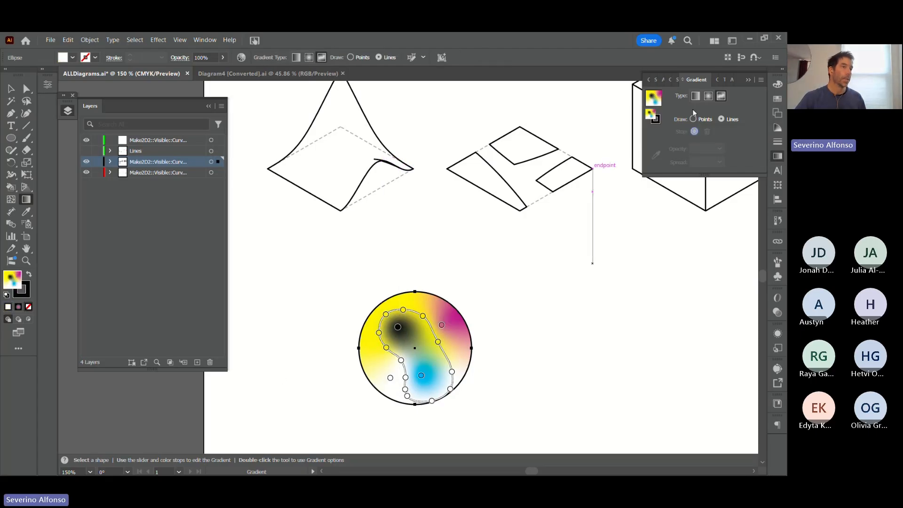
{"action": "left_click", "coordinate": [693, 119]}
{"action": "left_click", "coordinate": [389, 377]}
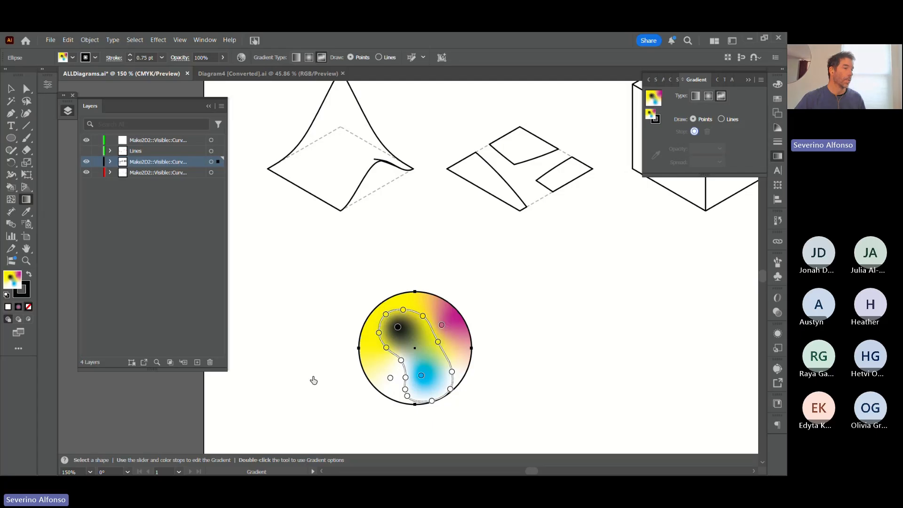
{"action": "double_click", "coordinate": [13, 280]}
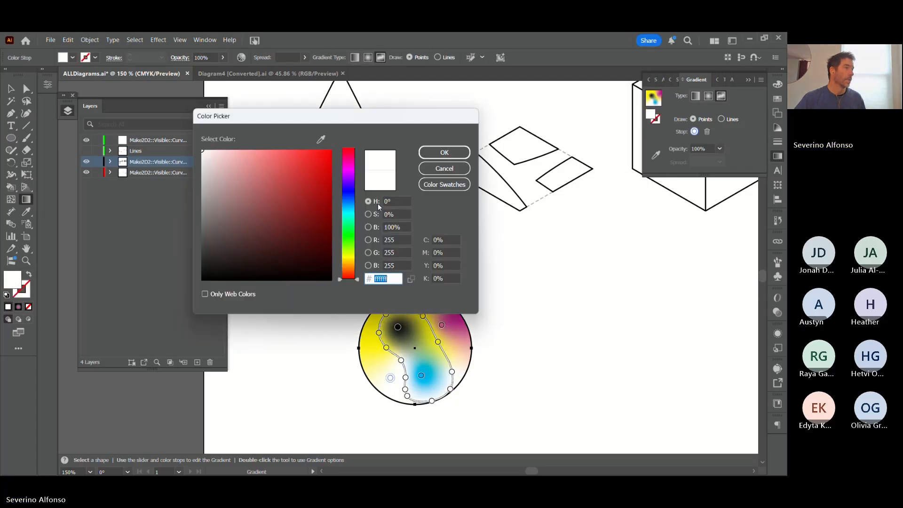
{"action": "left_click", "coordinate": [351, 180]}
{"action": "left_click", "coordinate": [436, 154]}
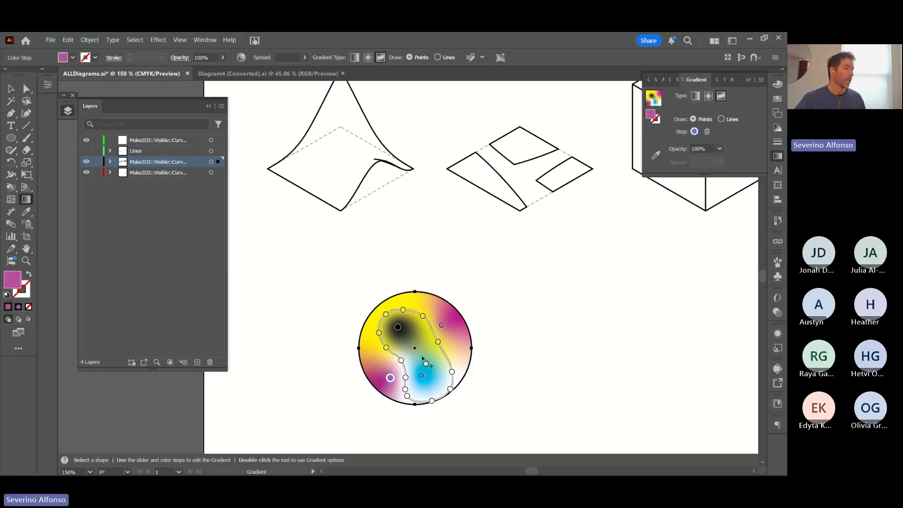
- Leave gradient editing, deselect the circle and examine it together with the whole row of diagrams
{"action": "key", "text": "v"}
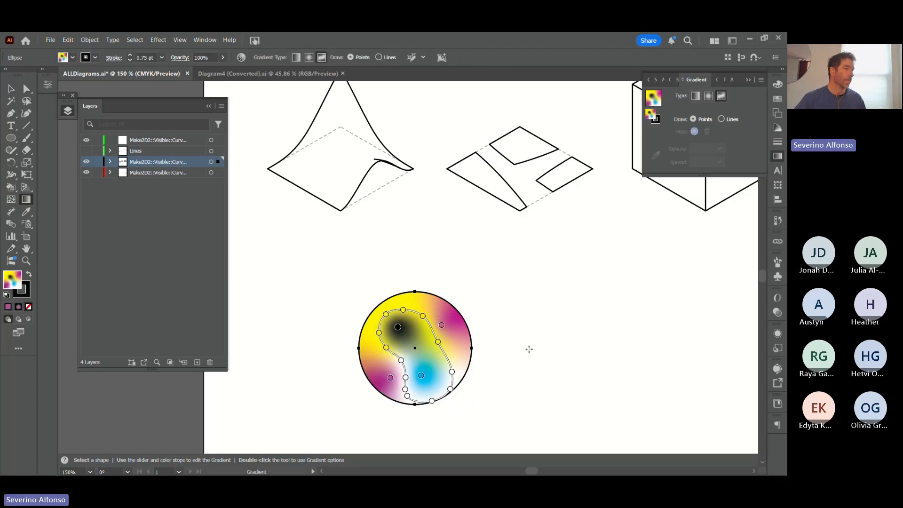
{"action": "key", "text": "g"}
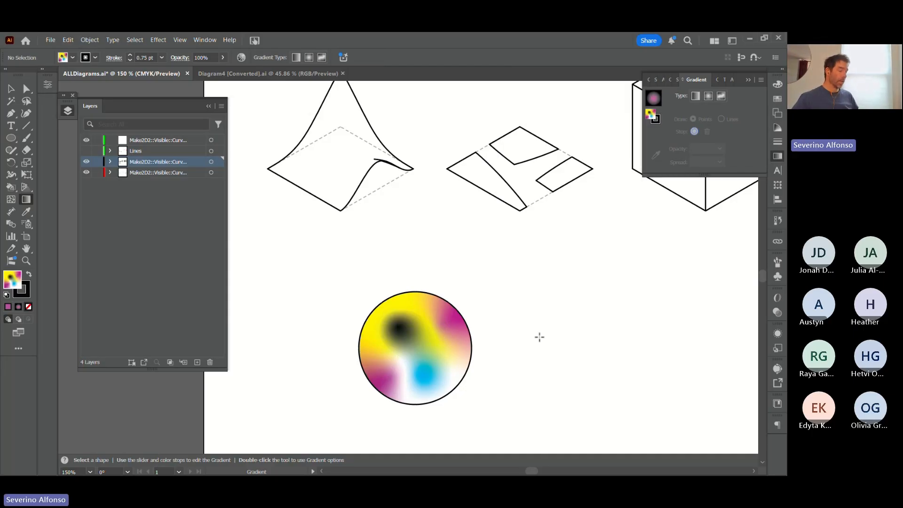
{"action": "key", "text": "v"}
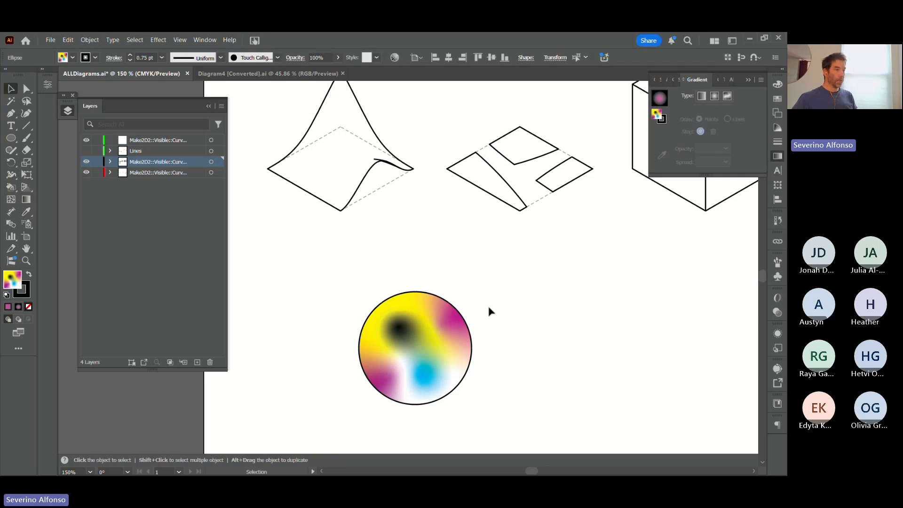
{"action": "left_click", "coordinate": [489, 307]}
{"action": "key", "text": "z"}
{"action": "left_click", "coordinate": [538, 302], "text": "alt"}
{"action": "left_click", "coordinate": [530, 299], "text": "alt"}
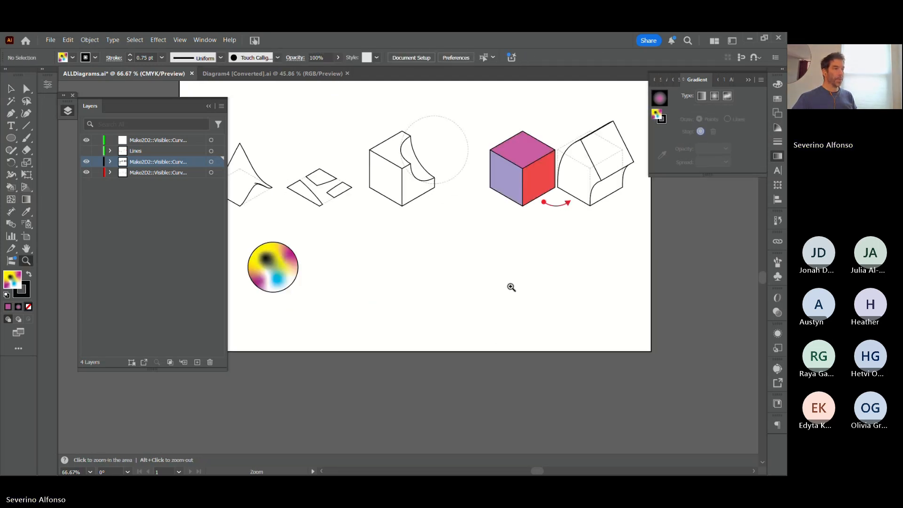
{"action": "left_click_drag", "start_coordinate": [495, 287], "coordinate": [513, 385]}
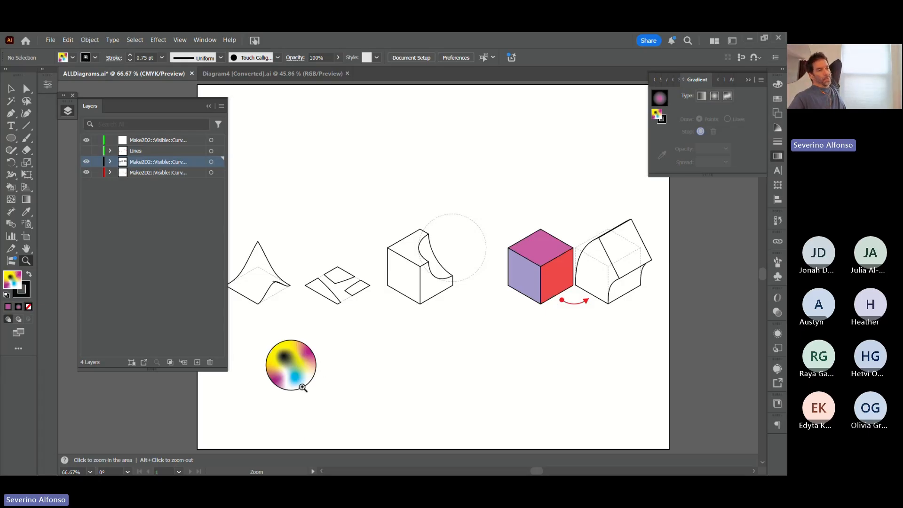
{"action": "key", "text": "v"}
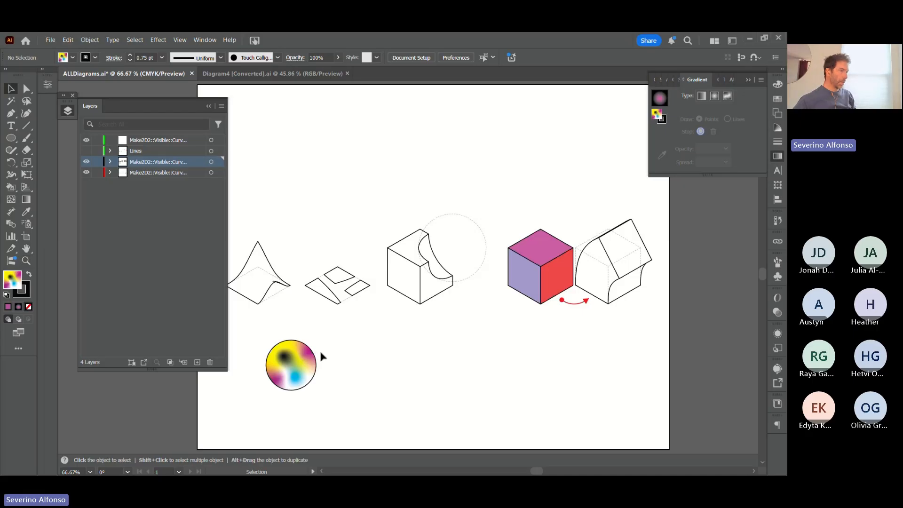
{"action": "left_click", "coordinate": [302, 365]}
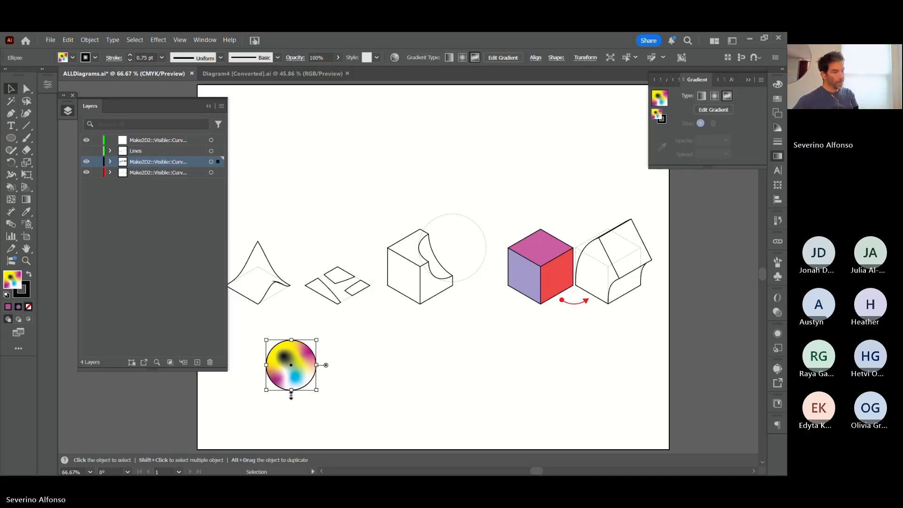
{"action": "left_click", "coordinate": [455, 397]}
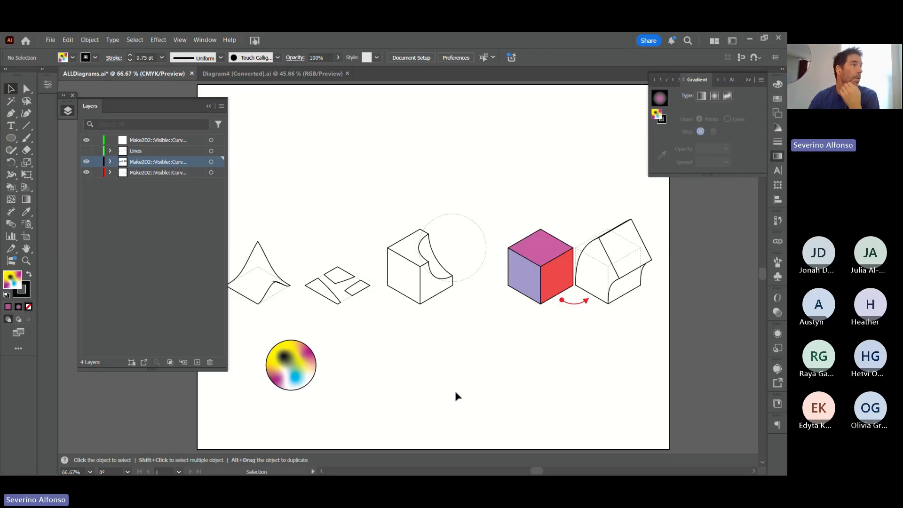
- Show the Lines layer and collapse the layer list
{"action": "left_click", "coordinate": [85, 151]}
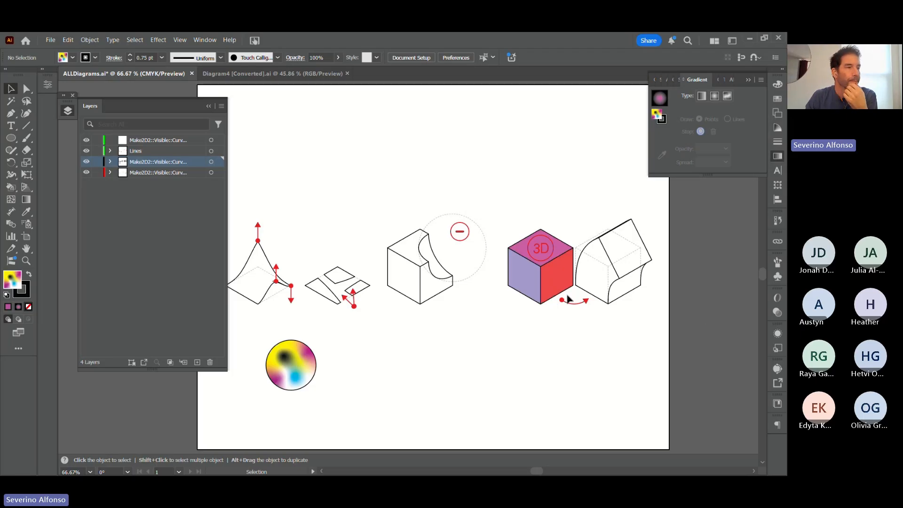
{"action": "left_click", "coordinate": [205, 104]}
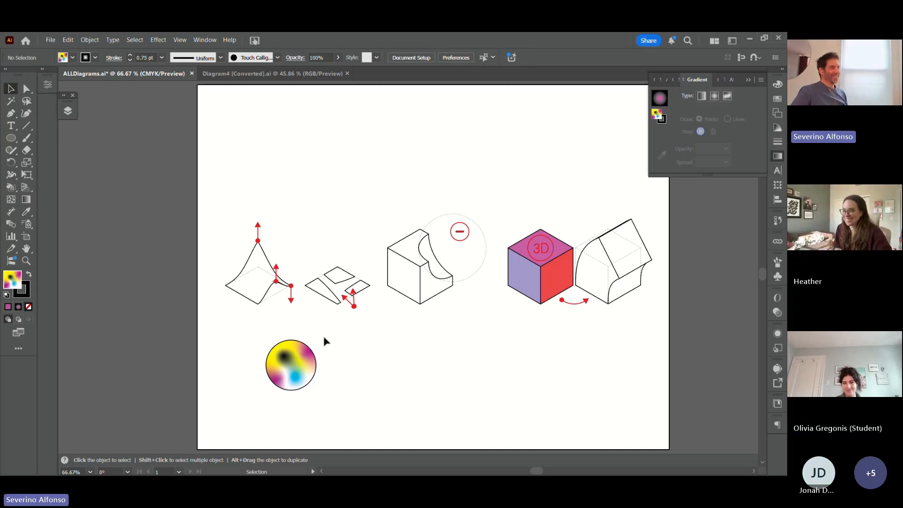
- Delete the gradient-filled circle below the diagrams and save ALLDiagrams.ai
{"action": "left_click", "coordinate": [314, 370]}
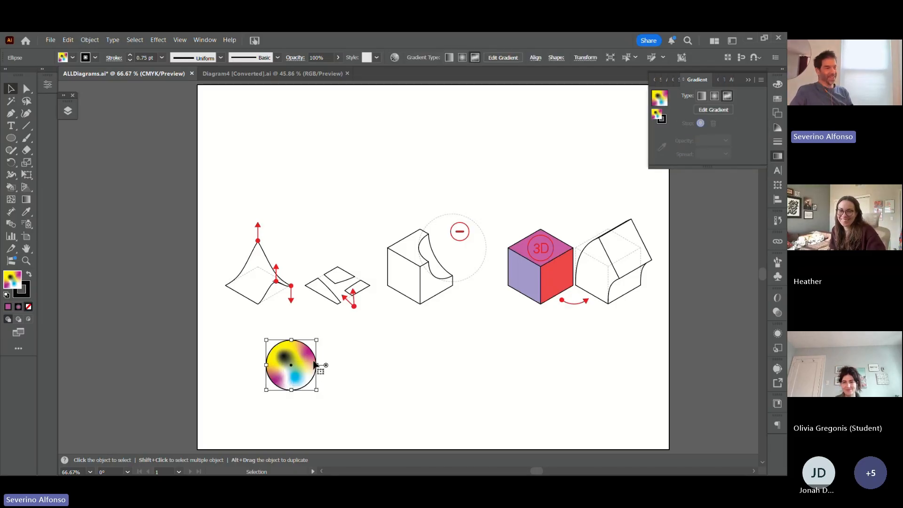
{"action": "key", "text": "Delete"}
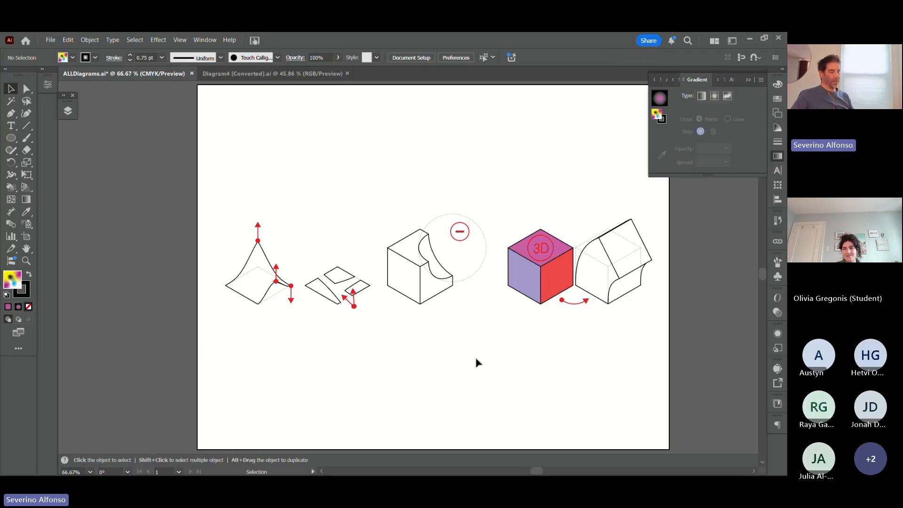
{"action": "key", "text": "a"}
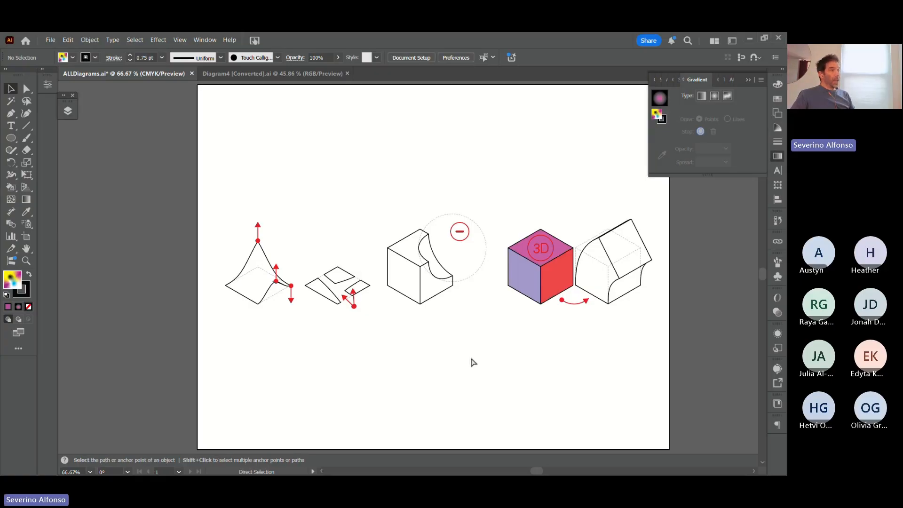
{"action": "key", "text": "v"}
{"action": "key", "text": "ctrl+s"}
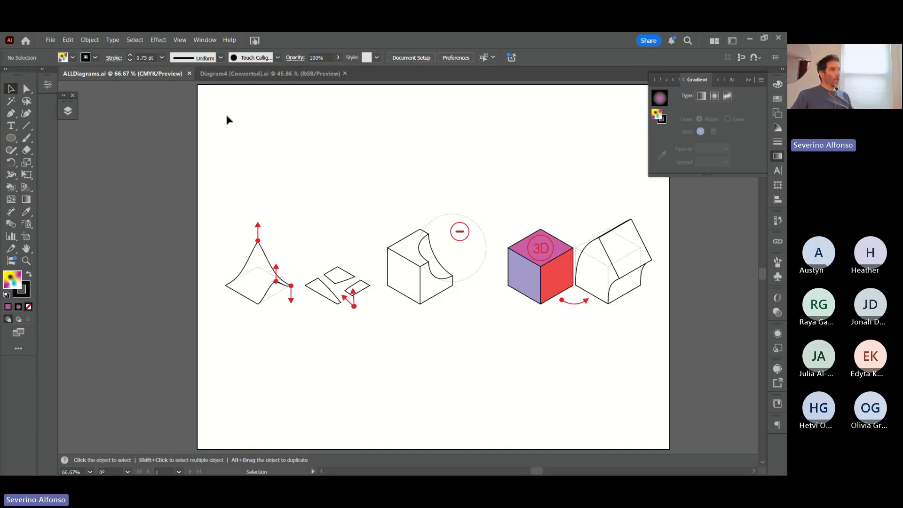
- Close the Diagram4 [Converted].ai document
{"action": "left_click", "coordinate": [299, 75]}
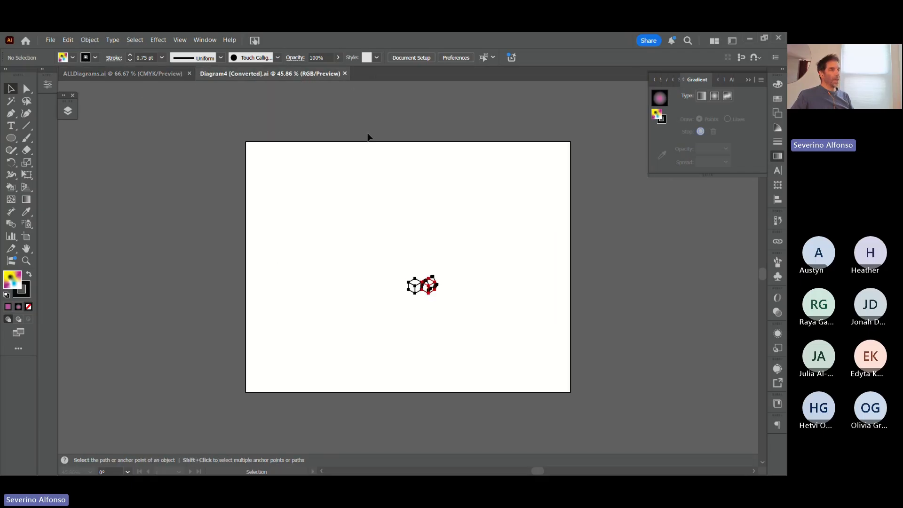
{"action": "left_click", "coordinate": [345, 74]}
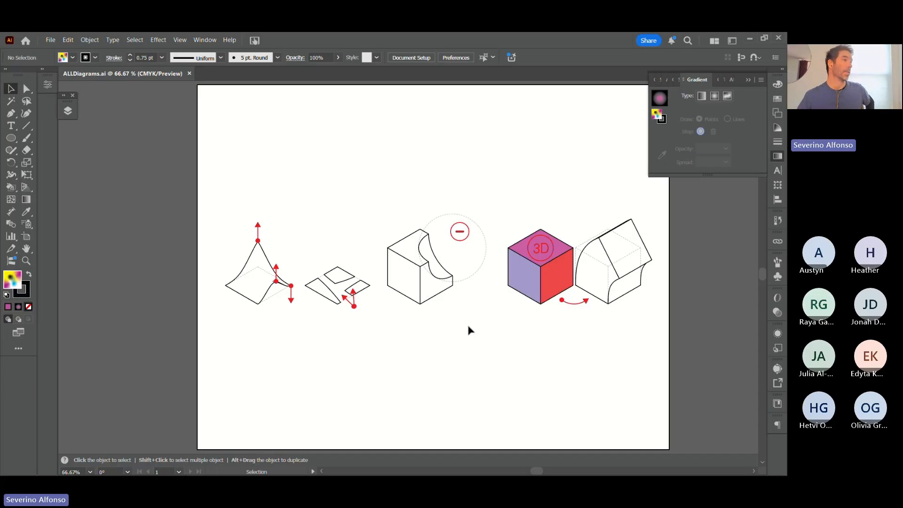
- Collapse the gradient settings, review the whole row of diagrams by selecting it on the artboard, and clear the selection
{"action": "left_click", "coordinate": [748, 80]}
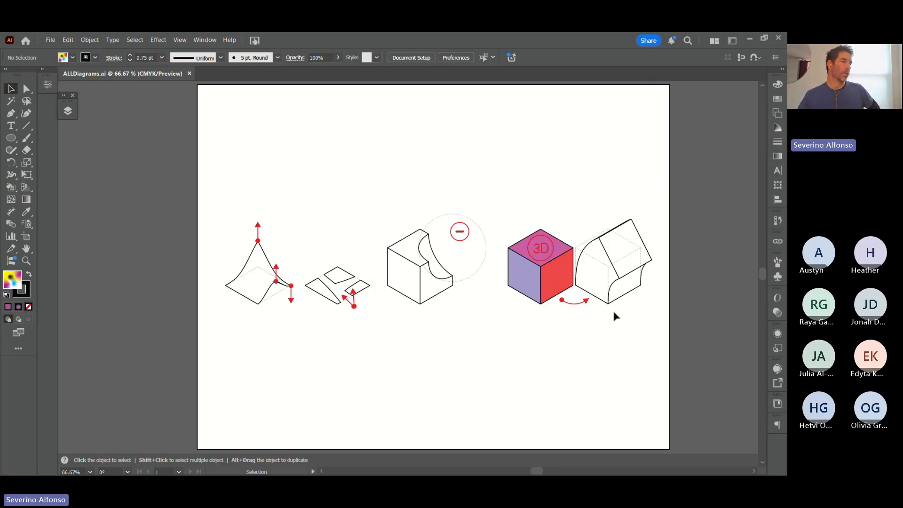
{"action": "left_click_drag", "start_coordinate": [196, 177], "coordinate": [676, 359]}
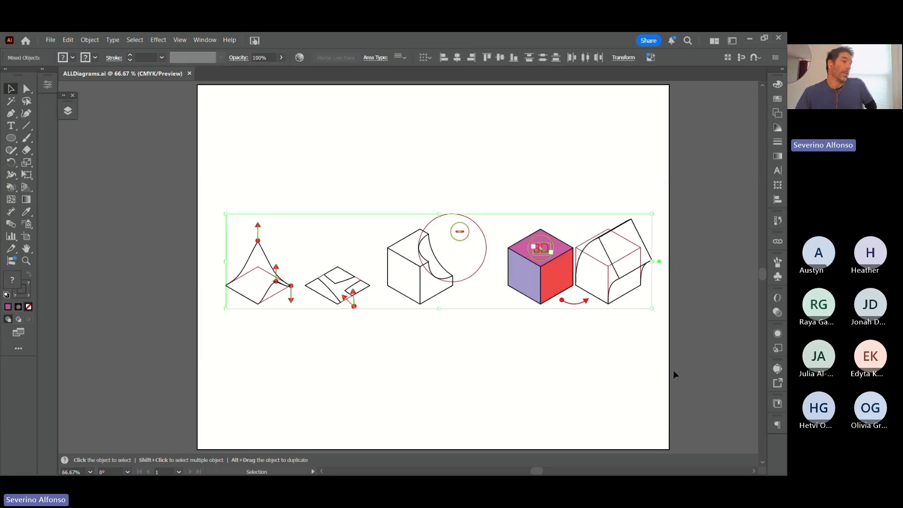
{"action": "key", "text": "z"}
{"action": "left_click", "coordinate": [419, 247], "text": "alt"}
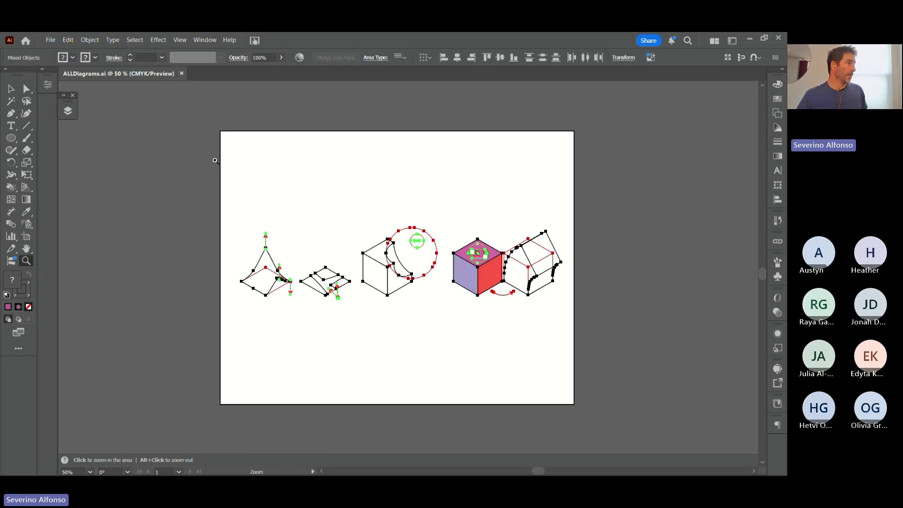
{"action": "key", "text": "ctrl+shift+a"}
- Start a new document from the Letter preset for print and name it P1A
{"action": "left_click", "coordinate": [50, 40]}
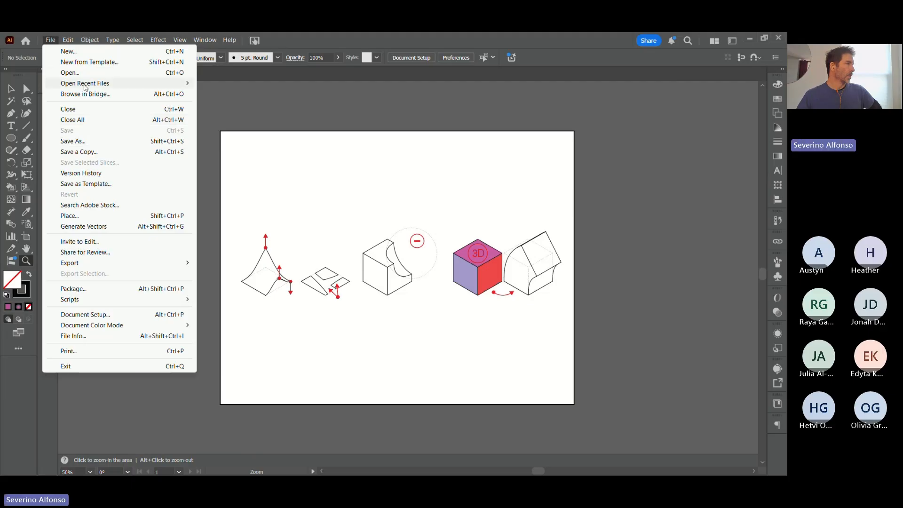
{"action": "left_click", "coordinate": [79, 53]}
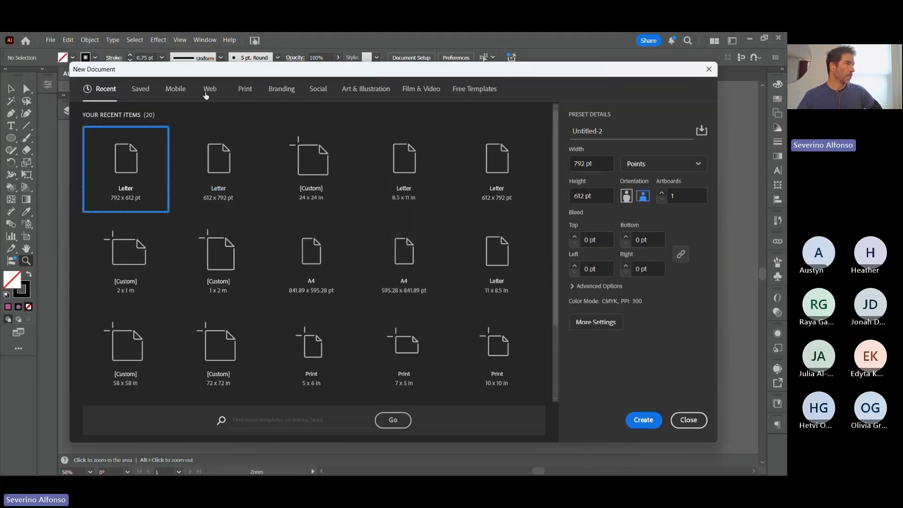
{"action": "left_click", "coordinate": [241, 91]}
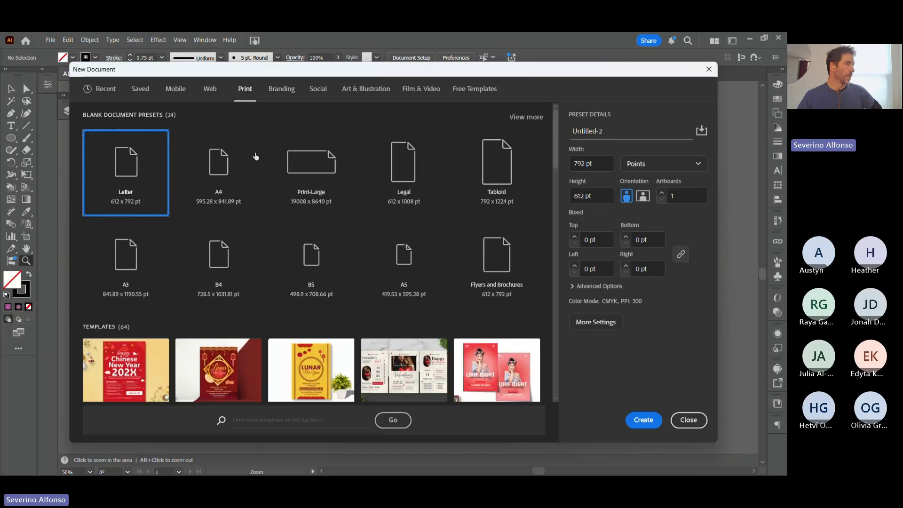
{"action": "left_click", "coordinate": [605, 132]}
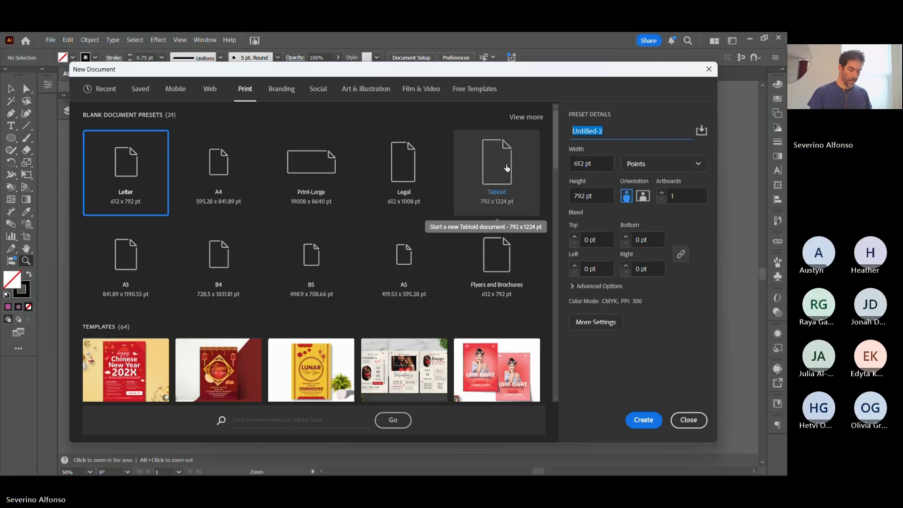
{"action": "type", "text": "Pt"}
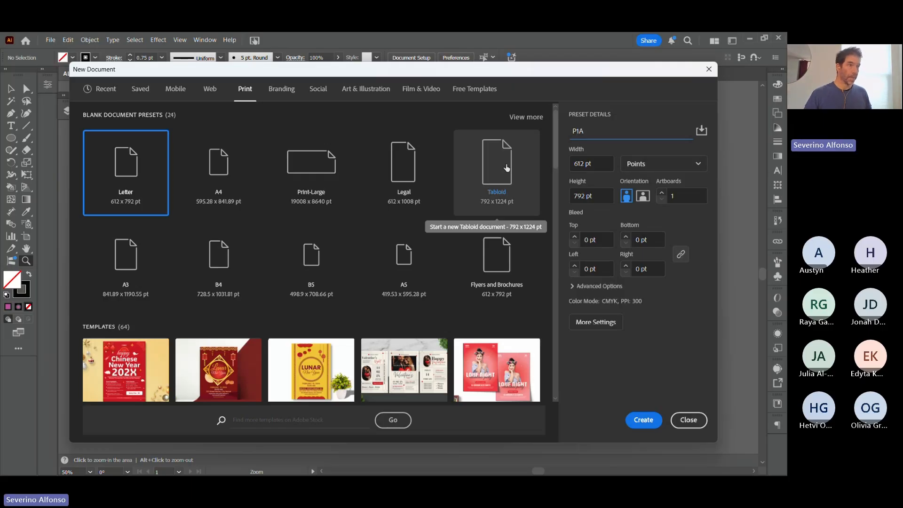
- Set the units to inches, the page to 24 × 24 in with 2 artboards, and create the document
{"action": "left_click", "coordinate": [658, 164]}
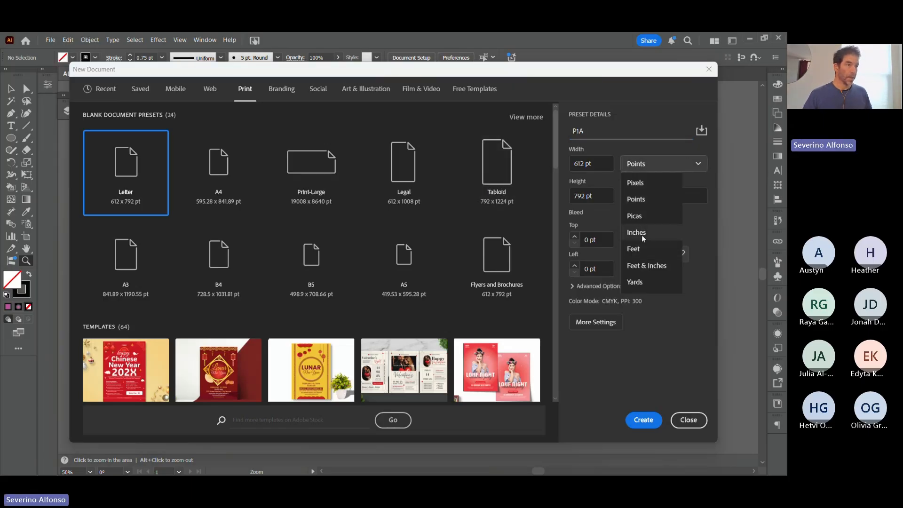
{"action": "left_click", "coordinate": [642, 234]}
{"action": "double_click", "coordinate": [577, 163]}
{"action": "type", "text": "24"}
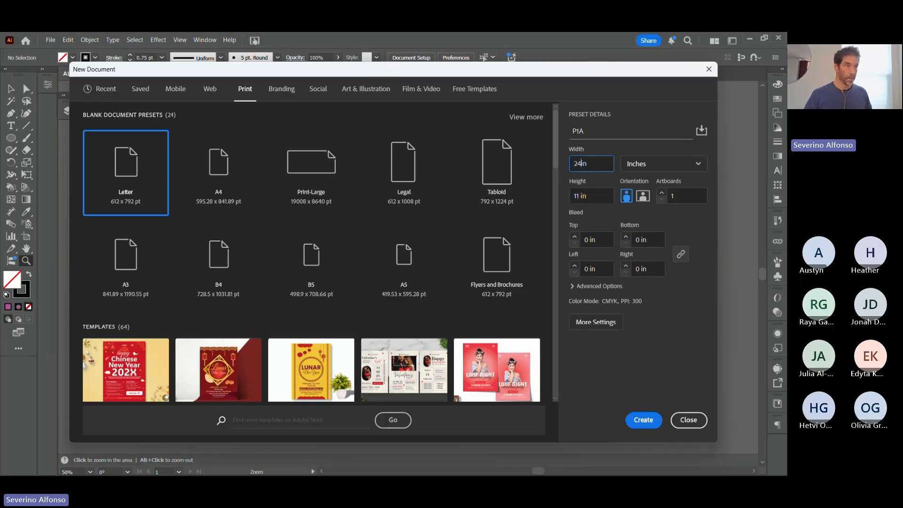
{"action": "key", "text": "Tab"}
{"action": "type", "text": "24"}
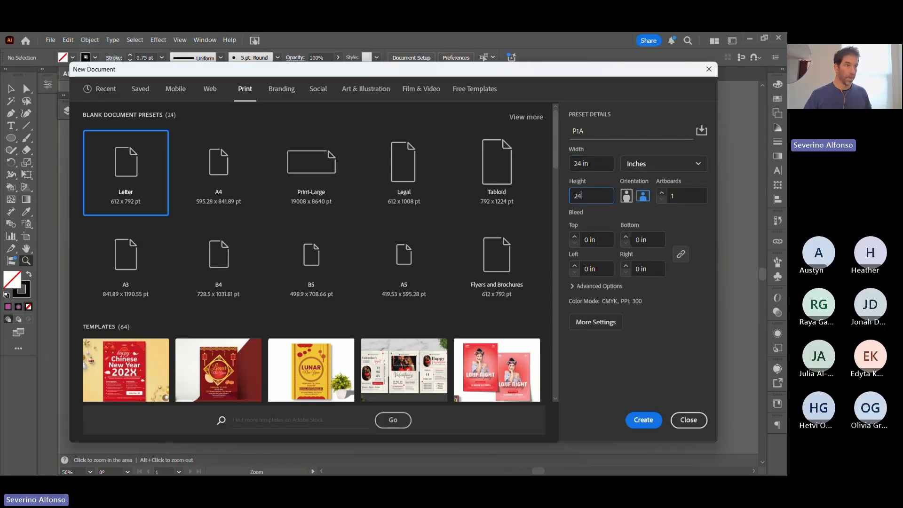
{"action": "key", "text": "Tab"}
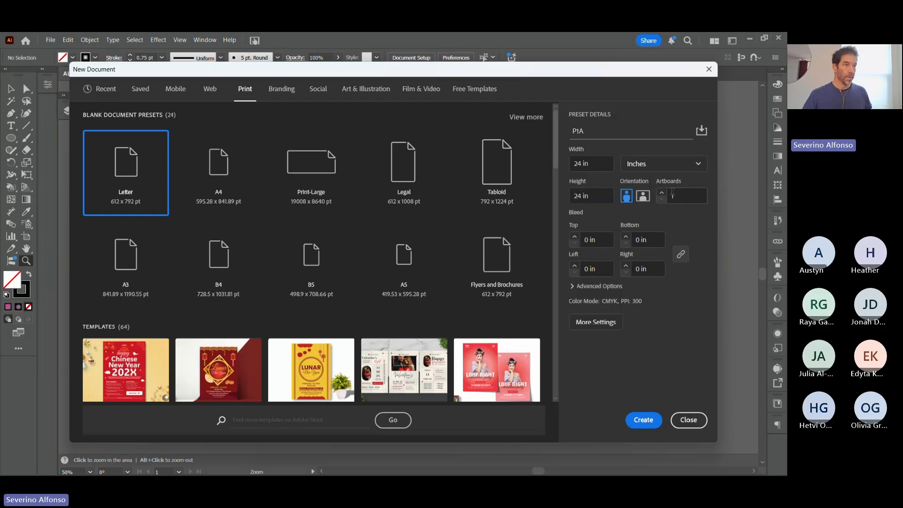
{"action": "left_click", "coordinate": [662, 191]}
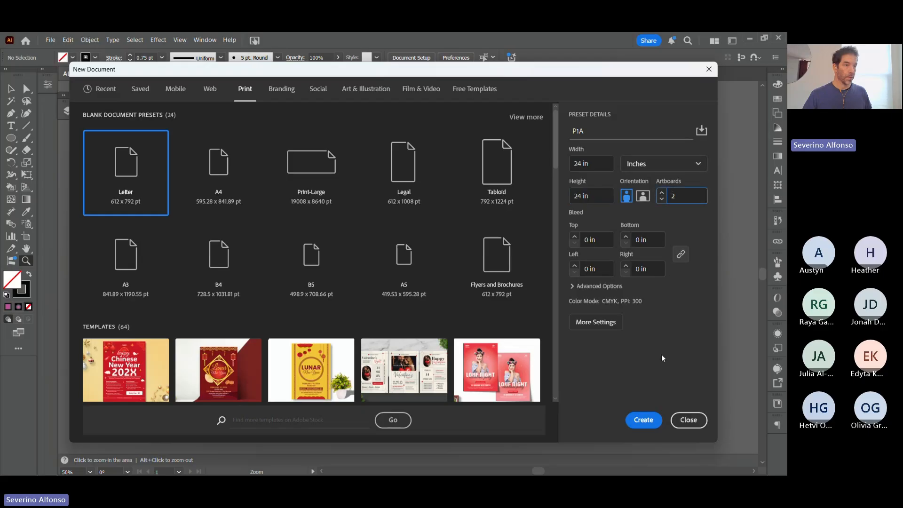
{"action": "left_click", "coordinate": [644, 423]}
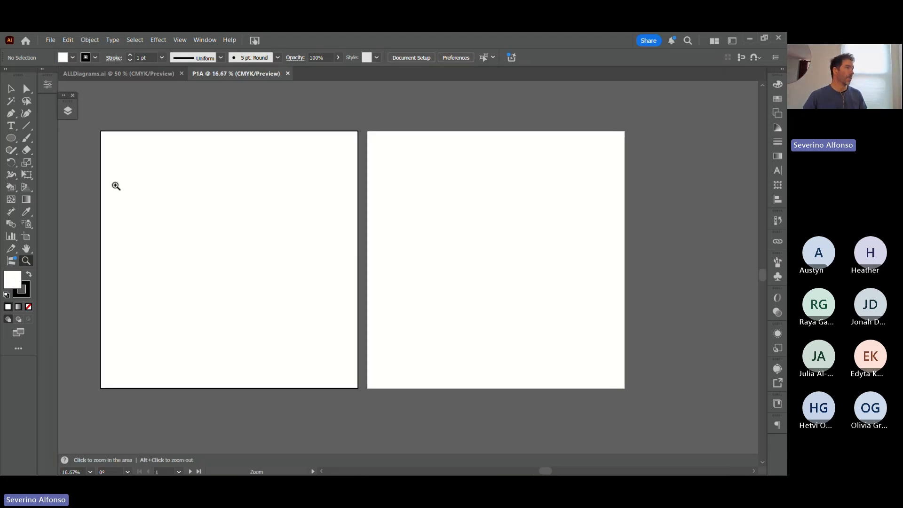
- Switch back to ALLDiagrams.ai and copy all of its diagrams
{"action": "left_click", "coordinate": [54, 43]}
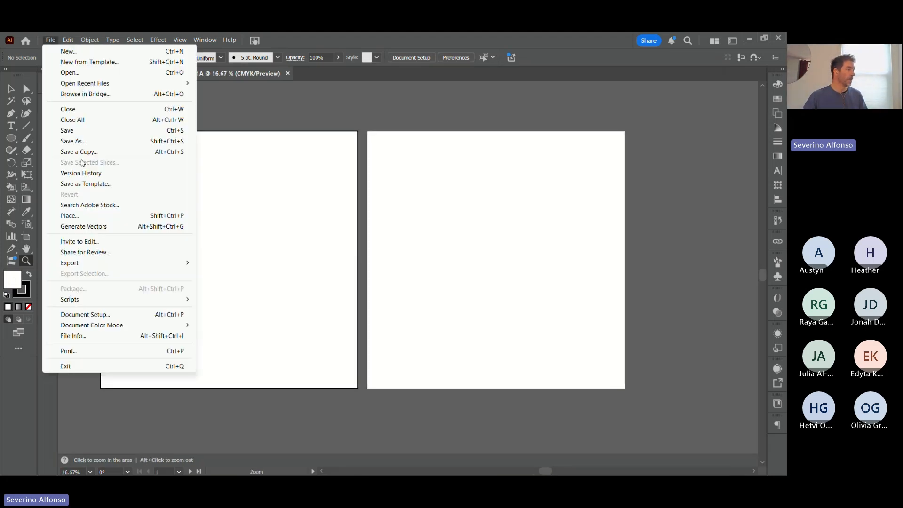
{"action": "left_click", "coordinate": [82, 215]}
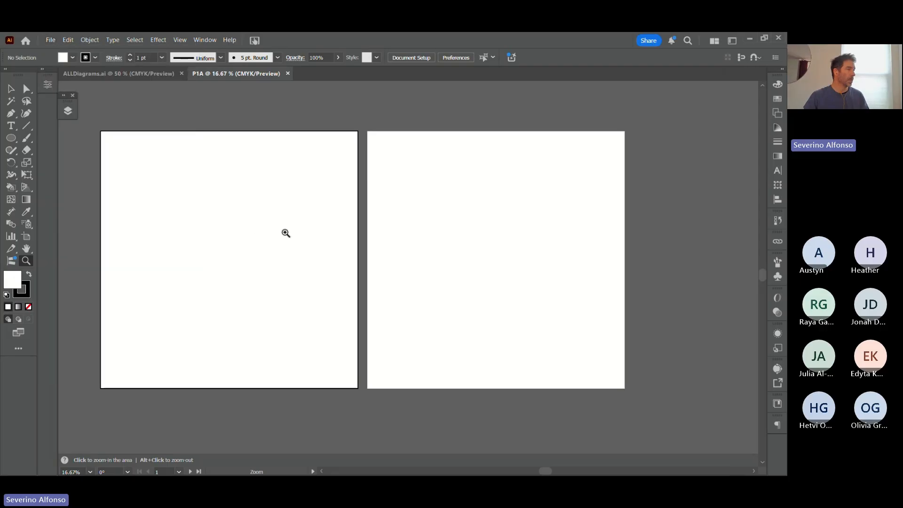
{"action": "left_click", "coordinate": [89, 73]}
{"action": "key", "text": "v"}
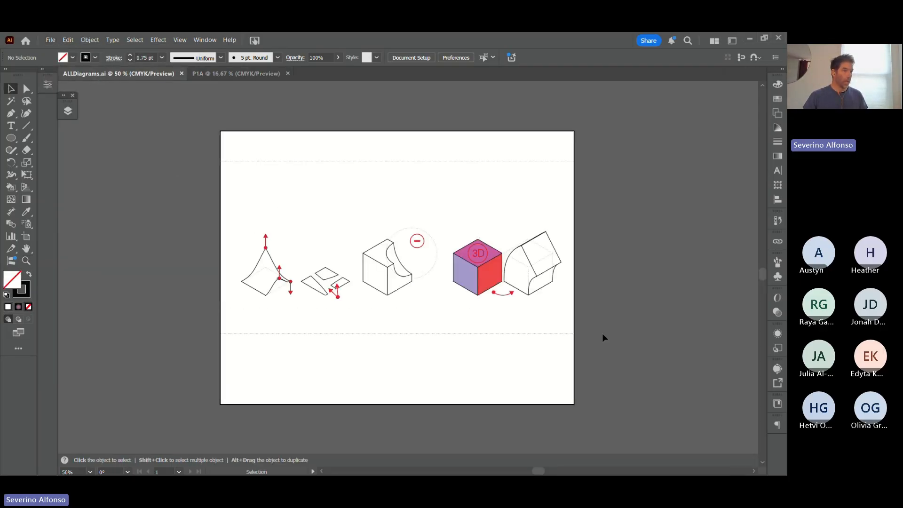
{"action": "key", "text": "ctrl+a"}
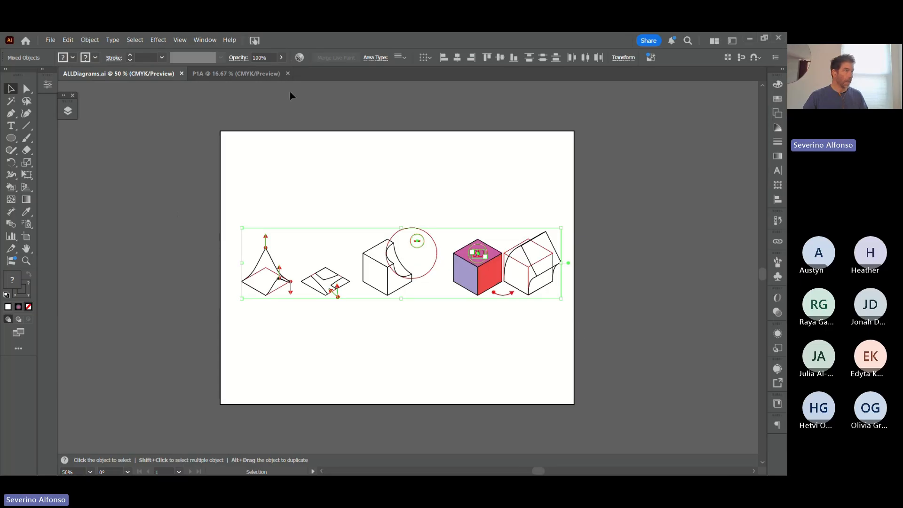
- Paste the diagrams in place on the second artboard of P1A and move them to its upper-right area
{"action": "left_click", "coordinate": [236, 74]}
{"action": "right_click", "coordinate": [455, 223]}
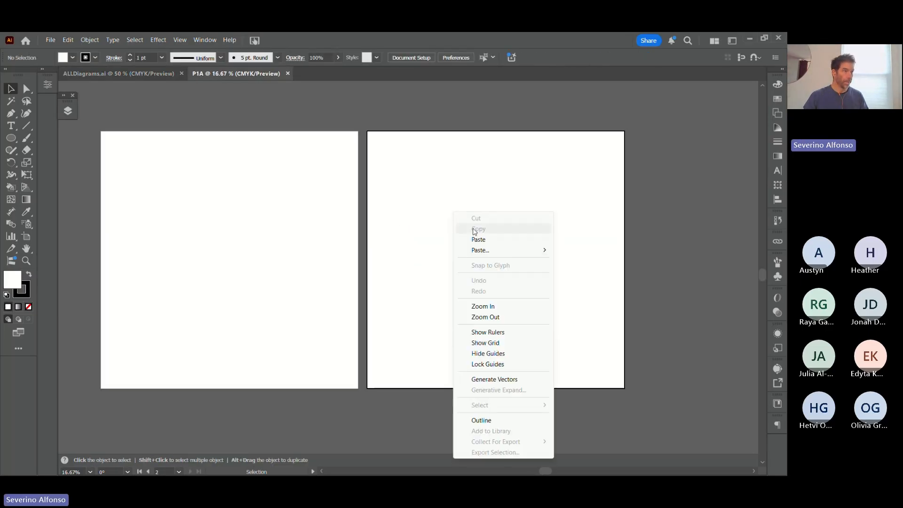
{"action": "mouse_move", "coordinate": [501, 250]}
{"action": "left_click", "coordinate": [589, 271]}
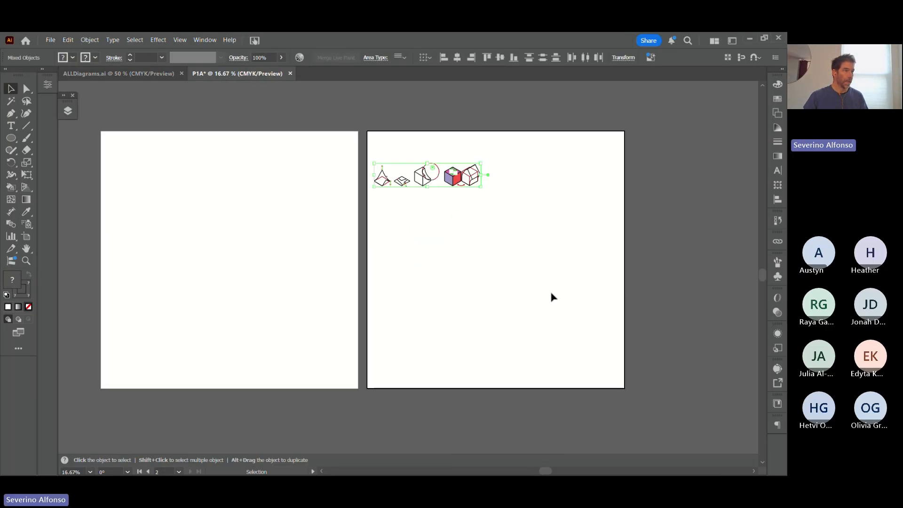
{"action": "left_click_drag", "start_coordinate": [447, 191], "coordinate": [579, 162]}
{"action": "left_click_drag", "start_coordinate": [445, 96], "coordinate": [633, 206]}
- Create a new layer named Diagram in the P1A document
{"action": "left_click", "coordinate": [68, 112]}
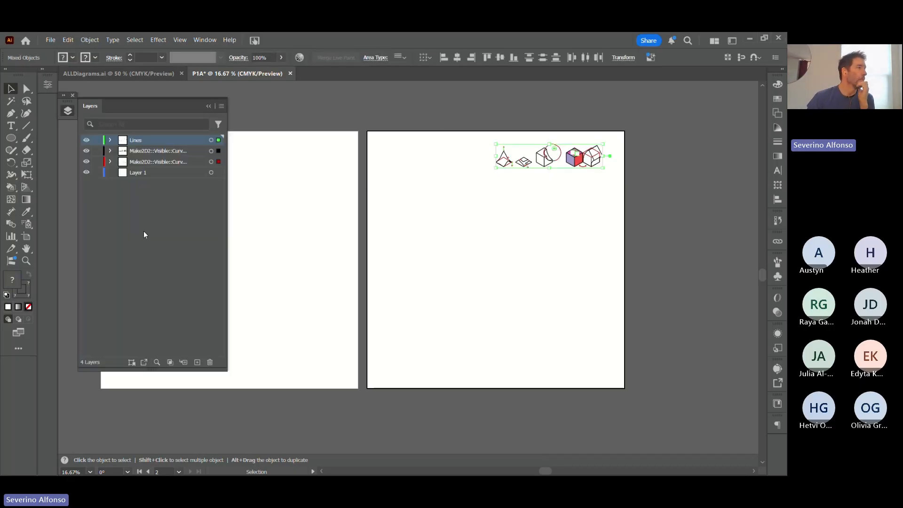
{"action": "left_click", "coordinate": [221, 105]}
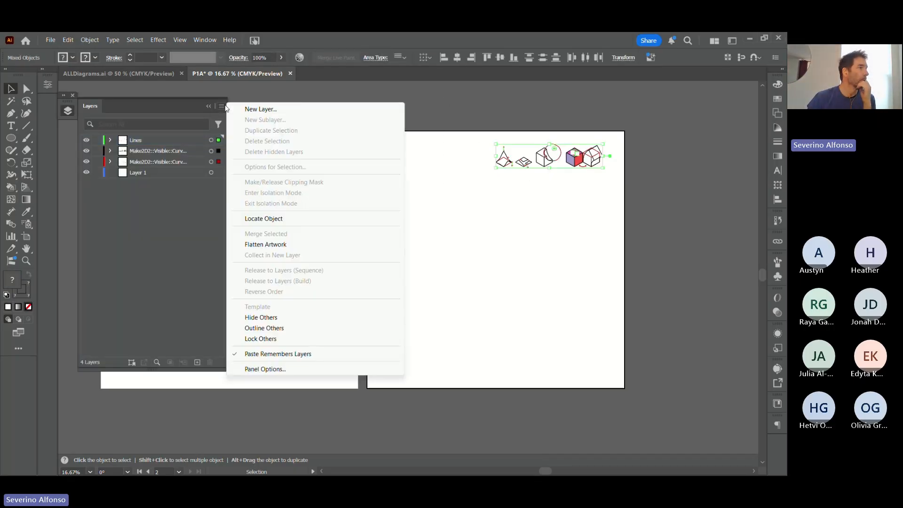
{"action": "left_click", "coordinate": [260, 110]}
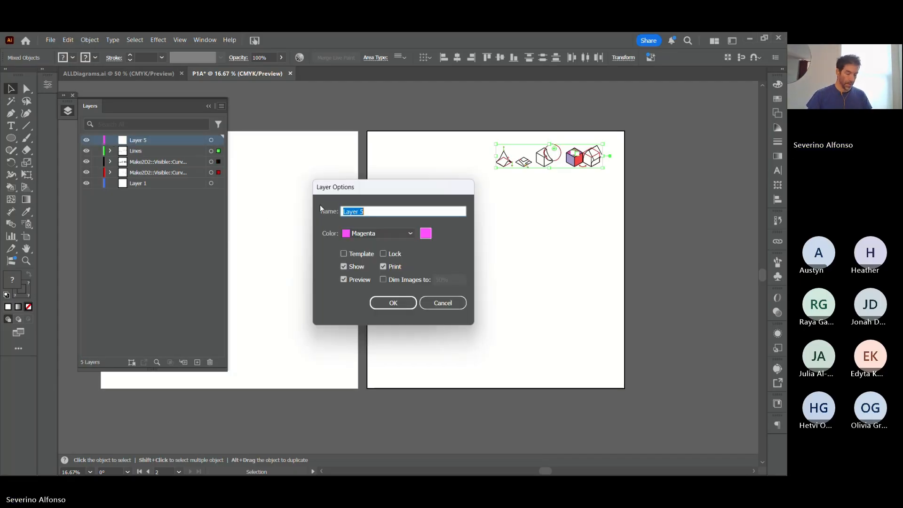
{"action": "type", "text": "Diagram"}
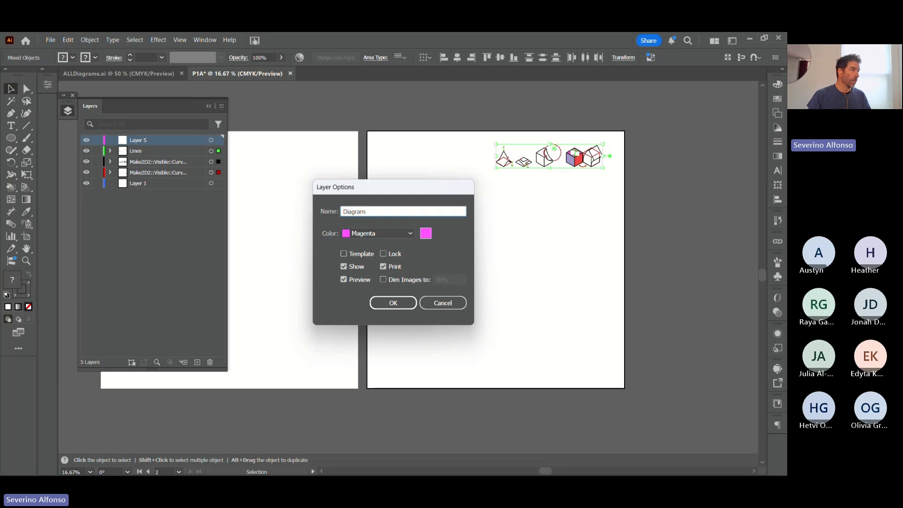
{"action": "key", "text": "Return"}
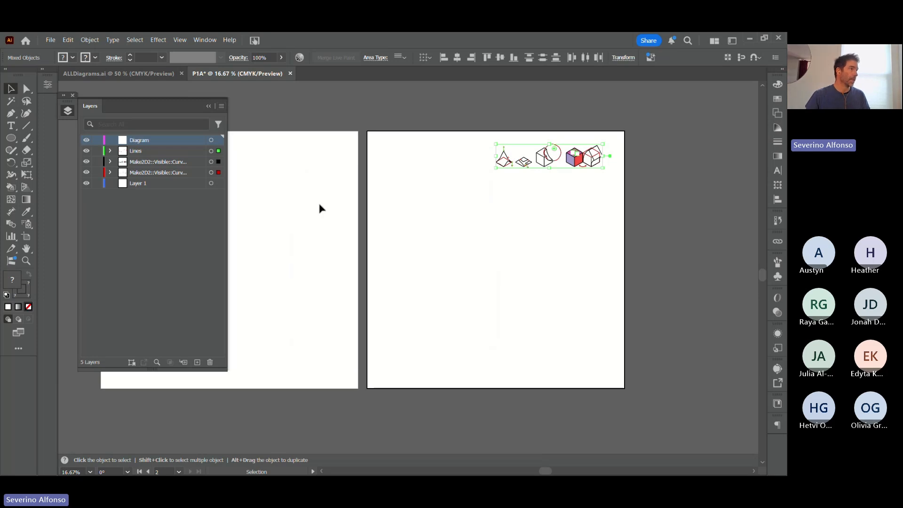
- Nest the Lines layer and both Make2D2 Visible curve layers inside the Diagram layer
{"action": "left_click", "coordinate": [155, 151]}
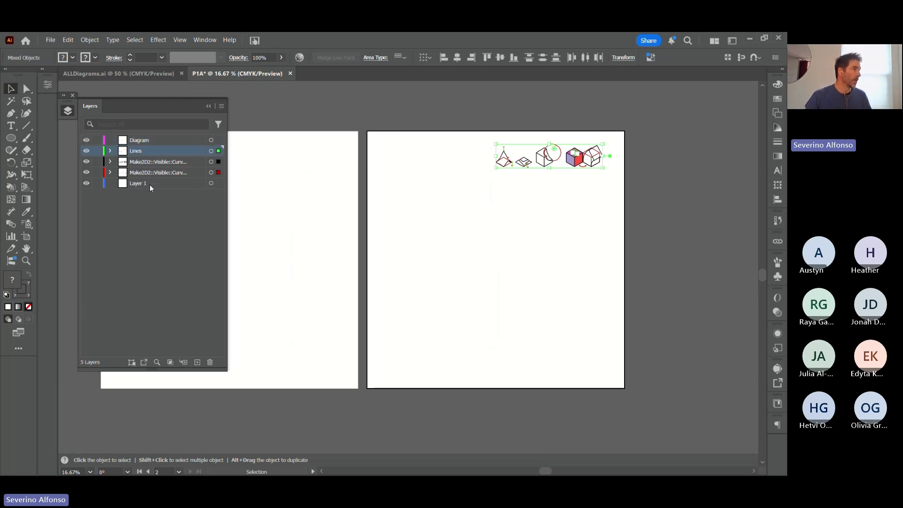
{"action": "left_click", "coordinate": [147, 174], "text": "shift"}
{"action": "left_click_drag", "start_coordinate": [149, 176], "coordinate": [146, 151]}
{"action": "left_click", "coordinate": [145, 172], "text": "shift"}
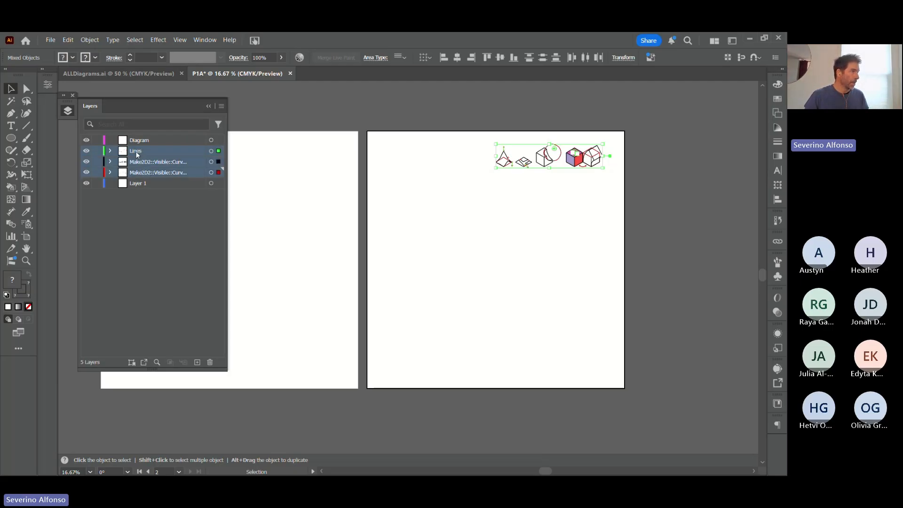
{"action": "left_click_drag", "start_coordinate": [135, 151], "coordinate": [146, 142]}
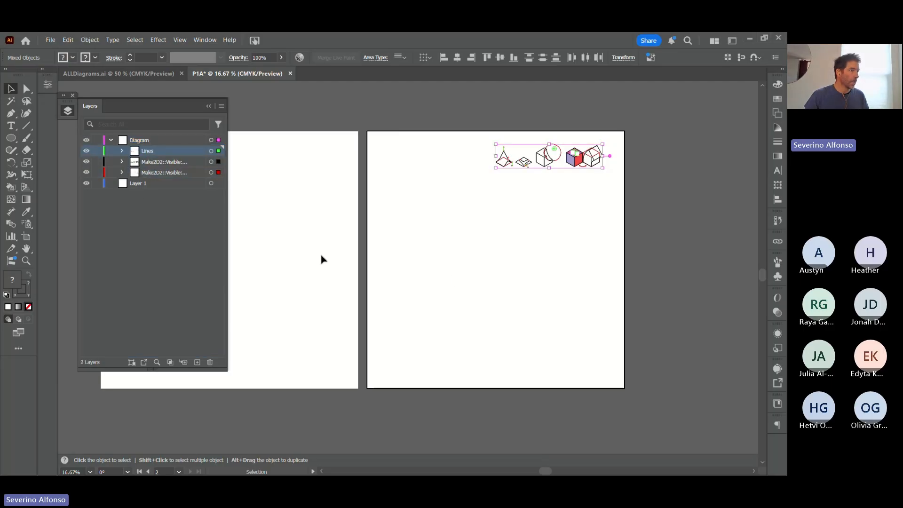
- Select all artwork through the Diagram layer and move the diagrams to the upper-left area of the second artboard
{"action": "left_click", "coordinate": [448, 279]}
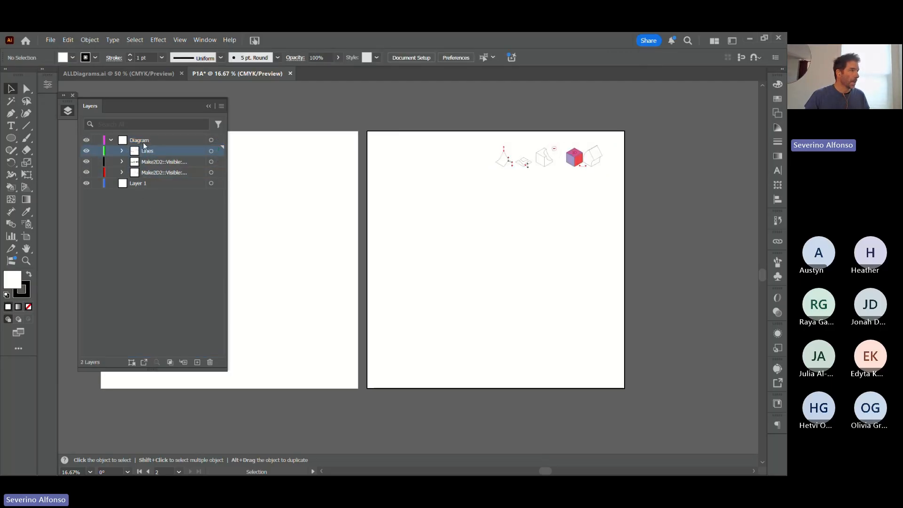
{"action": "left_click", "coordinate": [151, 162]}
{"action": "left_click", "coordinate": [157, 172]}
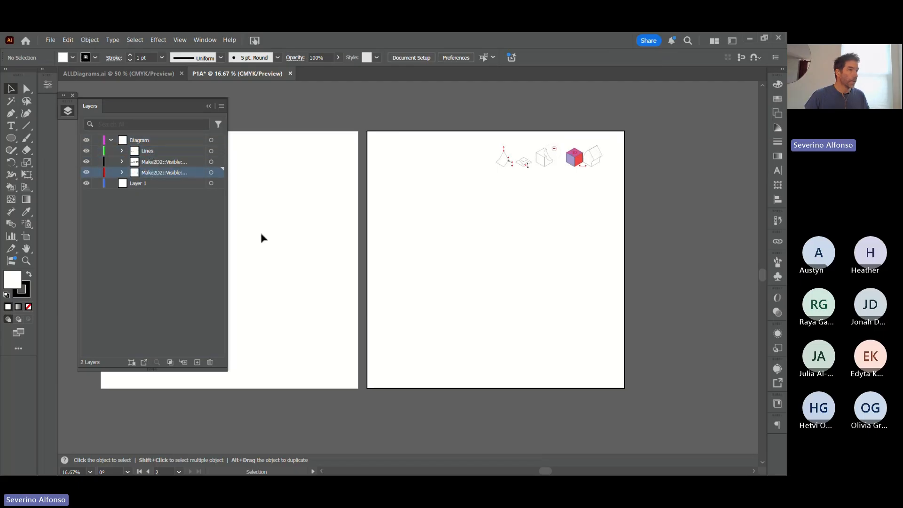
{"action": "left_click", "coordinate": [211, 141]}
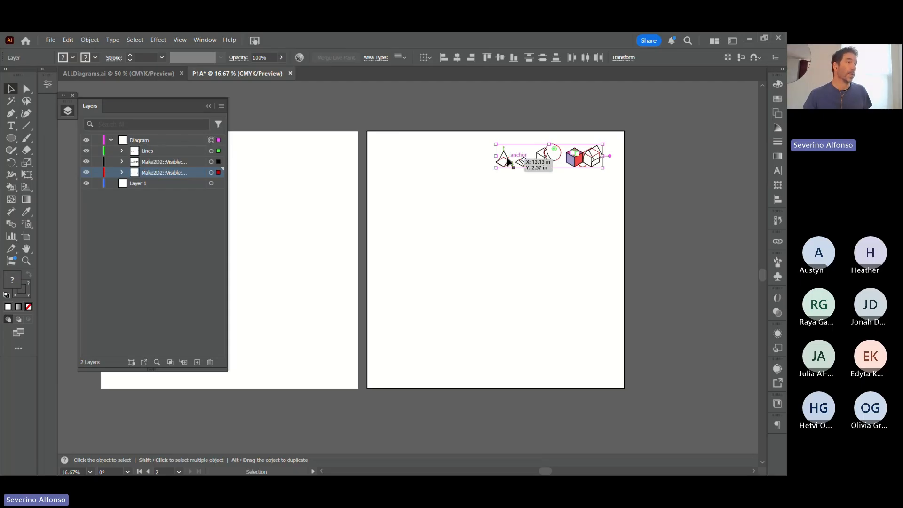
{"action": "left_click_drag", "start_coordinate": [504, 162], "coordinate": [407, 164]}
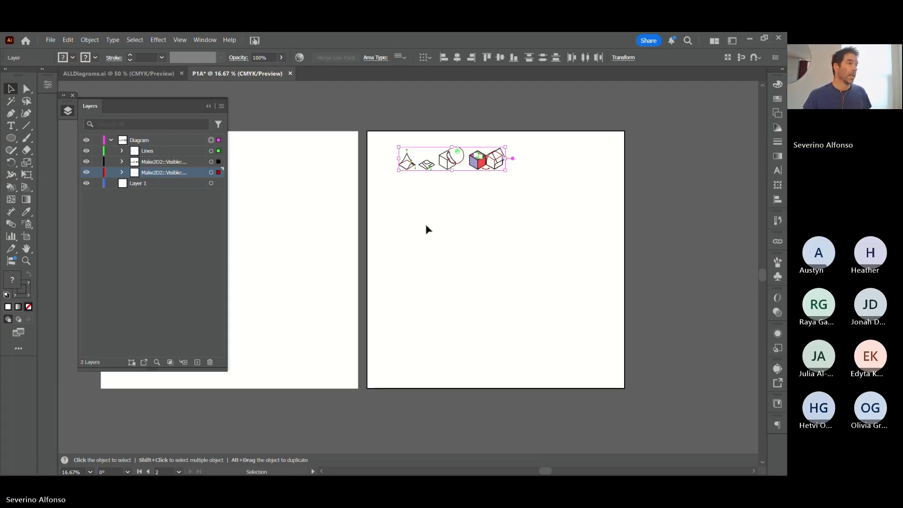
- Target the artwork of the Lines sublayer, the first Make2D2 sublayer and the whole Diagram layer to compare their contents
{"action": "left_click", "coordinate": [425, 227]}
{"action": "left_click", "coordinate": [211, 151]}
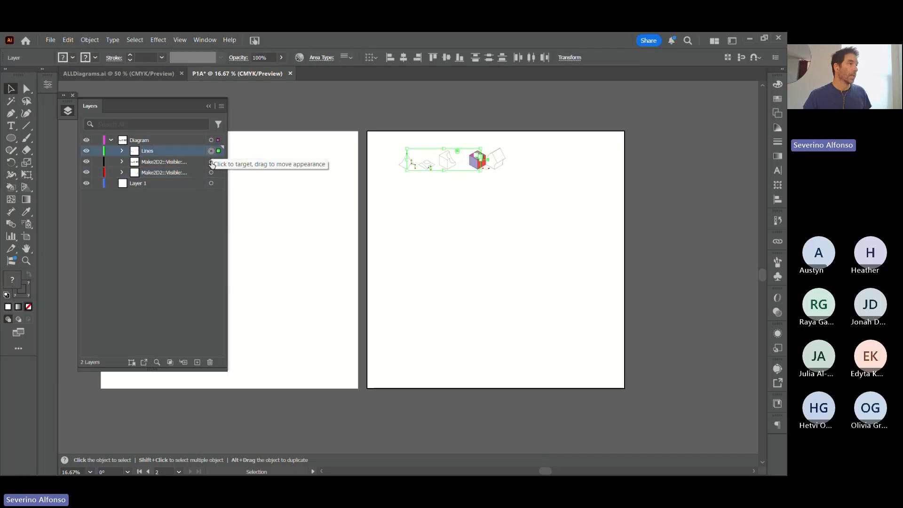
{"action": "left_click", "coordinate": [211, 162]}
{"action": "left_click", "coordinate": [464, 216]}
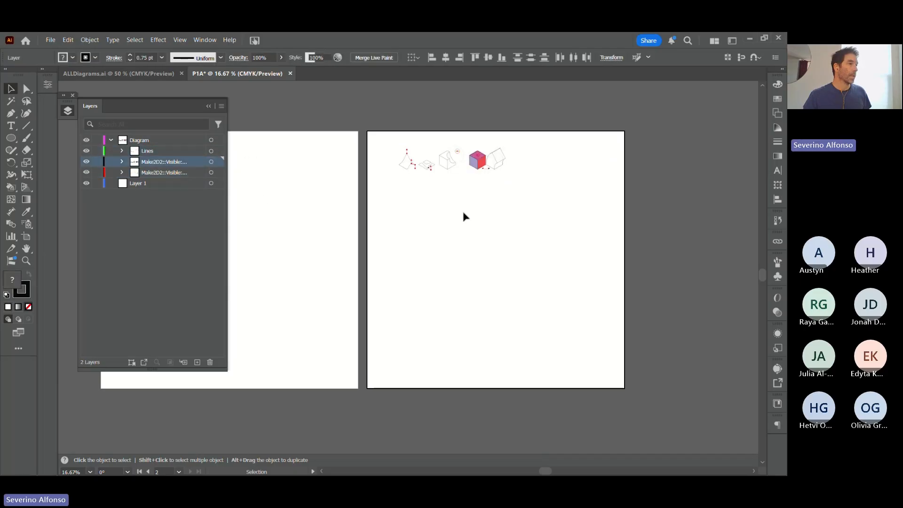
{"action": "left_click", "coordinate": [211, 140]}
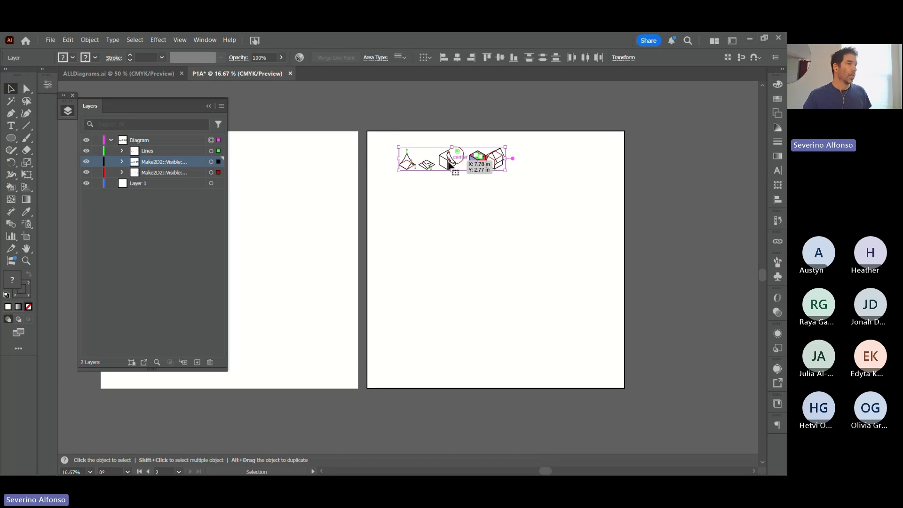
- Move all the diagrams to the upper-right area of the second artboard and deselect them
{"action": "left_click_drag", "start_coordinate": [447, 165], "coordinate": [538, 163]}
{"action": "left_click", "coordinate": [540, 207]}
- Try grouping all the diagram artwork and moving it as one object, then undo the changes
{"action": "key", "text": "z"}
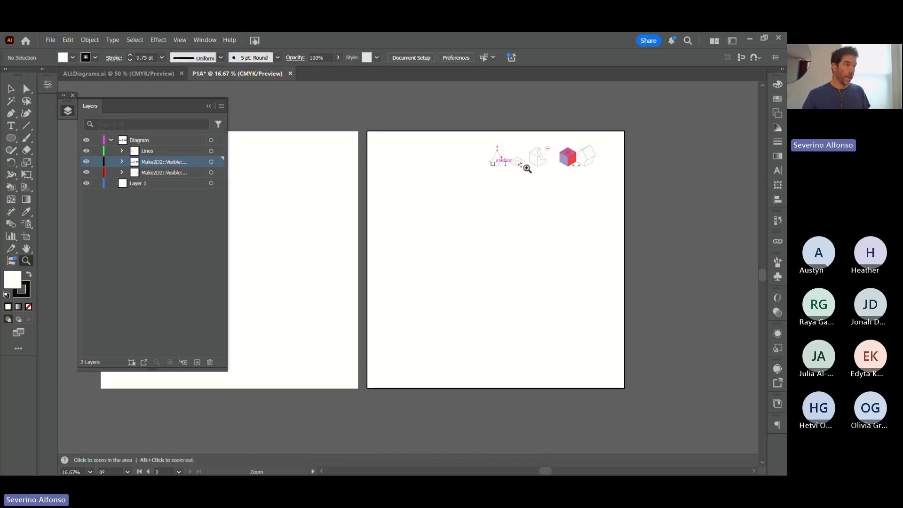
{"action": "left_click_drag", "start_coordinate": [470, 122], "coordinate": [648, 226]}
{"action": "key", "text": "v"}
{"action": "left_click_drag", "start_coordinate": [364, 241], "coordinate": [511, 240]}
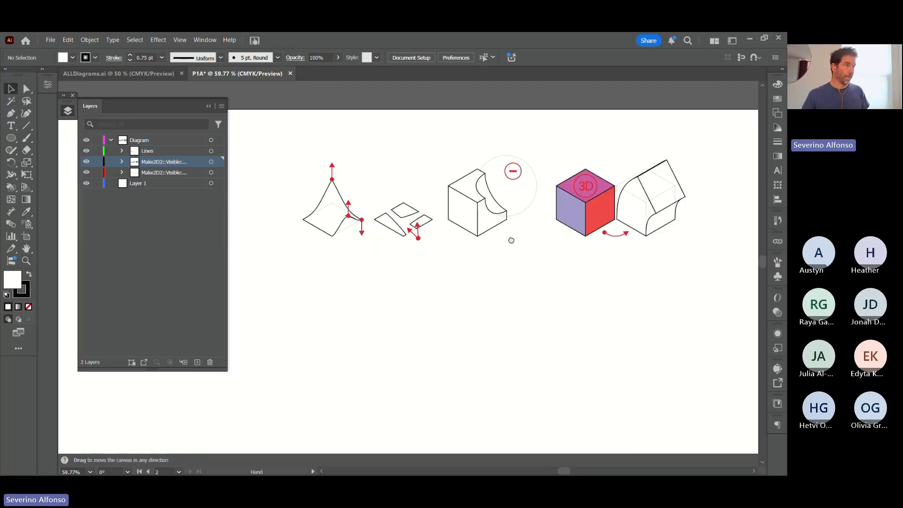
{"action": "key", "text": "a"}
{"action": "left_click_drag", "start_coordinate": [284, 128], "coordinate": [721, 306]}
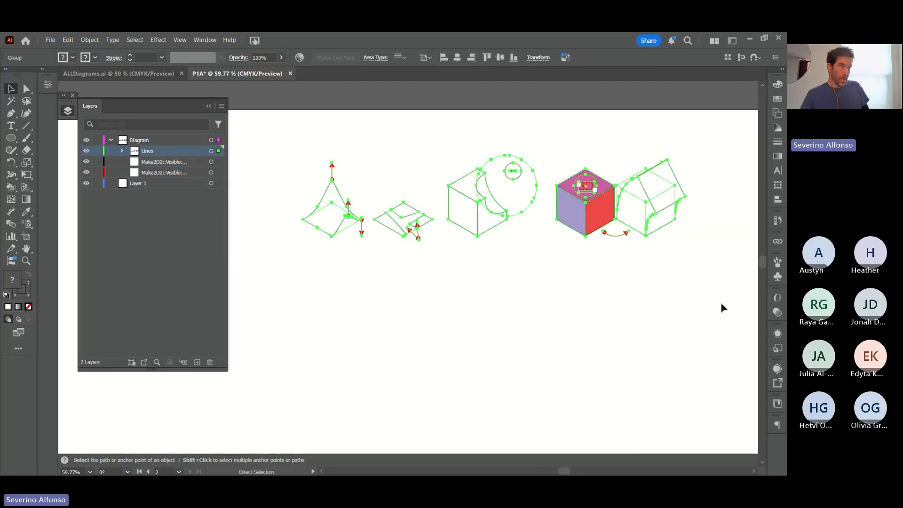
{"action": "key", "text": "v"}
{"action": "left_click", "coordinate": [635, 312]}
{"action": "left_click_drag", "start_coordinate": [647, 231], "coordinate": [605, 258]}
{"action": "key", "text": "ctrl+shift+g"}
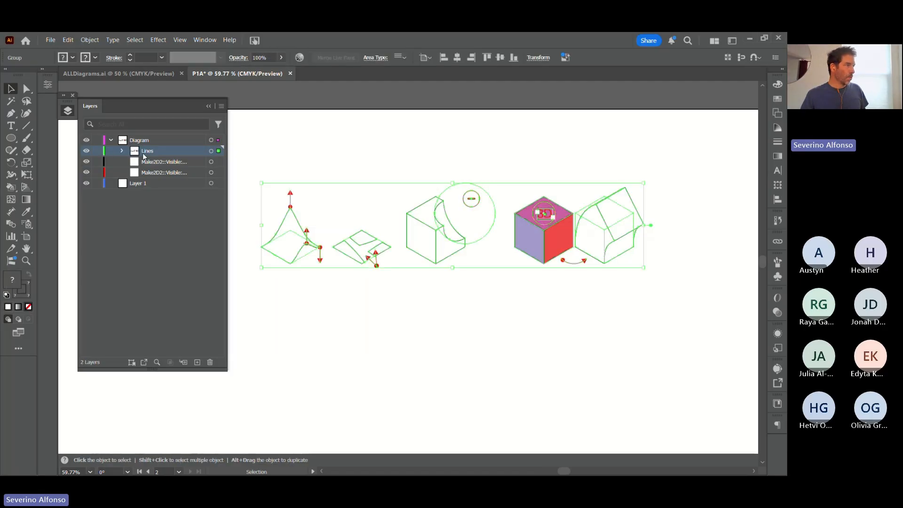
{"action": "key", "text": "ctrl+z"}
{"action": "left_click", "coordinate": [527, 362]}
{"action": "key", "text": "ctrl+z"}
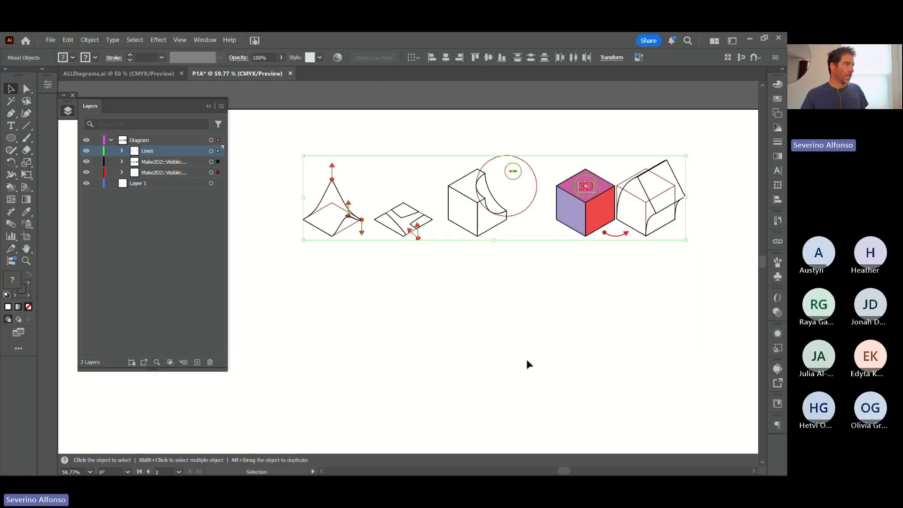
- Target all artwork of the Diagram layer, deselect it and lock the whole Diagram layer
{"action": "left_click", "coordinate": [526, 352]}
{"action": "key", "text": "z"}
{"action": "left_click", "coordinate": [487, 292], "text": "alt"}
{"action": "left_click", "coordinate": [487, 292], "text": "alt"}
{"action": "left_click_drag", "start_coordinate": [348, 291], "coordinate": [541, 278]}
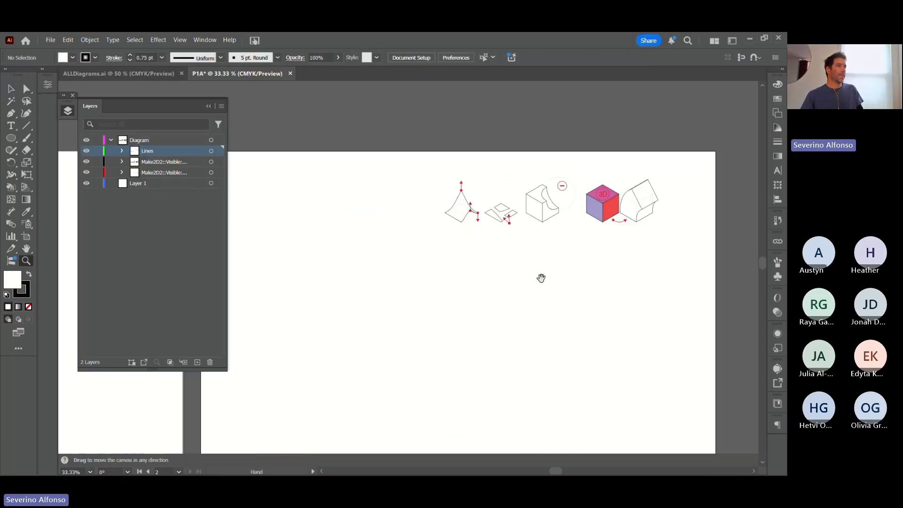
{"action": "key", "text": "v"}
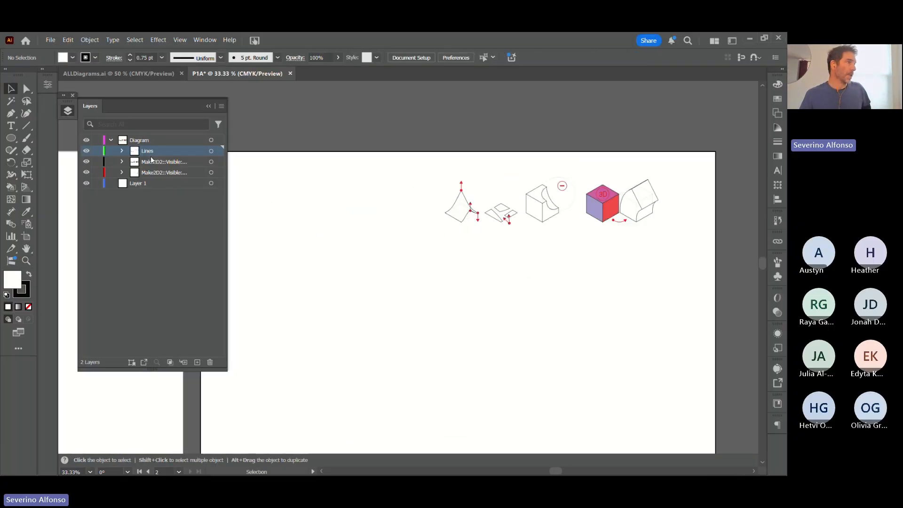
{"action": "left_click", "coordinate": [212, 141]}
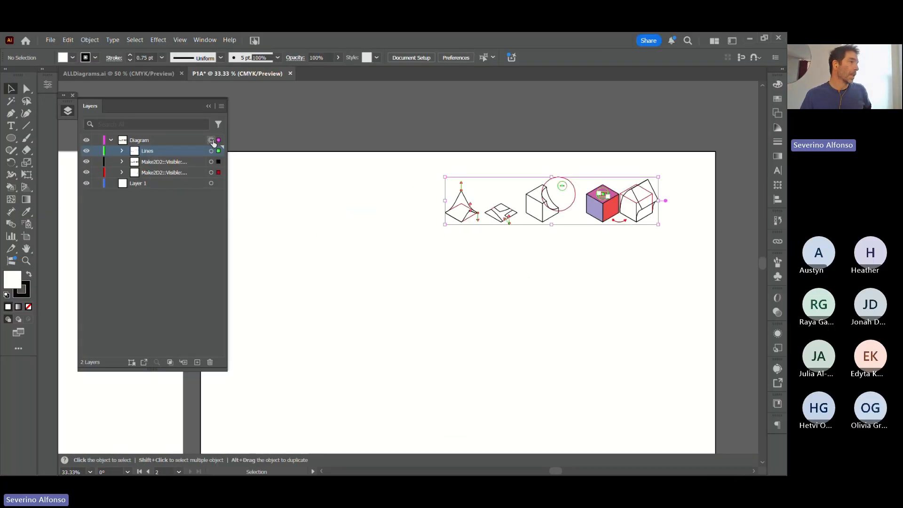
{"action": "left_click", "coordinate": [311, 200]}
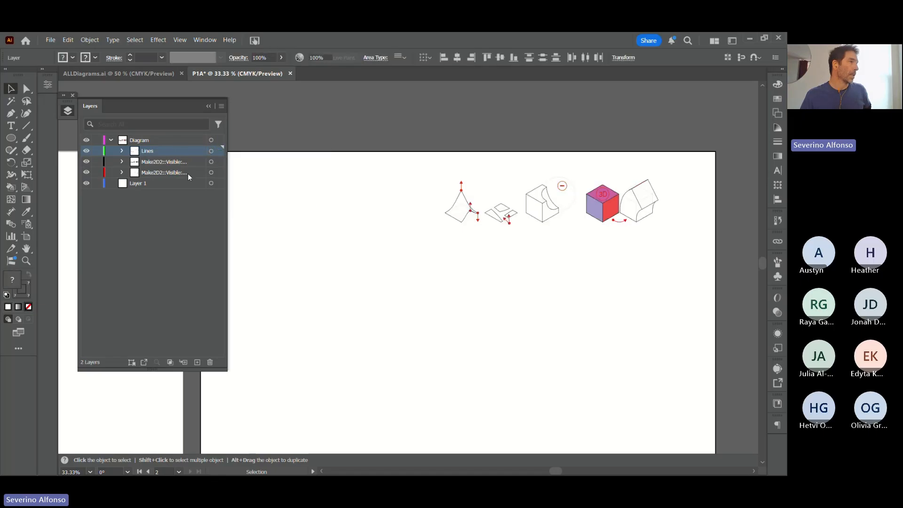
{"action": "left_click", "coordinate": [96, 141]}
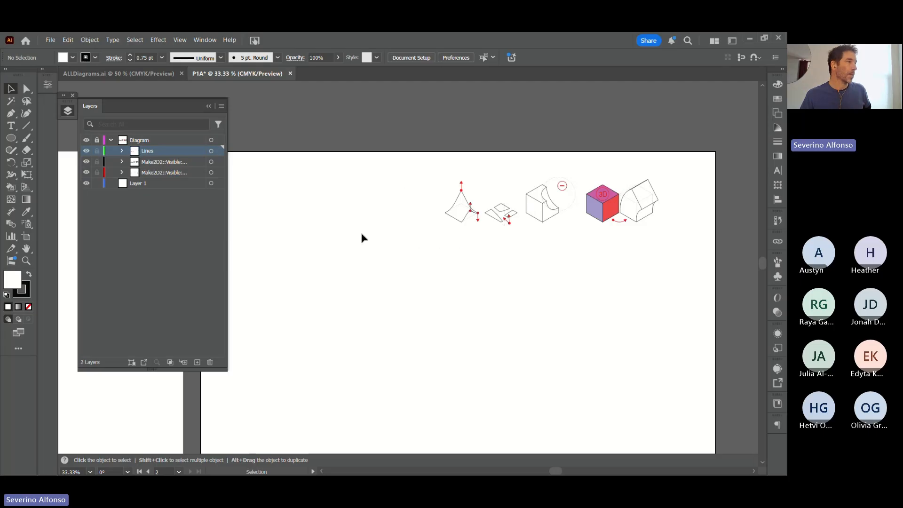
- Unlock the Diagram layer, enlarge its artwork proportionally in the upper-right area of the second artboard, and lock the layer
{"action": "left_click", "coordinate": [97, 141]}
{"action": "left_click", "coordinate": [212, 140]}
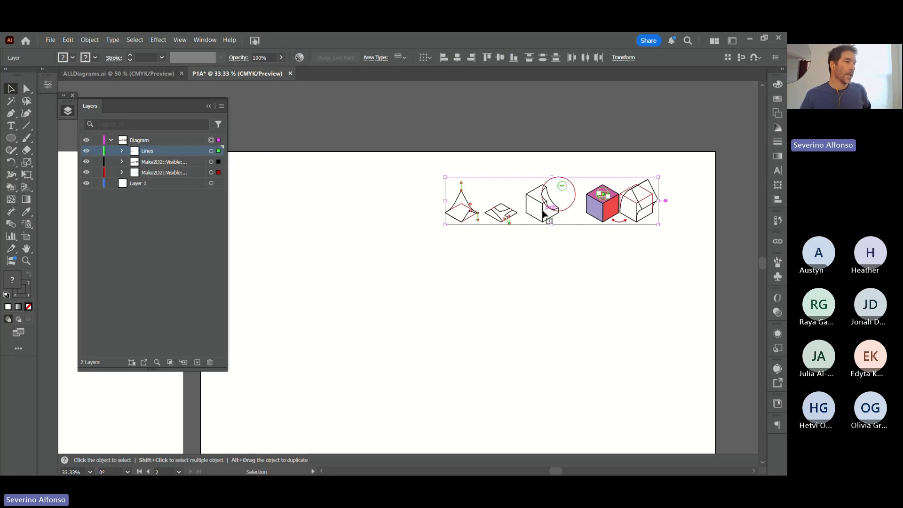
{"action": "left_click_drag", "start_coordinate": [540, 209], "coordinate": [562, 202]}
{"action": "left_click_drag", "start_coordinate": [437, 231], "coordinate": [414, 243]}
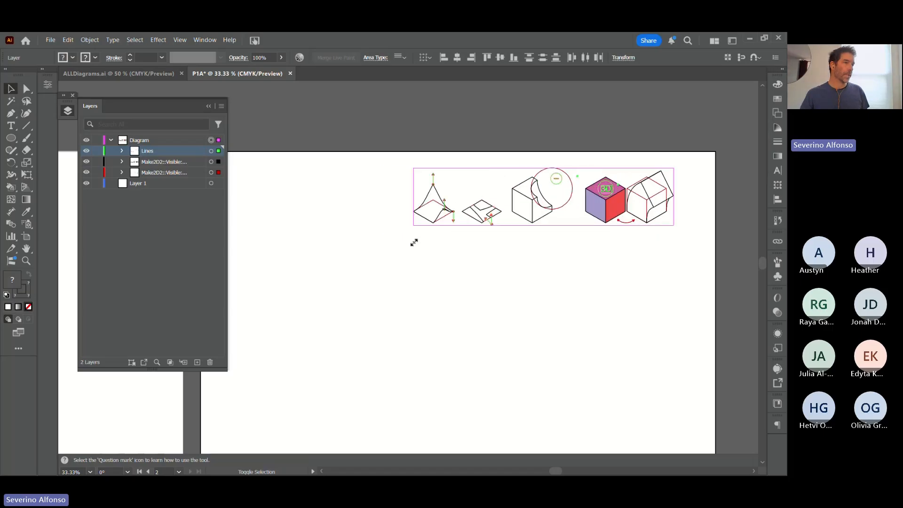
{"action": "left_click", "coordinate": [98, 140]}
- Try to select the locked diagrams by drawing selection areas over them on the second artboard
{"action": "key", "text": "z"}
{"action": "left_click", "coordinate": [466, 327], "text": "alt"}
{"action": "left_click", "coordinate": [471, 365], "text": "alt"}
{"action": "left_click_drag", "start_coordinate": [423, 314], "coordinate": [591, 365]}
{"action": "key", "text": "v"}
{"action": "left_click_drag", "start_coordinate": [633, 345], "coordinate": [478, 159]}
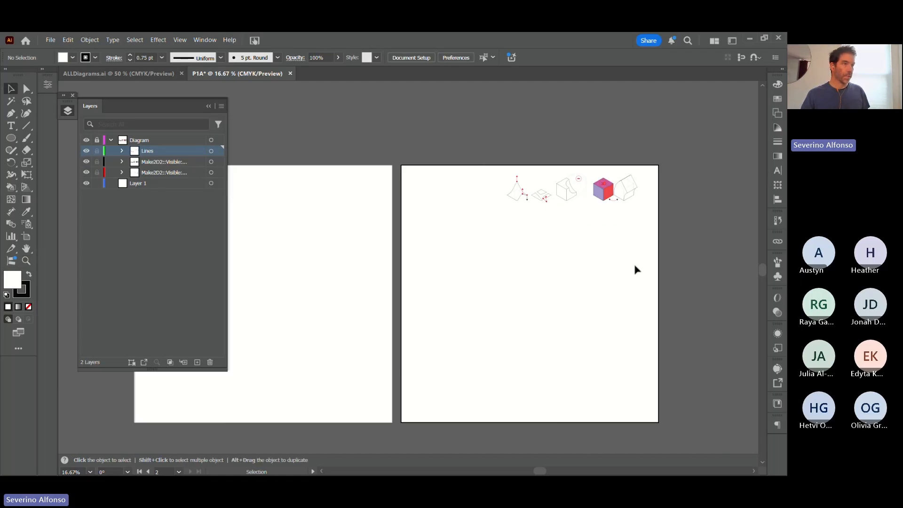
{"action": "left_click_drag", "start_coordinate": [607, 310], "coordinate": [456, 137]}
- Draw a diagonal test line across the locked diagrams on Layer 1 with the Pen tool, then select and delete it
{"action": "left_click", "coordinate": [136, 184]}
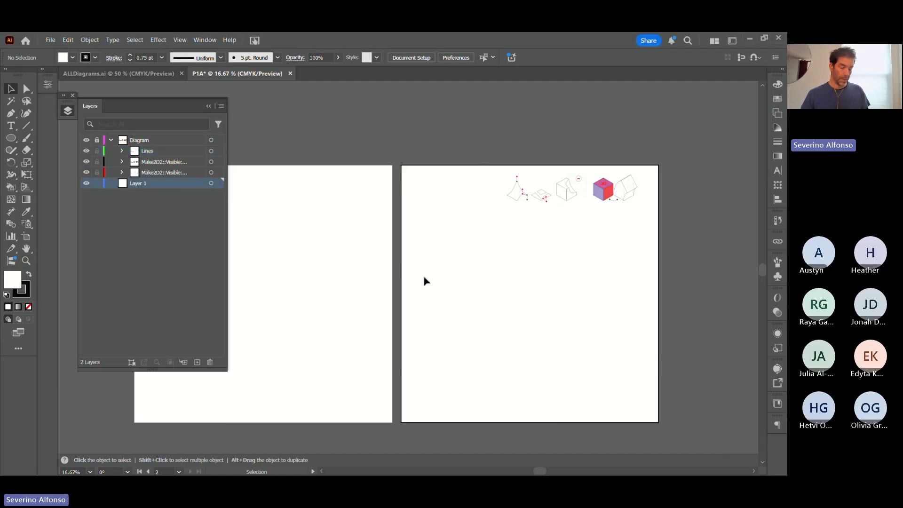
{"action": "key", "text": "p"}
{"action": "left_click_drag", "start_coordinate": [424, 305], "coordinate": [453, 281]}
{"action": "left_click", "coordinate": [593, 153]}
{"action": "key", "text": "Return"}
{"action": "key", "text": "v"}
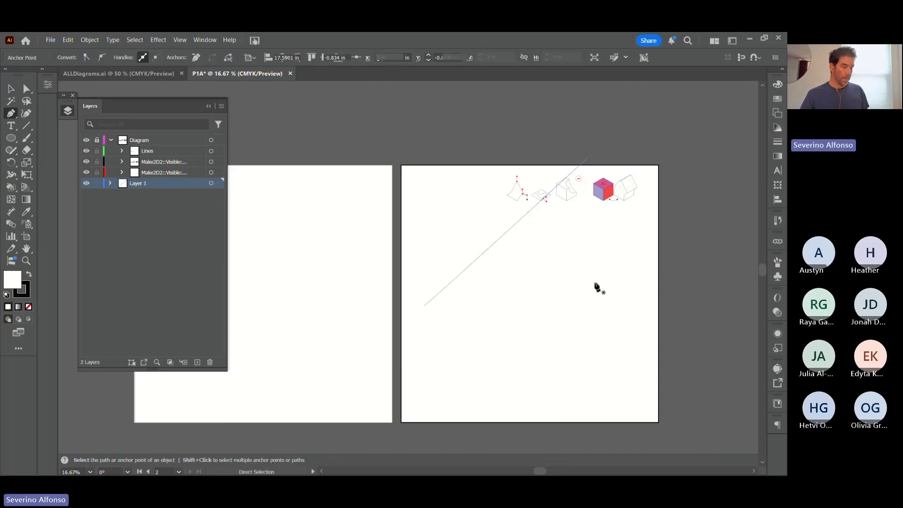
{"action": "left_click_drag", "start_coordinate": [533, 208], "coordinate": [529, 254]}
{"action": "key", "text": "Delete"}
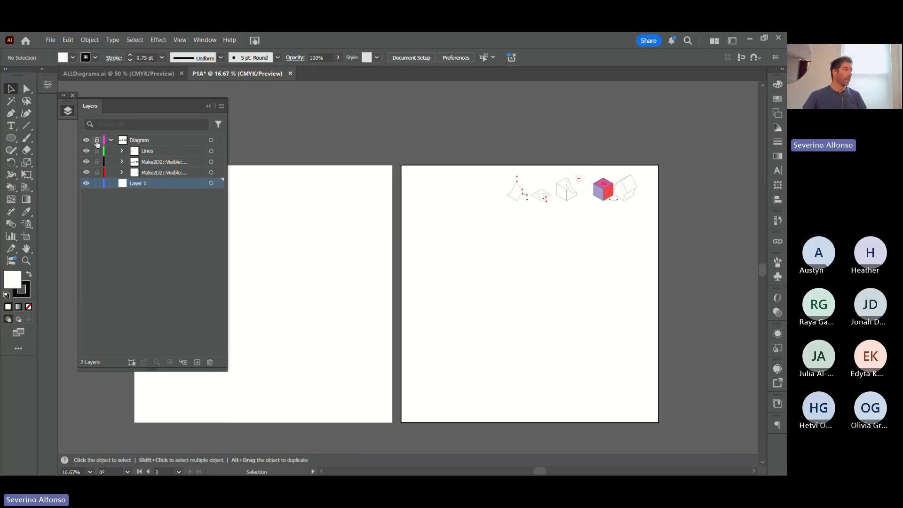
- Unlock the Diagram layer, scale its artwork up to span most of the second artboard's width, and relock it
{"action": "left_click", "coordinate": [211, 141]}
{"action": "left_click_drag", "start_coordinate": [505, 204], "coordinate": [429, 232]}
{"action": "left_click", "coordinate": [97, 140]}
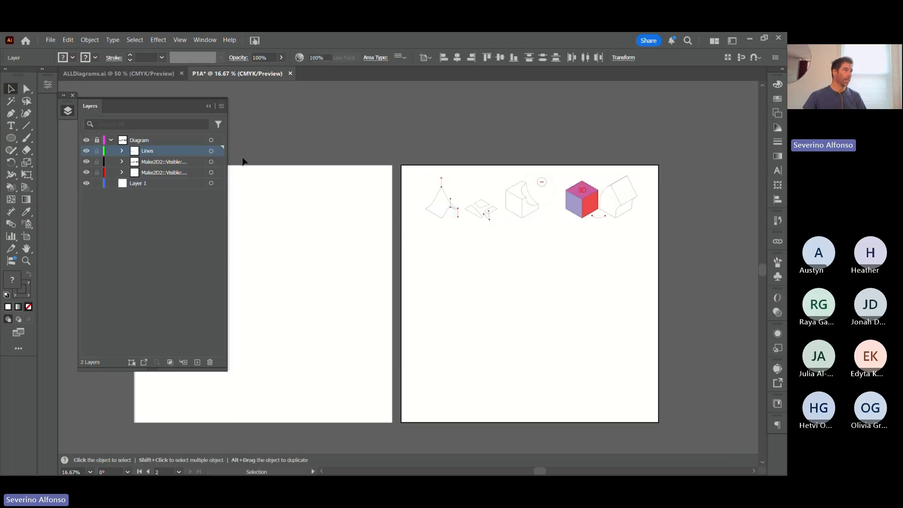
- Try to create a sublayer while the Lines sublayer of the locked Diagram layer is active
{"action": "left_click", "coordinate": [221, 106]}
{"action": "left_click", "coordinate": [288, 110]}
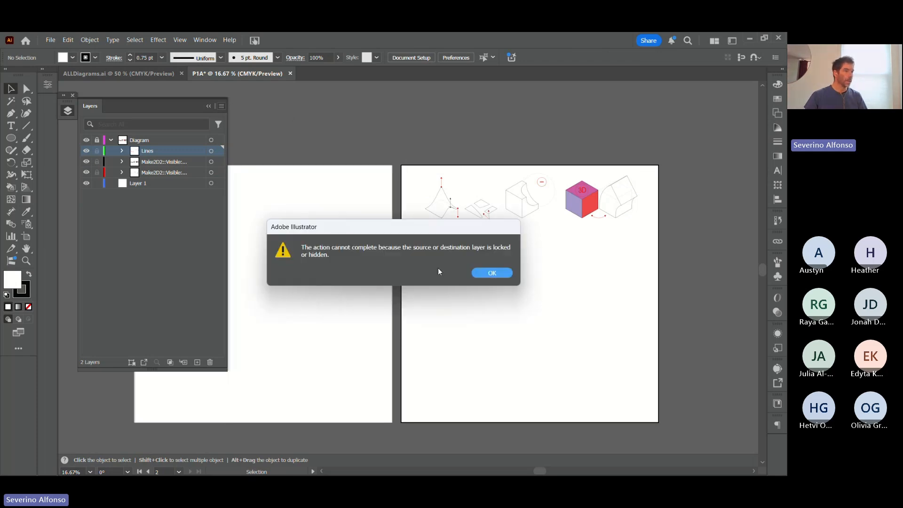
{"action": "left_click", "coordinate": [476, 272]}
- Create a new layer named Text directly above Layer 1
{"action": "left_click", "coordinate": [154, 183]}
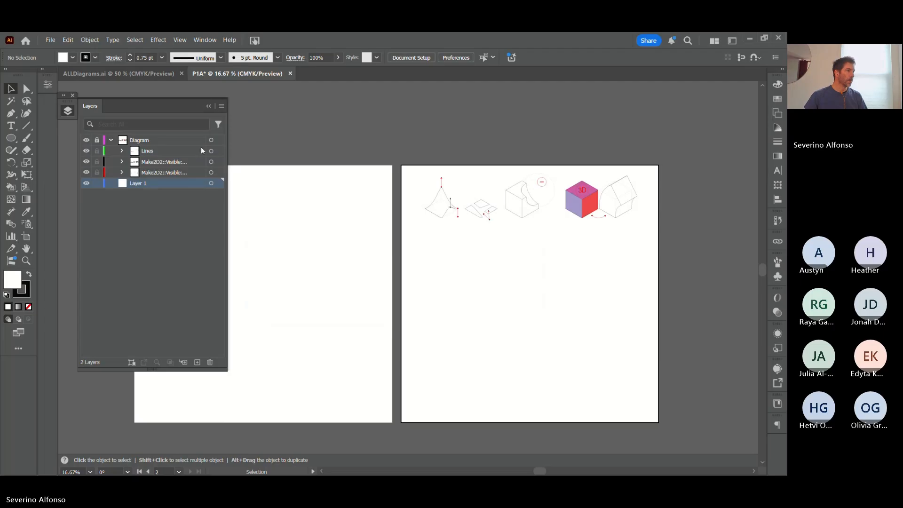
{"action": "left_click", "coordinate": [222, 106]}
{"action": "left_click", "coordinate": [255, 109]}
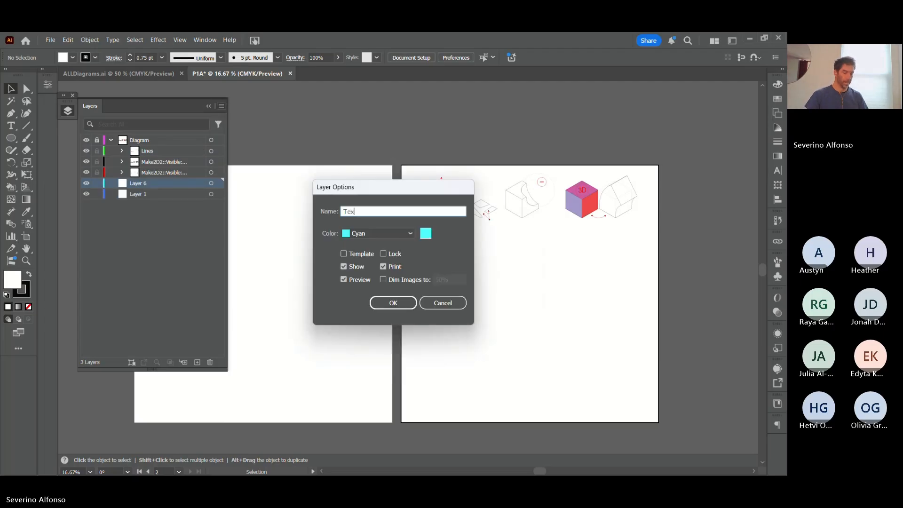
{"action": "key", "text": "Return"}
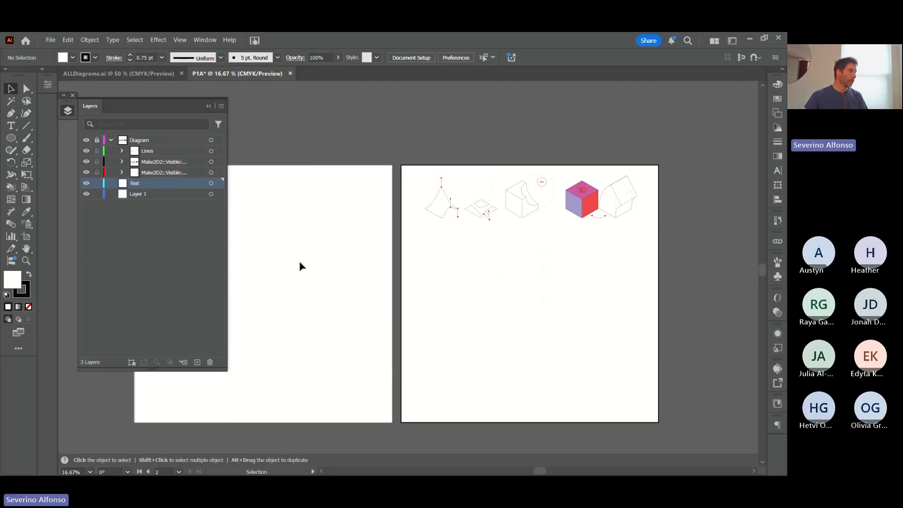
- Add a wide, shallow text box below the first two diagrams with the placeholder caption "Diagram od sdifhadlf"
{"action": "left_click", "coordinate": [362, 305]}
{"action": "left_click", "coordinate": [10, 125]}
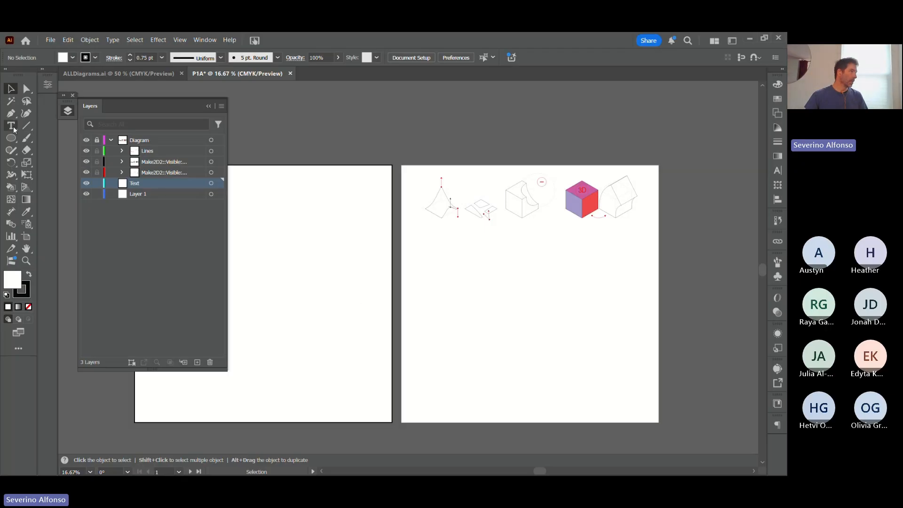
{"action": "left_click_drag", "start_coordinate": [428, 230], "coordinate": [504, 240]}
{"action": "key", "text": "BackSpace"}
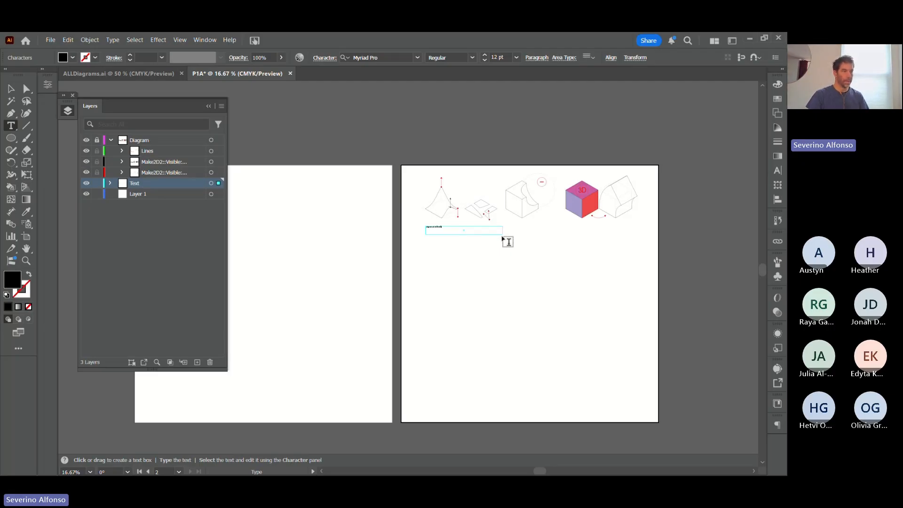
- Set the whole caption to the Active Uno font at 14 pt and deselect it
{"action": "key", "text": "ctrl+a"}
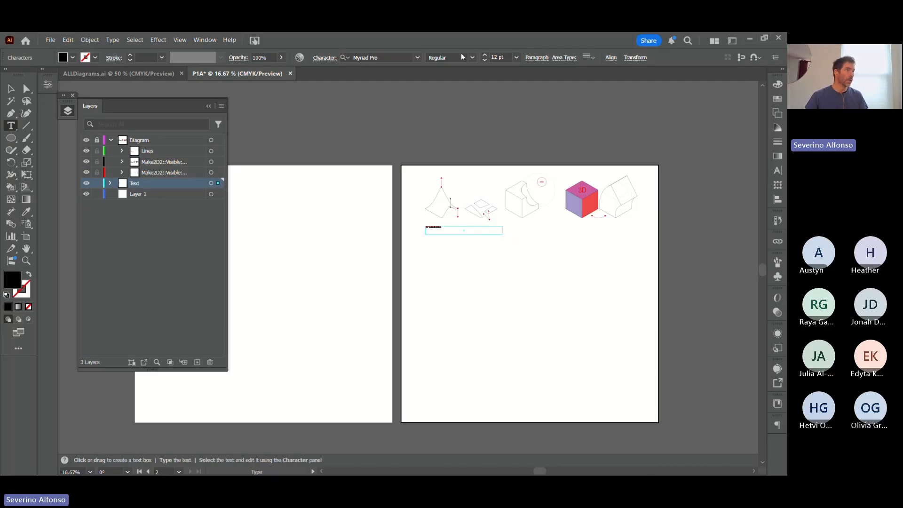
{"action": "left_click", "coordinate": [417, 58]}
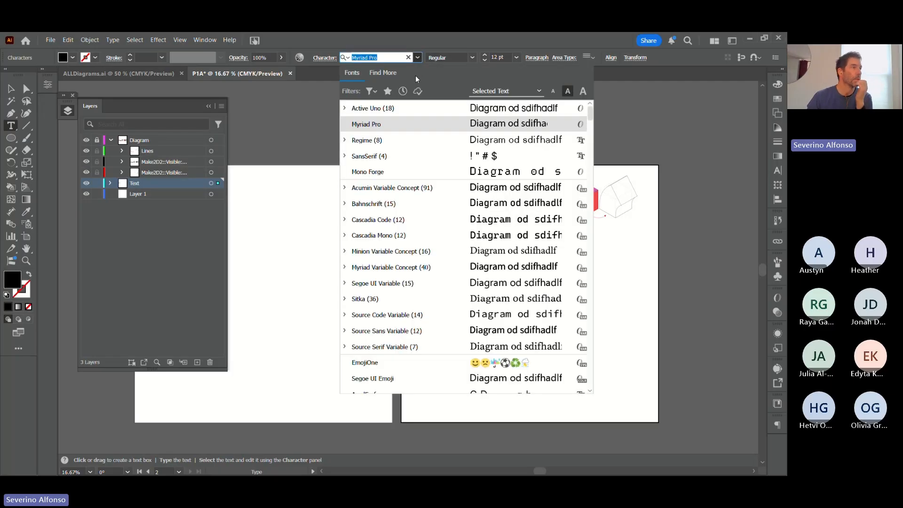
{"action": "left_click", "coordinate": [372, 109]}
{"action": "left_click", "coordinate": [516, 58]}
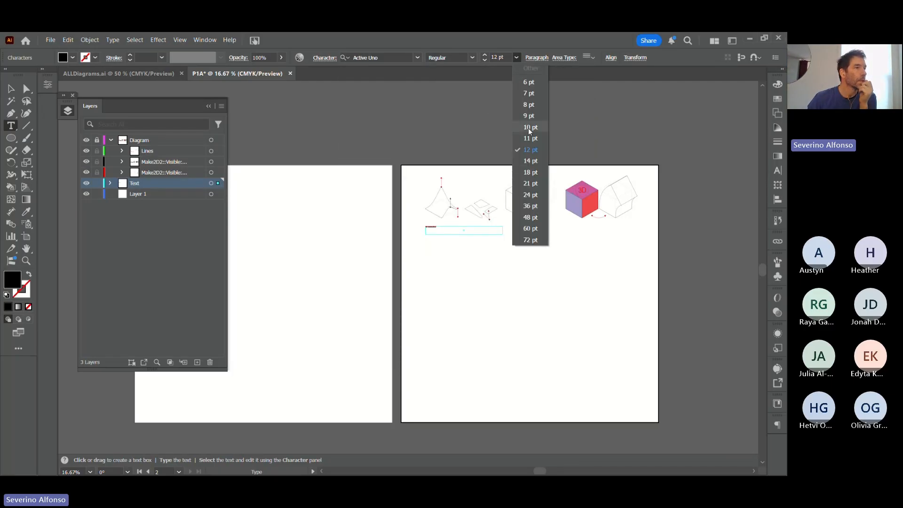
{"action": "left_click", "coordinate": [530, 161]}
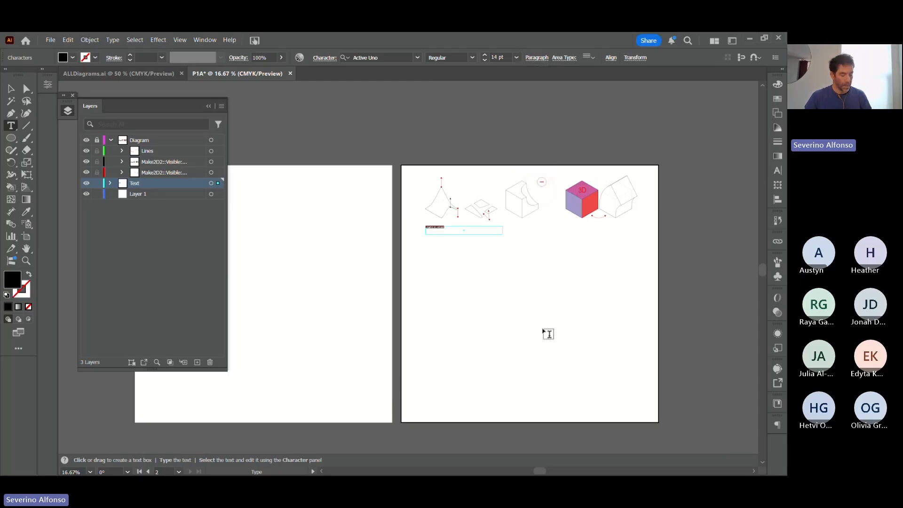
{"action": "left_click", "coordinate": [442, 223], "text": "ctrl"}
- Collapse the layer list and reduce the diagram caption's text size to 12 pt
{"action": "key", "text": "z"}
{"action": "left_click_drag", "start_coordinate": [392, 155], "coordinate": [681, 274]}
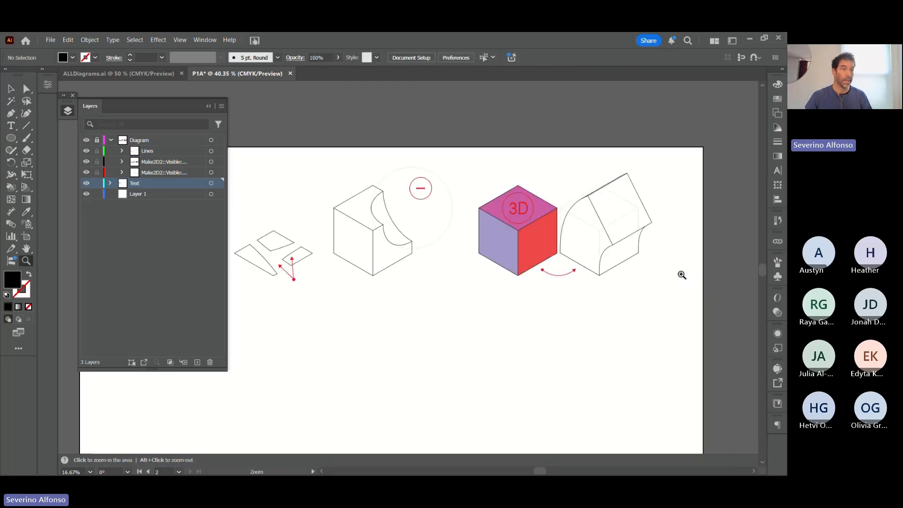
{"action": "left_click_drag", "start_coordinate": [441, 311], "coordinate": [476, 310]}
{"action": "left_click", "coordinate": [209, 105]}
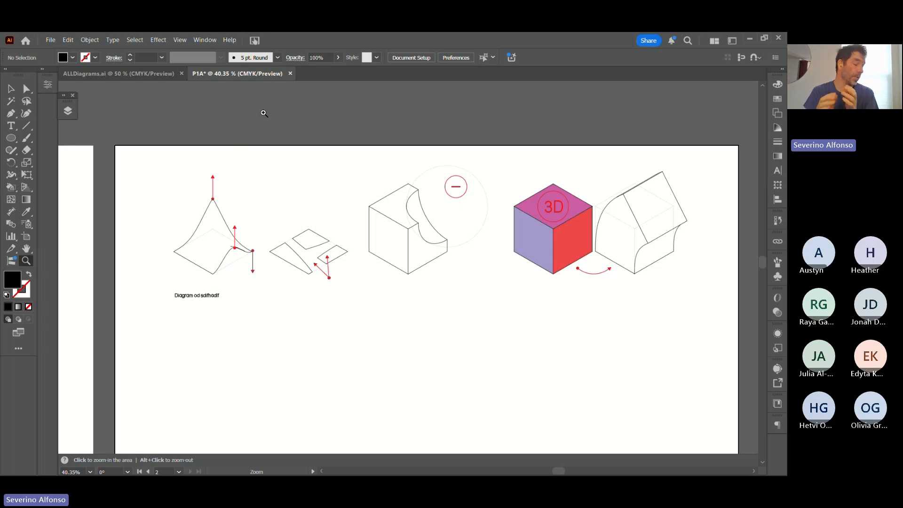
{"action": "key", "text": "t"}
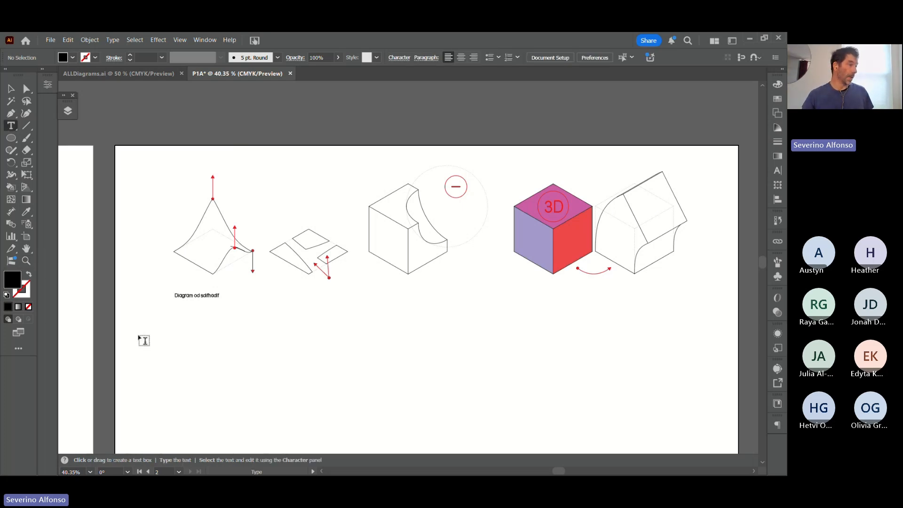
{"action": "left_click", "coordinate": [207, 295]}
{"action": "triple_click", "coordinate": [209, 295]}
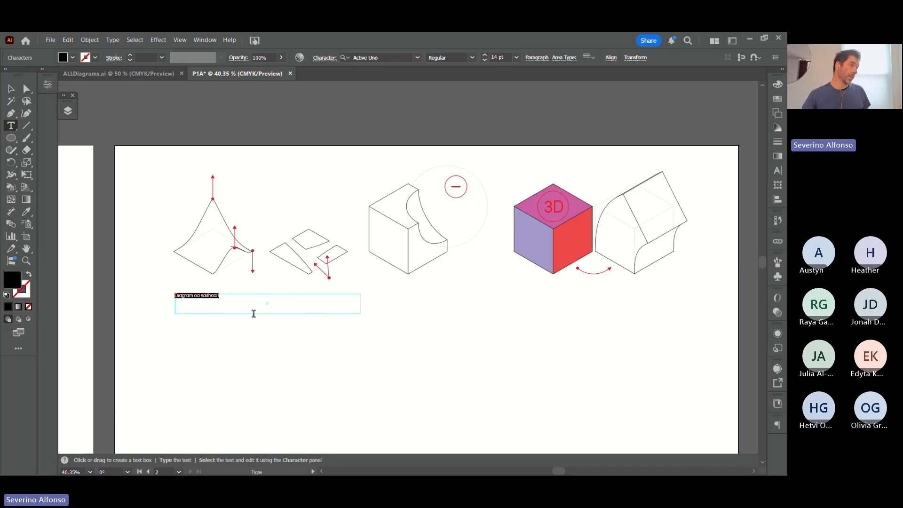
{"action": "left_click", "coordinate": [516, 57]}
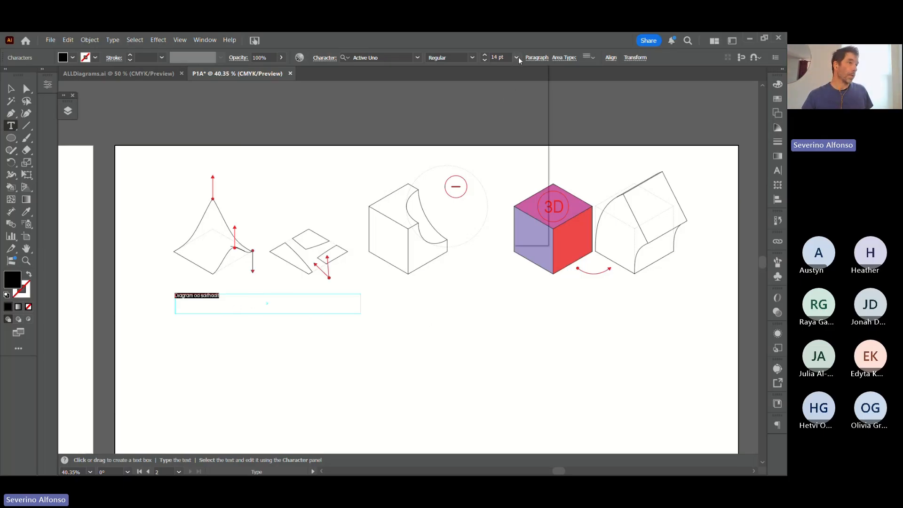
{"action": "left_click", "coordinate": [531, 150]}
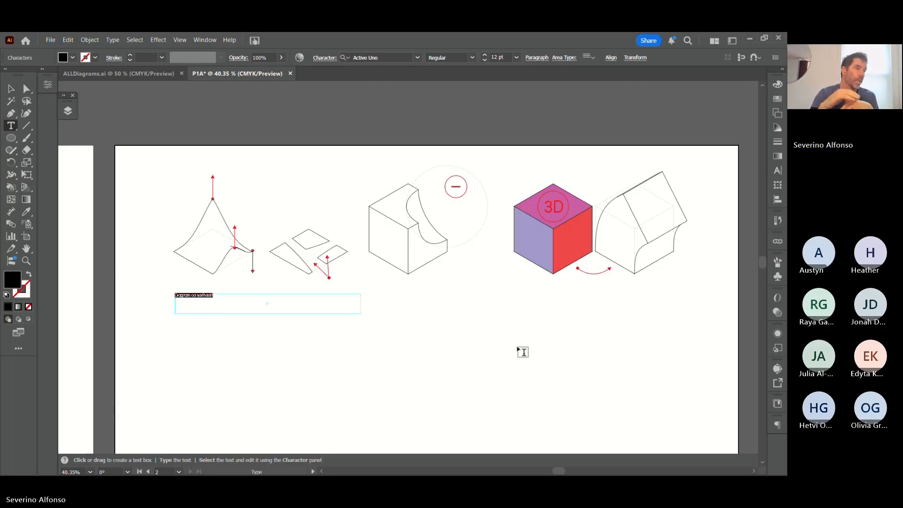
{"action": "left_click", "coordinate": [527, 355], "text": "ctrl"}
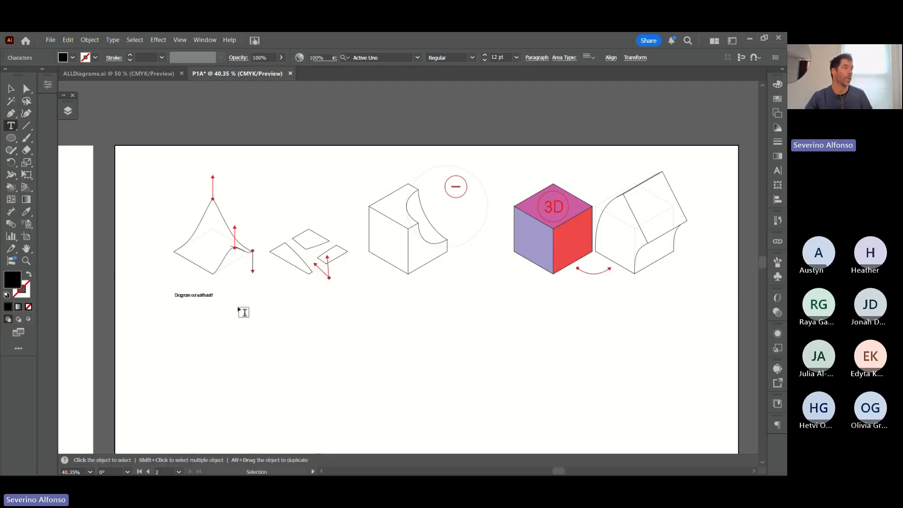
- Add a wide text box near the upper edge of the first artboard, containing the text "Hello"
{"action": "key", "text": "z"}
{"action": "left_click", "coordinate": [238, 307], "text": "alt"}
{"action": "left_click", "coordinate": [238, 308], "text": "alt"}
{"action": "key", "text": "t"}
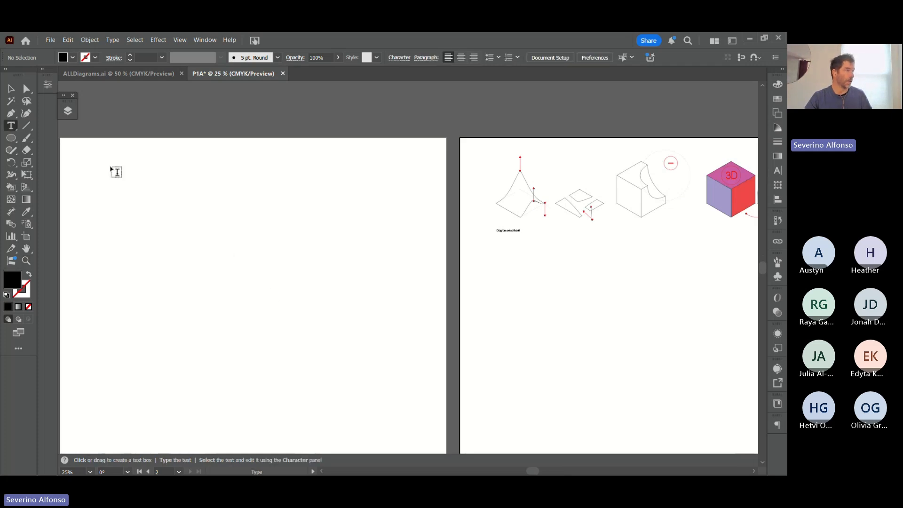
{"action": "left_click_drag", "start_coordinate": [83, 150], "coordinate": [344, 214]}
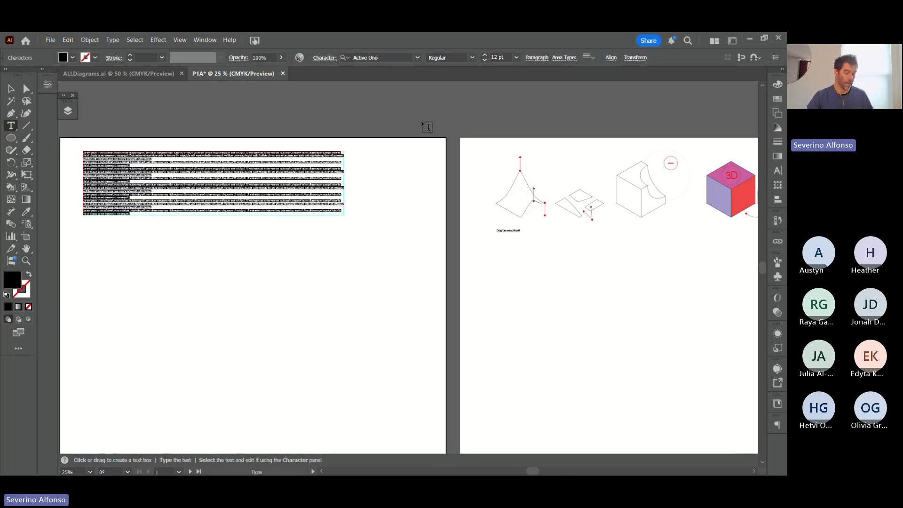
{"action": "key", "text": "BackSpace"}
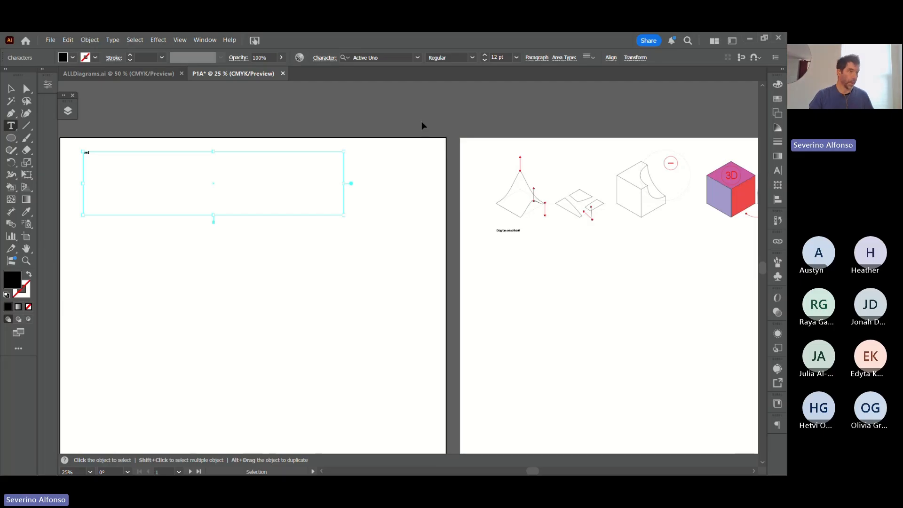
- Set the "Hello" text to 60 pt and deselect it
{"action": "left_click", "coordinate": [517, 58]}
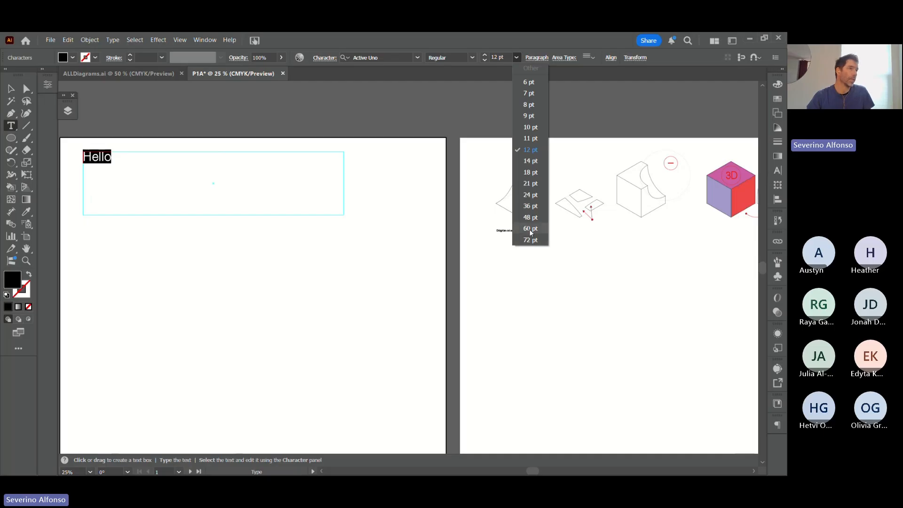
{"action": "left_click", "coordinate": [530, 231]}
{"action": "left_click", "coordinate": [211, 239], "text": "ctrl"}
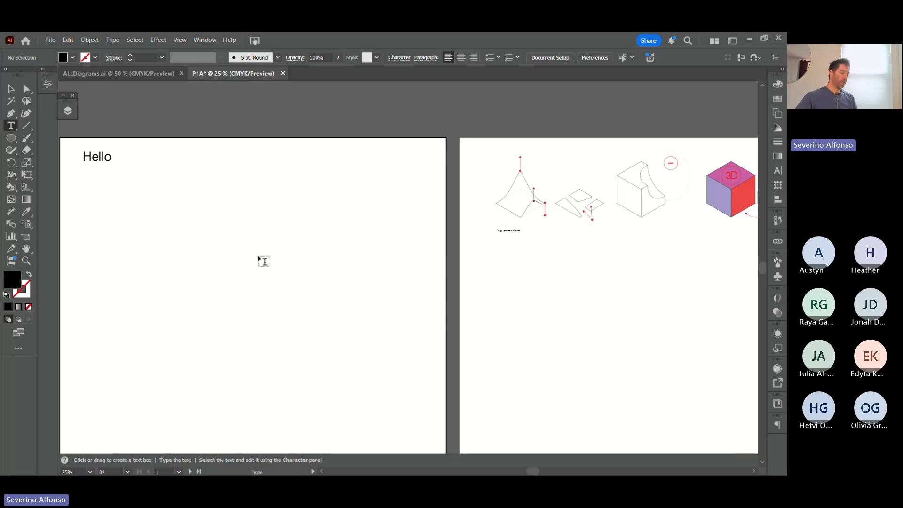
- Draw a wavy path with the Pen tool across the full width of the first artboard, below the "Hello" text
{"action": "scroll", "coordinate": [265, 259], "scroll_direction": "left", "scroll_amount": 2}
{"action": "left_click", "coordinate": [11, 112]}
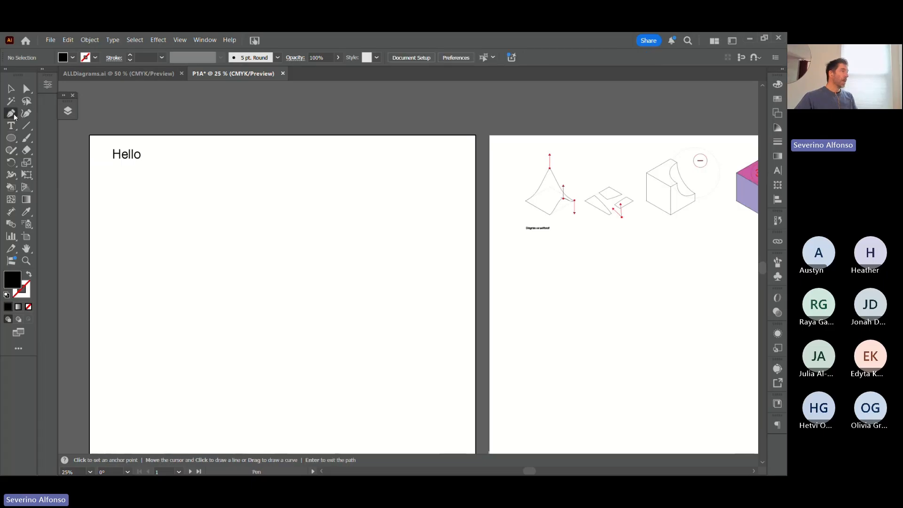
{"action": "left_click", "coordinate": [80, 240]}
{"action": "left_click_drag", "start_coordinate": [192, 210], "coordinate": [232, 226]}
{"action": "left_click_drag", "start_coordinate": [306, 315], "coordinate": [347, 329]}
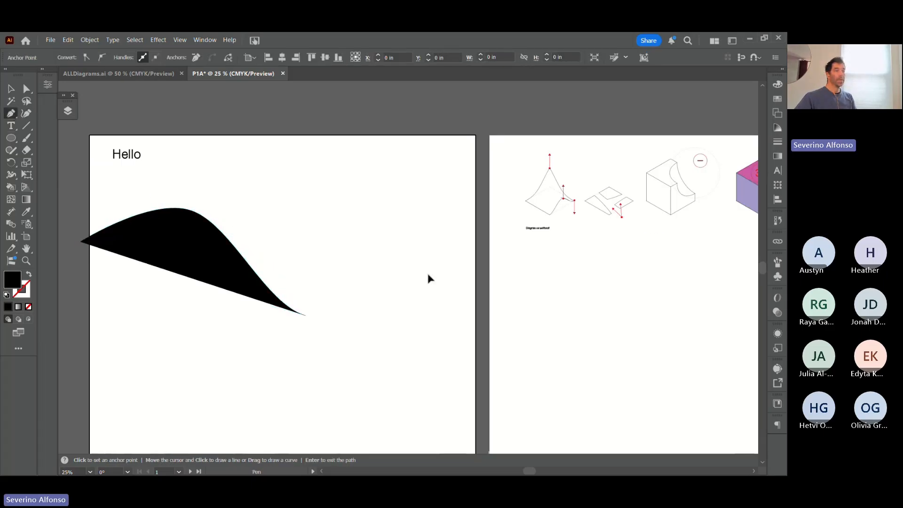
{"action": "left_click_drag", "start_coordinate": [422, 286], "coordinate": [486, 263]}
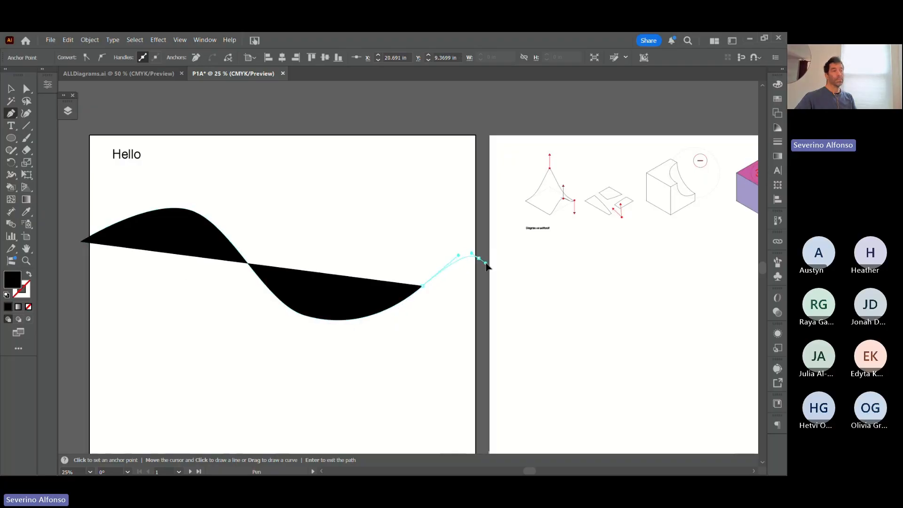
{"action": "left_click", "coordinate": [501, 312], "text": "ctrl"}
- Swap the wavy path's fill and stroke, and set its stroke weight to 6 pt
{"action": "key", "text": "v"}
{"action": "left_click_drag", "start_coordinate": [378, 228], "coordinate": [336, 369]}
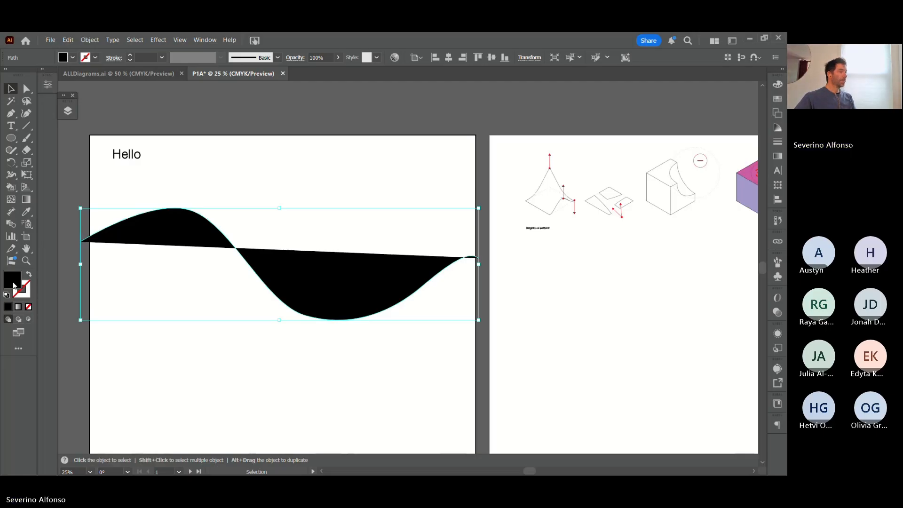
{"action": "left_click", "coordinate": [28, 274]}
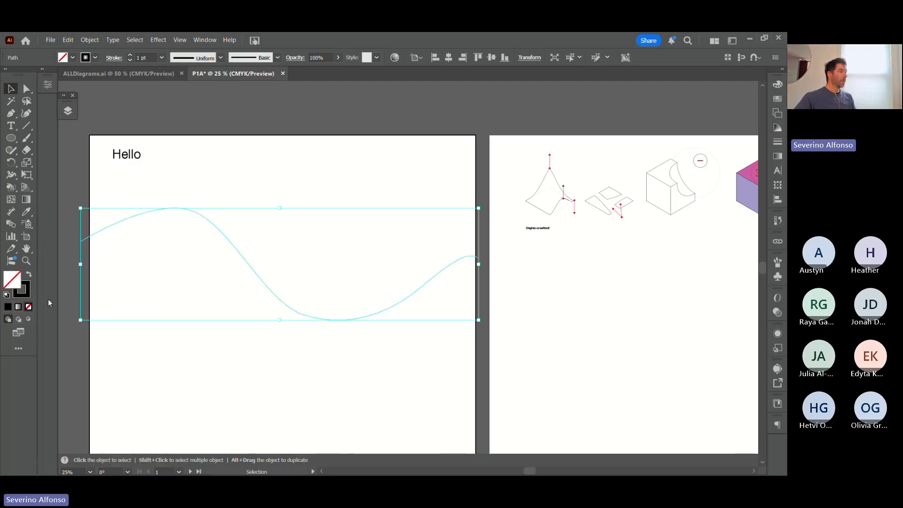
{"action": "left_click", "coordinate": [777, 84]}
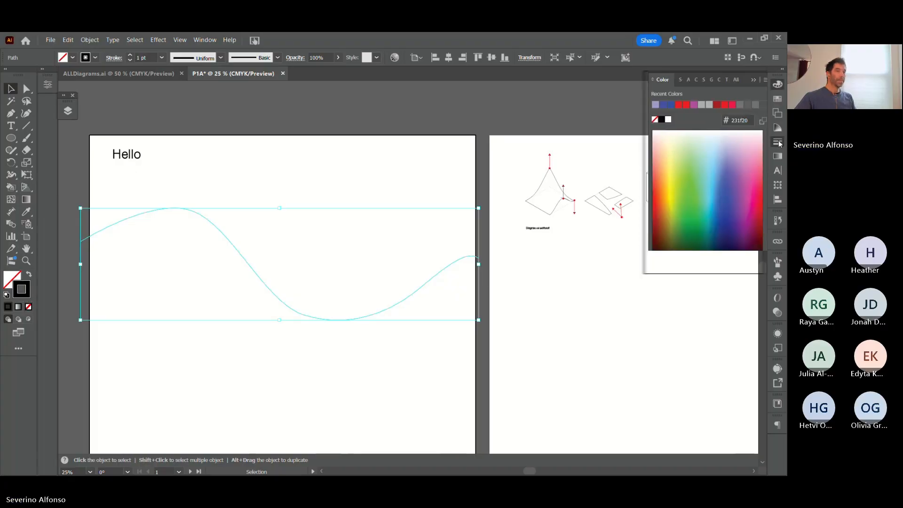
{"action": "left_click", "coordinate": [777, 141]}
{"action": "left_click", "coordinate": [721, 95]}
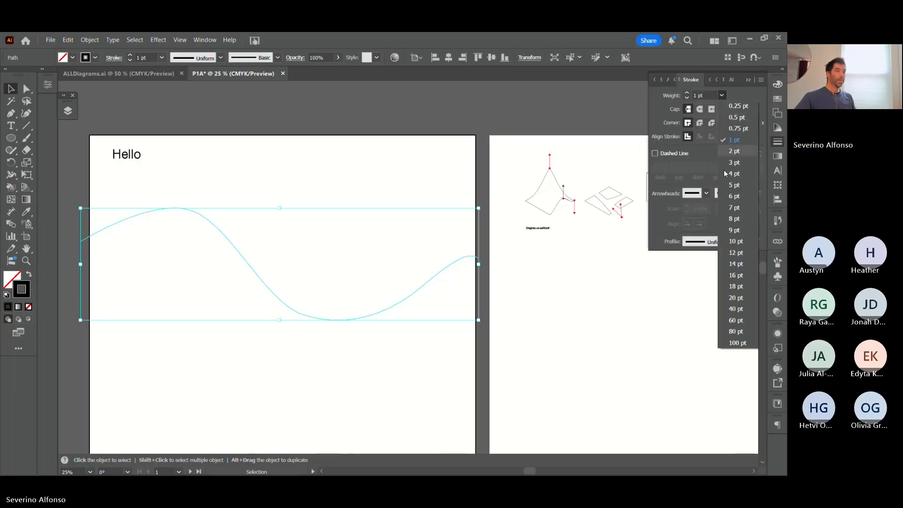
{"action": "left_click", "coordinate": [734, 196]}
{"action": "key", "text": "a"}
{"action": "left_click", "coordinate": [394, 118]}
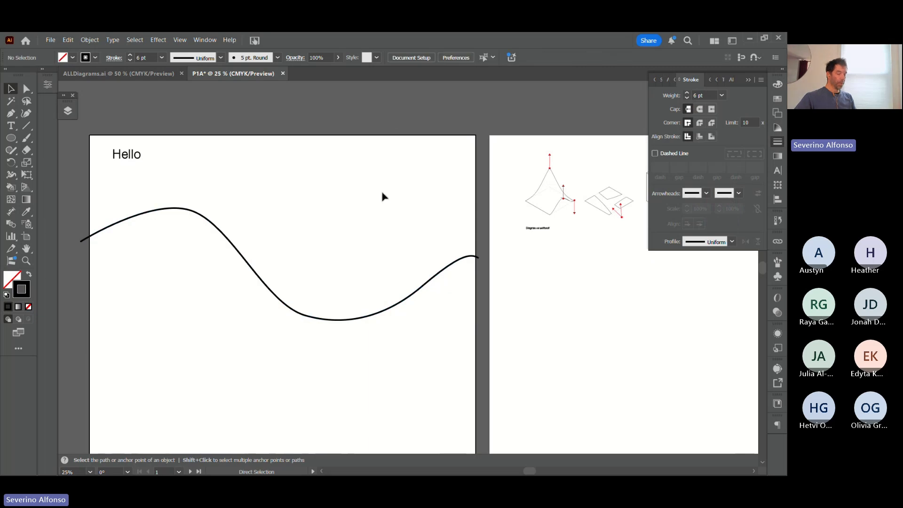
- Draw a second wavy path with the Pen tool, crossing the first one and descending across the first artboard
{"action": "key", "text": "p"}
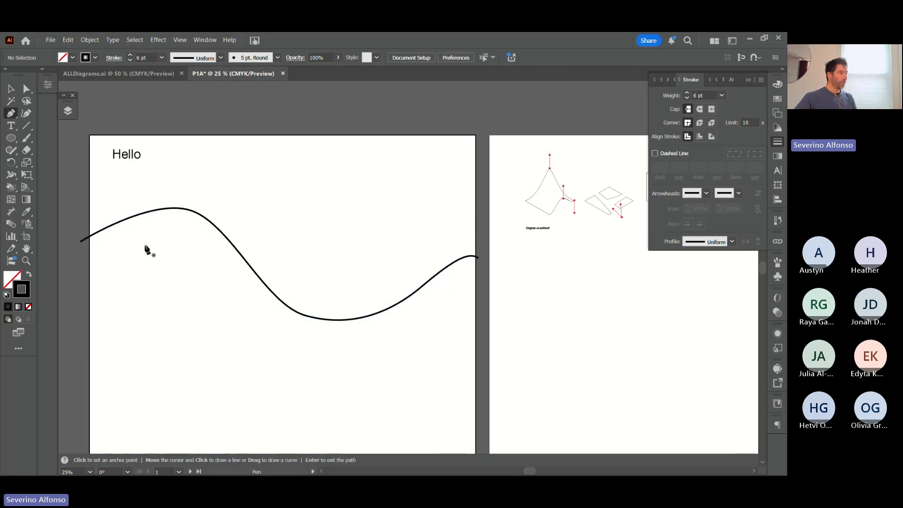
{"action": "left_click", "coordinate": [79, 215]}
{"action": "left_click_drag", "start_coordinate": [173, 263], "coordinate": [205, 262]}
{"action": "left_click_drag", "start_coordinate": [290, 261], "coordinate": [317, 272]}
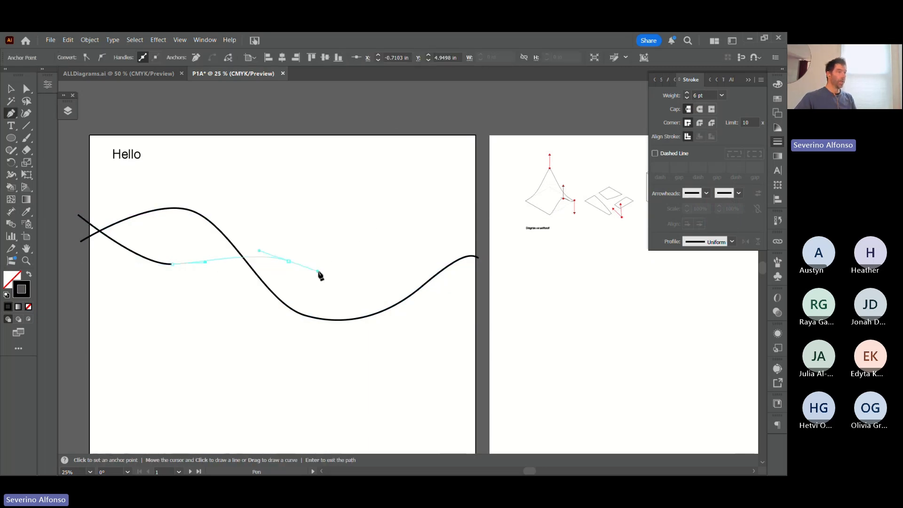
{"action": "left_click_drag", "start_coordinate": [404, 345], "coordinate": [485, 358]}
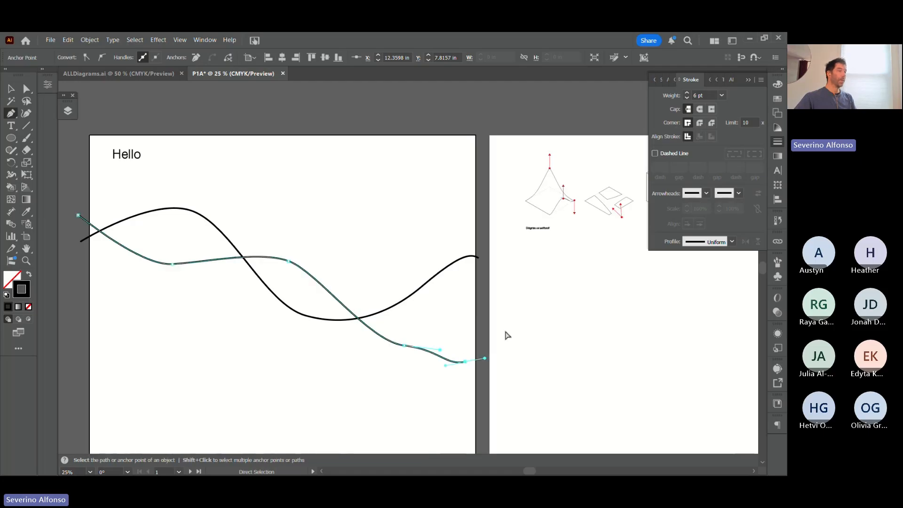
{"action": "key", "text": "Return"}
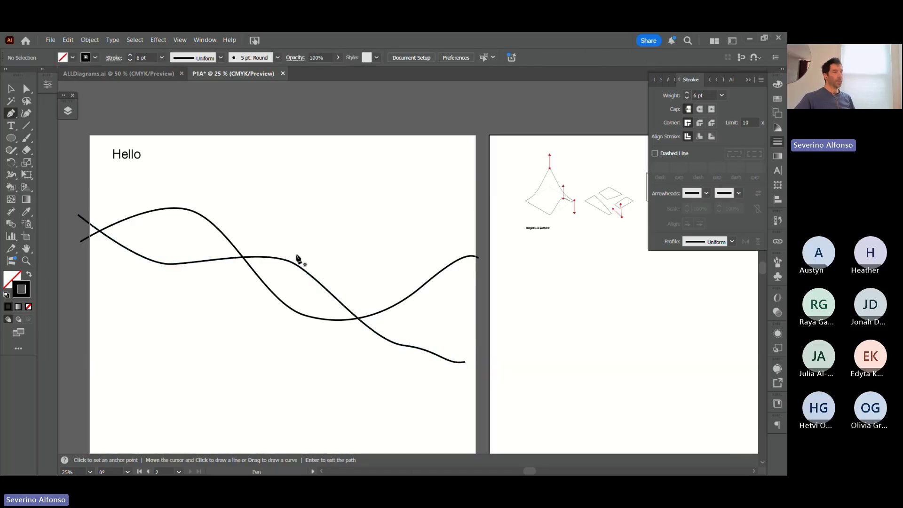
- Move both wavy paths onto the second artboard over the diagrams, and delete them
{"action": "key", "text": "z"}
{"action": "left_click", "coordinate": [515, 274], "text": "alt"}
{"action": "left_click", "coordinate": [514, 274], "text": "alt"}
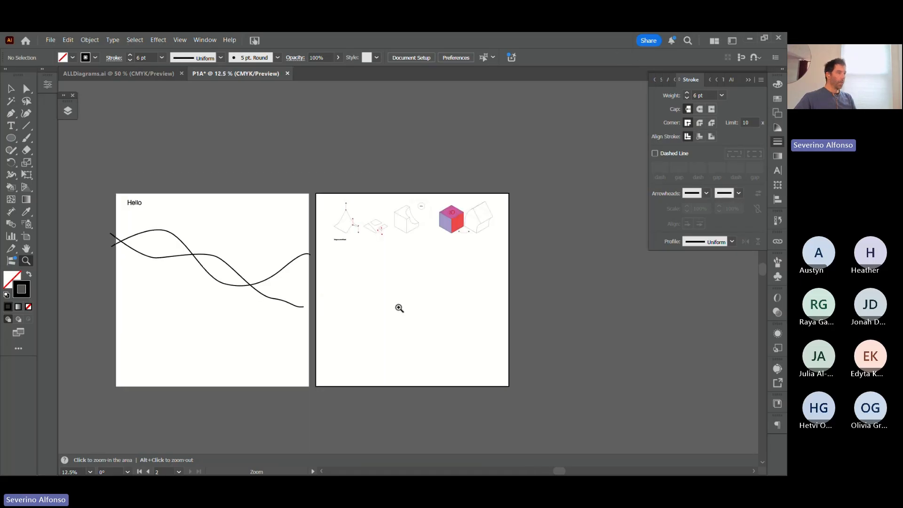
{"action": "left_click_drag", "start_coordinate": [367, 322], "coordinate": [357, 329]}
{"action": "key", "text": "v"}
{"action": "left_click_drag", "start_coordinate": [270, 269], "coordinate": [219, 306]}
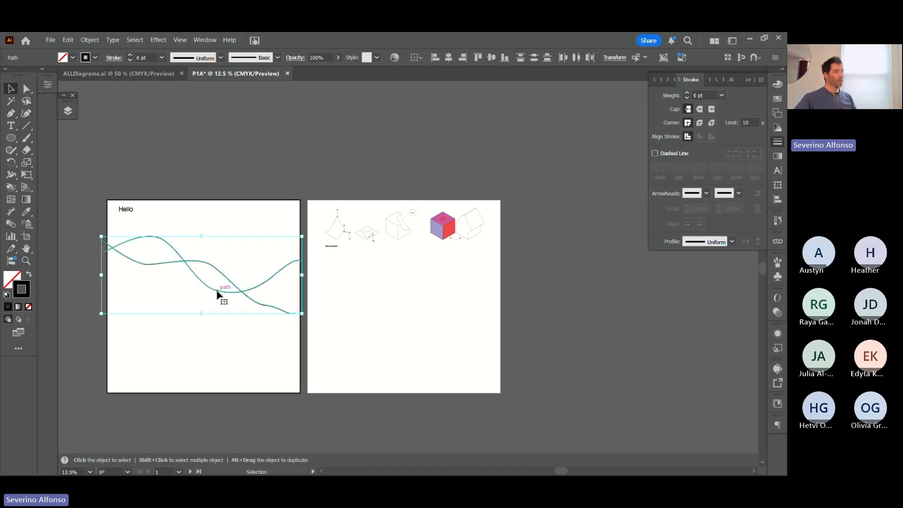
{"action": "left_click_drag", "start_coordinate": [218, 294], "coordinate": [425, 263]}
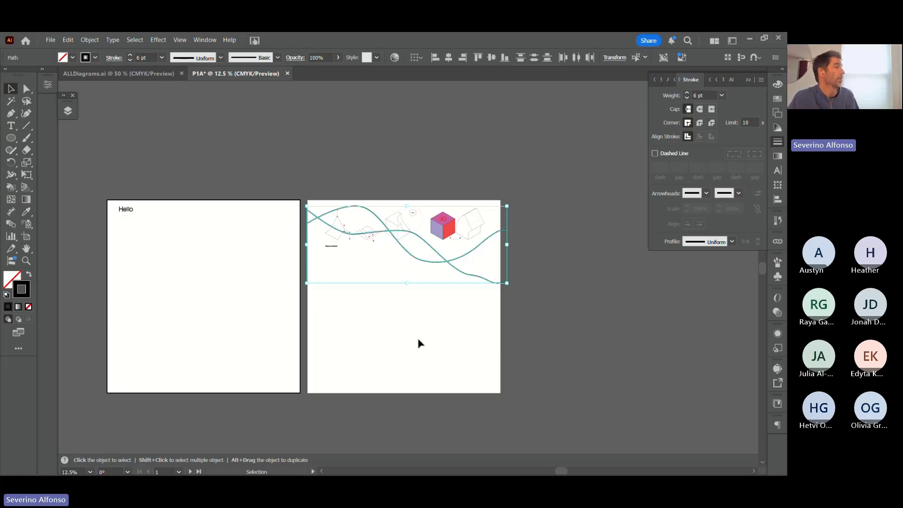
{"action": "key", "text": "Delete"}
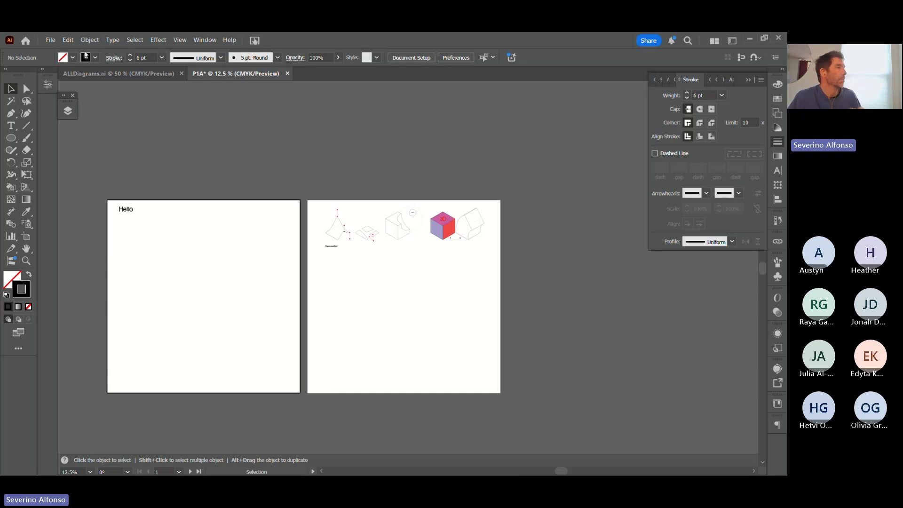
- Switch to the ALLDiagrams.ai document and deselect its artwork
{"action": "left_click", "coordinate": [101, 74]}
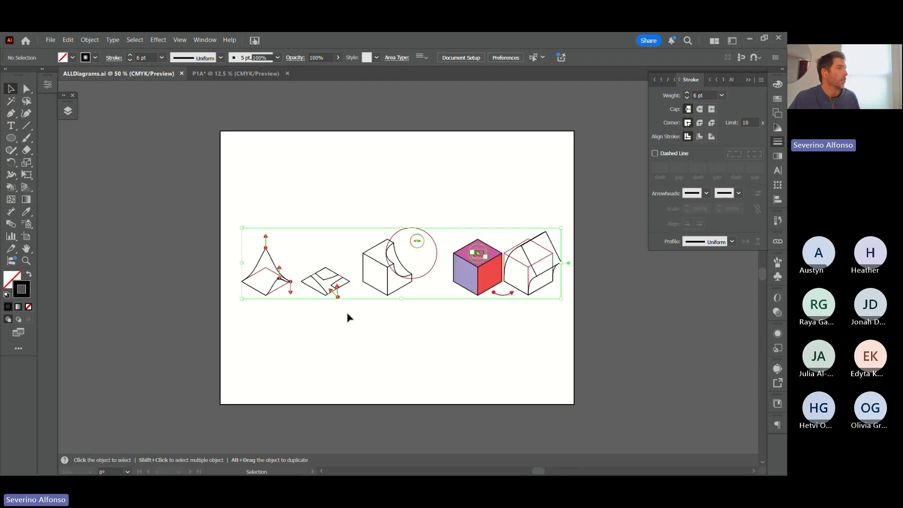
{"action": "left_click", "coordinate": [373, 346]}
{"action": "left_click", "coordinate": [358, 327], "text": "ctrl+alt"}
{"action": "left_click_drag", "start_coordinate": [436, 266], "coordinate": [417, 309]}
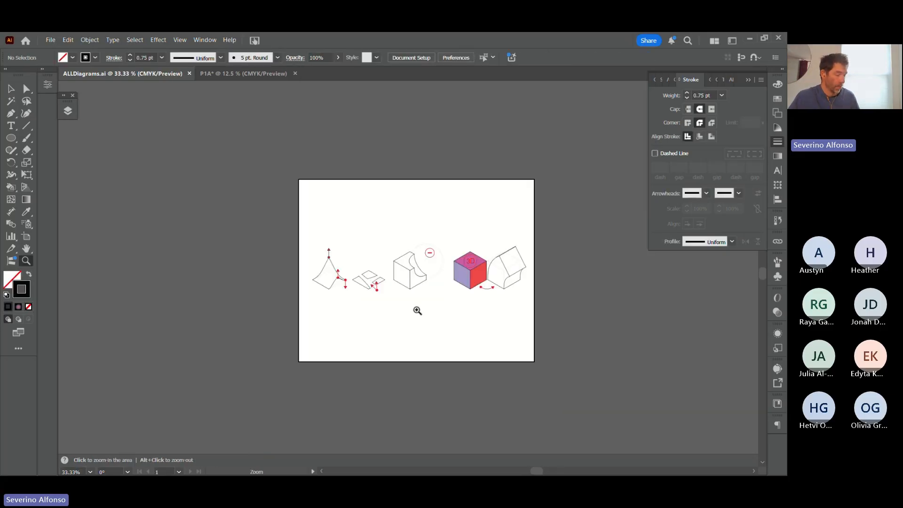
- Save a version of the document as Adobe PDF under the name ALLDiagrams in the V2_Test folder
{"action": "left_click", "coordinate": [50, 40]}
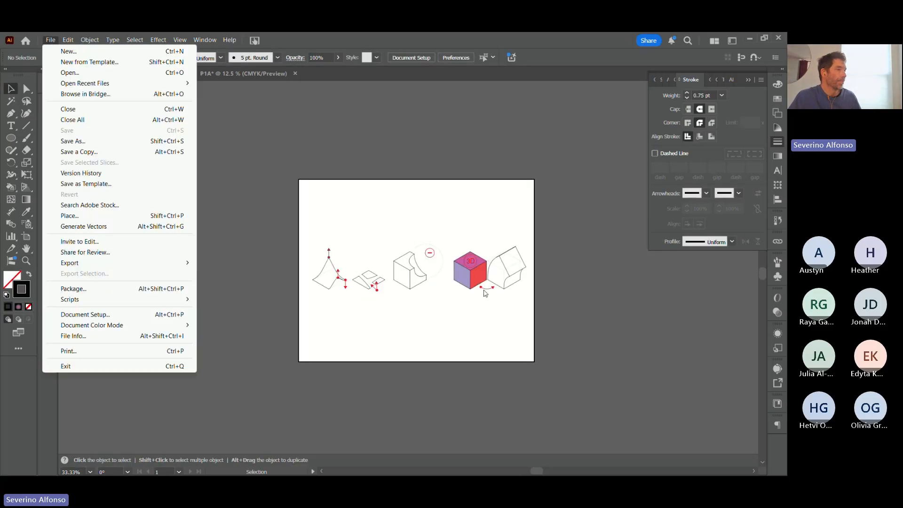
{"action": "left_click", "coordinate": [425, 244]}
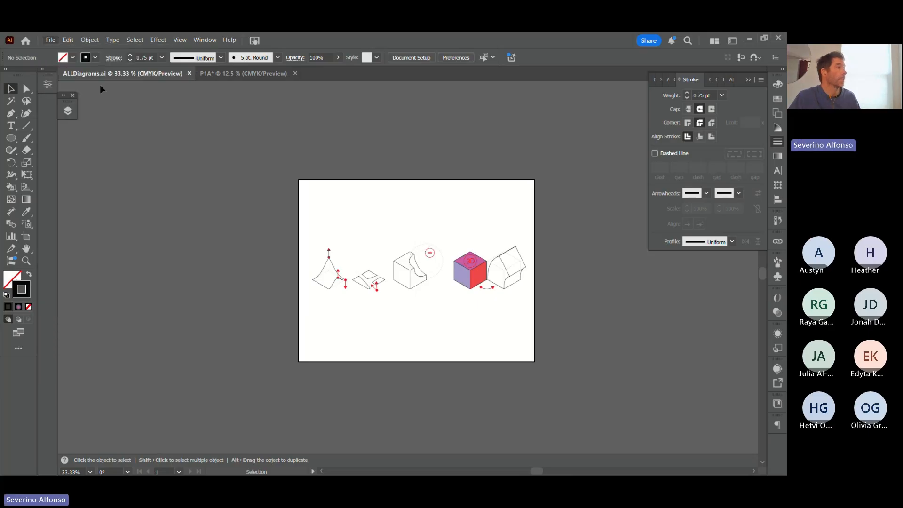
{"action": "left_click", "coordinate": [50, 40]}
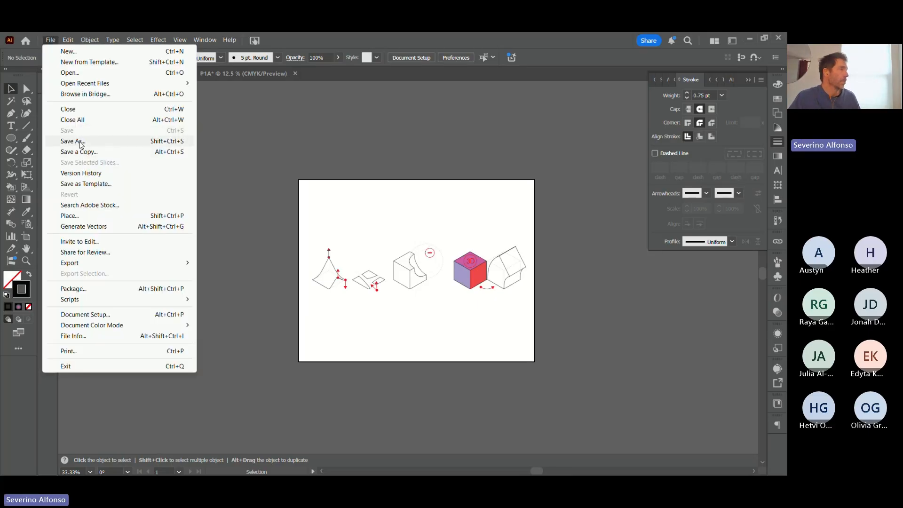
{"action": "left_click", "coordinate": [79, 141]}
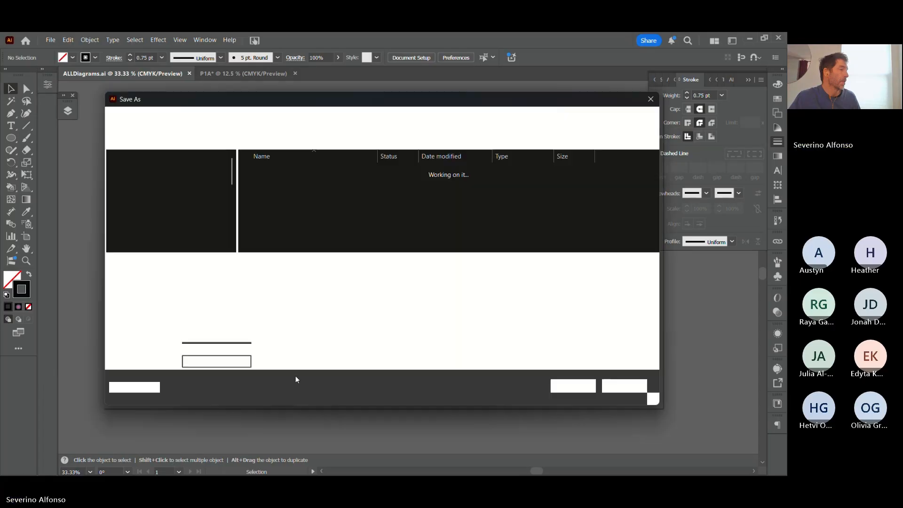
{"action": "left_click", "coordinate": [197, 278]}
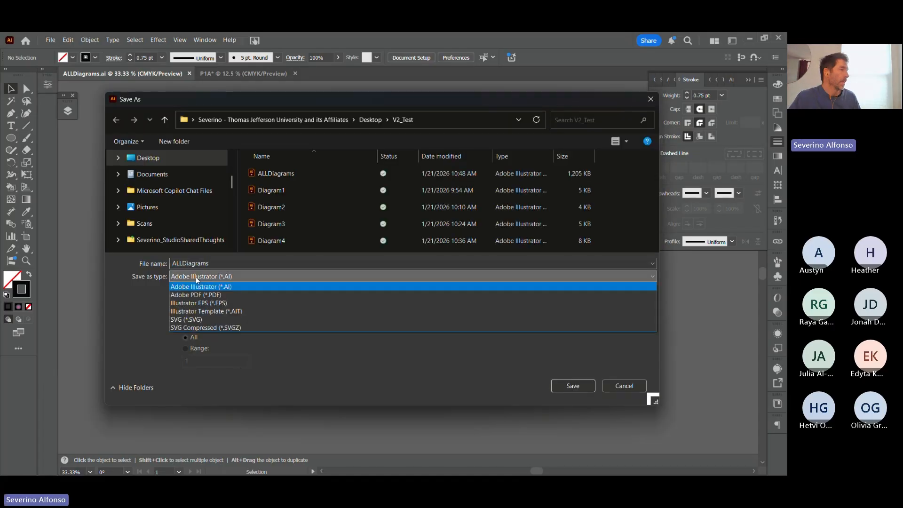
{"action": "left_click", "coordinate": [198, 291]}
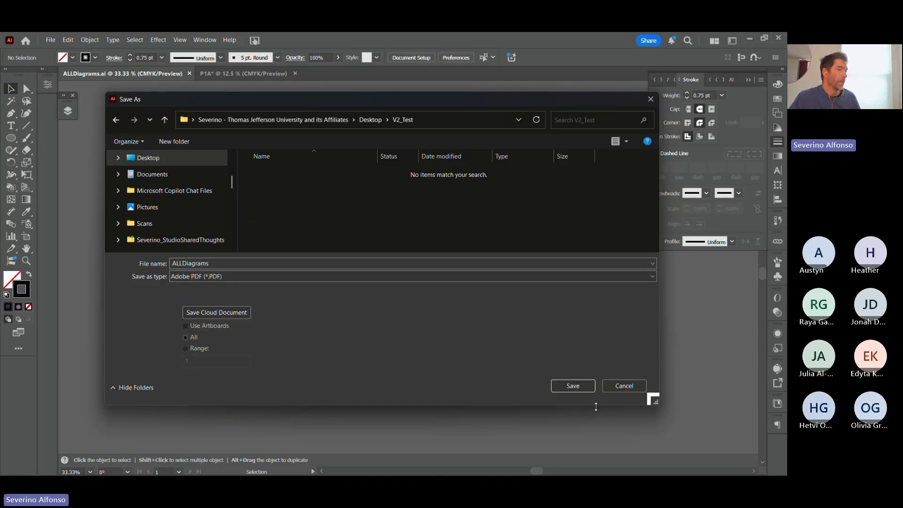
{"action": "left_click", "coordinate": [572, 386]}
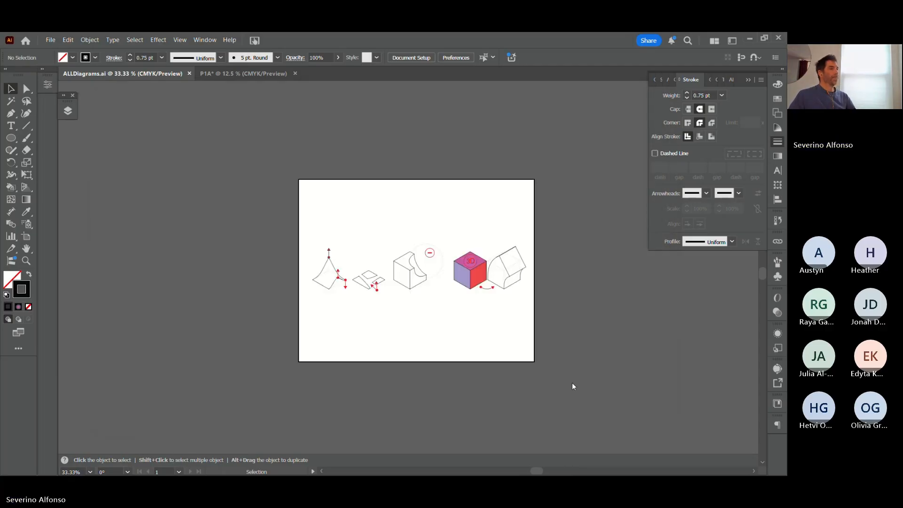
{"action": "left_click", "coordinate": [487, 393]}
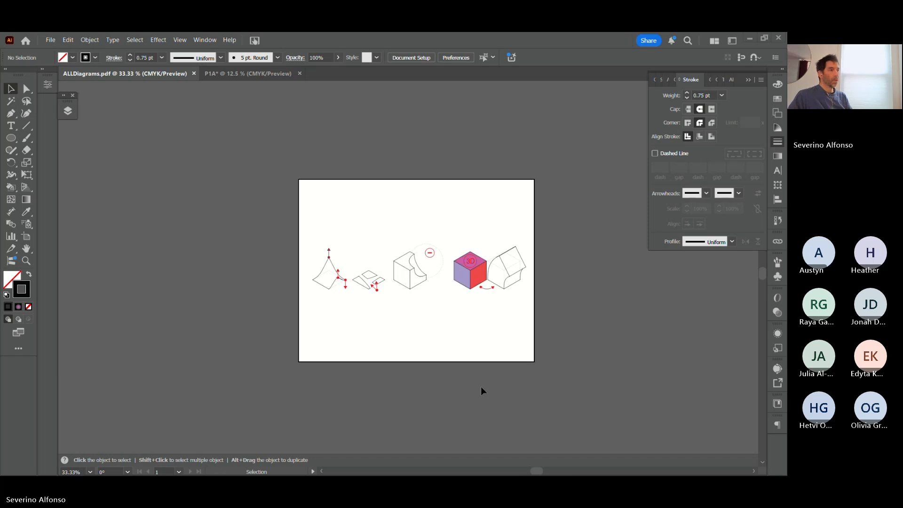
- Switch to InDesign and set the new print document's units to inches and its page size to 24 × 24 in
{"action": "key", "text": "alt+Tab"}
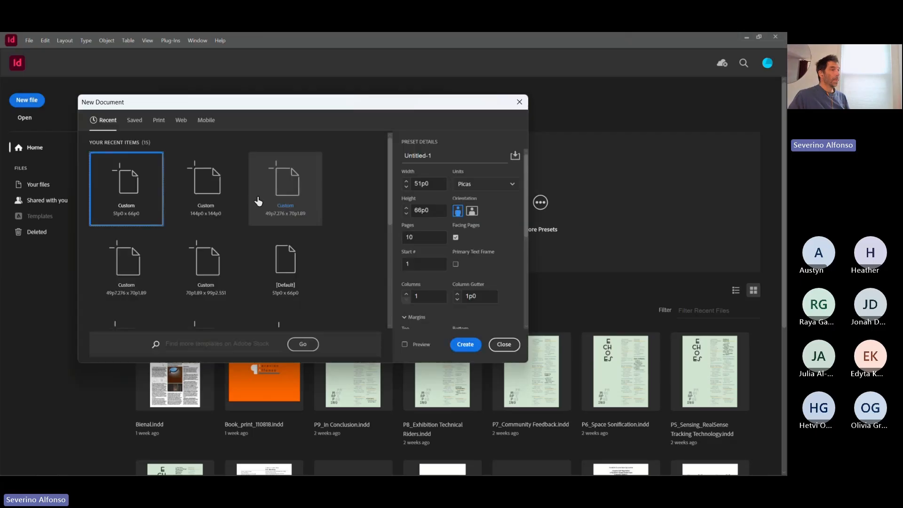
{"action": "left_click", "coordinate": [469, 183]}
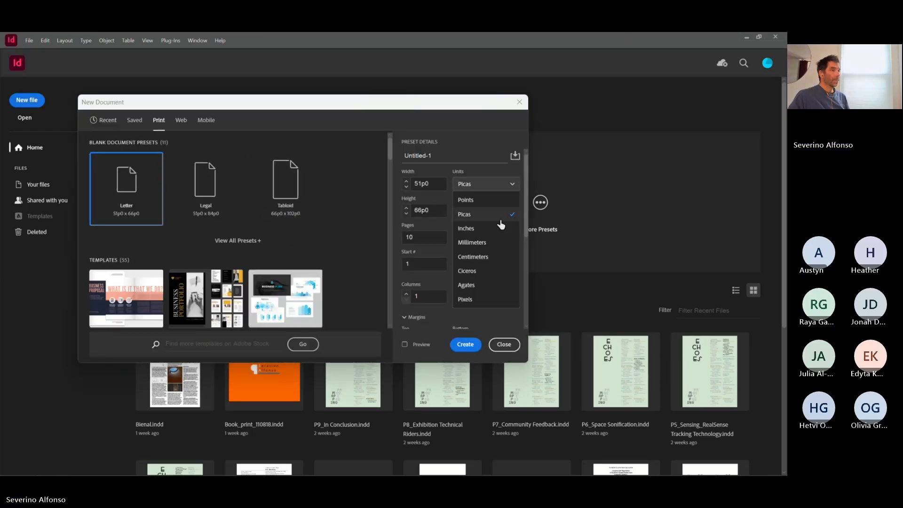
{"action": "left_click", "coordinate": [499, 228]}
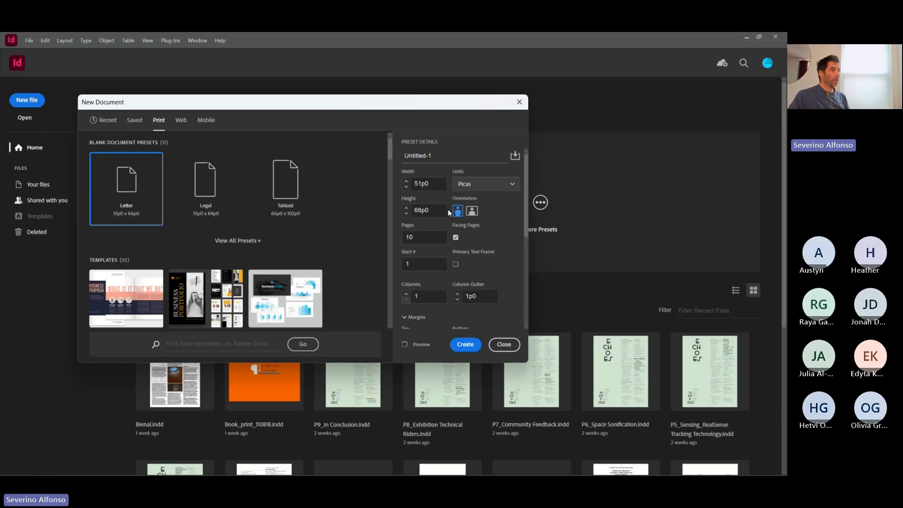
{"action": "double_click", "coordinate": [422, 183]}
{"action": "type", "text": "24"}
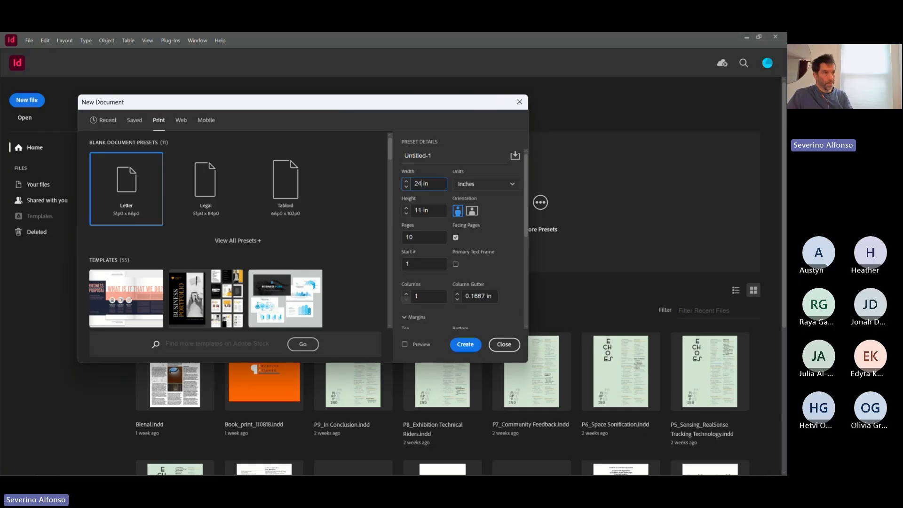
{"action": "key", "text": "Tab"}
{"action": "type", "text": "24"}
{"action": "key", "text": "Tab"}
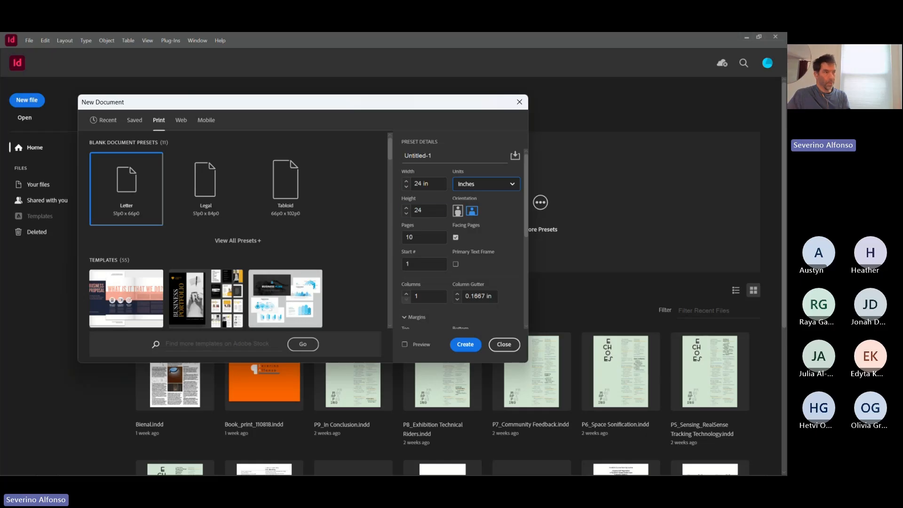
- Set the document to 2 pages without facing pages and create it
{"action": "key", "text": "Tab"}
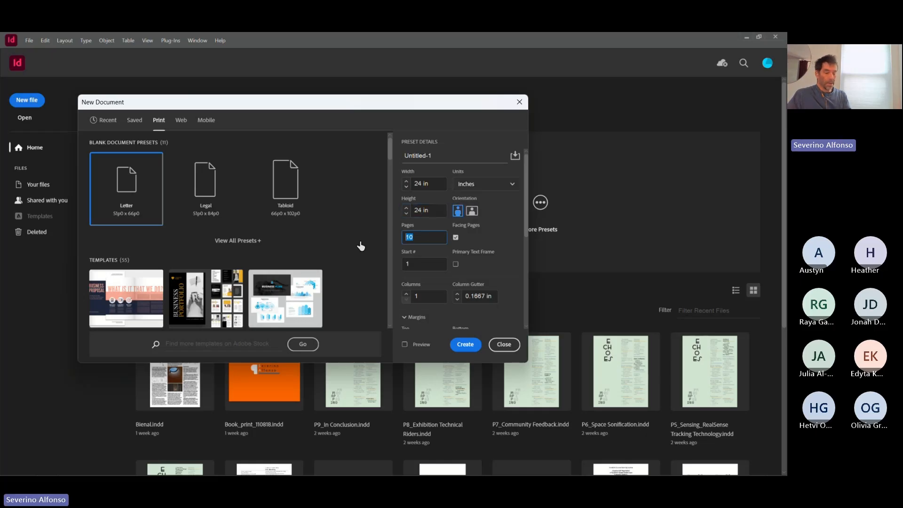
{"action": "type", "text": "2"}
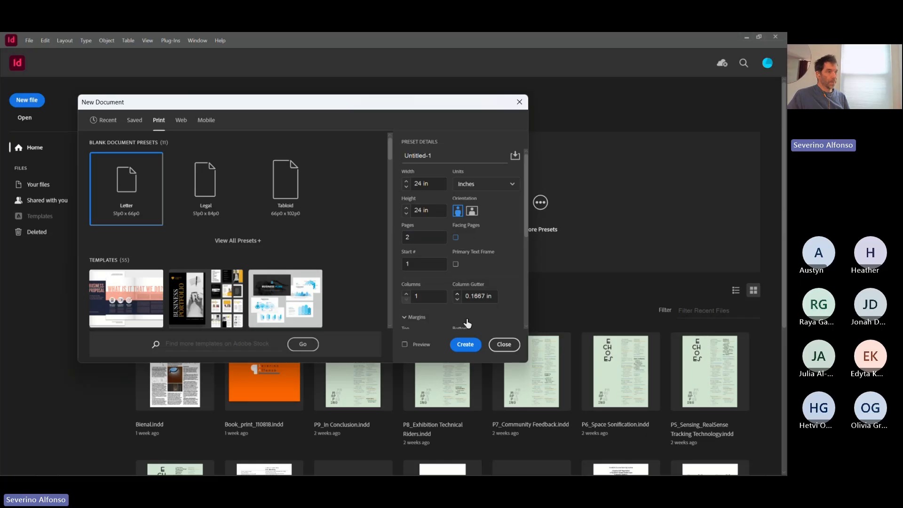
{"action": "left_click", "coordinate": [465, 345]}
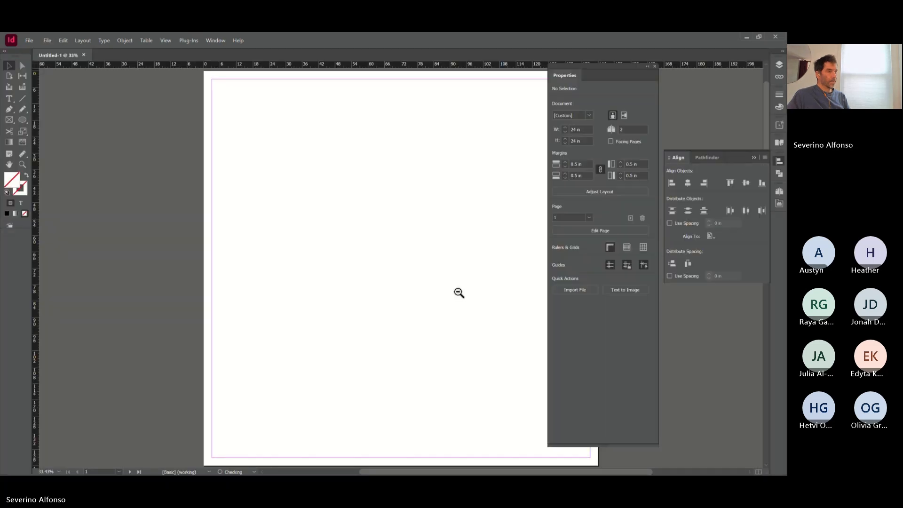
- Display the document's page thumbnails, and collapse and dock the floating Properties panel
{"action": "left_click", "coordinate": [458, 292], "text": "alt"}
{"action": "left_click", "coordinate": [453, 284], "text": "alt"}
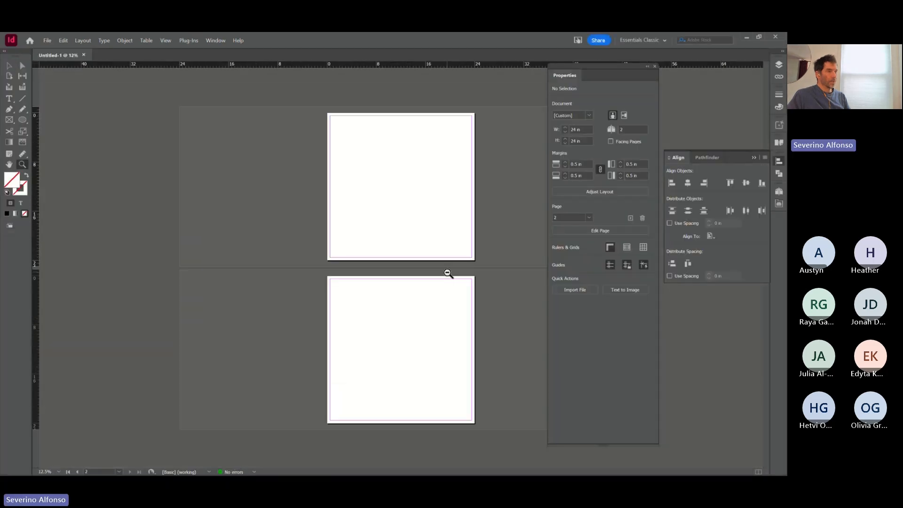
{"action": "left_click", "coordinate": [442, 263], "text": "alt"}
{"action": "left_click_drag", "start_coordinate": [331, 151], "coordinate": [472, 372]}
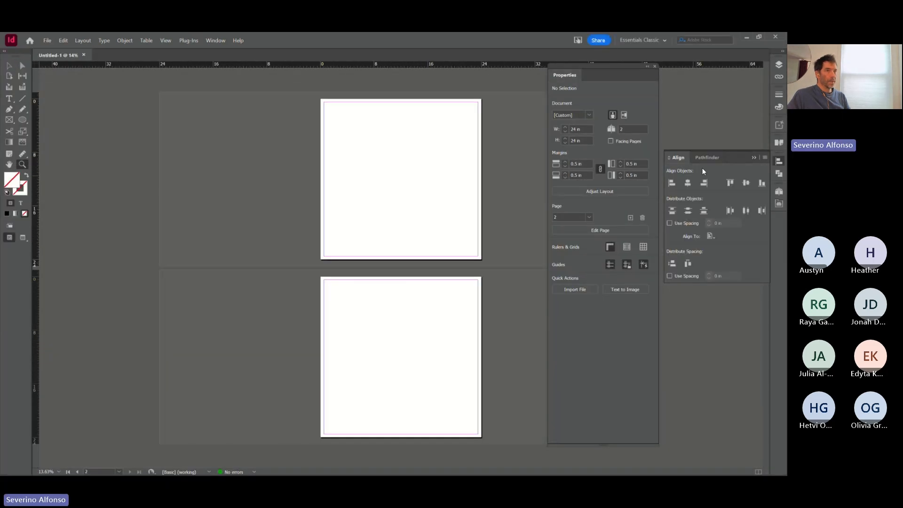
{"action": "left_click", "coordinate": [778, 192]}
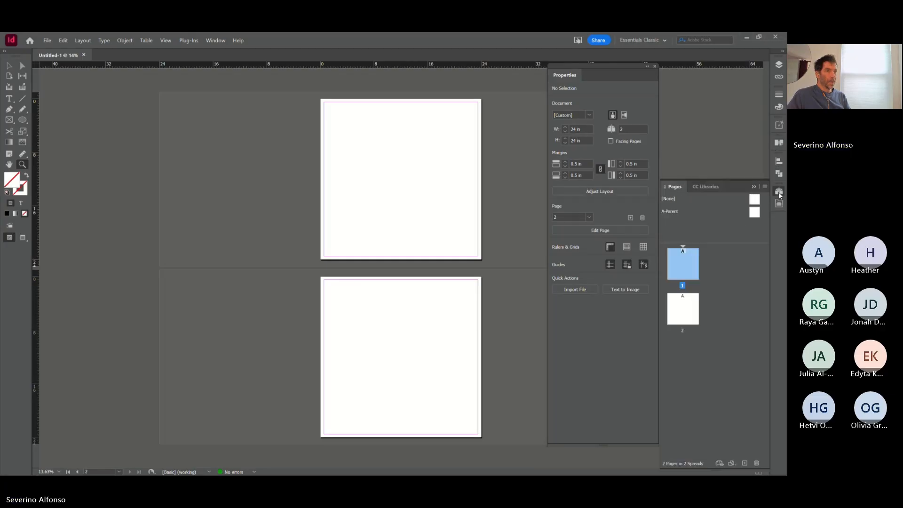
{"action": "left_click", "coordinate": [683, 306]}
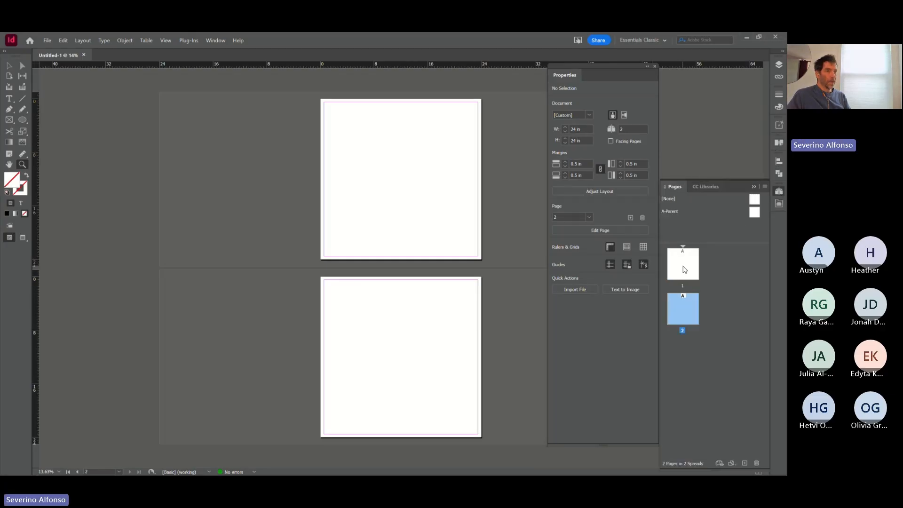
{"action": "left_click", "coordinate": [647, 67]}
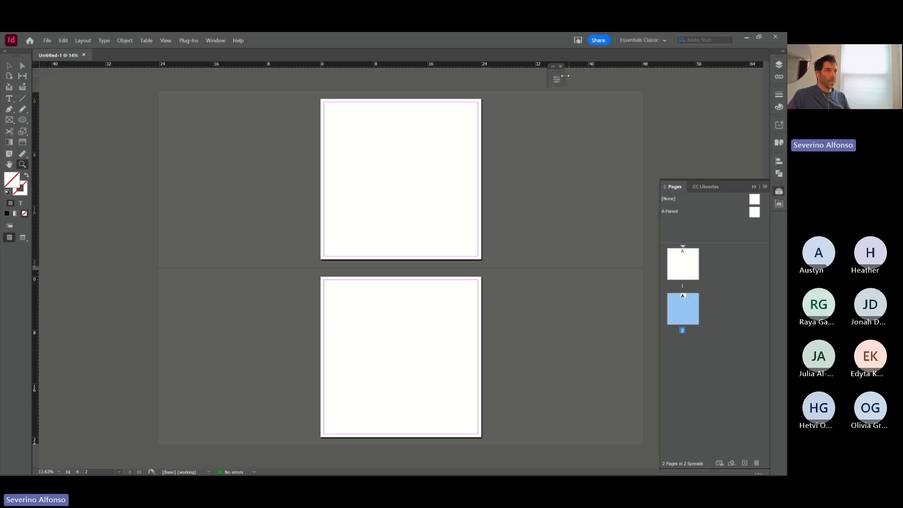
{"action": "left_click_drag", "start_coordinate": [552, 69], "coordinate": [772, 218]}
- Draw a text frame about 14 in wide in the upper part of the first page and enter Hello
{"action": "left_click_drag", "start_coordinate": [299, 97], "coordinate": [569, 313]}
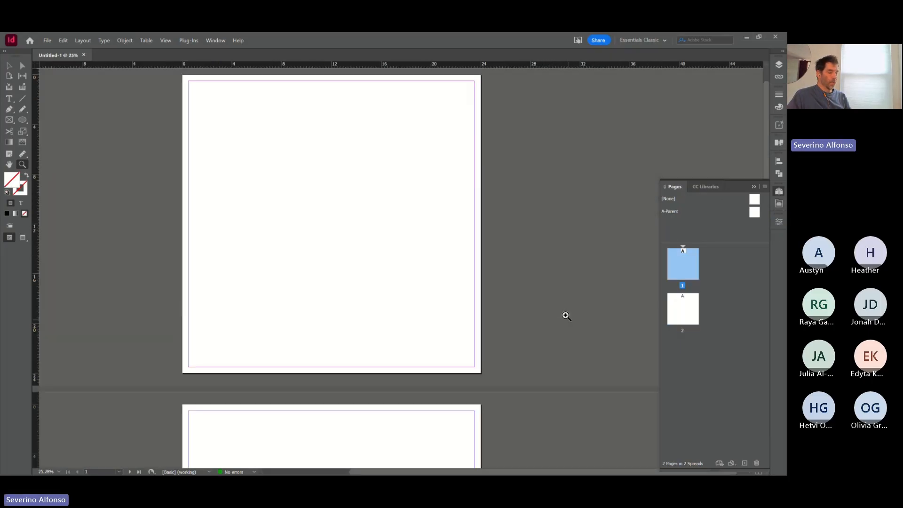
{"action": "key", "text": "t"}
{"action": "left_click_drag", "start_coordinate": [217, 118], "coordinate": [389, 170]}
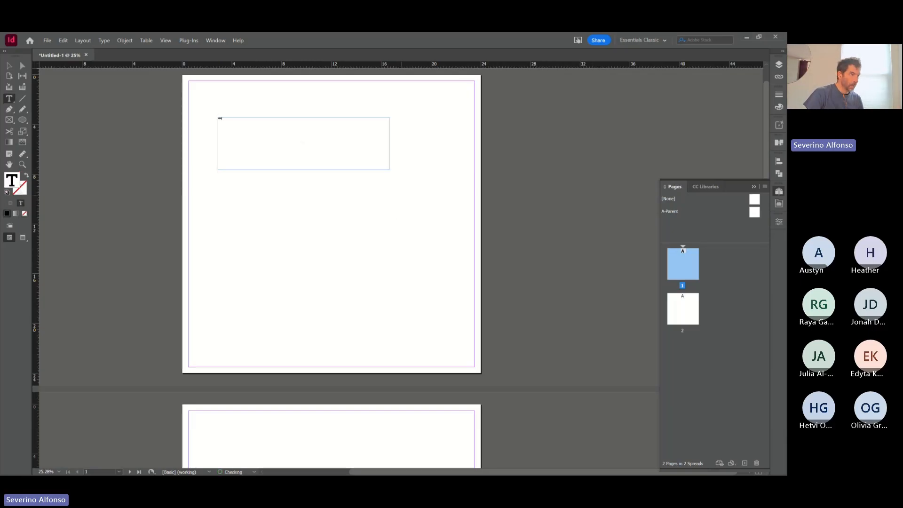
{"action": "key", "text": "ctrl+s"}
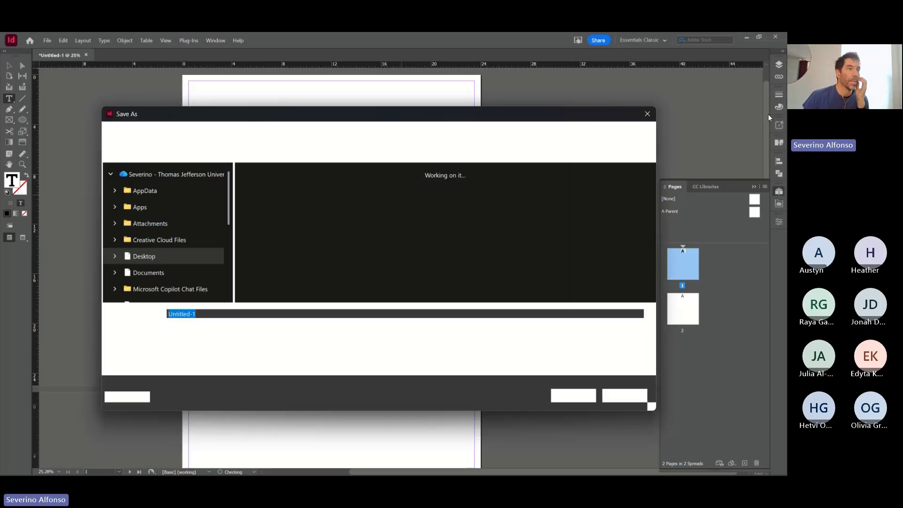
{"action": "left_click", "coordinate": [647, 114]}
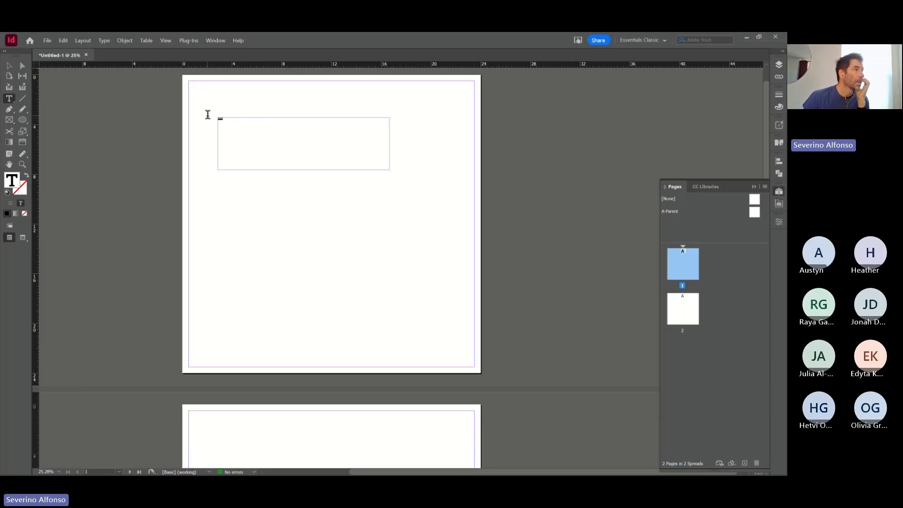
- Format the Hello text at 72 pt in the Mono Forge font
{"action": "left_click", "coordinate": [778, 223]}
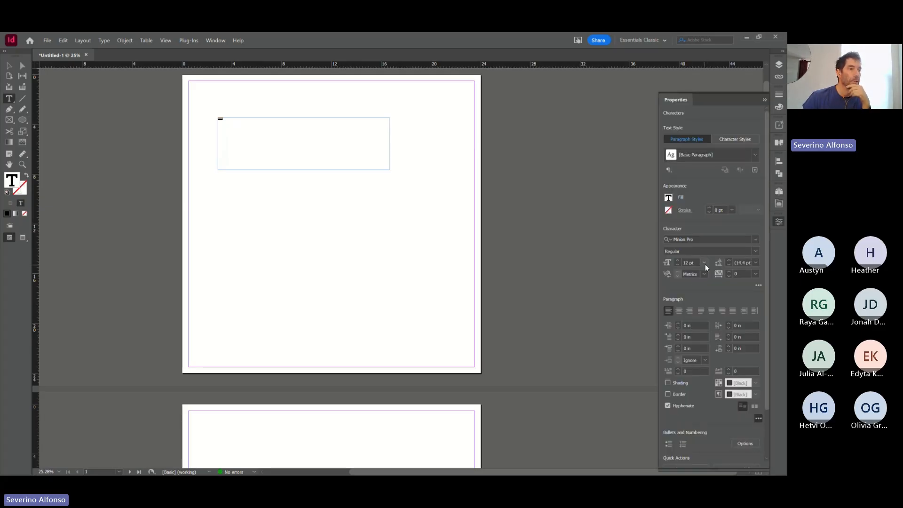
{"action": "left_click", "coordinate": [705, 263]}
{"action": "left_click", "coordinate": [699, 403]}
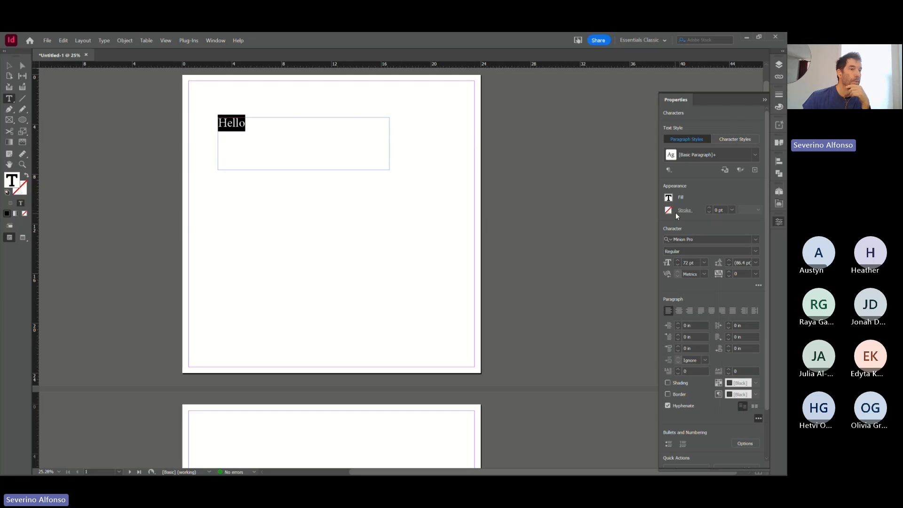
{"action": "left_click", "coordinate": [756, 240]}
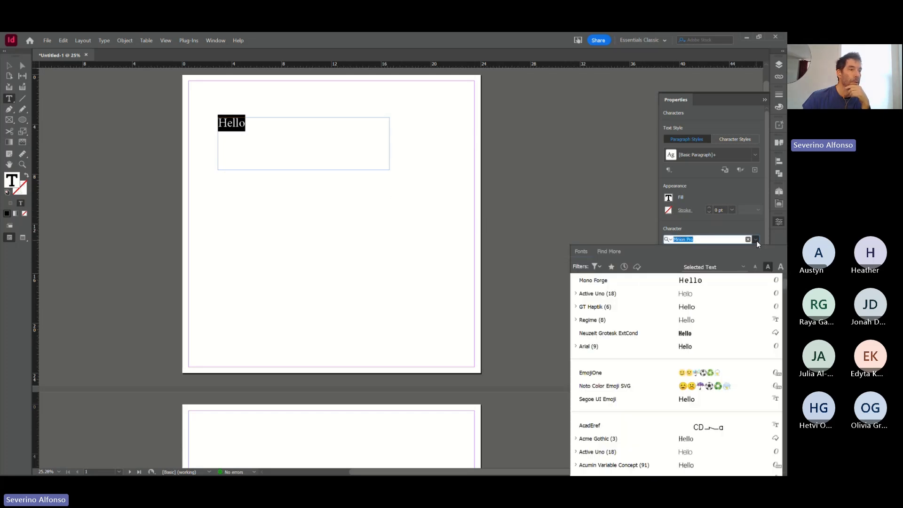
{"action": "left_click", "coordinate": [591, 282]}
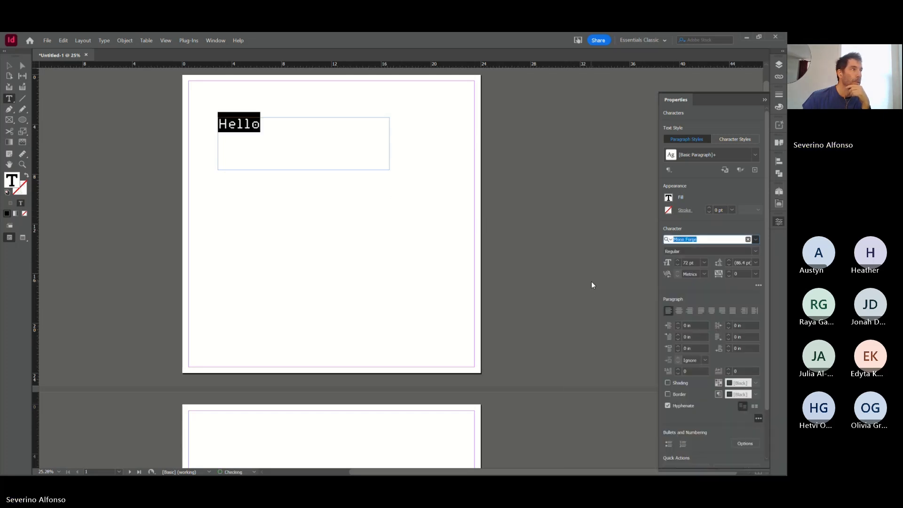
{"action": "left_click", "coordinate": [524, 261]}
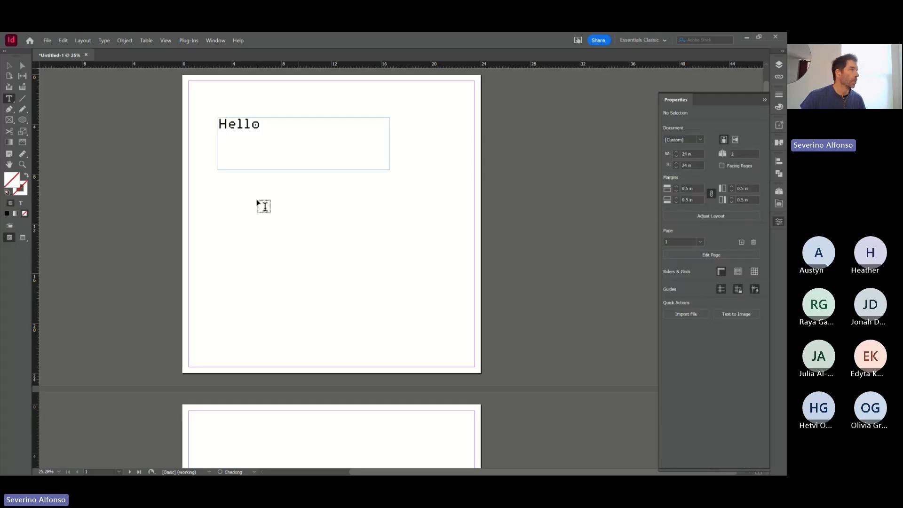
- Try placing the ALLDiagrams PDF from the V2_Test folder at its original size below the Hello text, and undo the placement
{"action": "left_click", "coordinate": [49, 40]}
{"action": "left_click", "coordinate": [66, 179]}
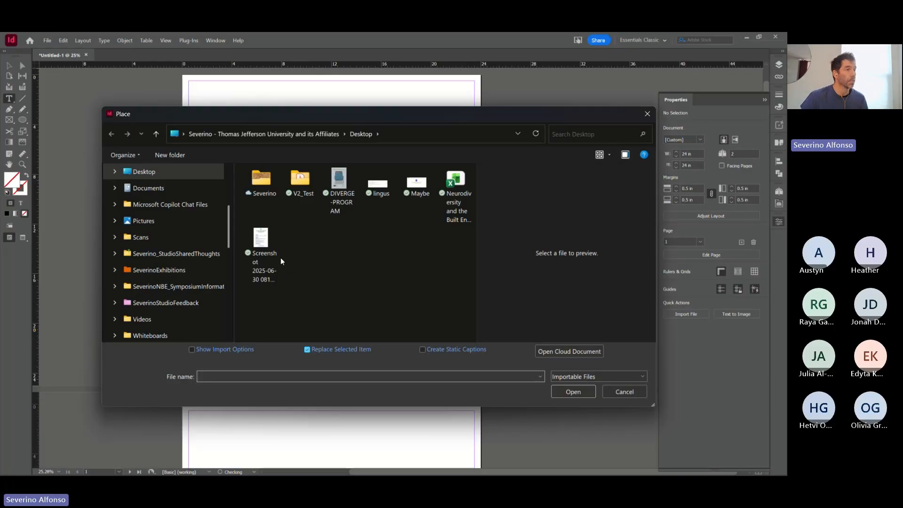
{"action": "left_click", "coordinate": [302, 185]}
{"action": "double_click", "coordinate": [302, 185]}
{"action": "left_click", "coordinate": [286, 204]}
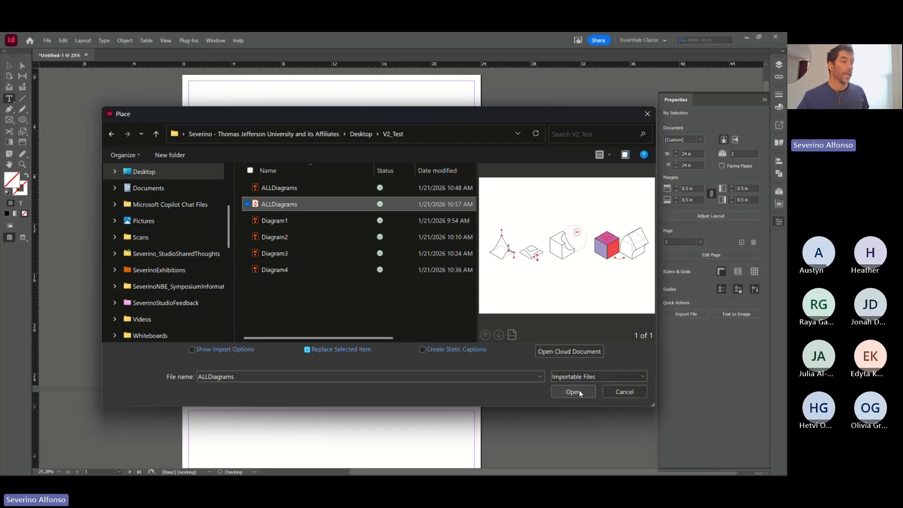
{"action": "left_click", "coordinate": [580, 392]}
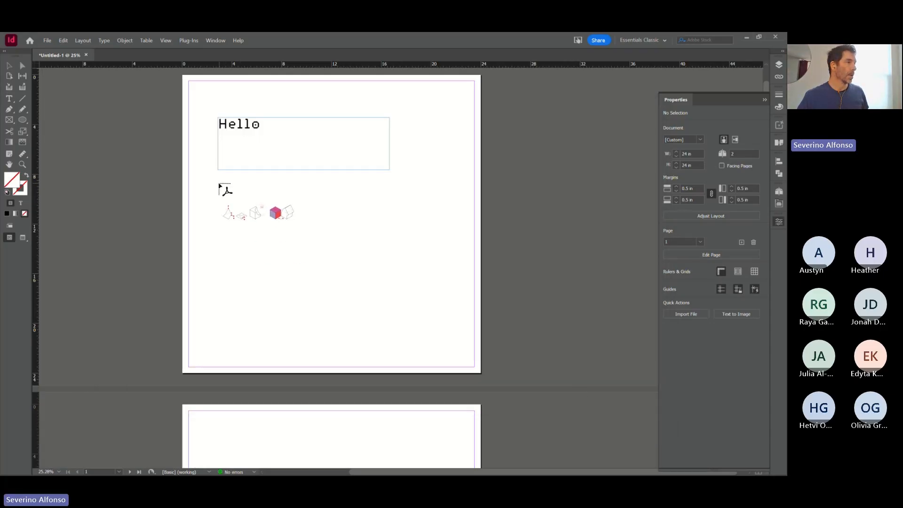
{"action": "left_click", "coordinate": [218, 183]}
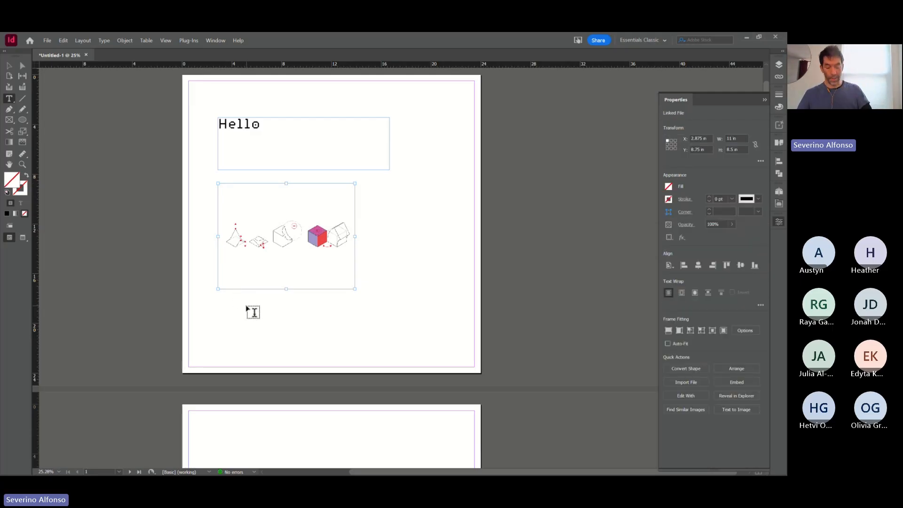
{"action": "key", "text": "ctrl+z"}
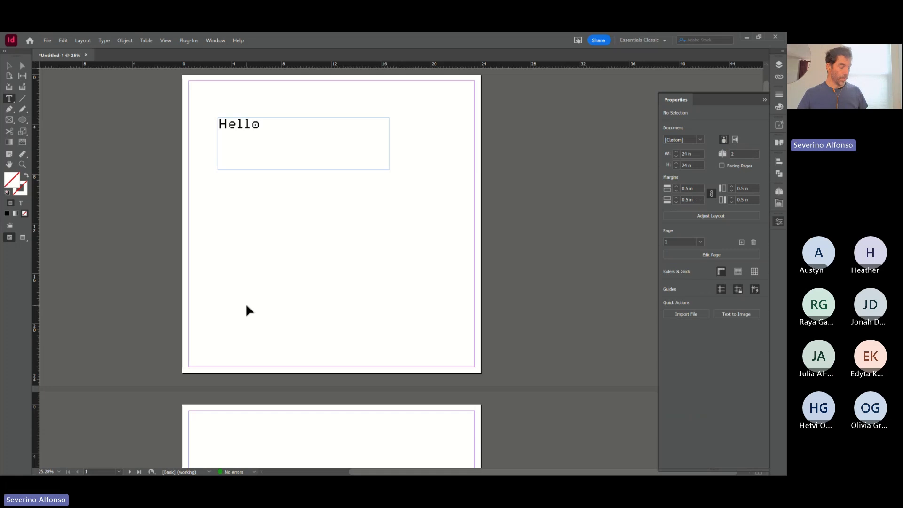
- Place the ALLDiagrams PDF below the Hello text in a frame about 18 in wide
{"action": "key", "text": "ctrl+d"}
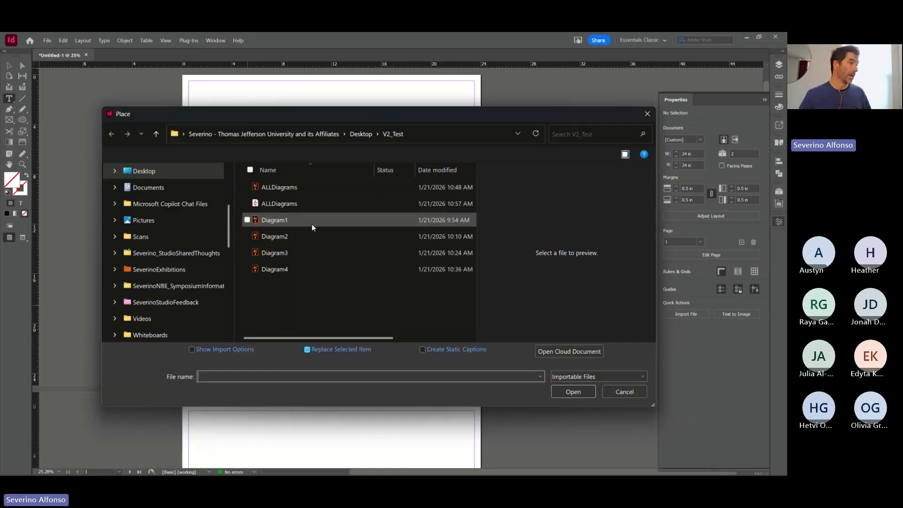
{"action": "left_click", "coordinate": [277, 203]}
{"action": "left_click", "coordinate": [573, 391]}
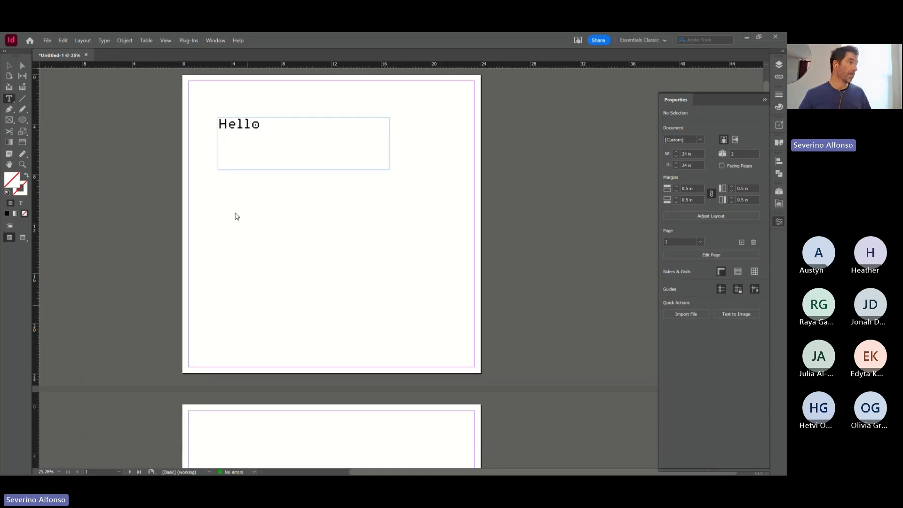
{"action": "left_click_drag", "start_coordinate": [216, 189], "coordinate": [438, 275]}
- Crop the placed diagrams' frame above and below the artwork, and align it directly beneath the Hello text frame
{"action": "key", "text": "v"}
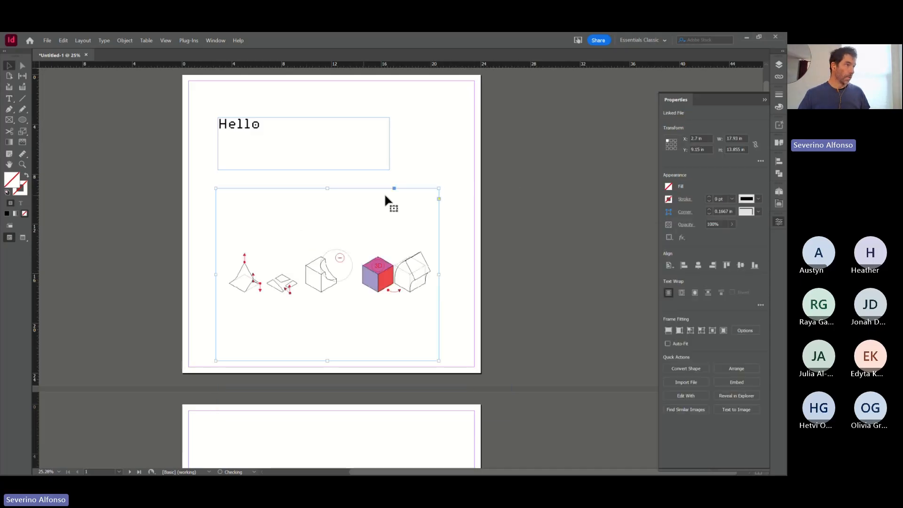
{"action": "left_click", "coordinate": [381, 183]}
{"action": "left_click", "coordinate": [327, 188]}
{"action": "left_click_drag", "start_coordinate": [327, 188], "coordinate": [327, 241]}
{"action": "left_click_drag", "start_coordinate": [328, 361], "coordinate": [327, 210]}
{"action": "left_click", "coordinate": [385, 293]}
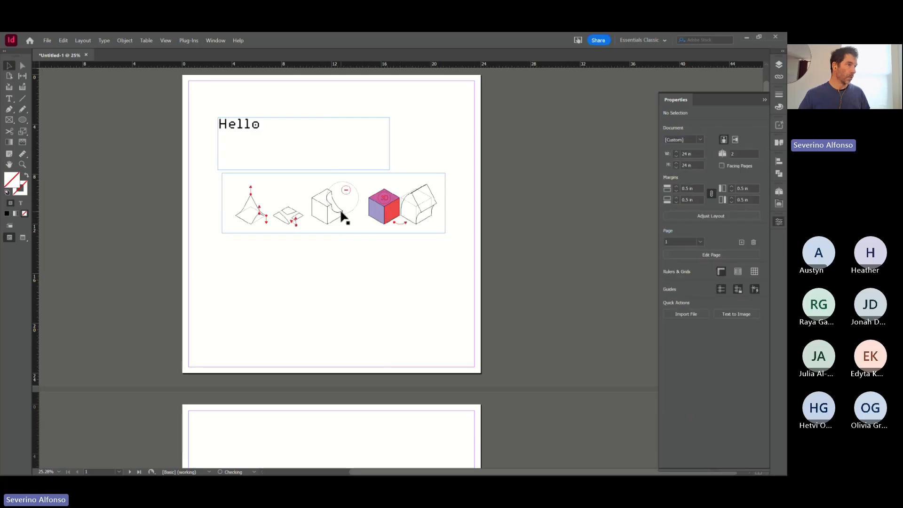
{"action": "mouse_move", "coordinate": [342, 211]}
{"action": "left_mouse_down"}
{"action": "mouse_move", "coordinate": [323, 246]}
{"action": "mouse_move", "coordinate": [345, 227]}
{"action": "mouse_move", "coordinate": [335, 217]}
{"action": "mouse_move", "coordinate": [345, 221]}
{"action": "left_mouse_up"}
{"action": "left_click", "coordinate": [285, 279]}
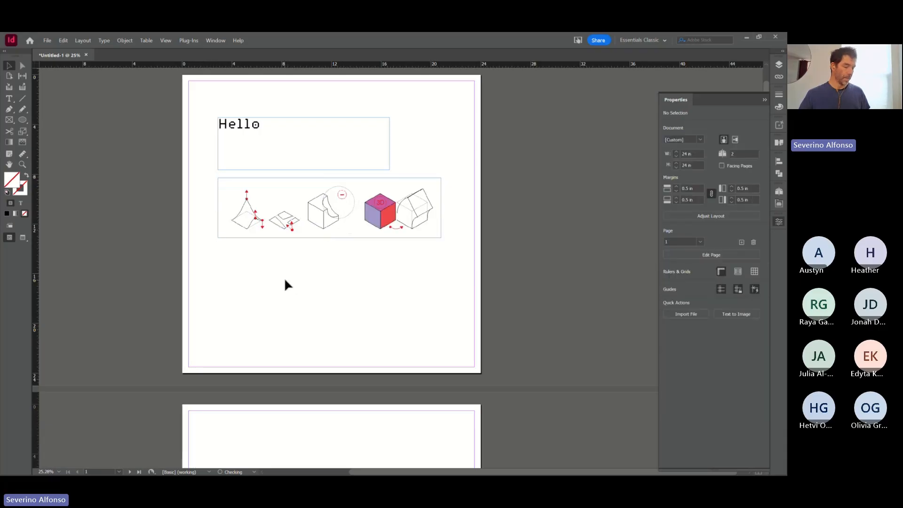
- Draw a text frame about 8 in wide just below the diagrams and enter Hello La
{"action": "key", "text": "t"}
{"action": "left_click_drag", "start_coordinate": [231, 241], "coordinate": [334, 251]}
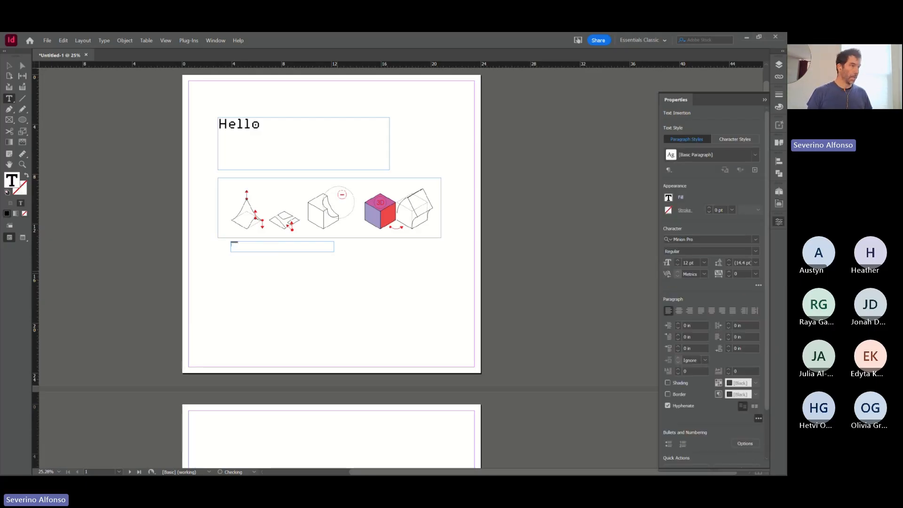
{"action": "left_click", "coordinate": [347, 305], "text": "ctrl"}
- Format the Hello La caption below the diagrams in Lucida Sans at 14 pt
{"action": "key", "text": "z"}
{"action": "left_click_drag", "start_coordinate": [208, 173], "coordinate": [385, 286]}
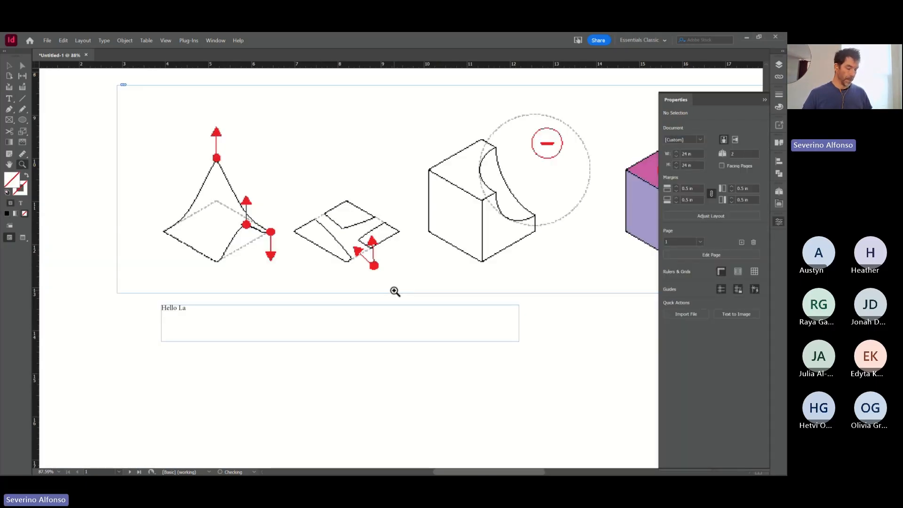
{"action": "key", "text": "t"}
{"action": "triple_click", "coordinate": [190, 307]}
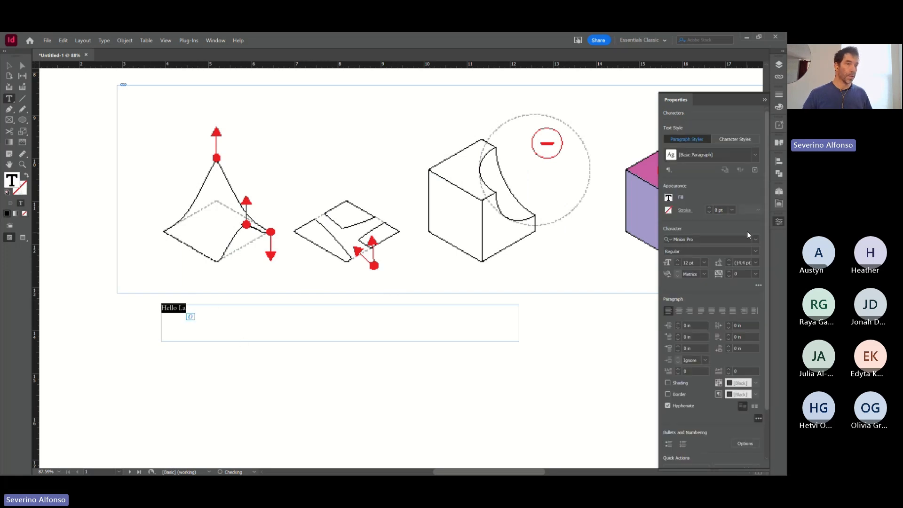
{"action": "left_click", "coordinate": [755, 240]}
{"action": "left_click", "coordinate": [602, 284]}
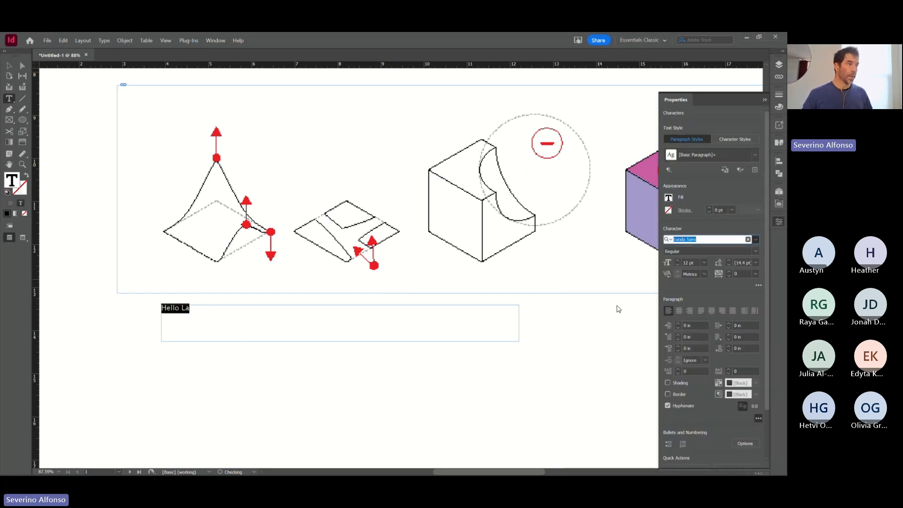
{"action": "left_click", "coordinate": [703, 263]}
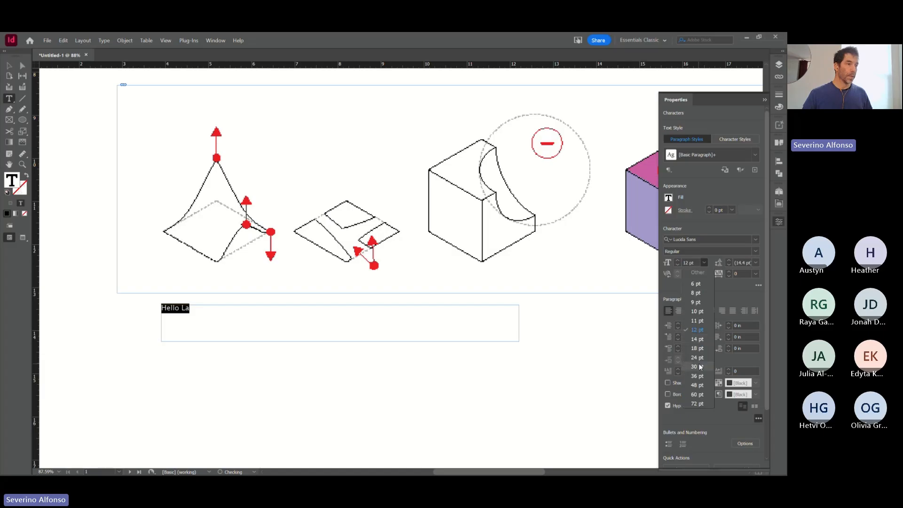
{"action": "left_click", "coordinate": [698, 363]}
{"action": "left_click", "coordinate": [704, 262]}
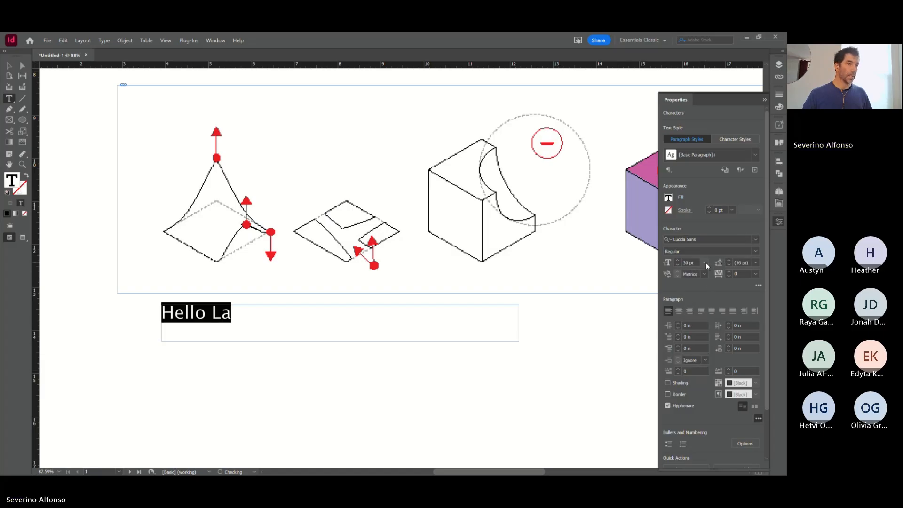
{"action": "left_click", "coordinate": [698, 336]}
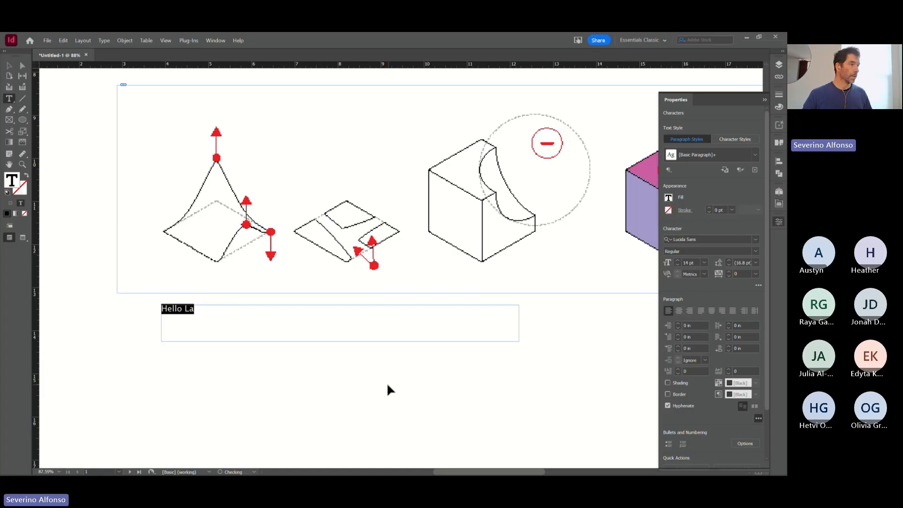
- Set the display performance of the placed diagrams to High Quality Display
{"action": "left_click", "coordinate": [465, 367]}
{"action": "scroll", "coordinate": [478, 247], "scroll_direction": "down", "scroll_amount": 1, "text": "alt"}
{"action": "scroll", "coordinate": [477, 247], "scroll_direction": "down", "scroll_amount": 1, "text": "alt"}
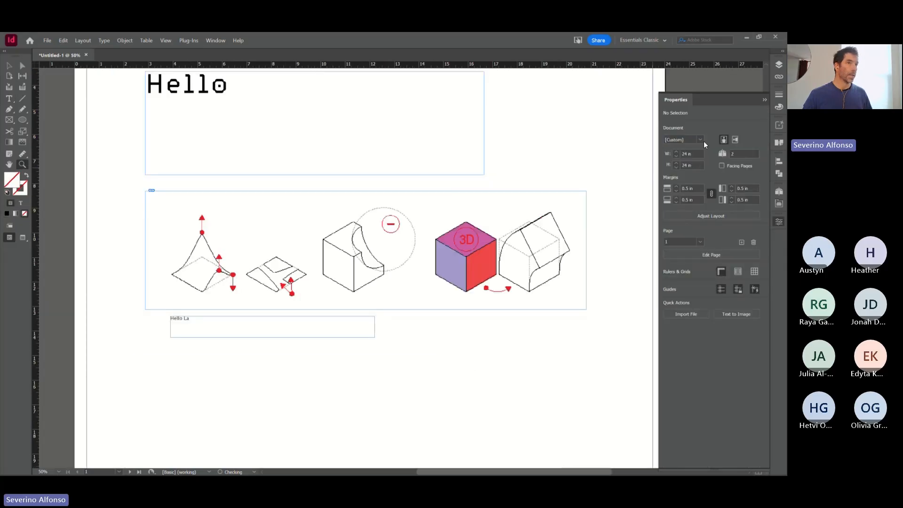
{"action": "left_click_drag", "start_coordinate": [289, 199], "coordinate": [412, 332]}
{"action": "key", "text": "v"}
{"action": "left_click", "coordinate": [417, 265]}
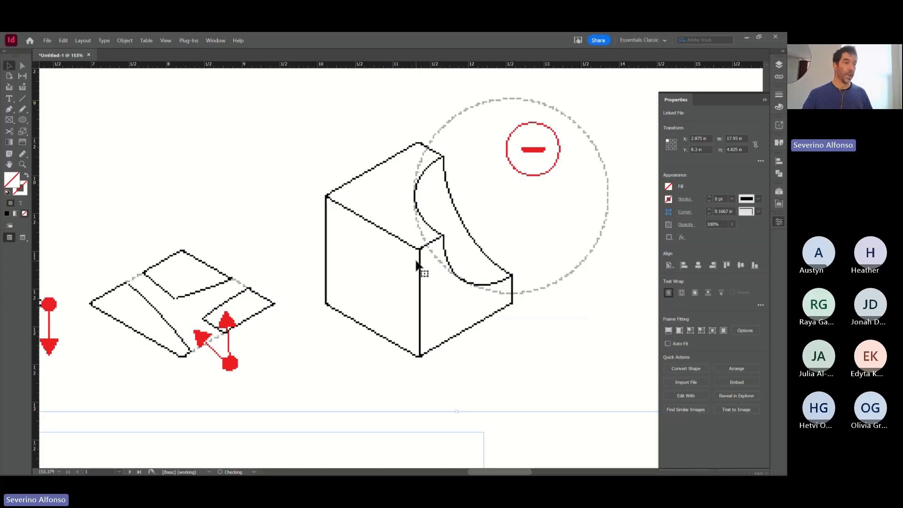
{"action": "right_click", "coordinate": [417, 266]}
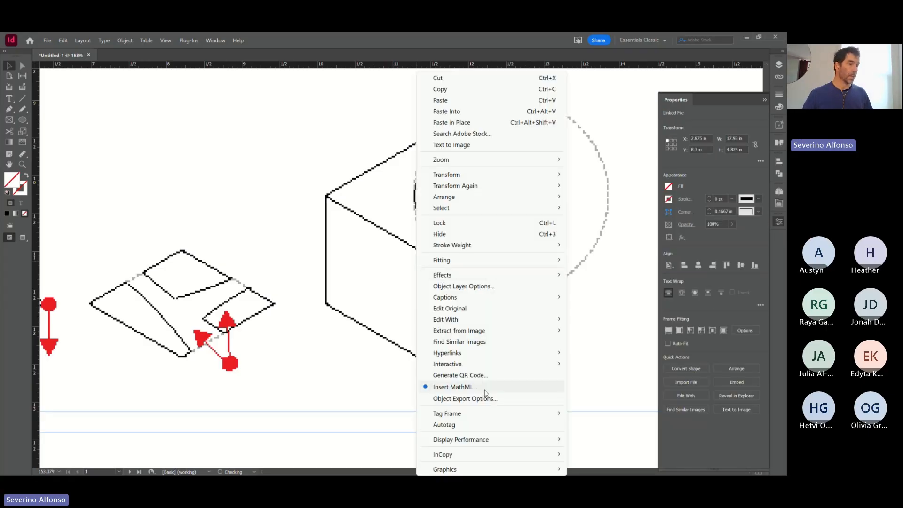
{"action": "mouse_move", "coordinate": [489, 440]}
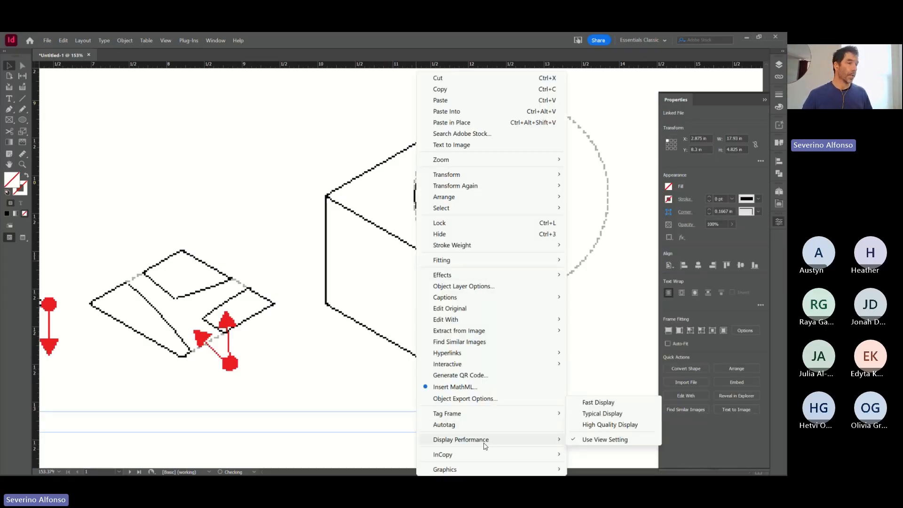
{"action": "left_click", "coordinate": [622, 425]}
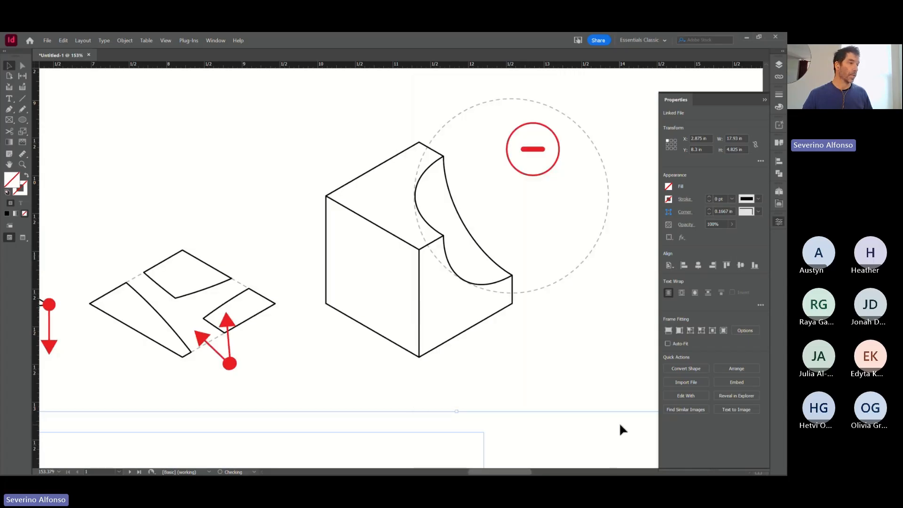
- Switch the placed diagrams' display performance to Typical Display and bring the whole first page into view
{"action": "right_click", "coordinate": [414, 262]}
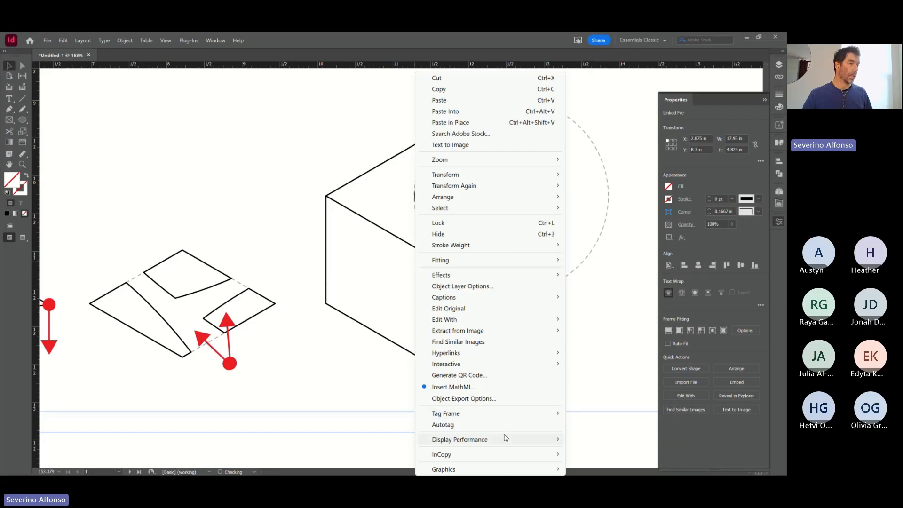
{"action": "mouse_move", "coordinate": [504, 438]}
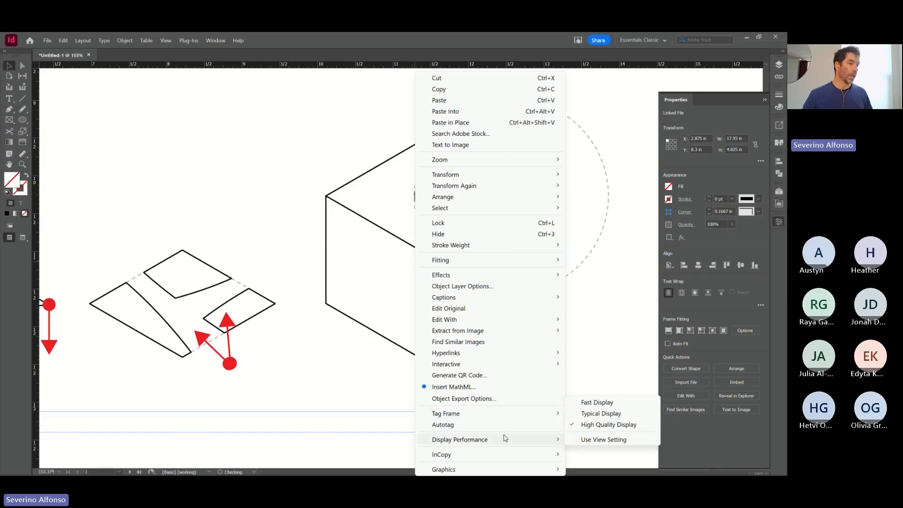
{"action": "left_click", "coordinate": [612, 418]}
{"action": "key", "text": "z"}
{"action": "left_click", "coordinate": [467, 288], "text": "alt"}
{"action": "left_click", "coordinate": [409, 266], "text": "alt"}
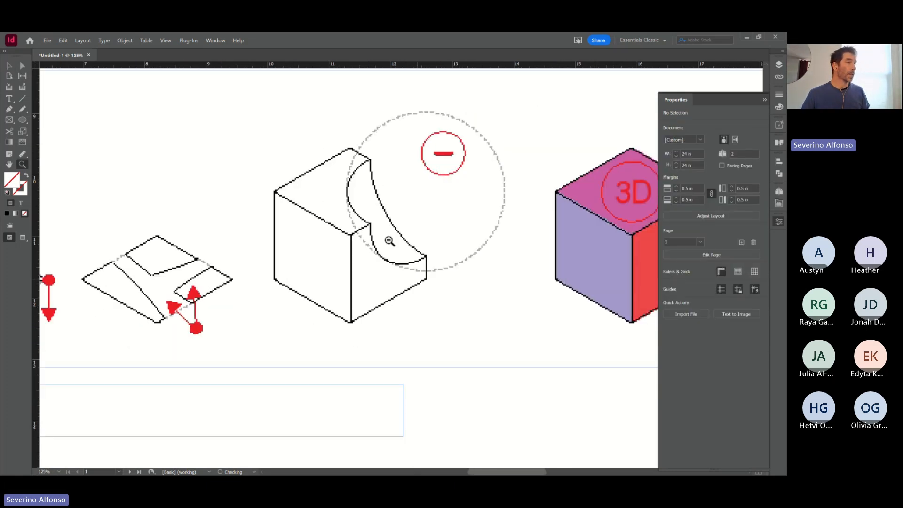
{"action": "left_click", "coordinate": [391, 241], "text": "alt"}
{"action": "left_click", "coordinate": [387, 231], "text": "alt"}
{"action": "left_click", "coordinate": [386, 231], "text": "alt"}
{"action": "left_click", "coordinate": [395, 258], "text": "alt"}
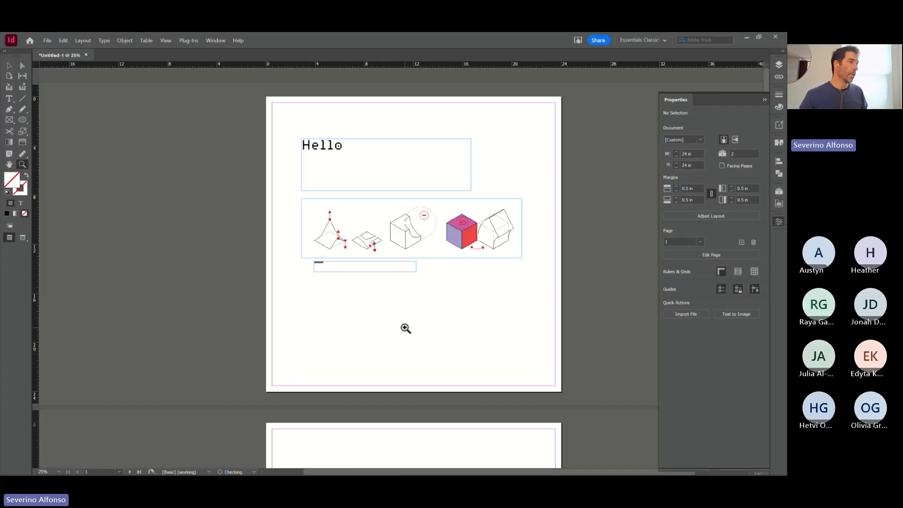
- Export all pages as an Adobe PDF (Print) file named Final1A into the V2_Test folder, using the High Quality Print preset
{"action": "left_click", "coordinate": [47, 40]}
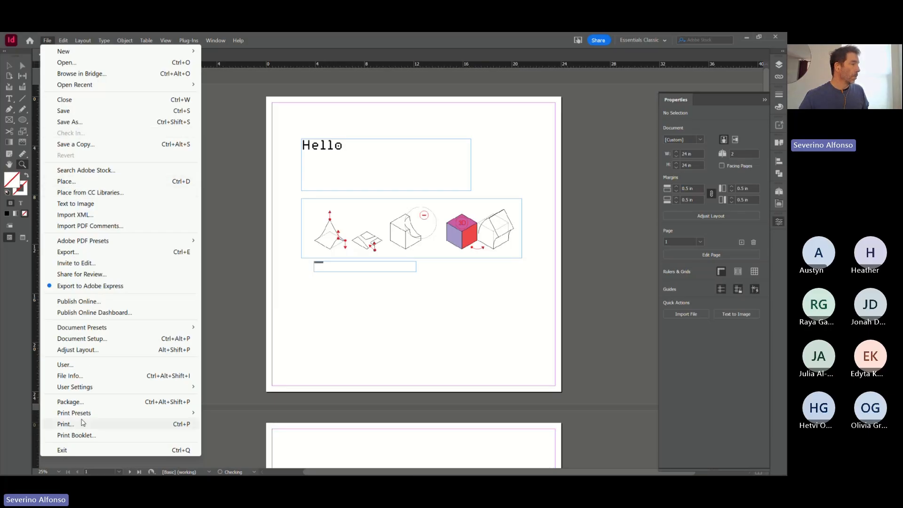
{"action": "left_click", "coordinate": [73, 254]}
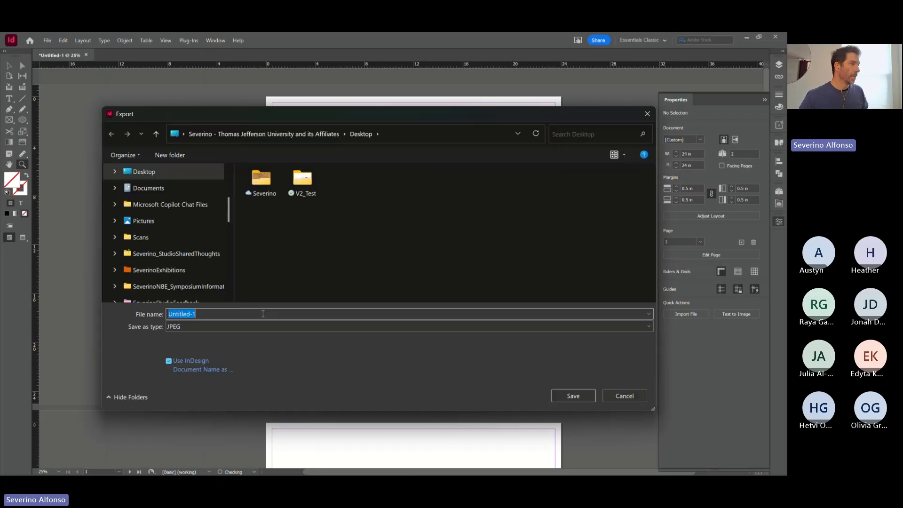
{"action": "left_click", "coordinate": [231, 327]}
{"action": "left_click", "coordinate": [201, 345]}
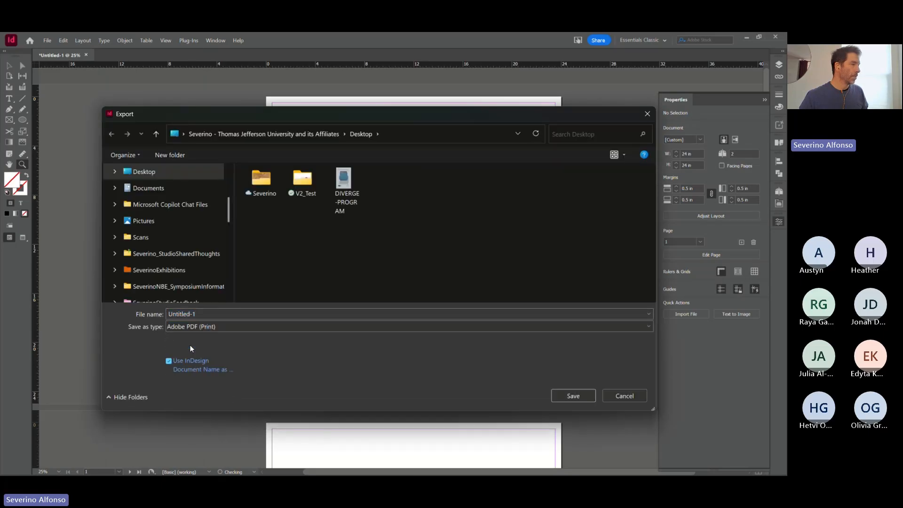
{"action": "double_click", "coordinate": [205, 314]}
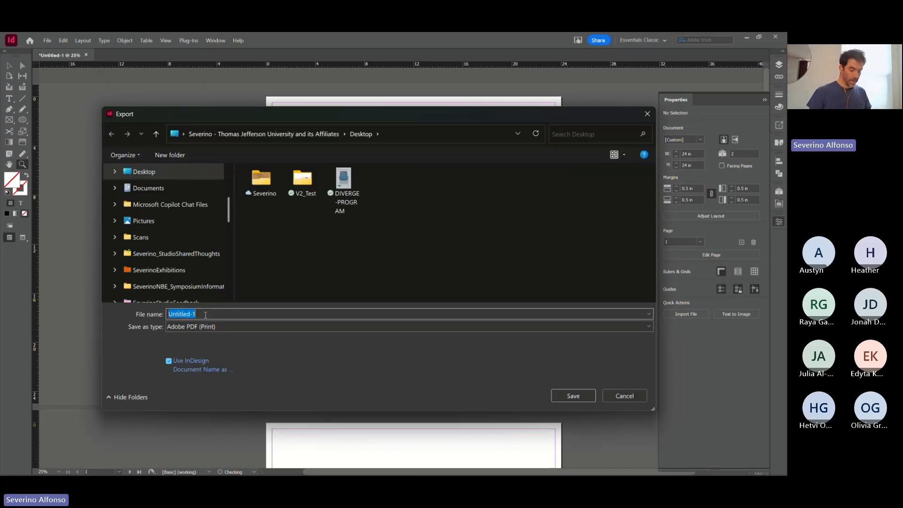
{"action": "type", "text": "Final1A"}
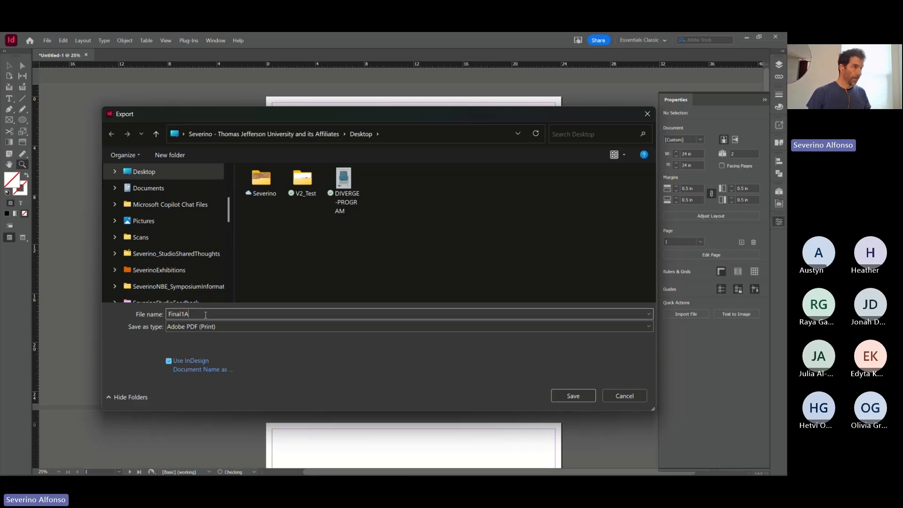
{"action": "double_click", "coordinate": [302, 179]}
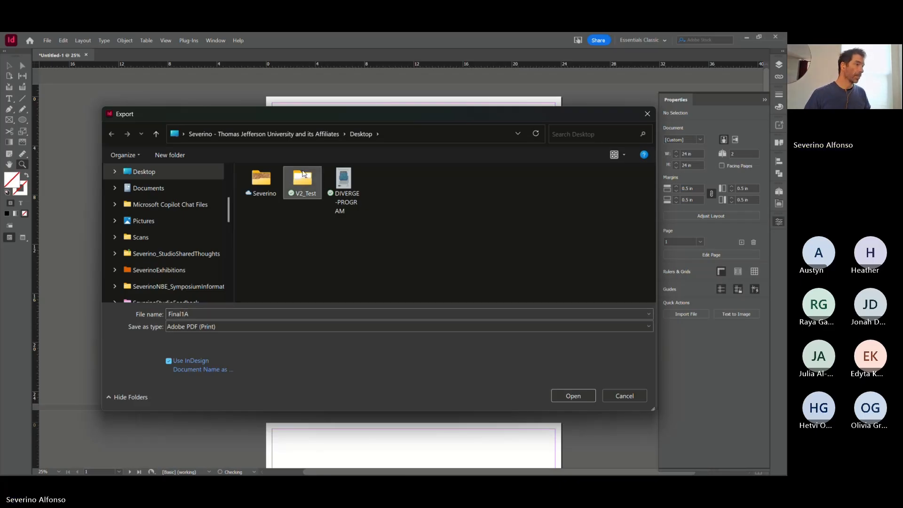
{"action": "left_click", "coordinate": [577, 398]}
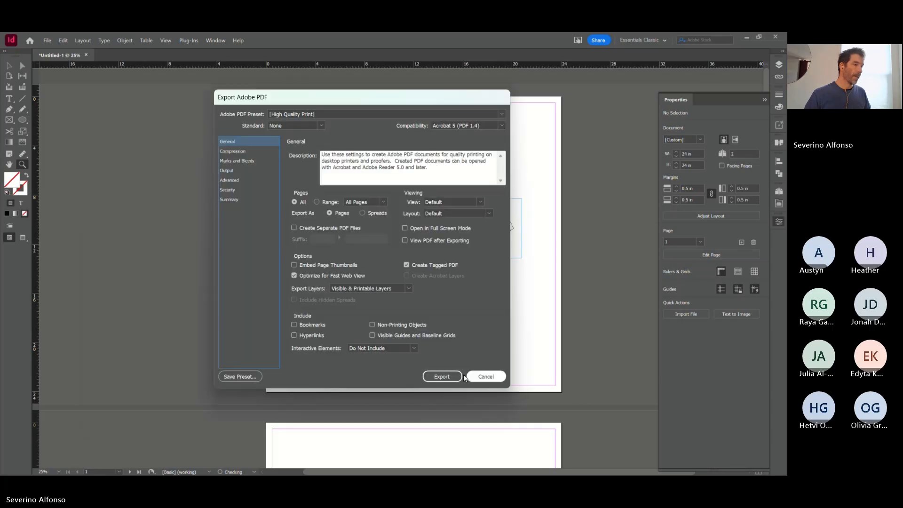
{"action": "left_click", "coordinate": [442, 376]}
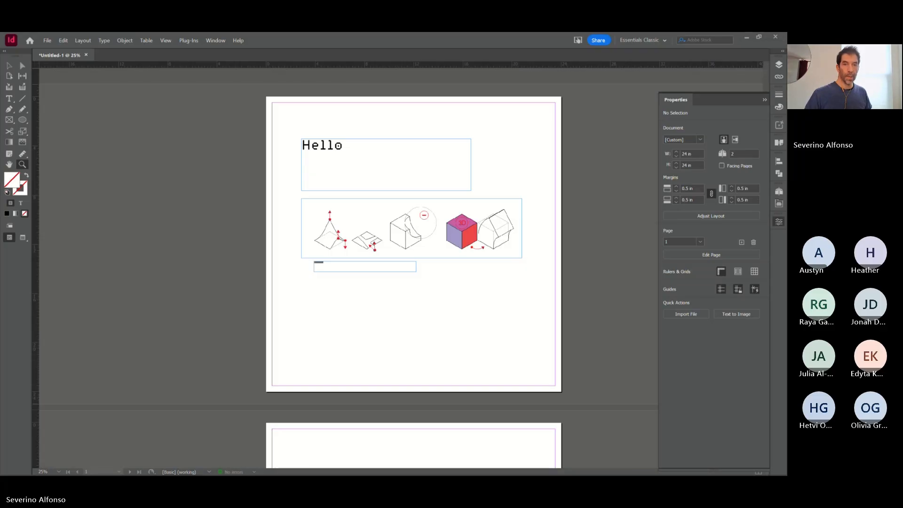
- Switch to File Explorer and open the exported Final1A PDF from the V2_Test folder on the Desktop
{"action": "left_click_drag", "start_coordinate": [757, 141], "coordinate": [267, 32]}
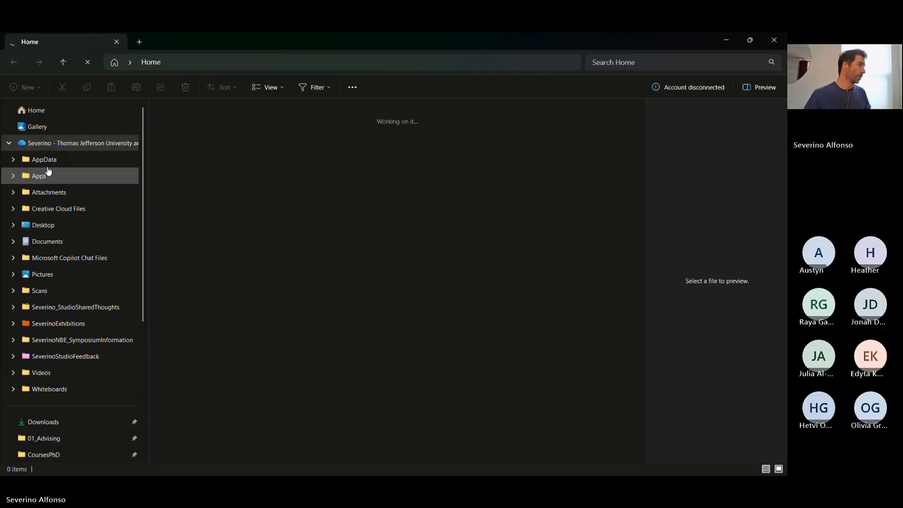
{"action": "scroll", "coordinate": [45, 160], "scroll_direction": "up", "scroll_amount": 1}
{"action": "left_click", "coordinate": [47, 225]}
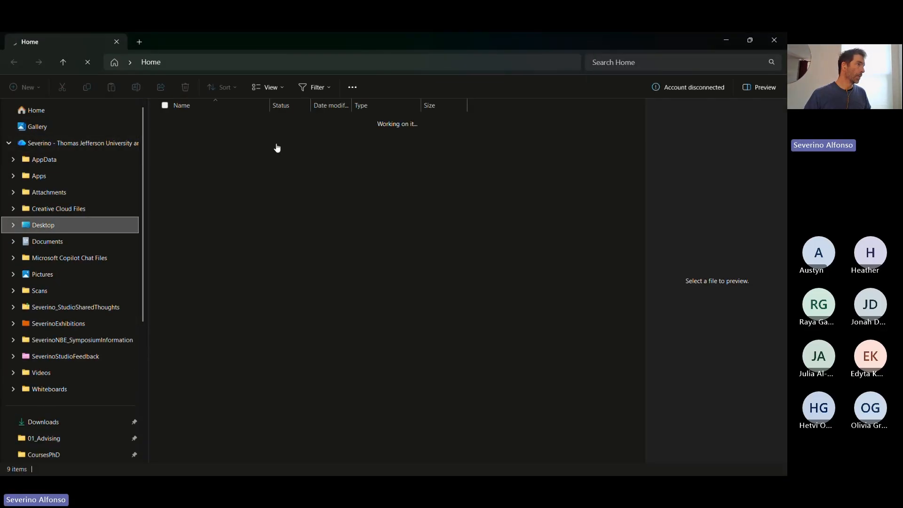
{"action": "double_click", "coordinate": [193, 139]}
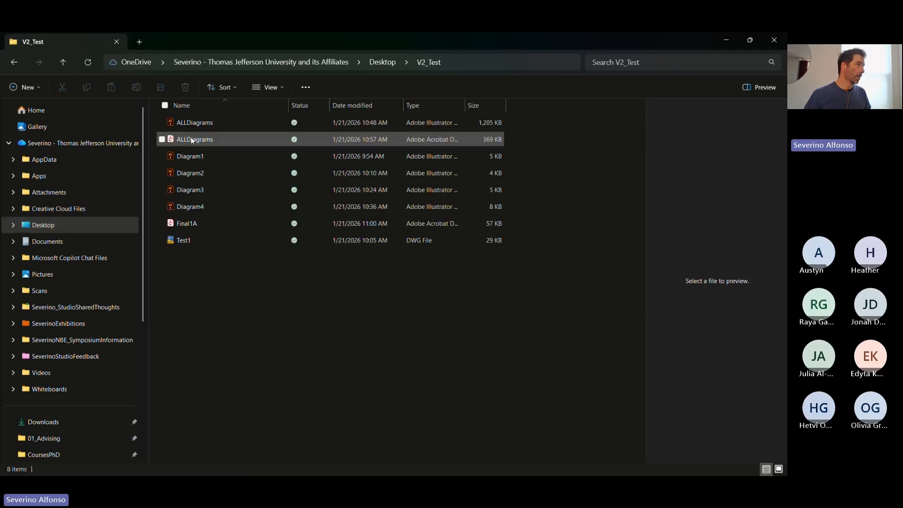
{"action": "left_click", "coordinate": [188, 223]}
{"action": "key", "text": "Return"}
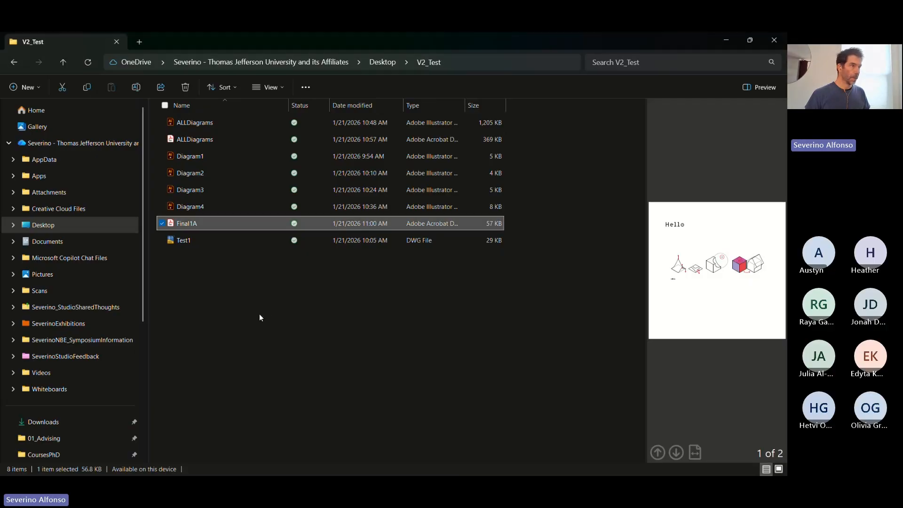